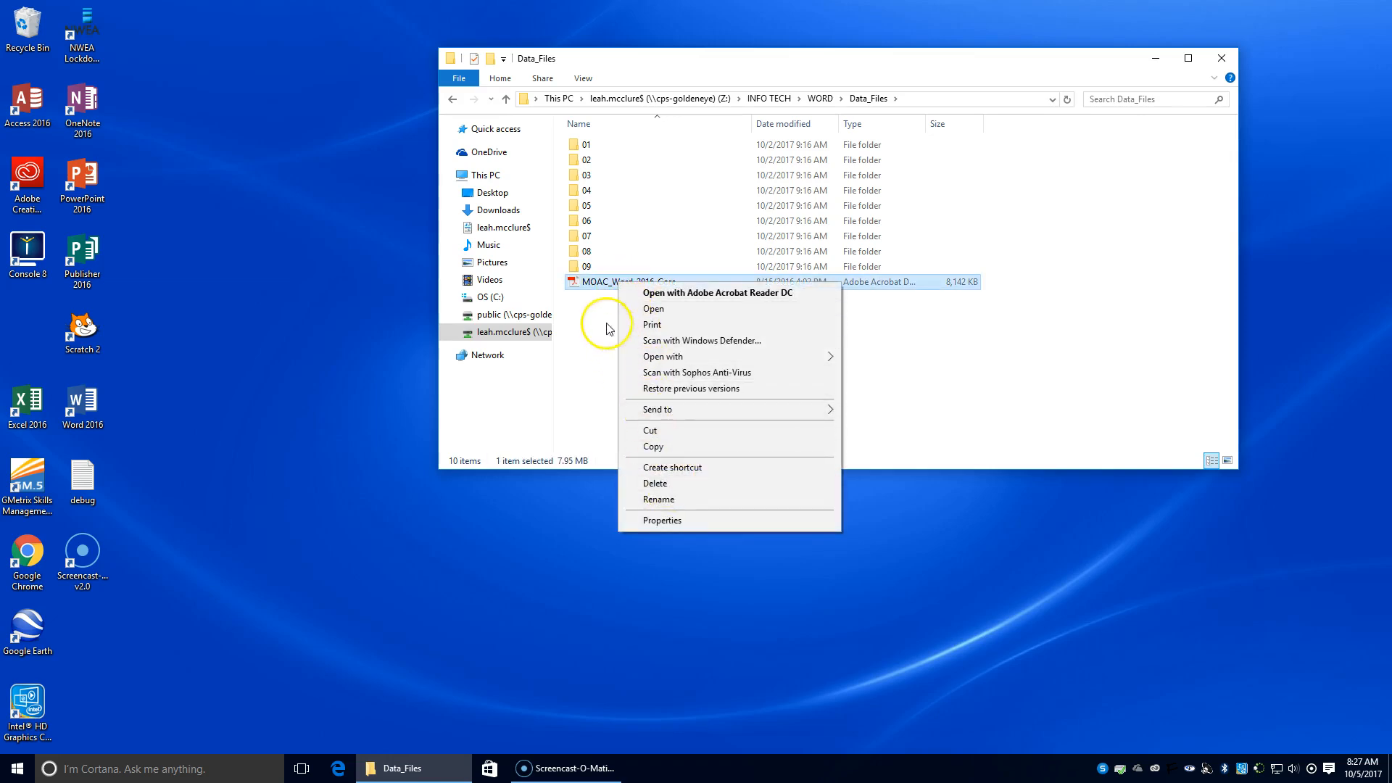
Open the MOAC_Word_2016_Core PDF from the Data_Files folder in Adobe Acrobat Reader and dismiss the file's options.
{"action": "left_click", "coordinate": [604, 287]}
{"action": "right_click", "coordinate": [604, 283]}
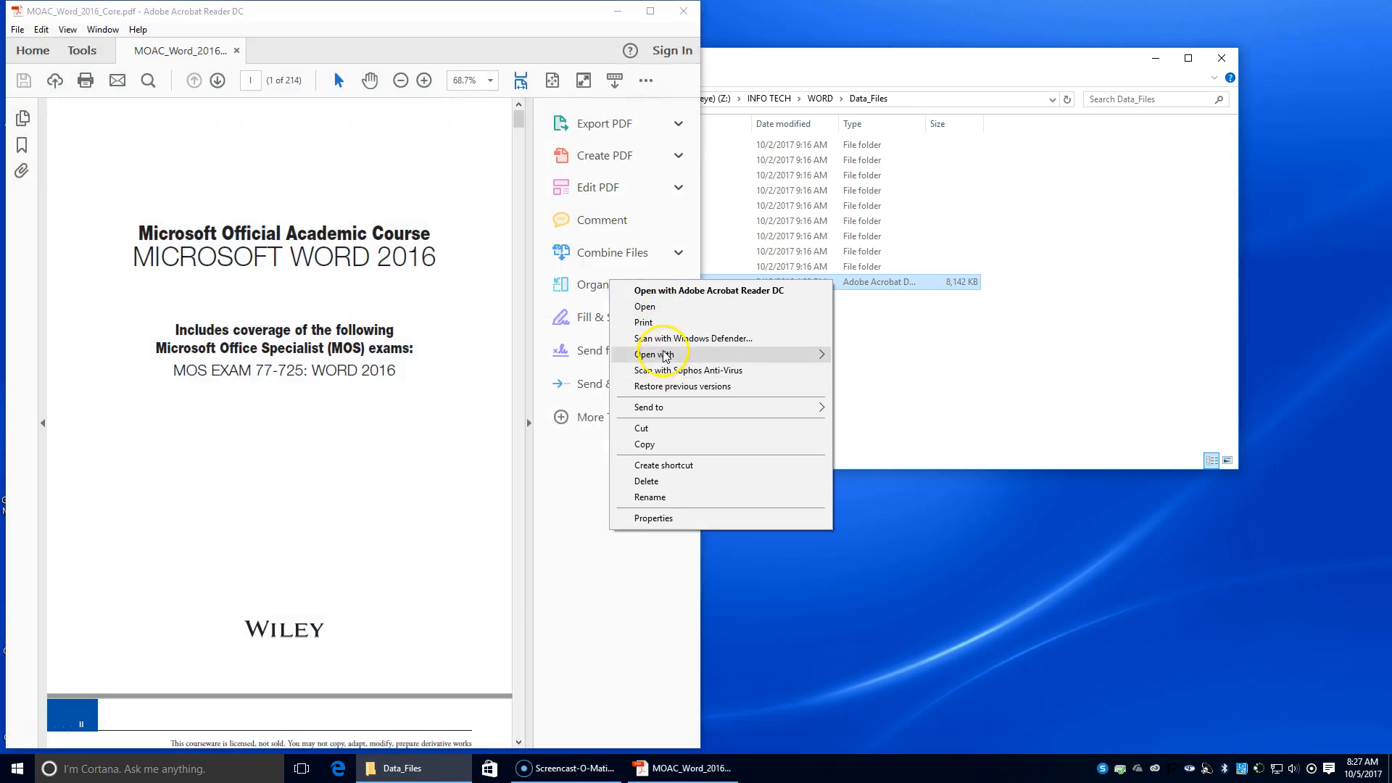
{"action": "mouse_move", "coordinate": [661, 355]}
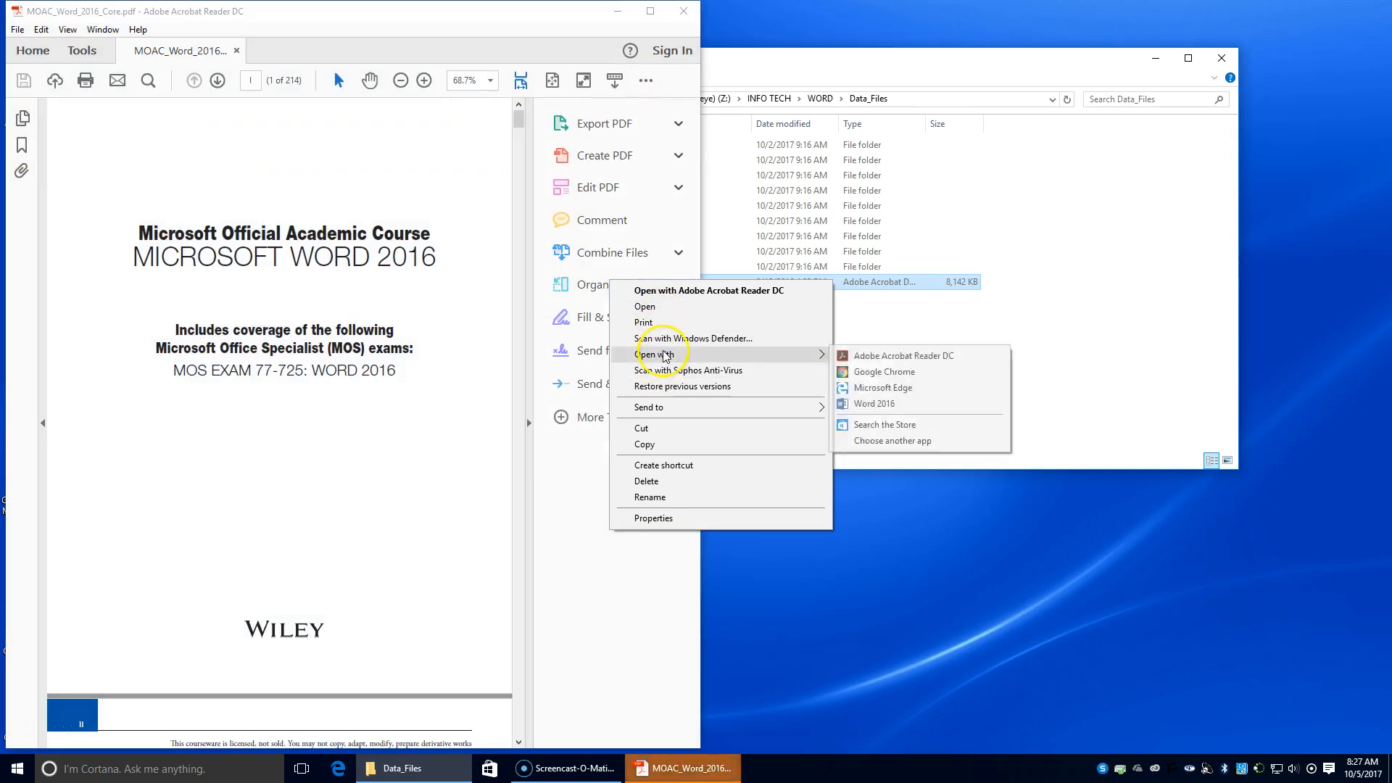
{"action": "left_click", "coordinate": [899, 555]}
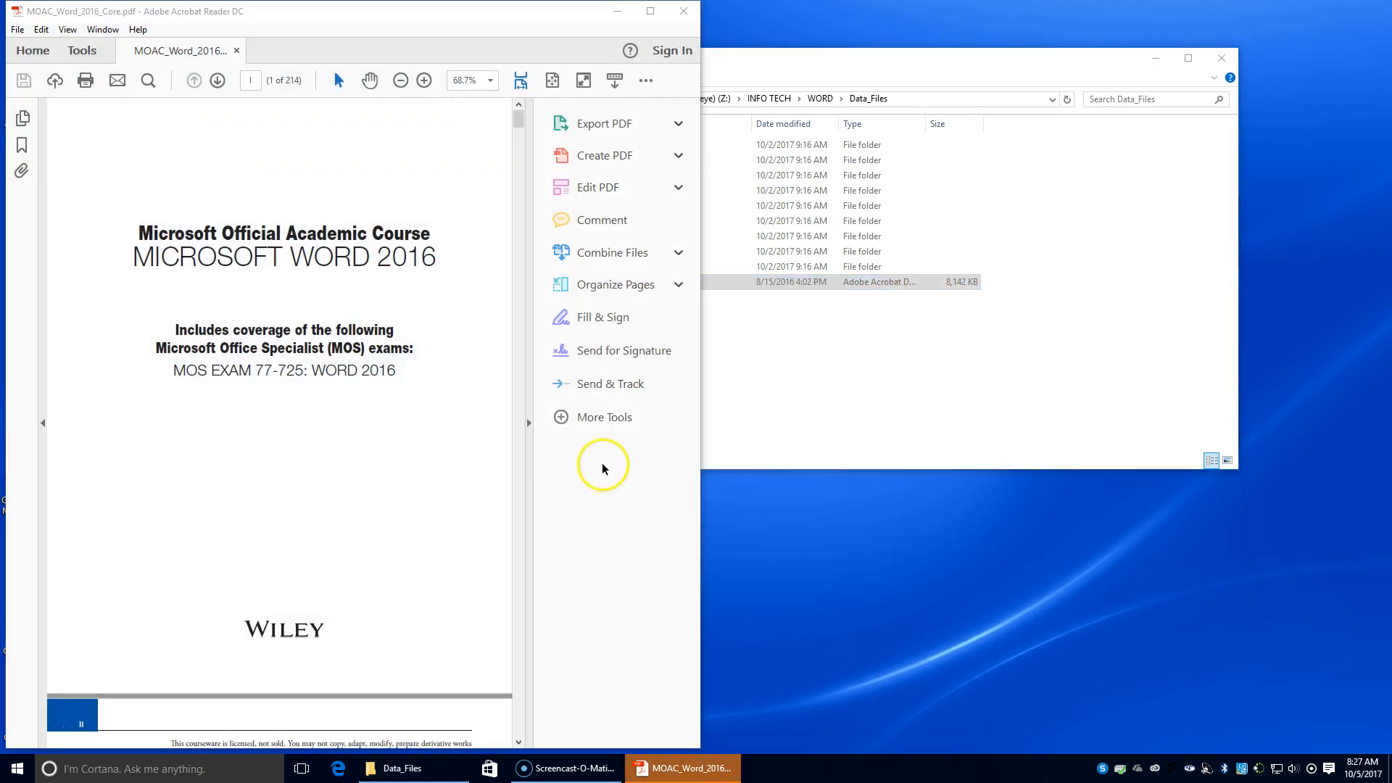
Go to the Lesson 2: Basic Editing bookmark, snap the PDF to the left half of the screen and hide the side panes.
{"action": "left_click", "coordinate": [528, 422]}
{"action": "left_click", "coordinate": [21, 147]}
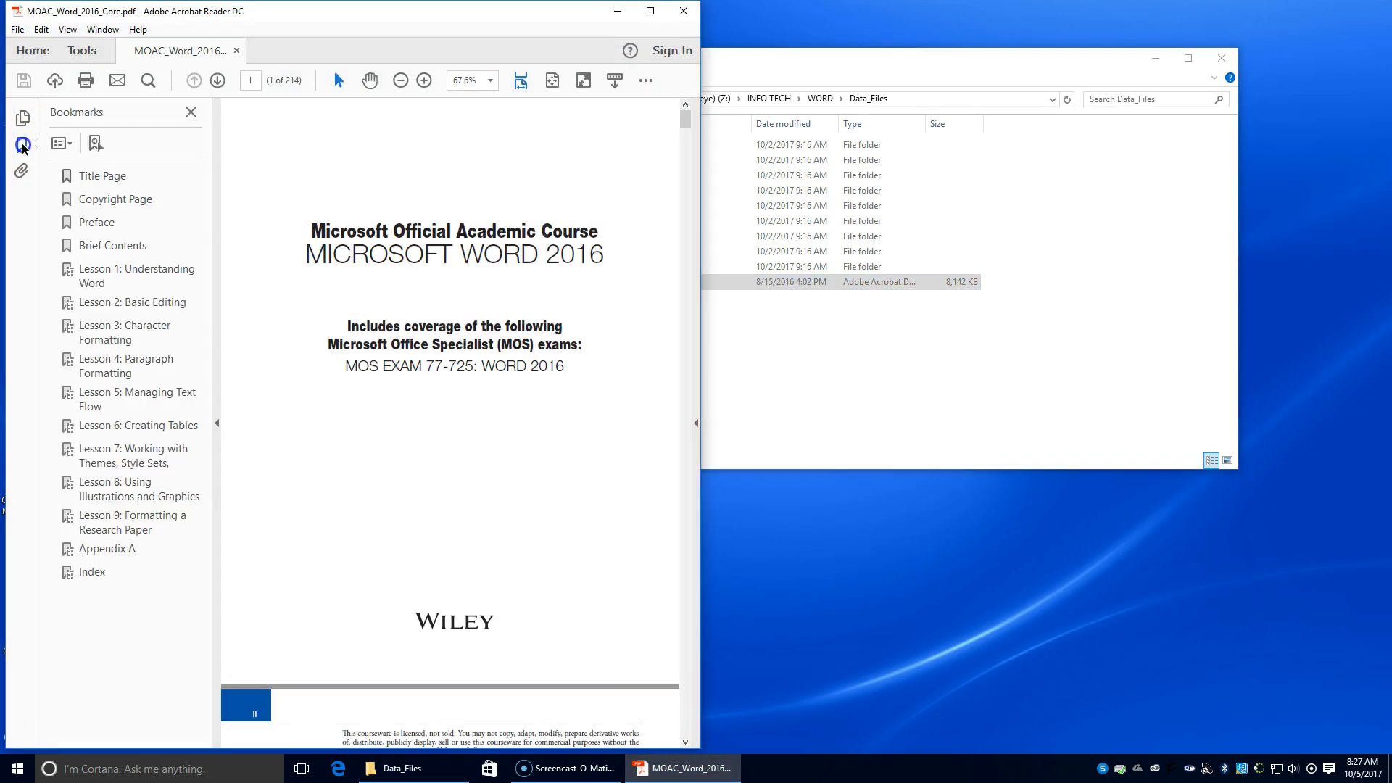
{"action": "left_click", "coordinate": [98, 303]}
{"action": "left_click_drag", "start_coordinate": [351, 9], "coordinate": [2, 25]}
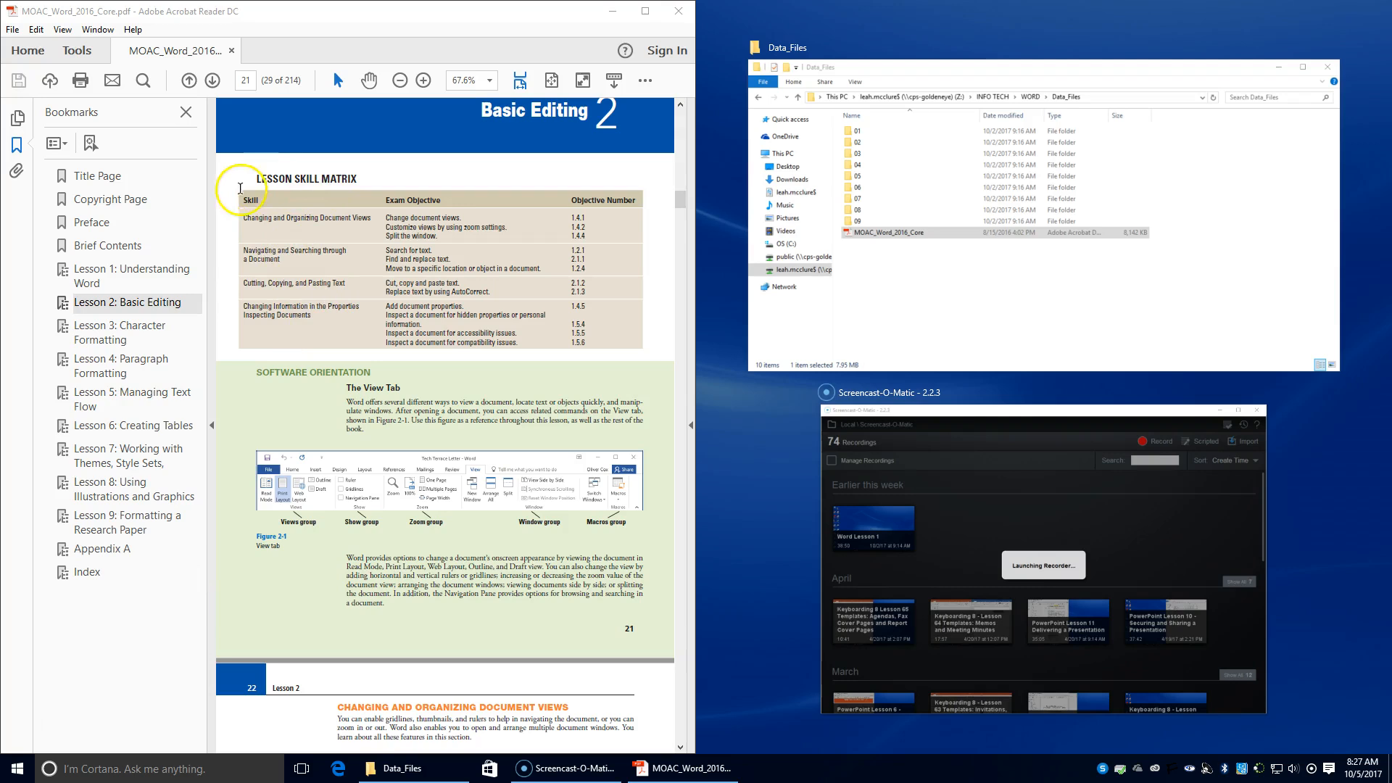
{"action": "left_click", "coordinate": [209, 310]}
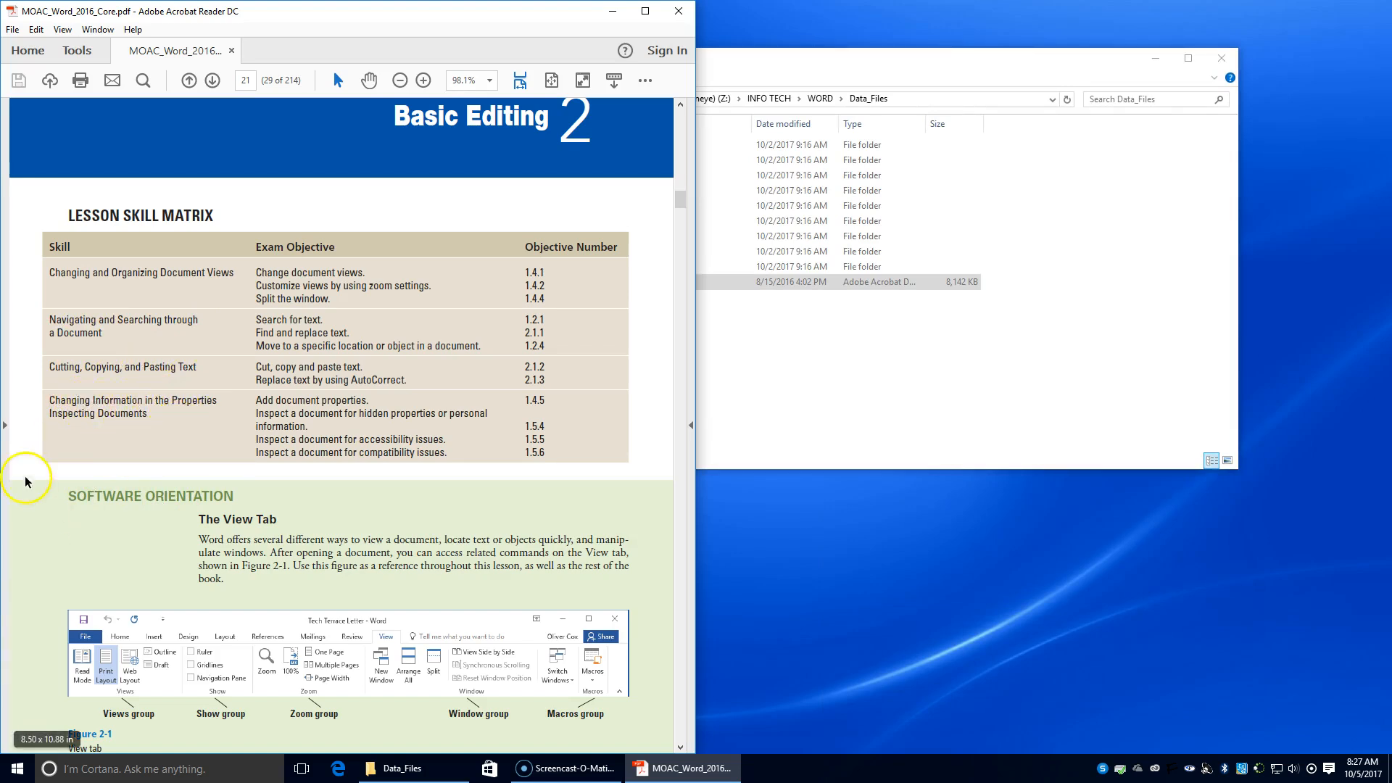
Start Word with a blank document and snap it to the right half of the screen beside the PDF.
{"action": "left_click", "coordinate": [175, 777]}
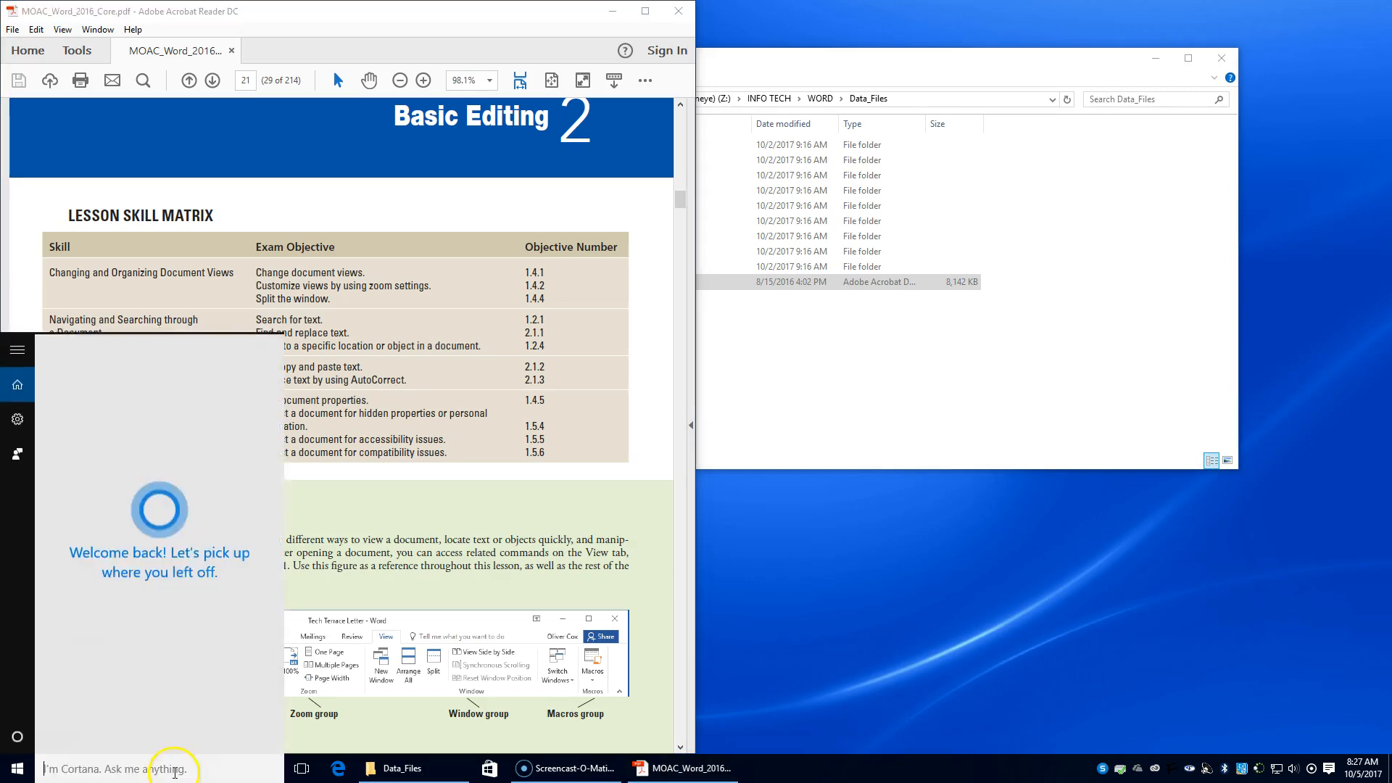
{"action": "type", "text": "word"}
{"action": "key", "text": "Return"}
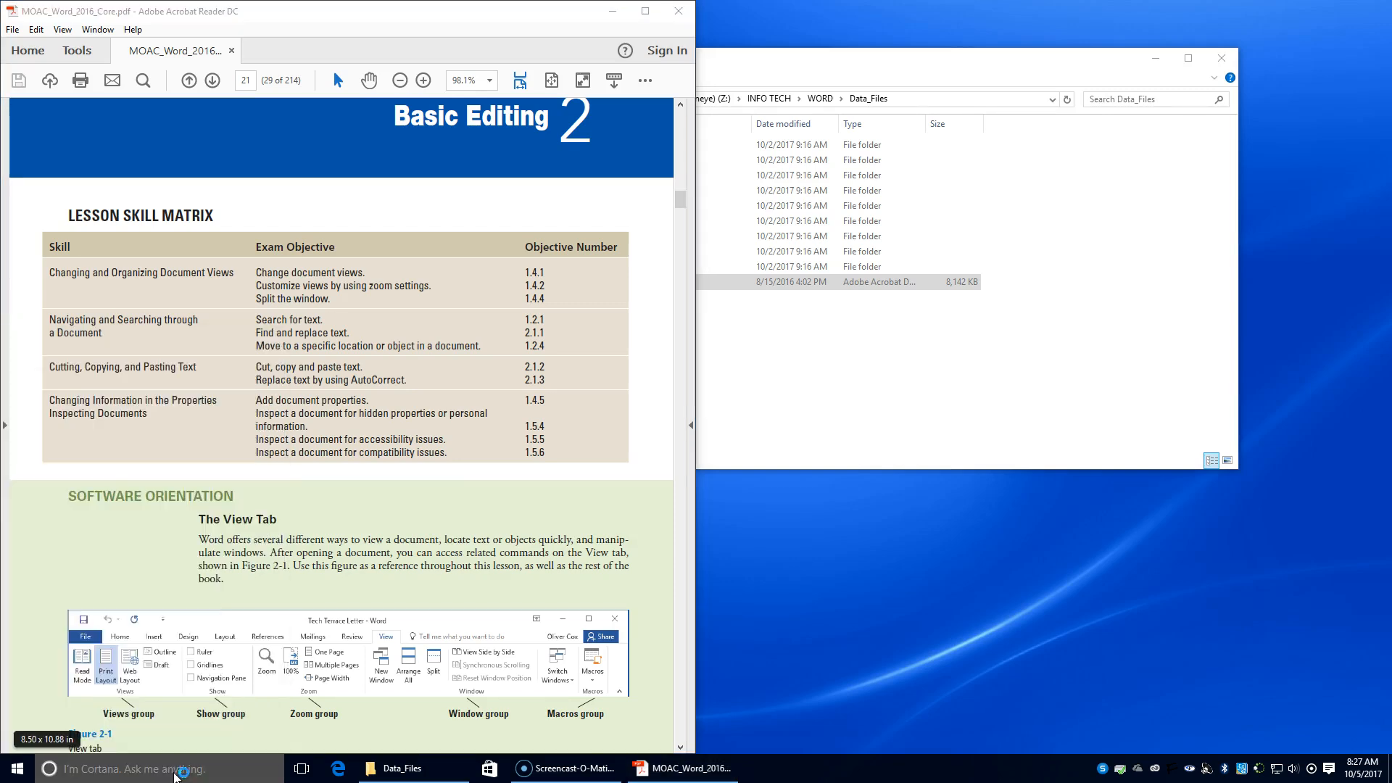
{"action": "scroll", "coordinate": [142, 395], "scroll_direction": "down", "scroll_amount": 5}
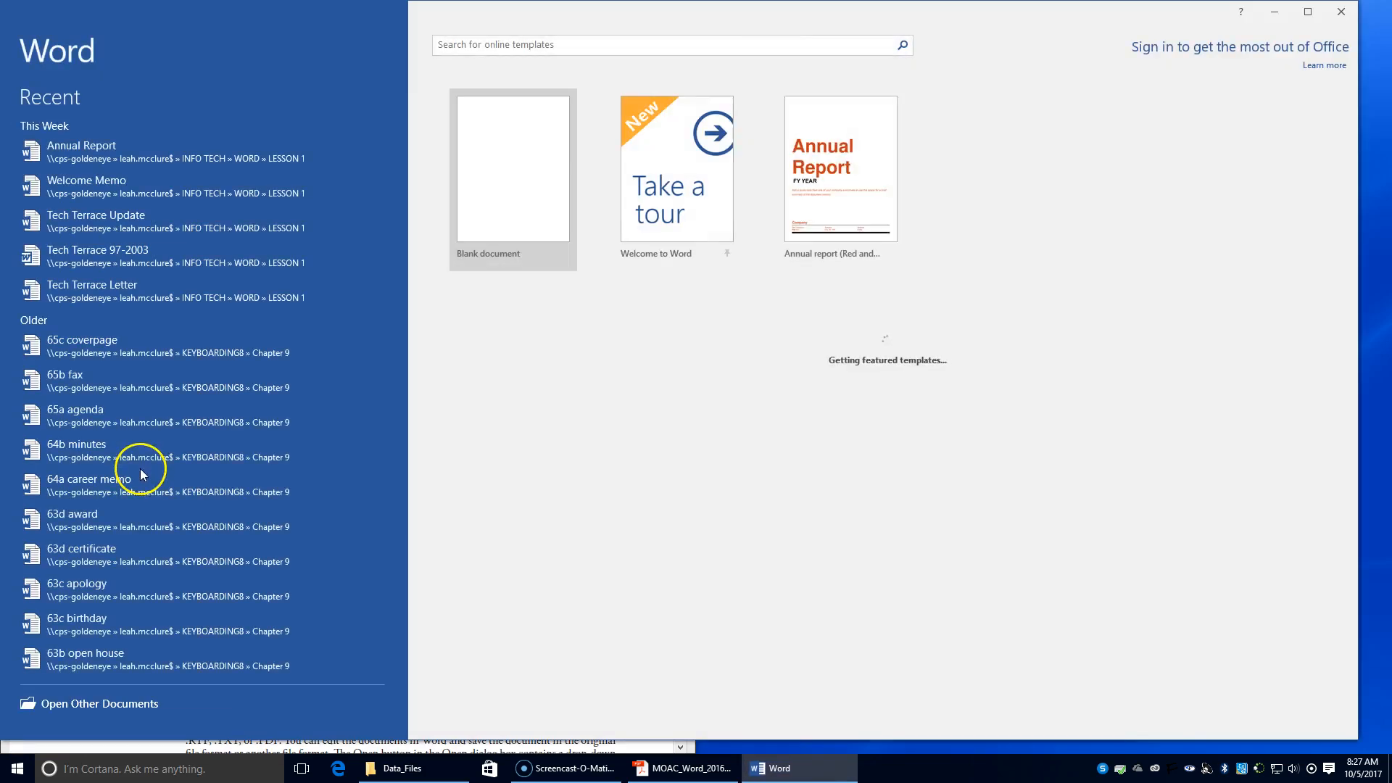
{"action": "left_click", "coordinate": [555, 180]}
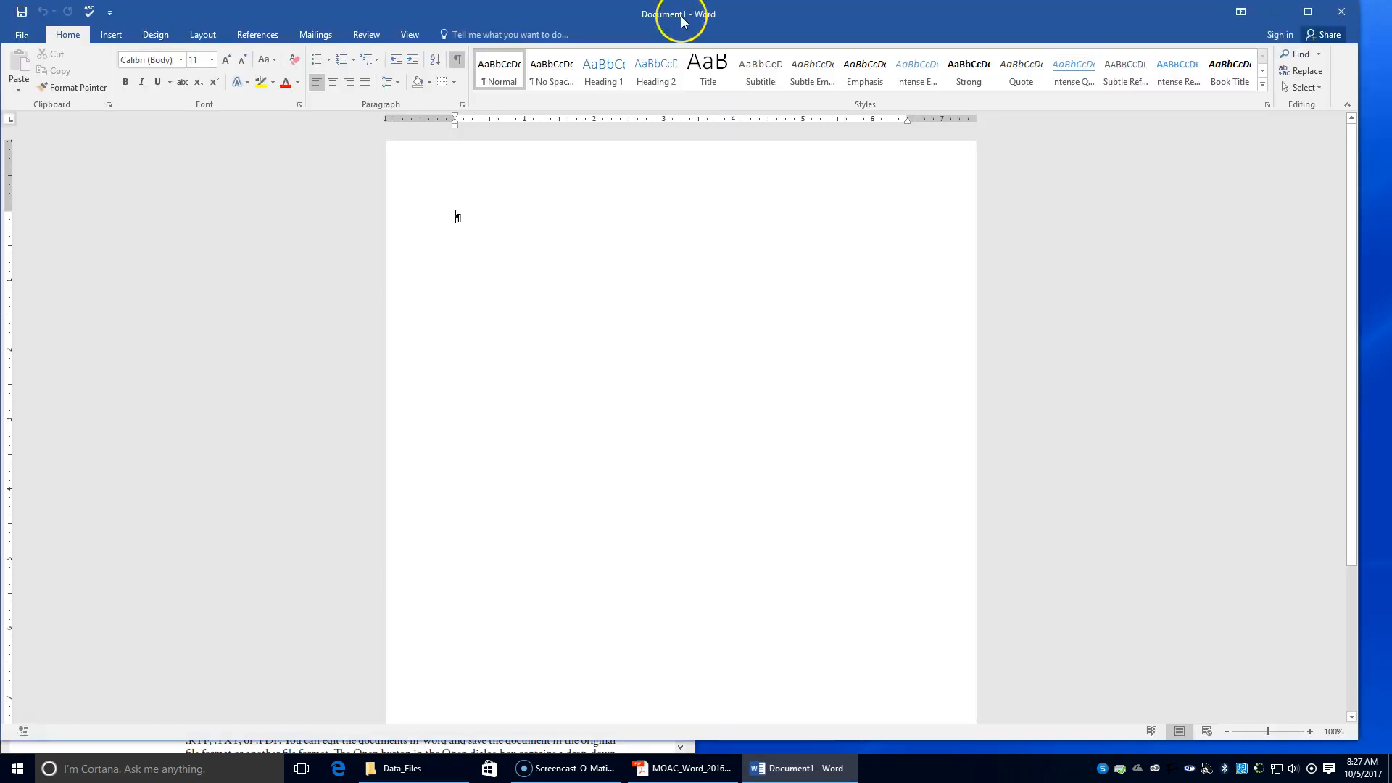
{"action": "left_click_drag", "start_coordinate": [682, 20], "coordinate": [1391, 55]}
{"action": "scroll", "coordinate": [208, 562], "scroll_direction": "down", "scroll_amount": 10}
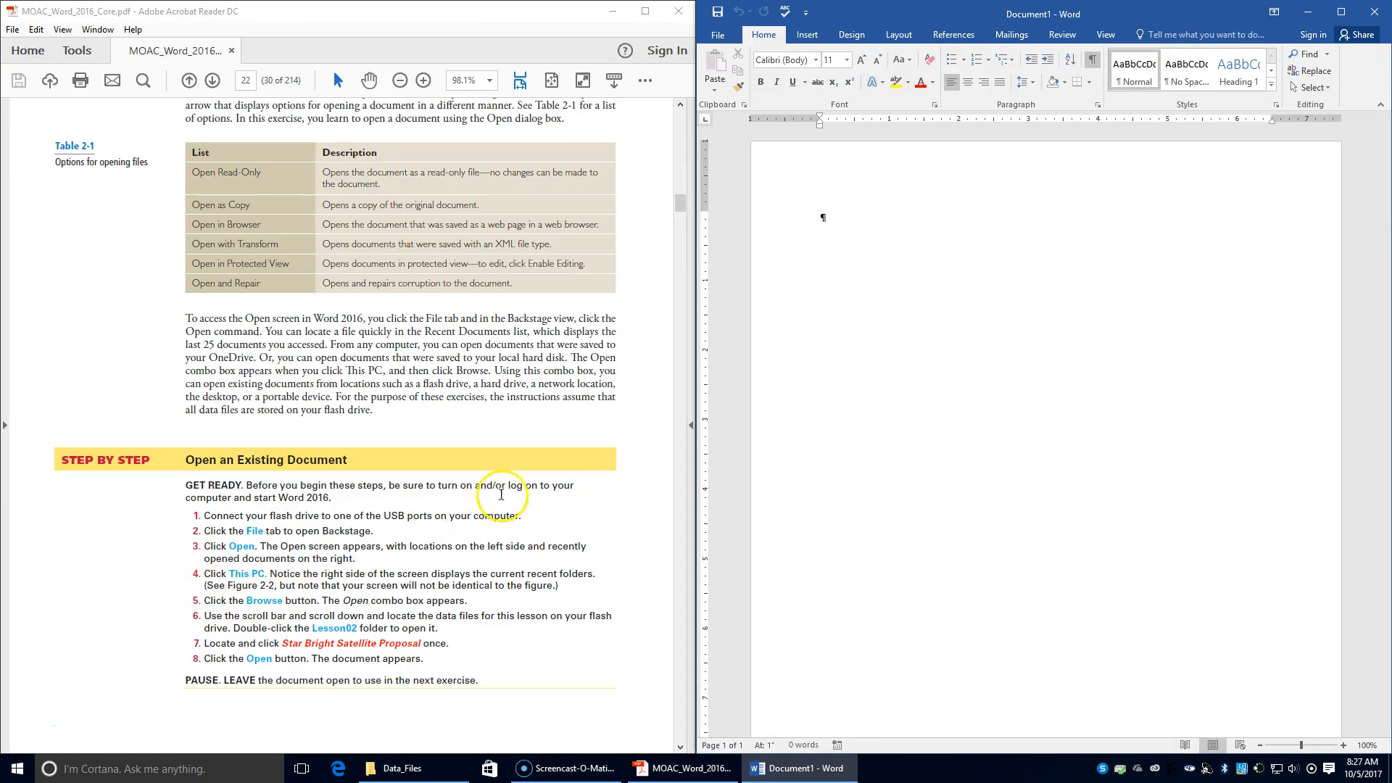
Open the Star Bright Satellite Proposal document from the INFO TECH > WORD > Data_Files > 02 folder.
{"action": "left_click", "coordinate": [715, 38]}
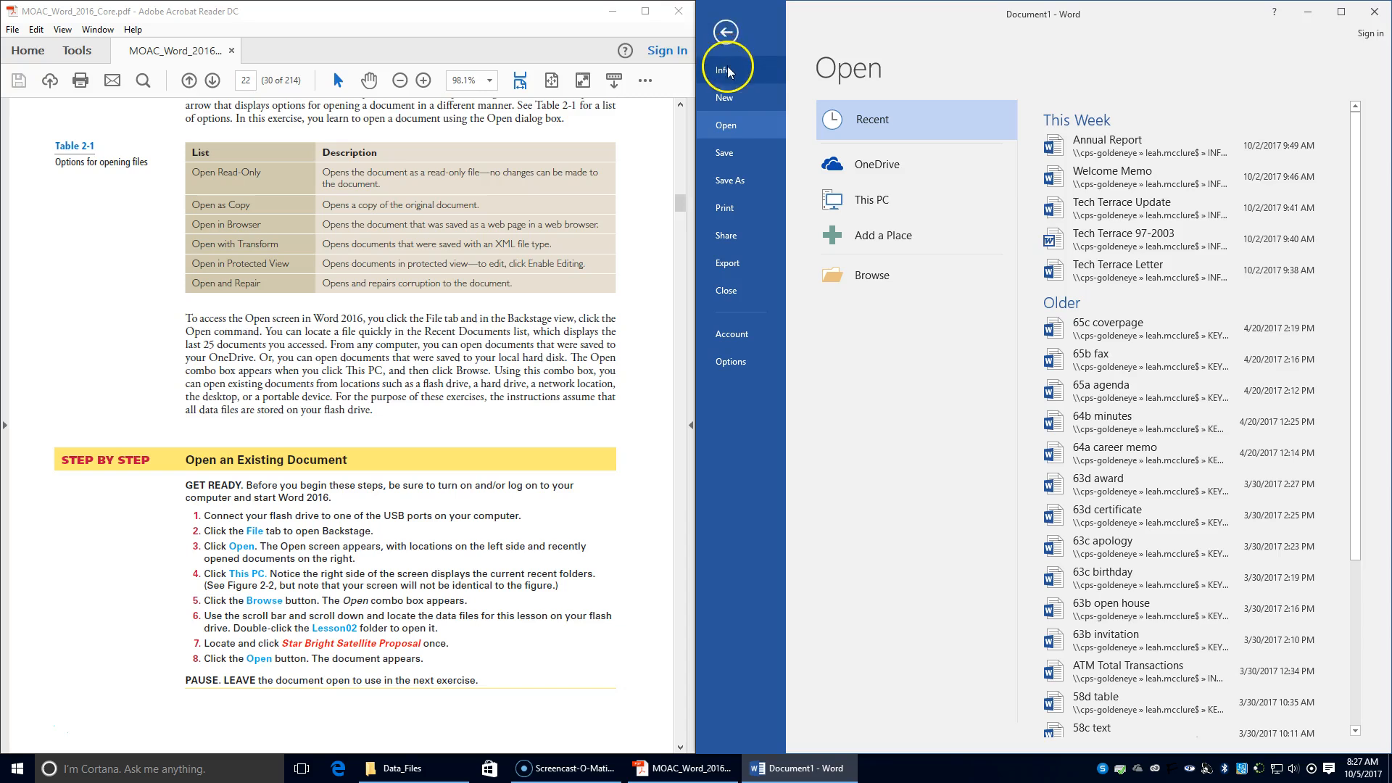
{"action": "left_click", "coordinate": [733, 127]}
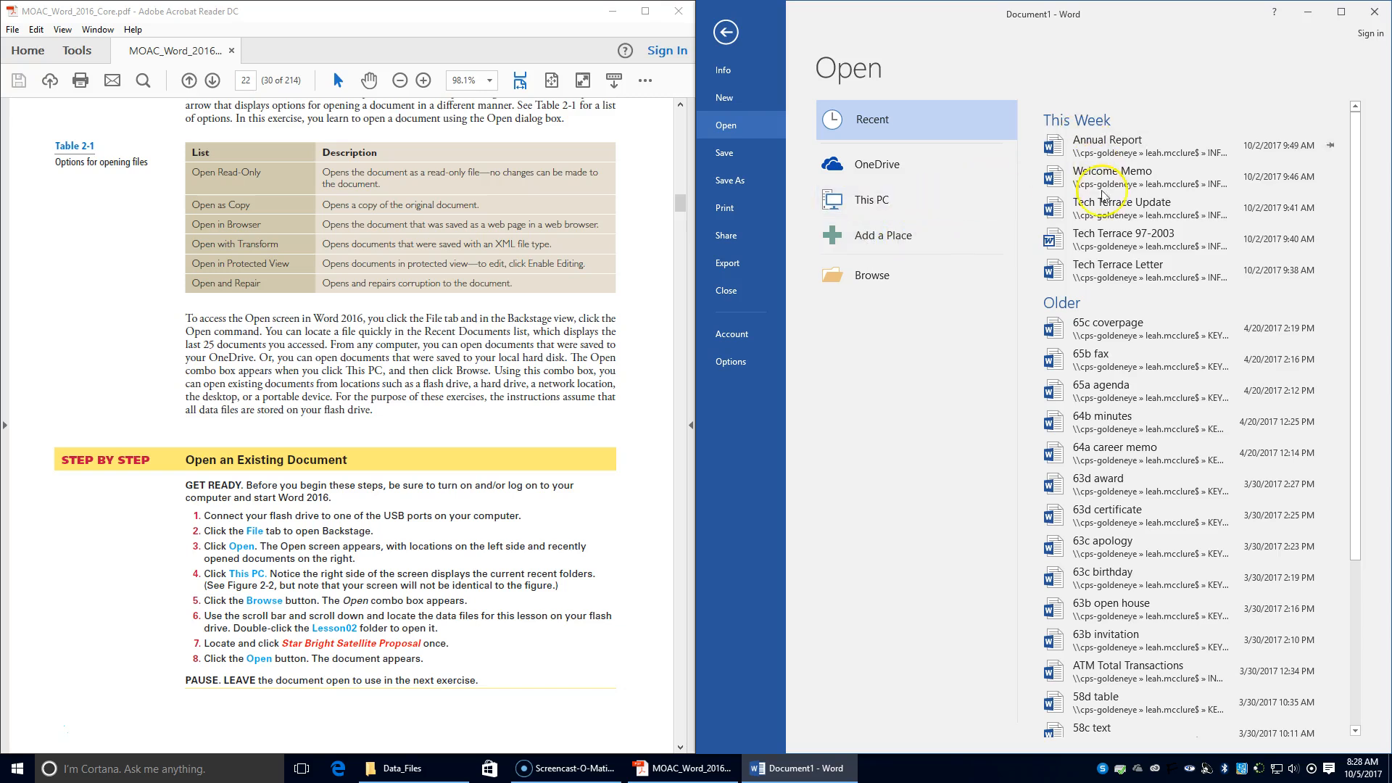
{"action": "left_click", "coordinate": [897, 276]}
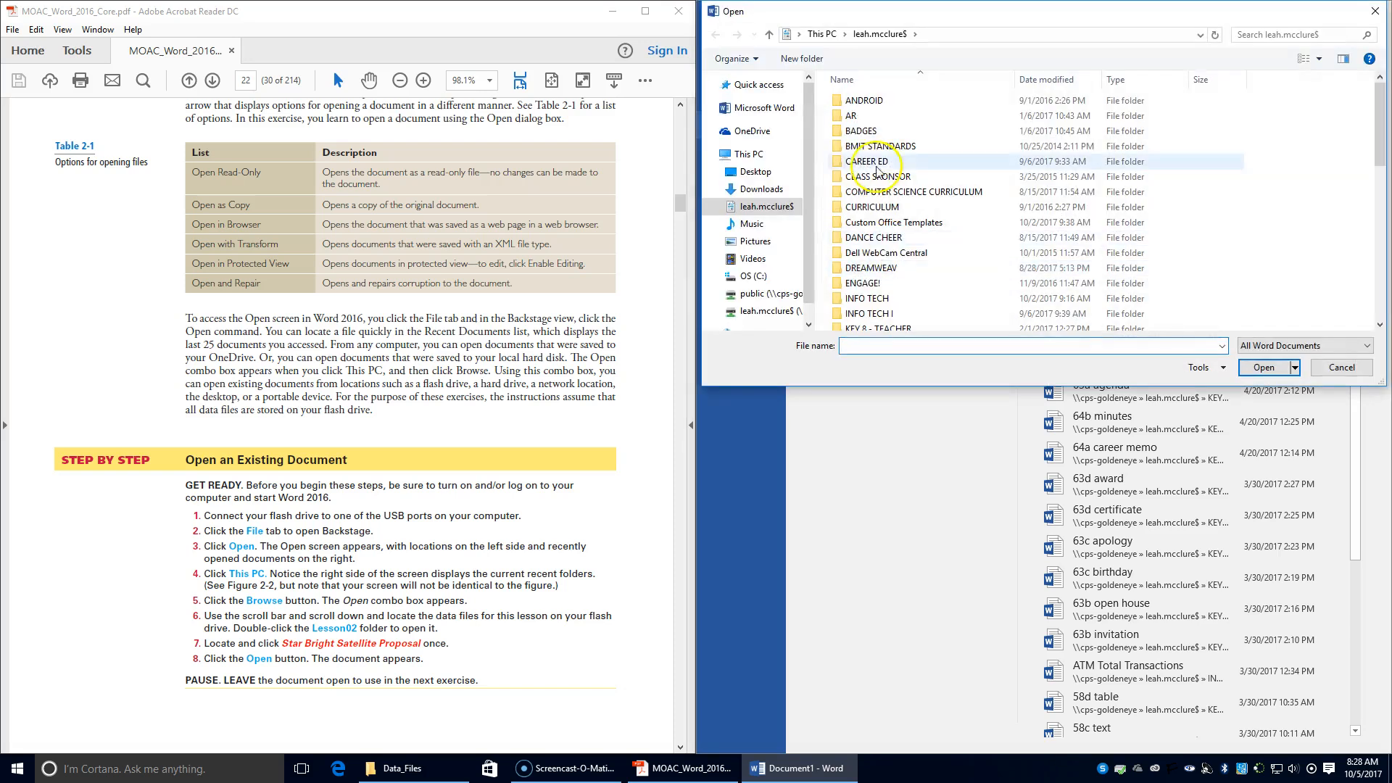
{"action": "double_click", "coordinate": [867, 298]}
{"action": "double_click", "coordinate": [863, 101]}
{"action": "double_click", "coordinate": [877, 102]}
{"action": "double_click", "coordinate": [868, 116]}
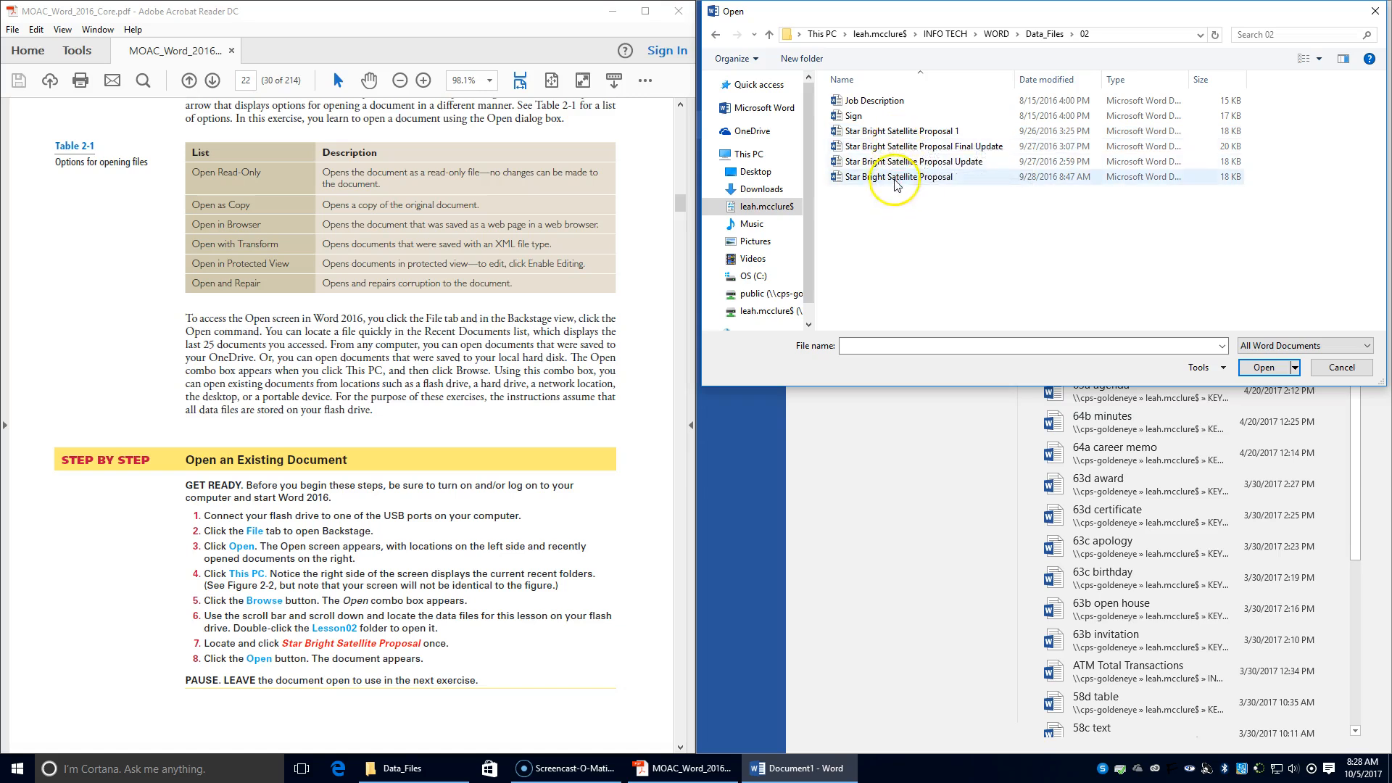
{"action": "double_click", "coordinate": [895, 178]}
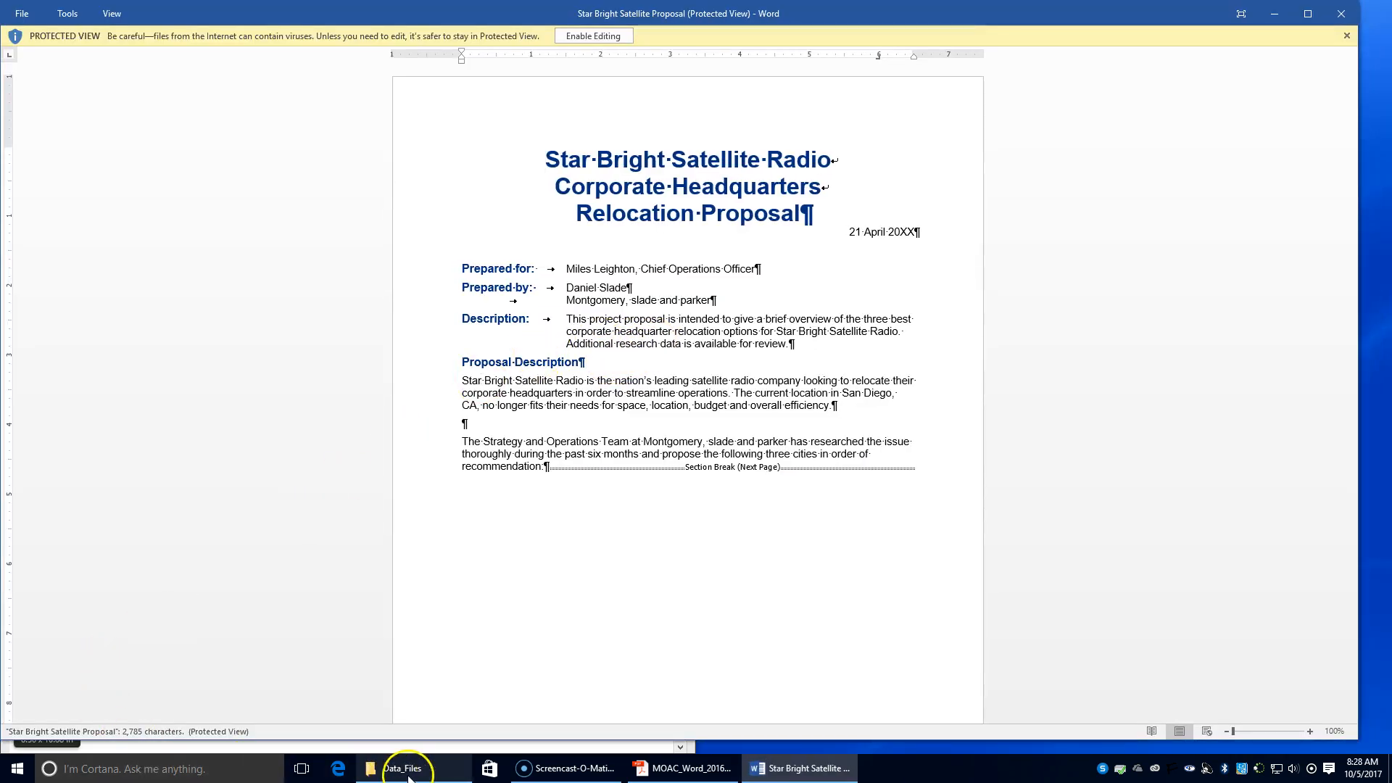
Enable editing of the proposal and fit its window to the full-height right half of the screen.
{"action": "left_click_drag", "start_coordinate": [772, 13], "coordinate": [1389, 101]}
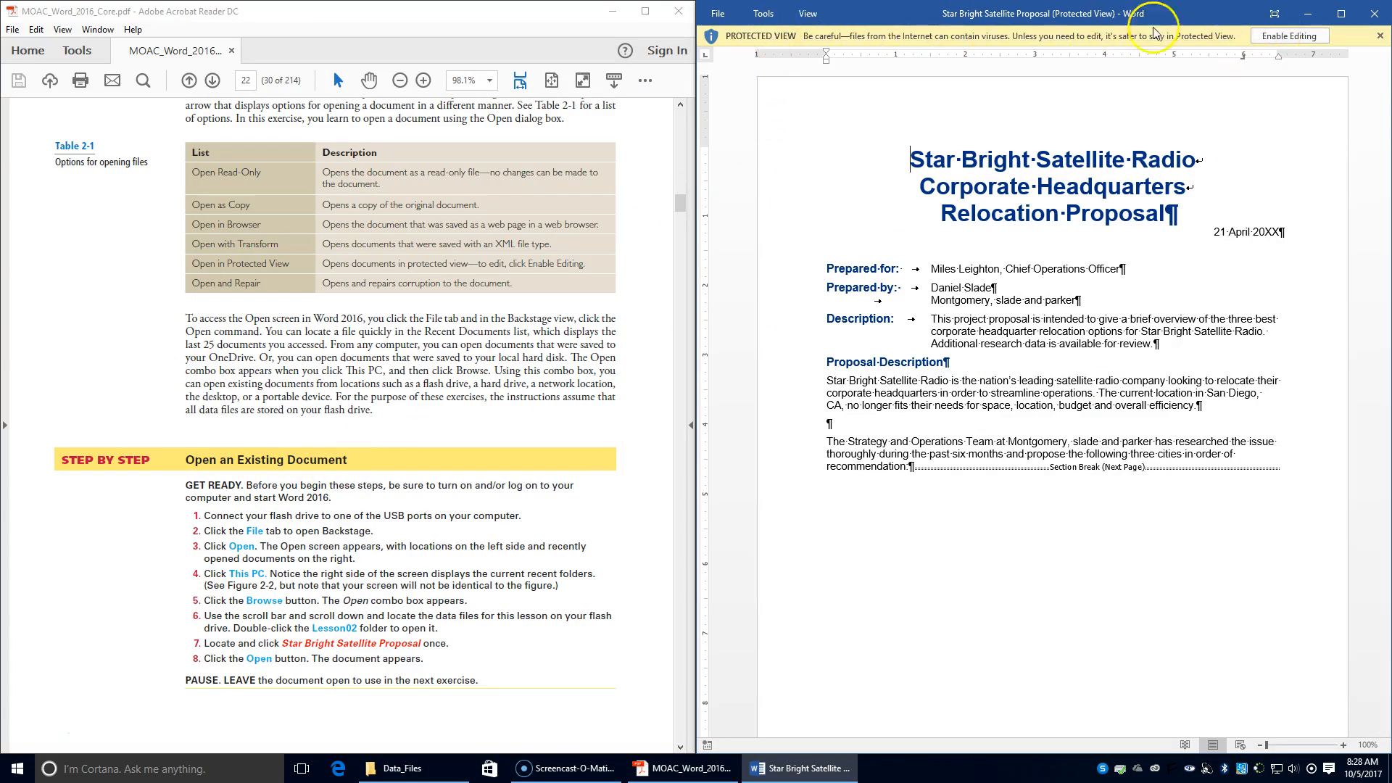
{"action": "left_click", "coordinate": [1282, 37]}
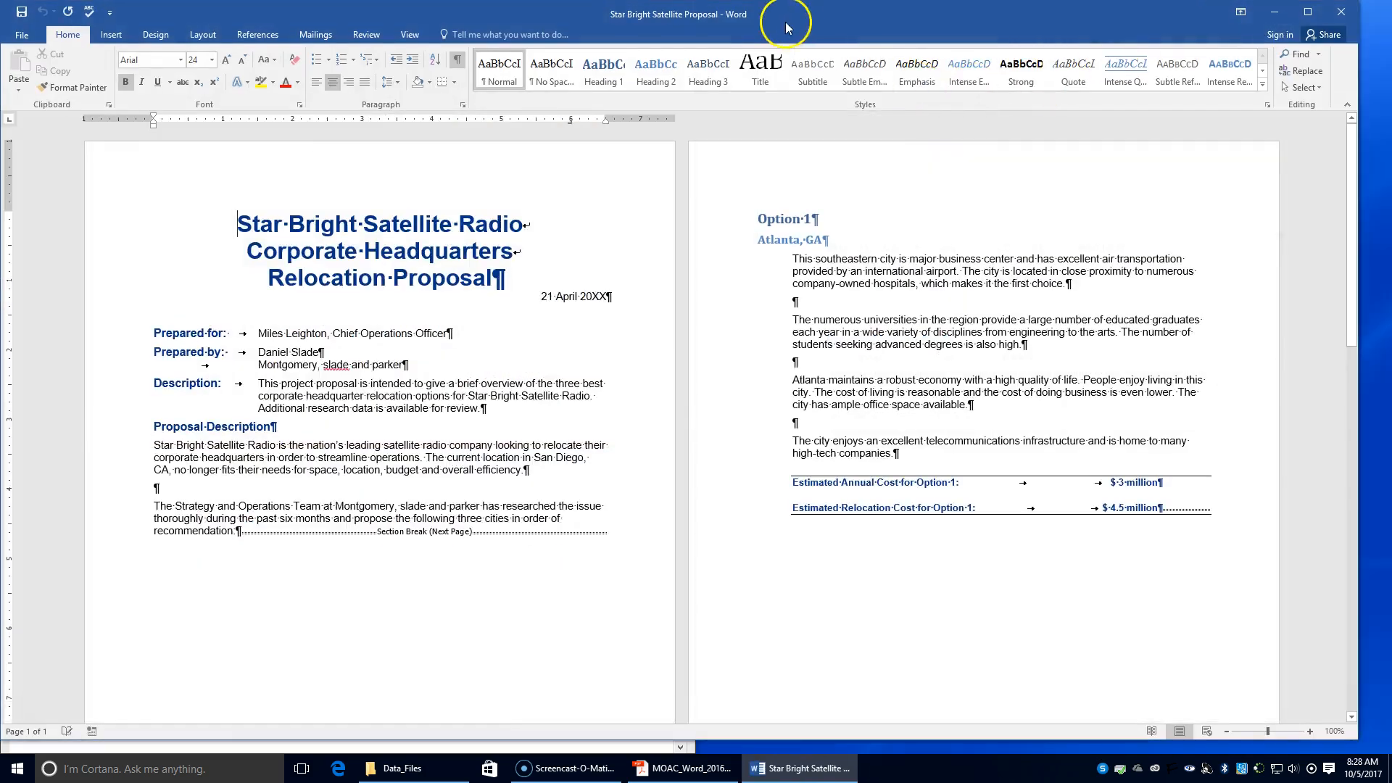
{"action": "left_click_drag", "start_coordinate": [786, 16], "coordinate": [1390, 3]}
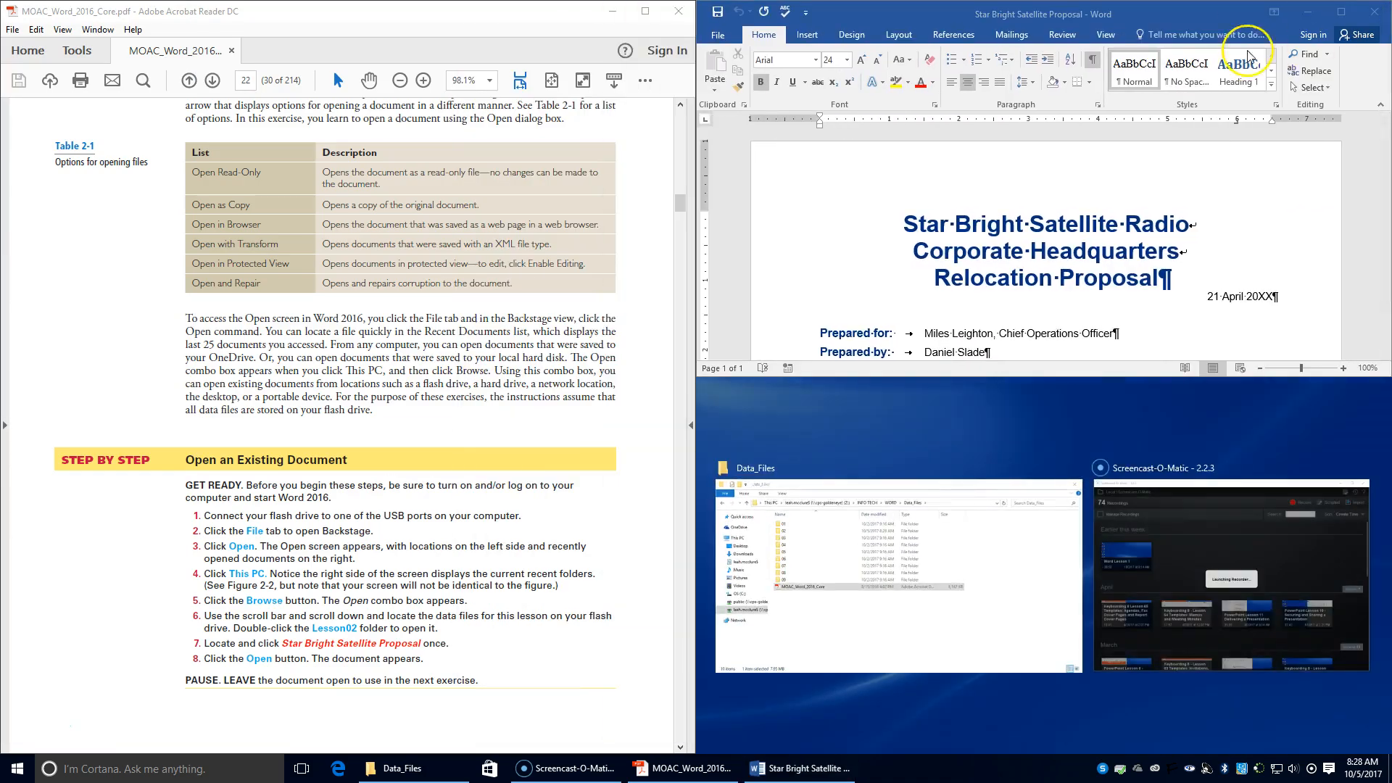
{"action": "left_click", "coordinate": [1041, 14]}
{"action": "left_click_drag", "start_coordinate": [961, 377], "coordinate": [1048, 754]}
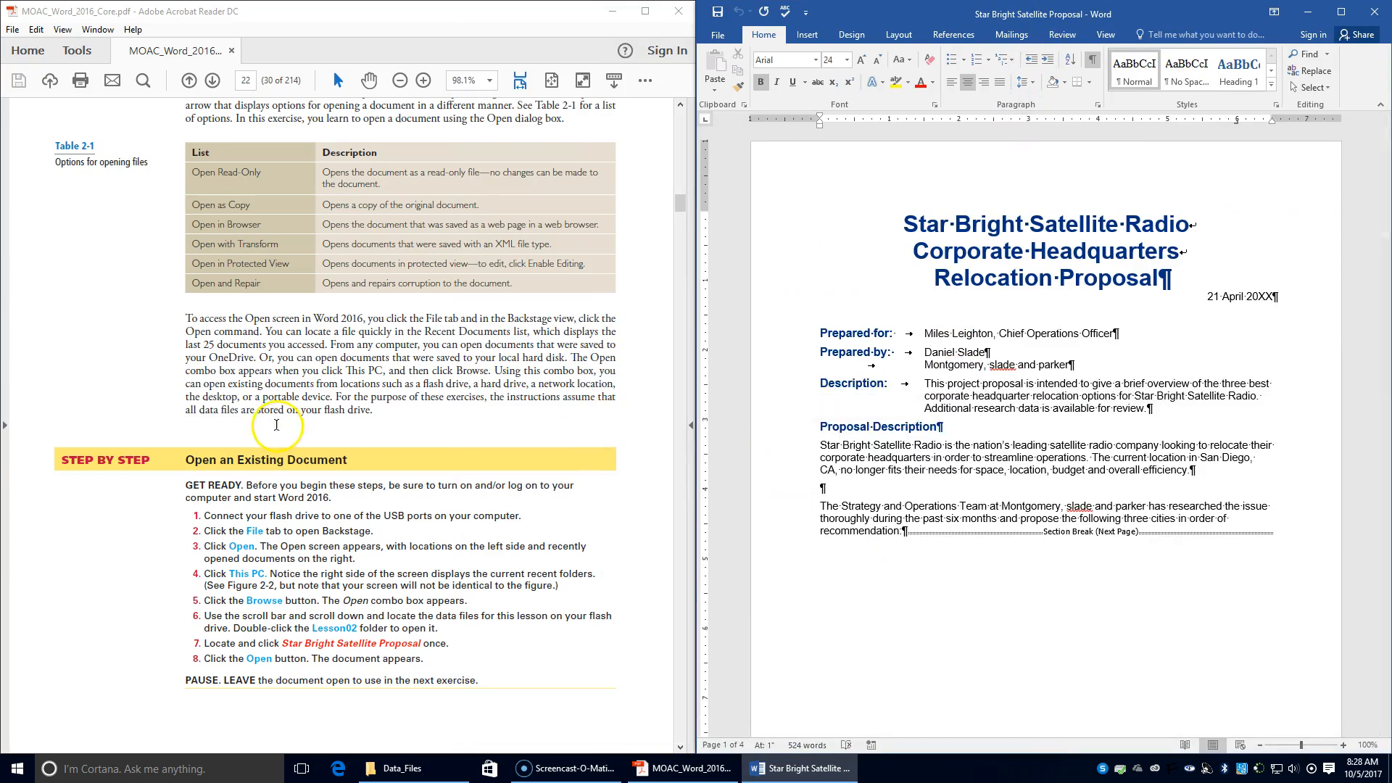
Find the textbook's Changing Document Views section and view the proposal in Read Mode, Print Layout and Web Layout.
{"action": "scroll", "coordinate": [220, 457], "scroll_direction": "down", "scroll_amount": 15}
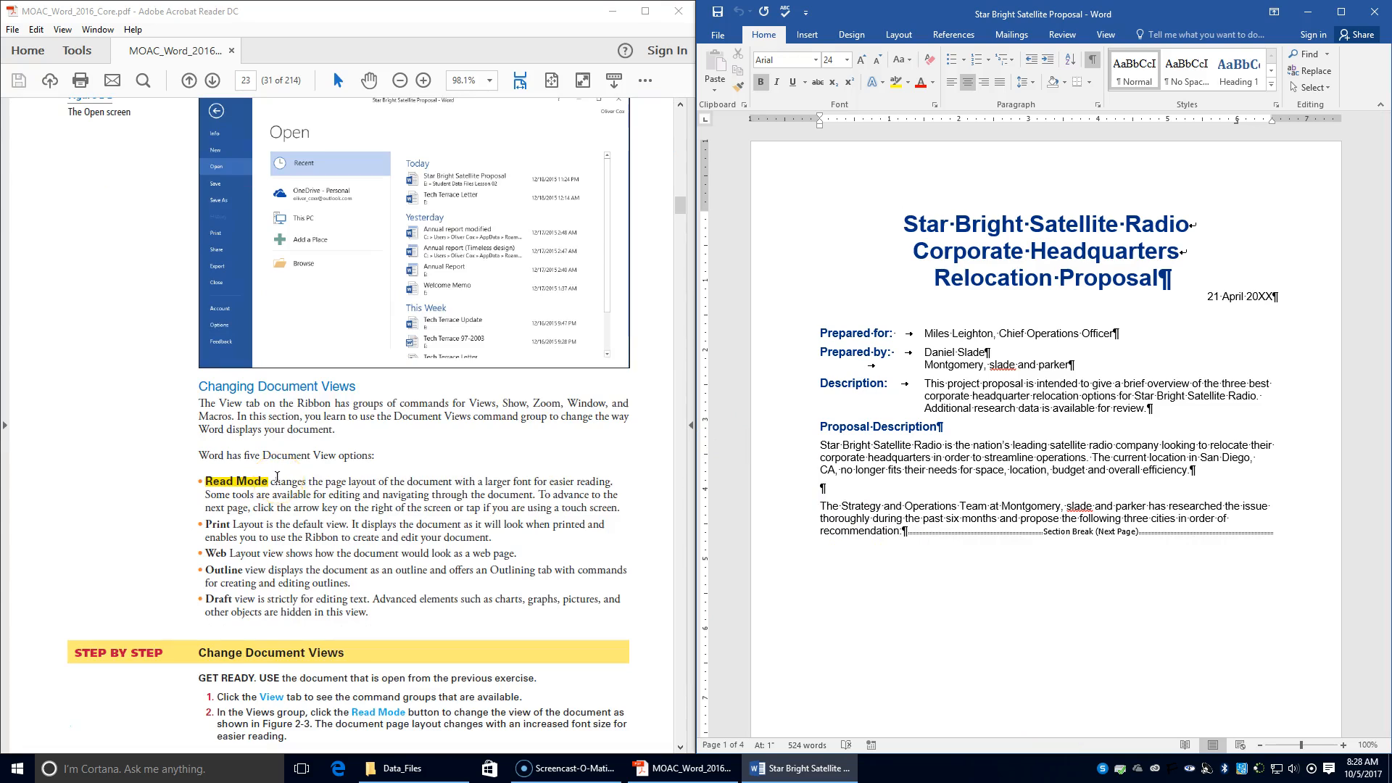
{"action": "left_click", "coordinate": [222, 482]}
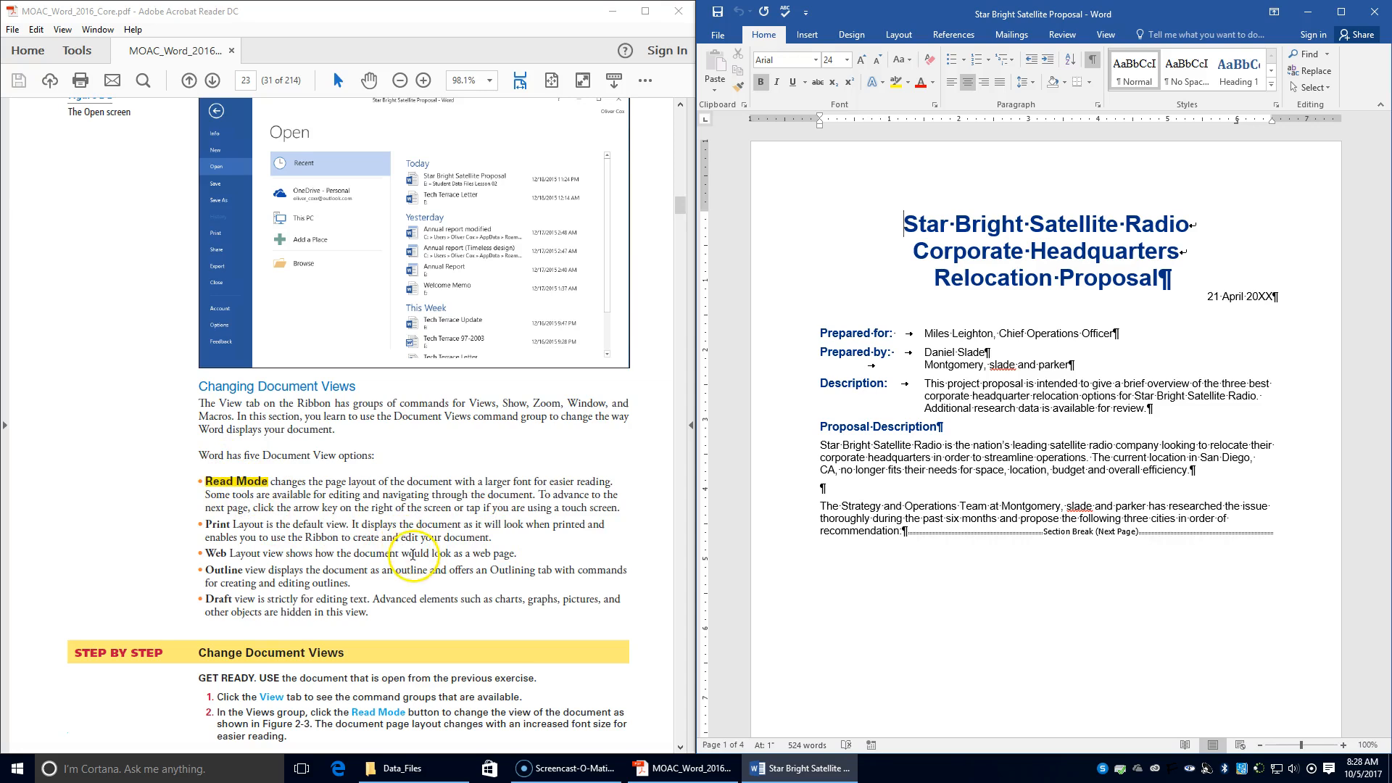
{"action": "left_click", "coordinate": [1184, 746]}
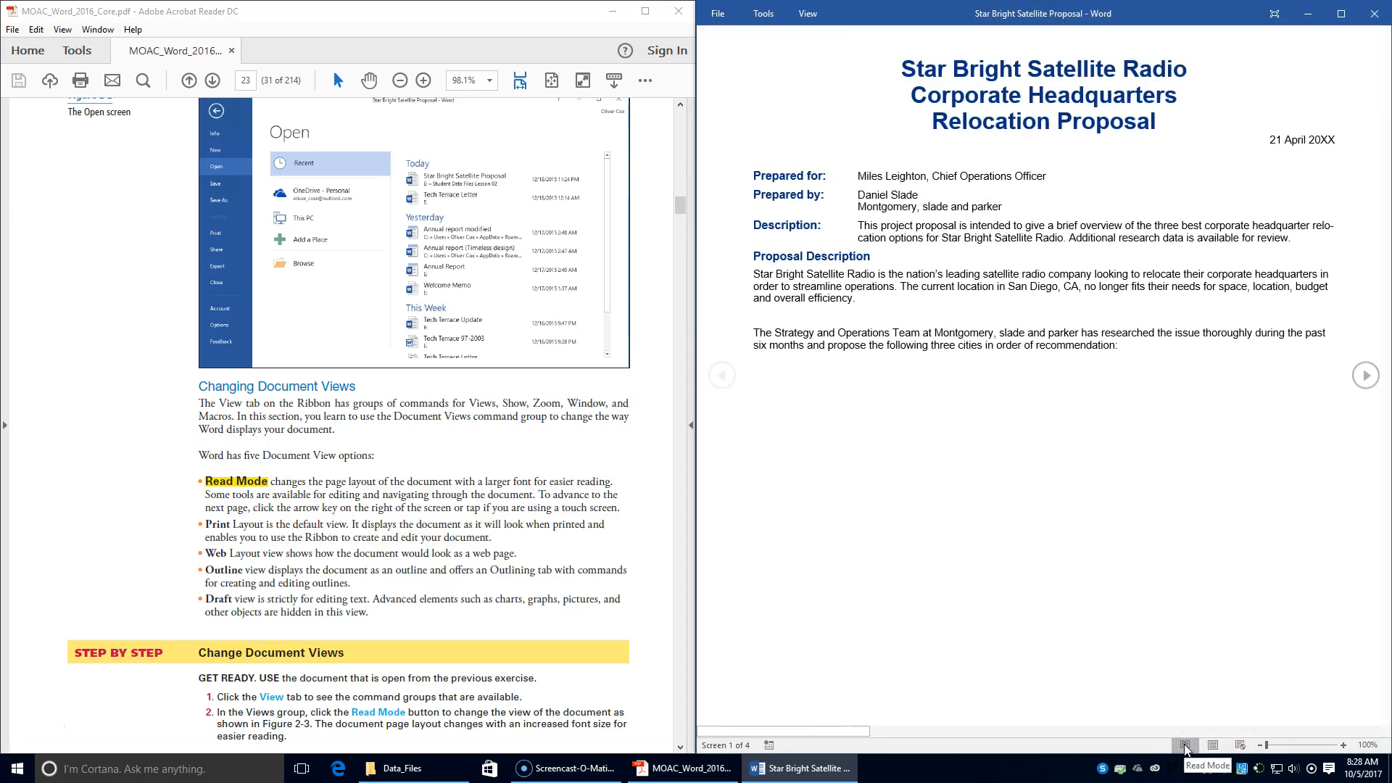
{"action": "left_click", "coordinate": [1215, 745]}
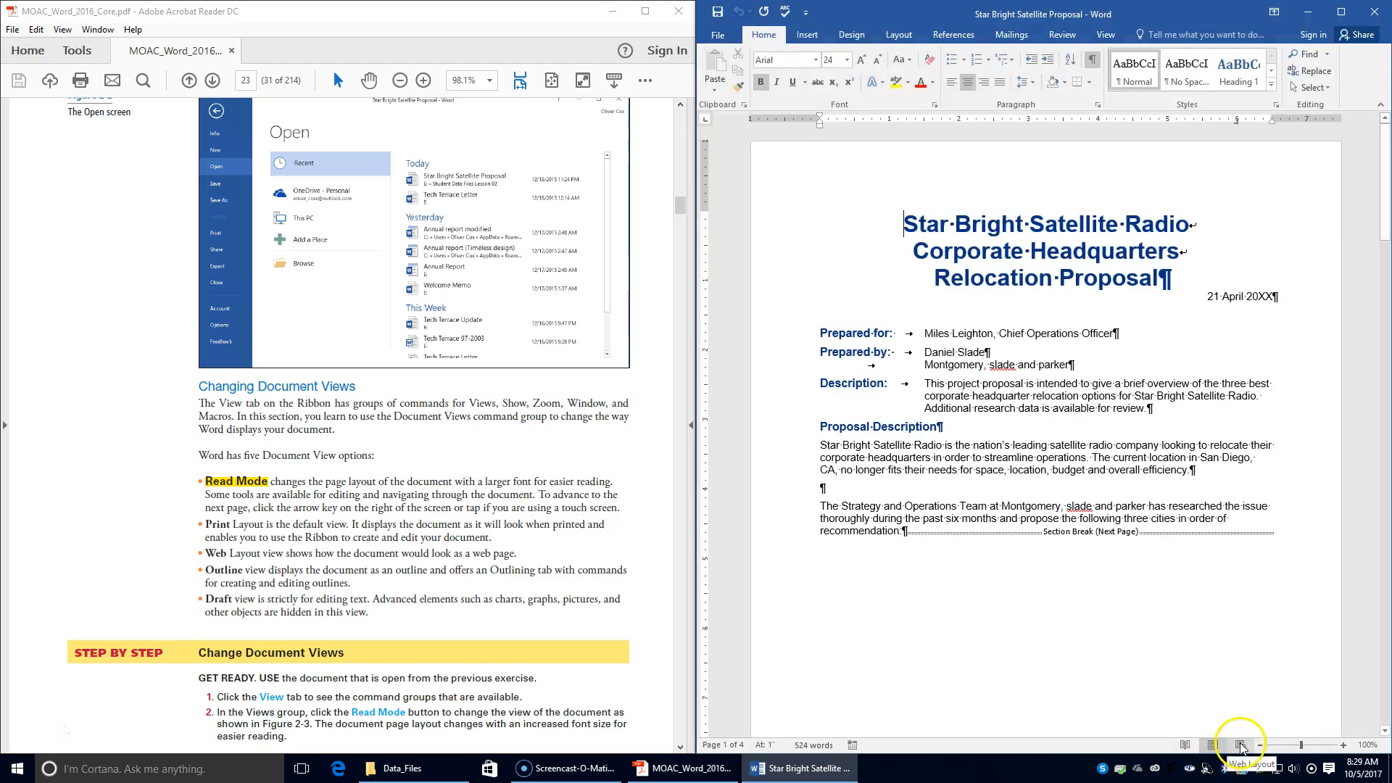
{"action": "left_click", "coordinate": [1241, 745]}
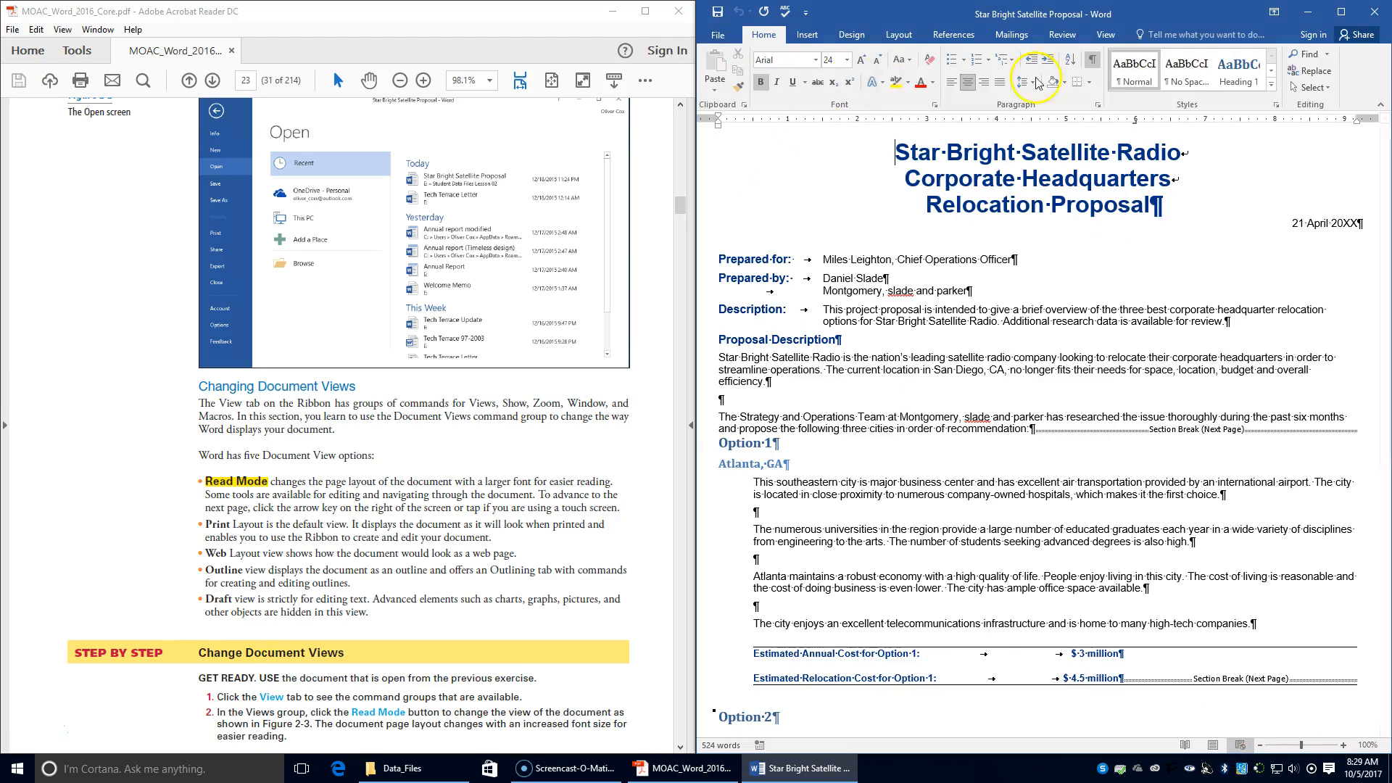
View the proposal in Outline view, close that view, and switch to Draft view.
{"action": "left_click", "coordinate": [1105, 35]}
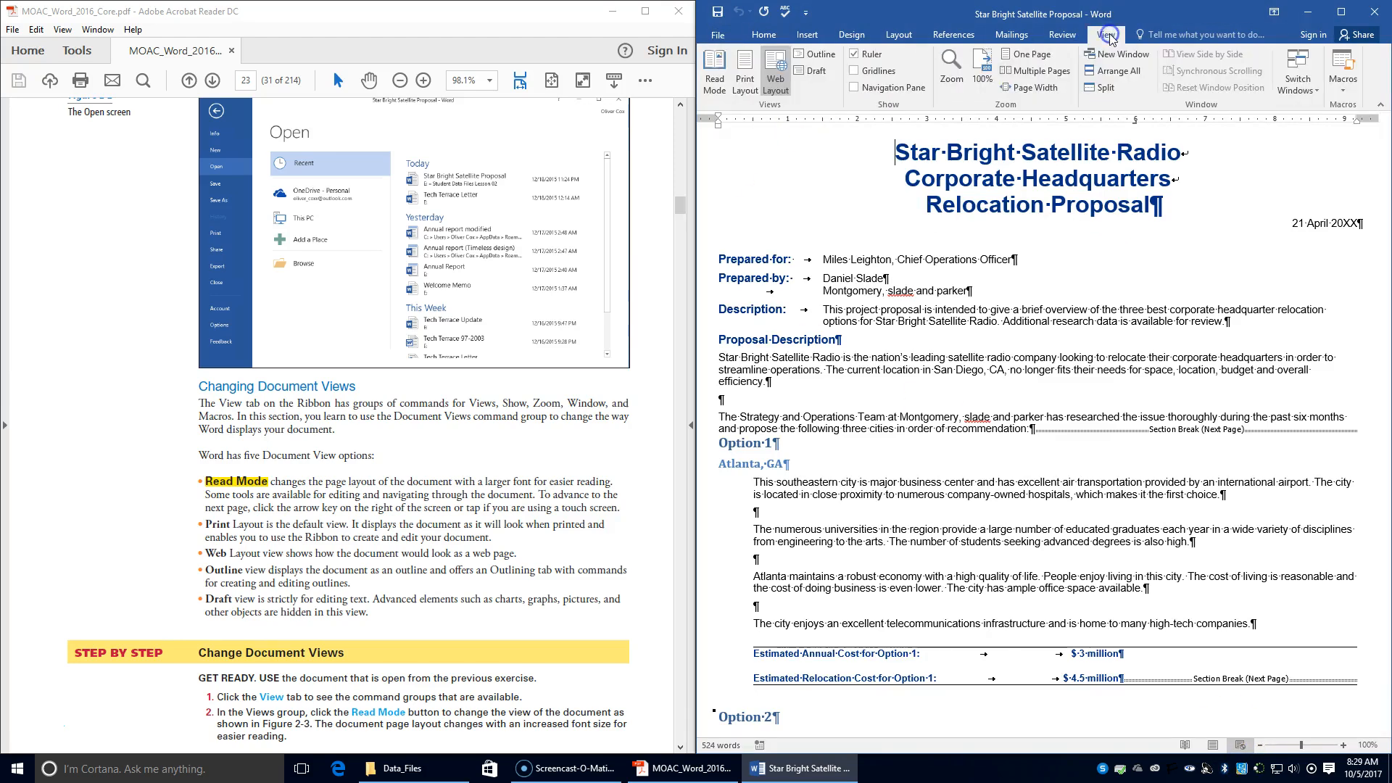
{"action": "left_click", "coordinate": [816, 55]}
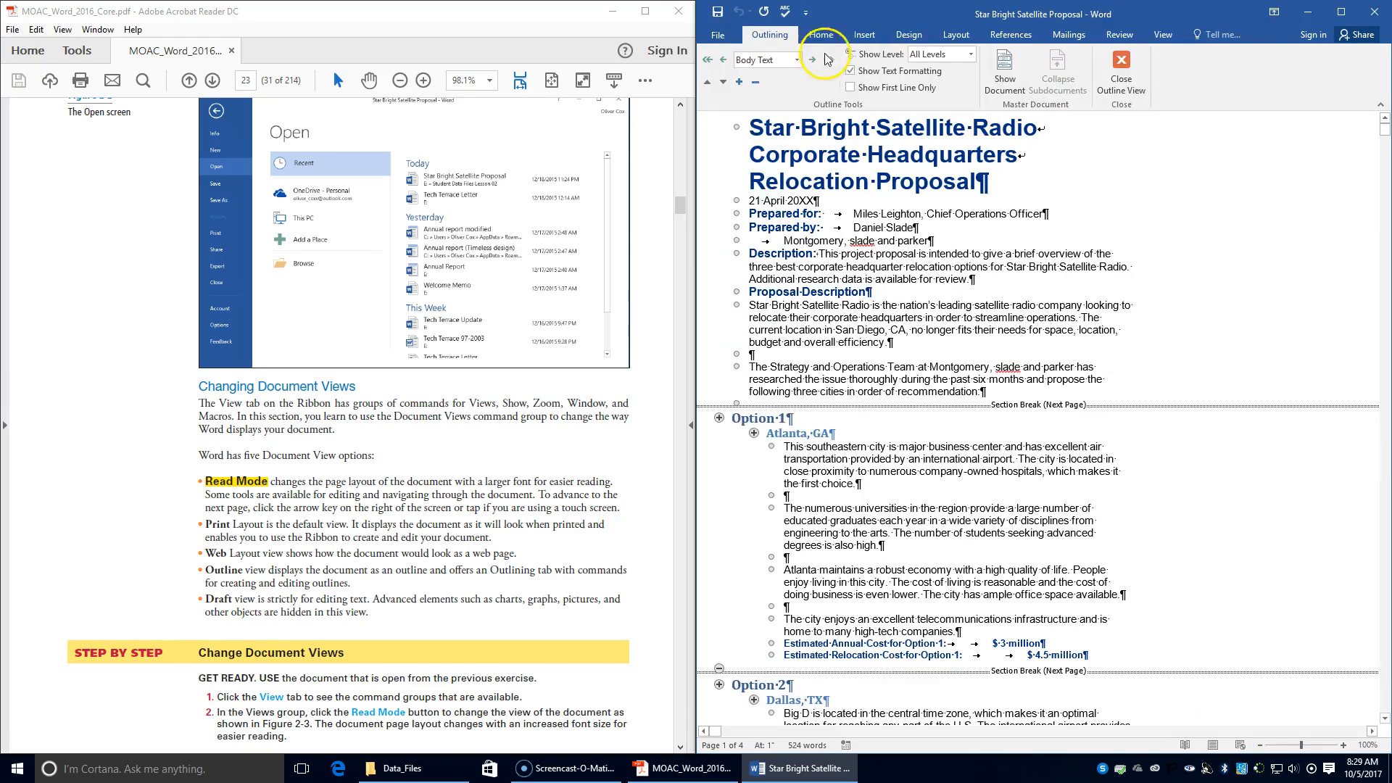
{"action": "left_click", "coordinate": [1120, 58]}
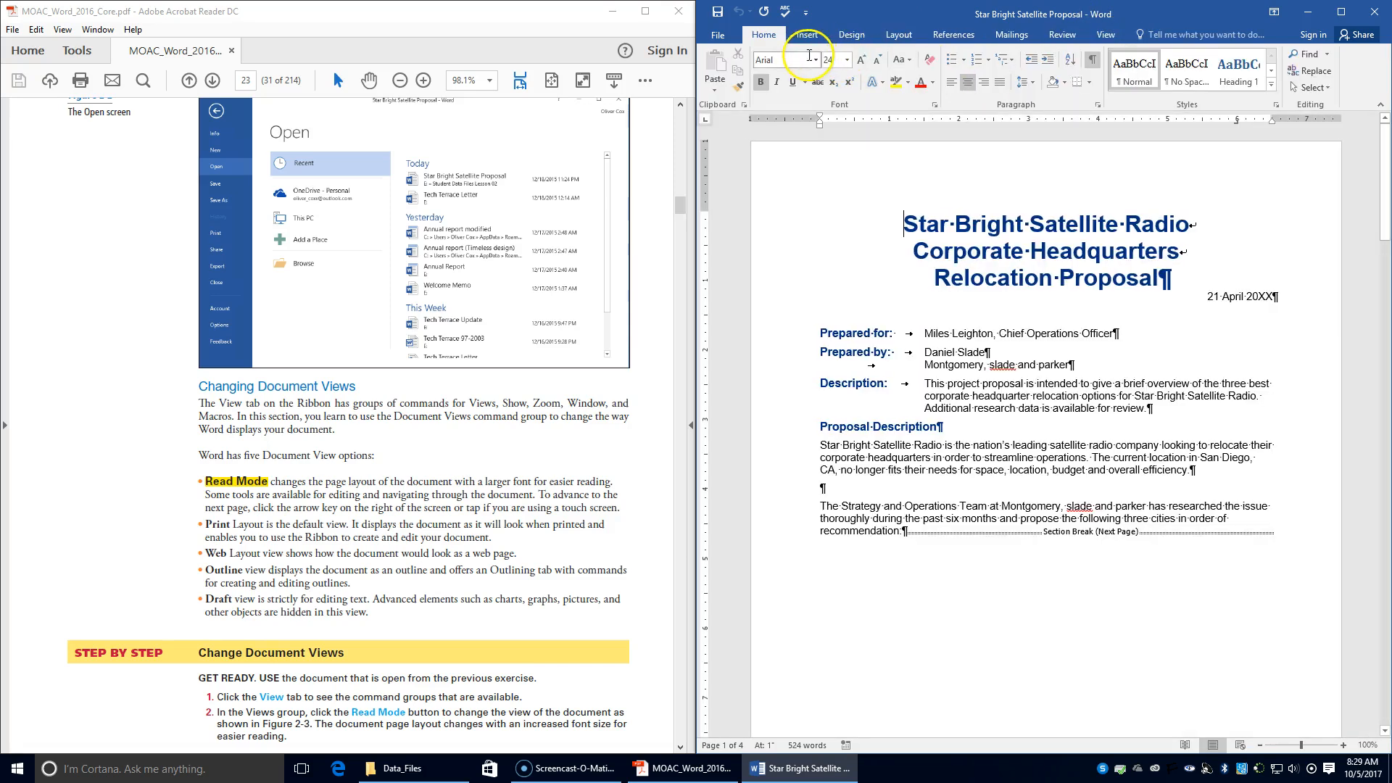
{"action": "left_click", "coordinate": [1105, 34]}
{"action": "left_click", "coordinate": [816, 70]}
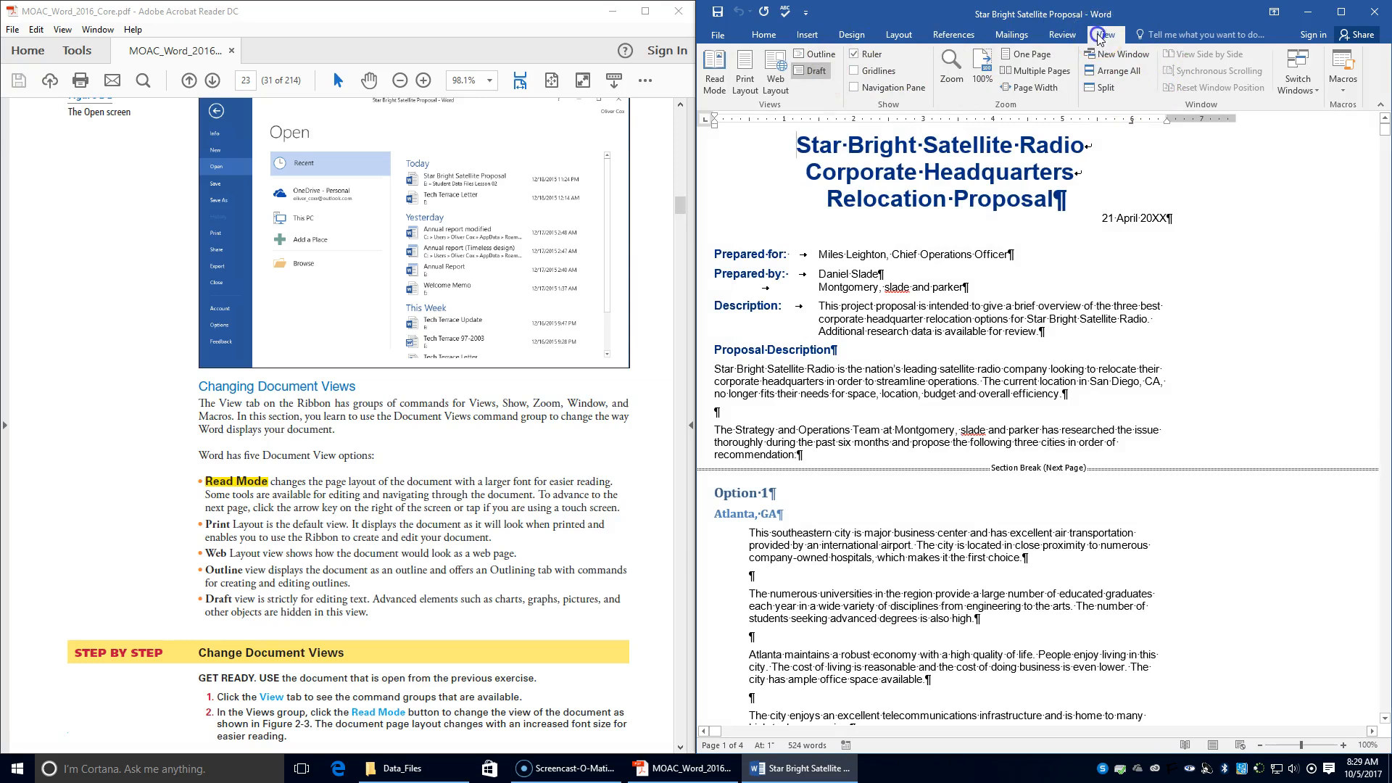
Switch the proposal to Read Mode as the Change Document Views exercise directs and display the Tools options.
{"action": "scroll", "coordinate": [409, 522], "scroll_direction": "down", "scroll_amount": 3}
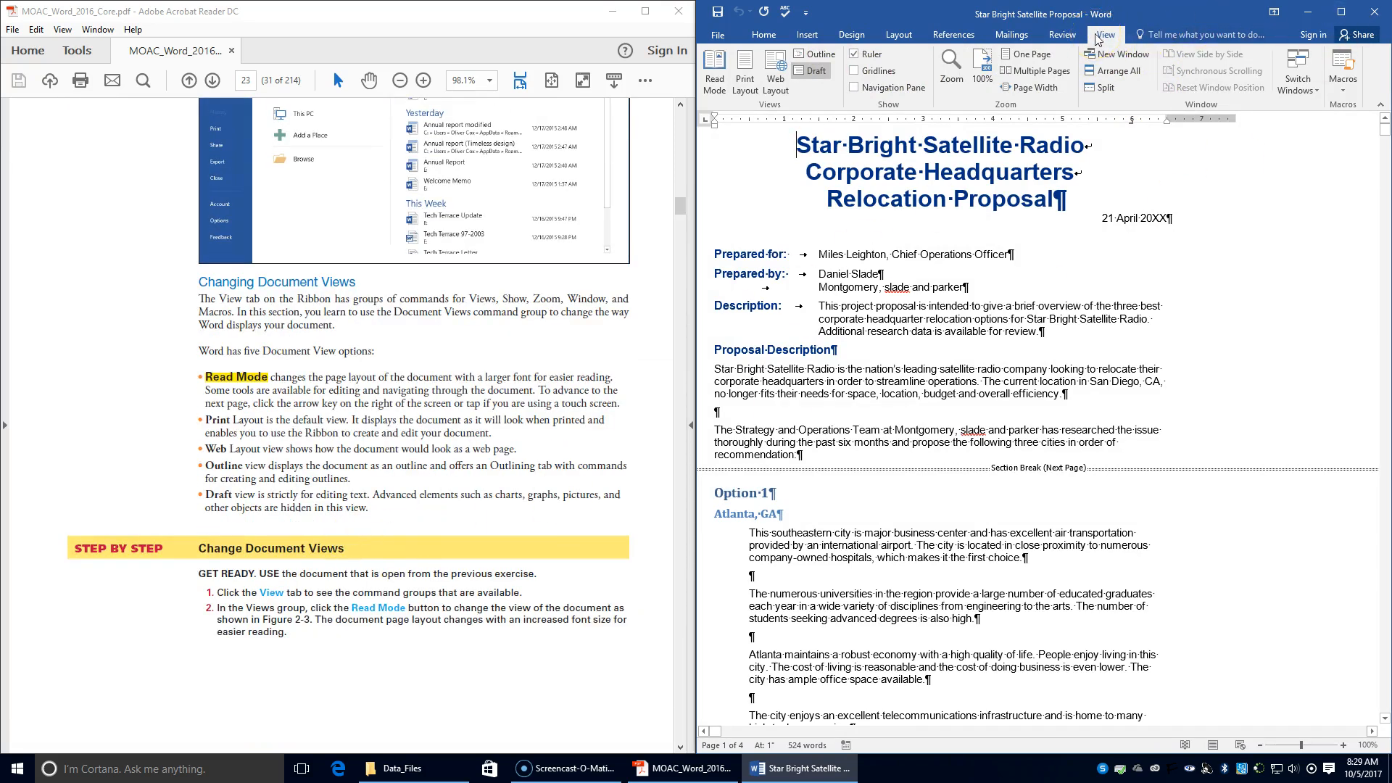
{"action": "left_click", "coordinate": [714, 73]}
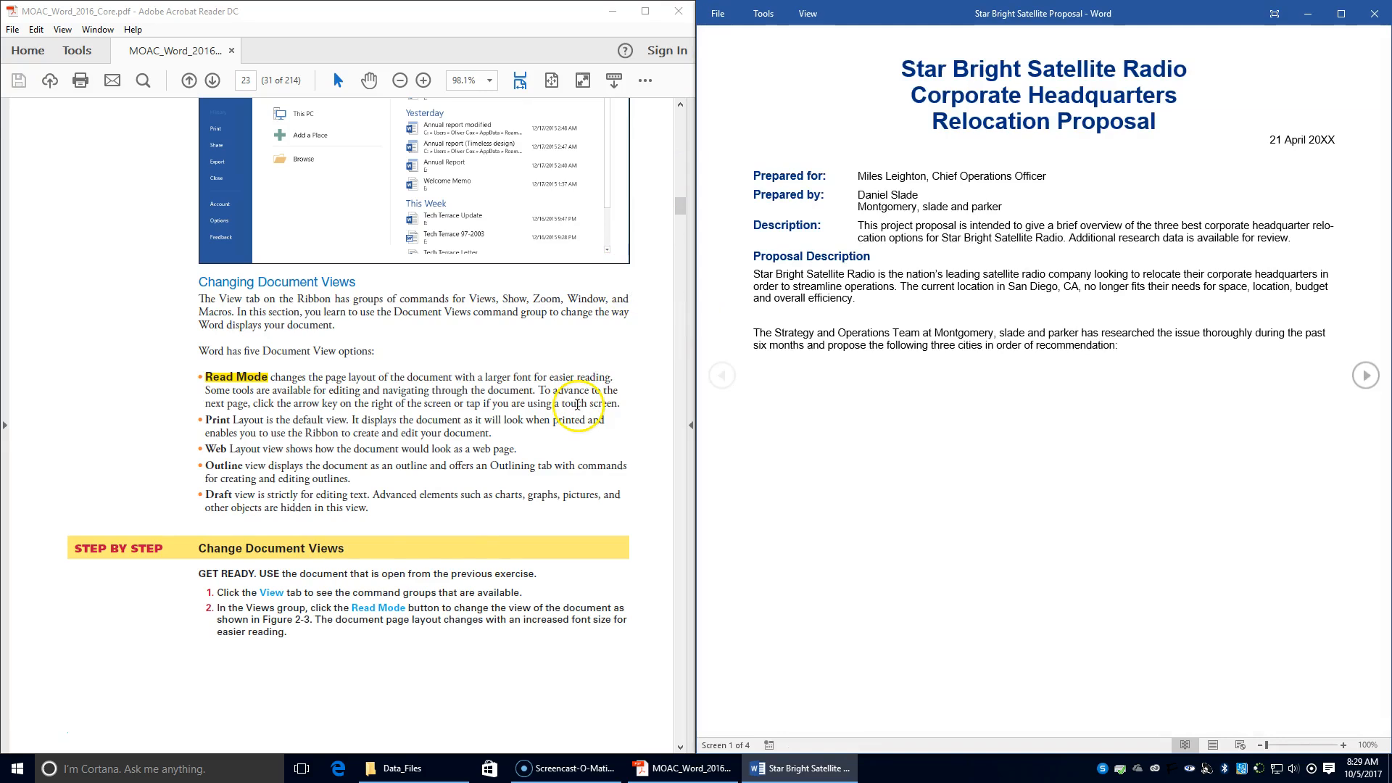
{"action": "scroll", "coordinate": [578, 404], "scroll_direction": "down", "scroll_amount": 6}
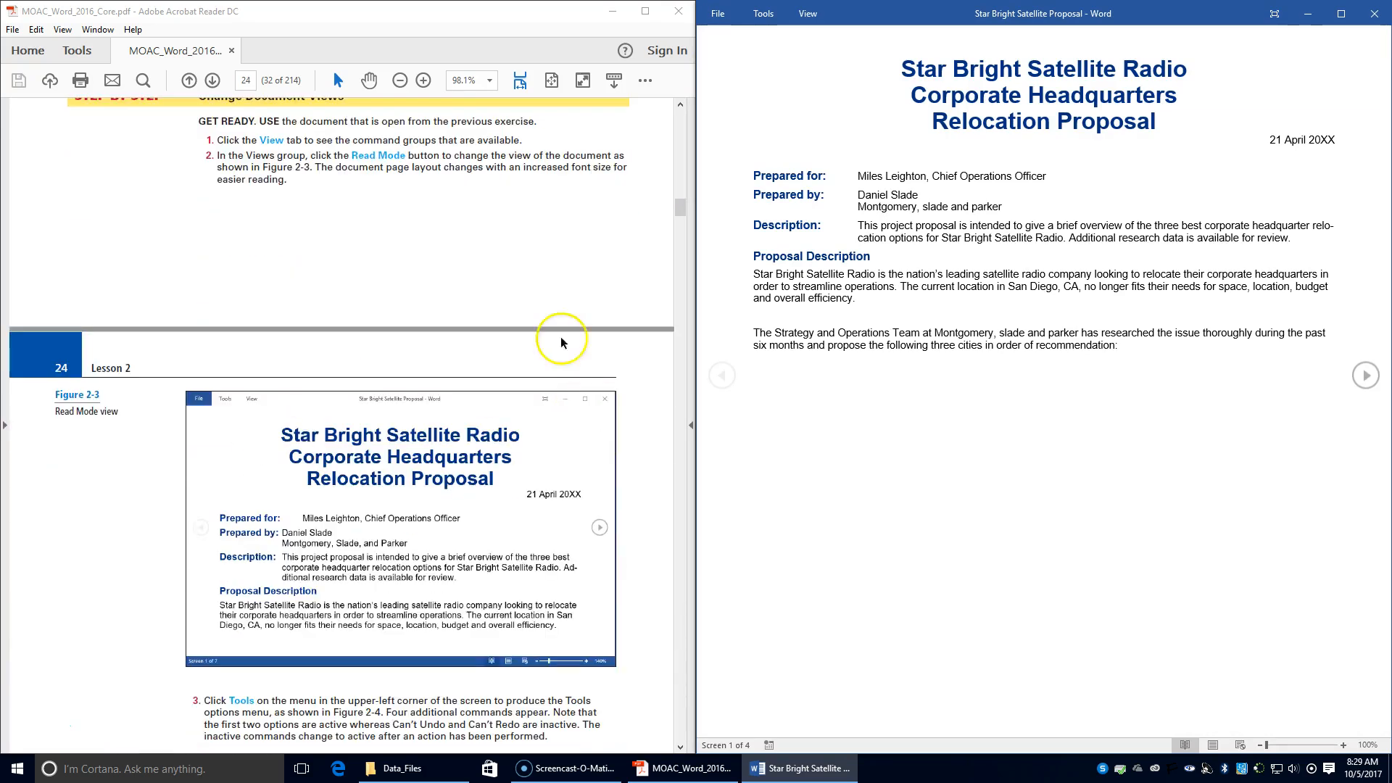
{"action": "scroll", "coordinate": [346, 384], "scroll_direction": "down", "scroll_amount": 1}
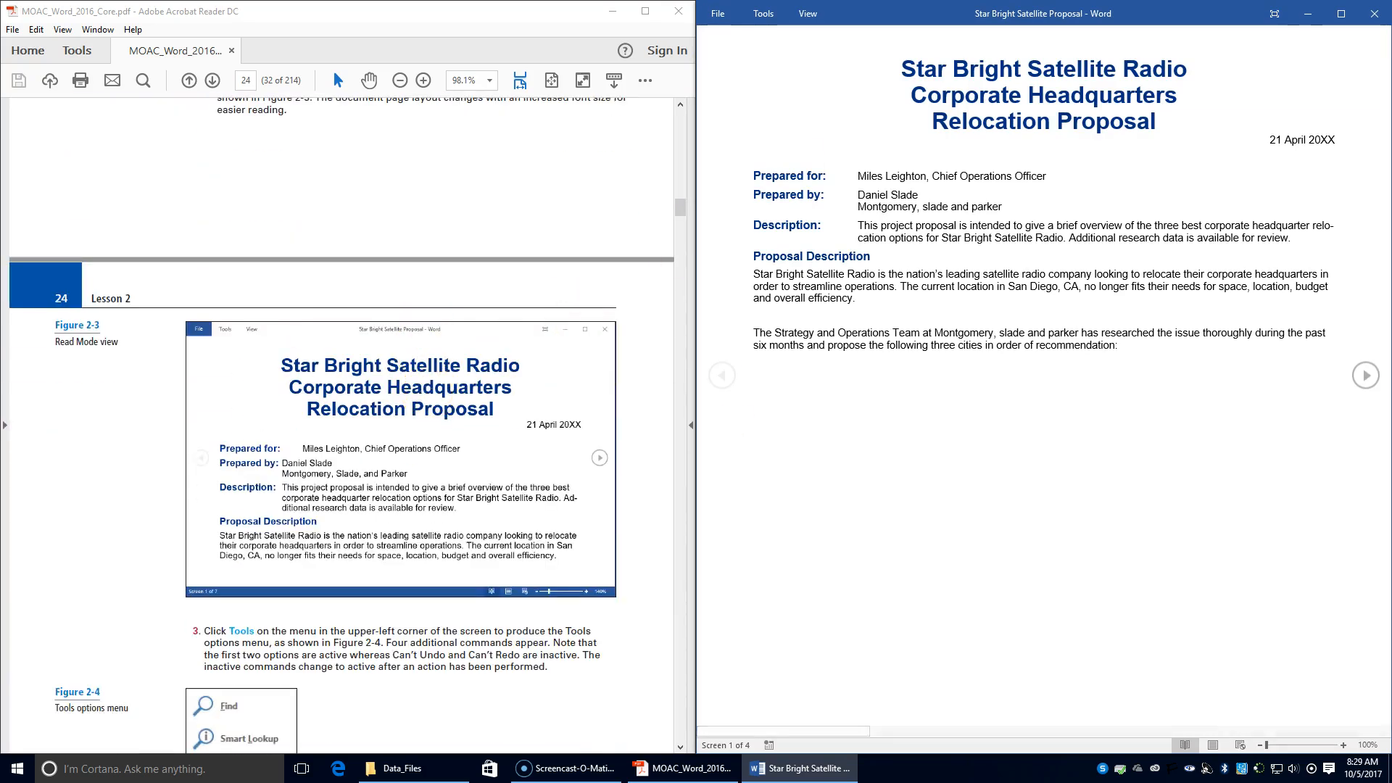
{"action": "left_click", "coordinate": [763, 14]}
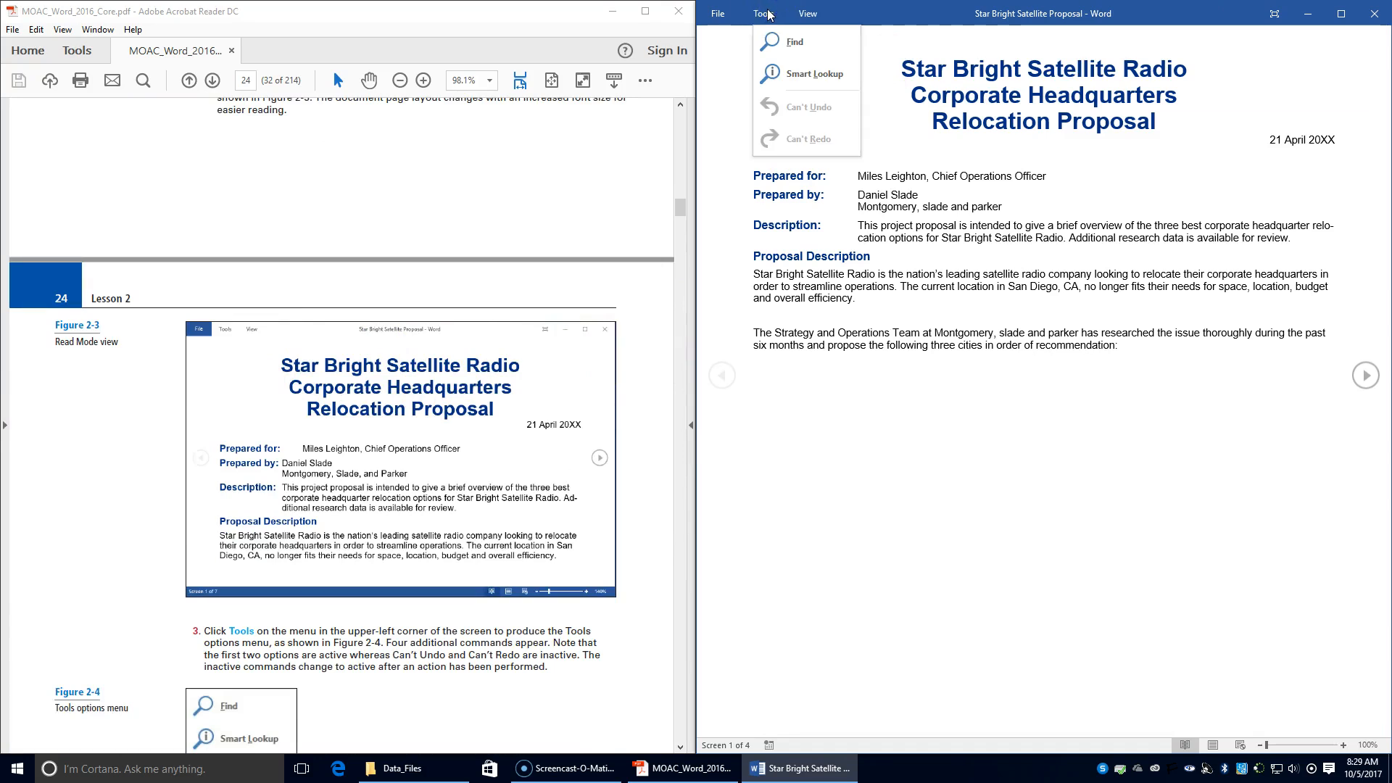
{"action": "scroll", "coordinate": [629, 371], "scroll_direction": "down", "scroll_amount": 1}
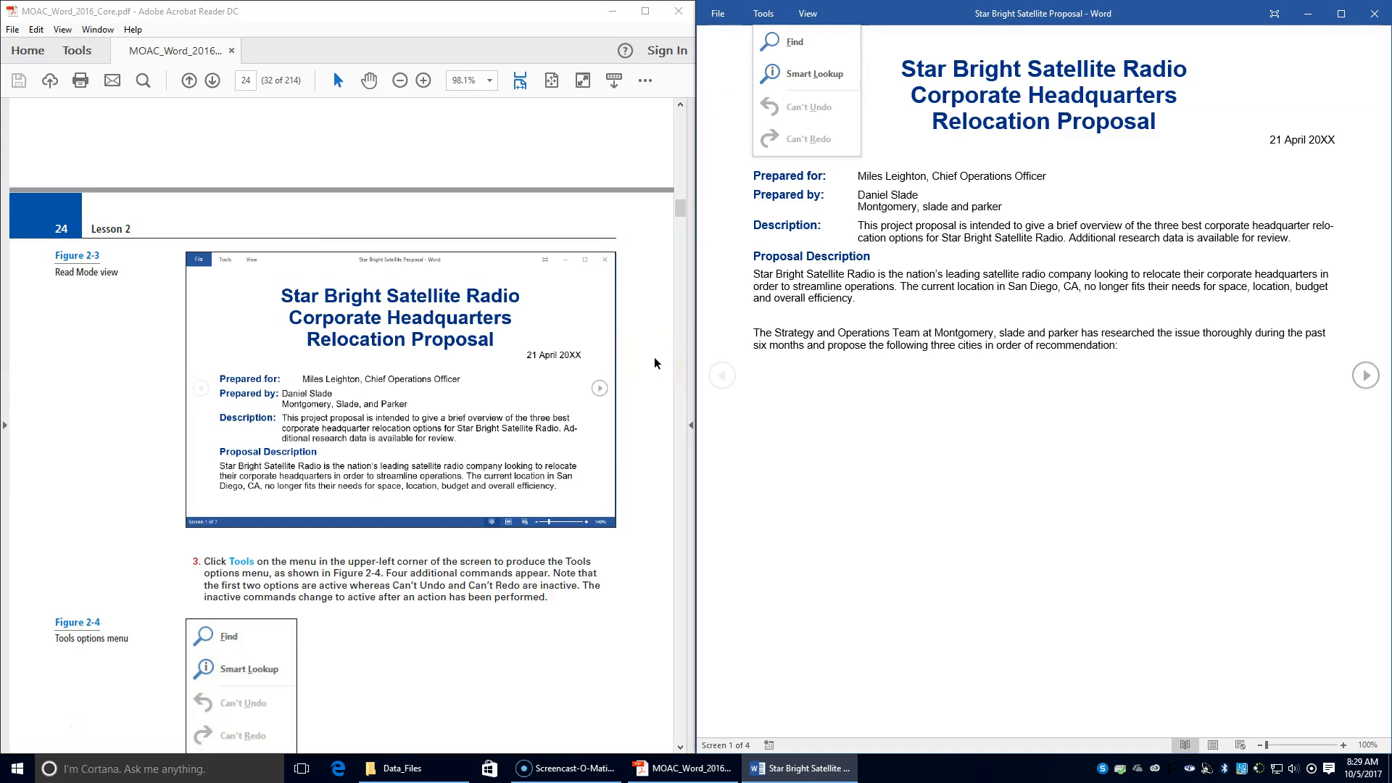
Display Read Mode's View options, use Edit Document to reach Print Layout, and switch the proposal back to Read Mode.
{"action": "scroll", "coordinate": [654, 363], "scroll_direction": "down", "scroll_amount": 1}
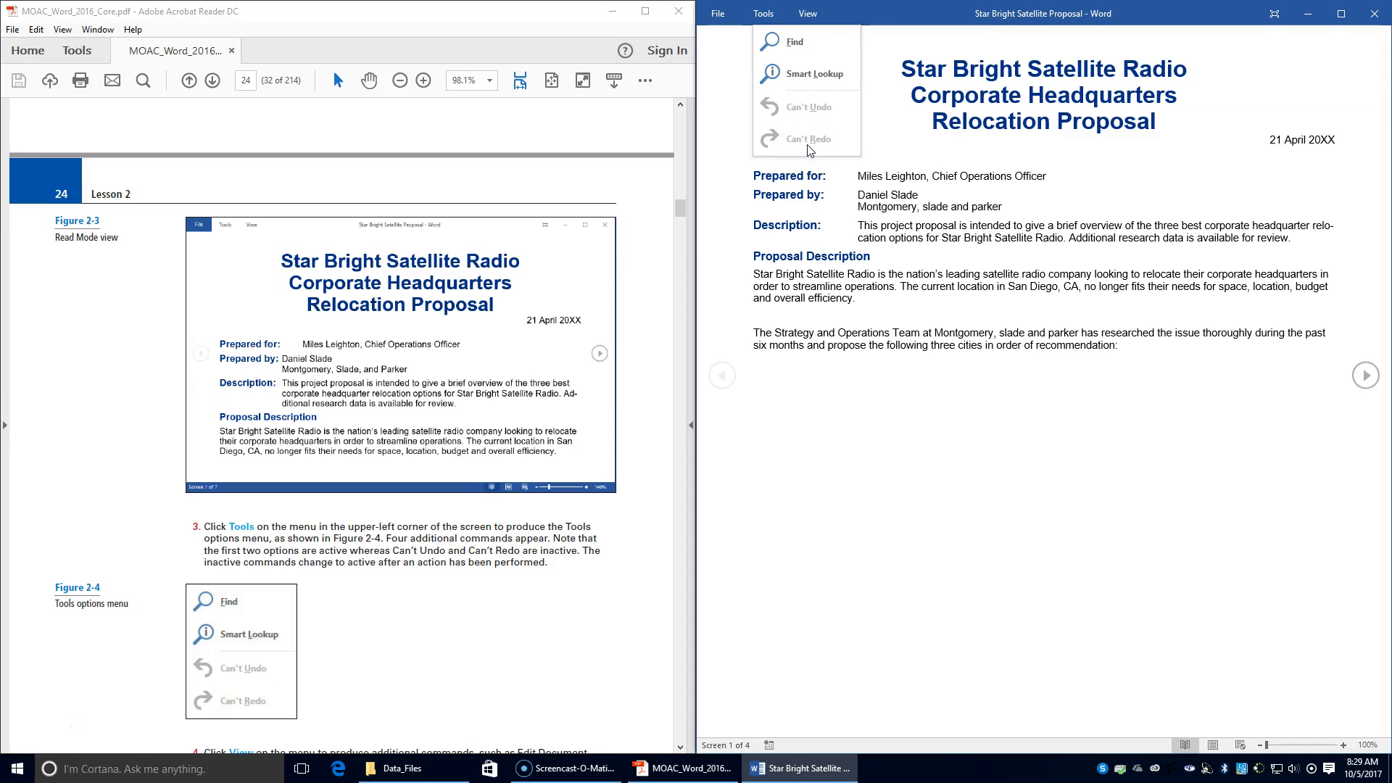
{"action": "scroll", "coordinate": [612, 271], "scroll_direction": "down", "scroll_amount": 5}
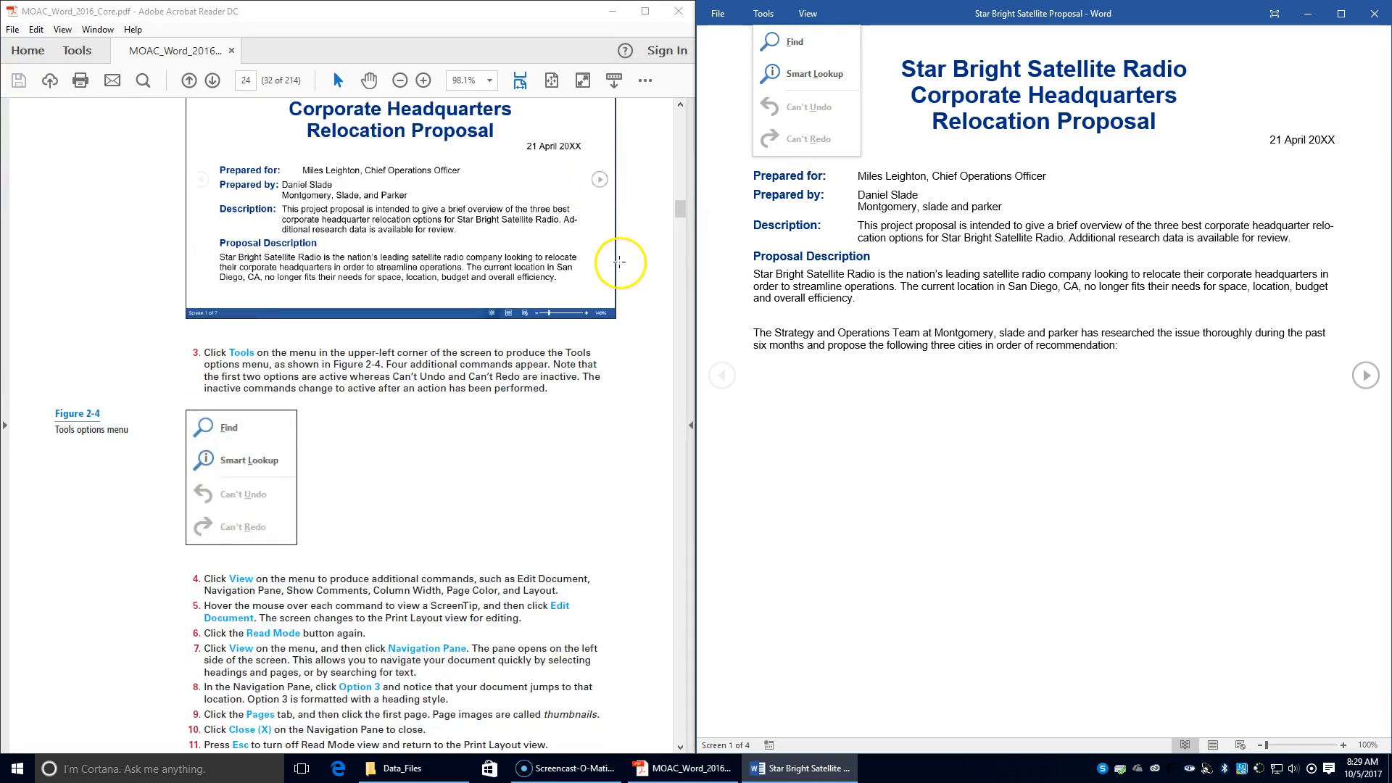
{"action": "left_click", "coordinate": [806, 14]}
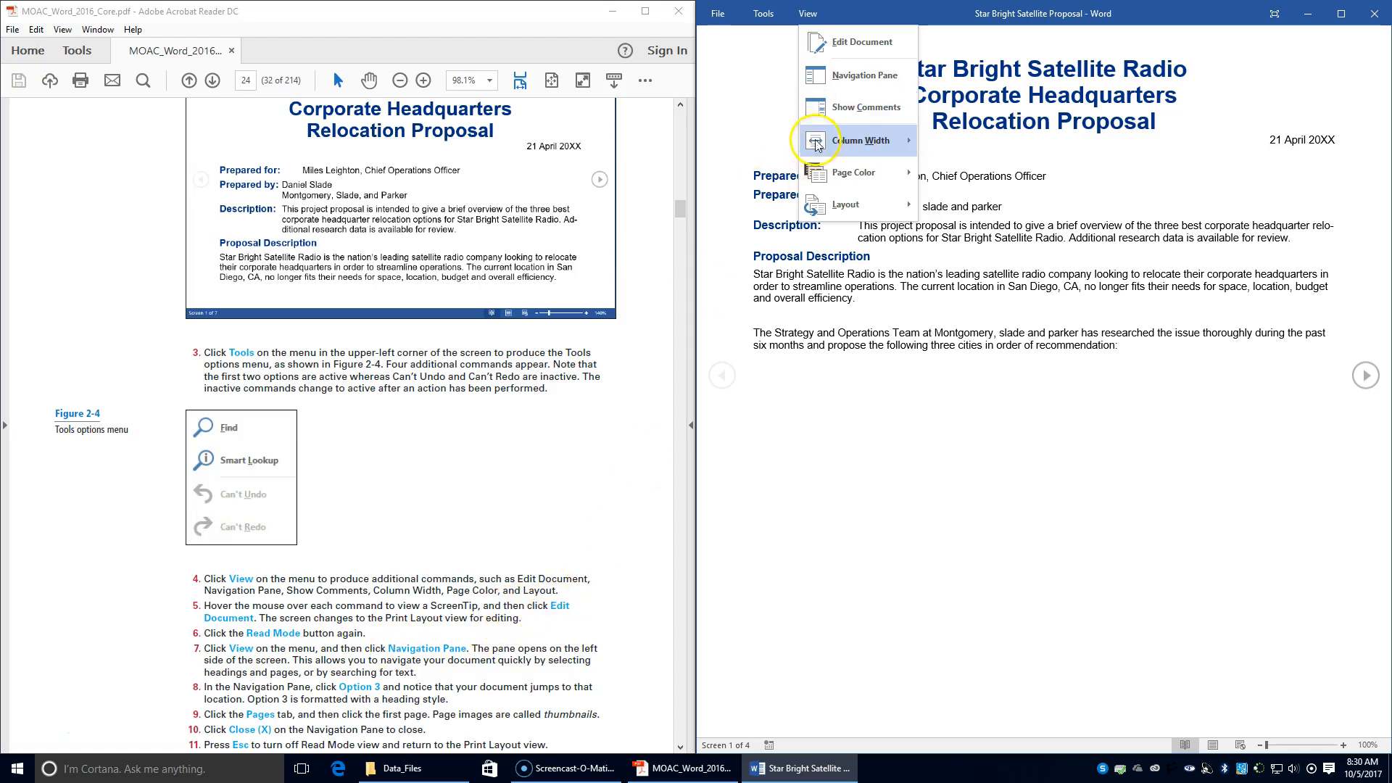
{"action": "left_click", "coordinate": [834, 42]}
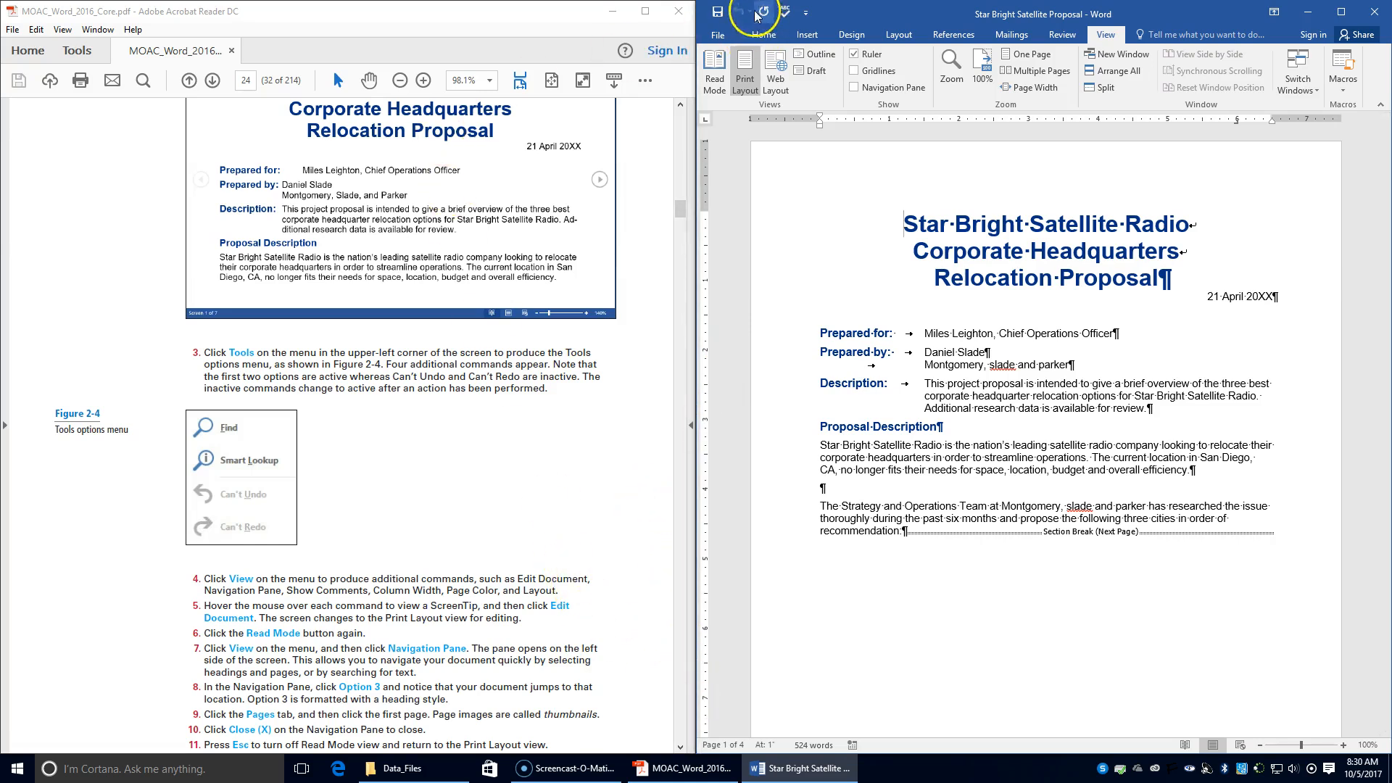
{"action": "left_click", "coordinate": [712, 85]}
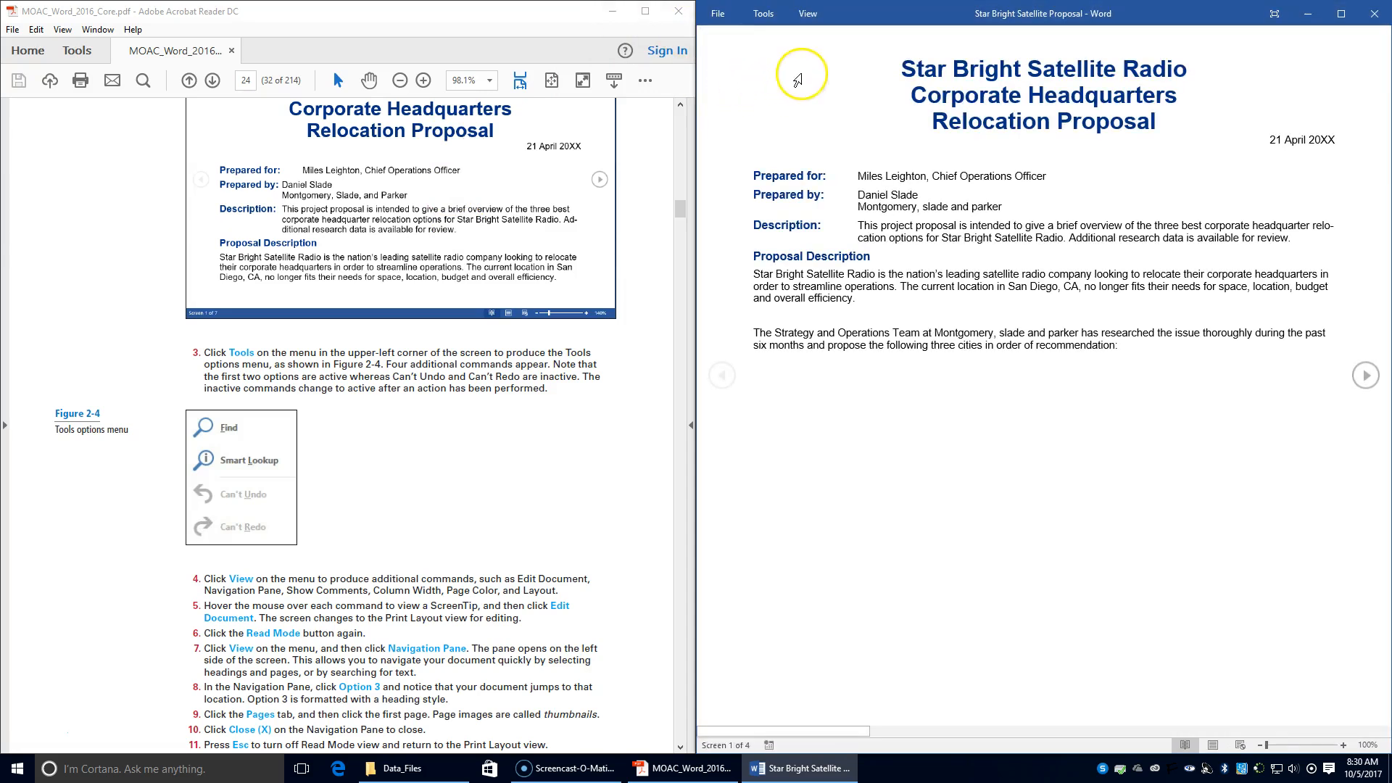
Show the Navigation Pane in Read Mode and jump to the Option 3 heading.
{"action": "left_click", "coordinate": [812, 14]}
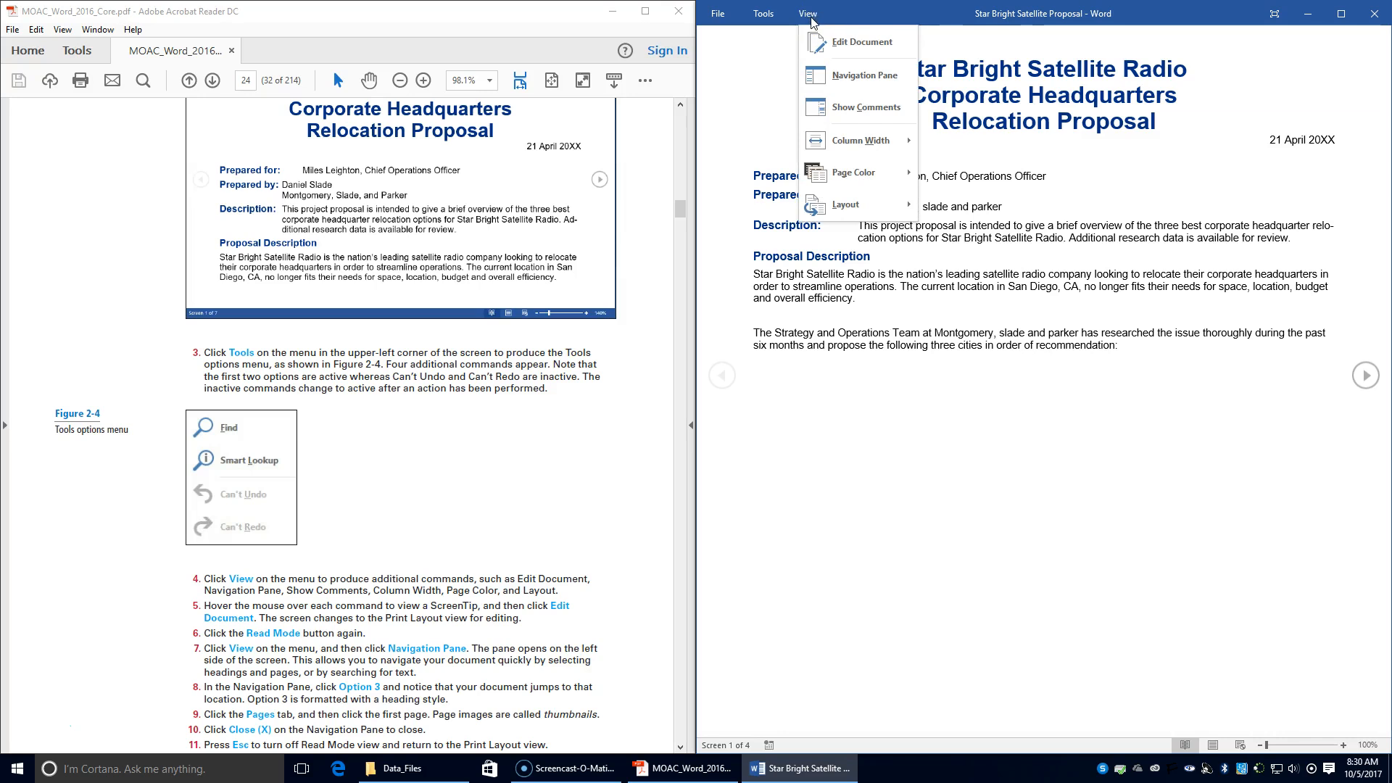
{"action": "left_click", "coordinate": [862, 74]}
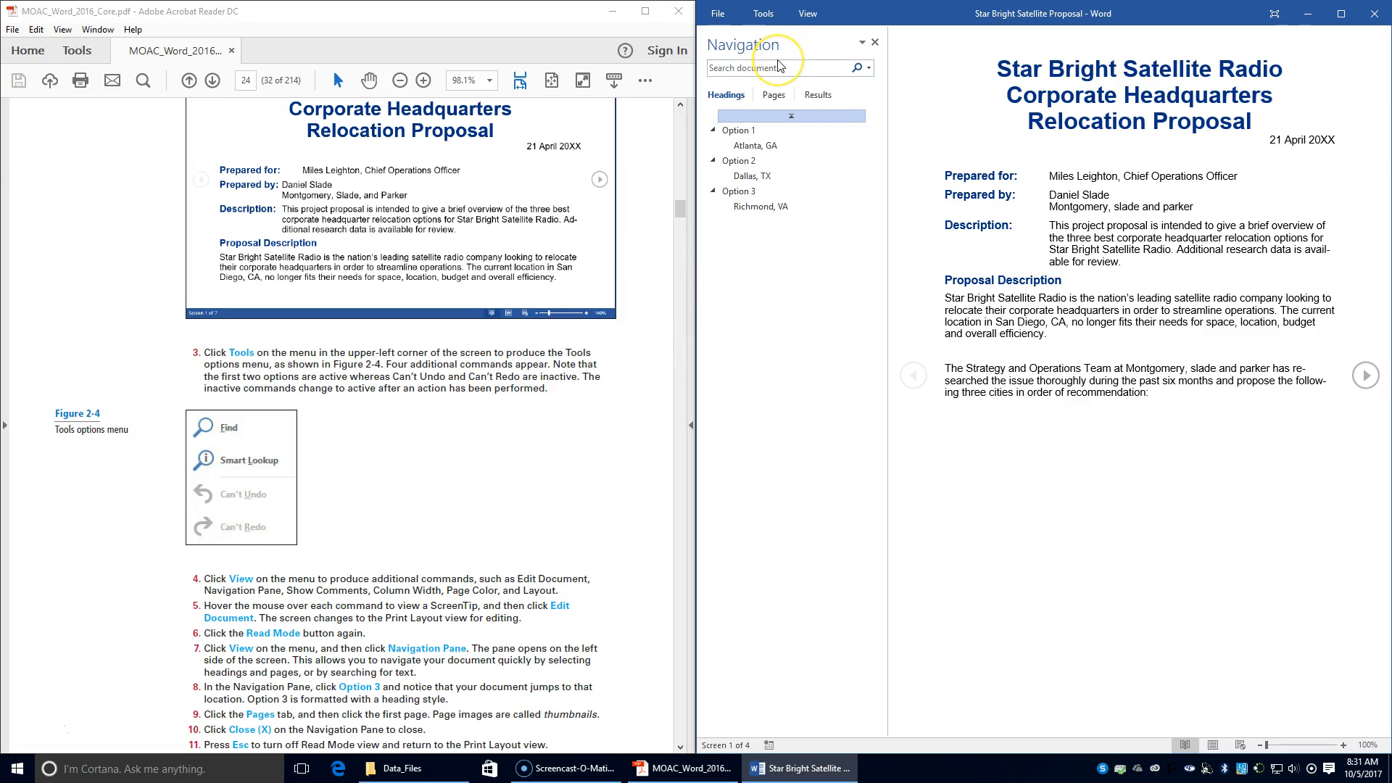
{"action": "left_click", "coordinate": [740, 193]}
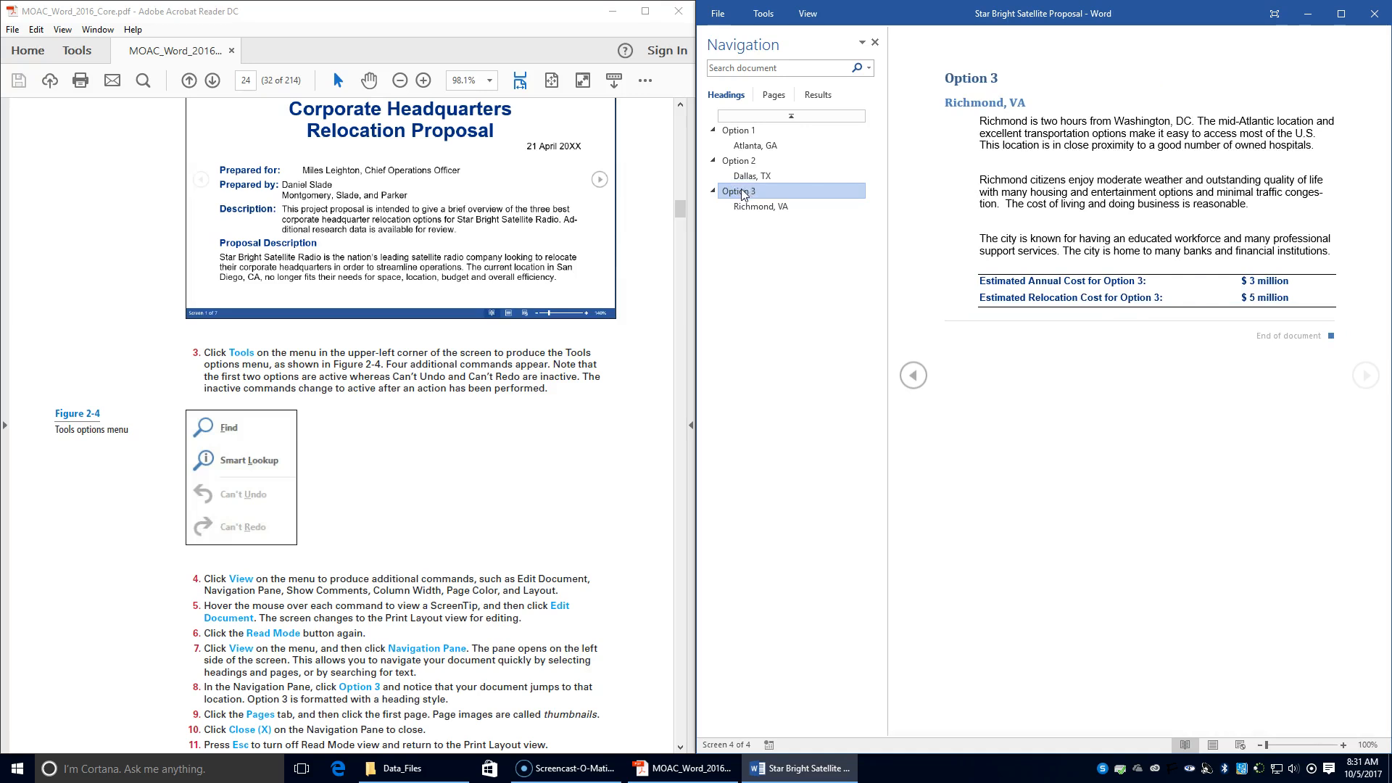
Go to the proposal's first page using the Navigation Pane's page thumbnails, and close the pane.
{"action": "scroll", "coordinate": [509, 470], "scroll_direction": "down", "scroll_amount": 1}
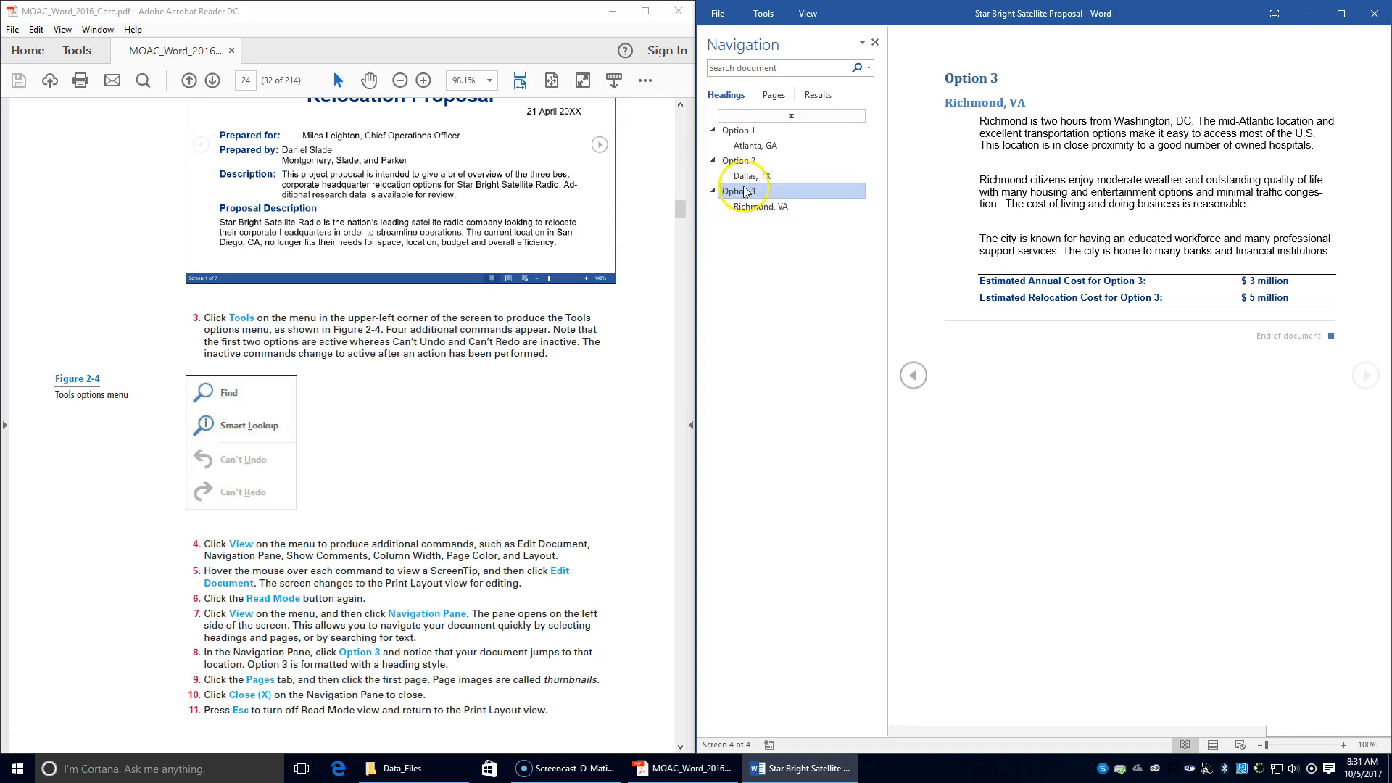
{"action": "left_click", "coordinate": [773, 95]}
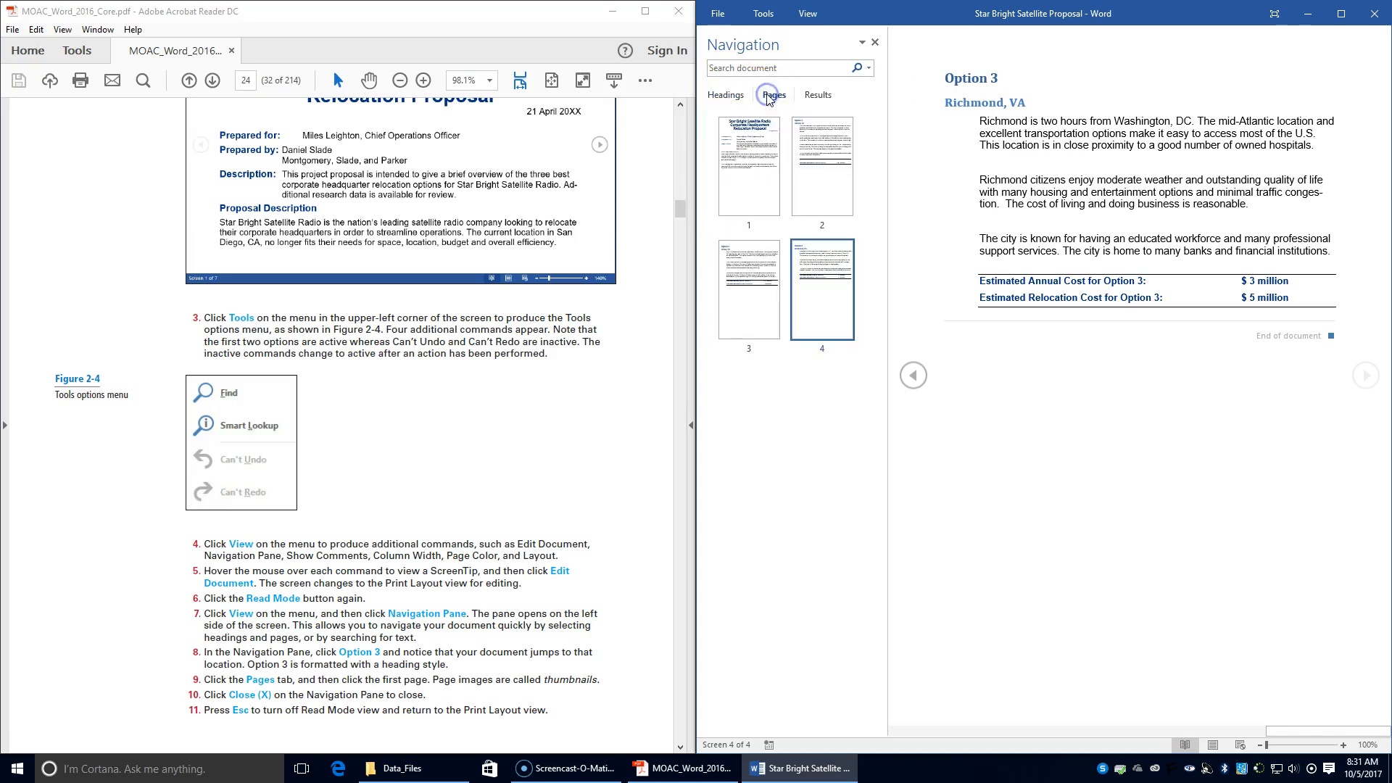
{"action": "left_click", "coordinate": [775, 151]}
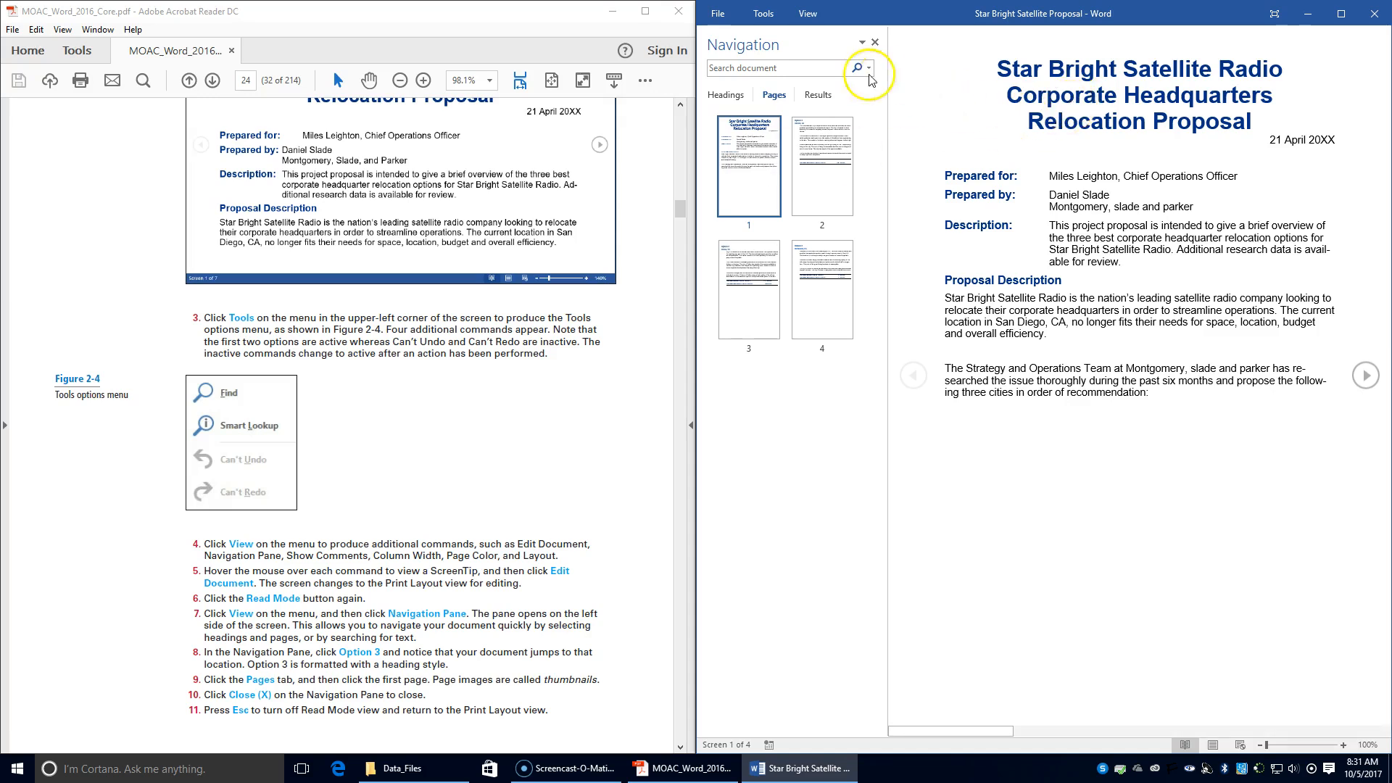
{"action": "left_click", "coordinate": [873, 44]}
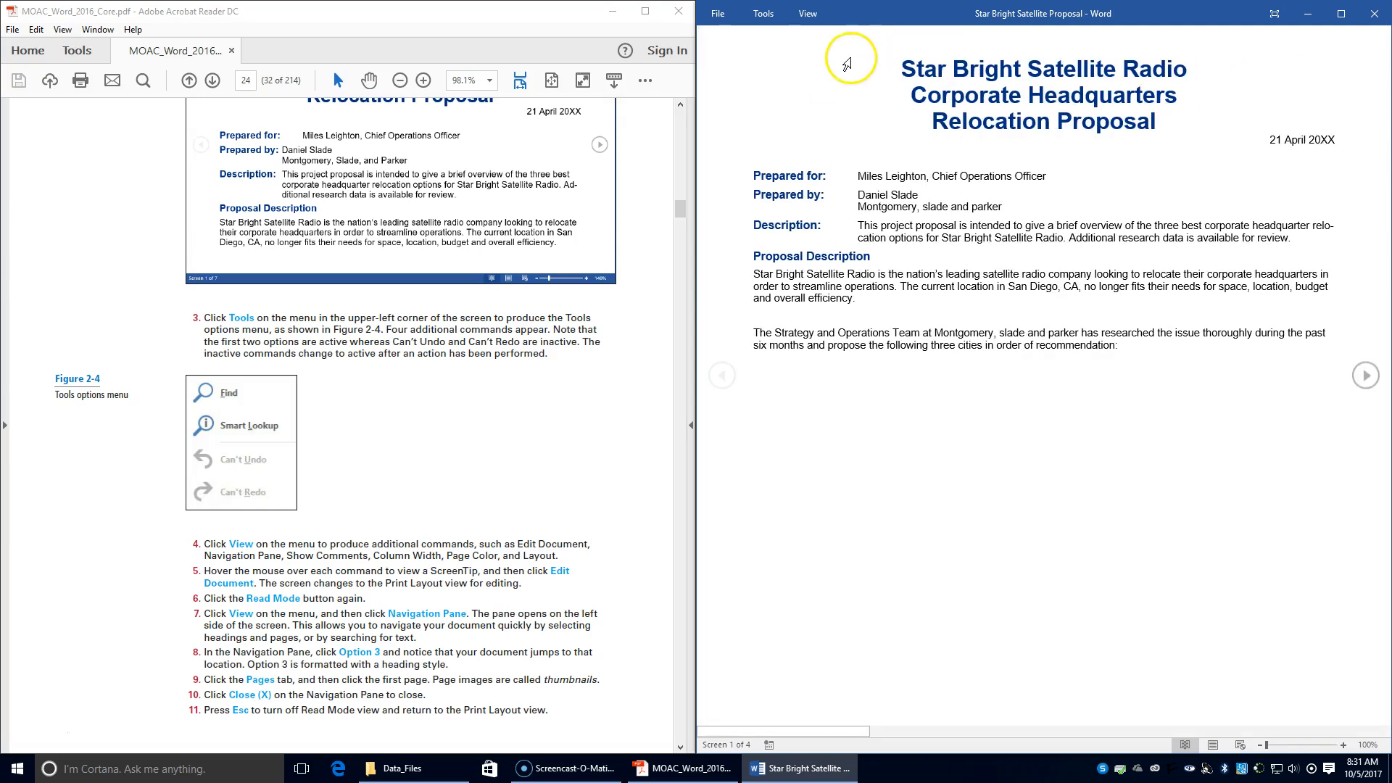
Leave Read Mode and switch the proposal to Web Layout as exercise item 12 directs.
{"action": "key", "text": "Escape"}
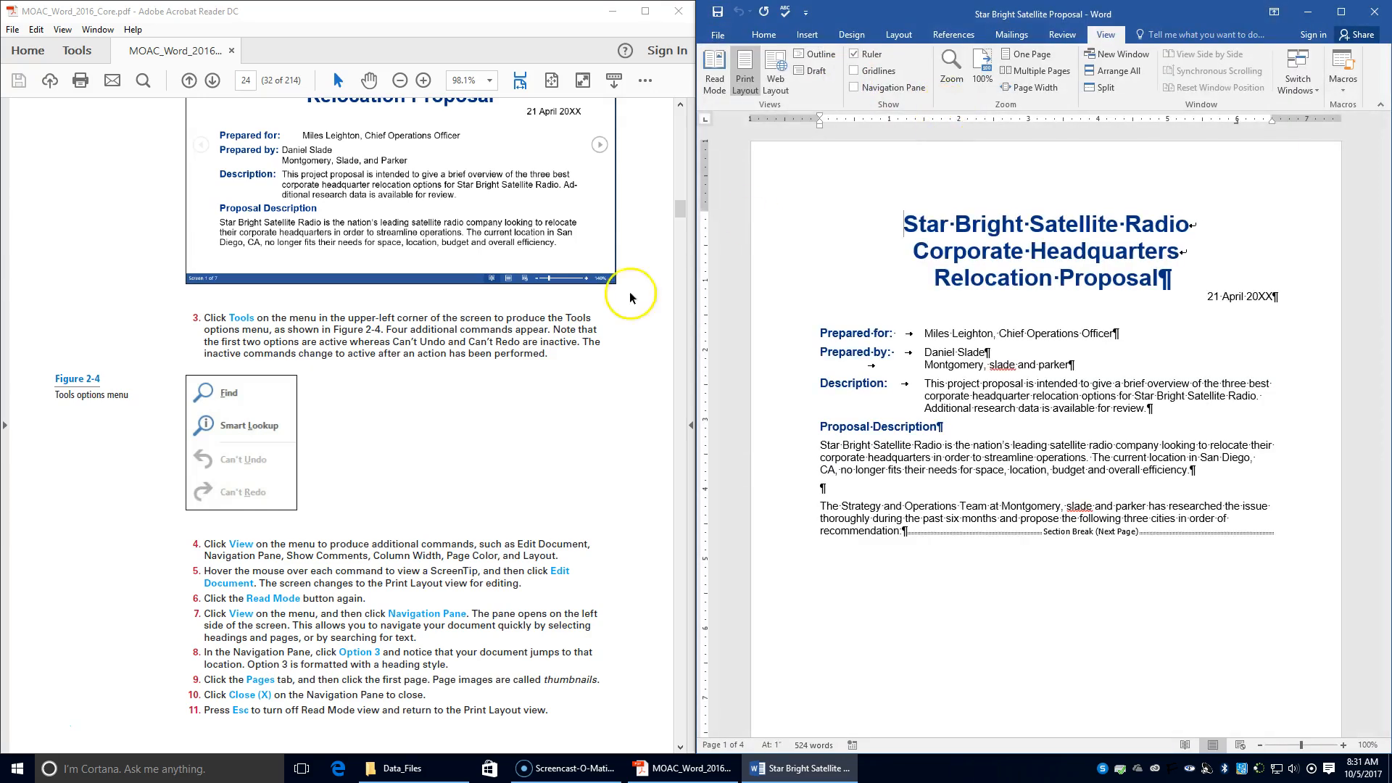
{"action": "scroll", "coordinate": [519, 379], "scroll_direction": "down", "scroll_amount": 4}
{"action": "scroll", "coordinate": [528, 370], "scroll_direction": "down", "scroll_amount": 3}
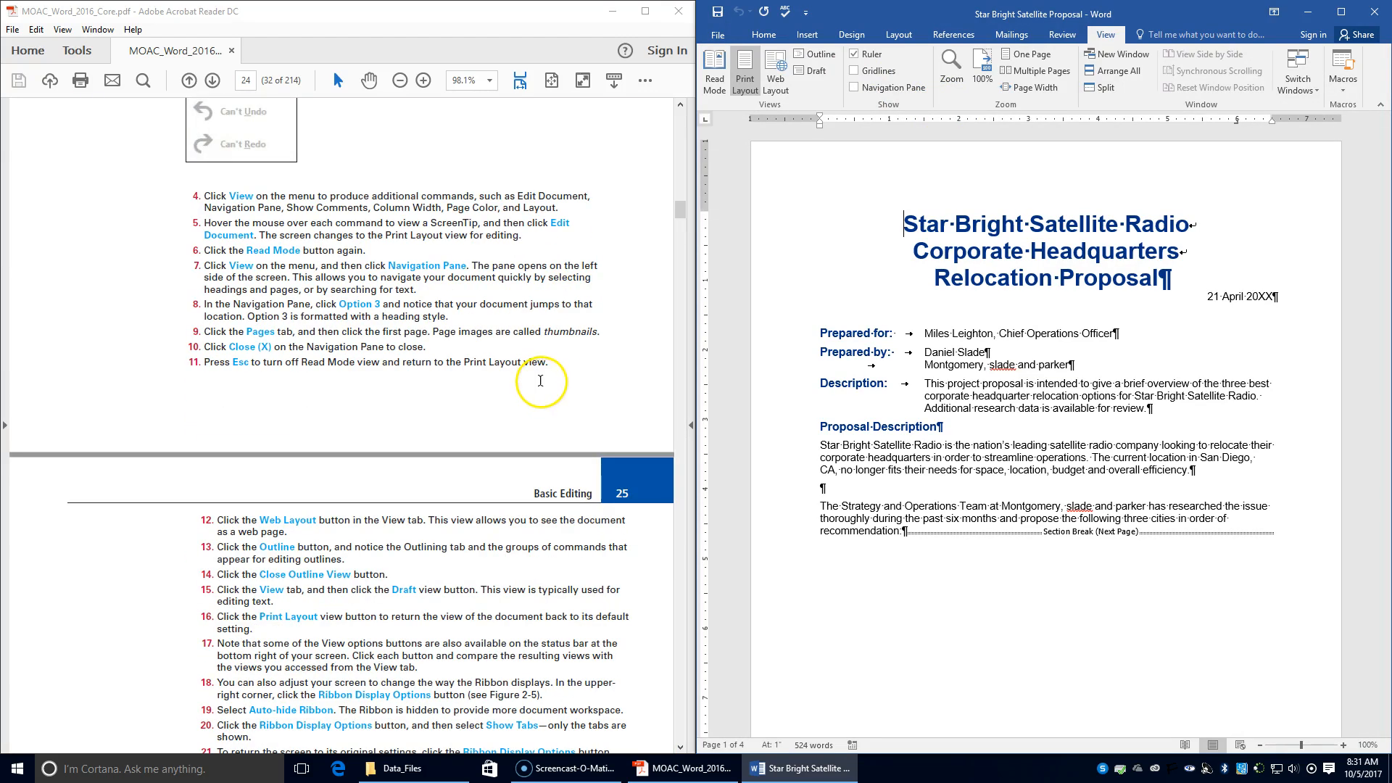
{"action": "scroll", "coordinate": [565, 367], "scroll_direction": "down", "scroll_amount": 1}
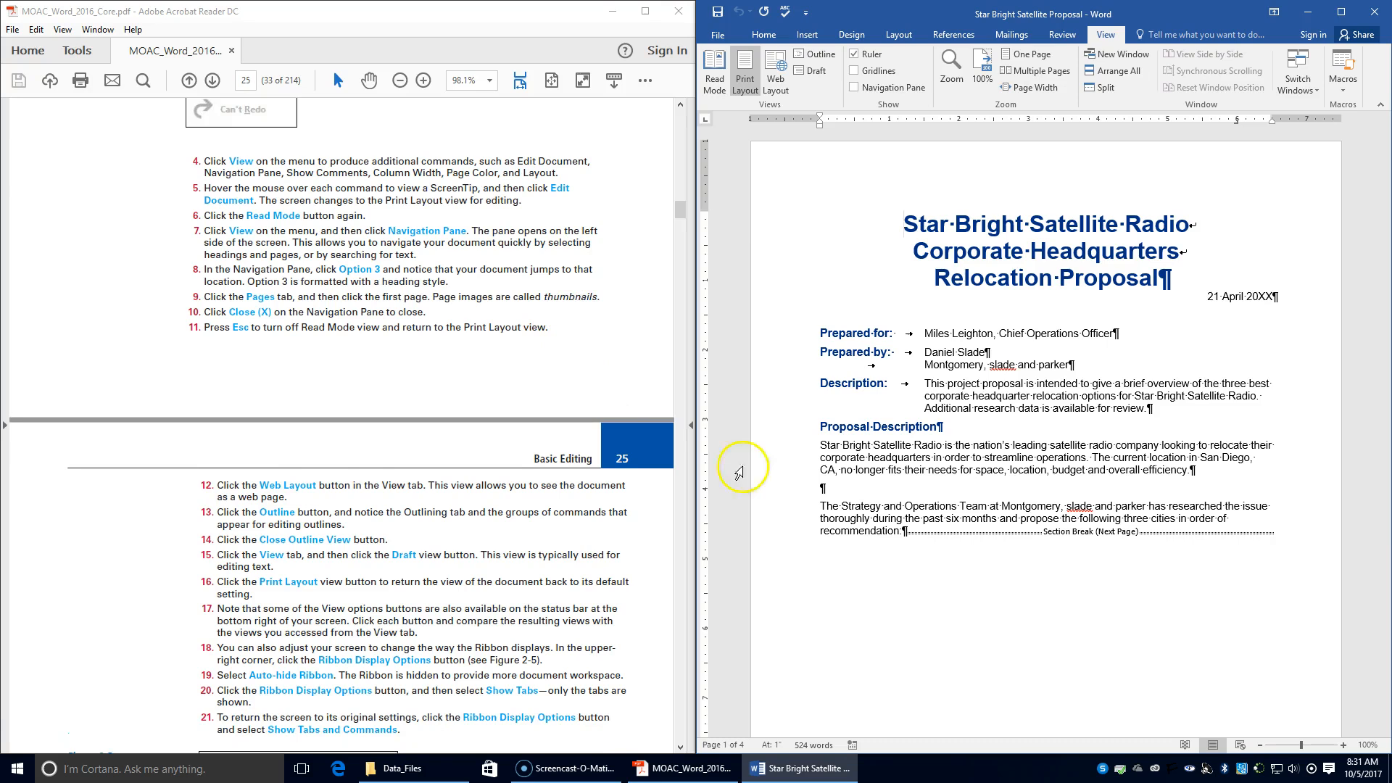
{"action": "left_click", "coordinate": [1239, 746]}
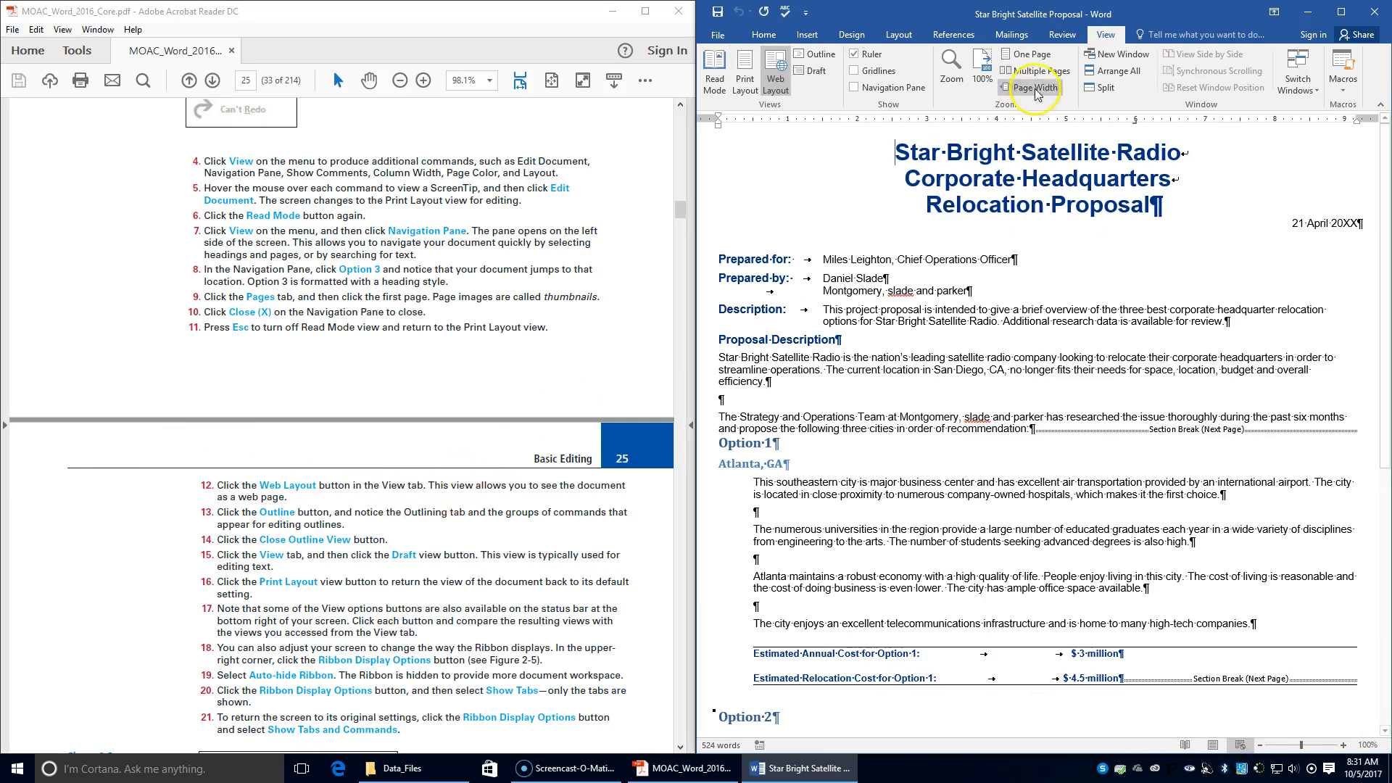
{"action": "left_click", "coordinate": [780, 84]}
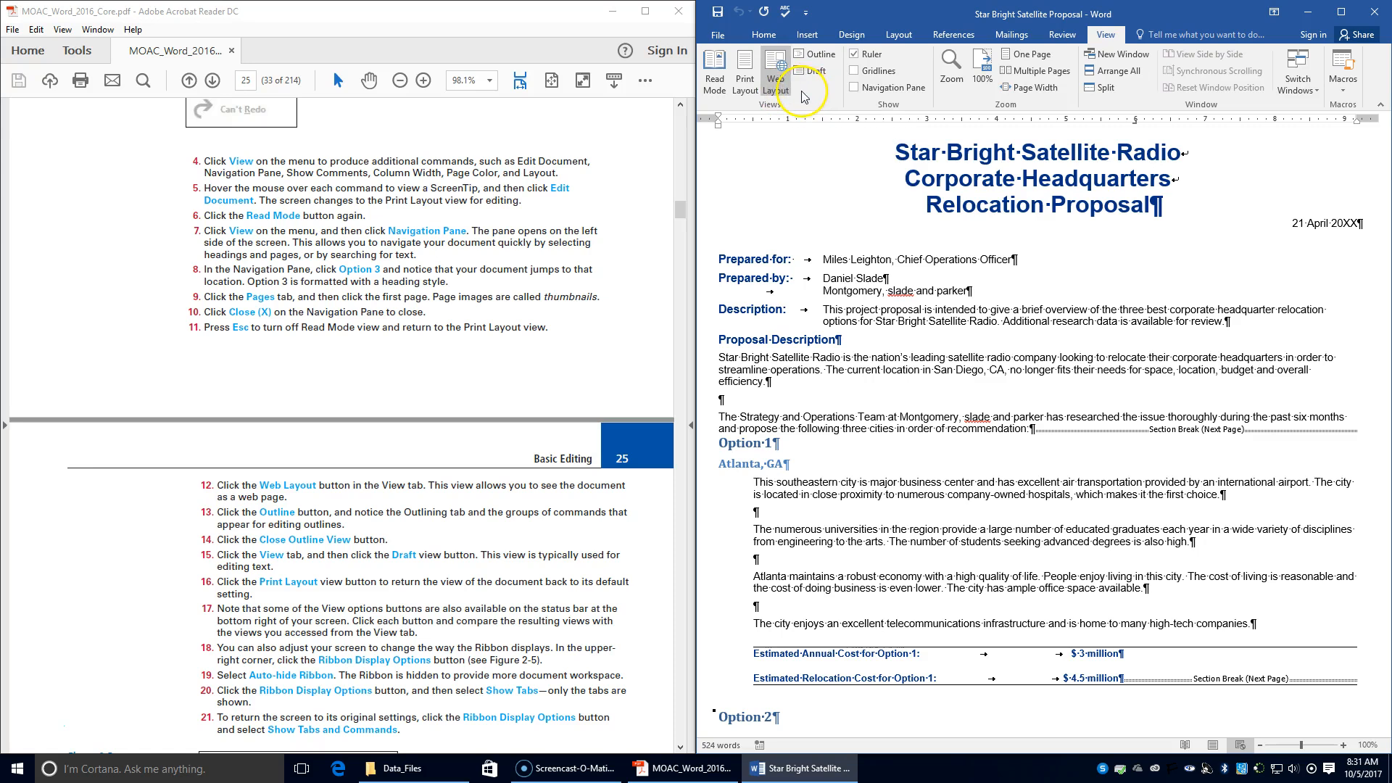
Switch the proposal to Outline view to see the outlining commands, and close that view.
{"action": "left_click", "coordinate": [822, 58]}
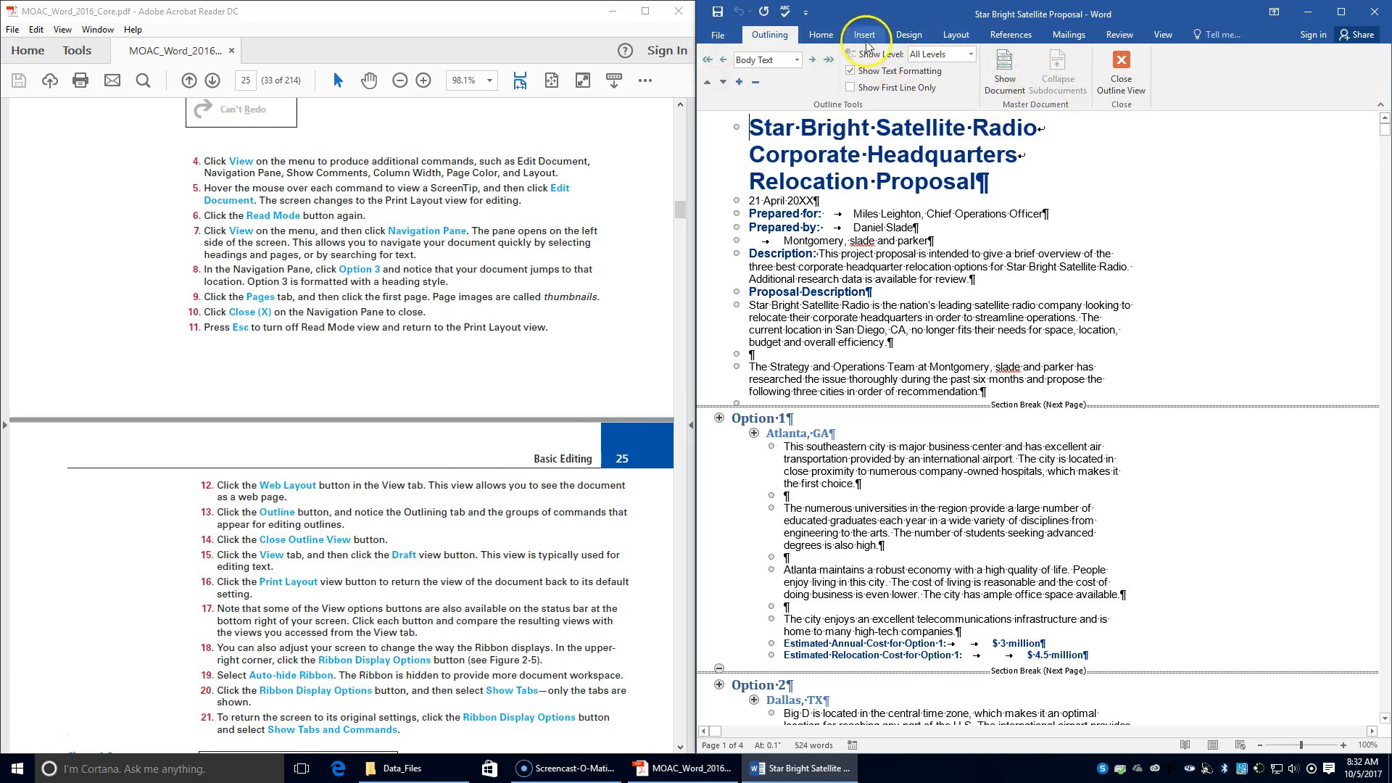
{"action": "left_click", "coordinate": [1115, 80]}
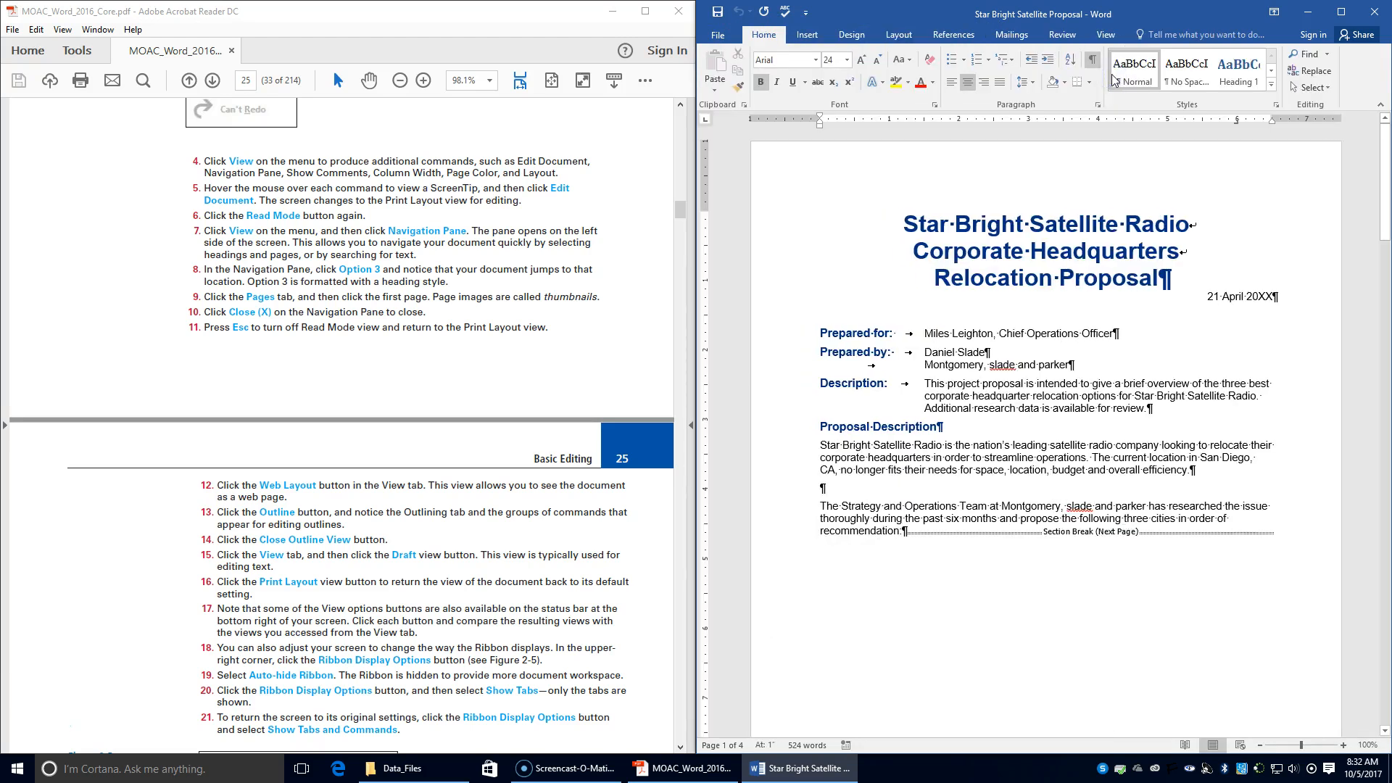
Switch the proposal to Draft view and return it to the default Print Layout view.
{"action": "left_click", "coordinate": [1102, 35]}
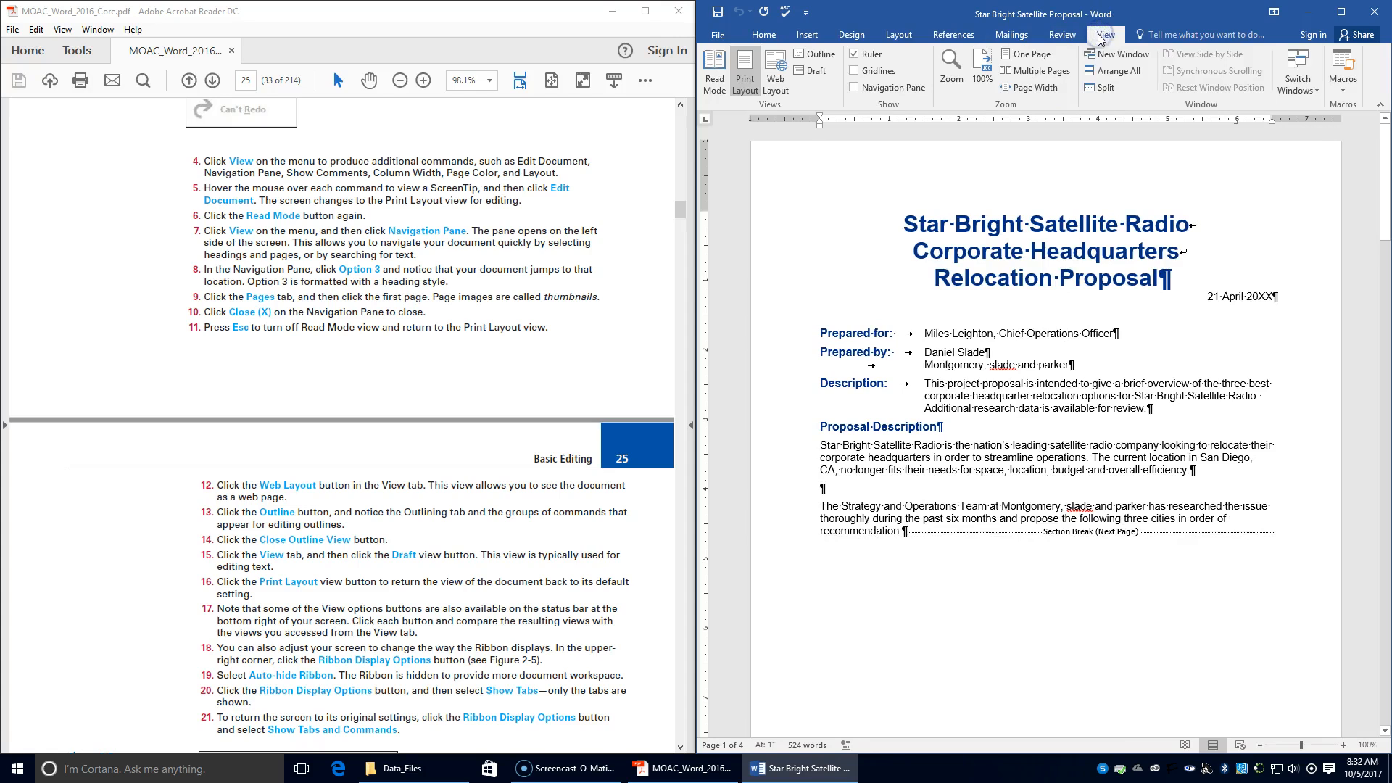
{"action": "left_click", "coordinate": [810, 72]}
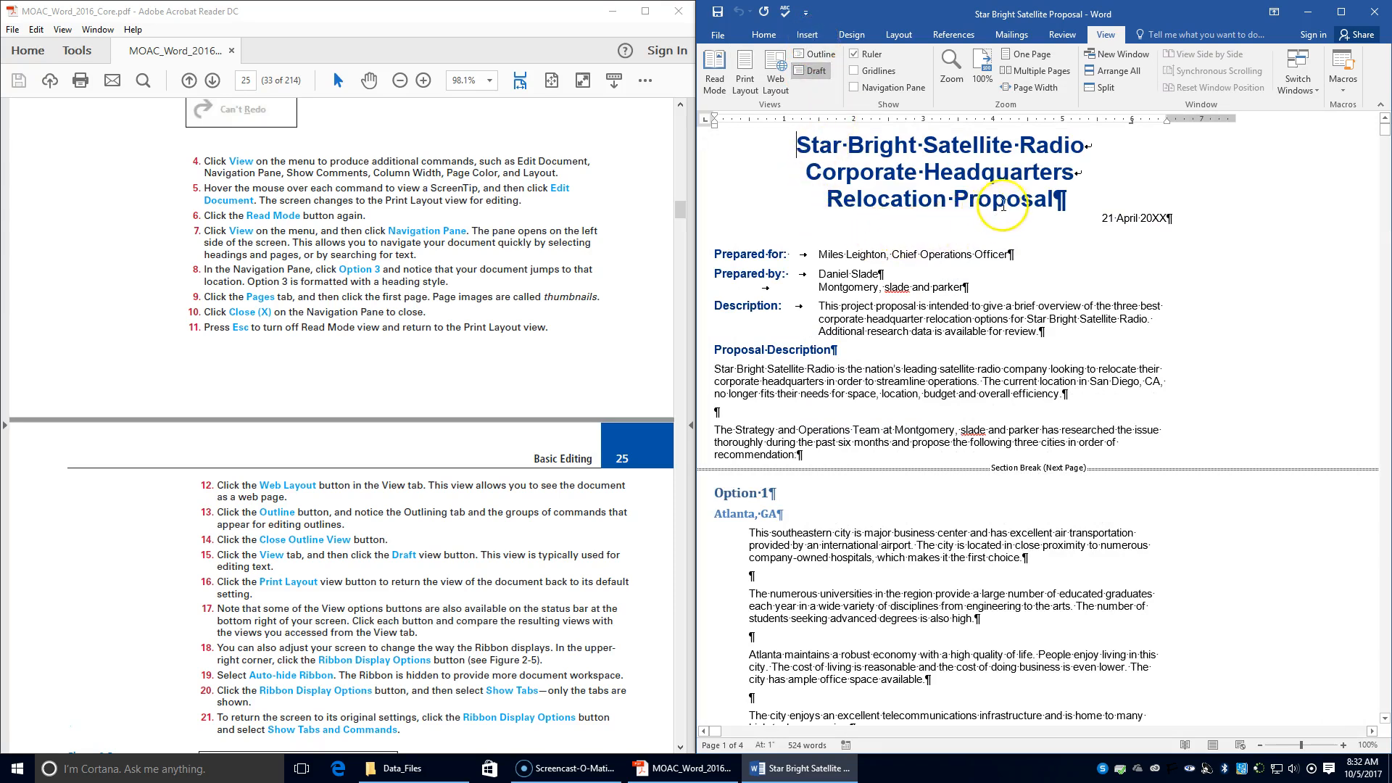
{"action": "left_click", "coordinate": [749, 88]}
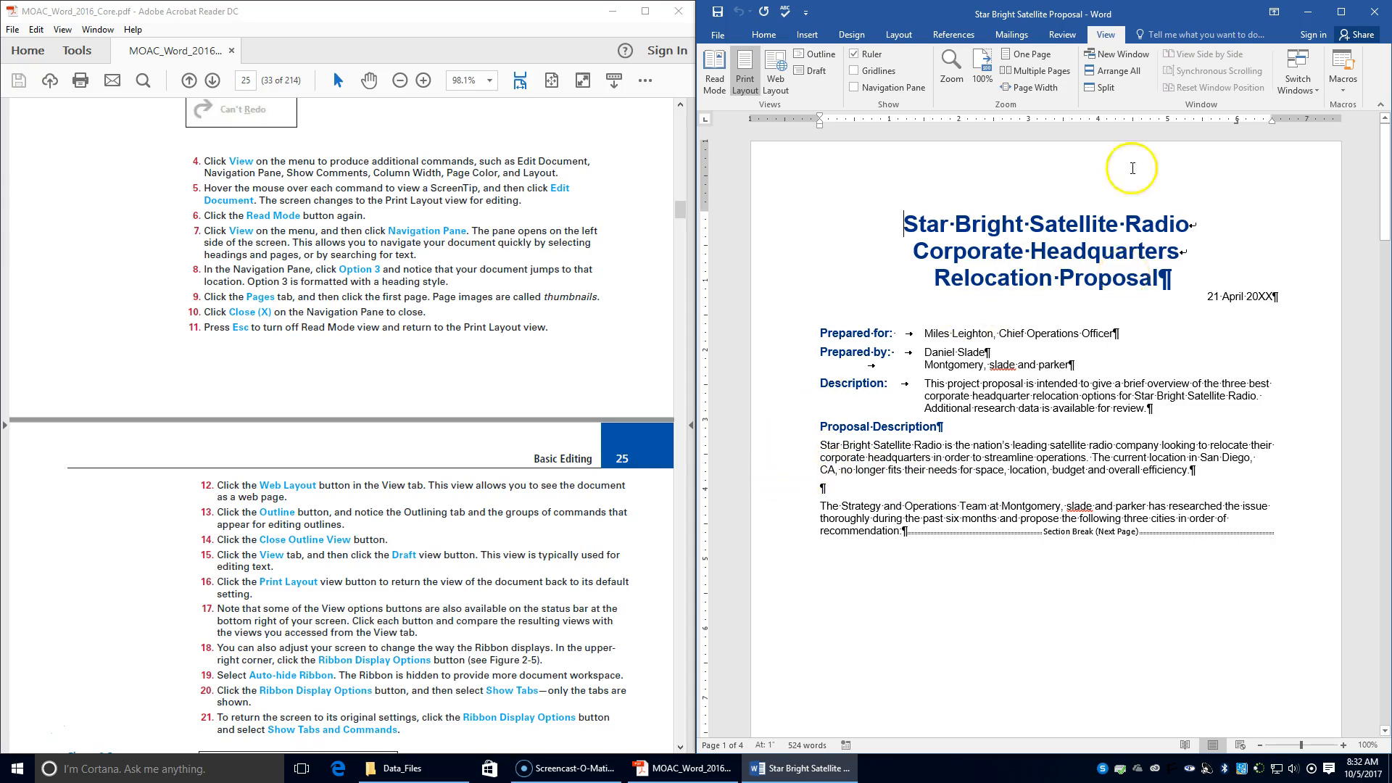
Set the ribbon display to Auto-hide Ribbon and temporarily reveal the hidden ribbon.
{"action": "left_click", "coordinate": [1274, 11]}
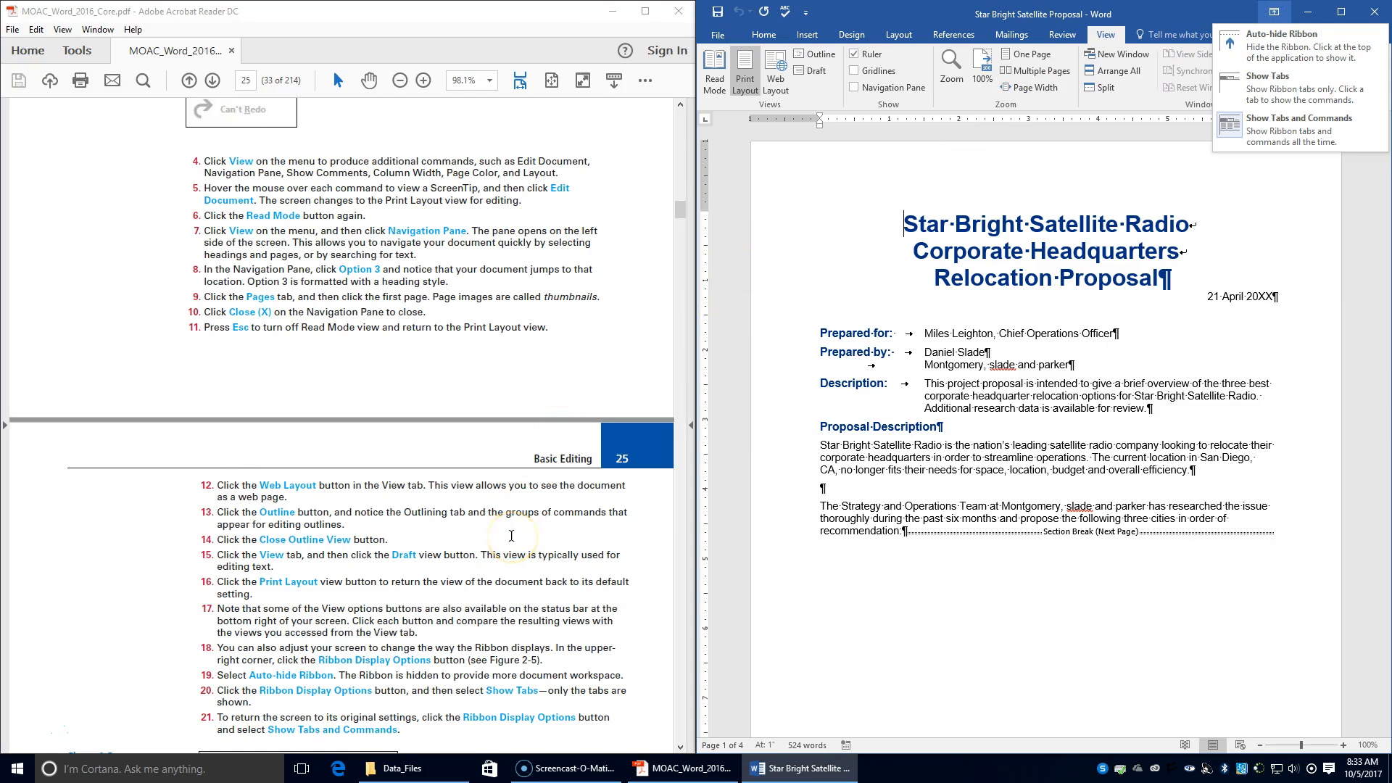
{"action": "scroll", "coordinate": [511, 536], "scroll_direction": "down", "scroll_amount": 1}
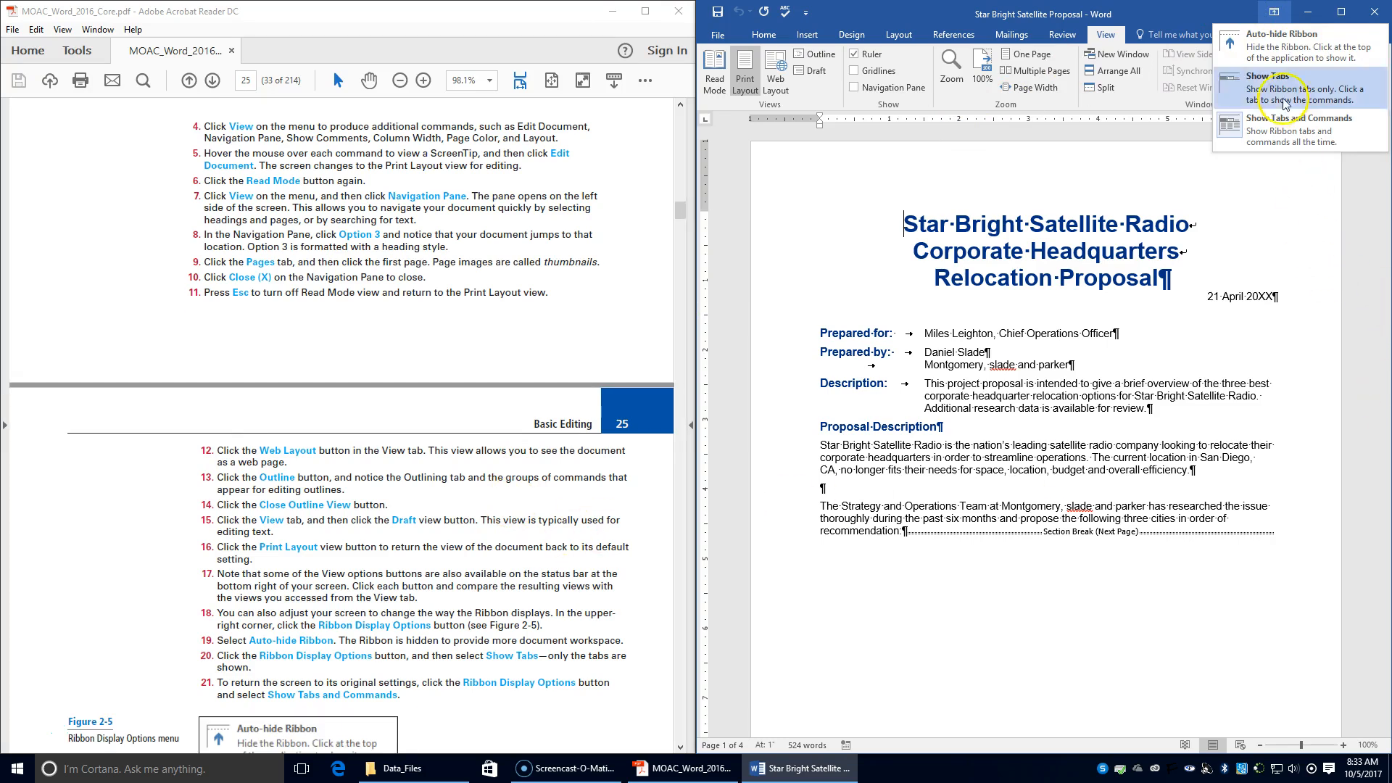
{"action": "left_click", "coordinate": [1272, 39]}
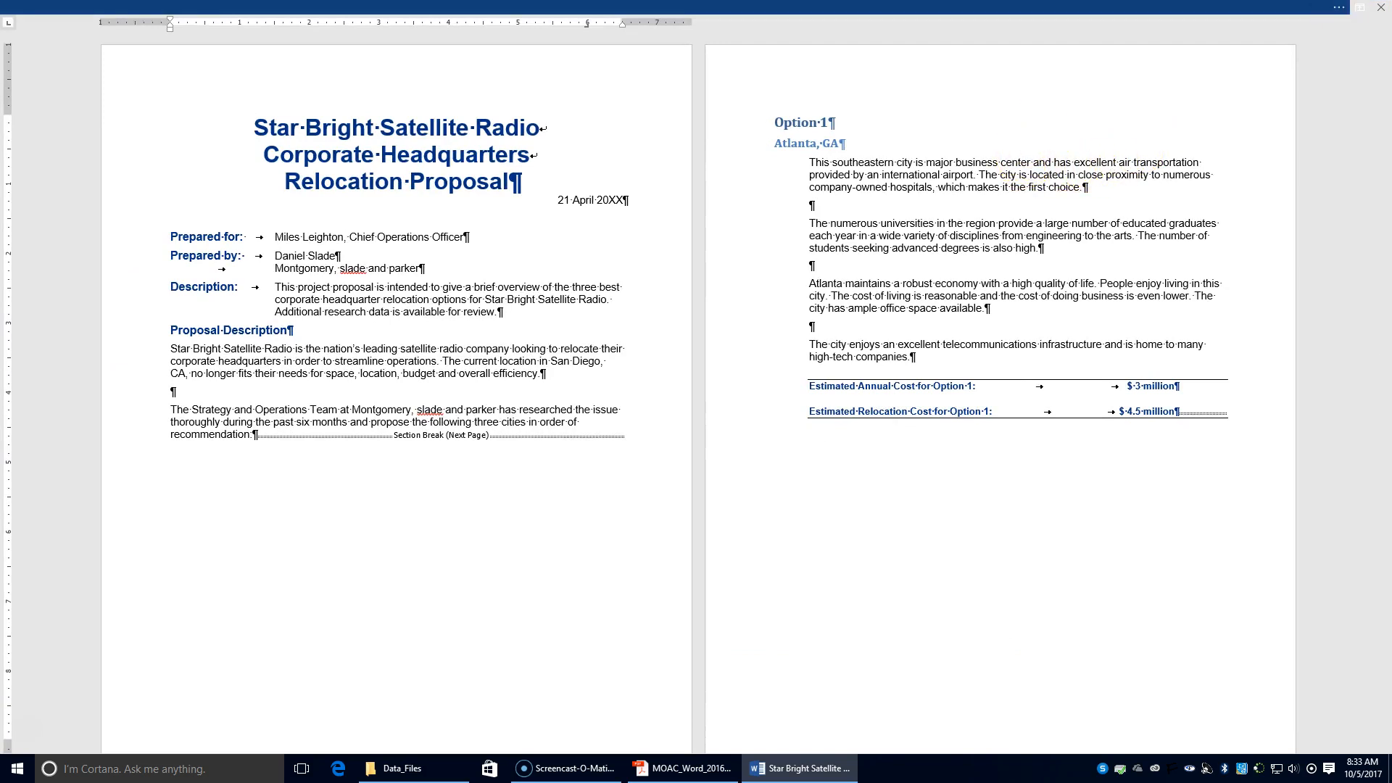
{"action": "left_click", "coordinate": [1338, 8]}
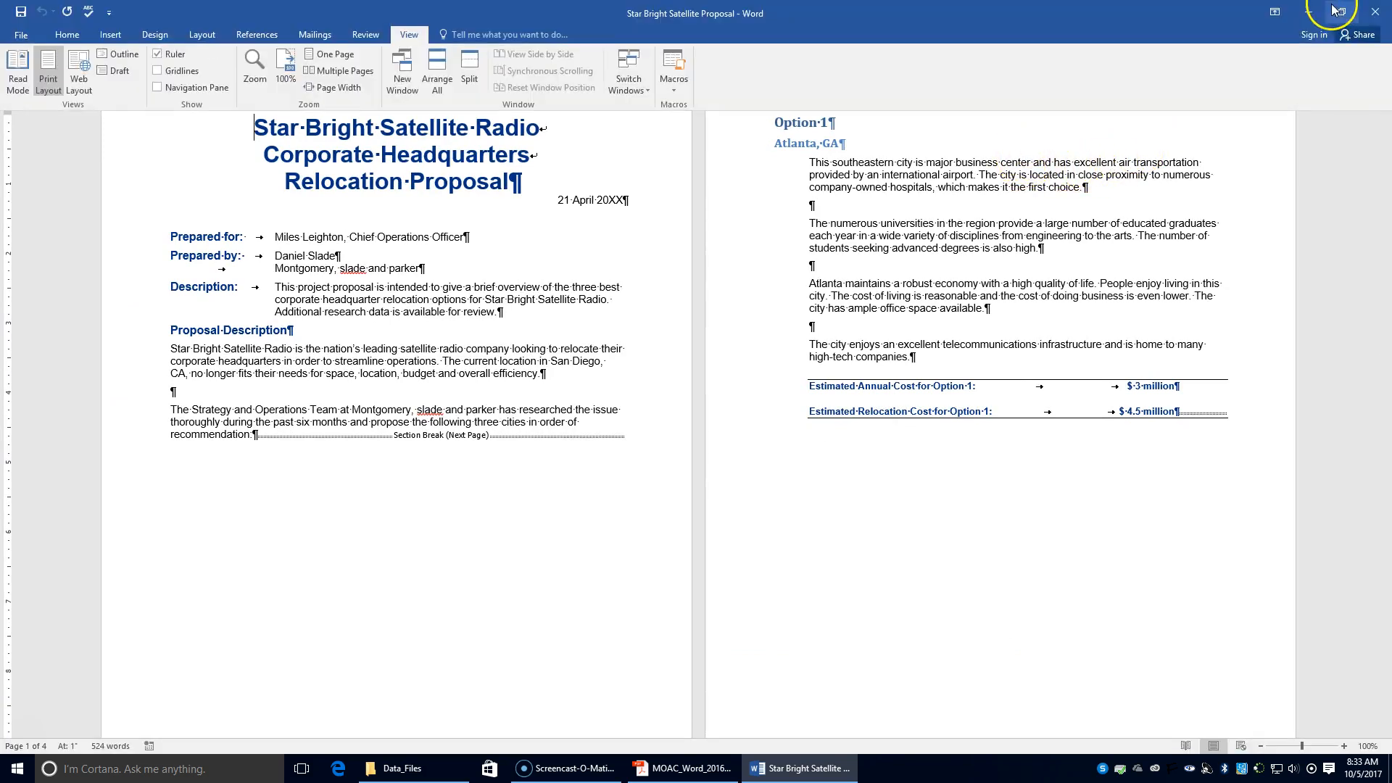
Try Auto-hide Ribbon again and restore the ribbon display to Show Tabs and Commands.
{"action": "left_click", "coordinate": [1277, 13]}
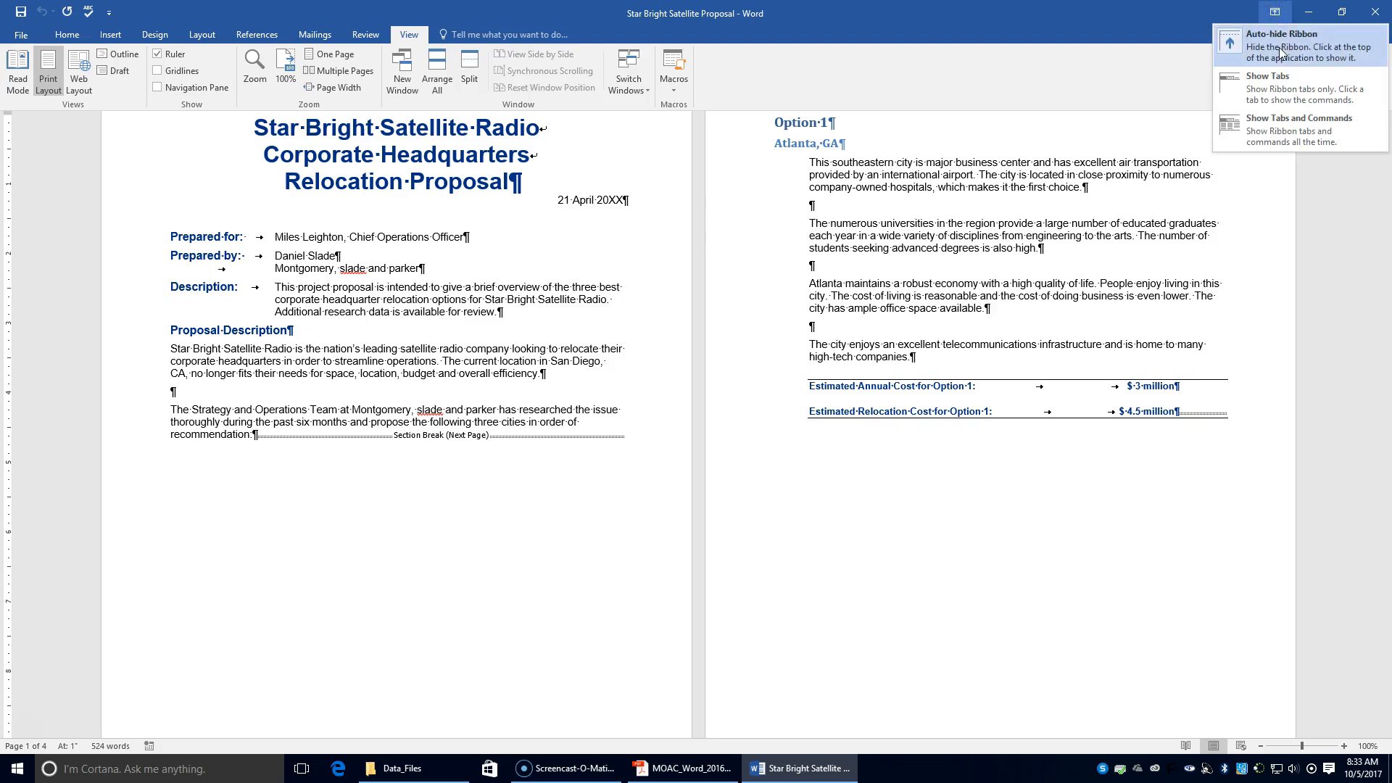
{"action": "left_click", "coordinate": [1044, 13]}
{"action": "left_click", "coordinate": [932, 22]}
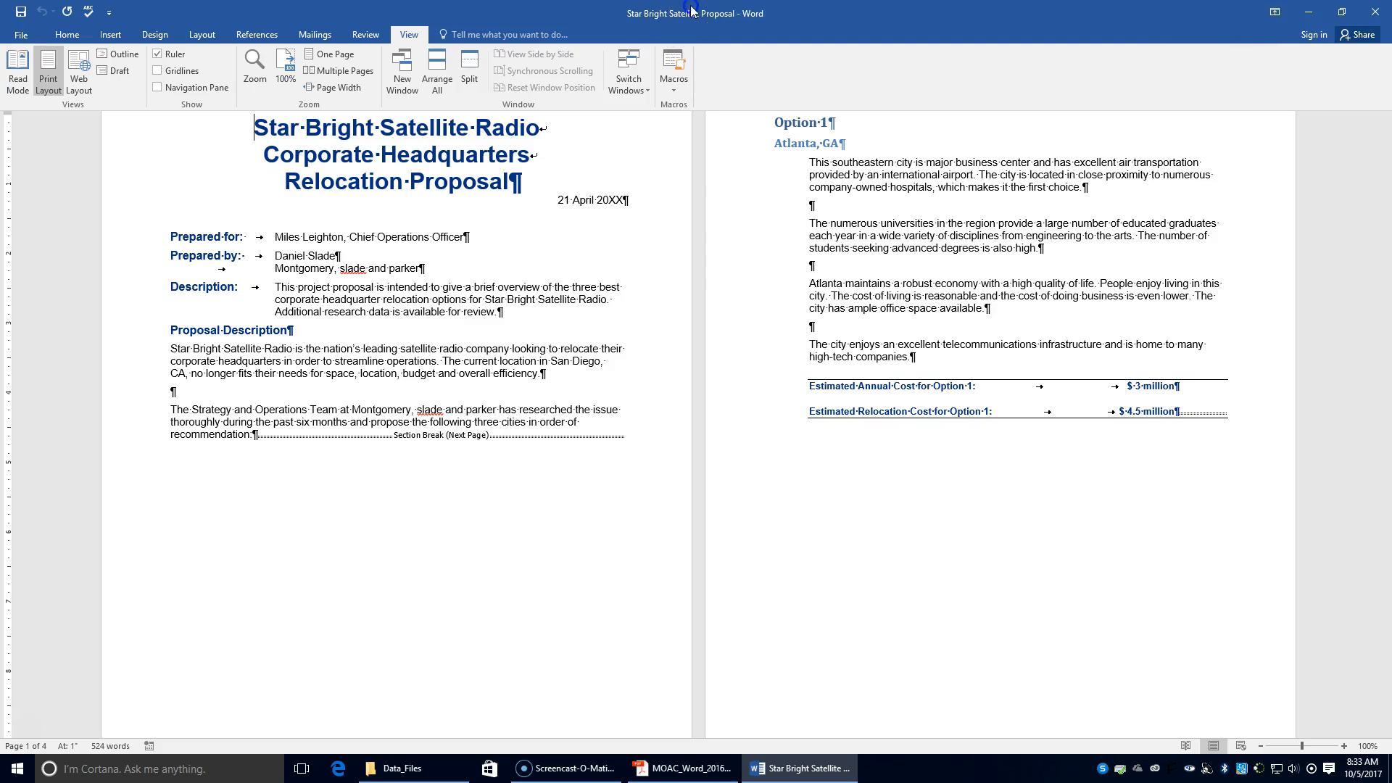
{"action": "left_click", "coordinate": [1278, 13]}
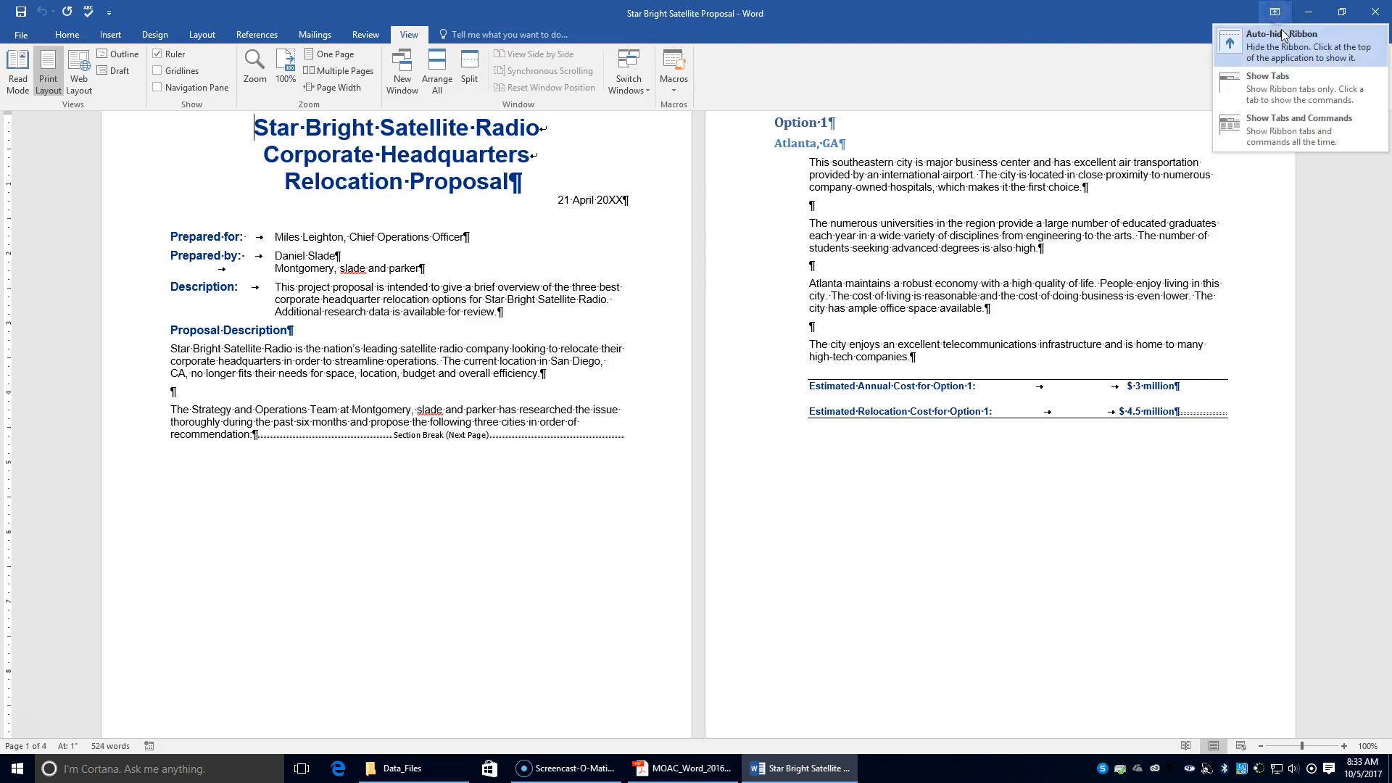
{"action": "left_click", "coordinate": [1282, 46]}
{"action": "left_click", "coordinate": [1275, 12]}
{"action": "left_click", "coordinate": [1277, 117]}
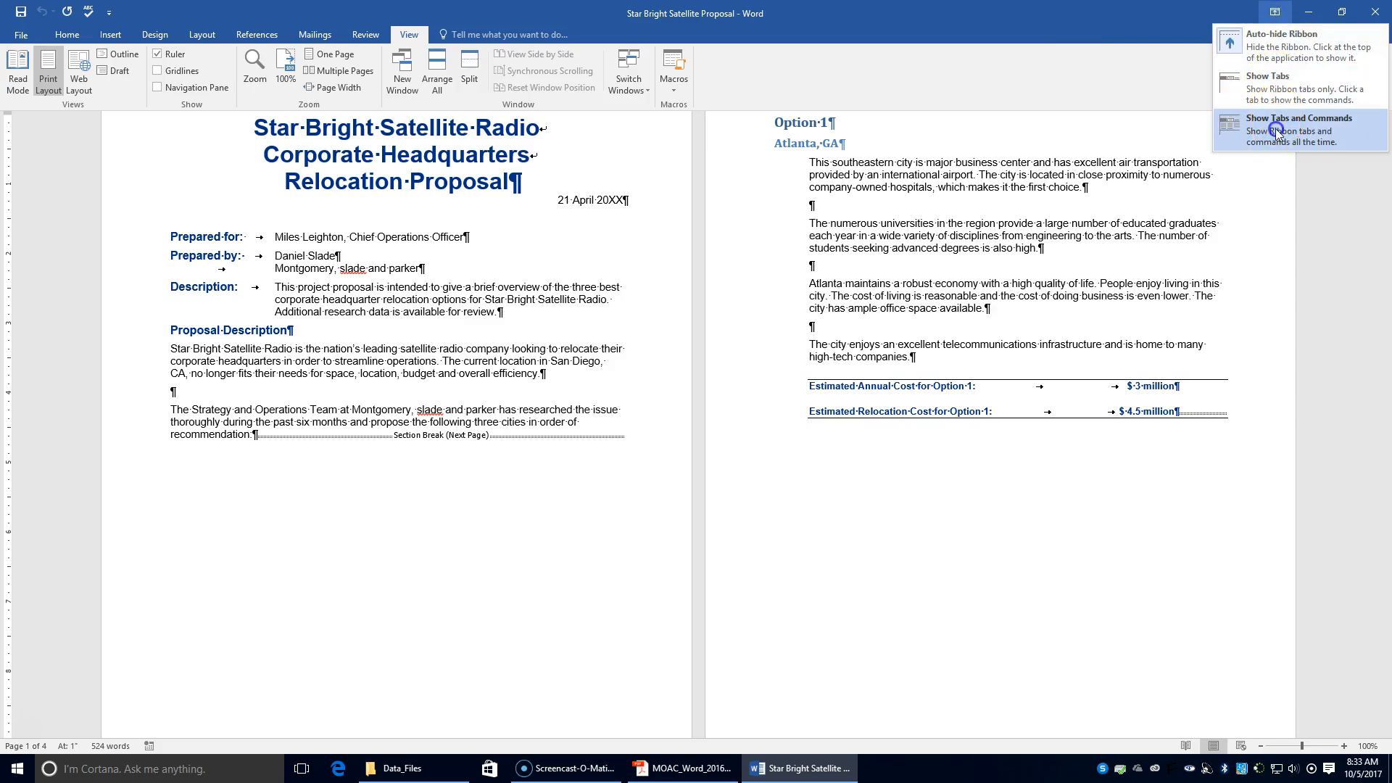
Snap the proposal window back to the right half of the screen and keep Show Tabs and Commands selected.
{"action": "left_click_drag", "start_coordinate": [670, 7], "coordinate": [1386, 22]}
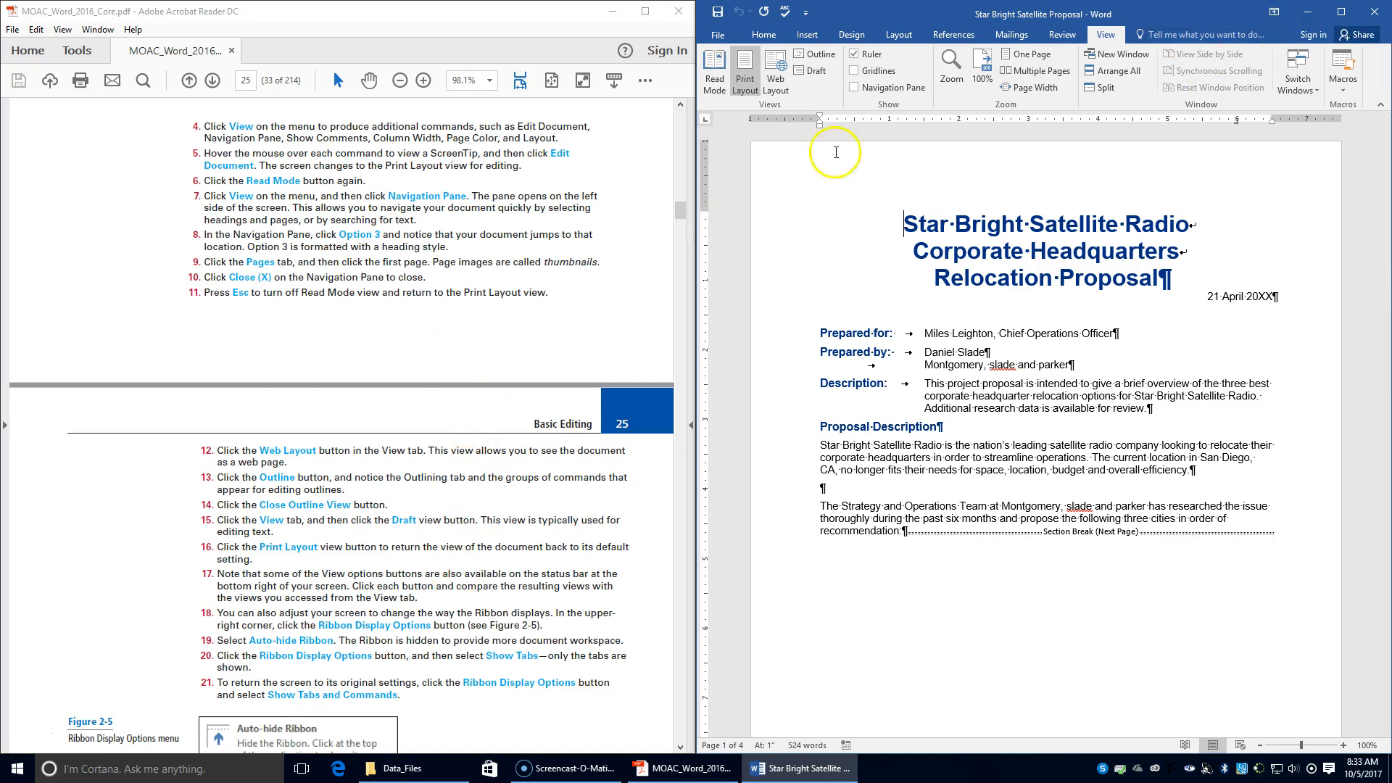
{"action": "left_click", "coordinate": [1274, 12]}
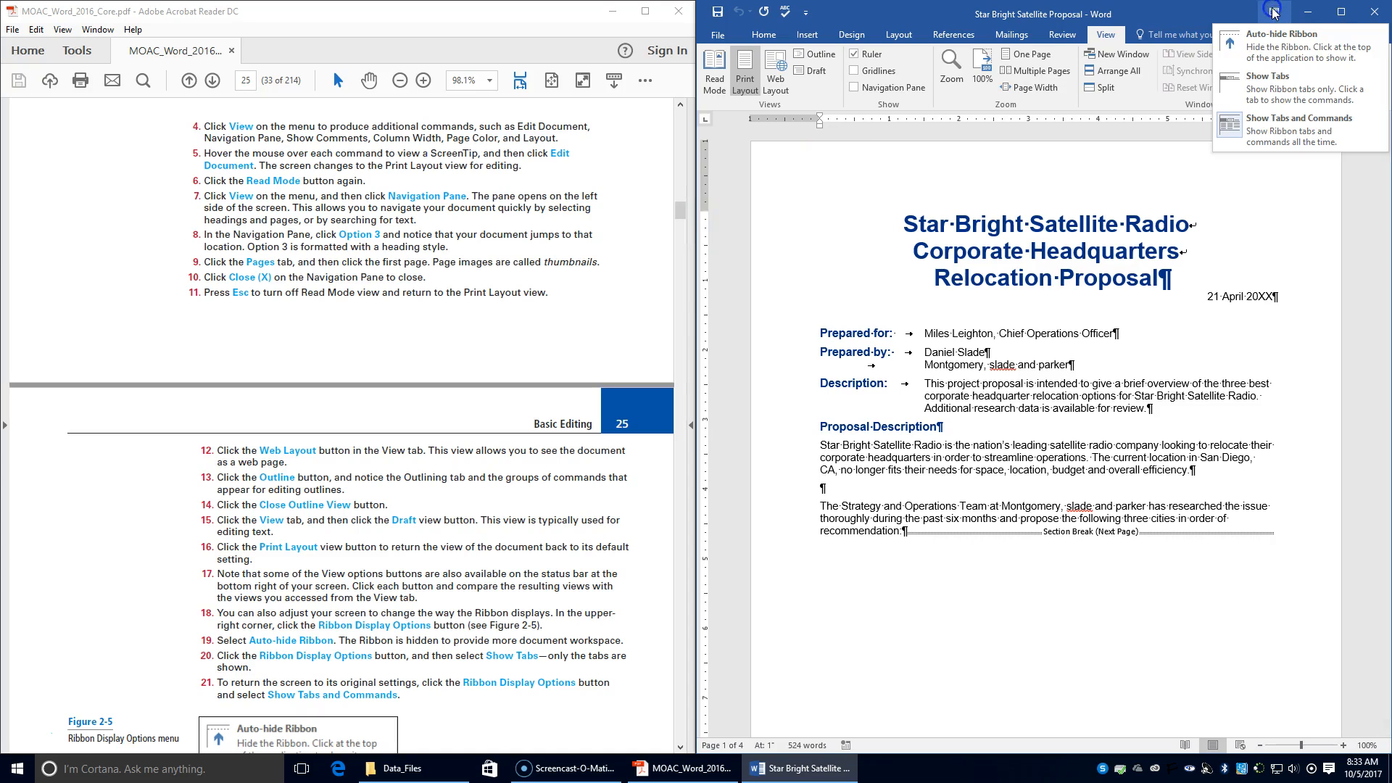
{"action": "left_click", "coordinate": [1268, 125]}
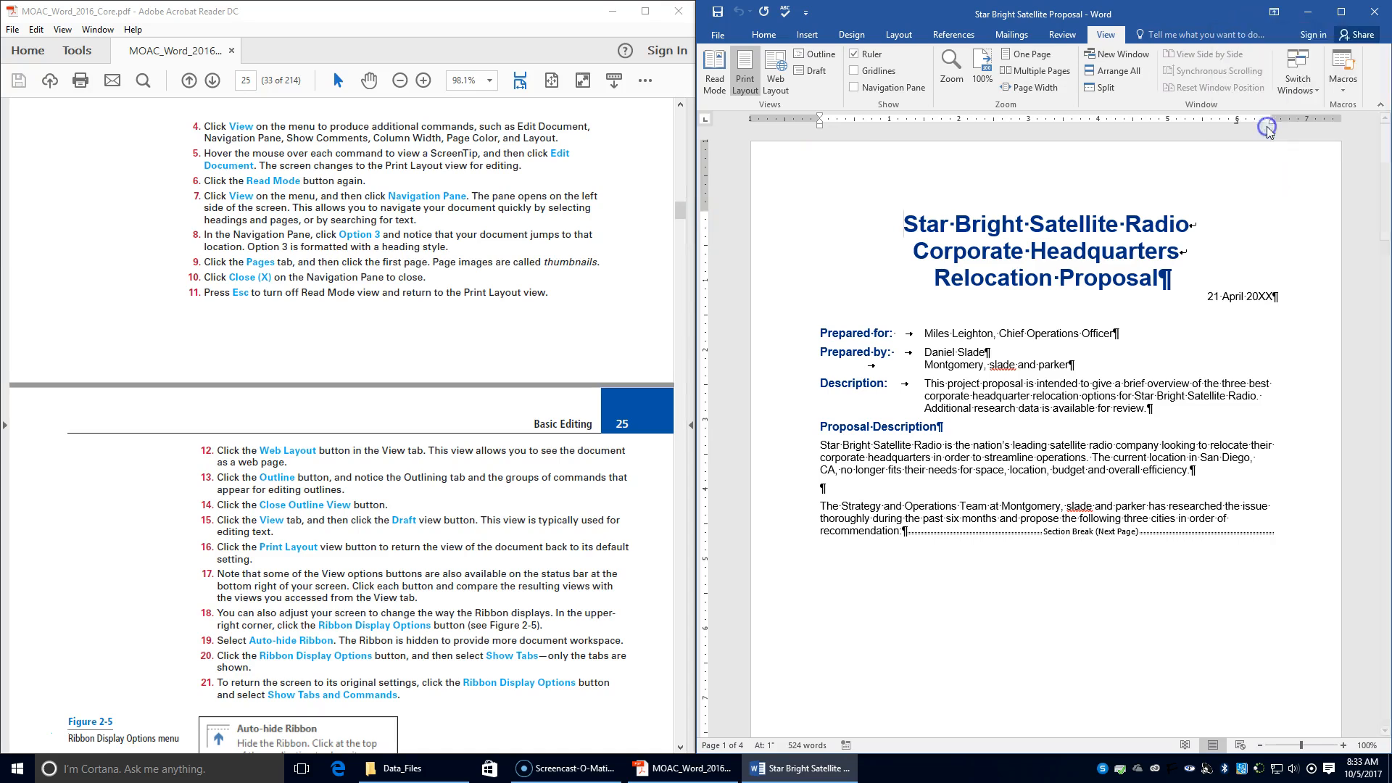
Go to the textbook's Use Zoom exercise and display the proposal as one page, then as multiple pages.
{"action": "scroll", "coordinate": [348, 624], "scroll_direction": "down", "scroll_amount": 5}
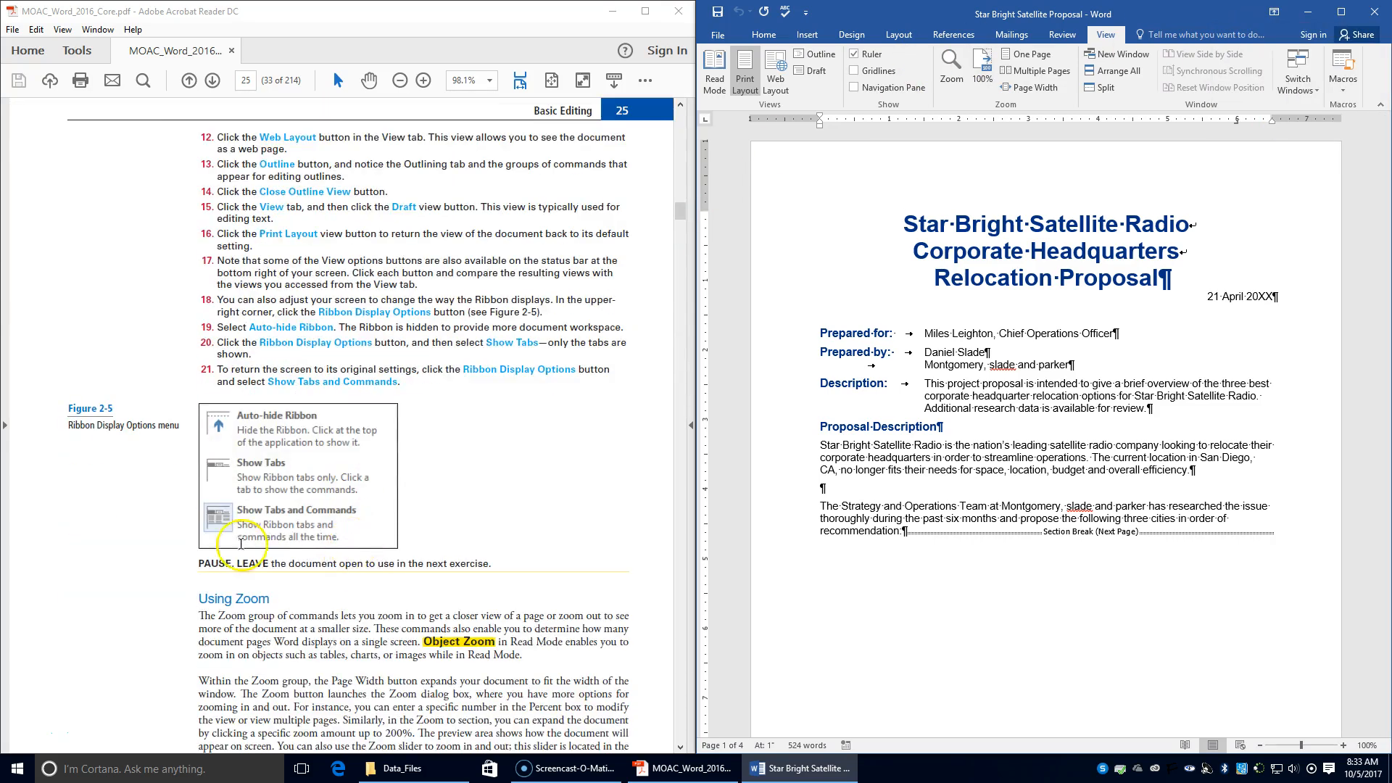
{"action": "scroll", "coordinate": [418, 575], "scroll_direction": "down", "scroll_amount": 6}
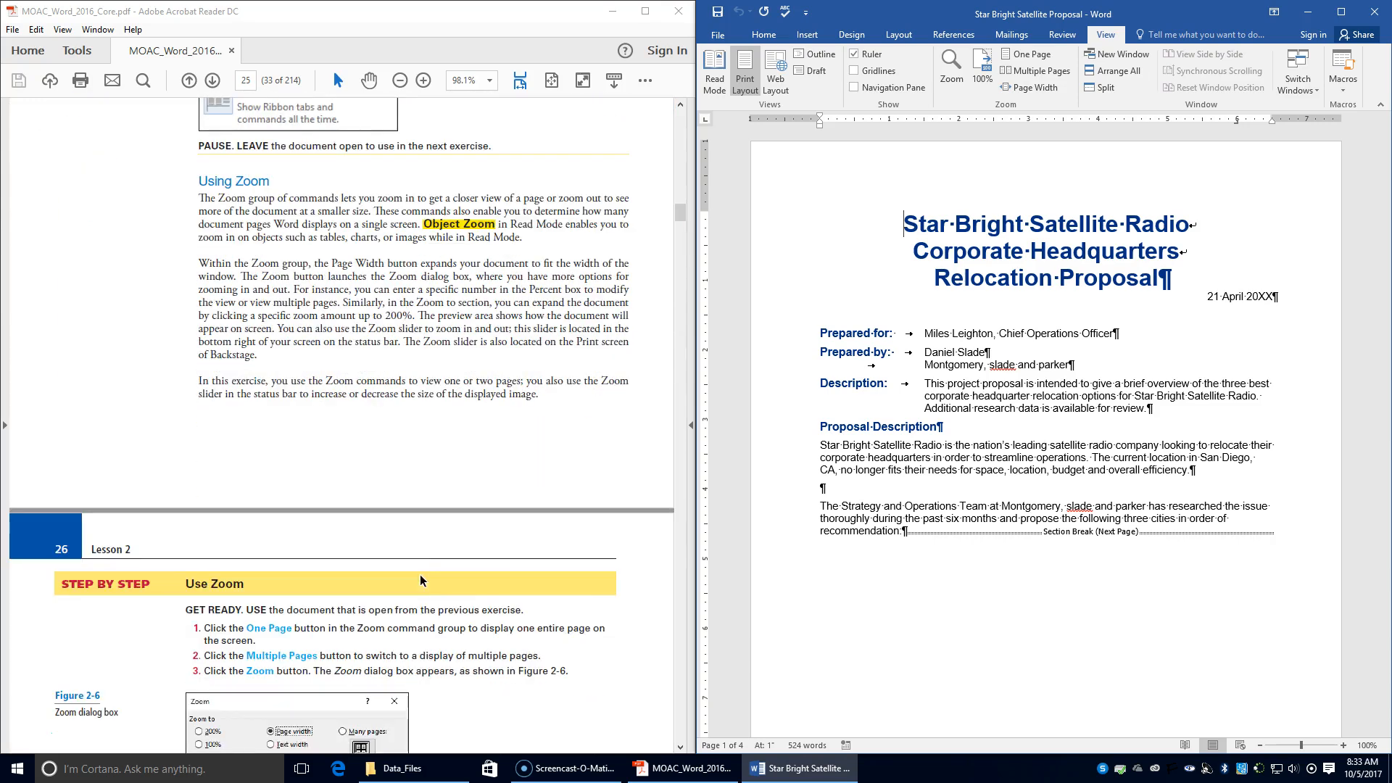
{"action": "scroll", "coordinate": [419, 575], "scroll_direction": "down", "scroll_amount": 2}
{"action": "left_click", "coordinate": [70, 487]}
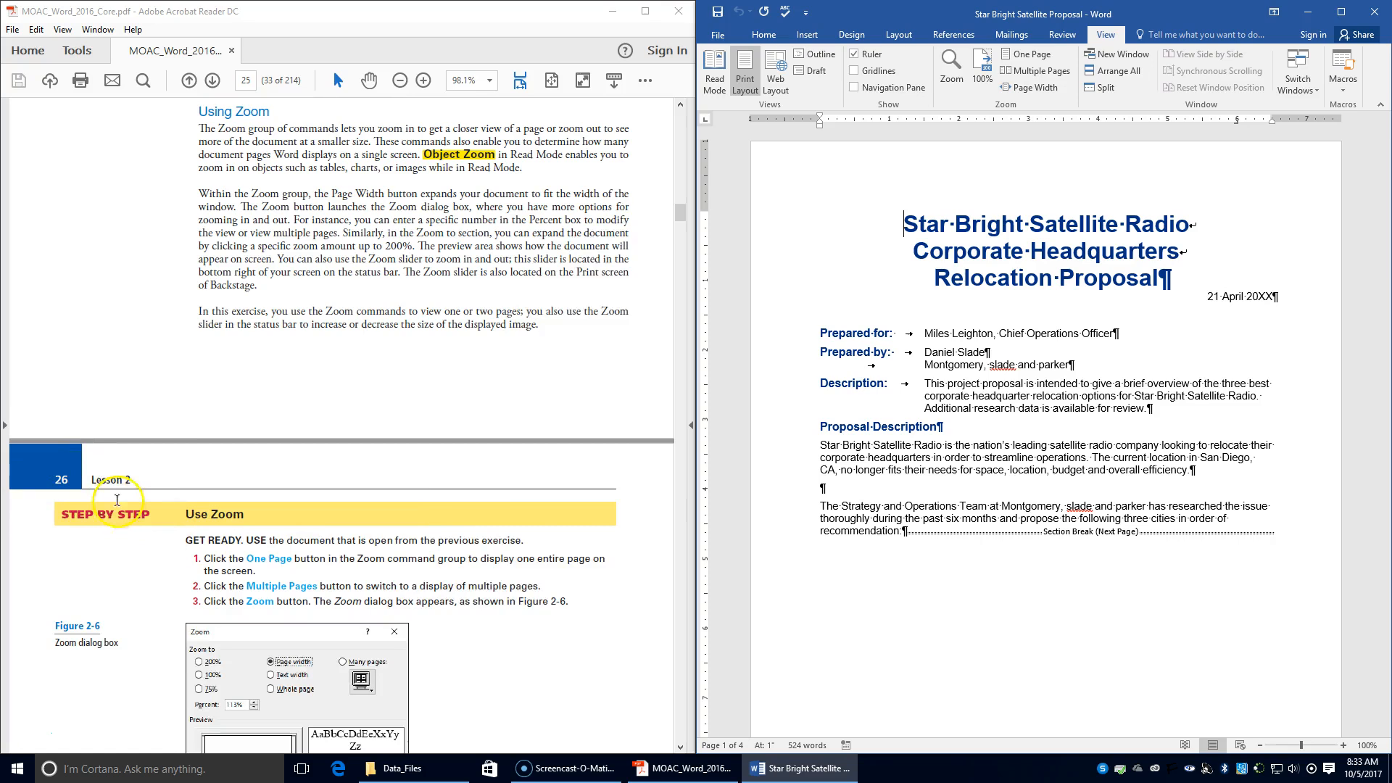
{"action": "scroll", "coordinate": [213, 500], "scroll_direction": "down", "scroll_amount": 1}
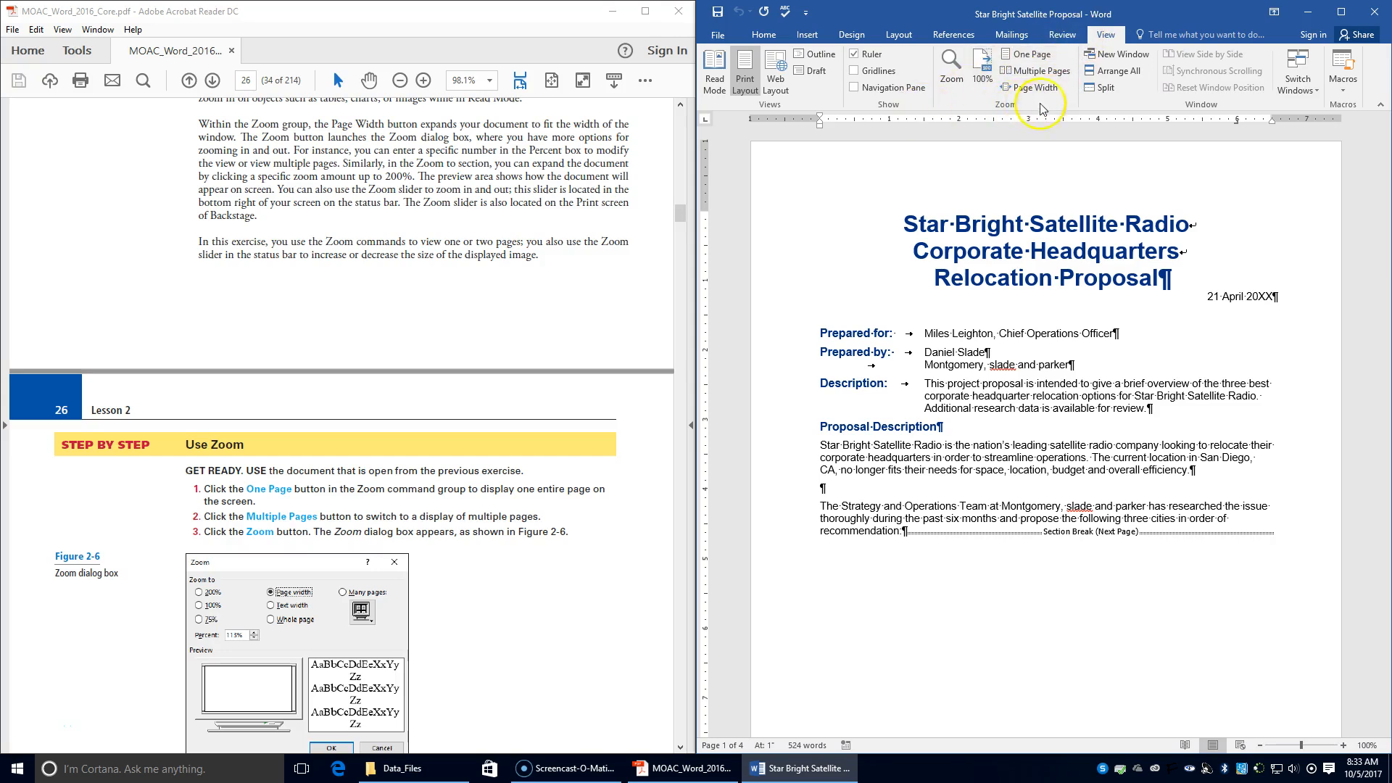
{"action": "left_click", "coordinate": [1026, 58]}
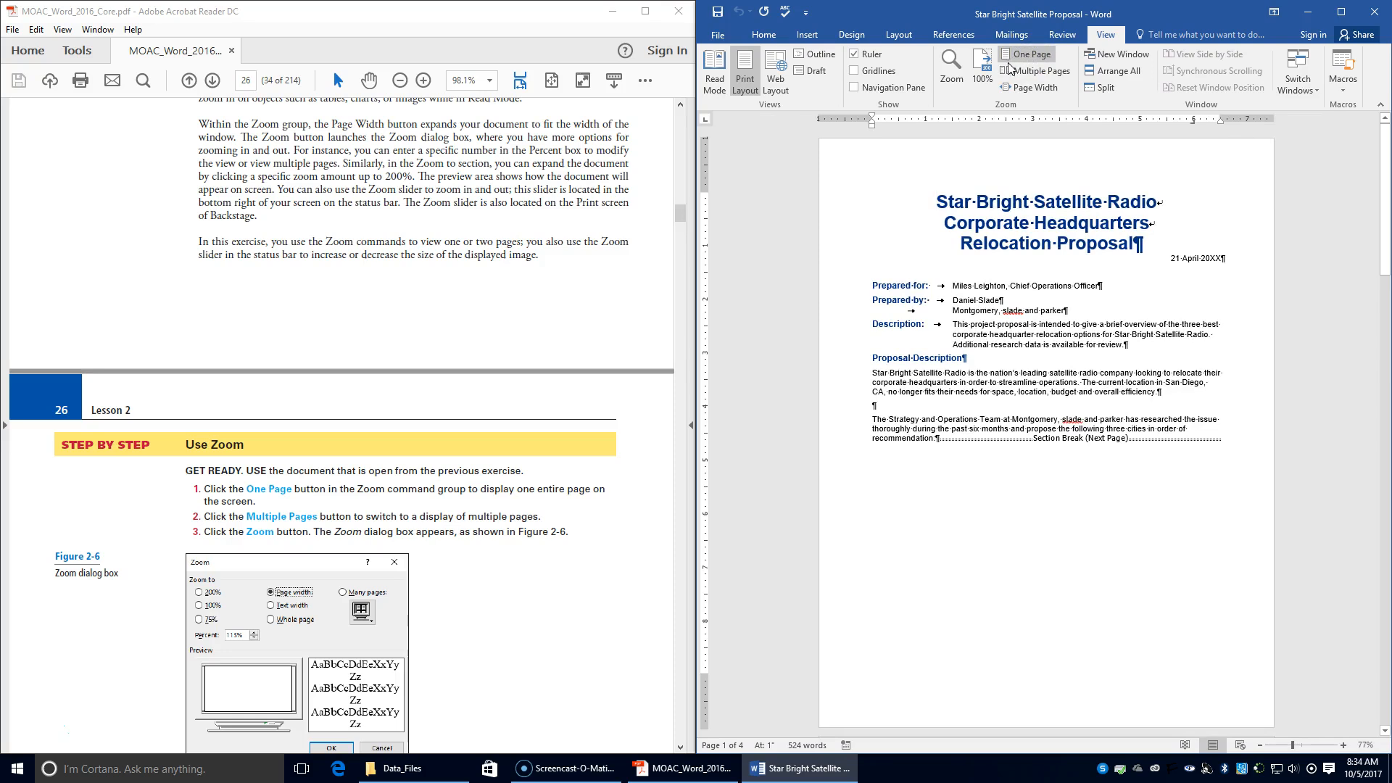
{"action": "left_click", "coordinate": [1046, 72]}
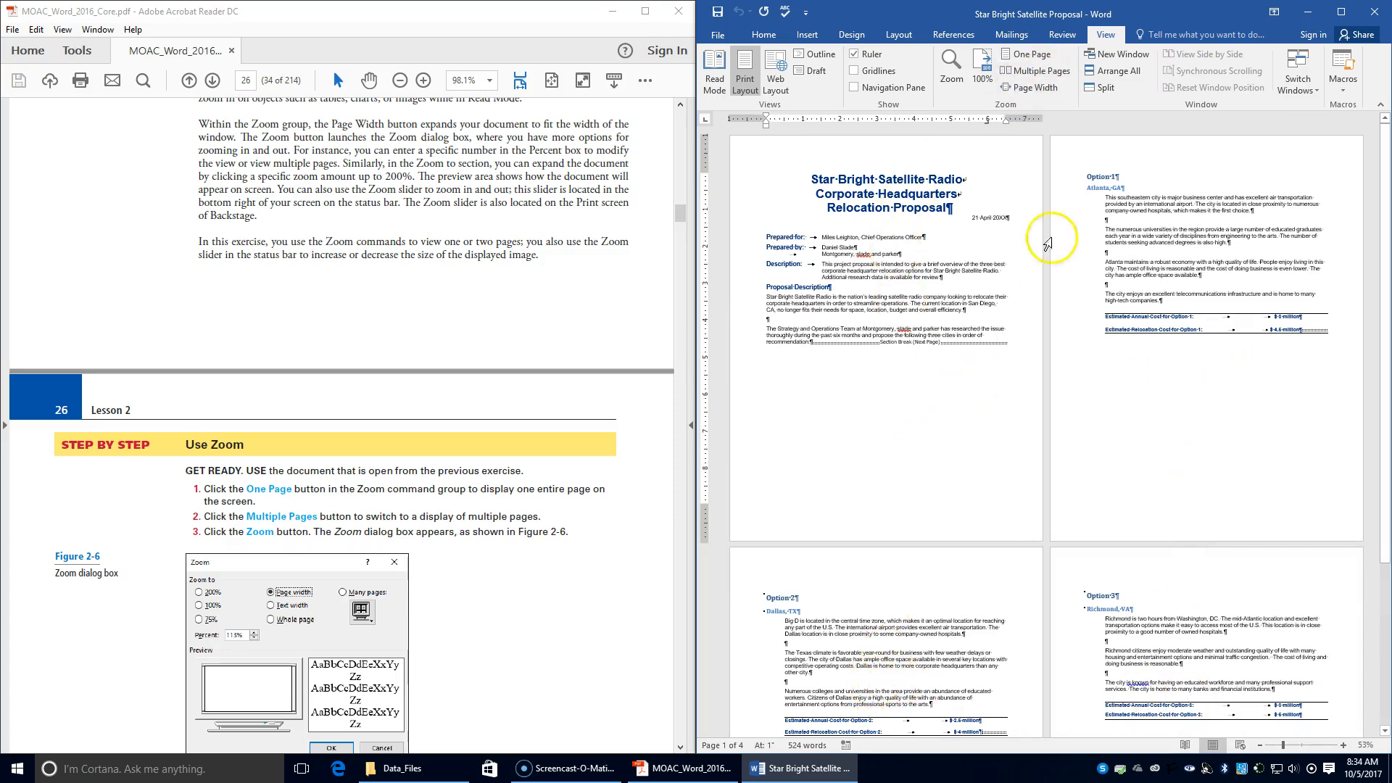
Enlarge the proposal to 200% using the Zoom dialog box, following the textbook's exercise.
{"action": "left_click", "coordinate": [960, 66]}
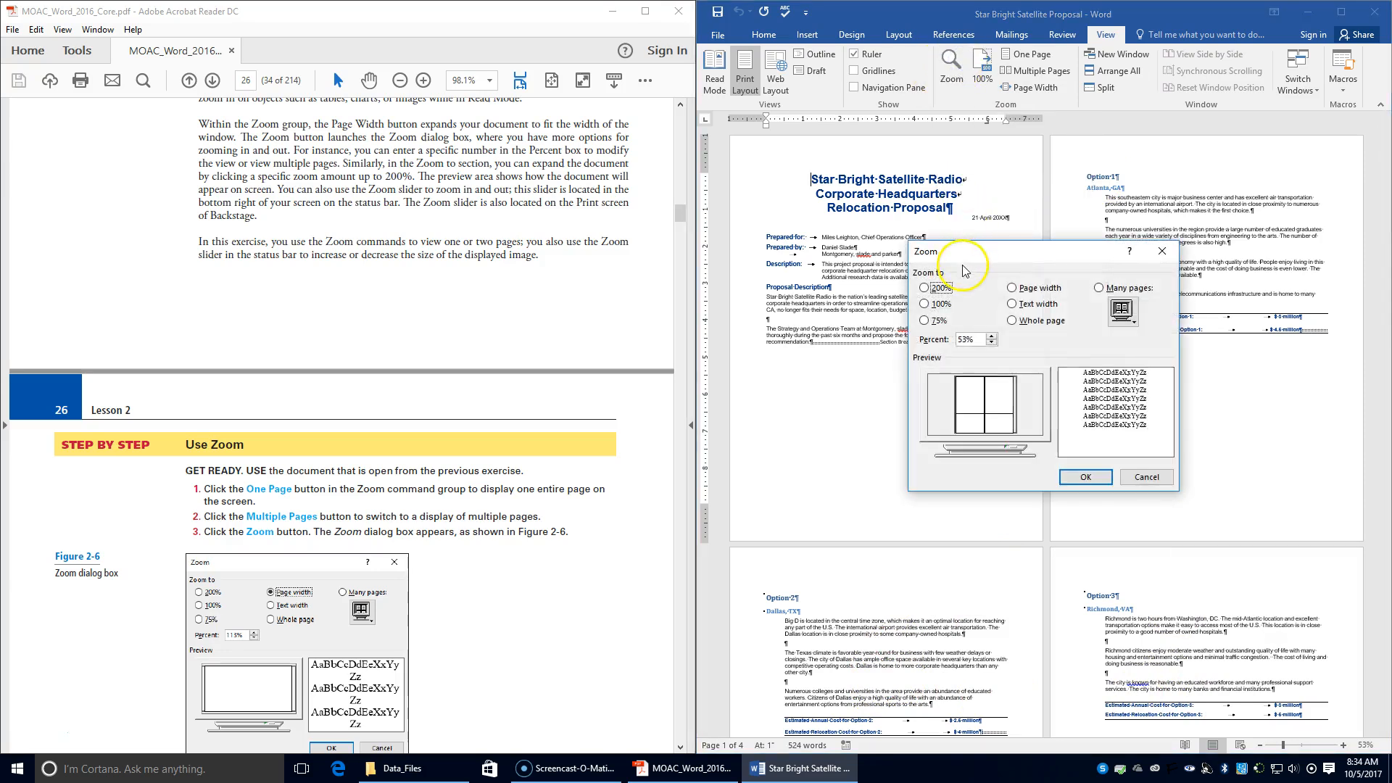
{"action": "scroll", "coordinate": [430, 606], "scroll_direction": "down", "scroll_amount": 3}
{"action": "scroll", "coordinate": [430, 606], "scroll_direction": "down", "scroll_amount": 1}
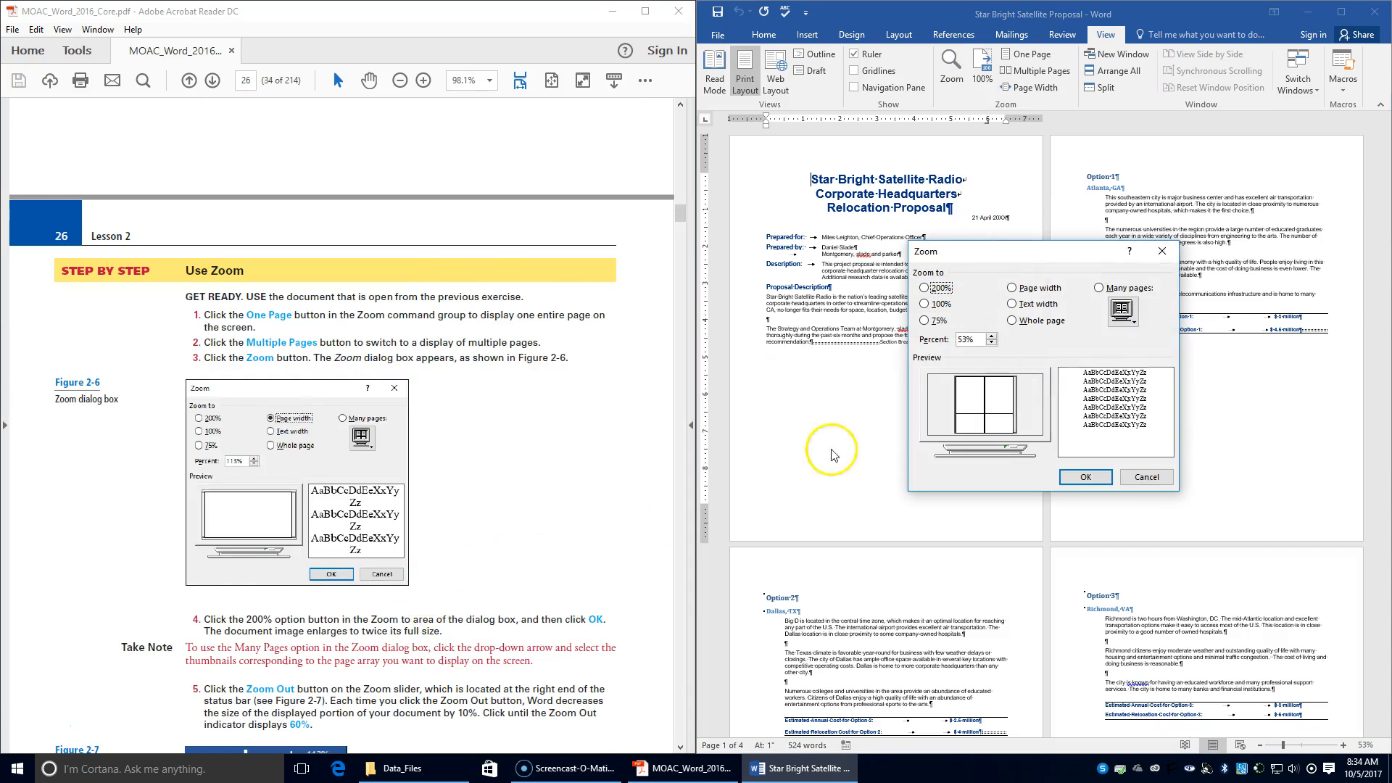
{"action": "left_click", "coordinate": [923, 289]}
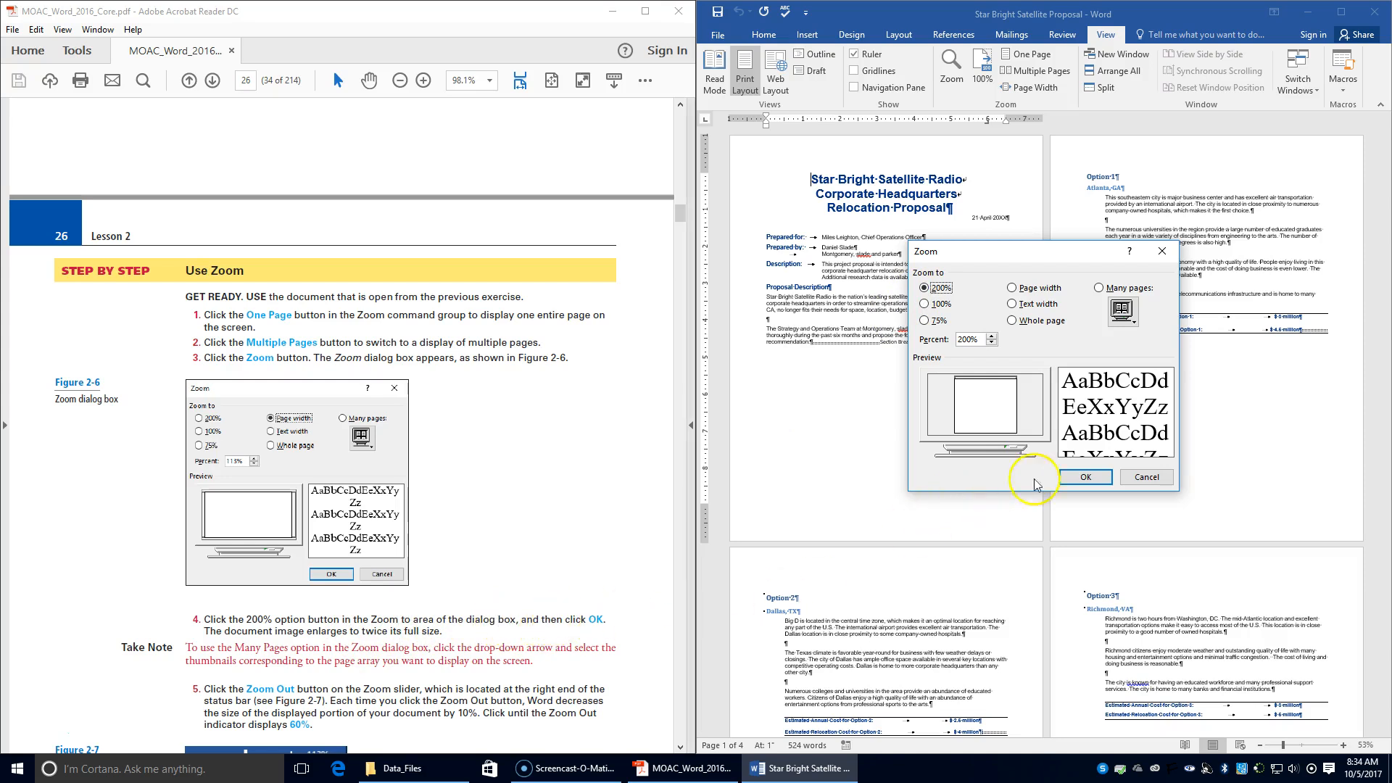
{"action": "left_click", "coordinate": [1085, 476]}
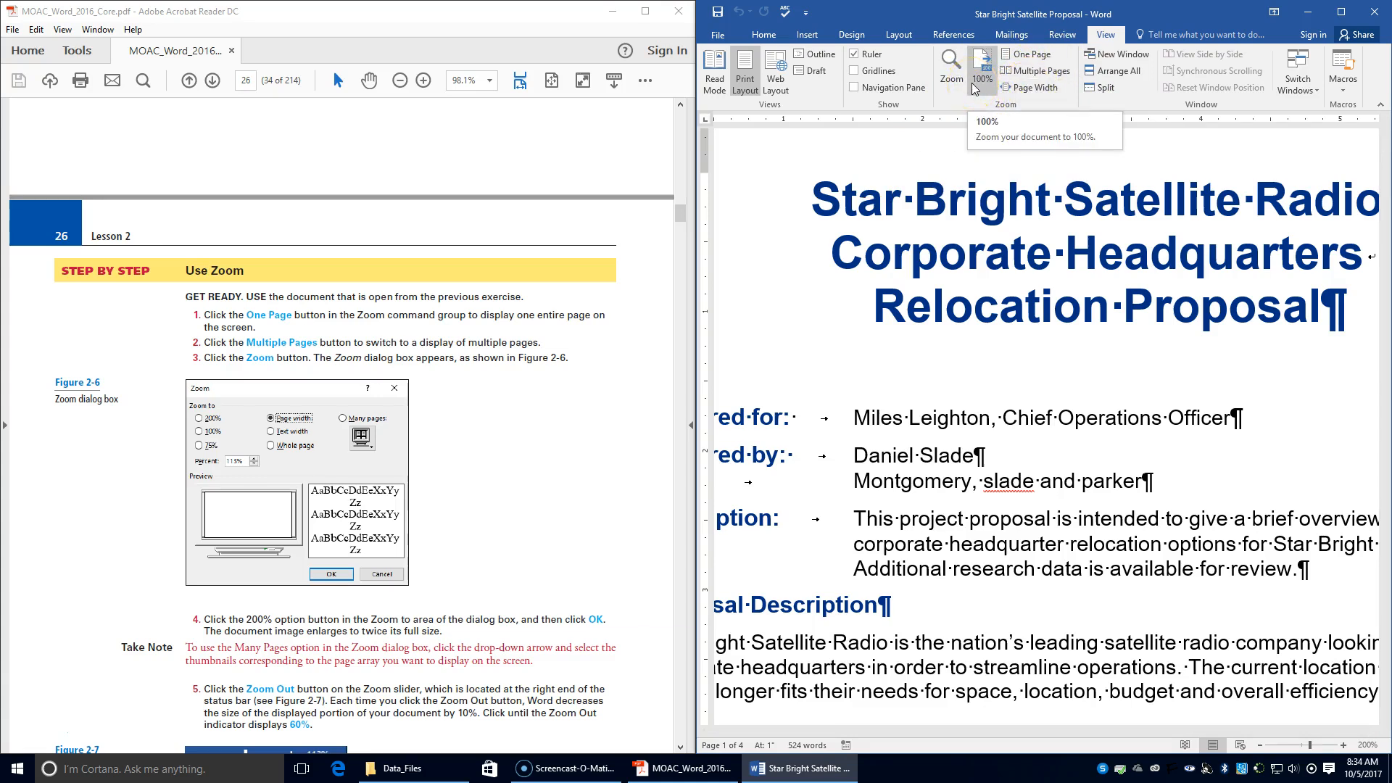
Zoom the proposal out in 10% increments until it reaches 60%.
{"action": "left_click", "coordinate": [1261, 747]}
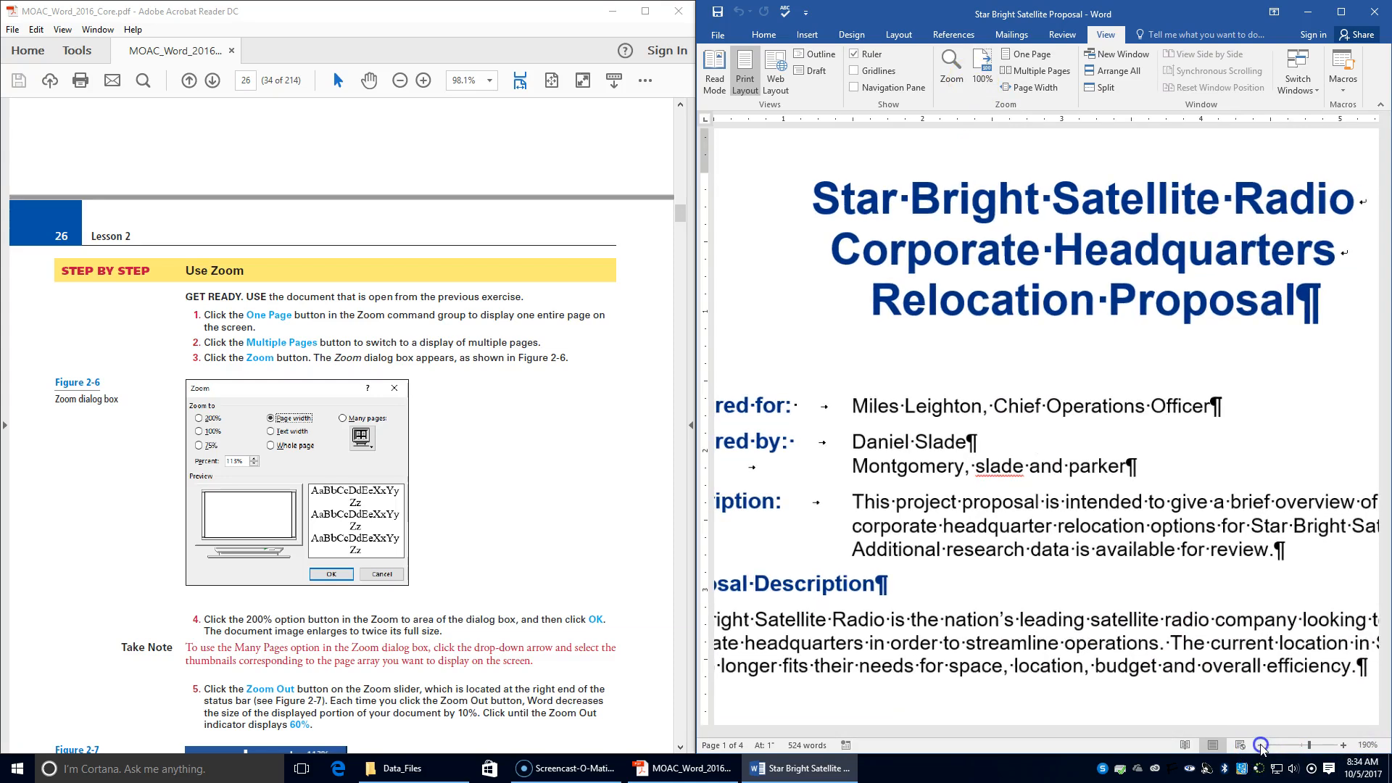
{"action": "left_click", "coordinate": [1261, 747]}
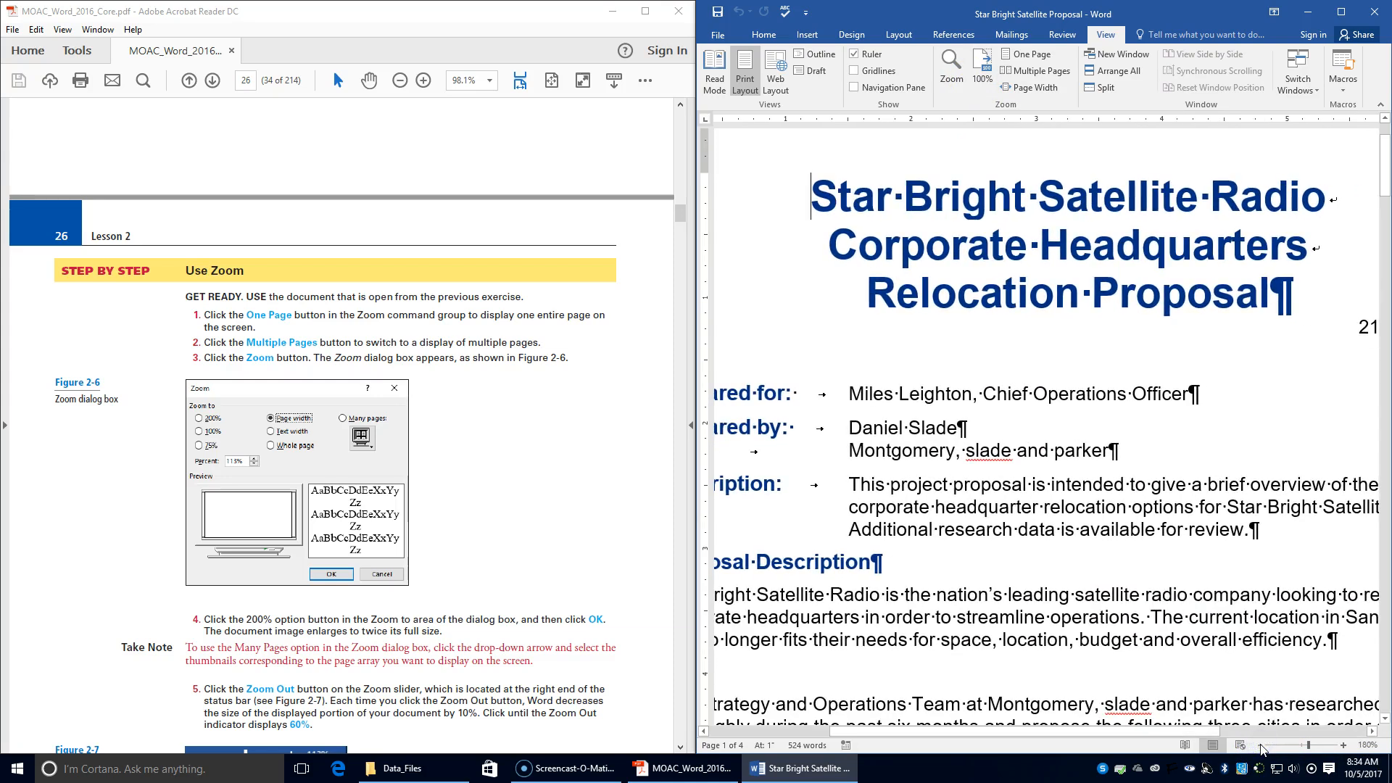
{"action": "left_click", "coordinate": [1261, 747]}
{"action": "left_click", "coordinate": [1261, 747]}
{"action": "left_click", "coordinate": [1261, 747]}
{"action": "left_click", "coordinate": [1261, 747]}
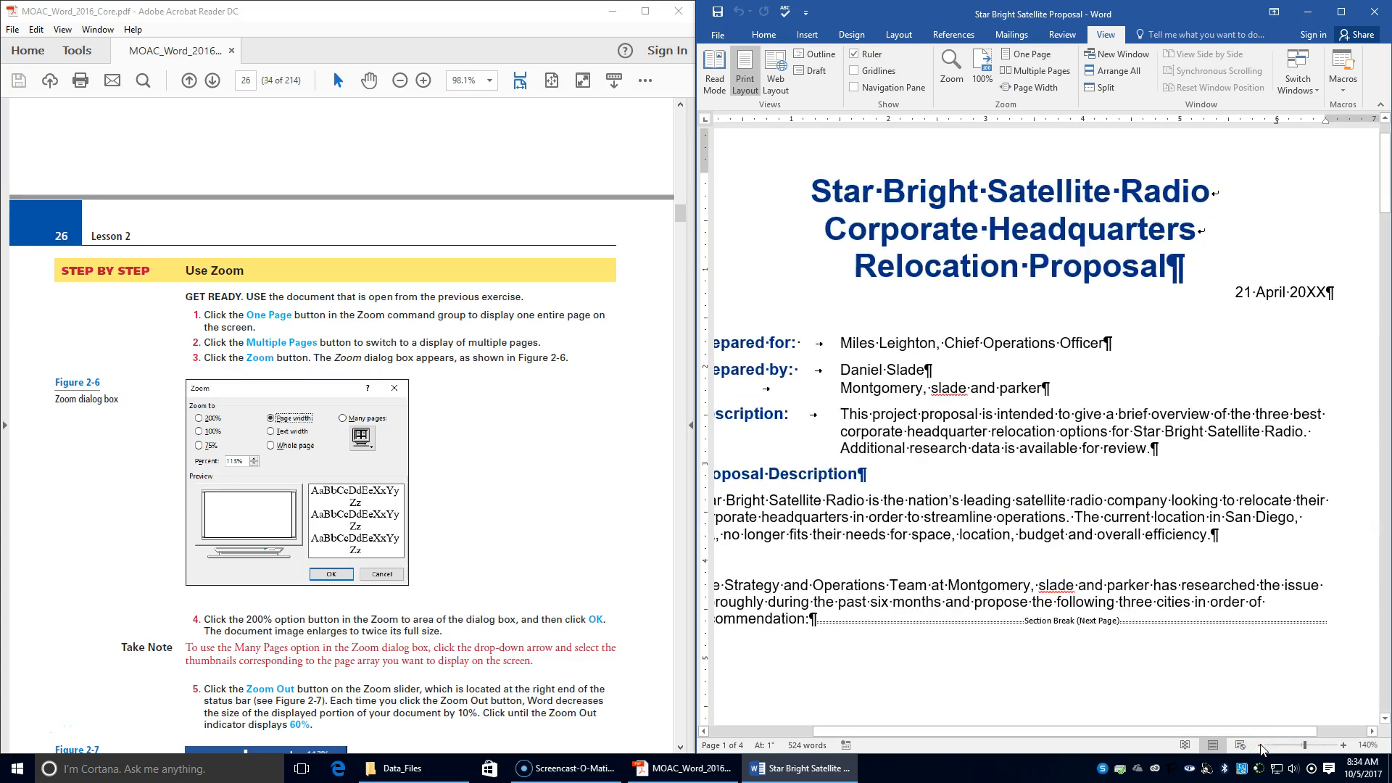
{"action": "left_click", "coordinate": [1260, 746]}
{"action": "left_click", "coordinate": [1261, 747]}
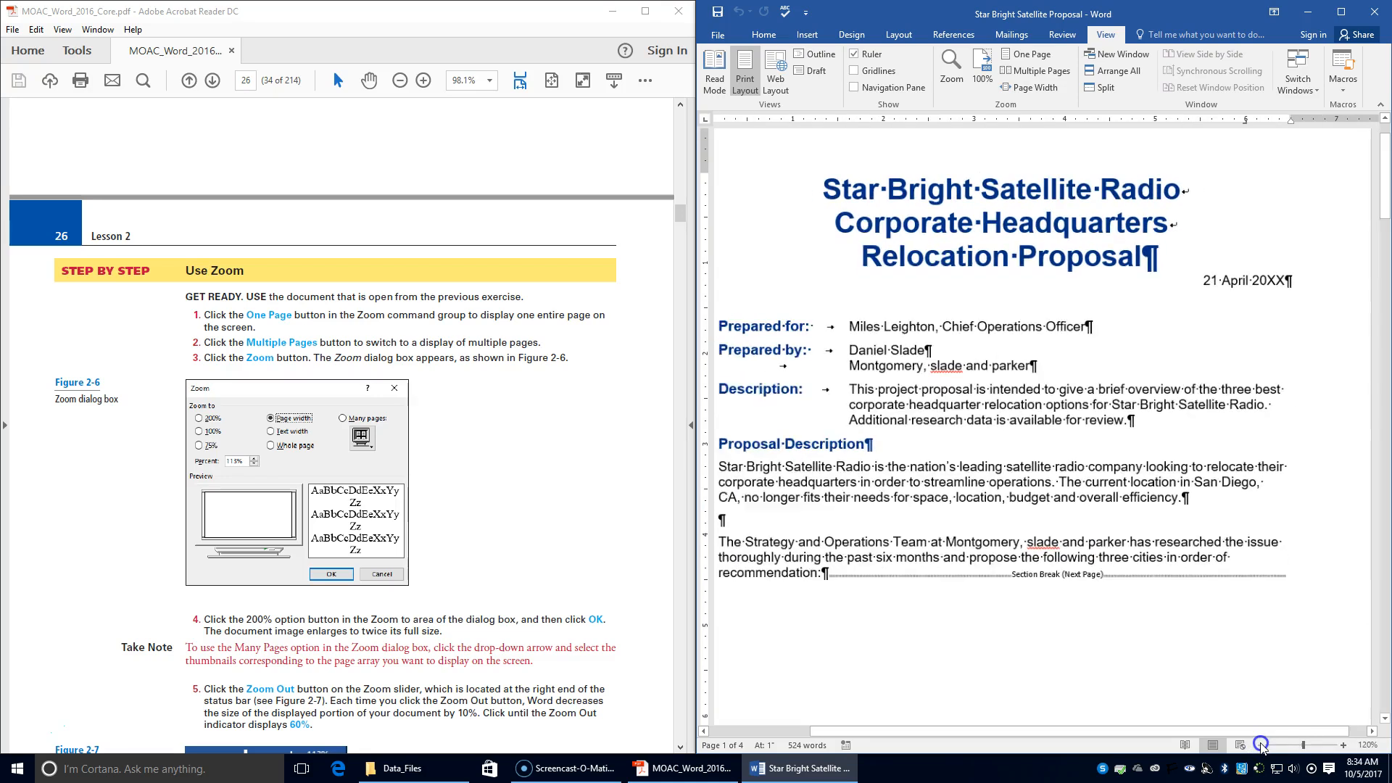
{"action": "left_click", "coordinate": [1261, 747]}
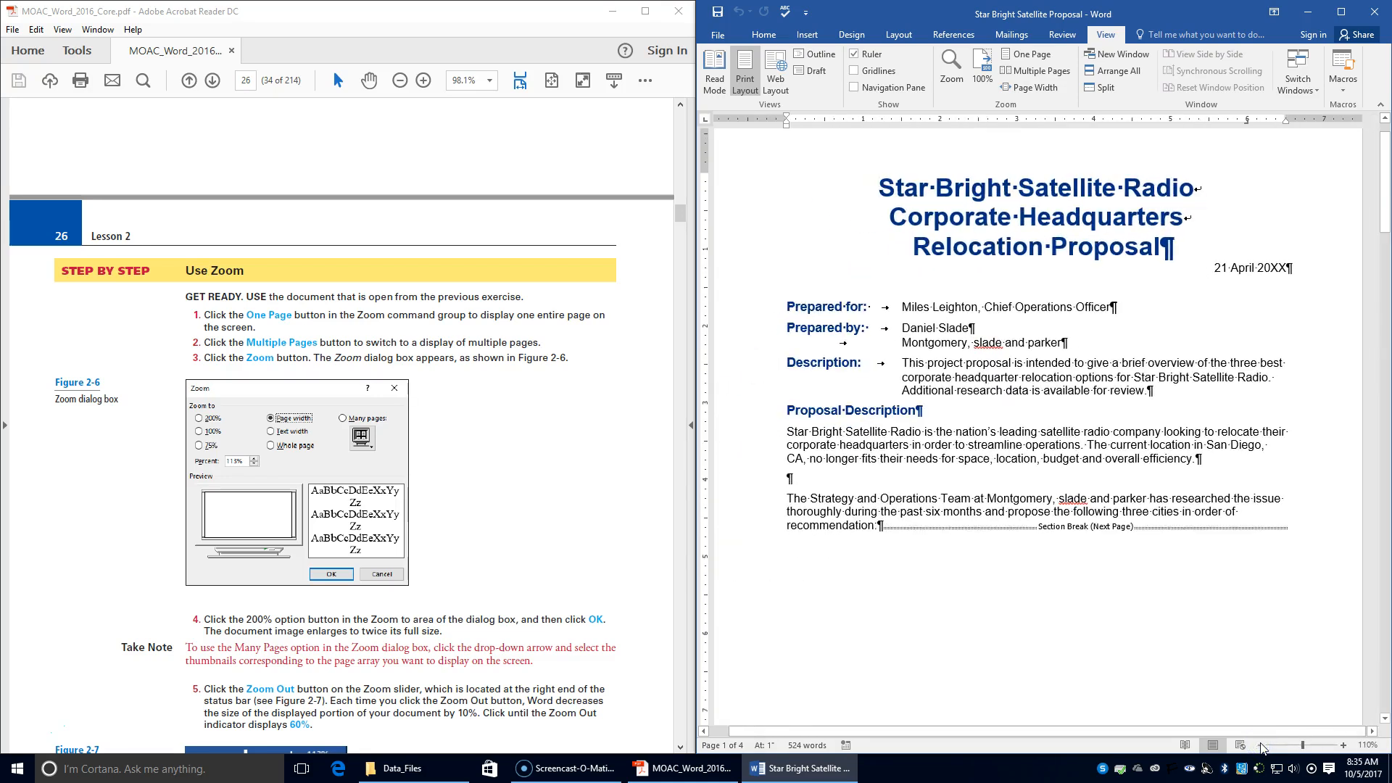
{"action": "left_click", "coordinate": [1260, 747]}
{"action": "left_click", "coordinate": [1261, 746]}
{"action": "left_click", "coordinate": [1260, 746]}
{"action": "left_click", "coordinate": [1261, 747]}
{"action": "left_click", "coordinate": [1261, 747]}
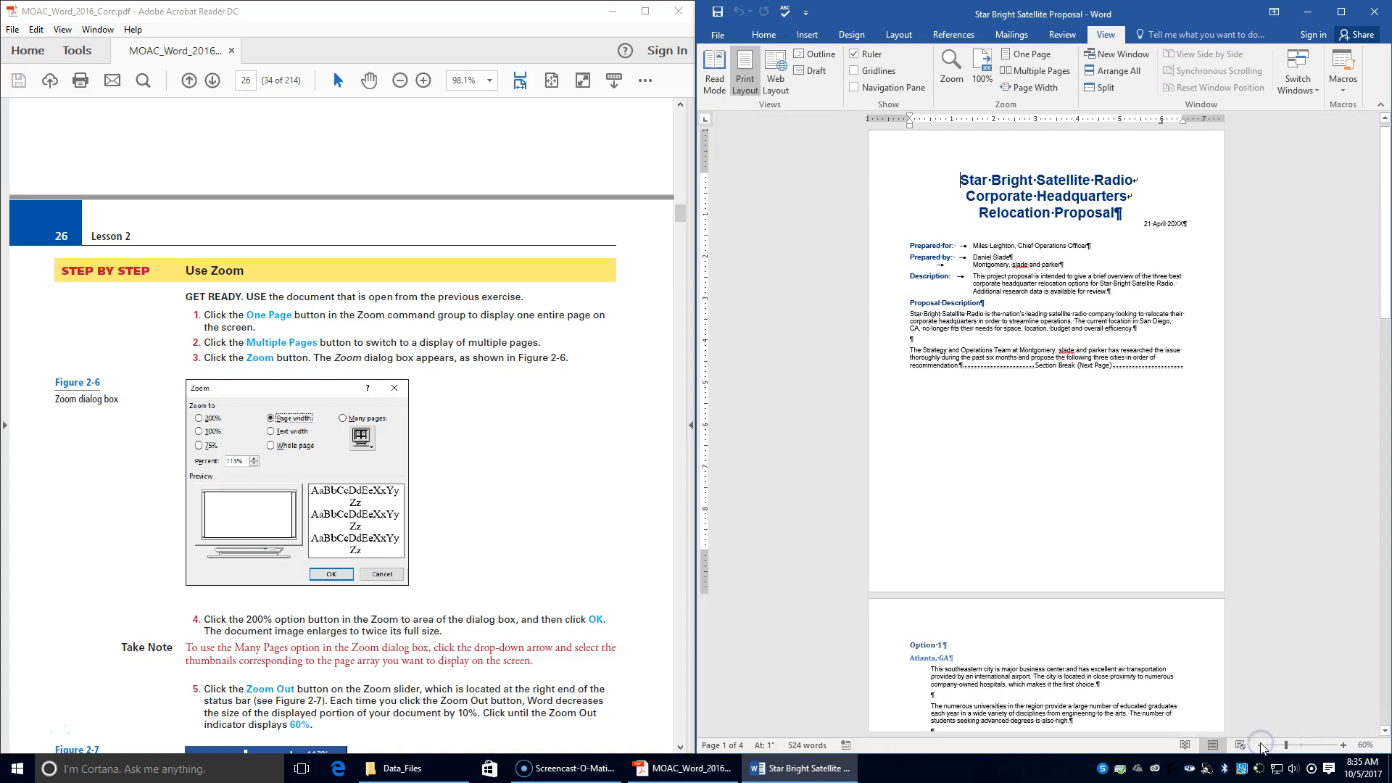
Read the next zoom instructions in the textbook and zoom the proposal in to 80%.
{"action": "scroll", "coordinate": [486, 662], "scroll_direction": "down", "scroll_amount": 2}
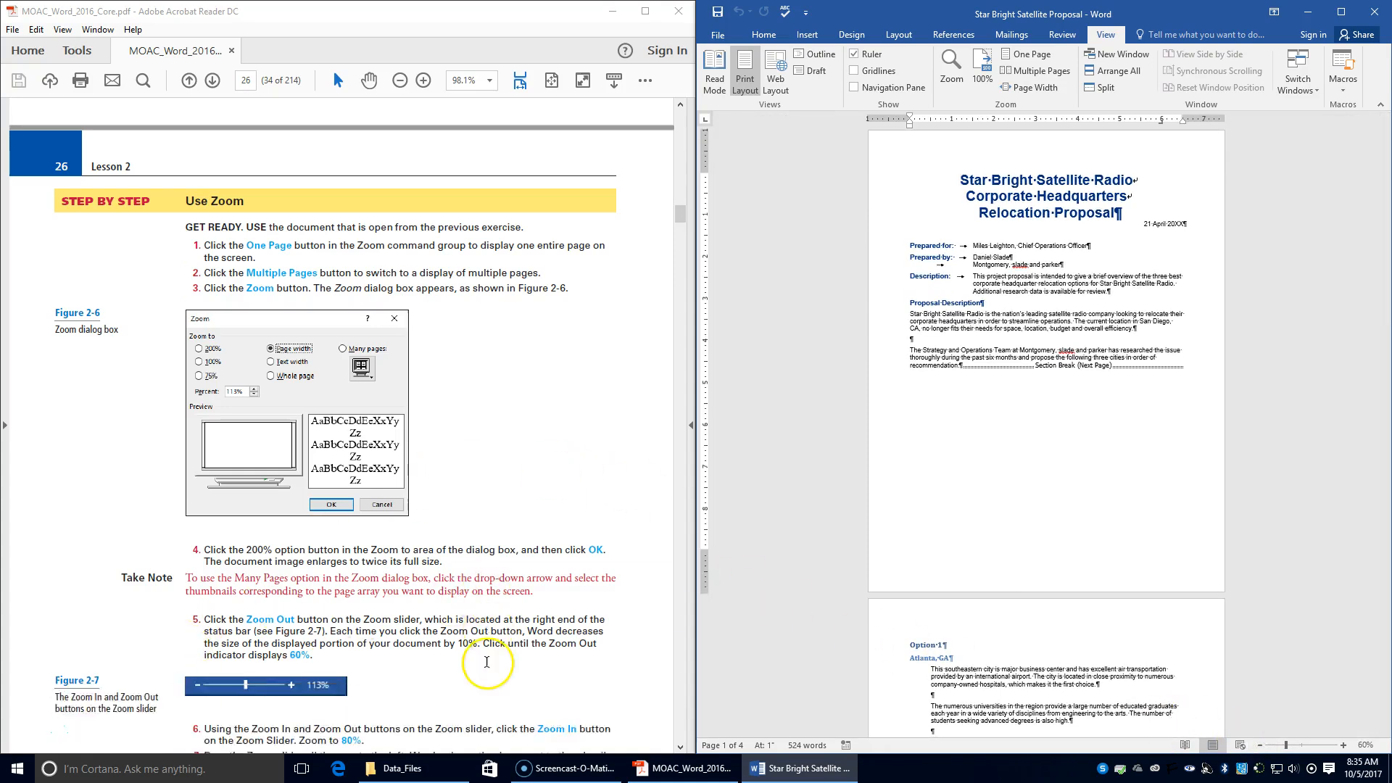
{"action": "scroll", "coordinate": [487, 661], "scroll_direction": "down", "scroll_amount": 1}
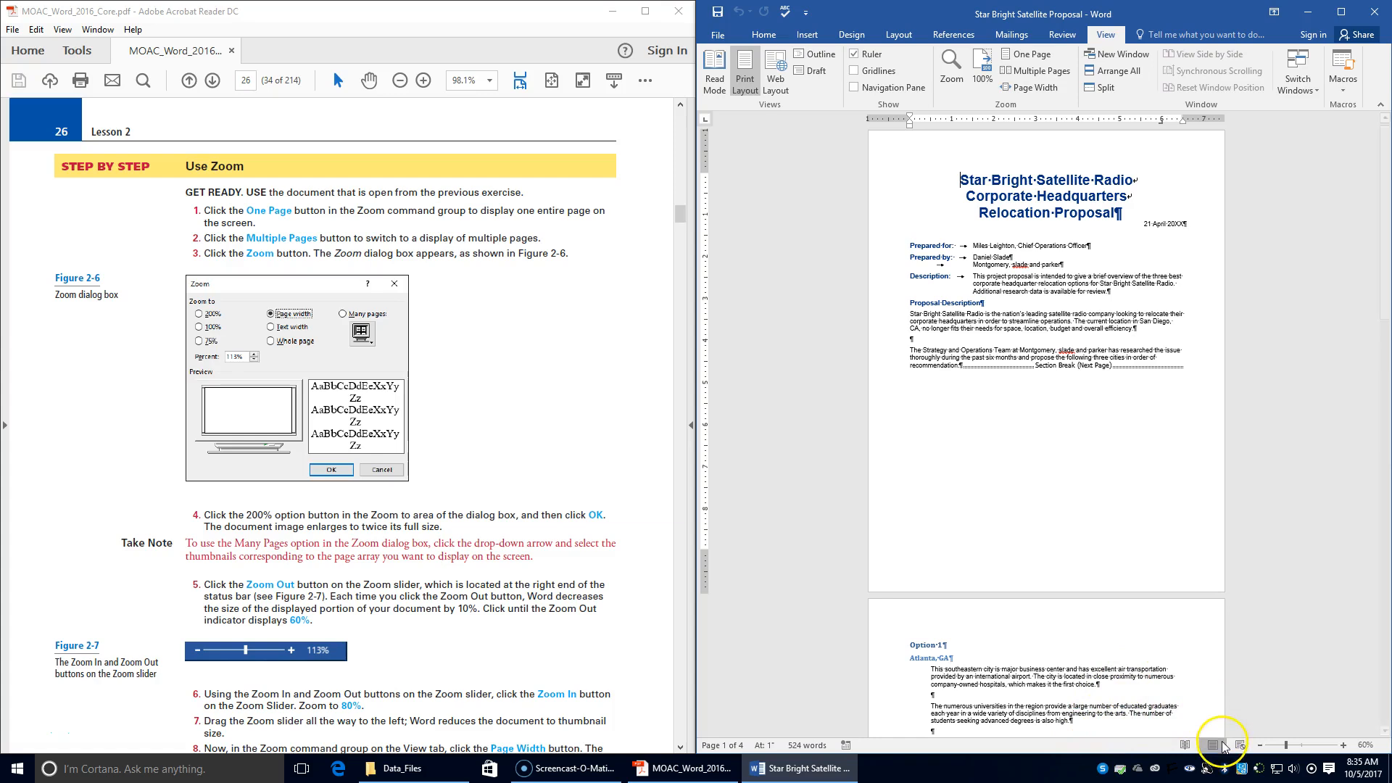
{"action": "left_click", "coordinate": [1346, 747]}
{"action": "left_click", "coordinate": [1346, 748]}
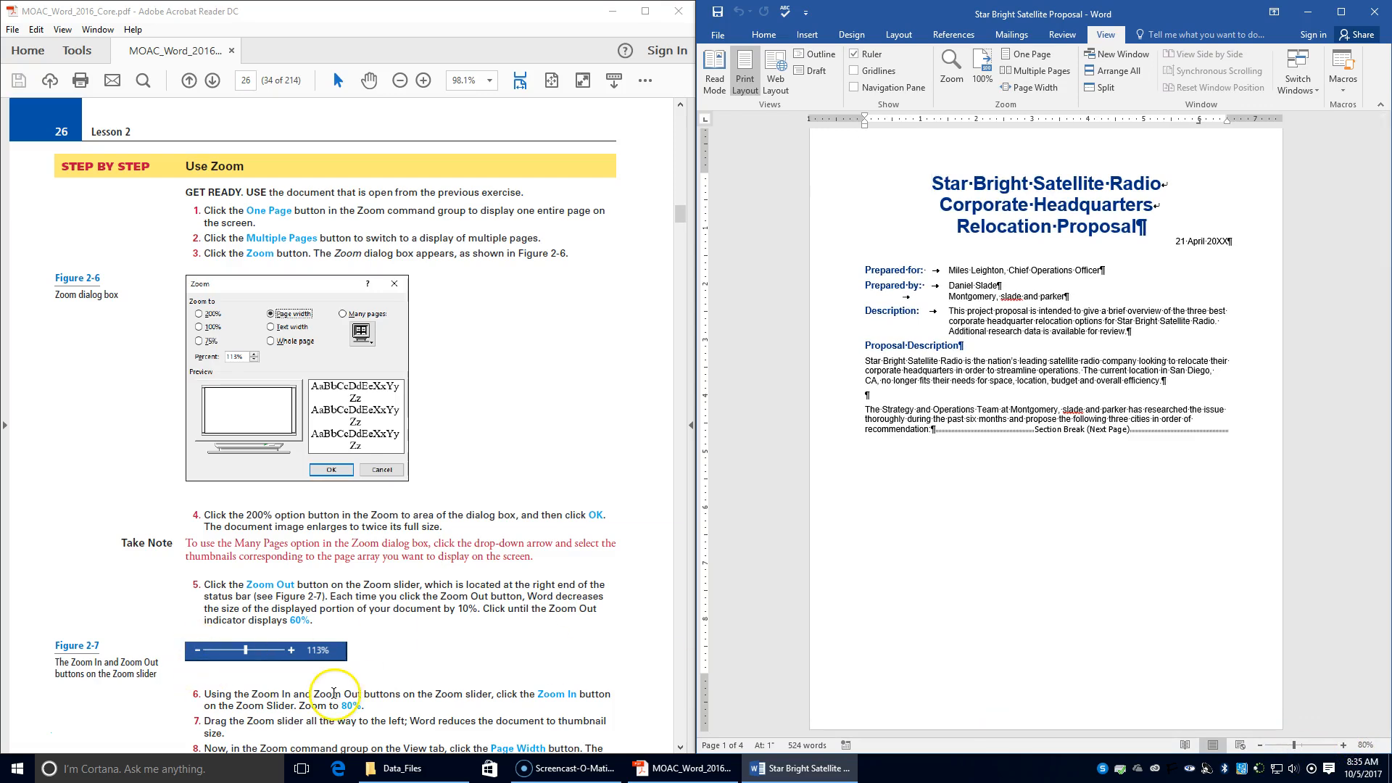
{"action": "mouse_move", "coordinate": [1294, 746]}
{"action": "left_mouse_down"}
{"action": "mouse_move", "coordinate": [1316, 746]}
{"action": "mouse_move", "coordinate": [1296, 748]}
{"action": "left_mouse_up"}
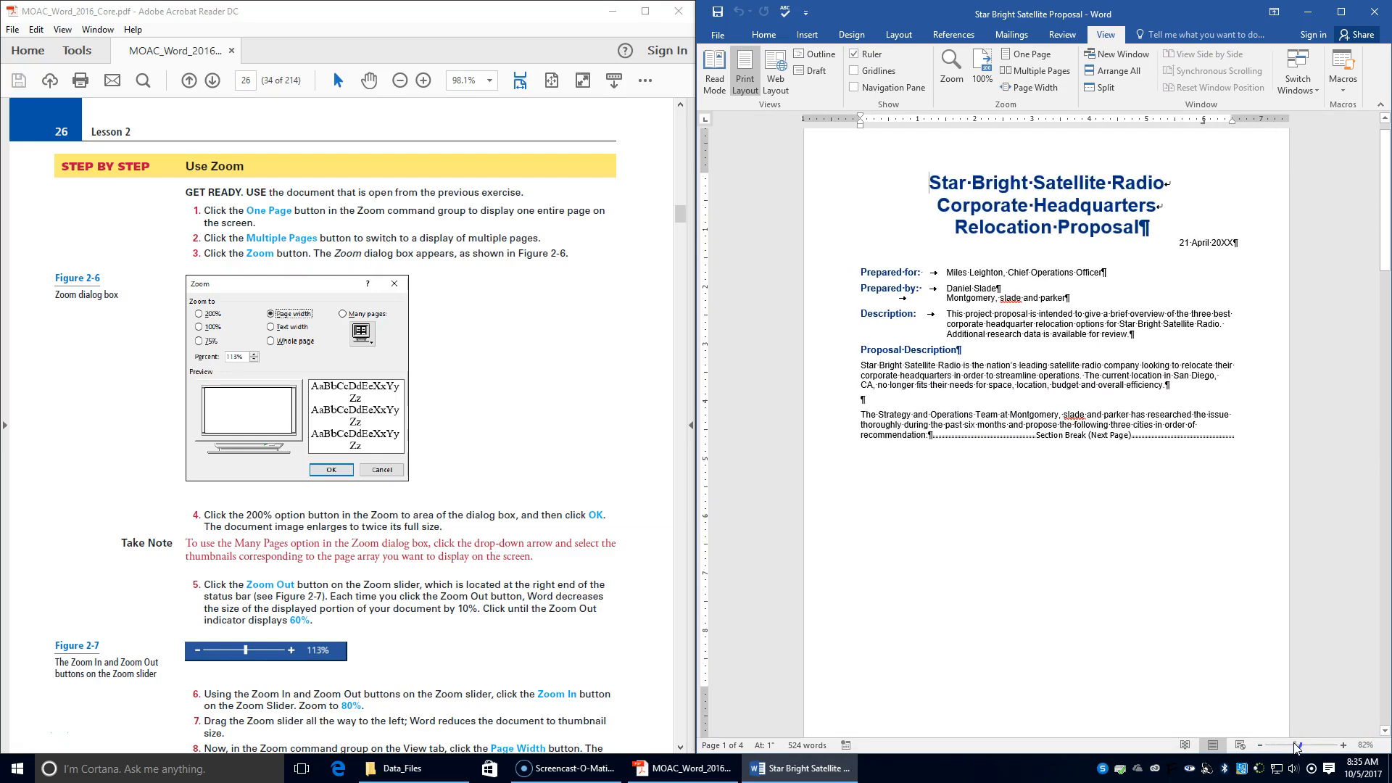
{"action": "left_click", "coordinate": [1259, 745]}
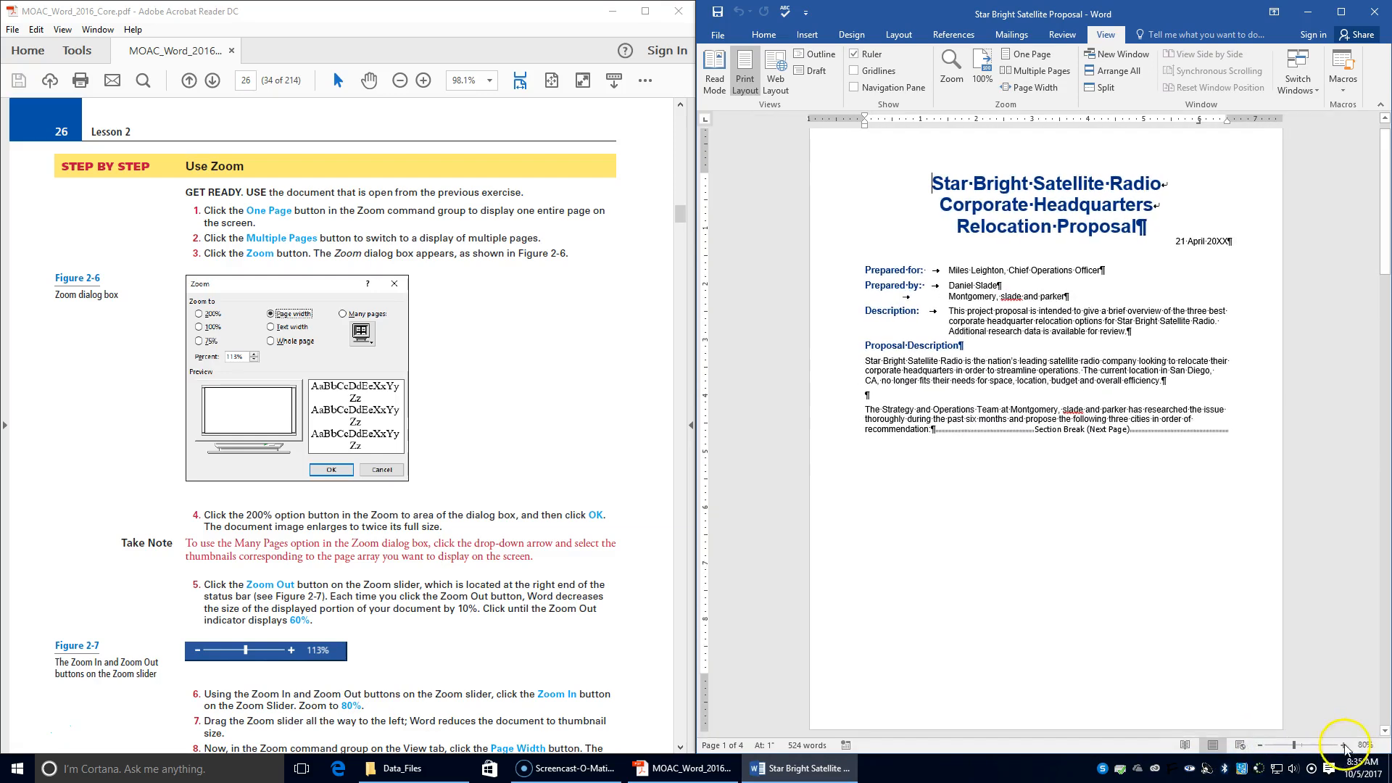
Zoom the proposal all the way out to thumbnail size at 10%, following the textbook's exercise.
{"action": "scroll", "coordinate": [425, 724], "scroll_direction": "down", "scroll_amount": 2}
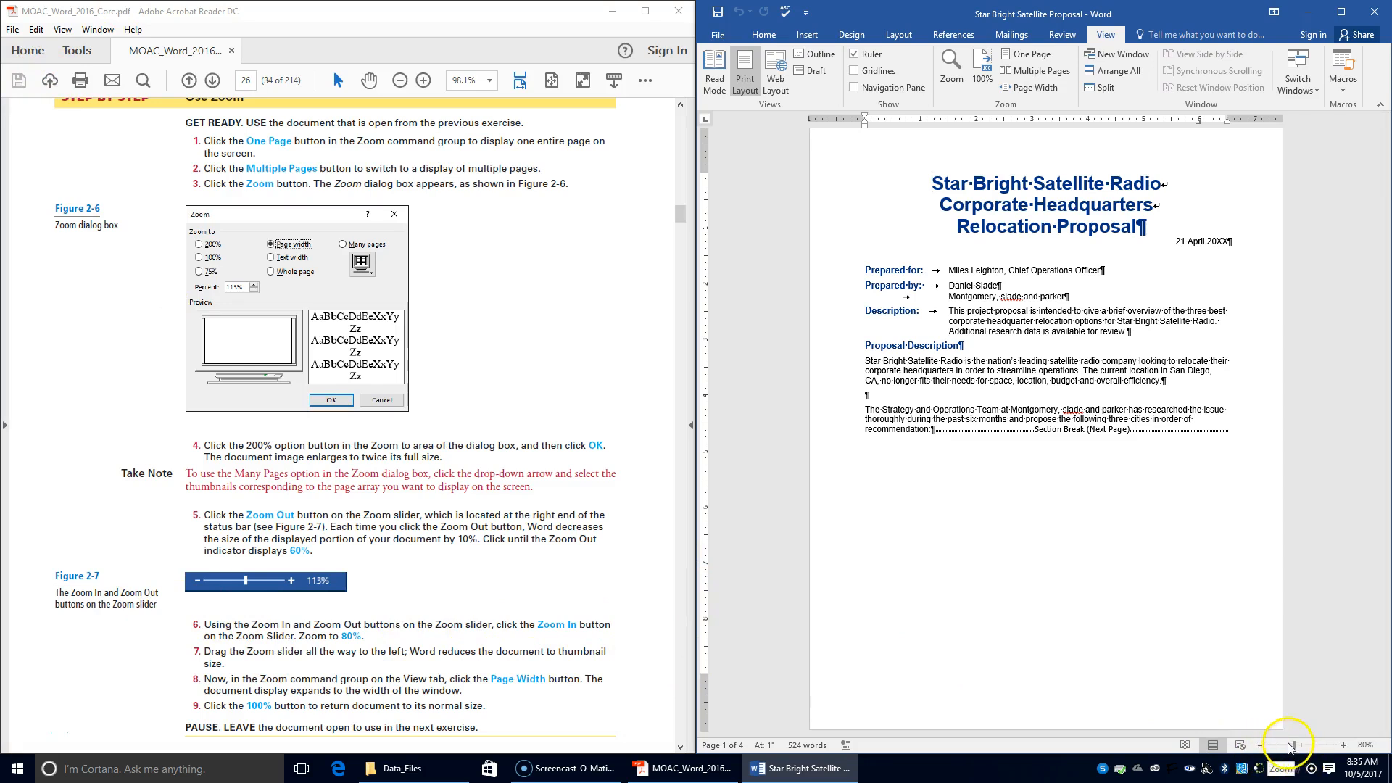
{"action": "left_click_drag", "start_coordinate": [1296, 747], "coordinate": [1237, 749]}
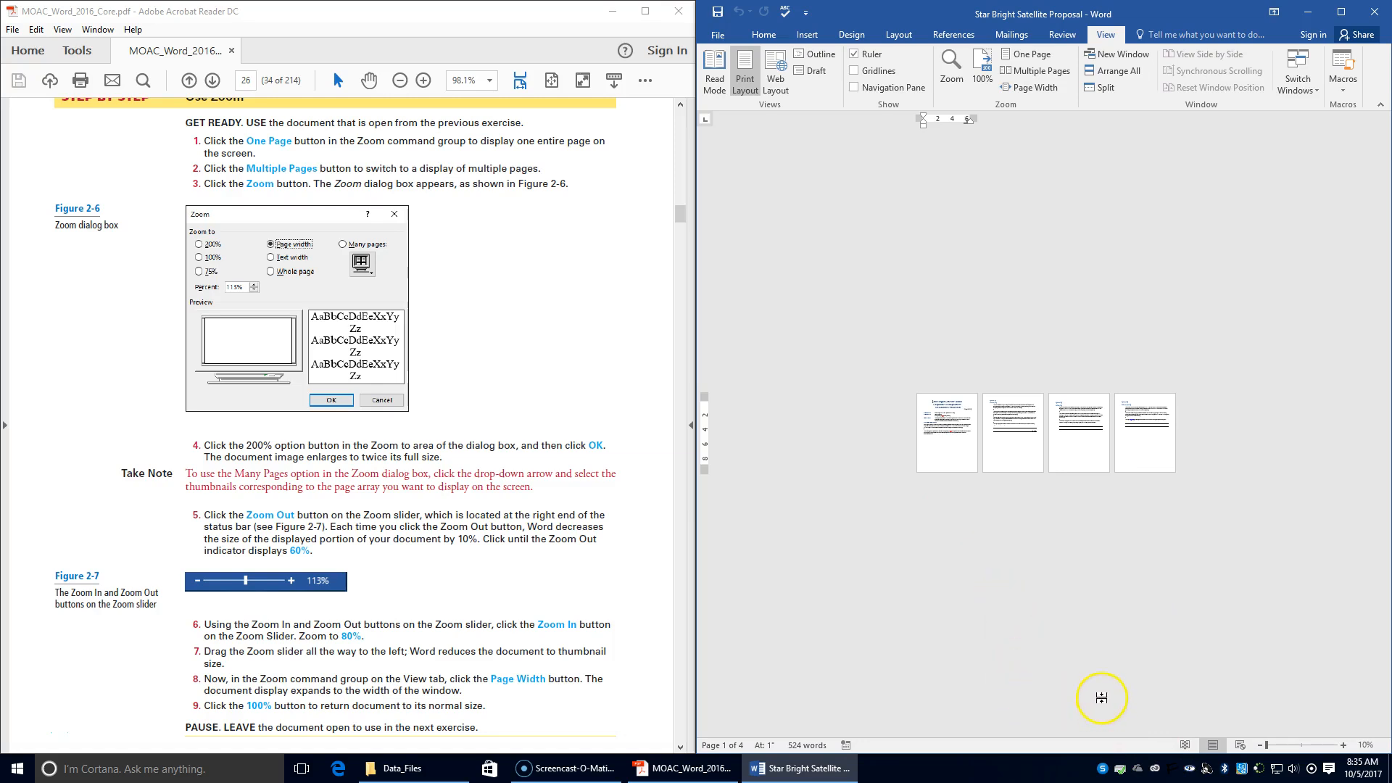
Expand the proposal to page width, then return it to its normal 100% size.
{"action": "left_click", "coordinate": [1014, 95]}
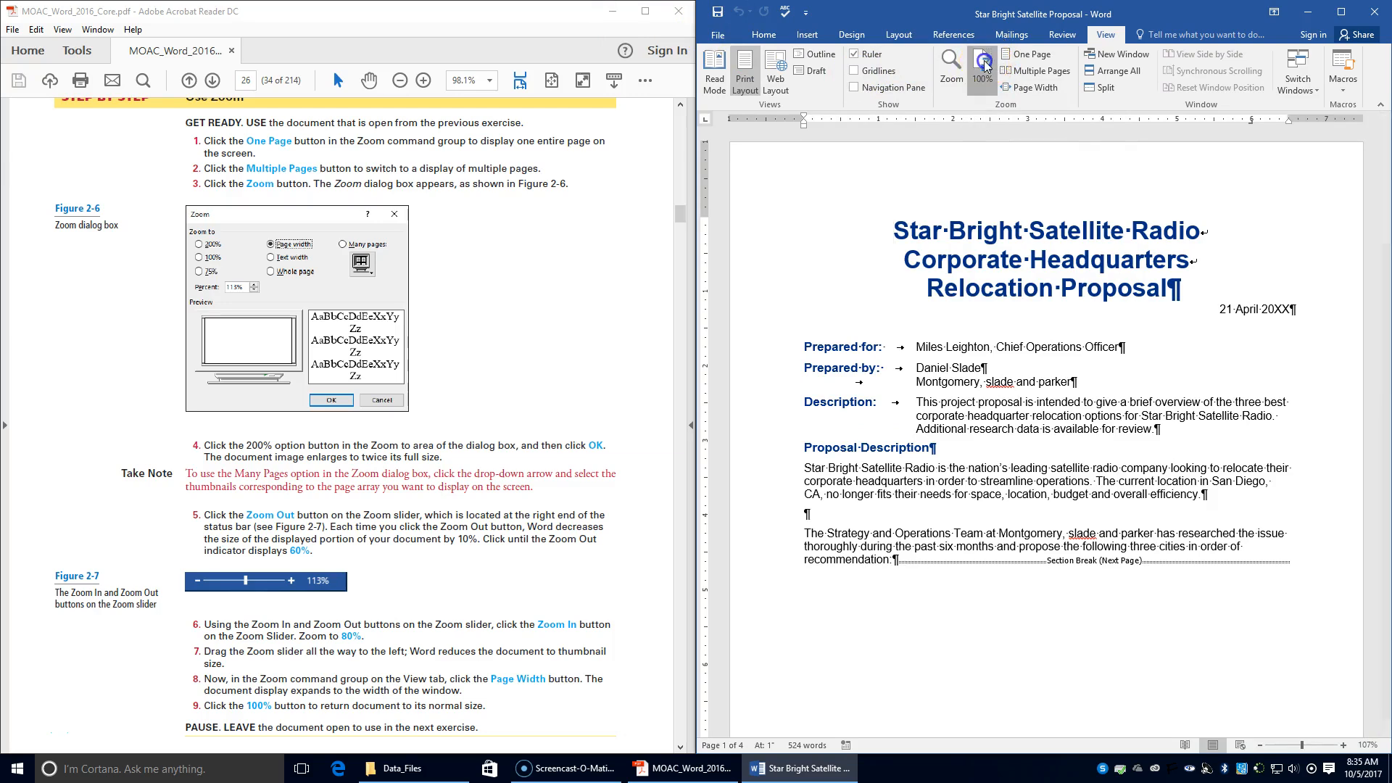
{"action": "left_click", "coordinate": [984, 67]}
Go to the textbook's Change Window Views exercise and open a second window of the proposal.
{"action": "scroll", "coordinate": [321, 570], "scroll_direction": "down", "scroll_amount": 5}
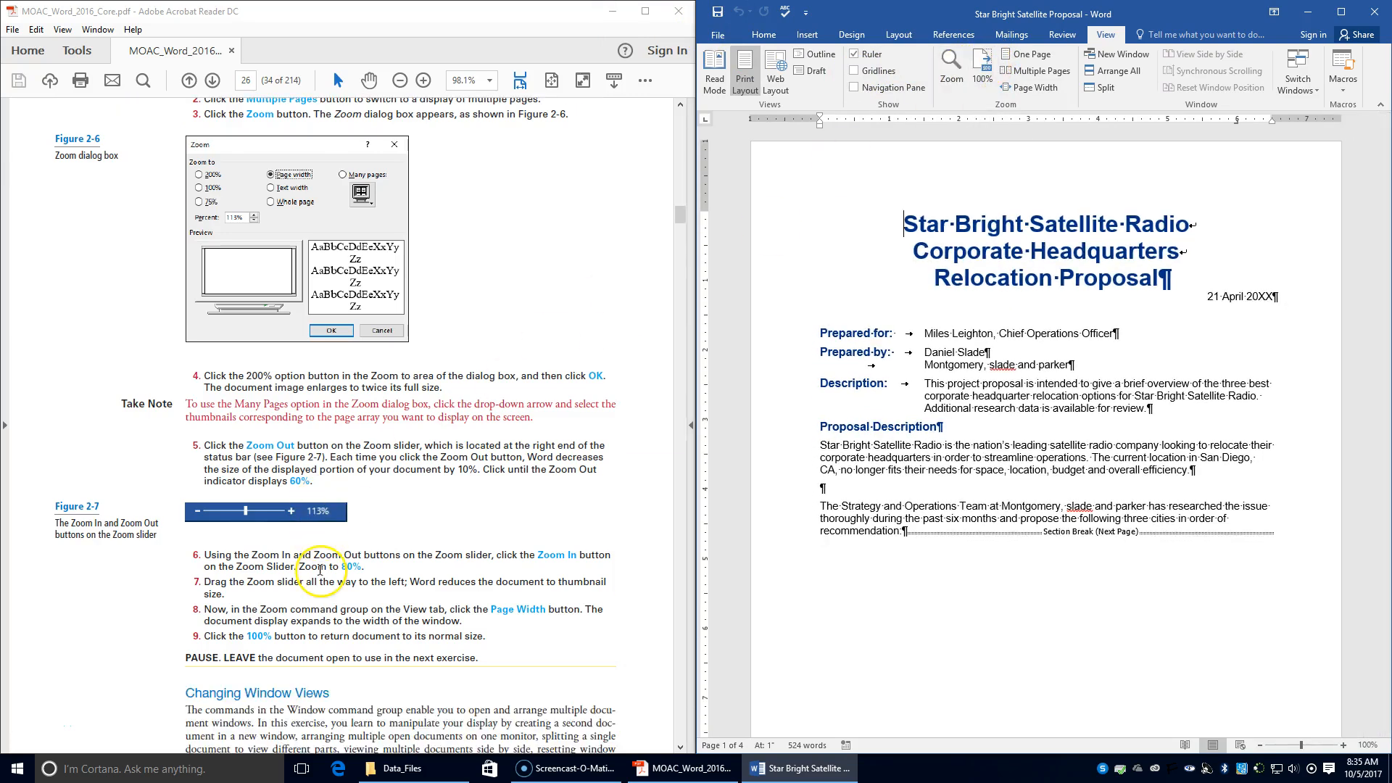
{"action": "scroll", "coordinate": [321, 570], "scroll_direction": "down", "scroll_amount": 1}
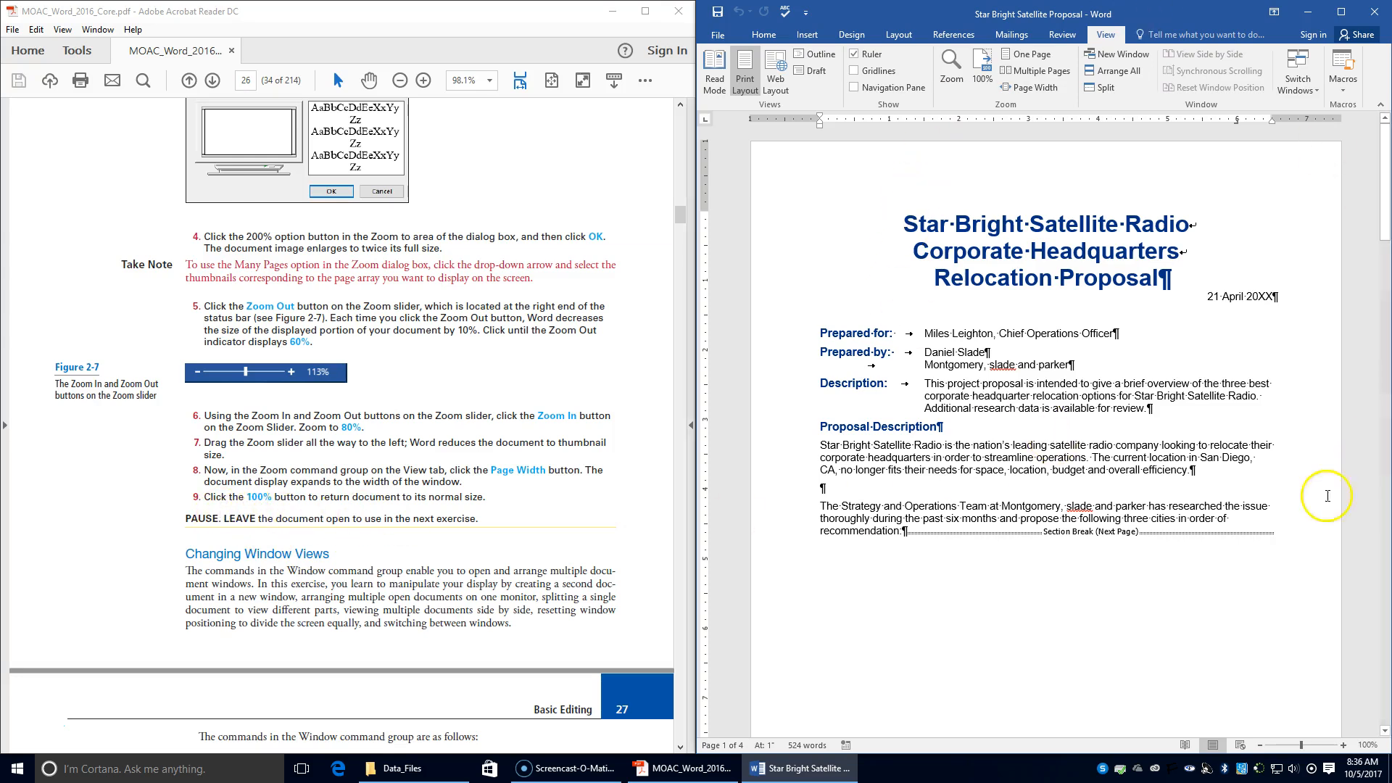
{"action": "scroll", "coordinate": [534, 502], "scroll_direction": "down", "scroll_amount": 14}
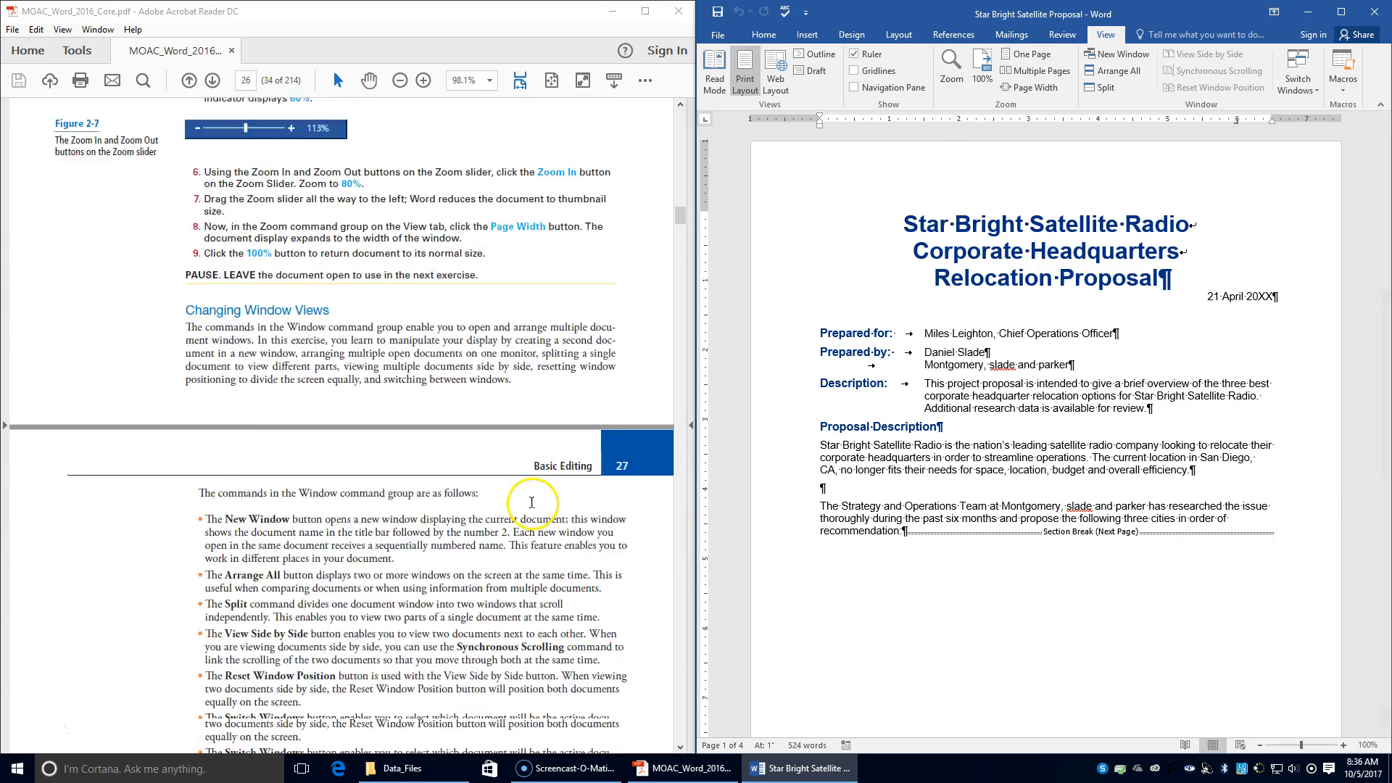
{"action": "scroll", "coordinate": [531, 502], "scroll_direction": "down", "scroll_amount": 2}
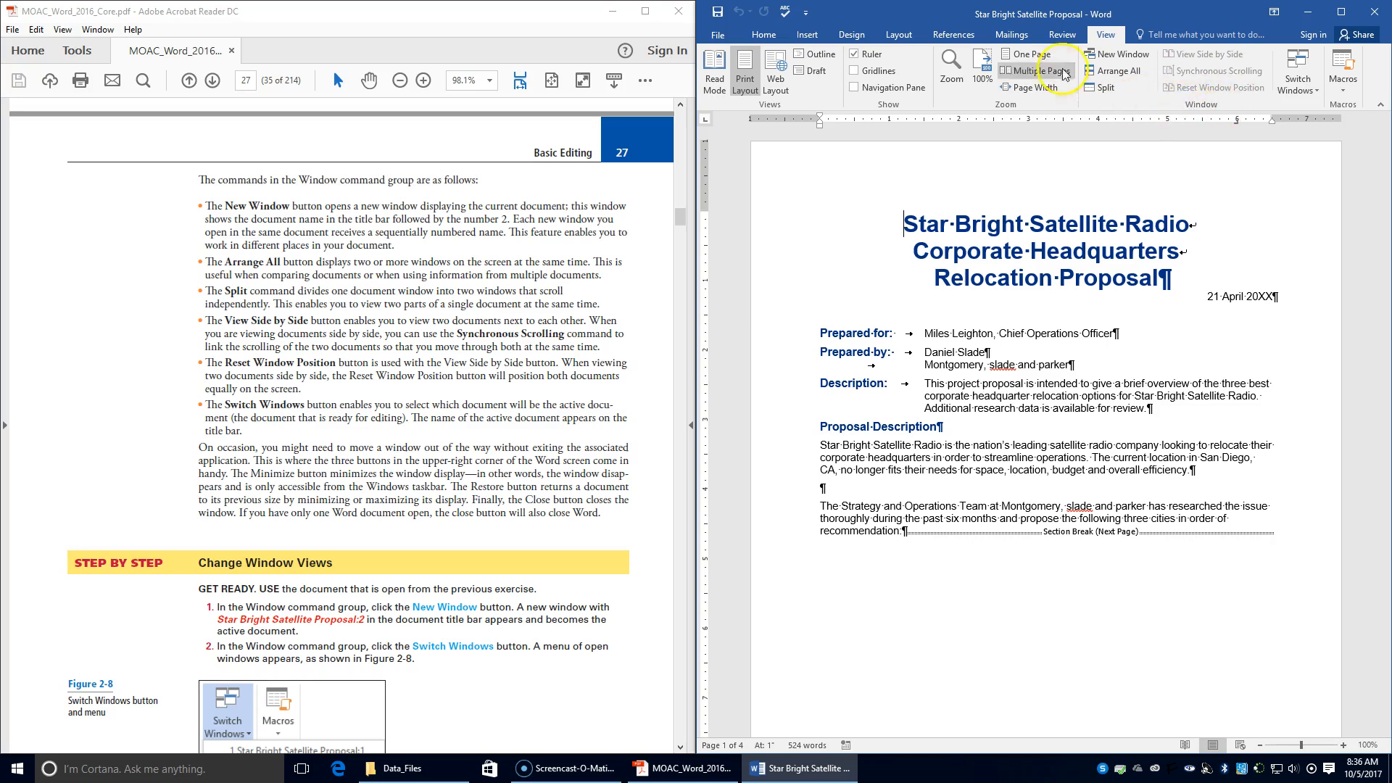
{"action": "left_click", "coordinate": [1099, 54]}
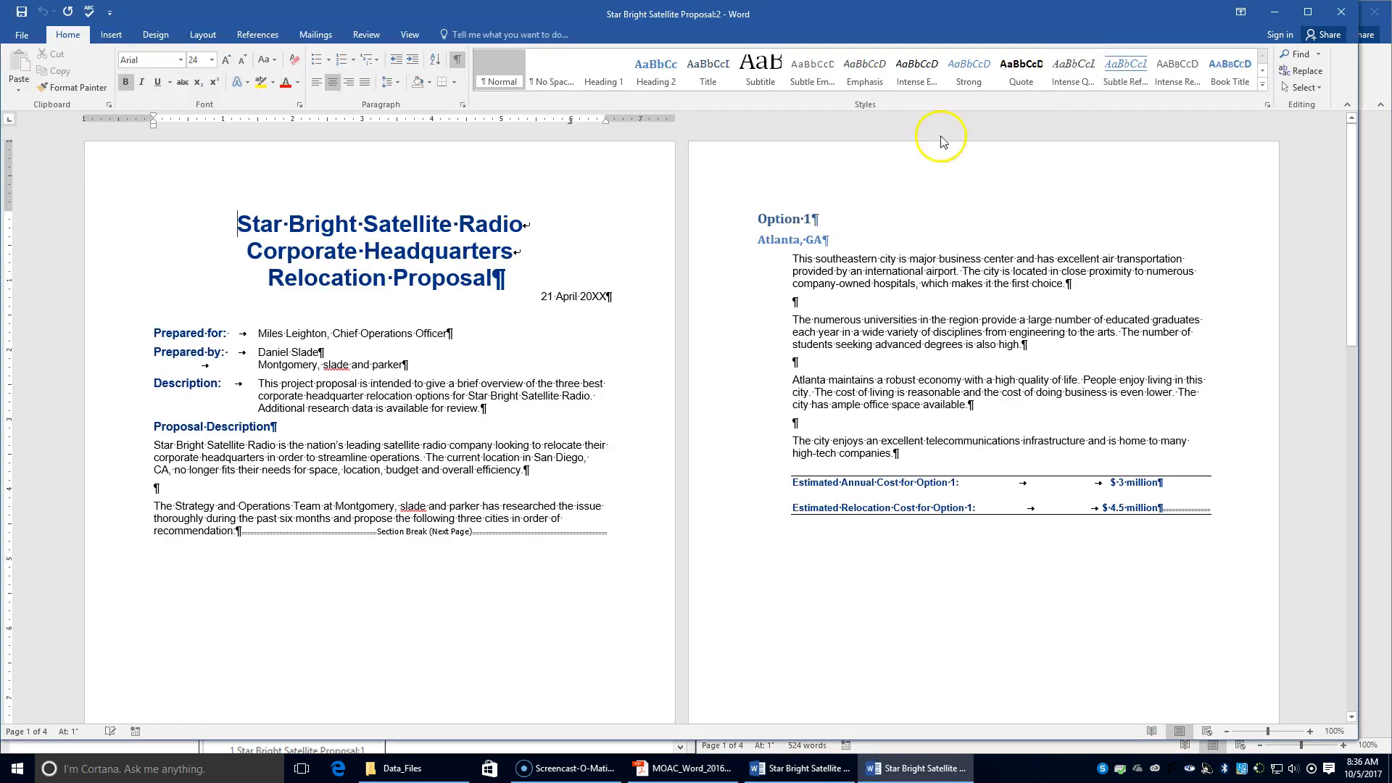
Move the textbook PDF out of the way and snap the second proposal window beside the original on the left half.
{"action": "left_click", "coordinate": [640, 767]}
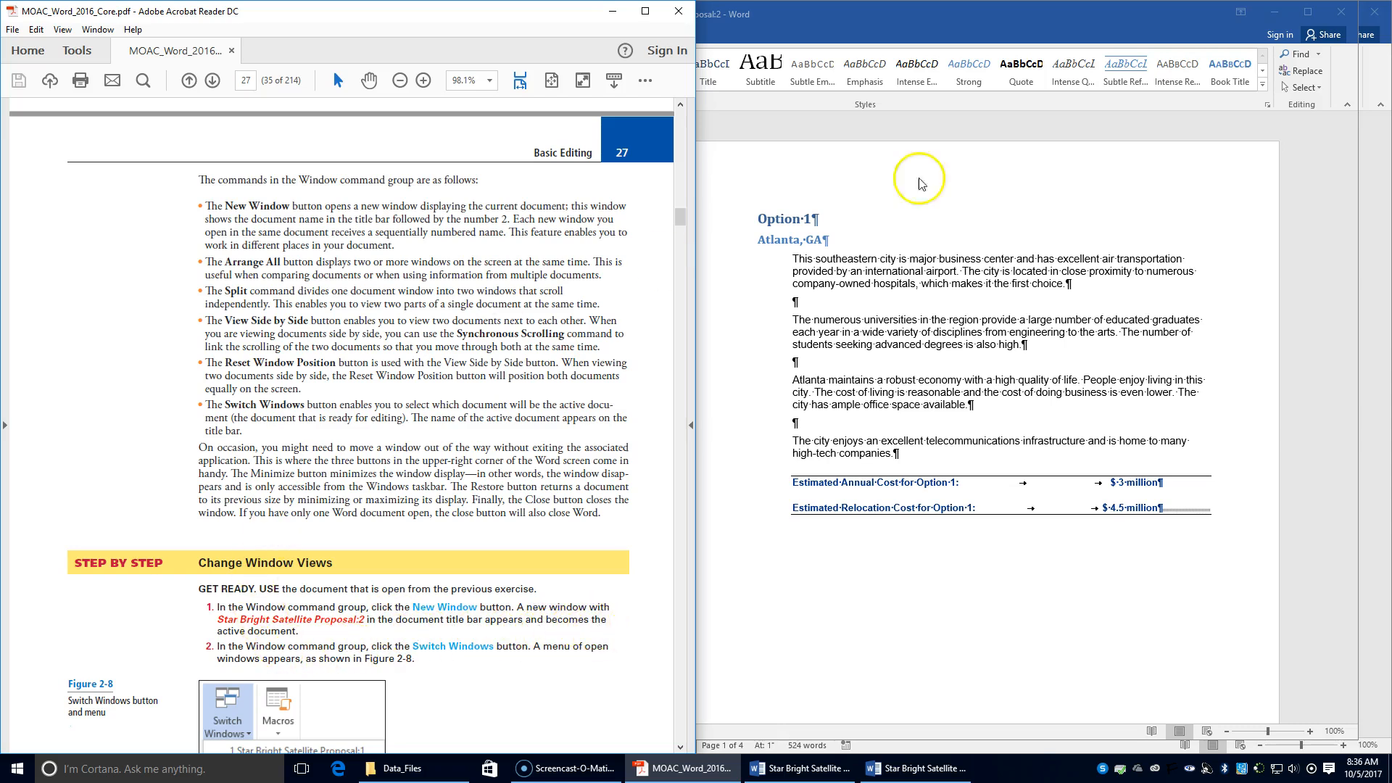
{"action": "left_click_drag", "start_coordinate": [519, 17], "coordinate": [738, 429]}
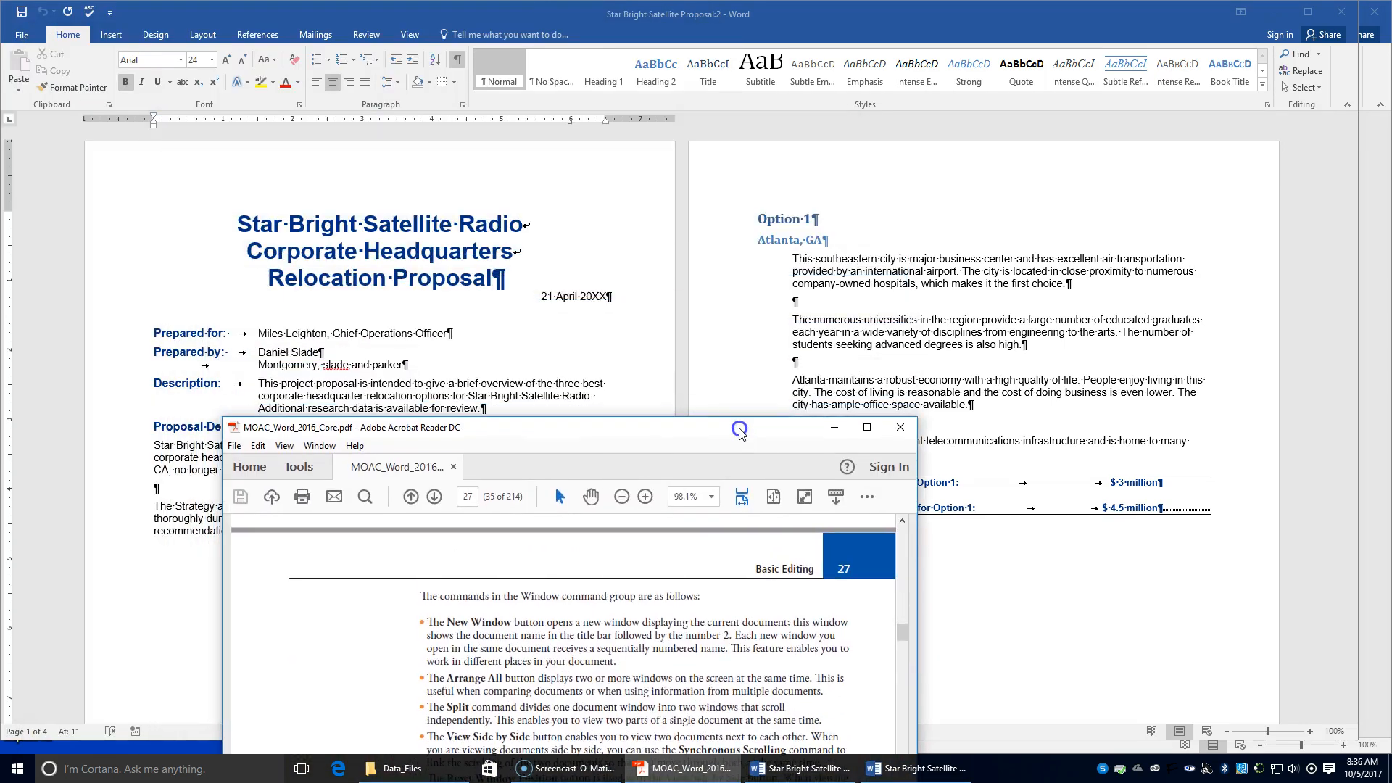
{"action": "left_click_drag", "start_coordinate": [721, 13], "coordinate": [275, 123]}
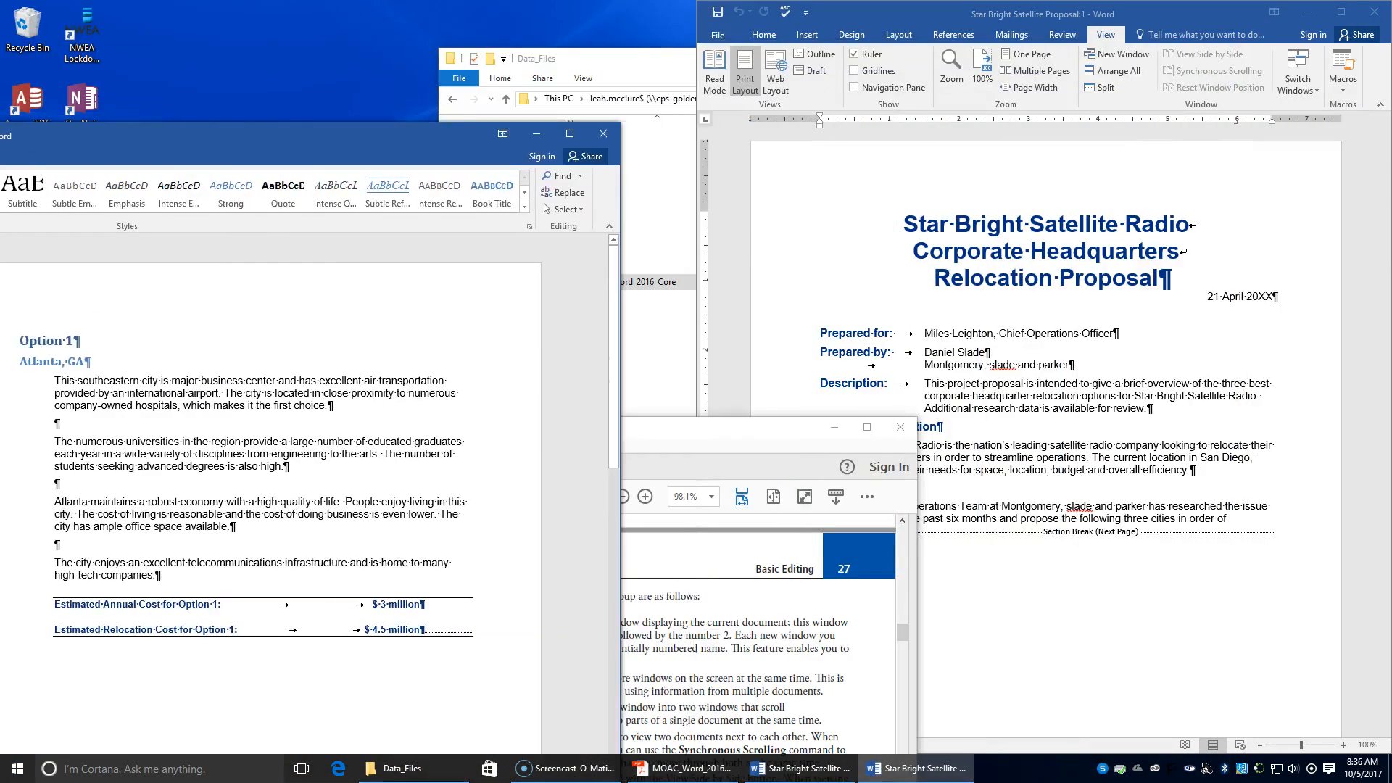
{"action": "key", "text": "super+Left"}
{"action": "left_click", "coordinate": [1112, 305]}
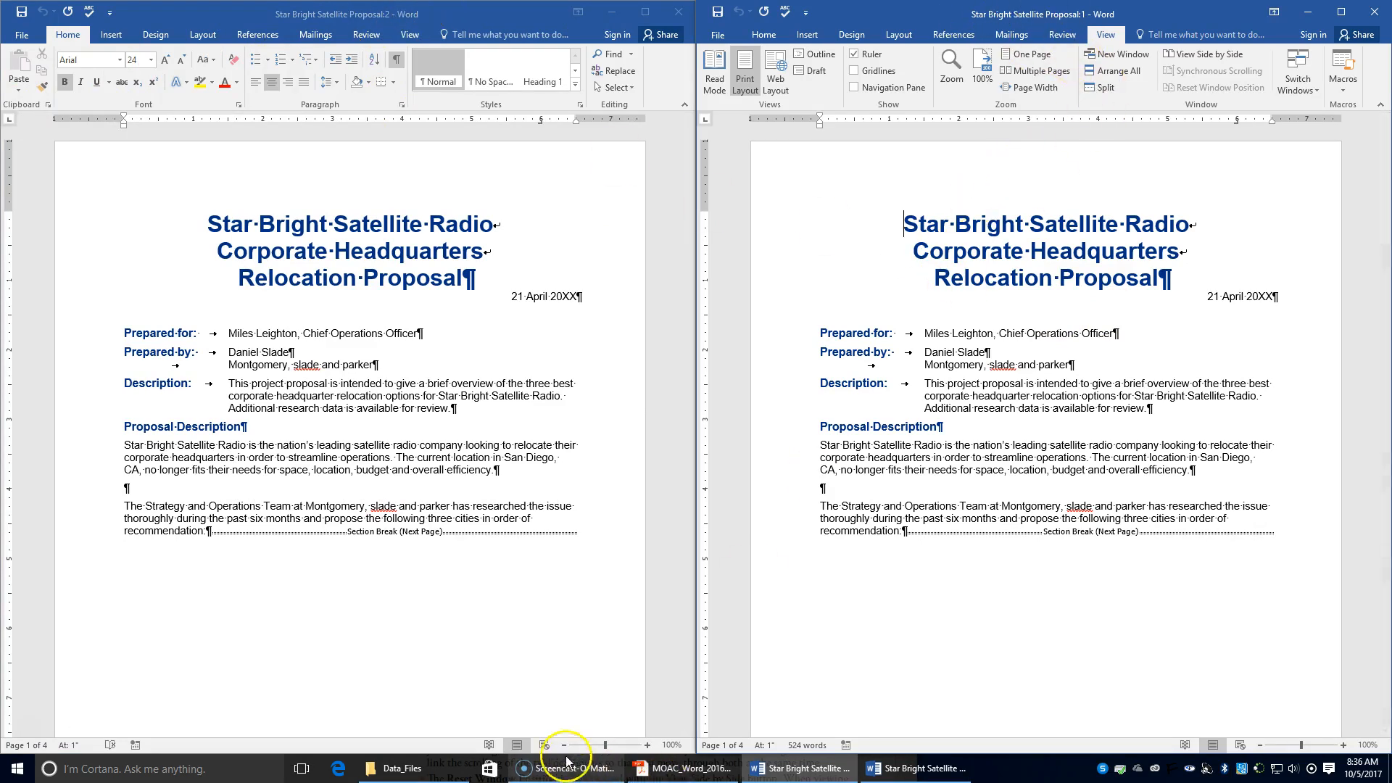
Bring the textbook PDF in front of both proposal windows, reposition it higher and show the Change Window Views instructions.
{"action": "left_click", "coordinate": [657, 769]}
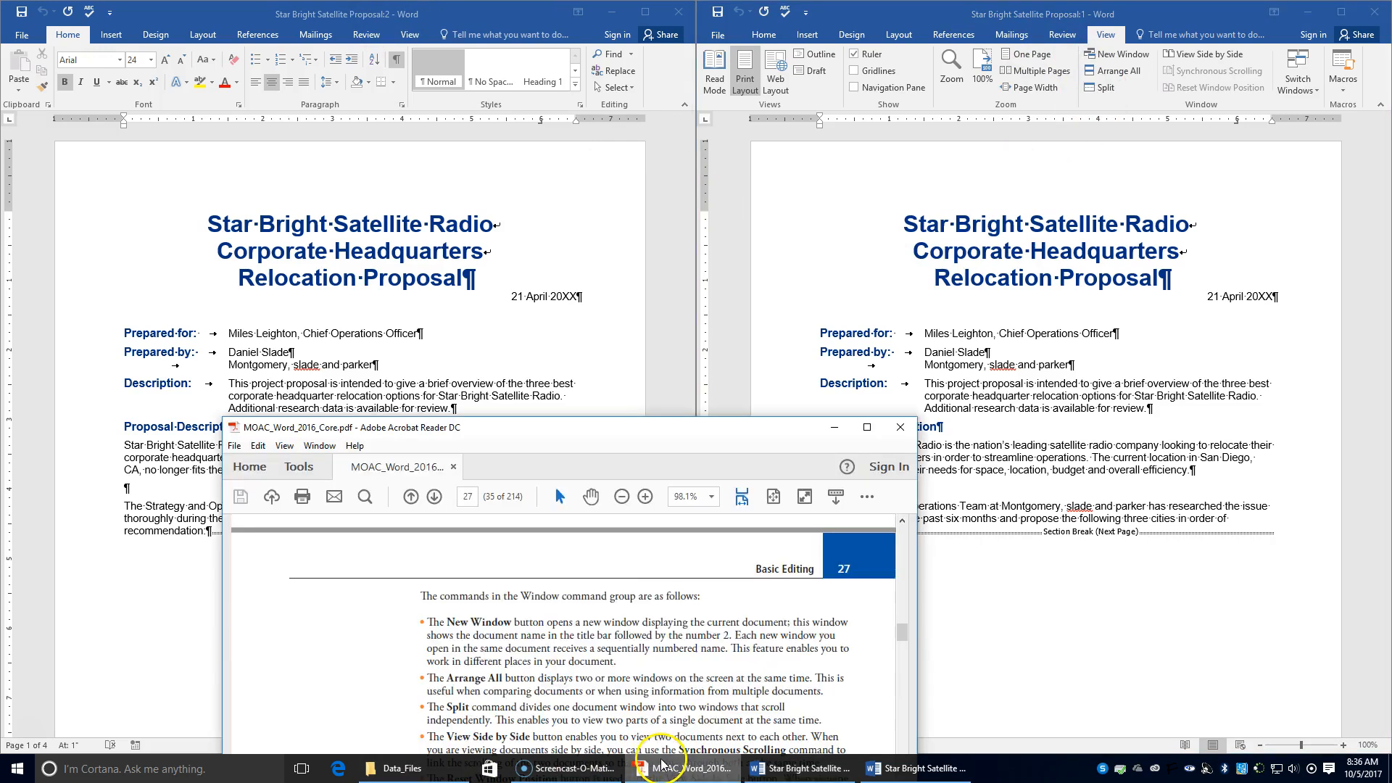
{"action": "left_click_drag", "start_coordinate": [547, 433], "coordinate": [555, 199]}
{"action": "scroll", "coordinate": [553, 605], "scroll_direction": "down", "scroll_amount": 1}
{"action": "scroll", "coordinate": [553, 606], "scroll_direction": "down", "scroll_amount": 2}
{"action": "scroll", "coordinate": [562, 540], "scroll_direction": "down", "scroll_amount": 1}
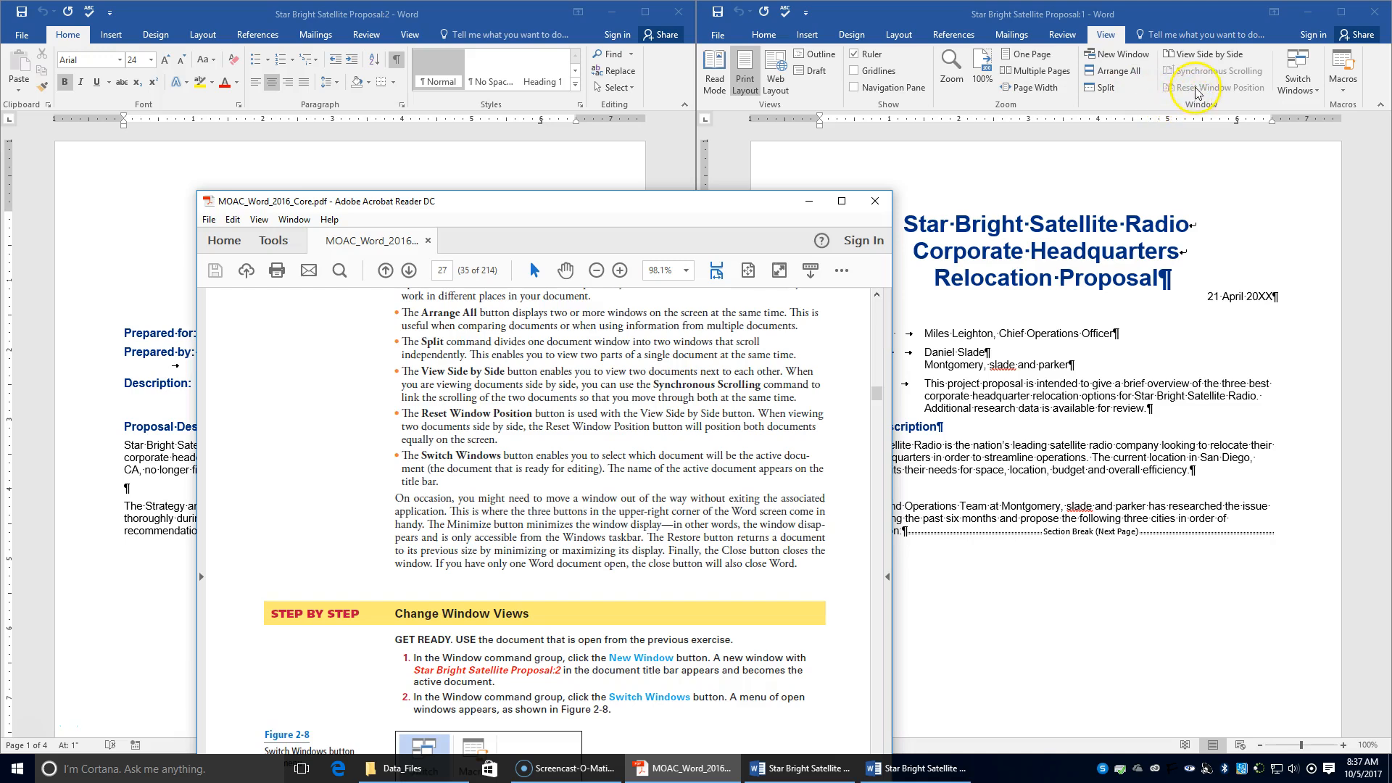
Check the textbook's Switch Windows instructions and make Star Bright Satellite Proposal:2 the active window using Switch Windows.
{"action": "left_click", "coordinate": [1252, 96]}
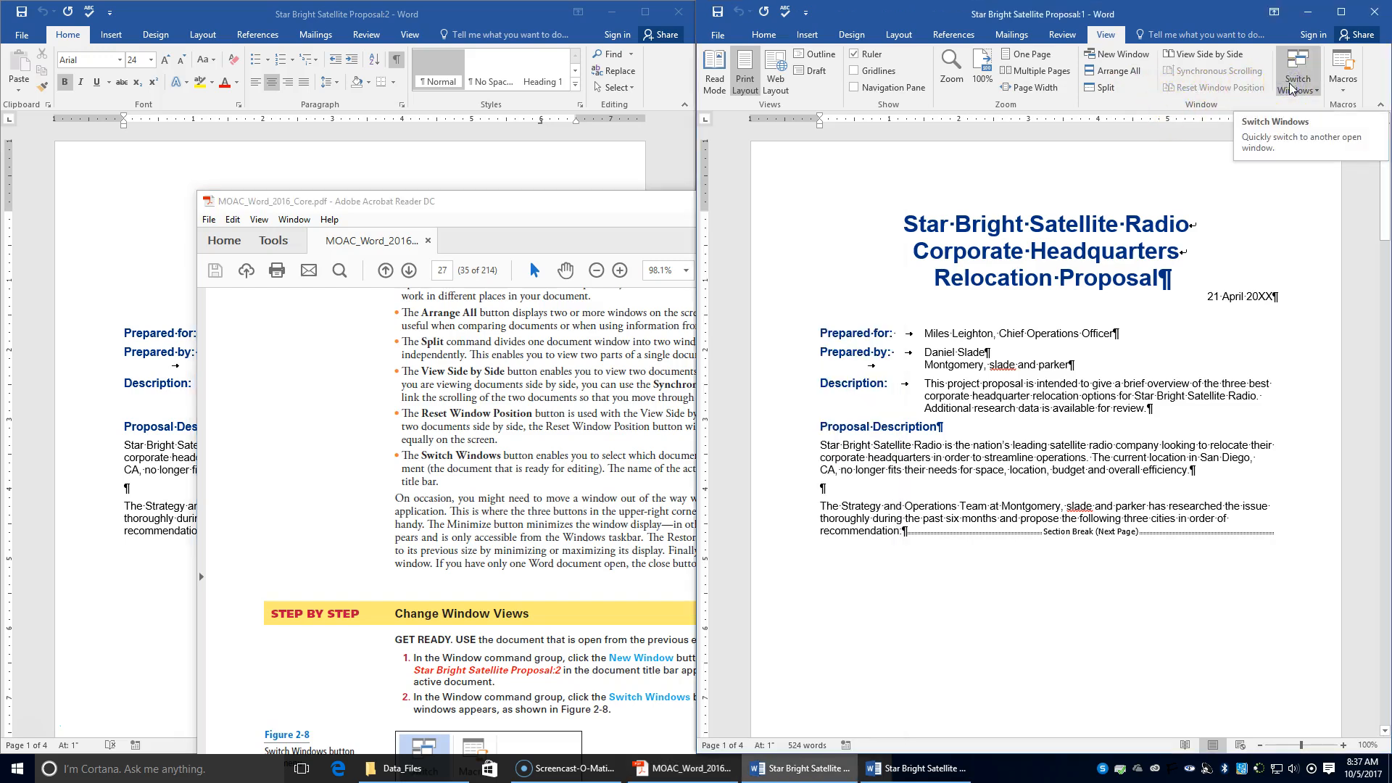
{"action": "left_click", "coordinate": [549, 499]}
{"action": "scroll", "coordinate": [551, 507], "scroll_direction": "down", "scroll_amount": 2}
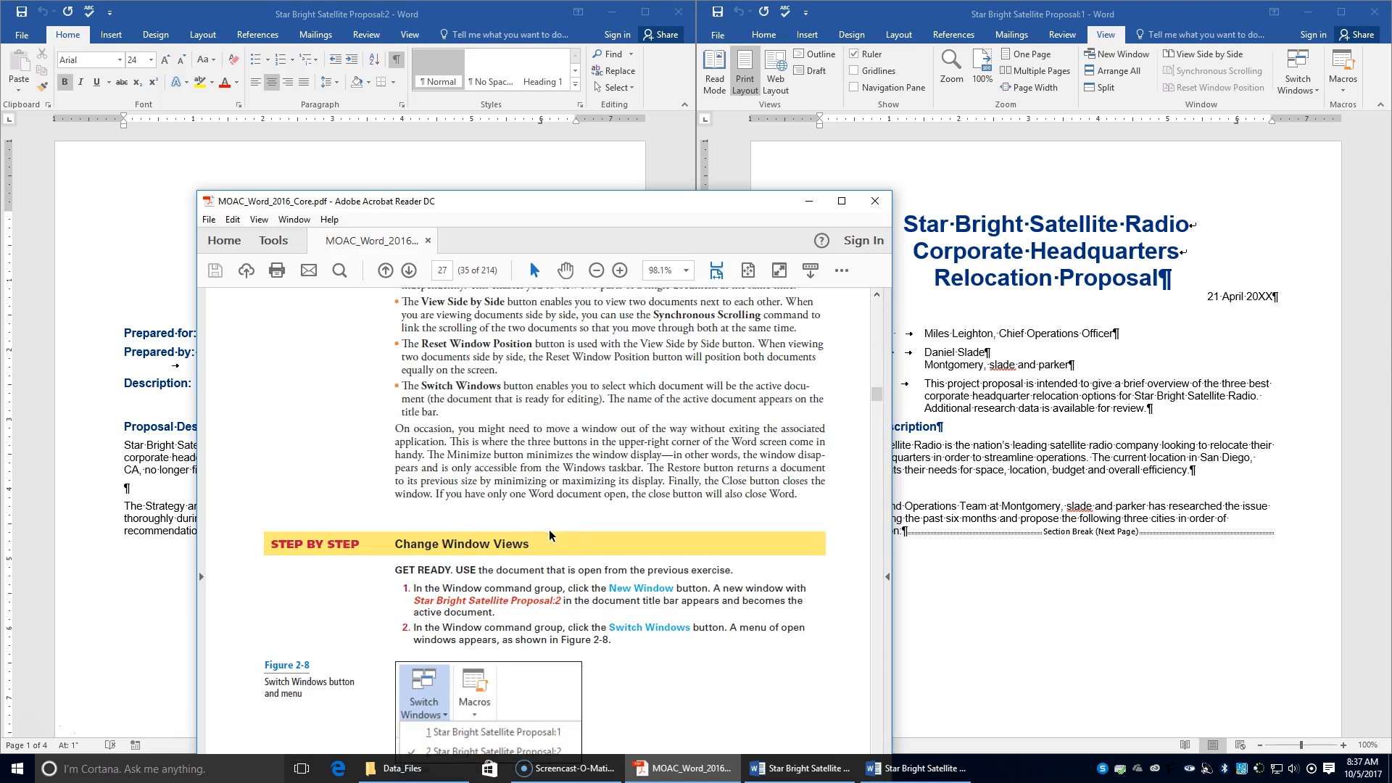
{"action": "scroll", "coordinate": [548, 536], "scroll_direction": "down", "scroll_amount": 2}
{"action": "scroll", "coordinate": [546, 539], "scroll_direction": "down", "scroll_amount": 3}
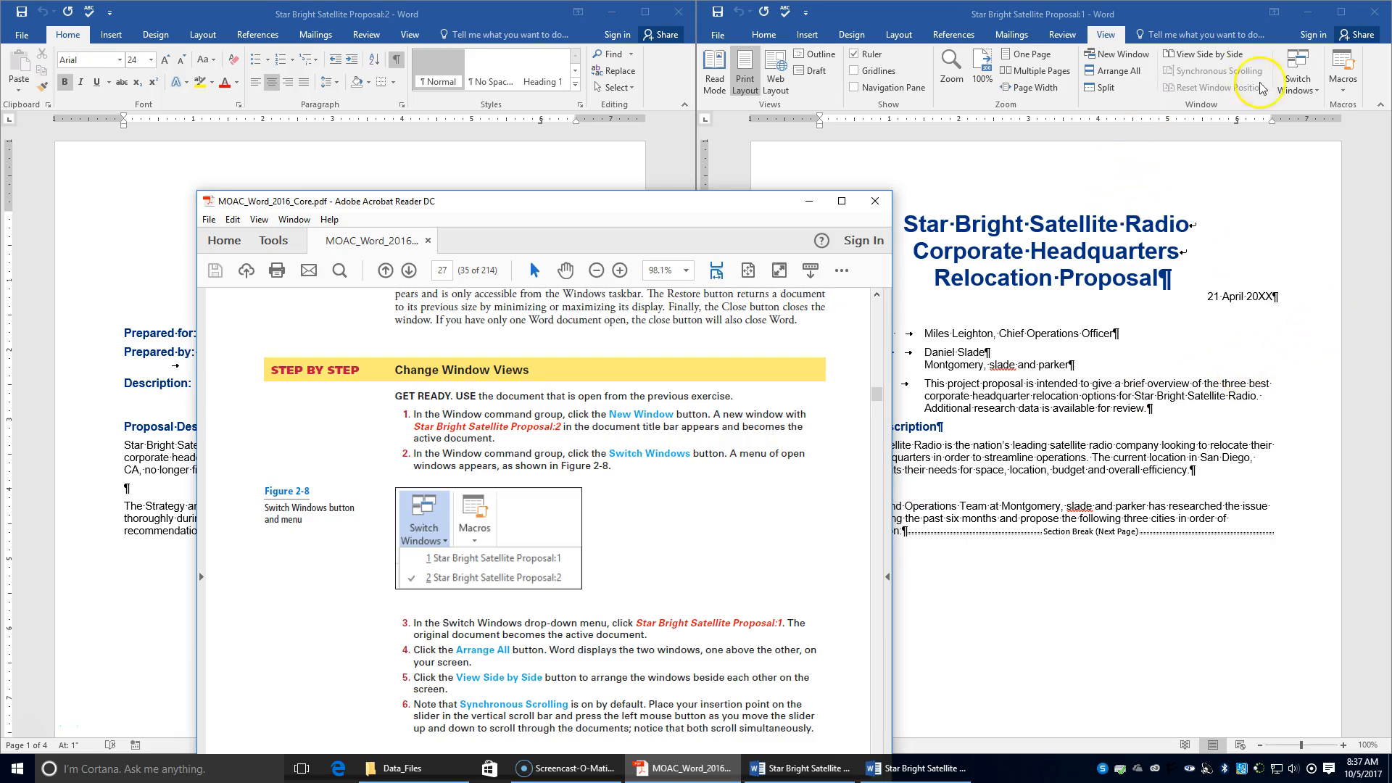
{"action": "left_click", "coordinate": [1298, 81]}
{"action": "left_click", "coordinate": [1297, 87]}
{"action": "left_click", "coordinate": [1298, 87]}
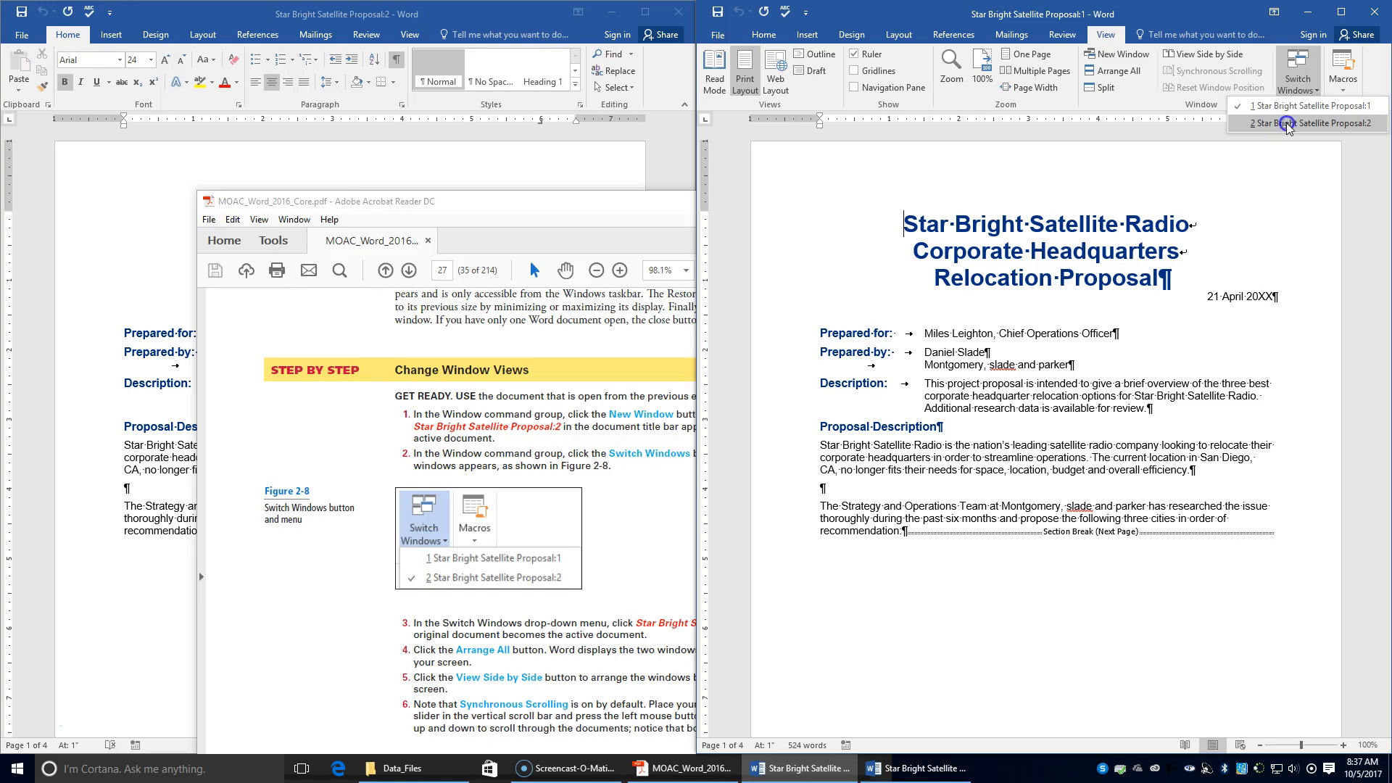
{"action": "left_click", "coordinate": [1287, 123]}
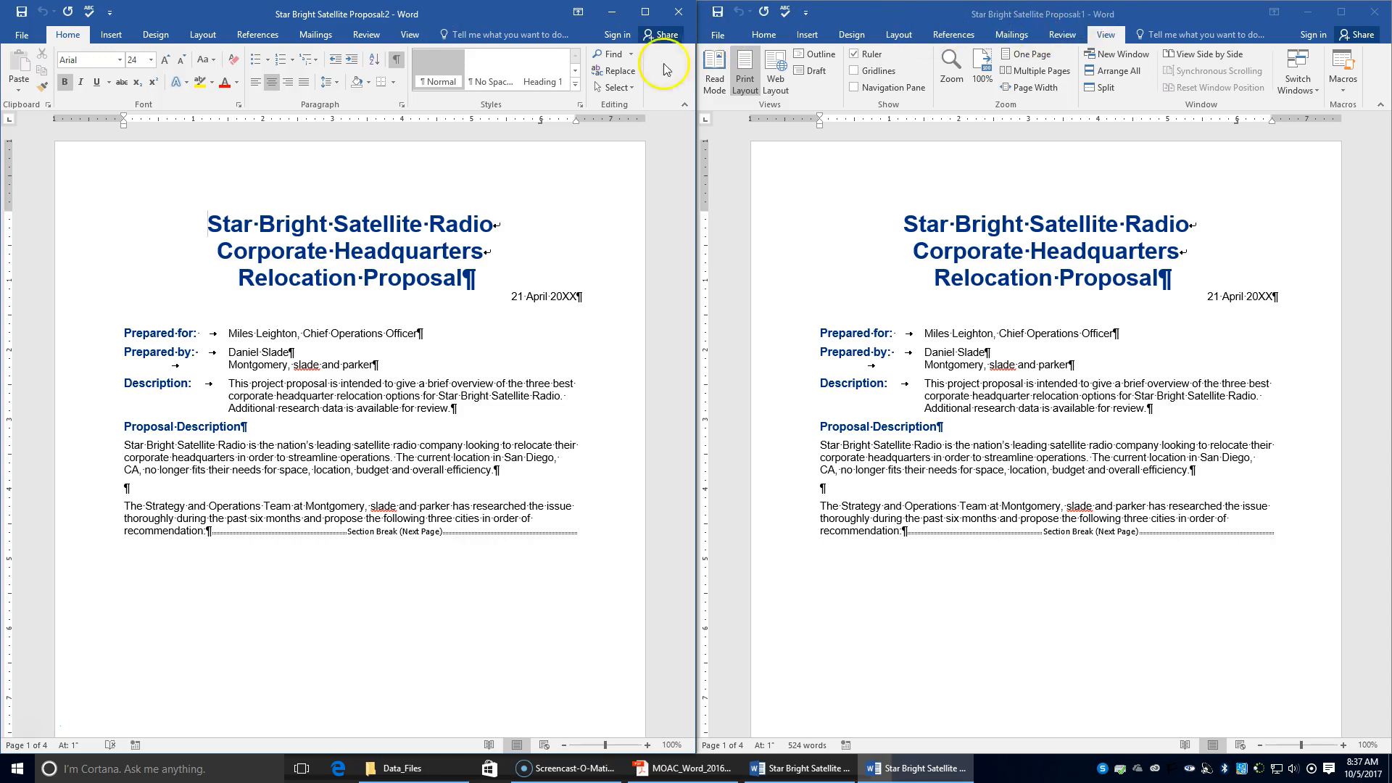
Consult the textbook's next Change Window Views steps and arrange all the open proposal windows one above the other.
{"action": "left_click", "coordinate": [707, 769]}
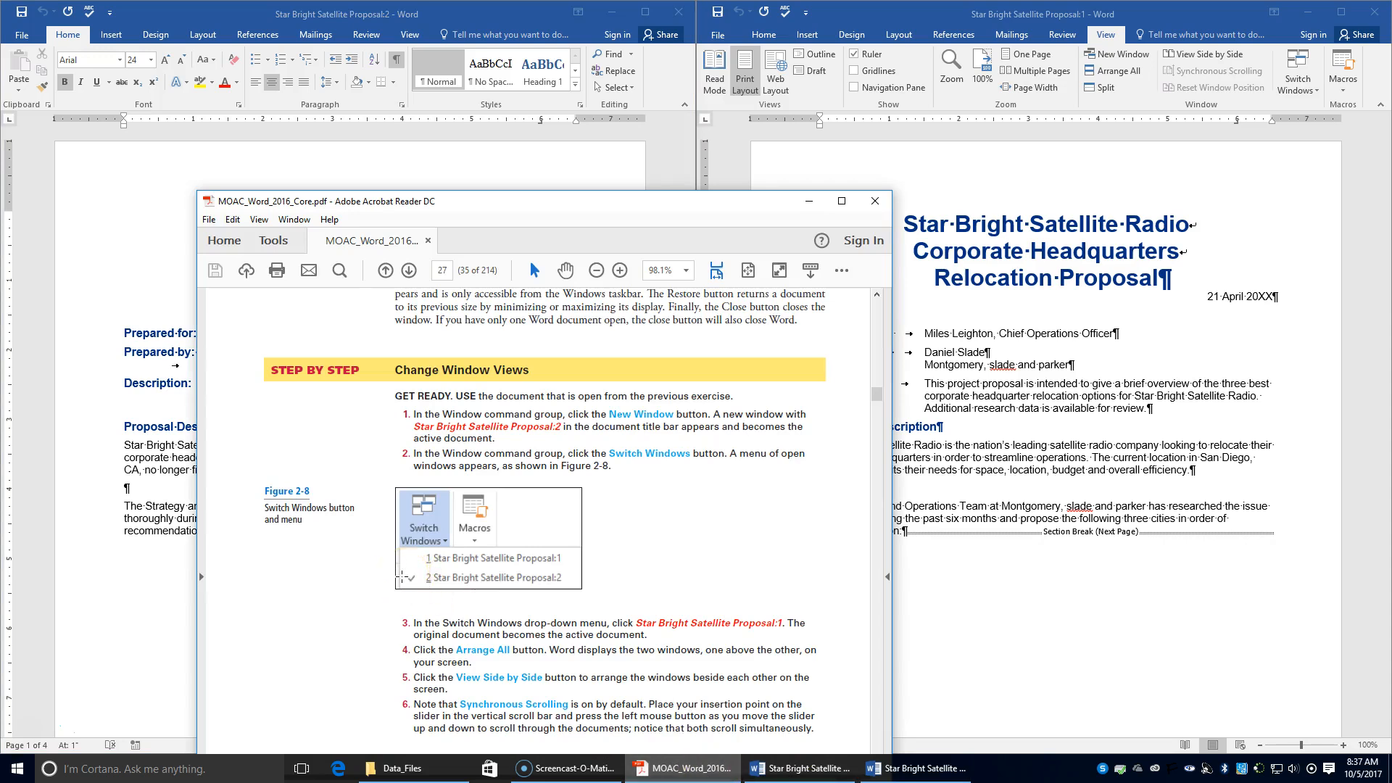
{"action": "scroll", "coordinate": [401, 578], "scroll_direction": "down", "scroll_amount": 1}
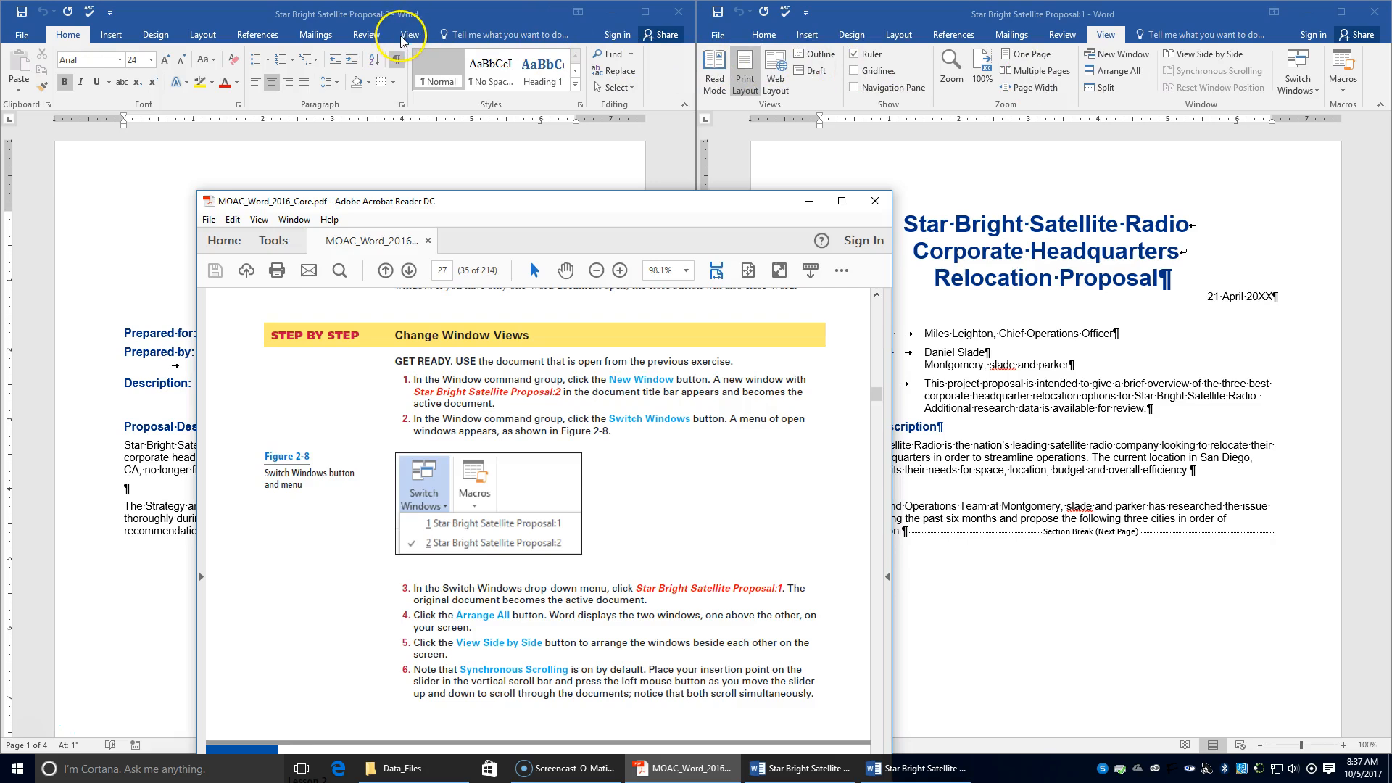
{"action": "left_click", "coordinate": [1103, 78]}
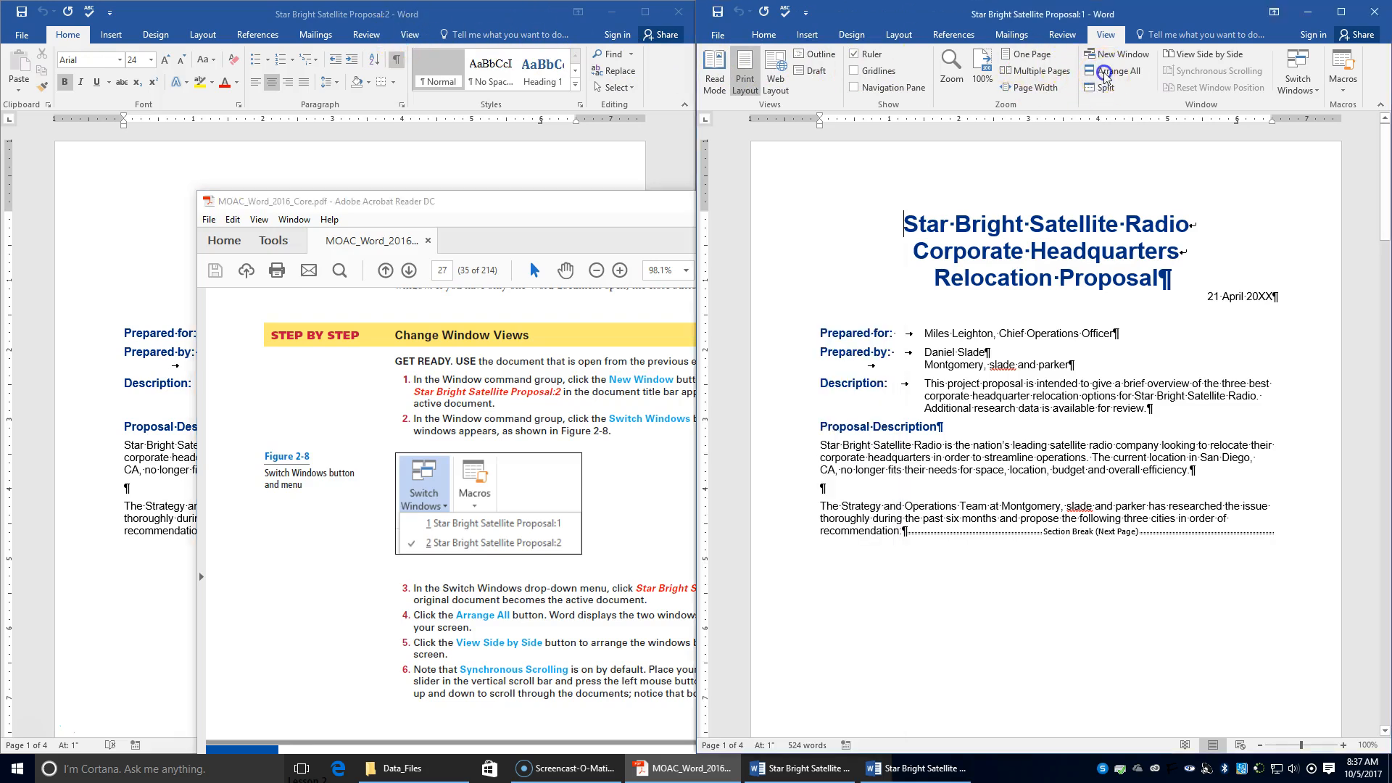
{"action": "left_click", "coordinate": [1105, 76]}
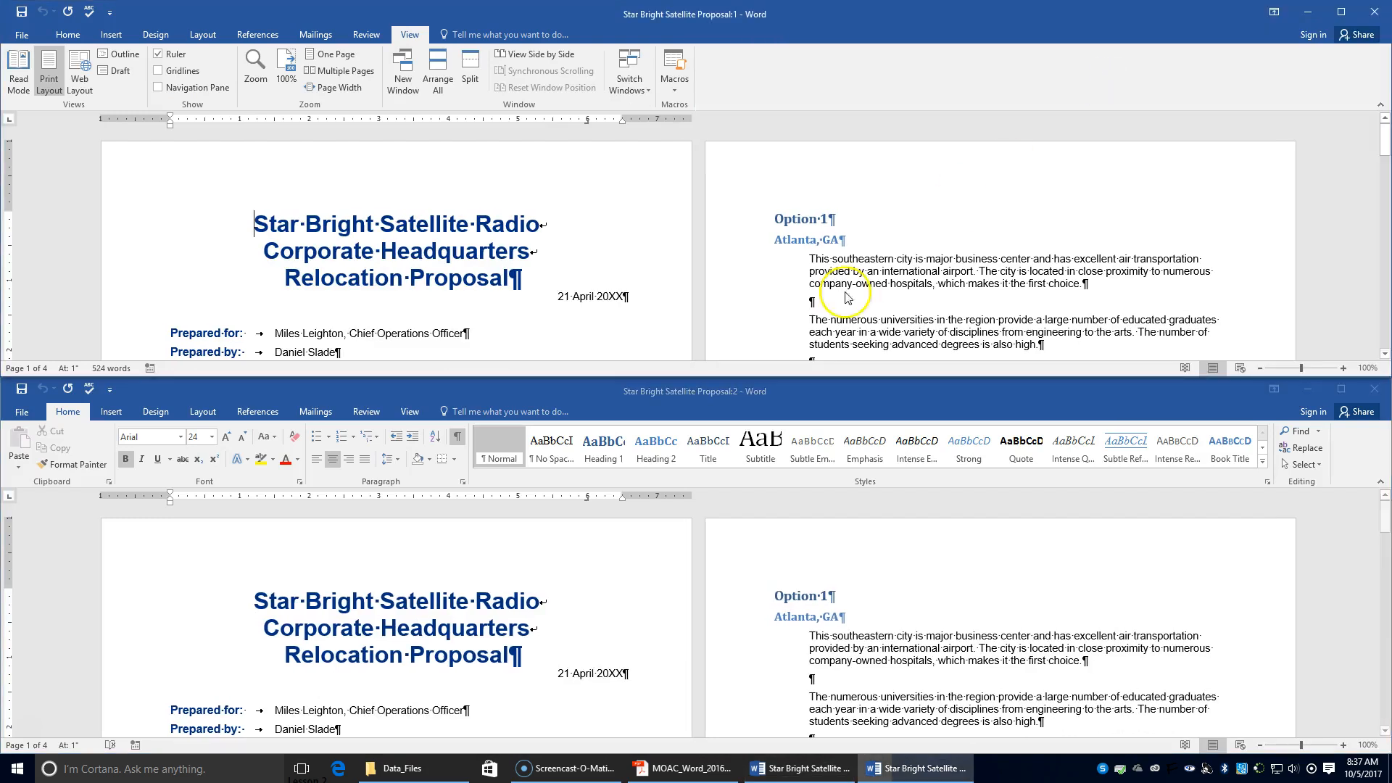
Bring the textbook PDF to the front for the next instruction and set the two proposal windows to View Side by Side.
{"action": "left_click", "coordinate": [440, 777]}
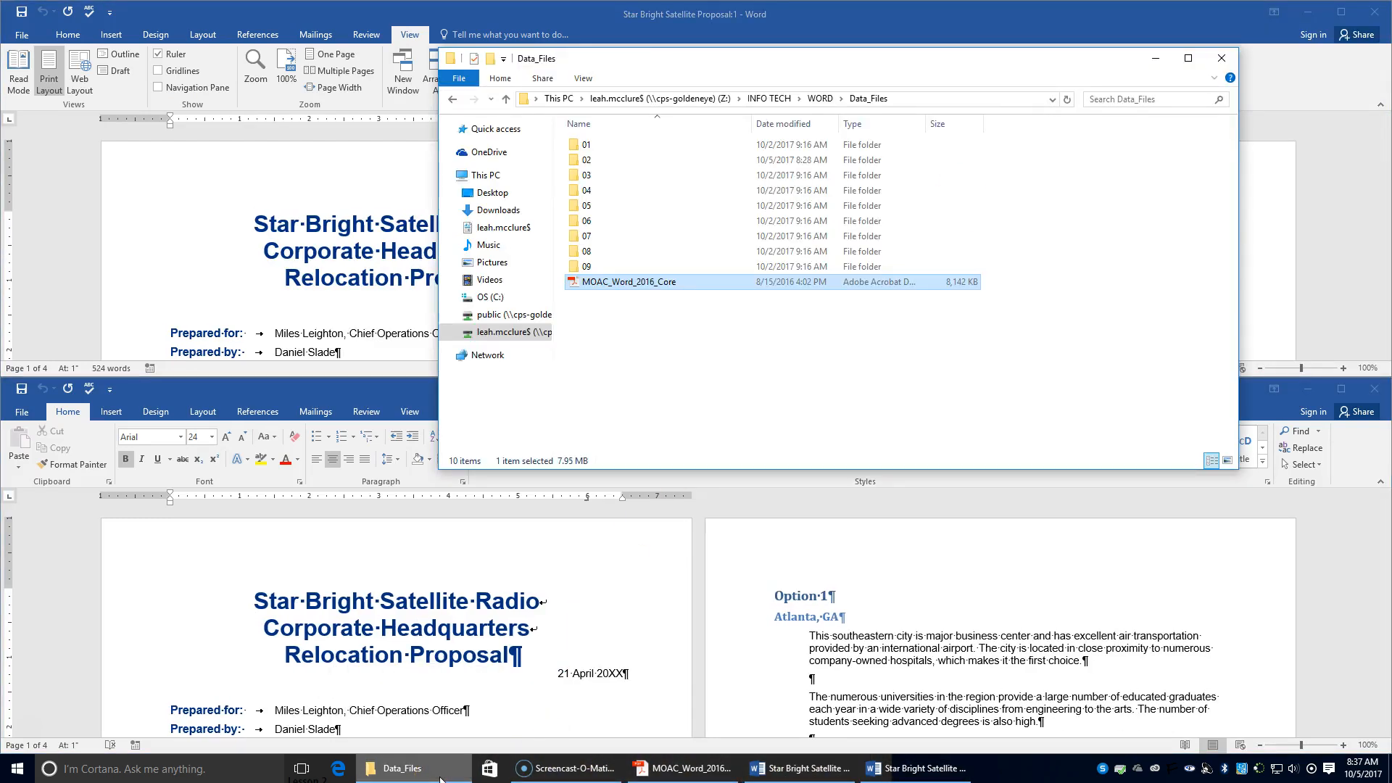
{"action": "left_click", "coordinate": [440, 778]}
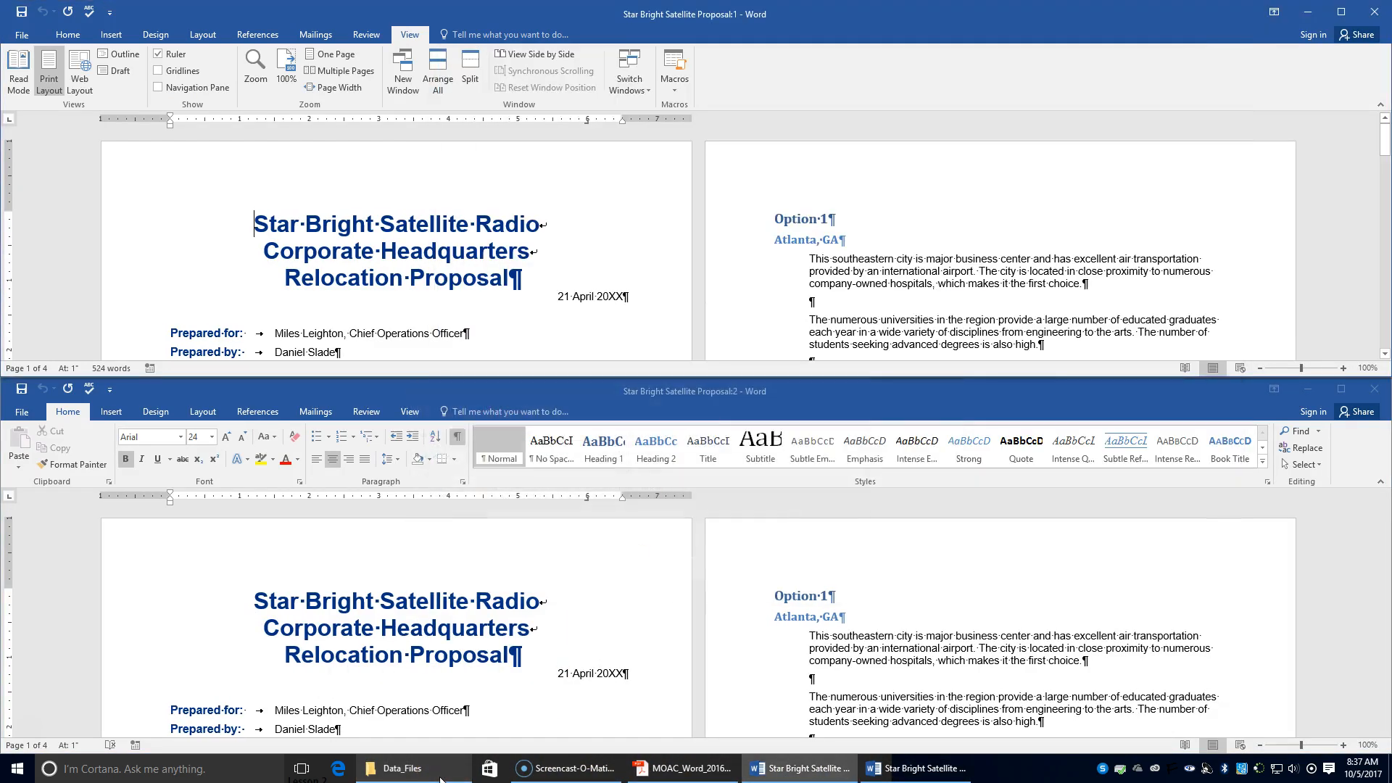
{"action": "left_click", "coordinate": [674, 767]}
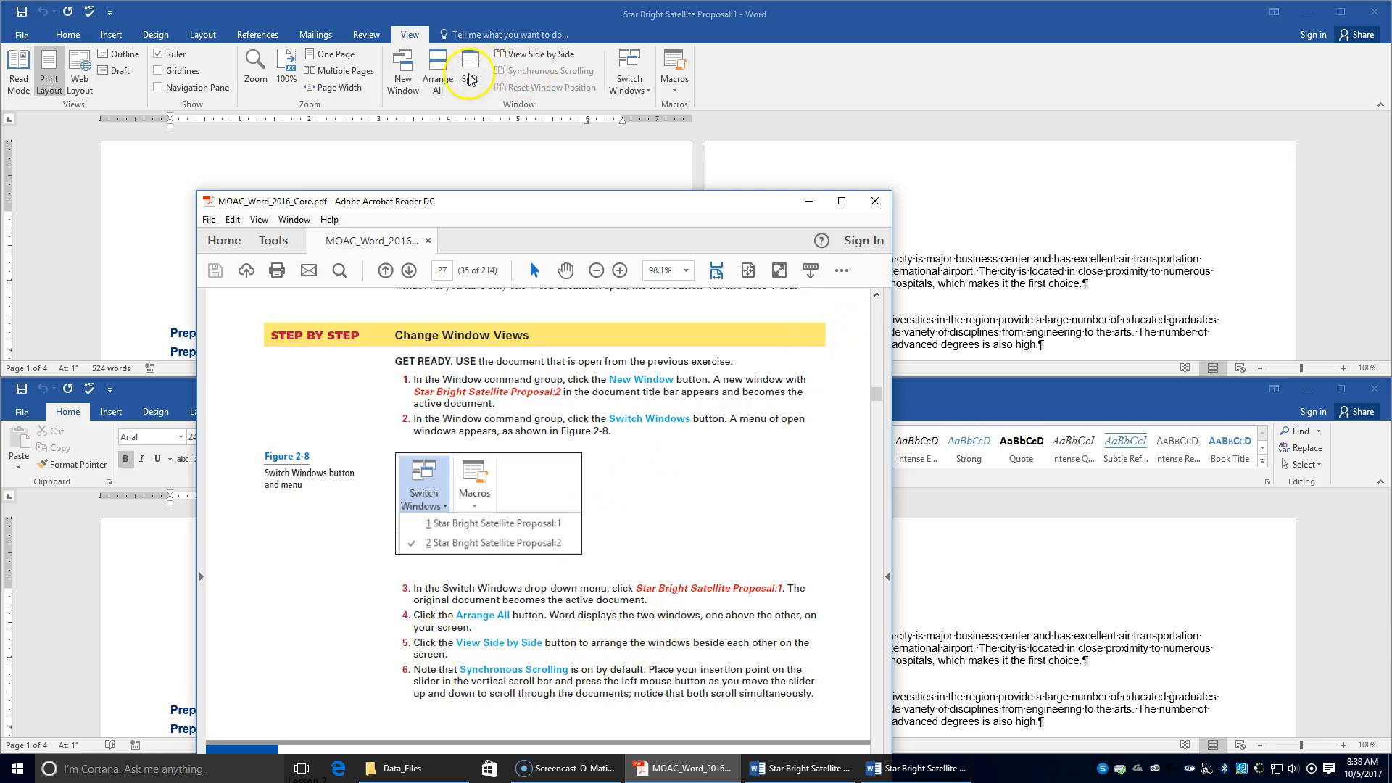
{"action": "left_click", "coordinate": [535, 58]}
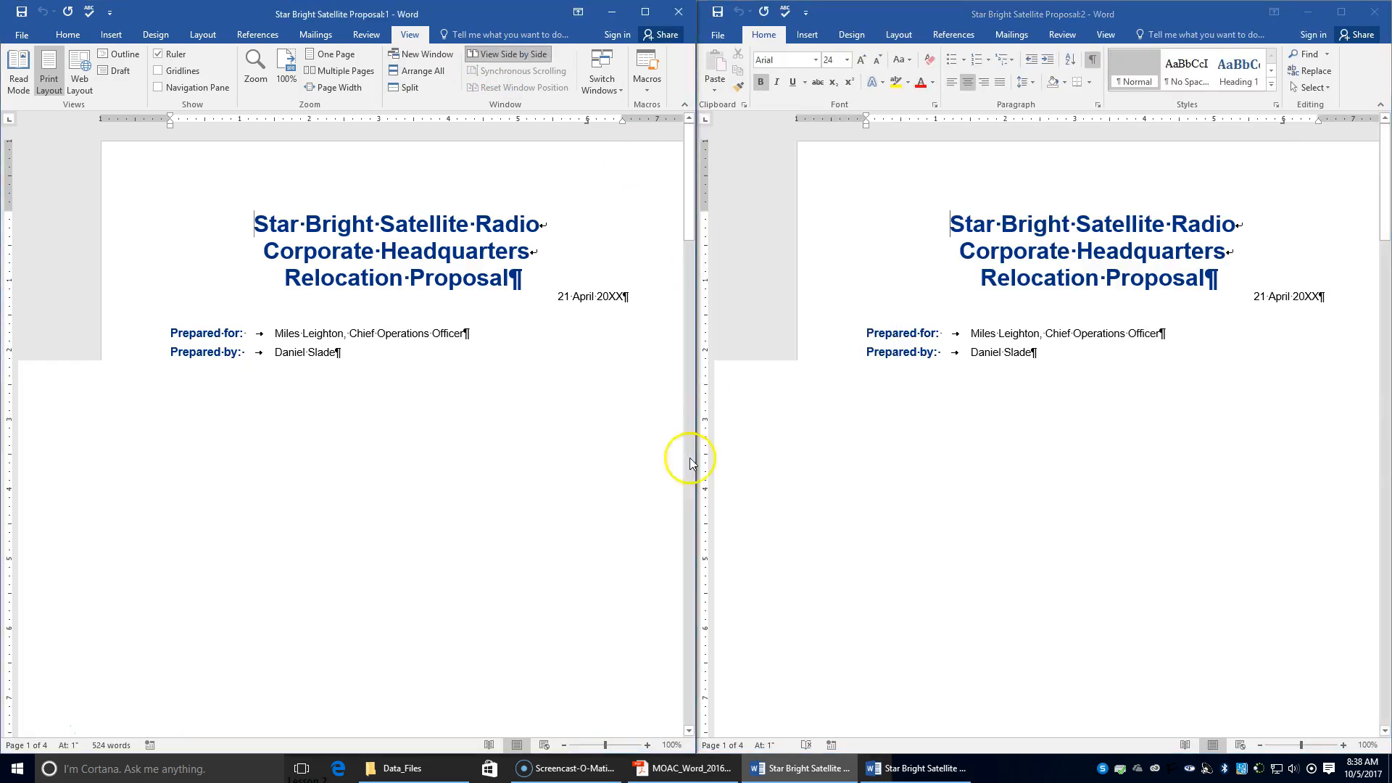
Read the textbook's Synchronous Scrolling instruction and scroll both side-by-side proposal windows together.
{"action": "left_click", "coordinate": [673, 768]}
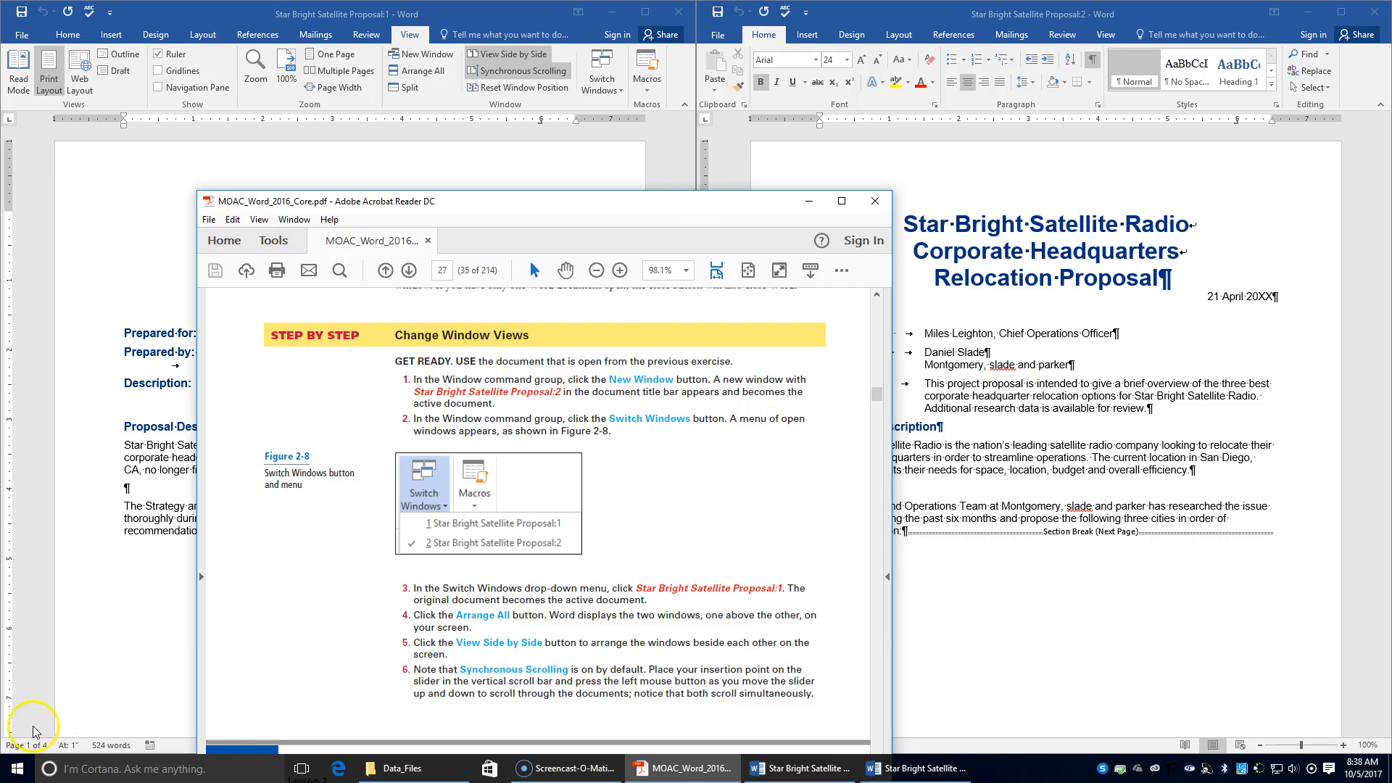
{"action": "left_click", "coordinate": [874, 155]}
{"action": "mouse_move", "coordinate": [1386, 138]}
{"action": "left_mouse_down"}
{"action": "mouse_move", "coordinate": [1387, 464]}
{"action": "mouse_move", "coordinate": [1386, 127]}
{"action": "left_mouse_up"}
Show textbook steps 7 and 8, make Star Bright Satellite Proposal:2 active and turn off Synchronous Scrolling.
{"action": "left_click", "coordinate": [617, 660]}
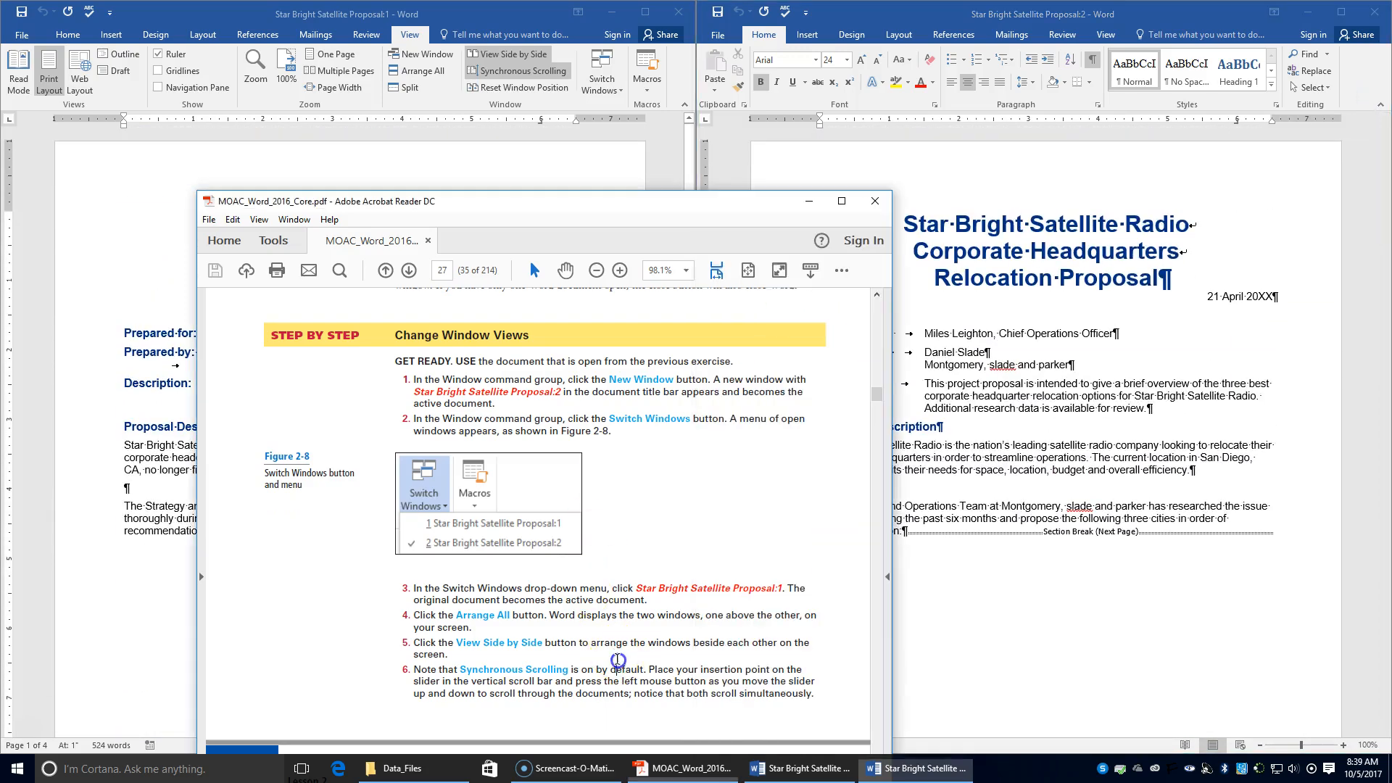
{"action": "scroll", "coordinate": [545, 548], "scroll_direction": "down", "scroll_amount": 3}
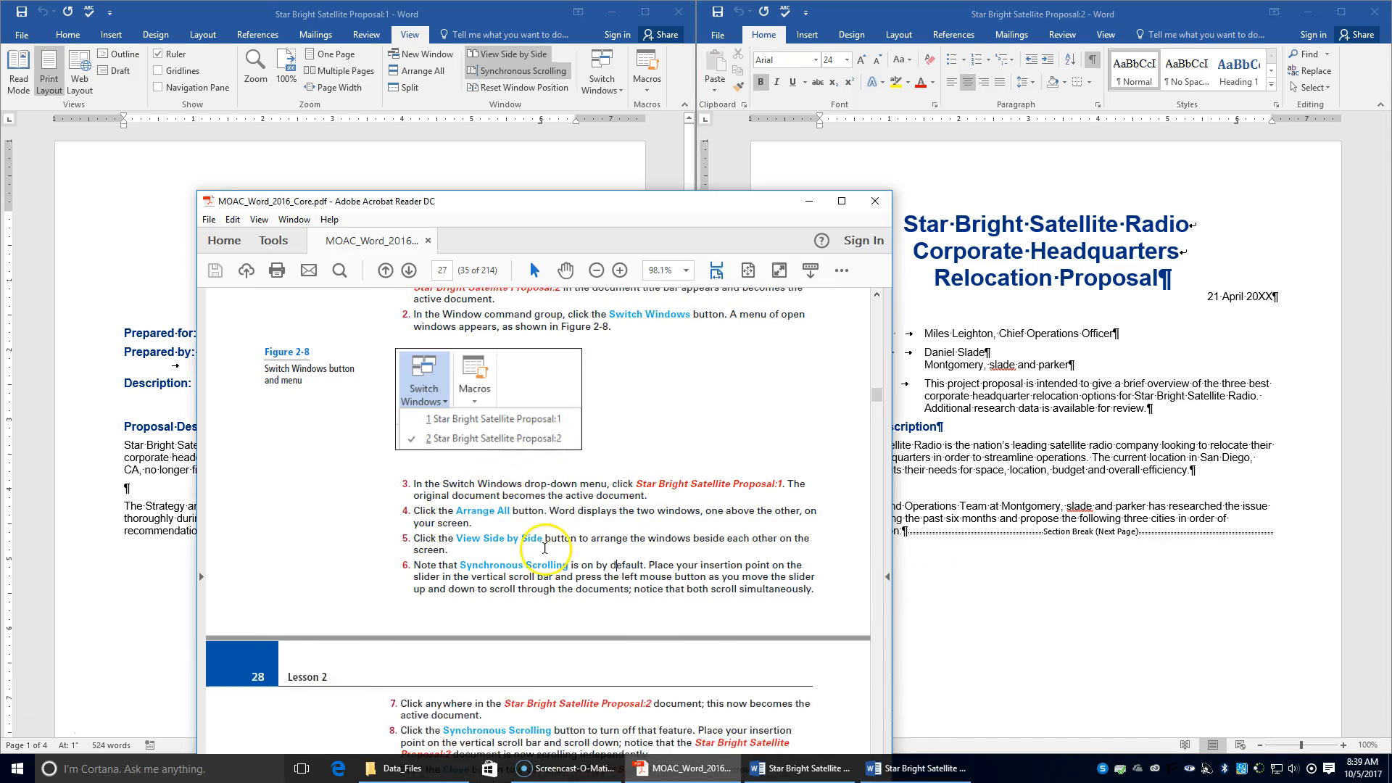
{"action": "scroll", "coordinate": [545, 548], "scroll_direction": "down", "scroll_amount": 1}
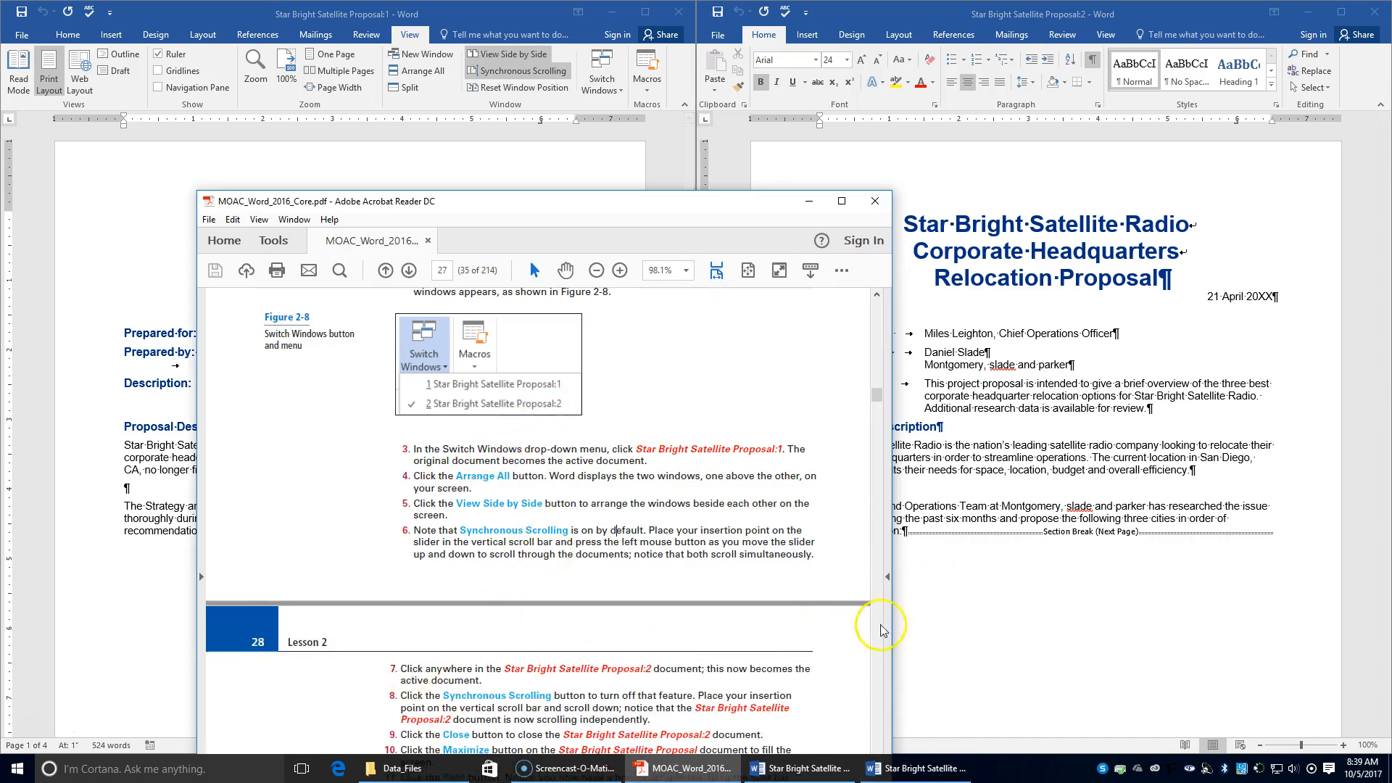
{"action": "left_click", "coordinate": [1064, 297]}
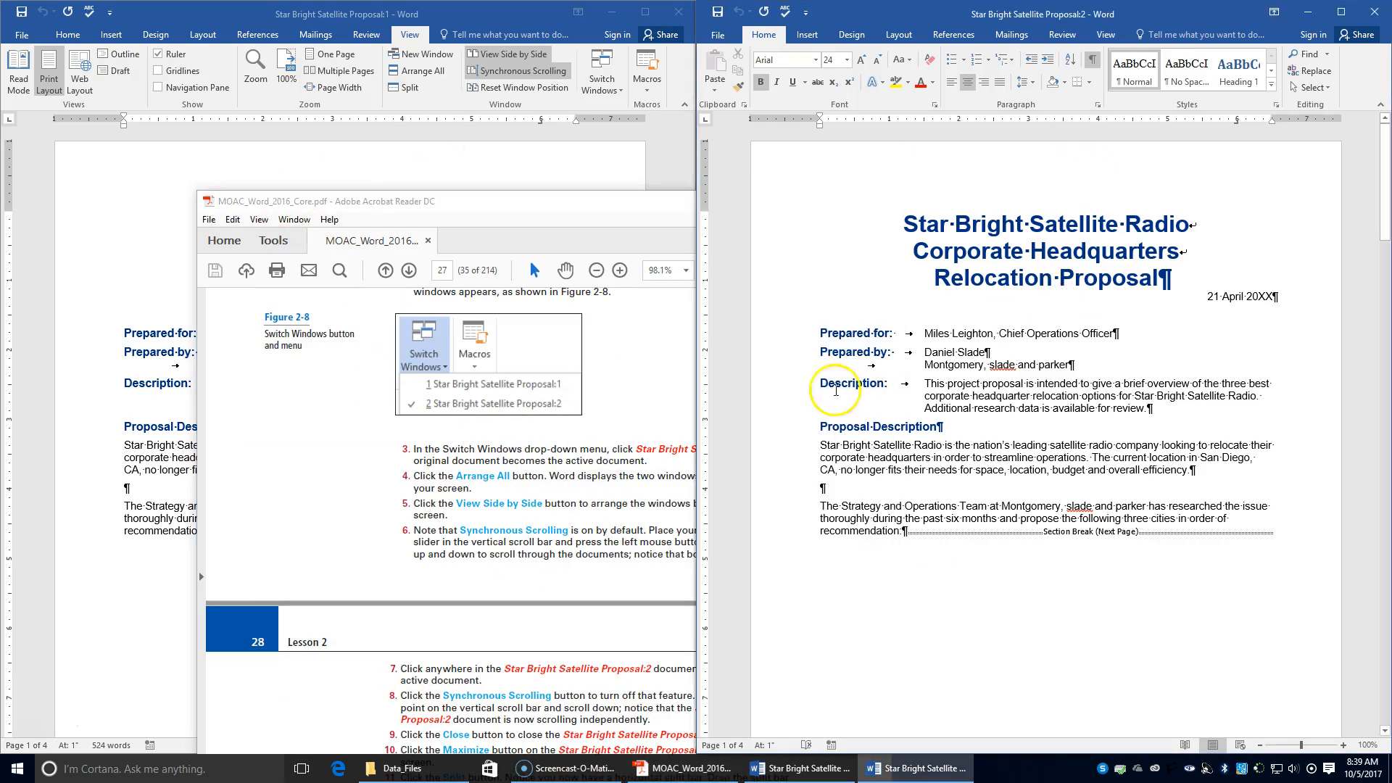
{"action": "scroll", "coordinate": [441, 709], "scroll_direction": "down", "scroll_amount": 1}
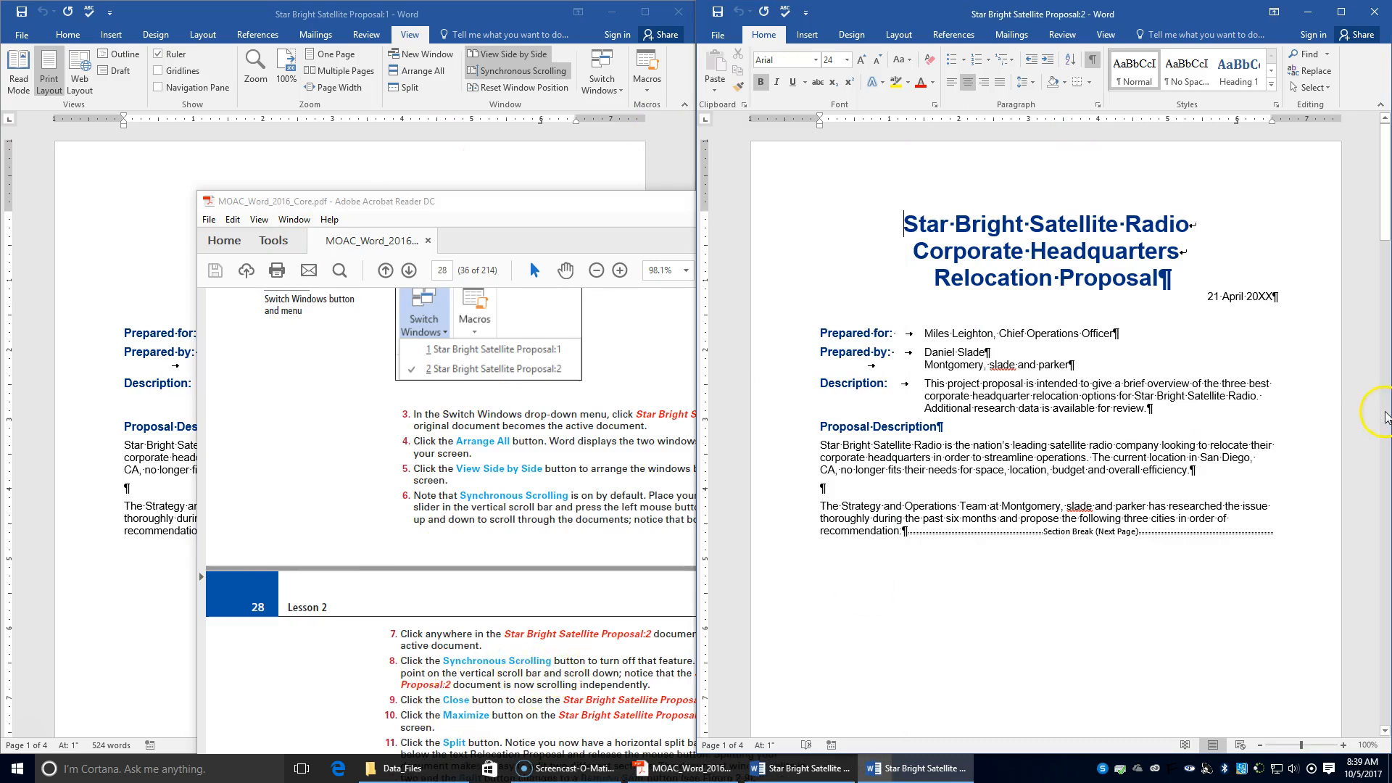
{"action": "left_click", "coordinate": [1101, 34]}
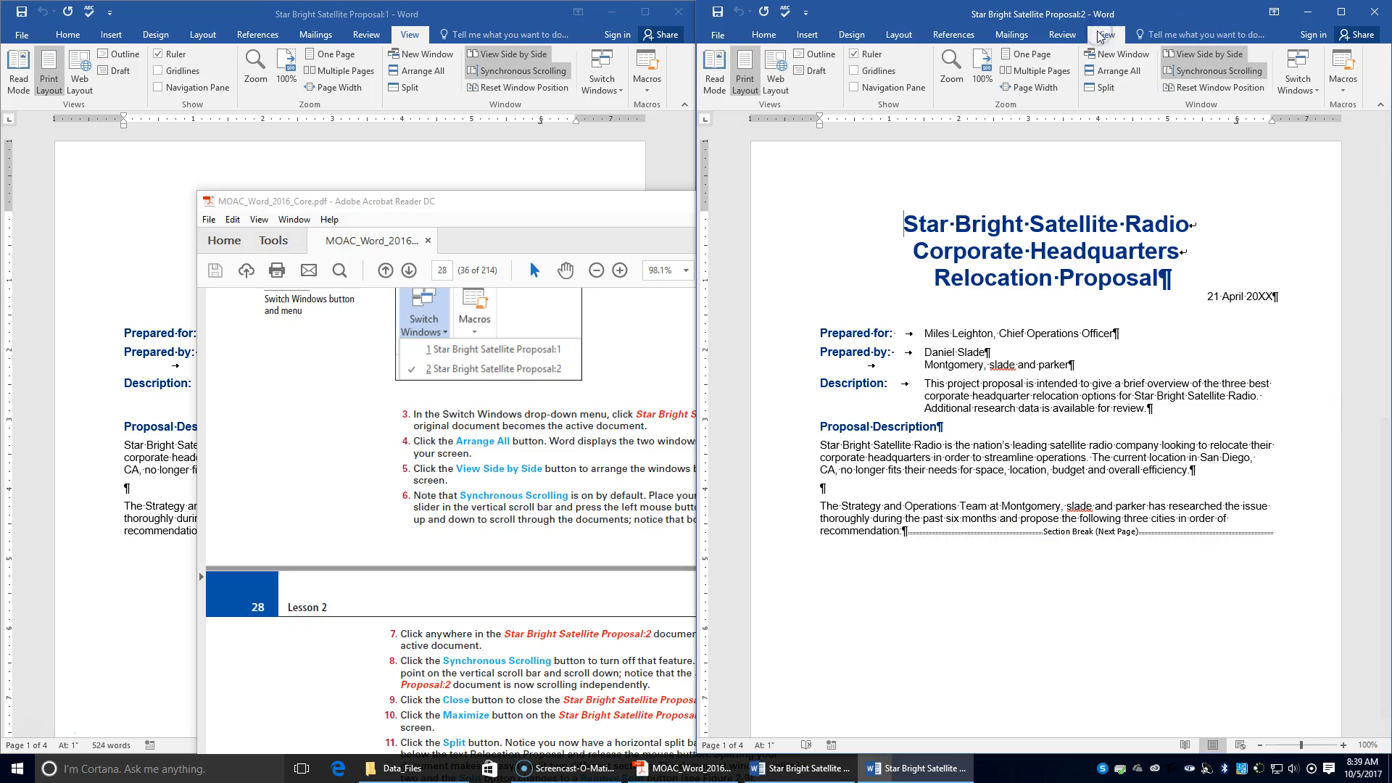
{"action": "left_click", "coordinate": [1218, 70]}
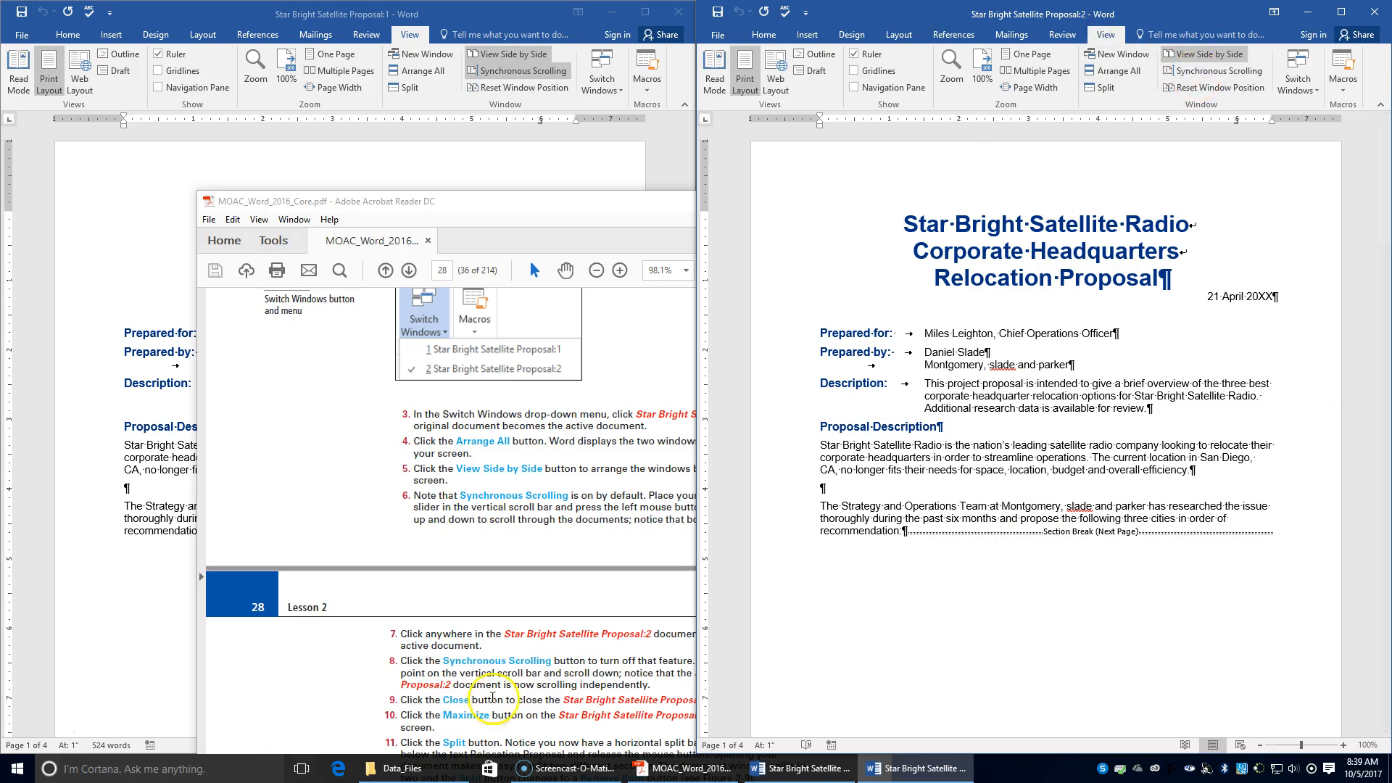
Recheck textbook step 8 and scroll Star Bright Satellite Proposal:2 independently of the other window.
{"action": "left_click", "coordinate": [567, 686]}
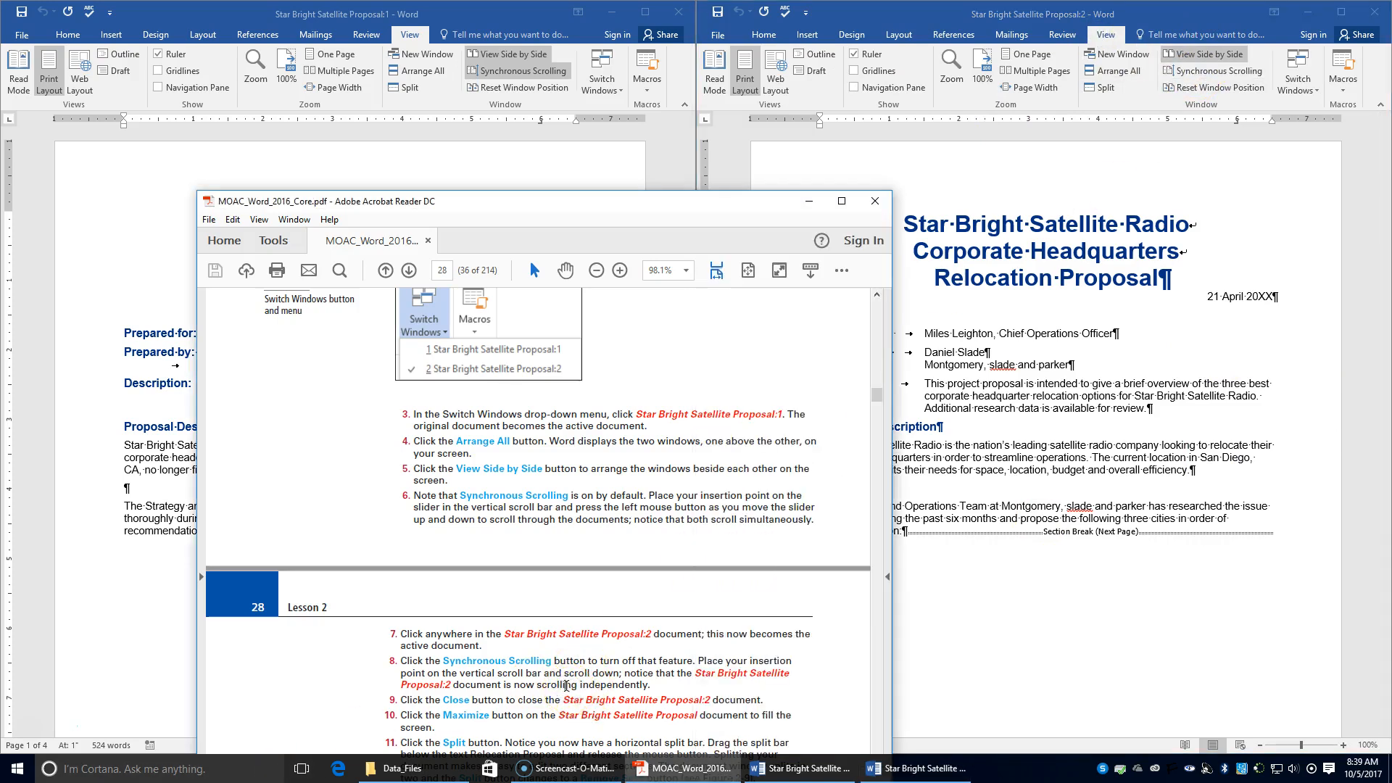
{"action": "left_click", "coordinate": [1318, 227]}
{"action": "mouse_move", "coordinate": [1385, 169]}
{"action": "left_mouse_down"}
{"action": "mouse_move", "coordinate": [1386, 665]}
{"action": "mouse_move", "coordinate": [1383, 161]}
{"action": "left_mouse_up"}
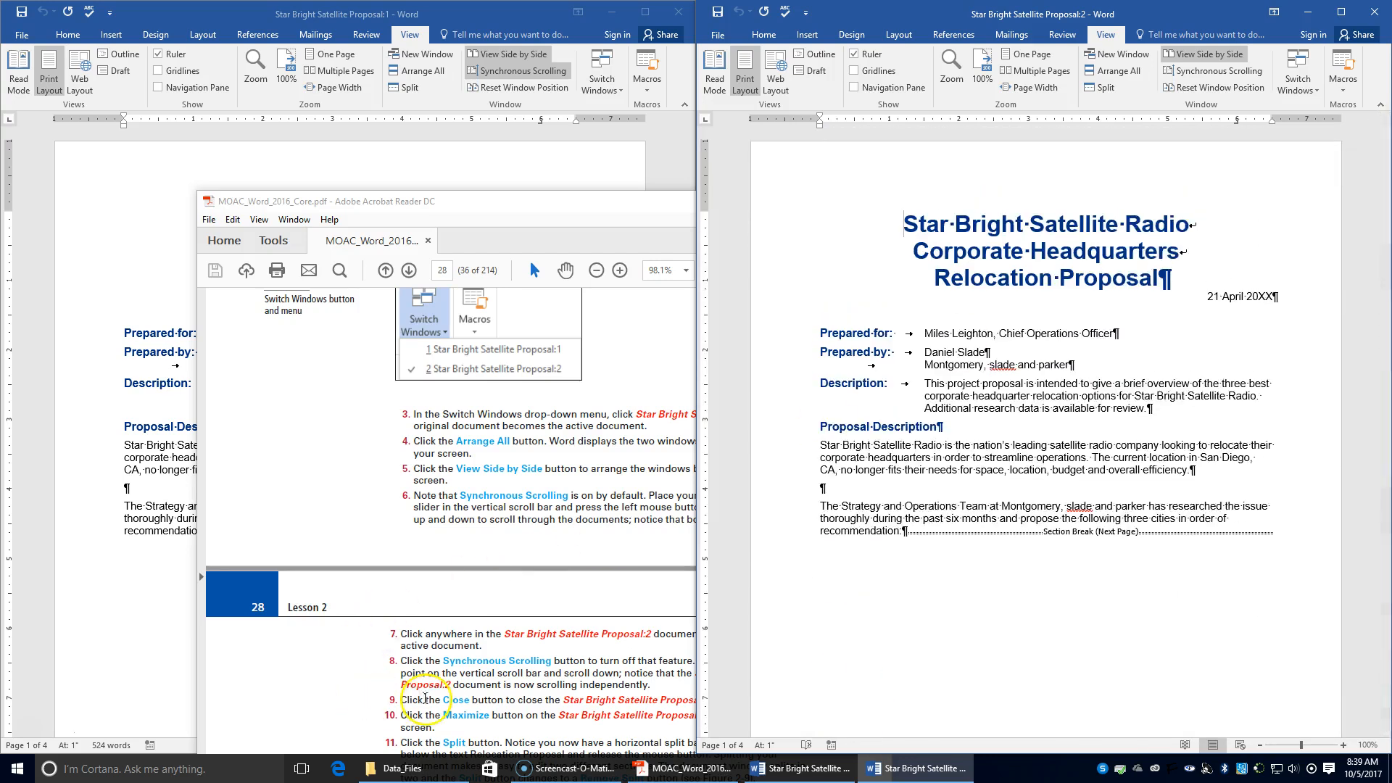
Check textbook step 9 and close the Star Bright Satellite Proposal:2 window.
{"action": "left_click", "coordinate": [514, 680]}
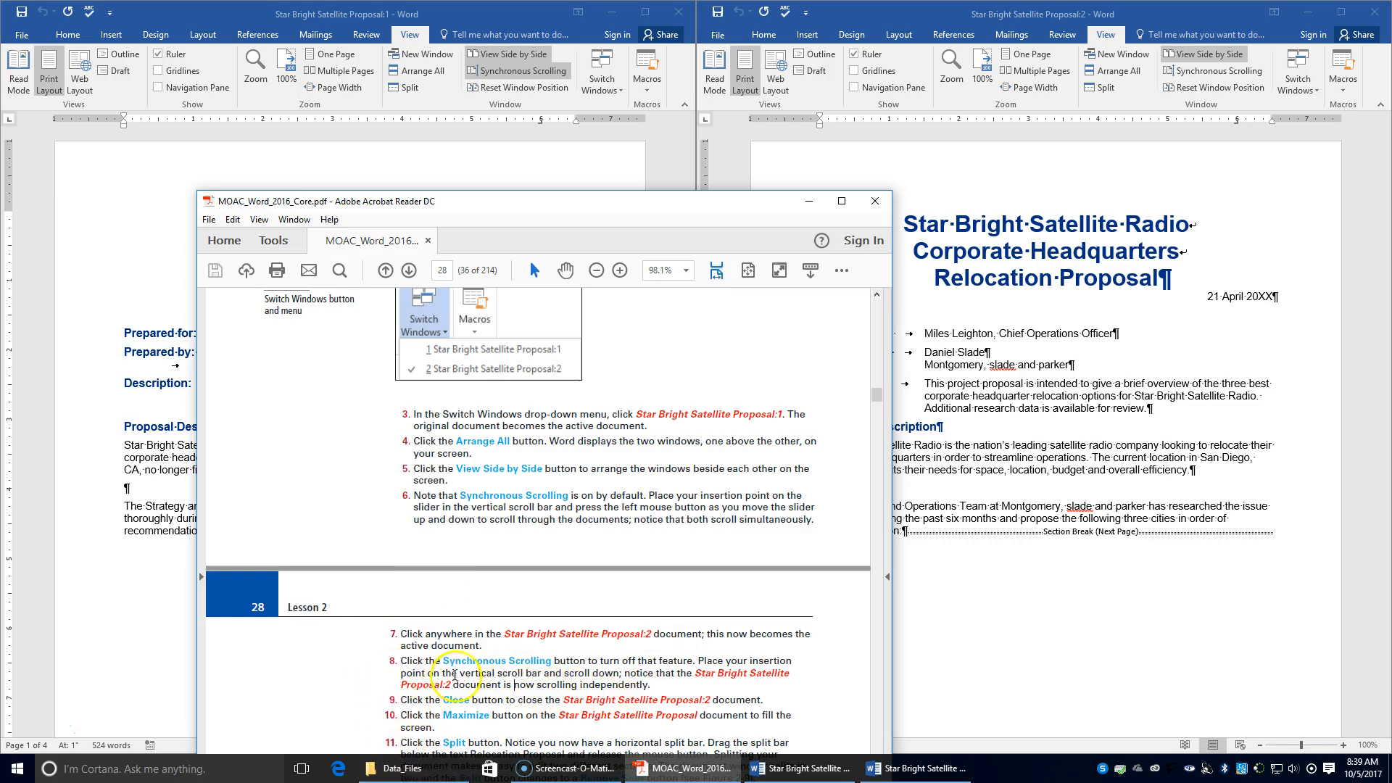
{"action": "left_click", "coordinate": [1353, 16]}
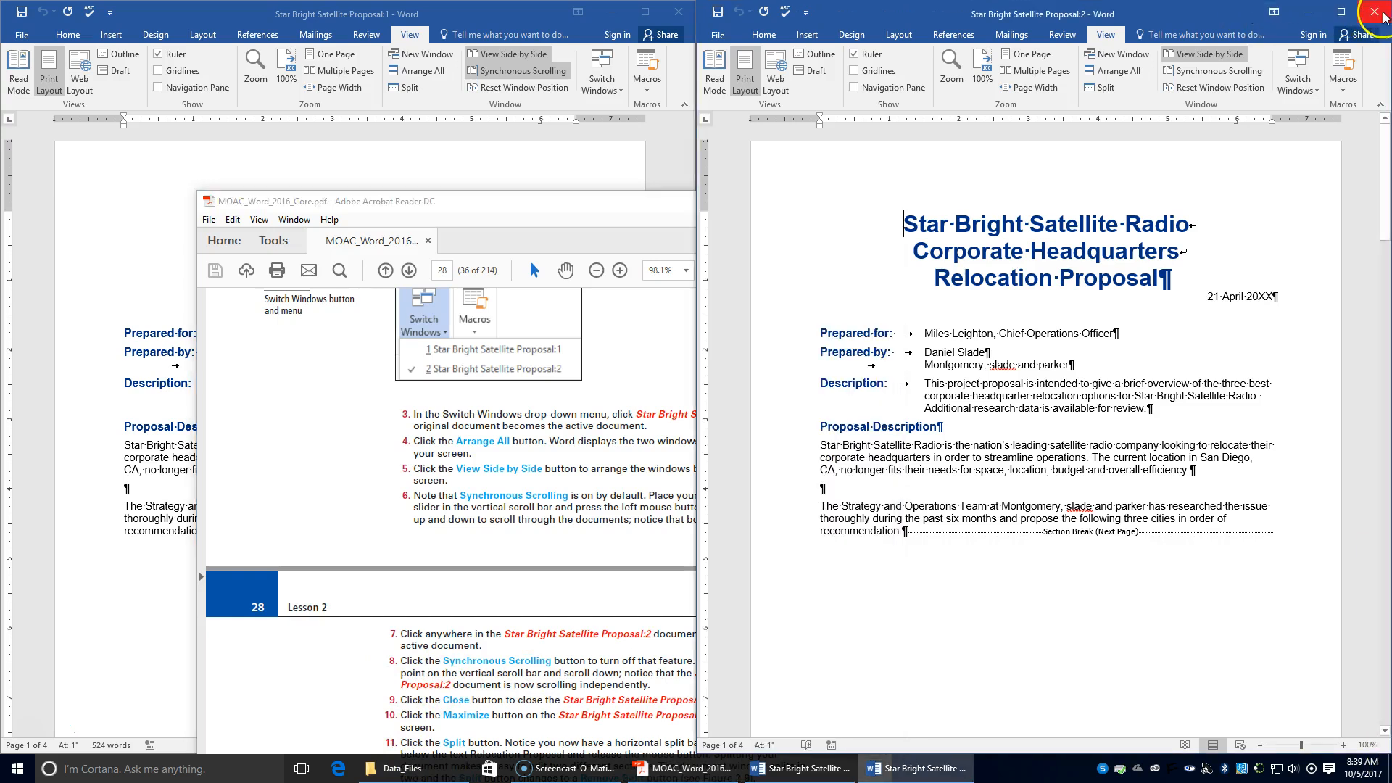
{"action": "left_click", "coordinate": [1374, 12]}
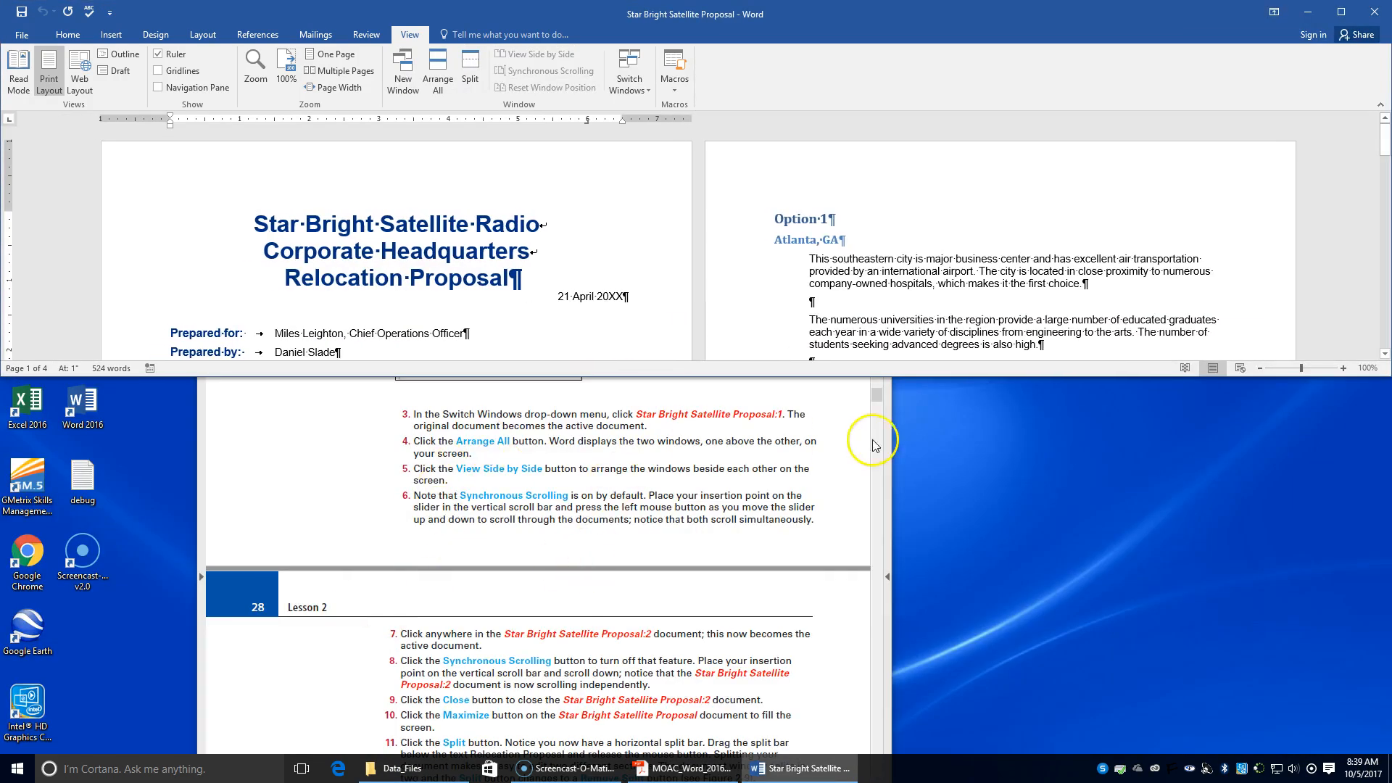
Snap the remaining proposal window to the right half of the screen and the textbook PDF to the left half.
{"action": "left_click", "coordinate": [826, 404]}
{"action": "left_click_drag", "start_coordinate": [762, 9], "coordinate": [1391, 245]}
{"action": "left_click", "coordinate": [127, 154]}
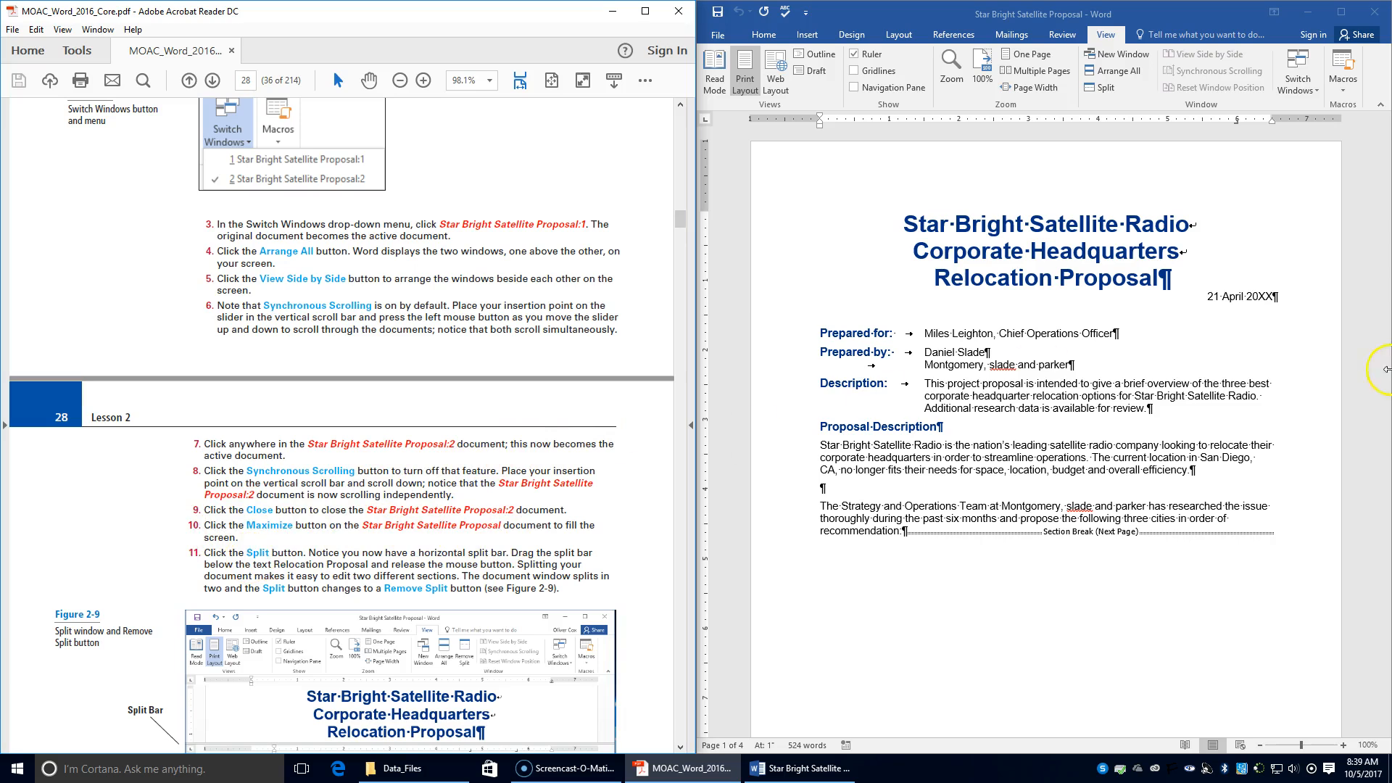
{"action": "left_click_drag", "start_coordinate": [973, 14], "coordinate": [1389, 57]}
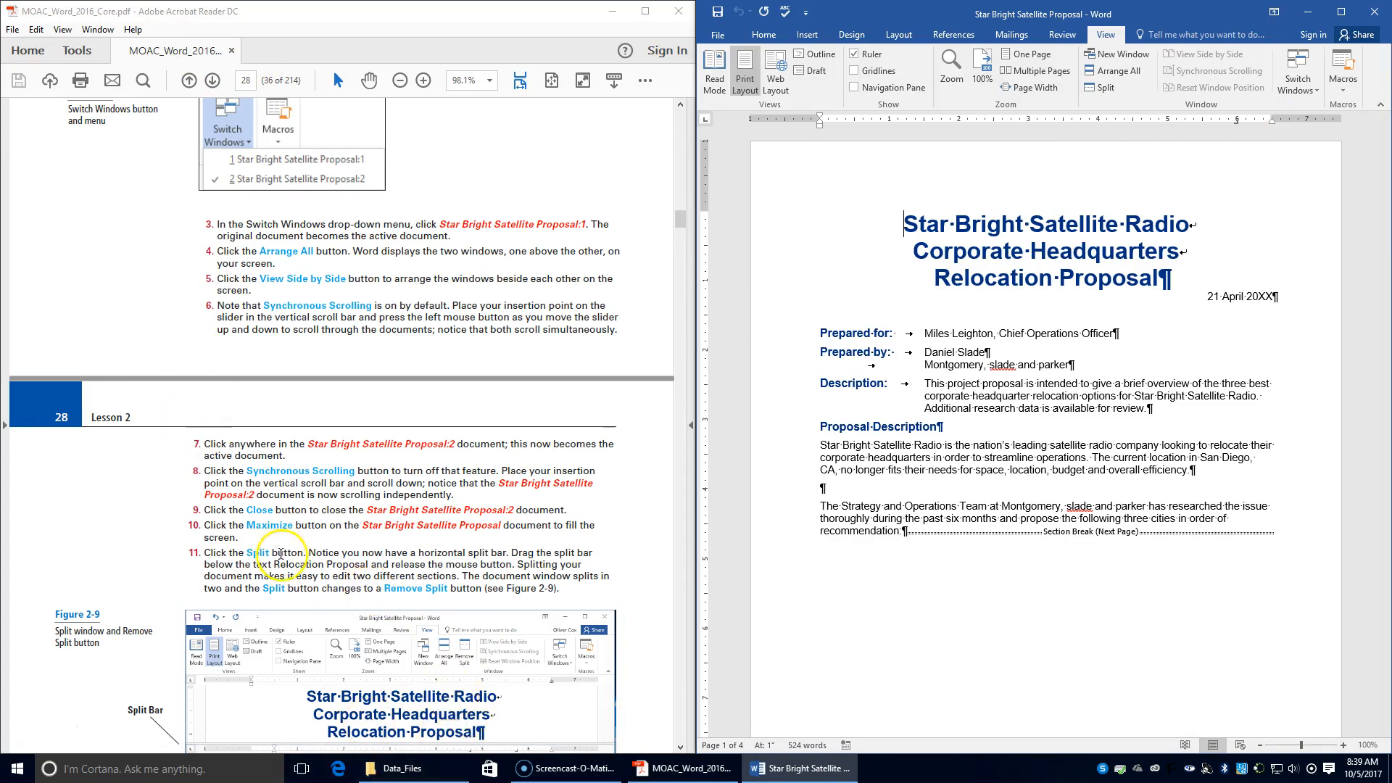
Split the proposal window and place the split bar just below the text Relocation Proposal.
{"action": "scroll", "coordinate": [291, 584], "scroll_direction": "down", "scroll_amount": 1}
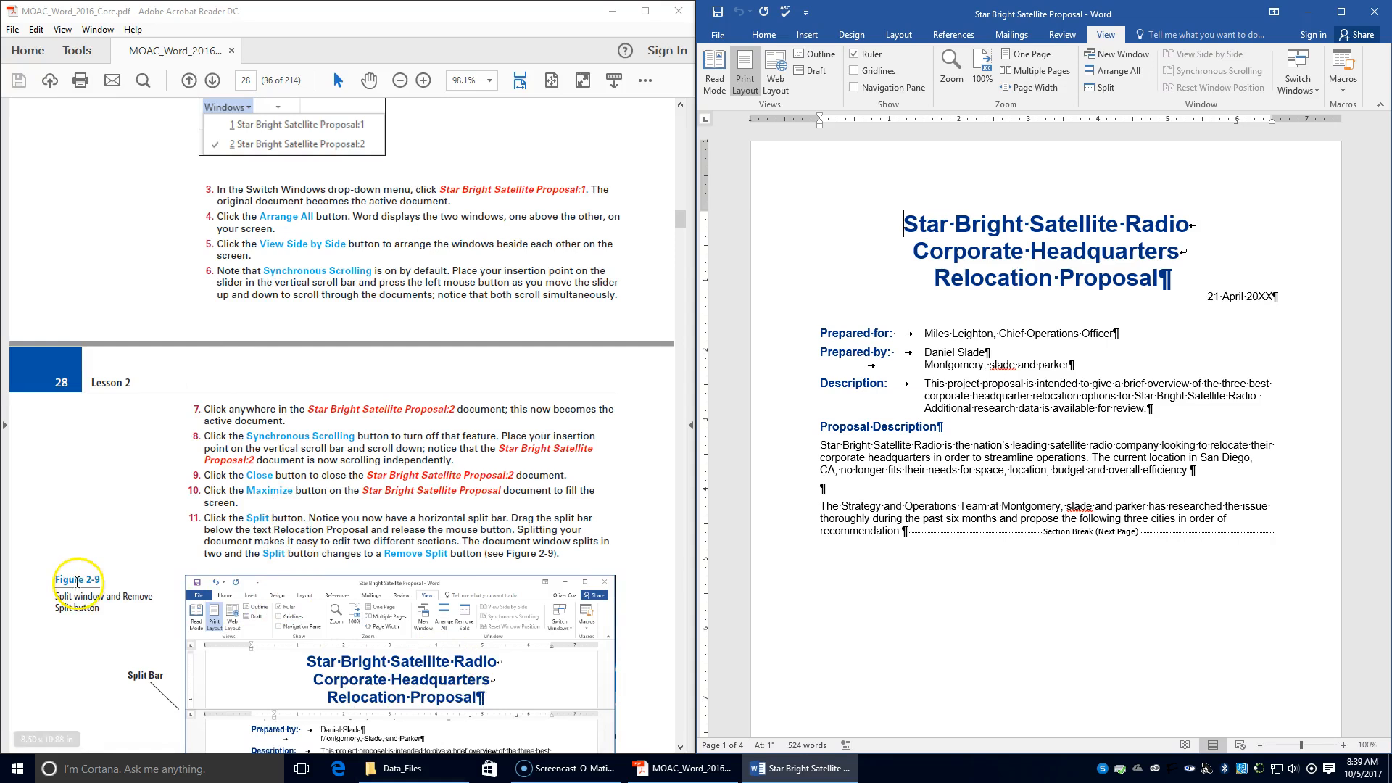
{"action": "left_click", "coordinate": [1105, 87]}
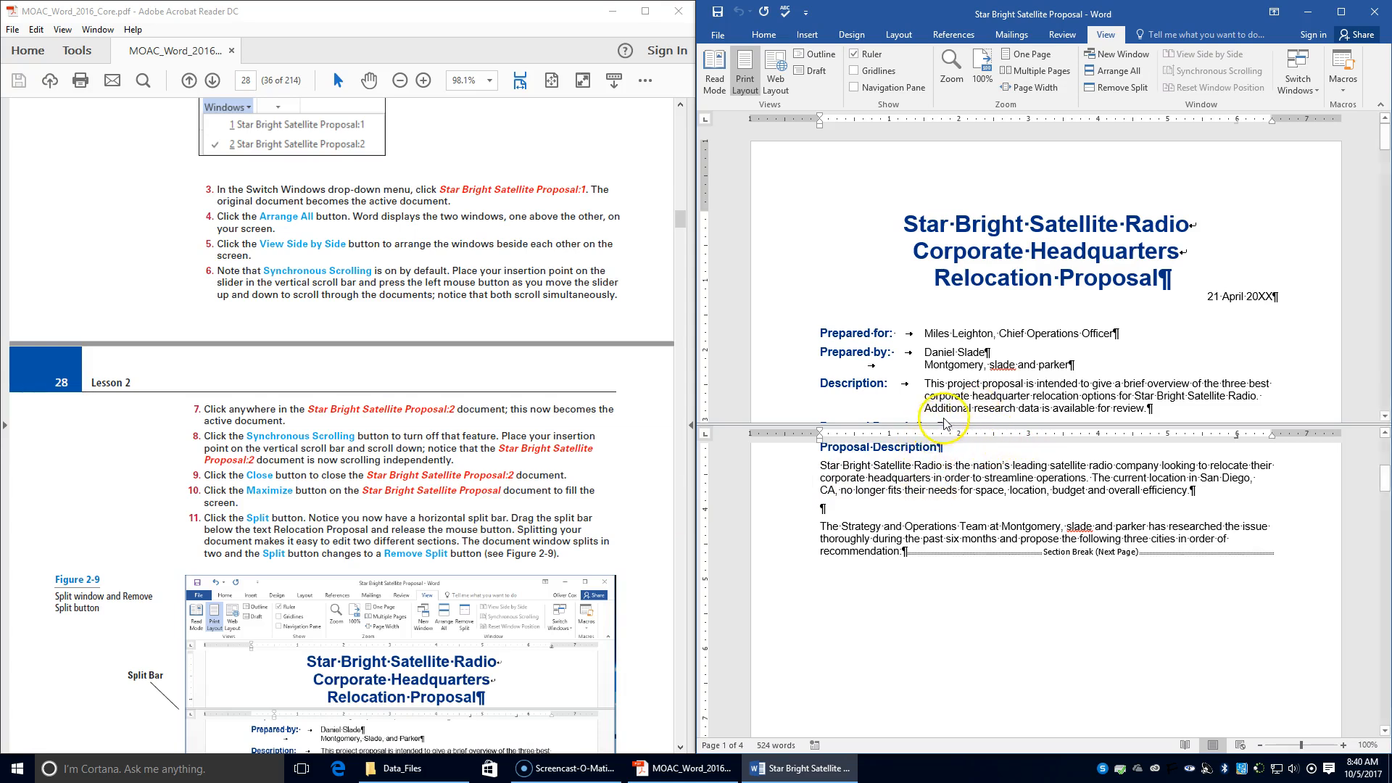
{"action": "left_click_drag", "start_coordinate": [944, 426], "coordinate": [965, 291]}
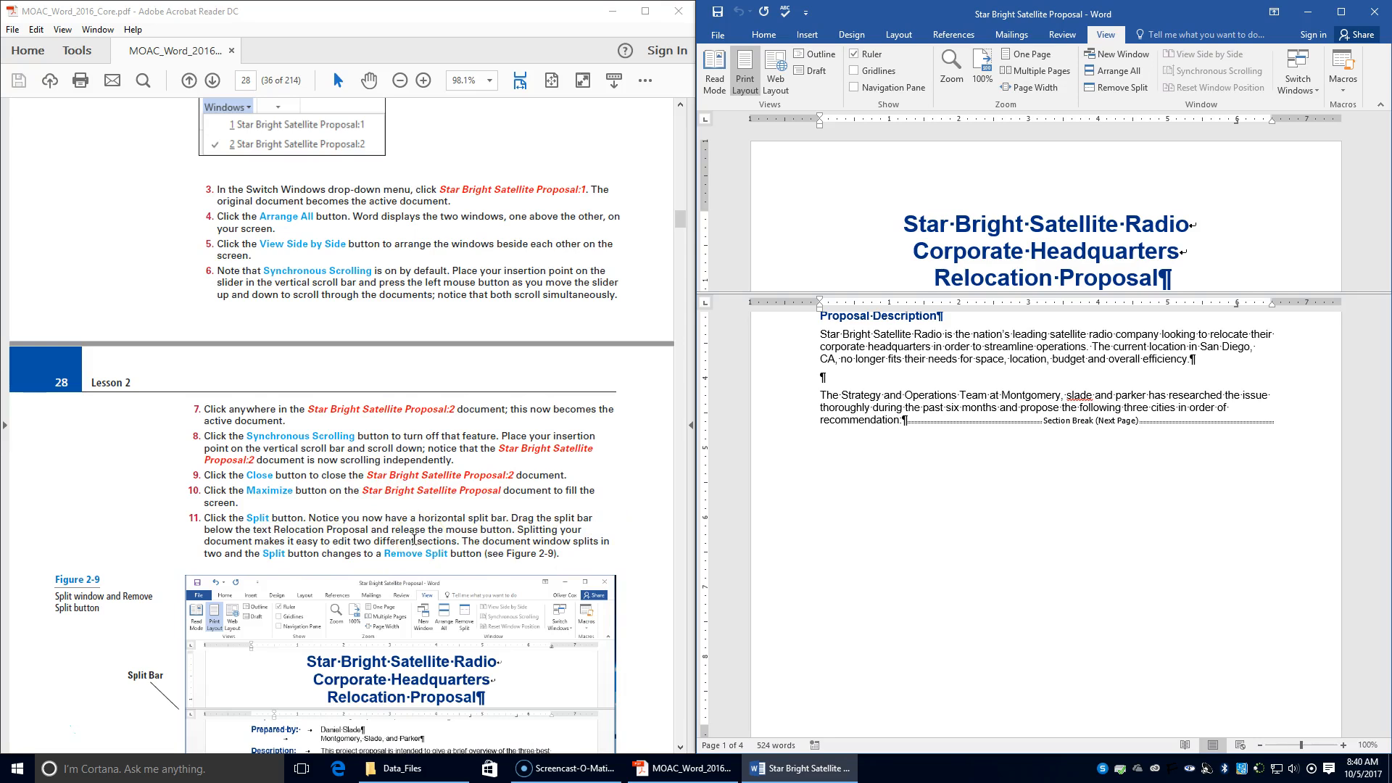
Show textbook steps 12 to 14, remove the split from the proposal window and minimize the document.
{"action": "scroll", "coordinate": [414, 540], "scroll_direction": "down", "scroll_amount": 1}
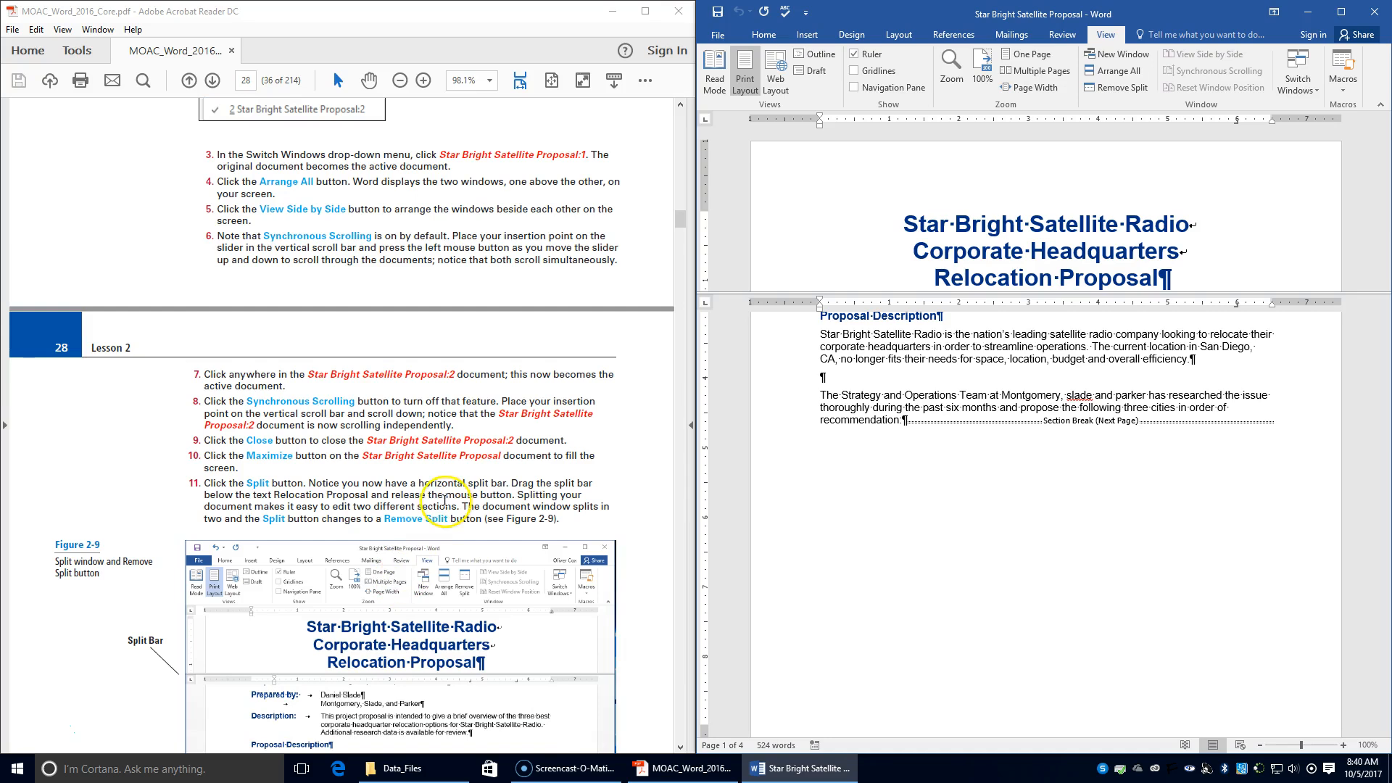
{"action": "scroll", "coordinate": [434, 519], "scroll_direction": "down", "scroll_amount": 6}
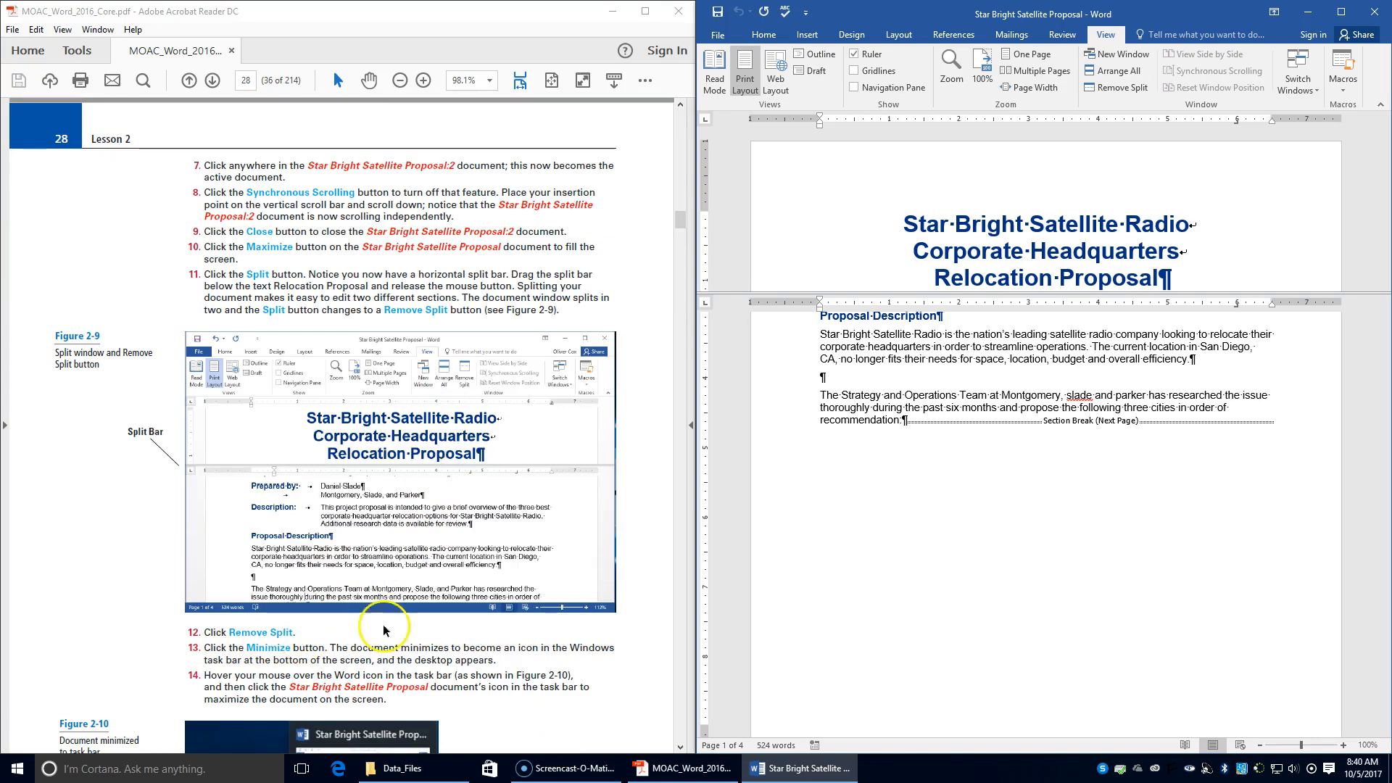
{"action": "left_click", "coordinate": [1117, 87]}
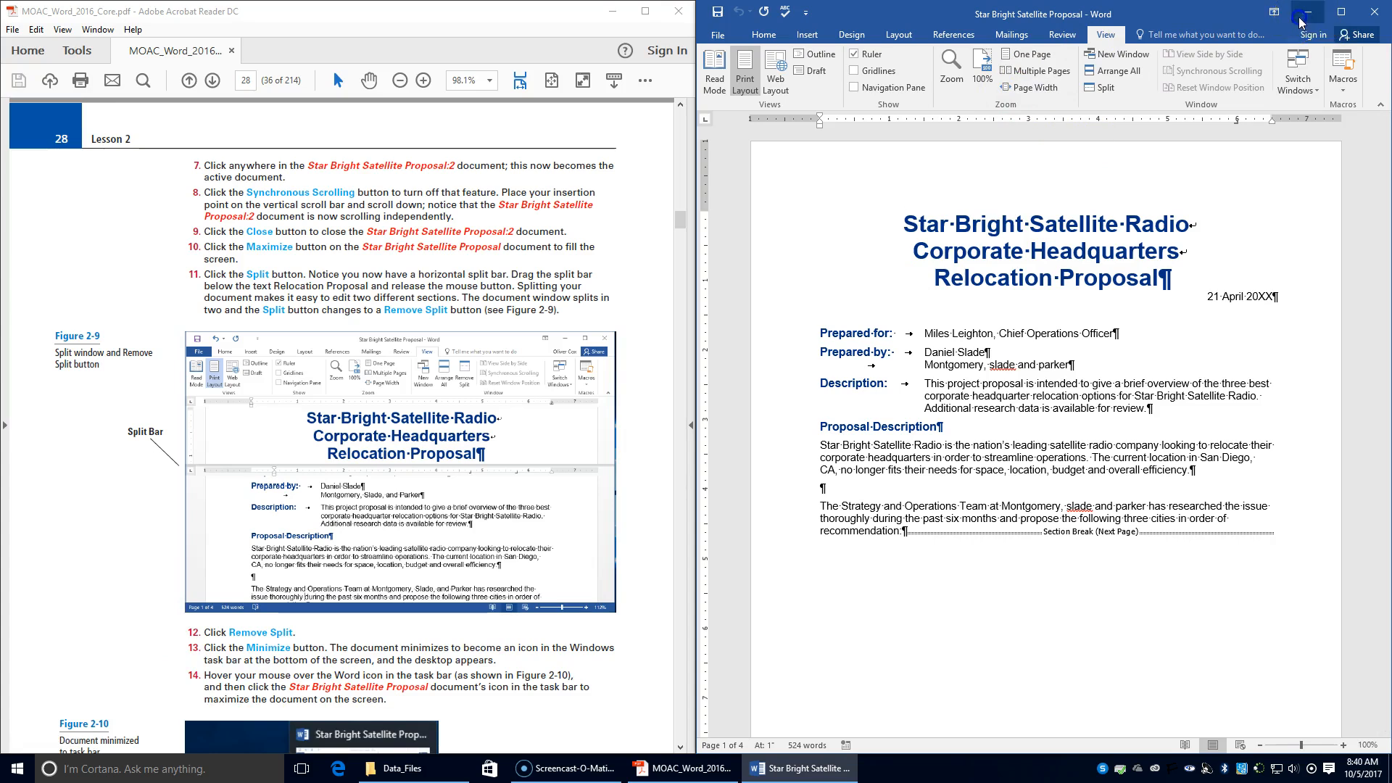
{"action": "left_click", "coordinate": [1303, 22]}
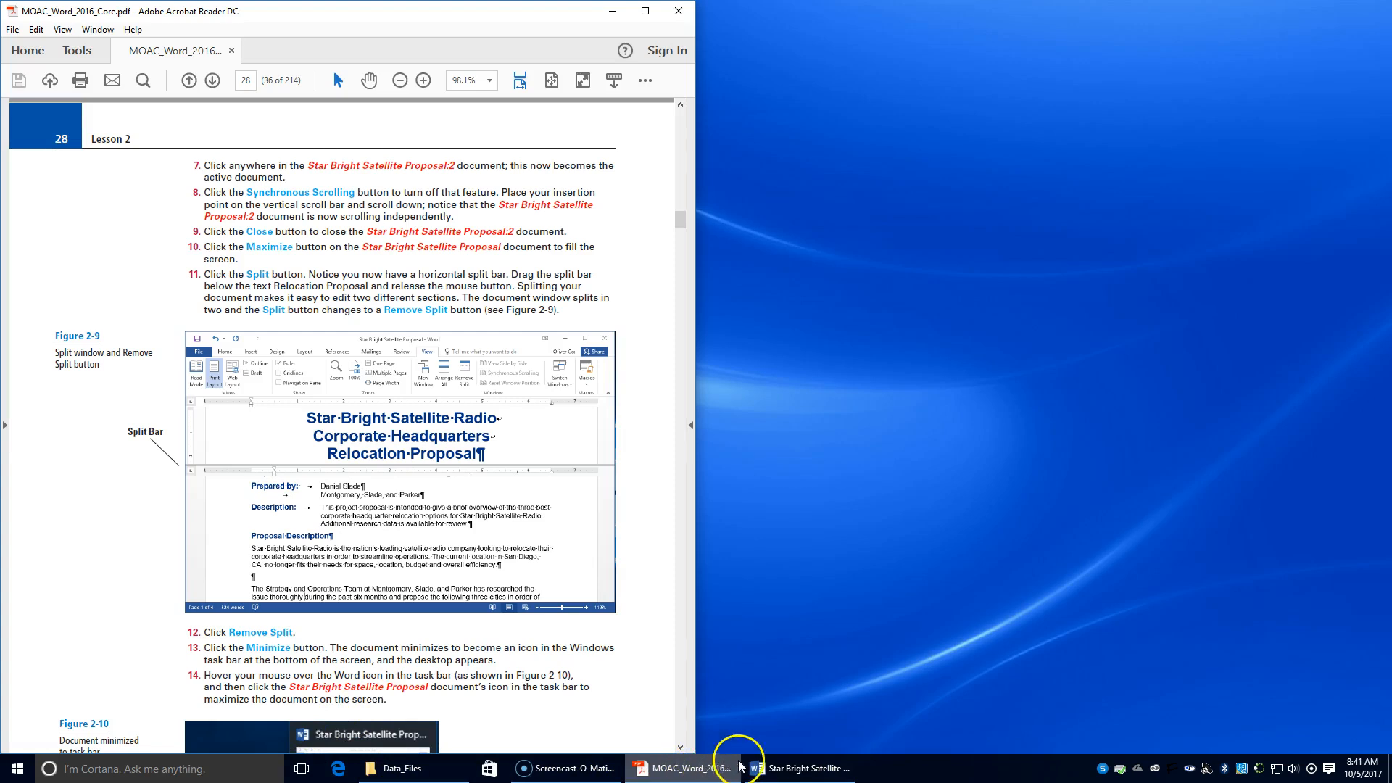
Restore the minimized proposal document and bring the textbook to the Use the Navigation Pane to Search for Text exercise on page 30.
{"action": "left_click", "coordinate": [759, 771]}
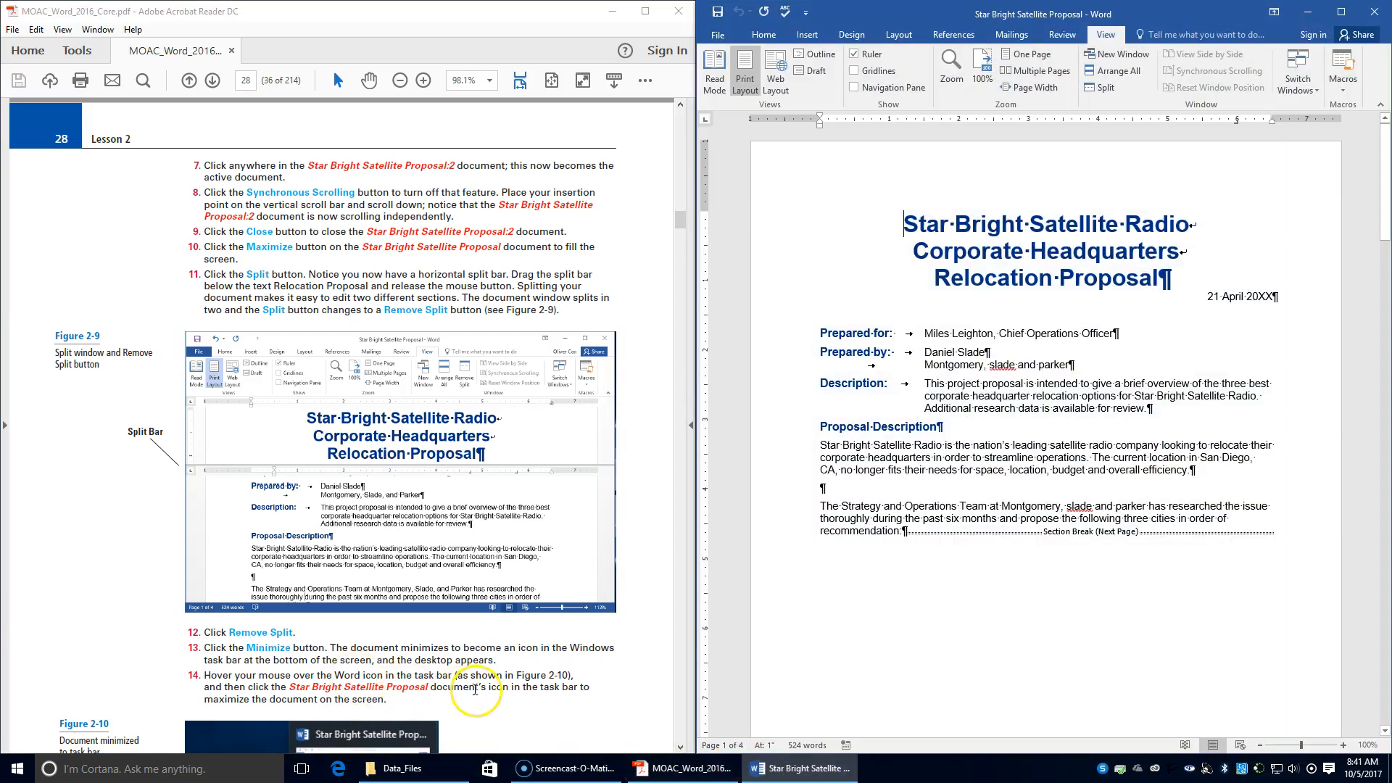
{"action": "scroll", "coordinate": [476, 694], "scroll_direction": "down", "scroll_amount": 2}
{"action": "scroll", "coordinate": [476, 693], "scroll_direction": "down", "scroll_amount": 3}
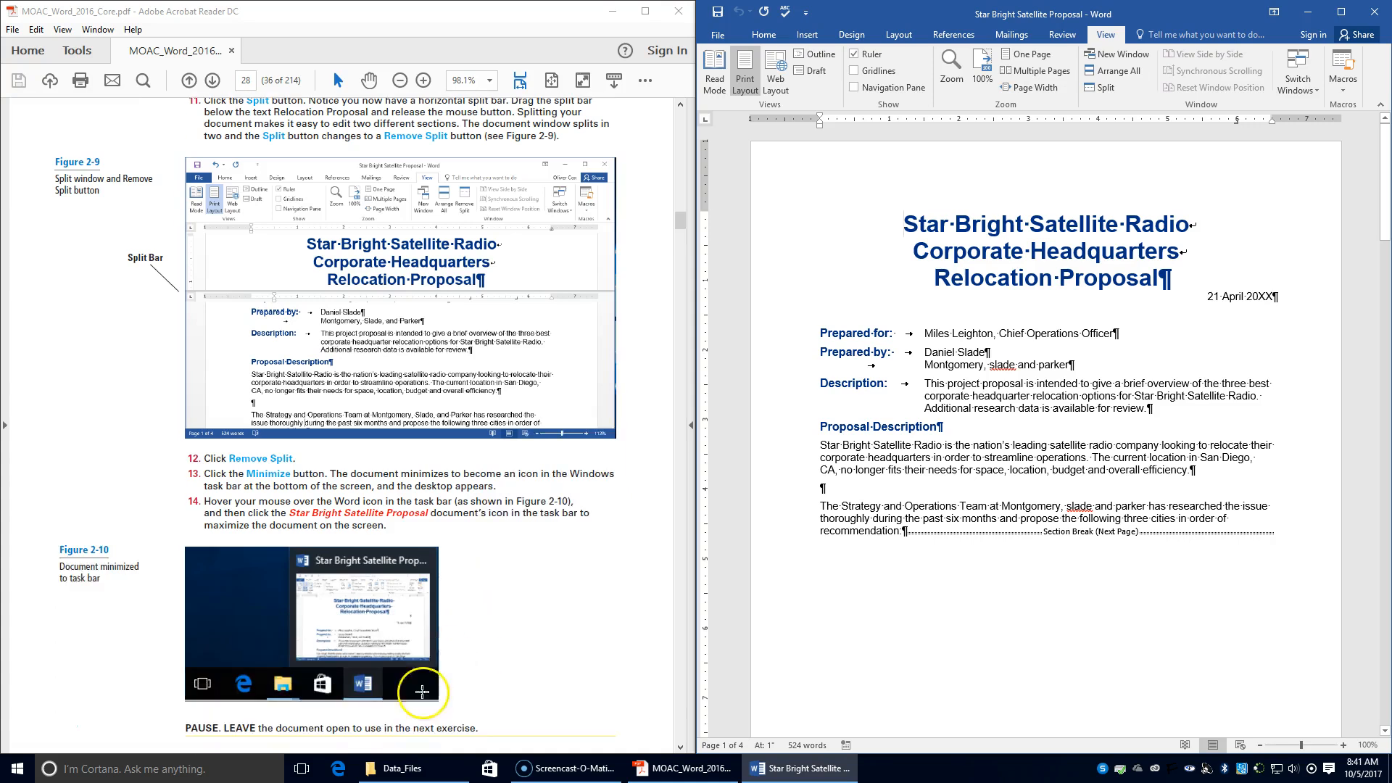
{"action": "scroll", "coordinate": [270, 597], "scroll_direction": "down", "scroll_amount": 2}
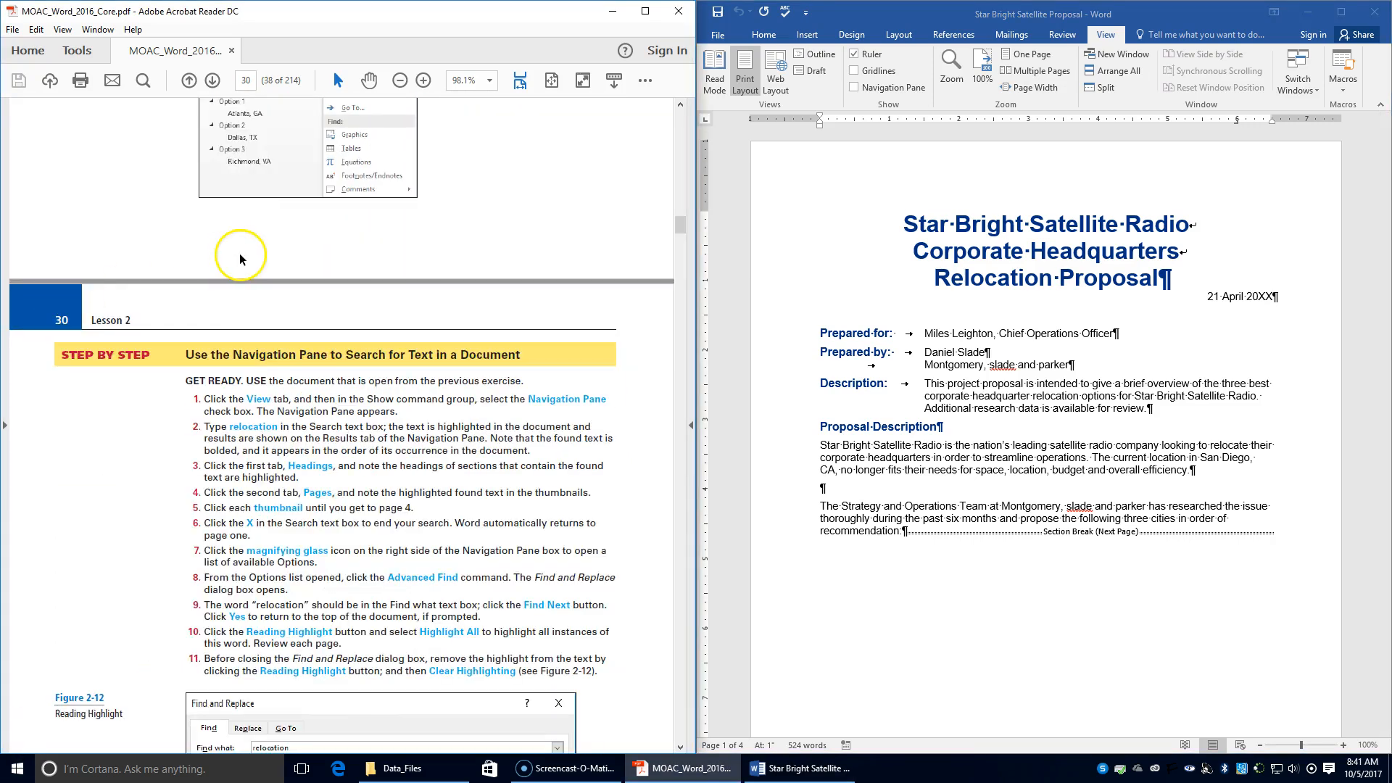
{"action": "scroll", "coordinate": [268, 384], "scroll_direction": "up", "scroll_amount": 2}
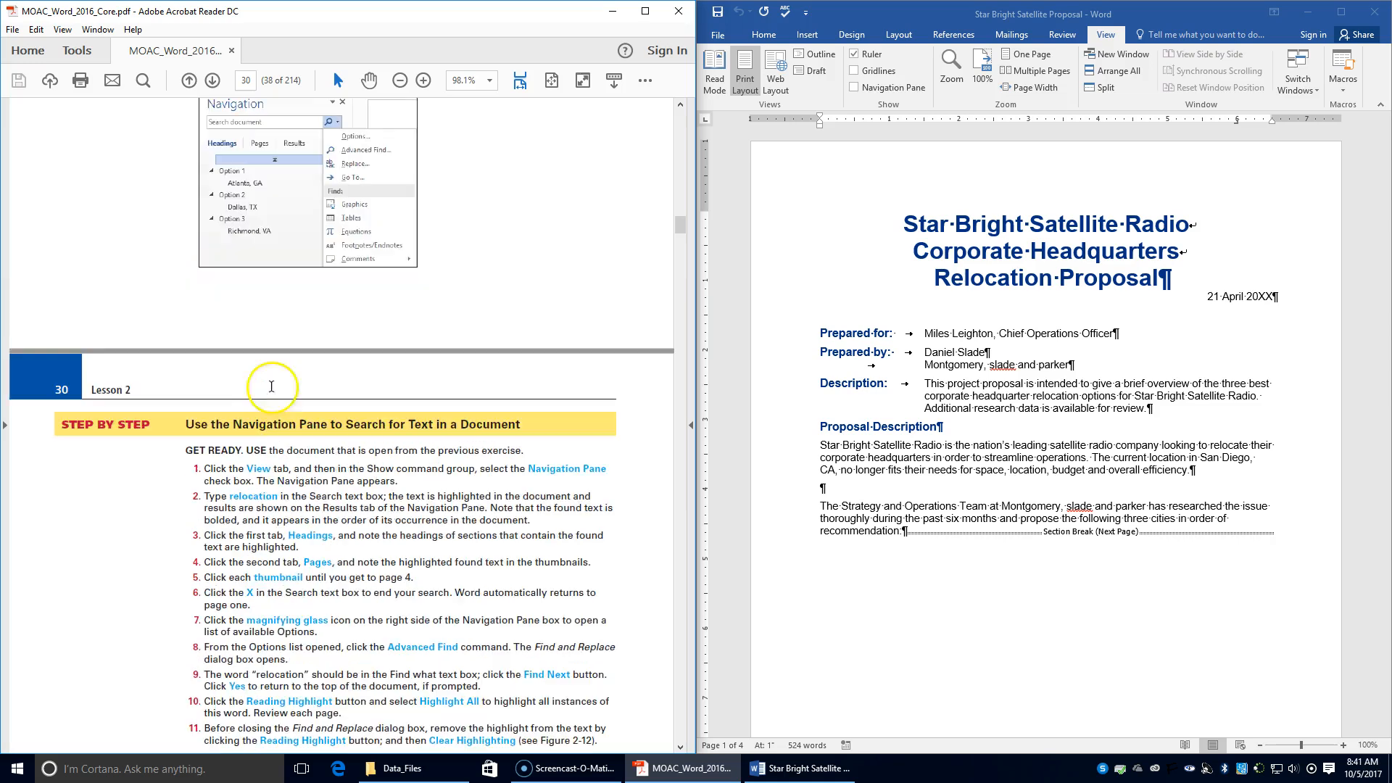
{"action": "scroll", "coordinate": [266, 404], "scroll_direction": "up", "scroll_amount": 17}
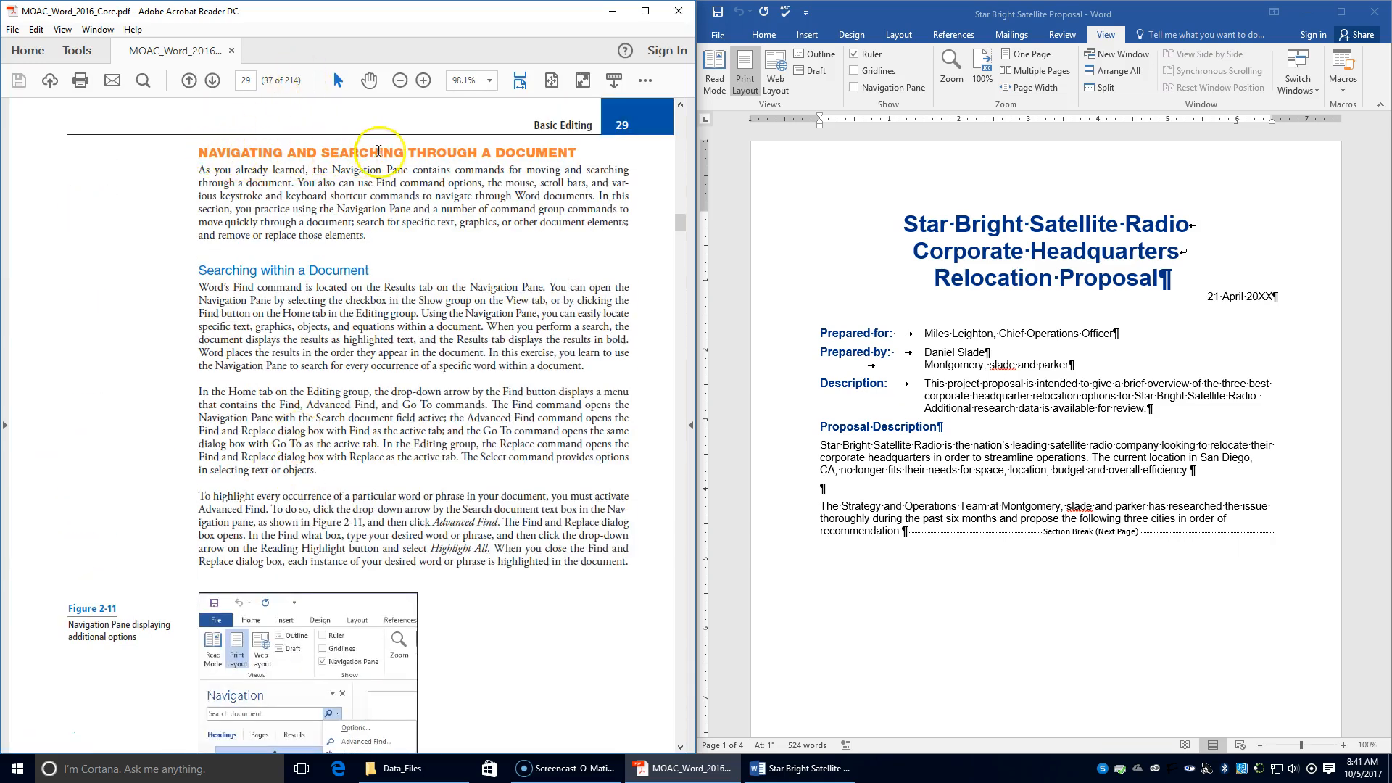
{"action": "scroll", "coordinate": [390, 447], "scroll_direction": "down", "scroll_amount": 16}
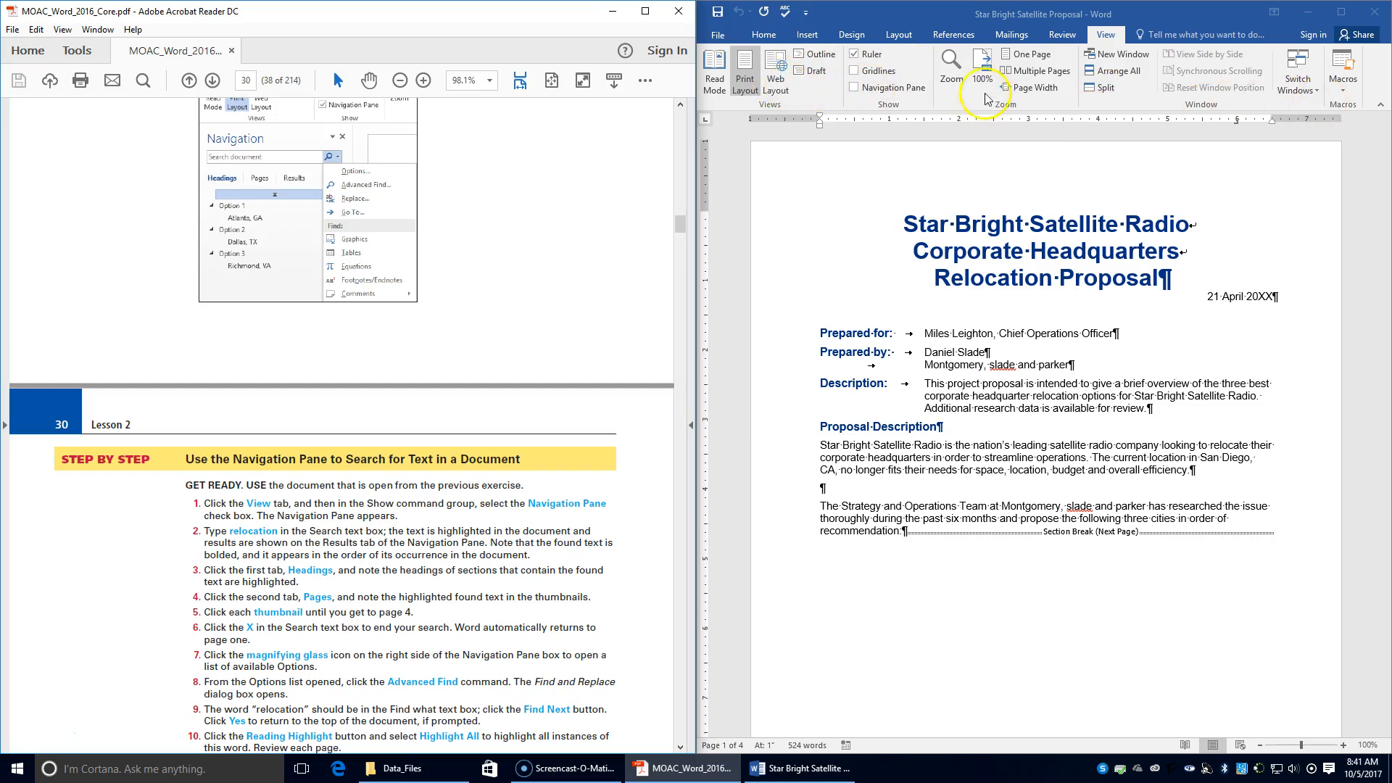
Show the Navigation Pane in the proposal document and search for relocation.
{"action": "left_click", "coordinate": [880, 92]}
{"action": "left_click", "coordinate": [855, 89]}
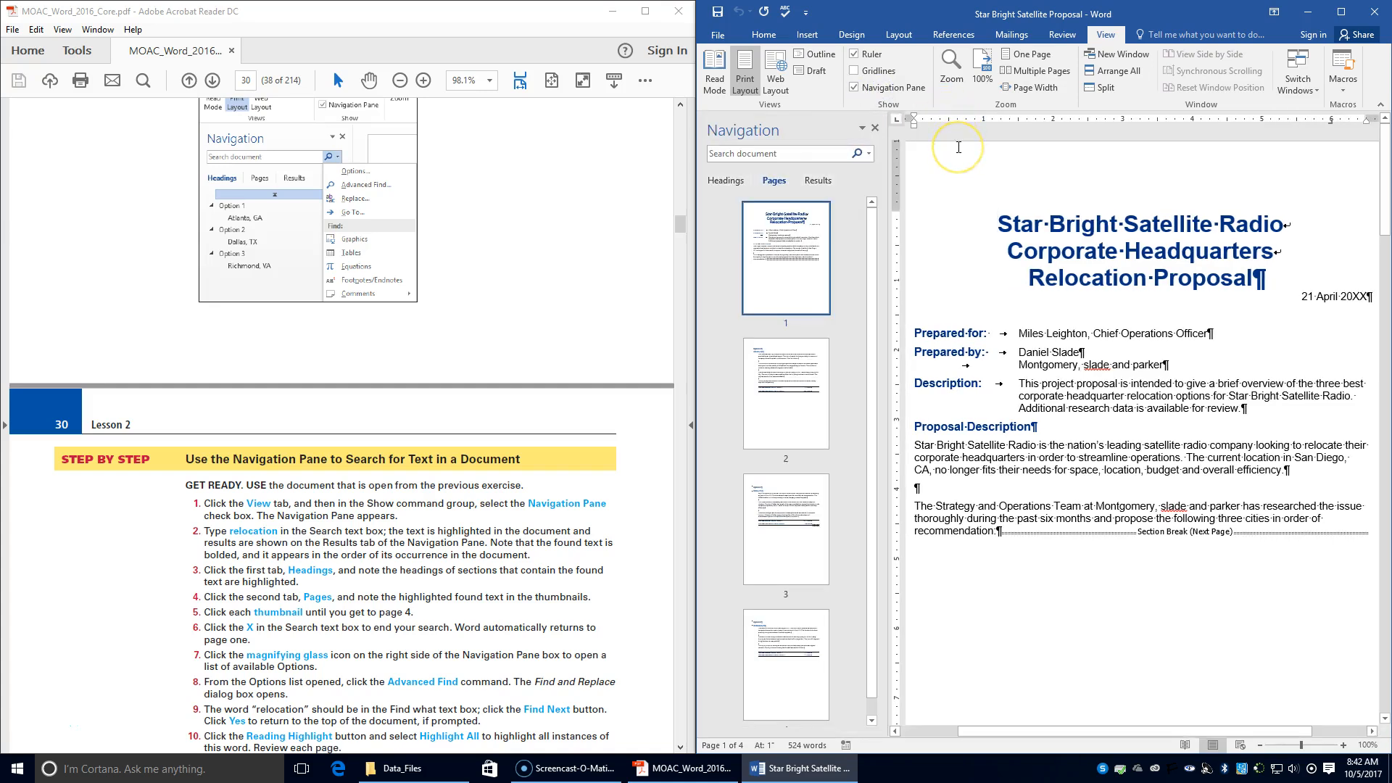
{"action": "left_click", "coordinate": [791, 154]}
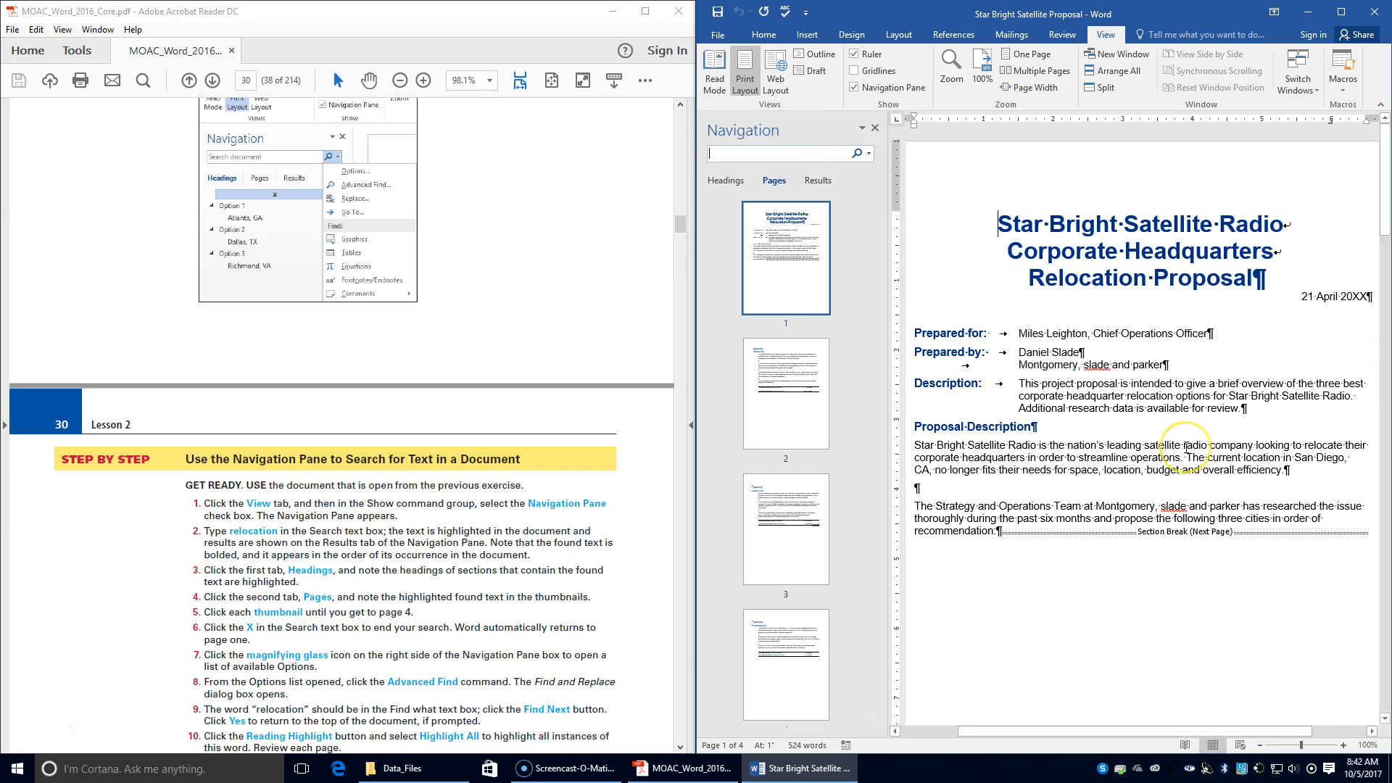
{"action": "type", "text": "relocation"}
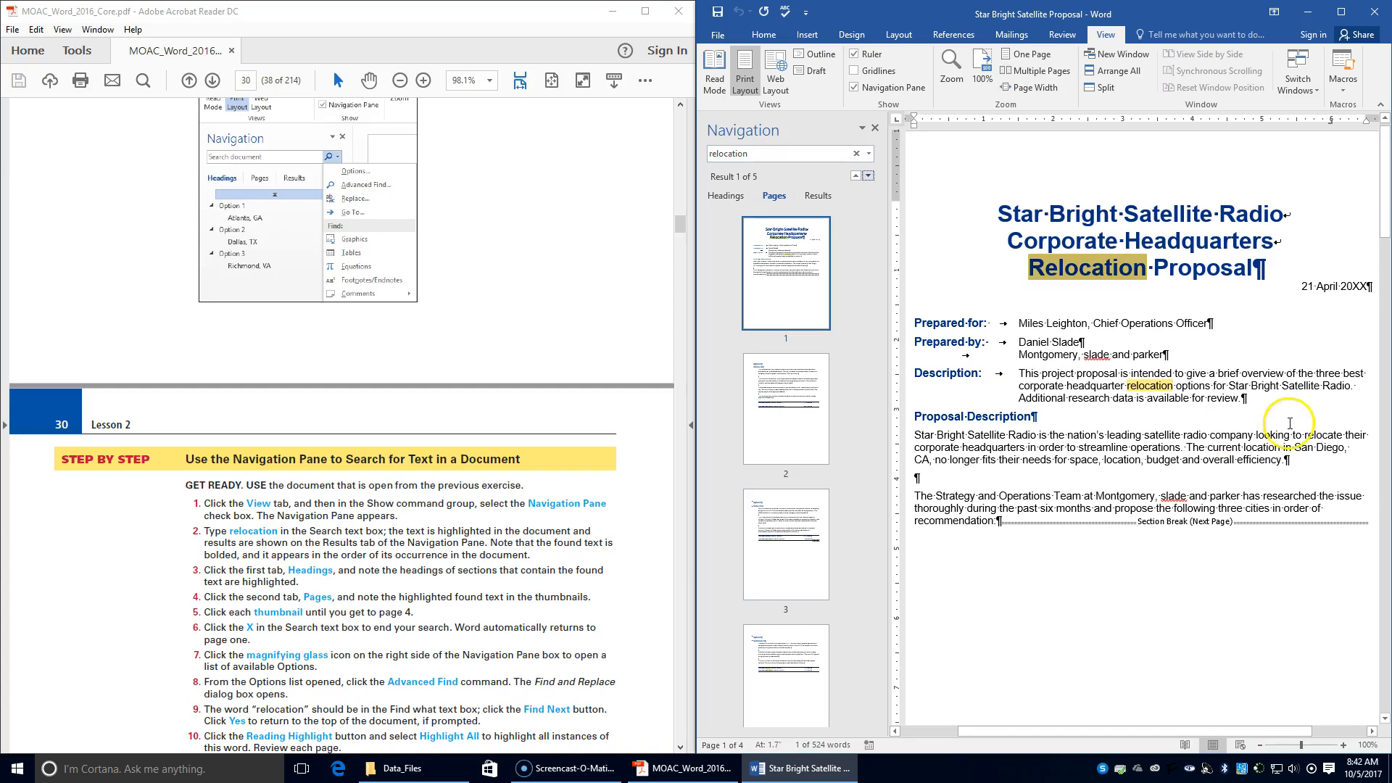
{"action": "left_click", "coordinate": [770, 281]}
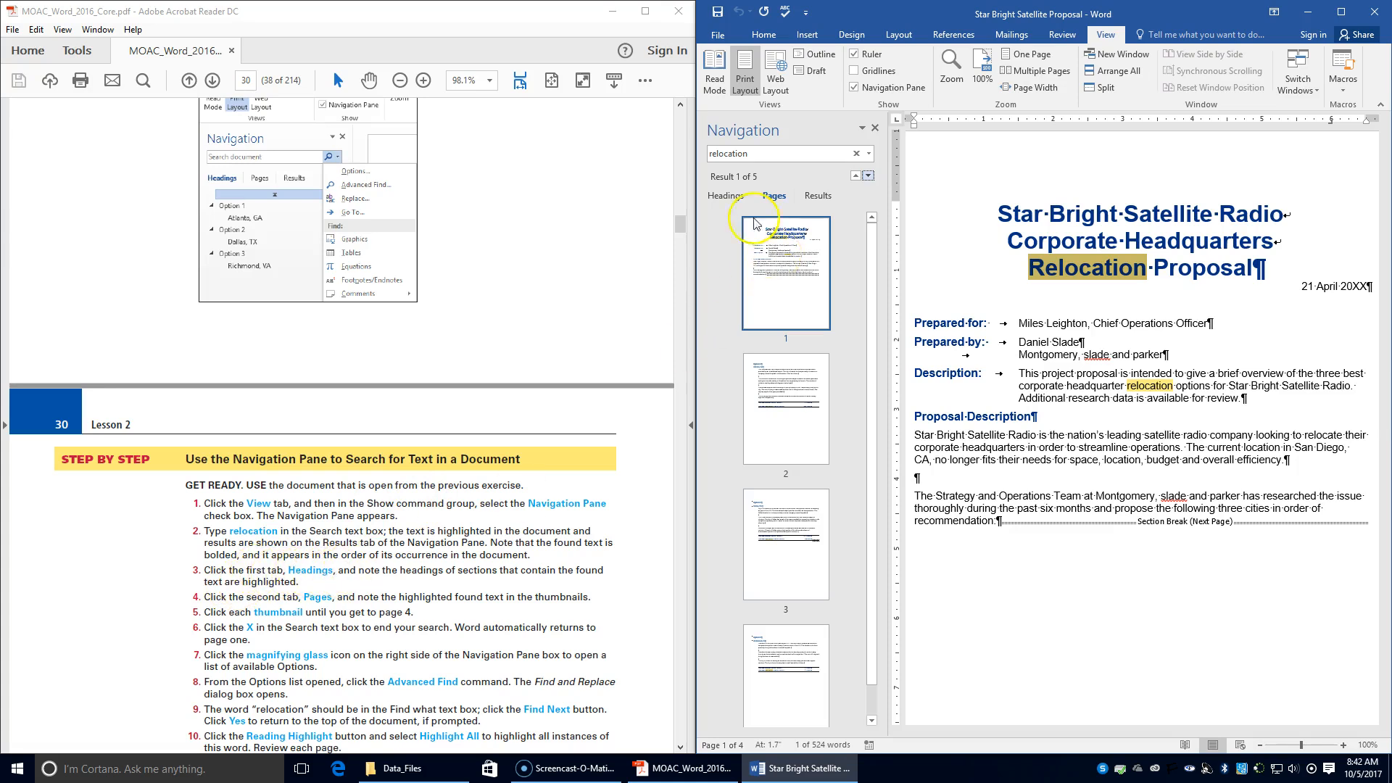
View the search matches by headings, then by page thumbnails, going through pages 2, 3 and 4.
{"action": "left_click", "coordinate": [732, 196]}
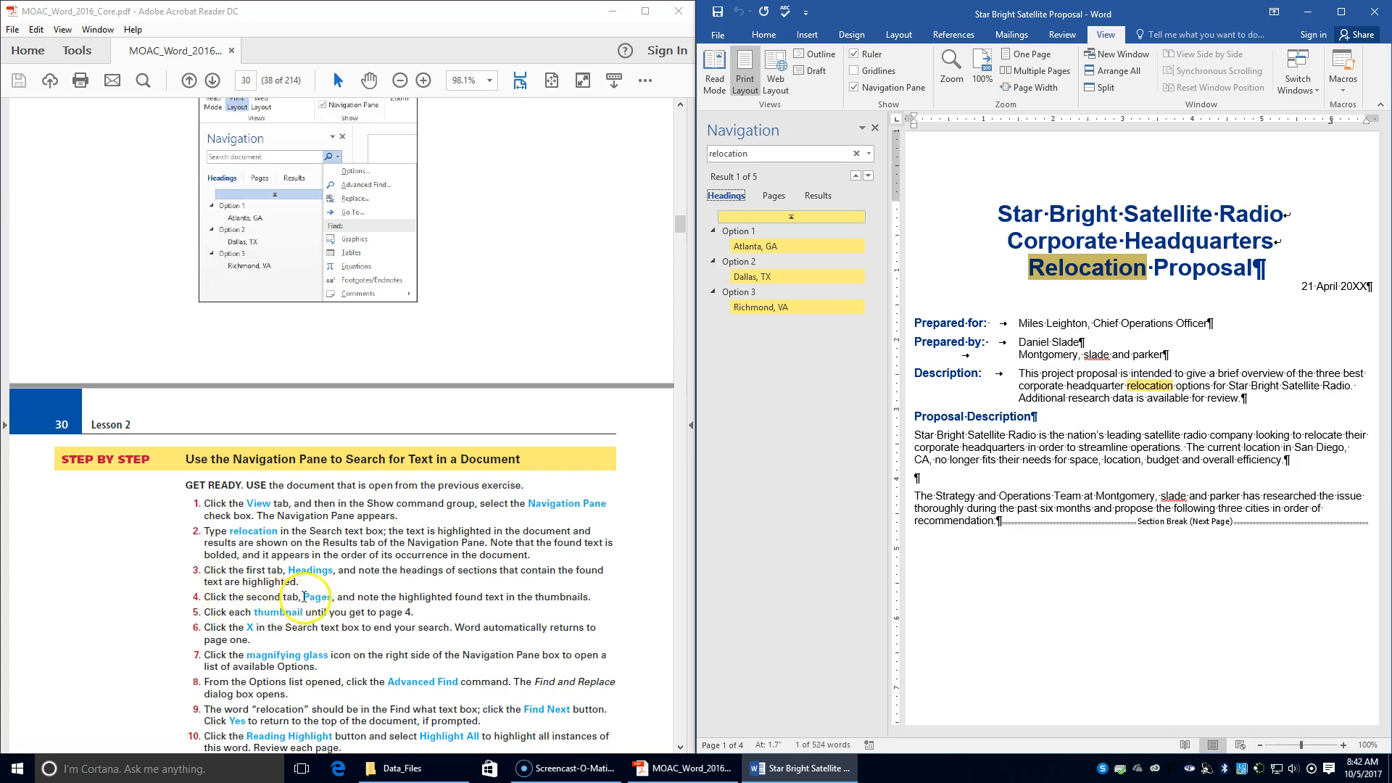
{"action": "left_click", "coordinate": [773, 196]}
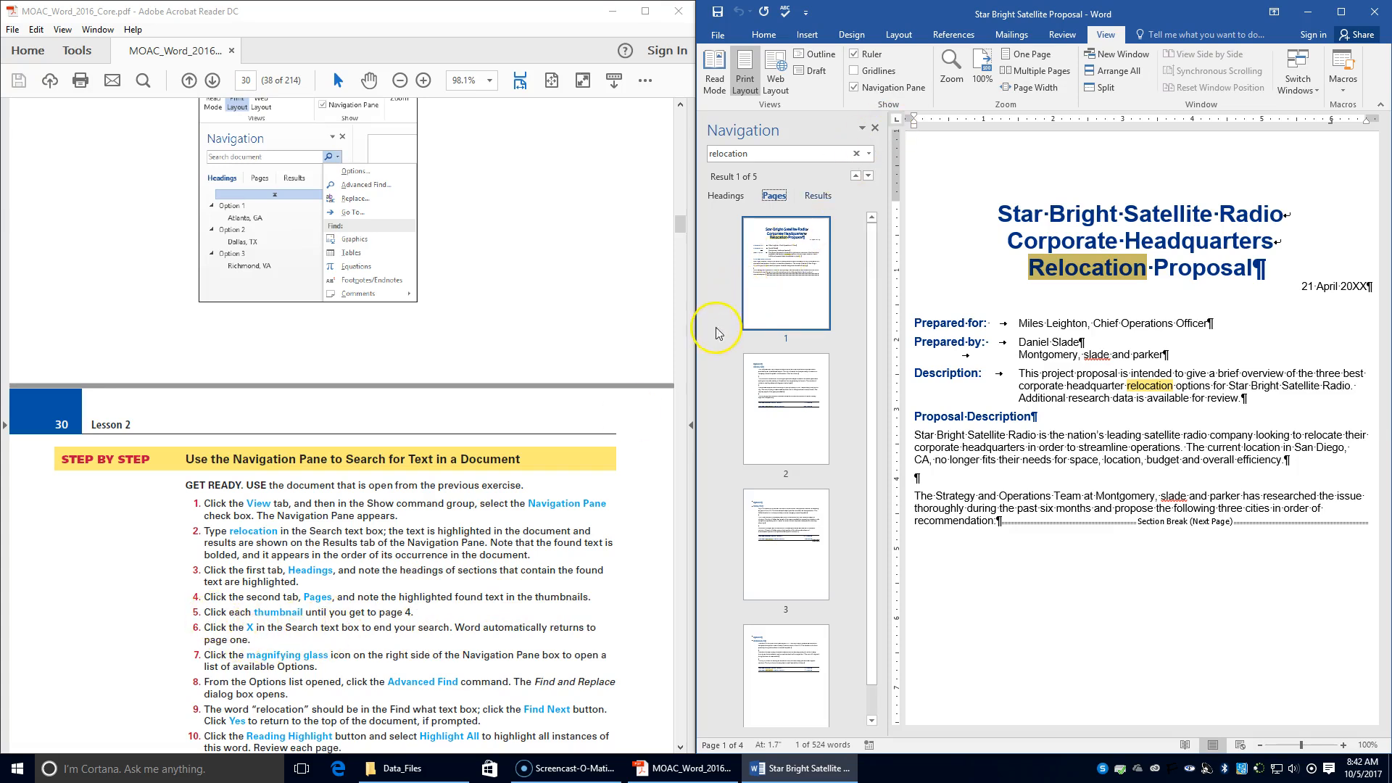
{"action": "left_click", "coordinate": [769, 398]}
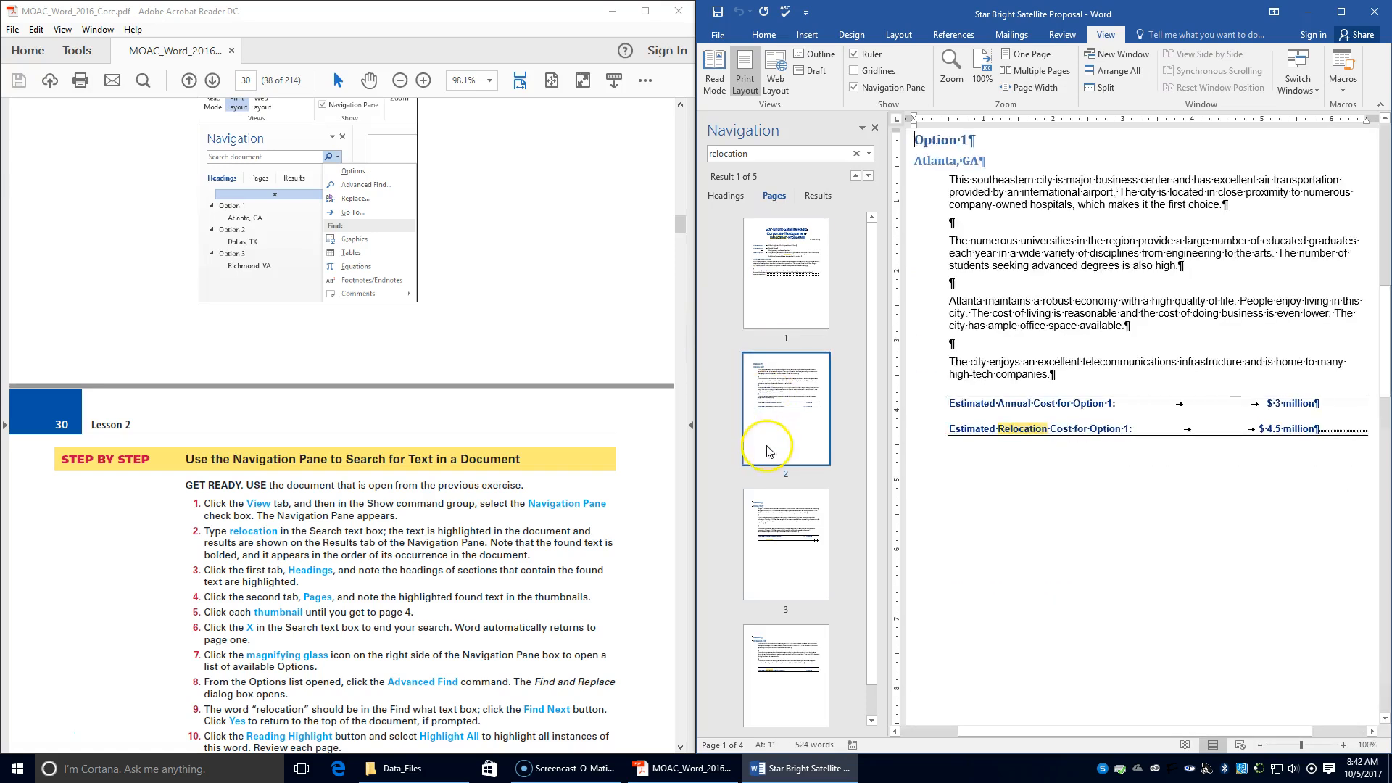
{"action": "left_click", "coordinate": [769, 511]}
{"action": "left_click", "coordinate": [792, 670]}
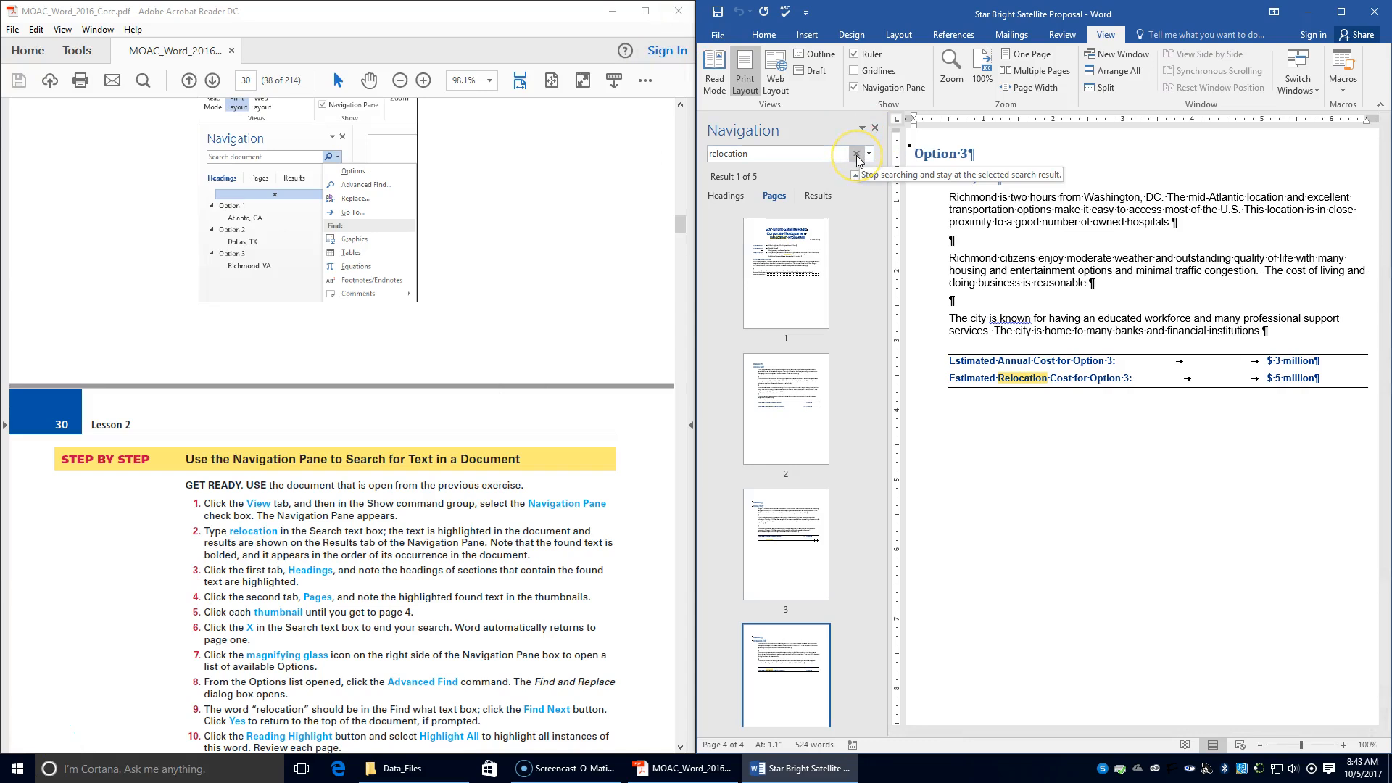
End the relocation search in the Navigation Pane and return to page 1 of the proposal.
{"action": "left_click", "coordinate": [777, 158]}
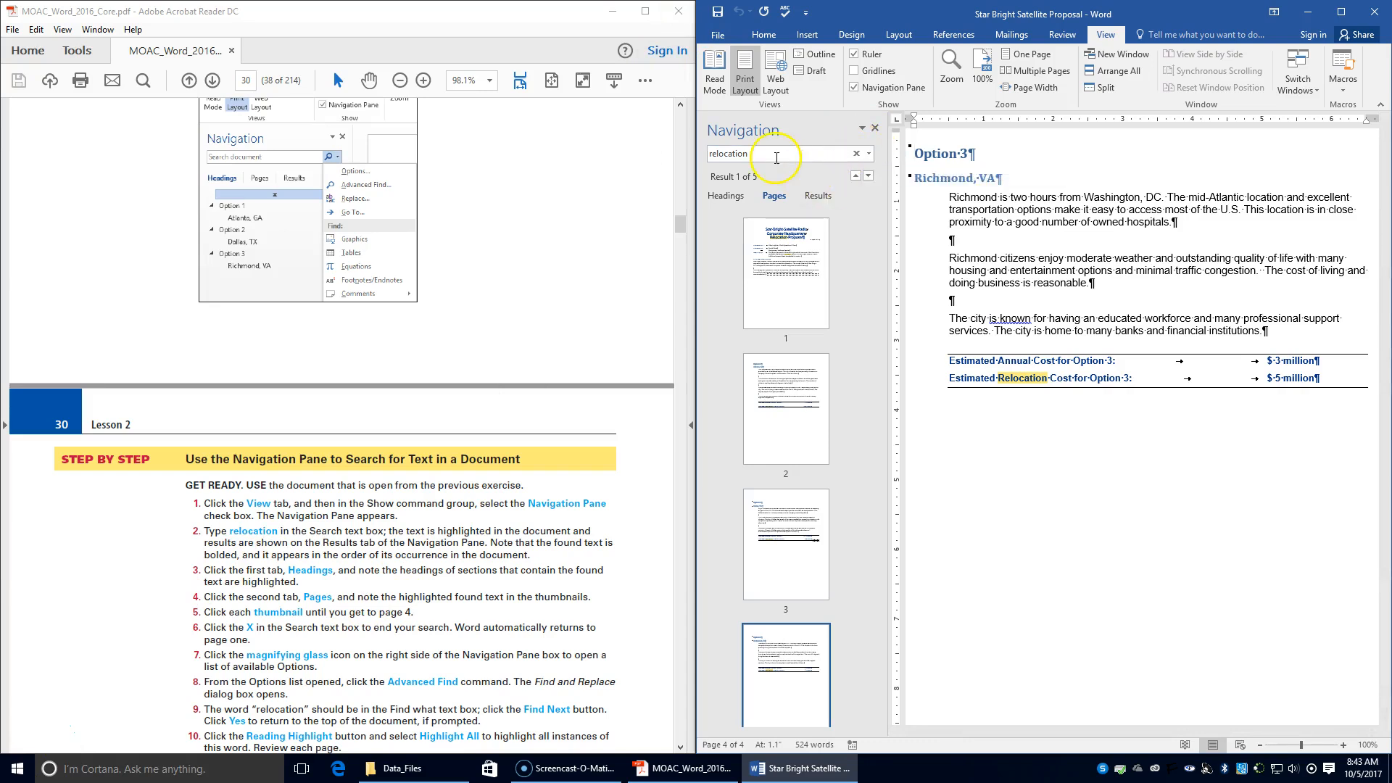
{"action": "left_click", "coordinate": [859, 154]}
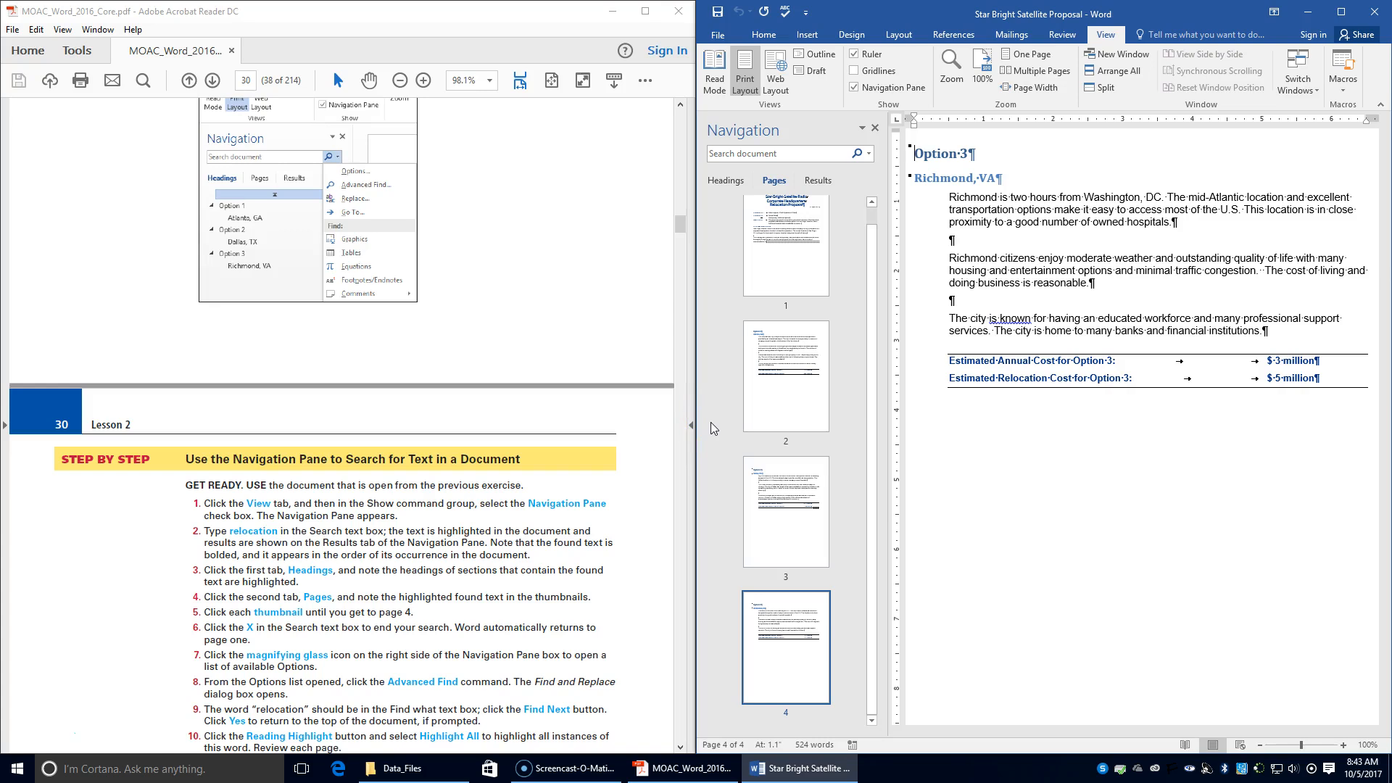
{"action": "scroll", "coordinate": [819, 304], "scroll_direction": "up", "scroll_amount": 1}
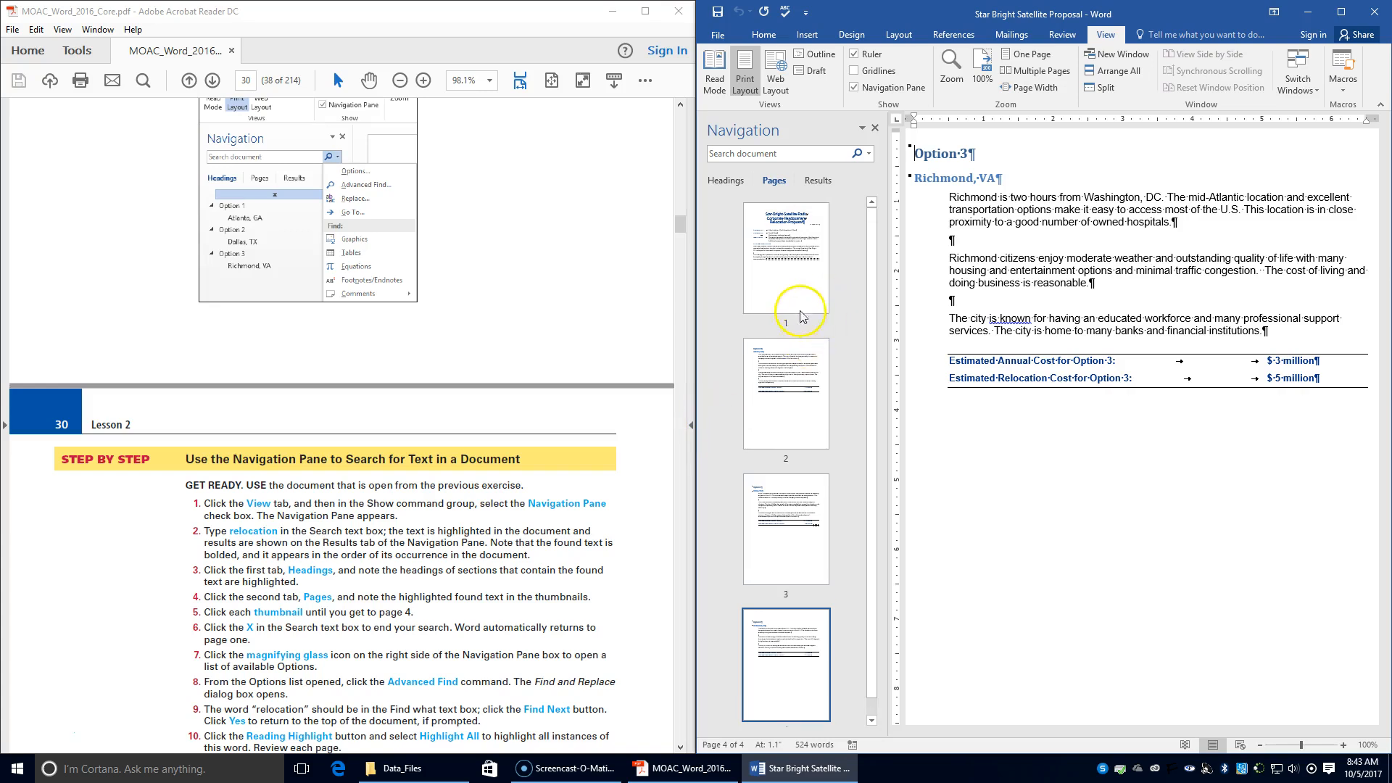
{"action": "left_click", "coordinate": [798, 304]}
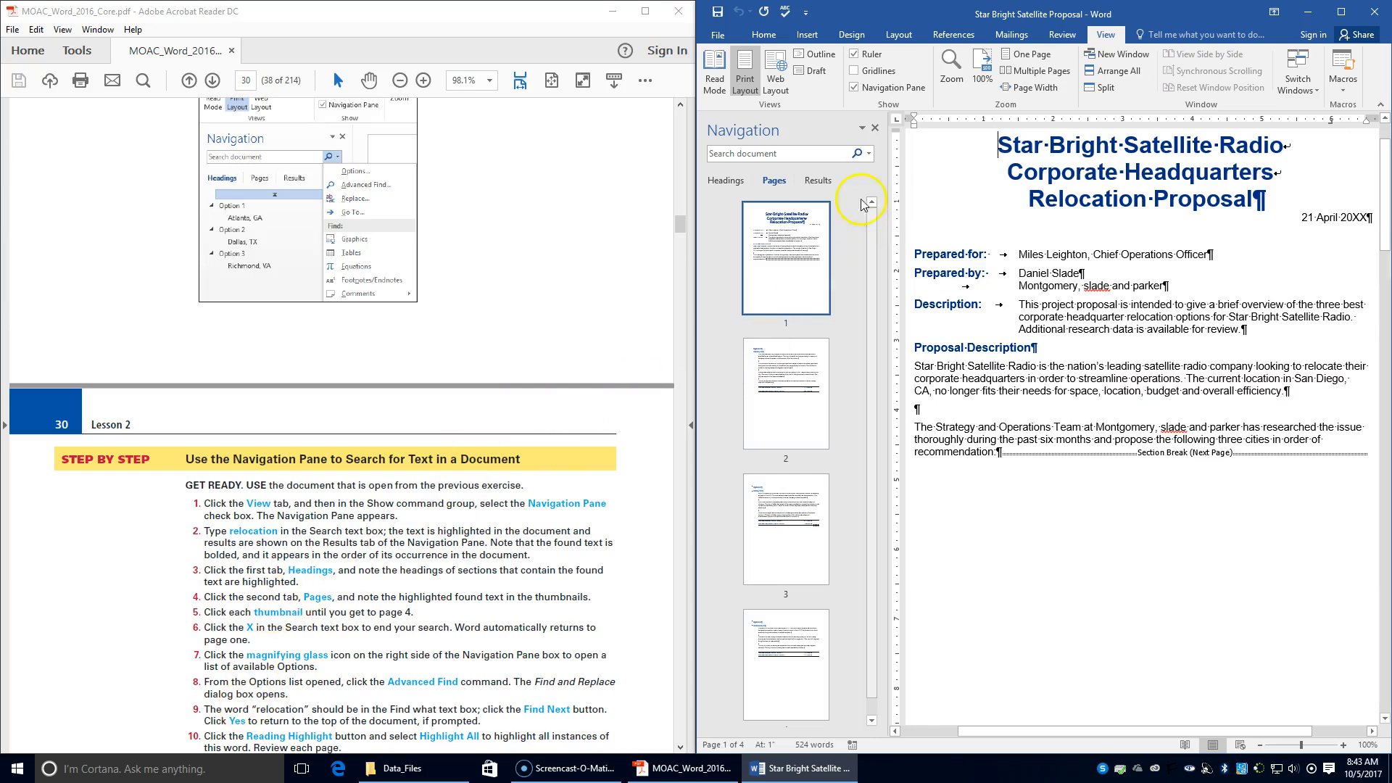
Use Advanced Find to locate relocation in the title and then in the Description paragraph.
{"action": "left_click", "coordinate": [857, 153]}
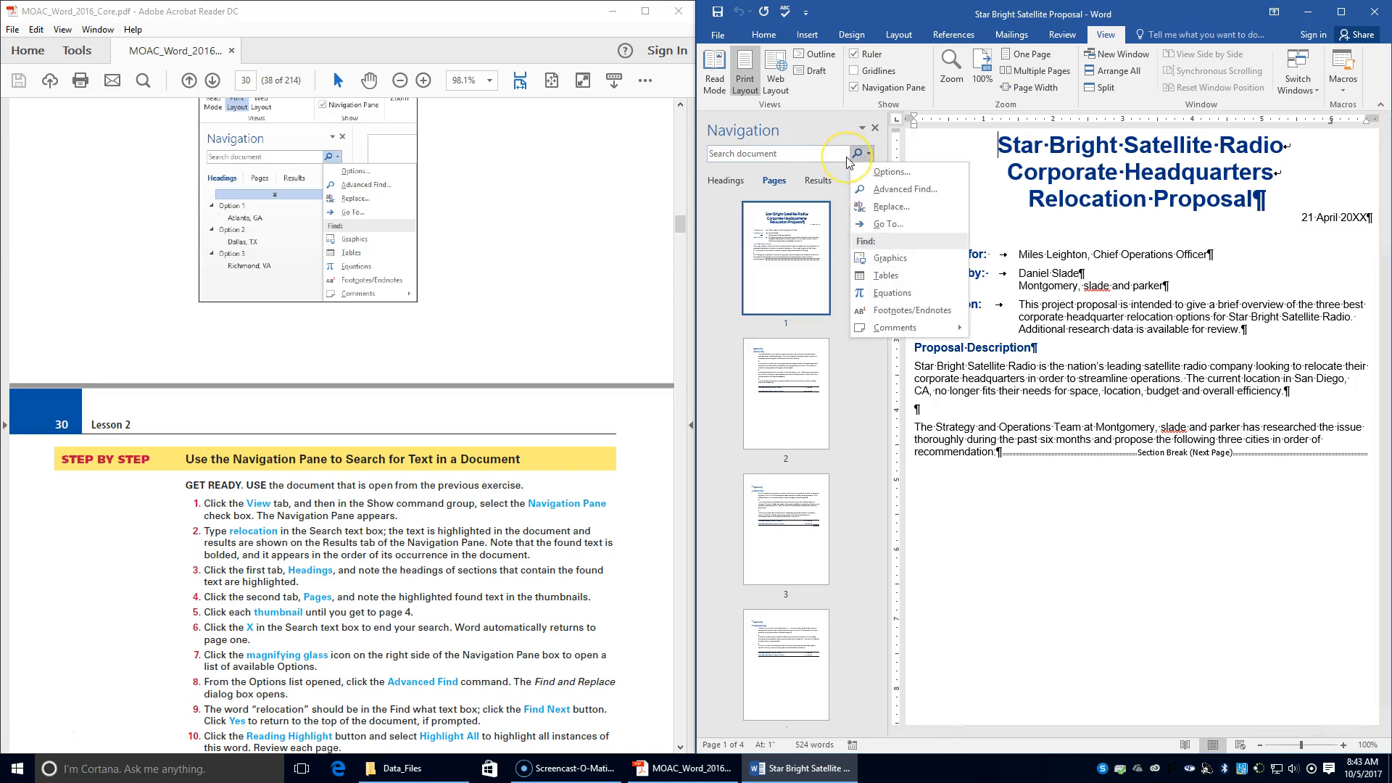
{"action": "left_click", "coordinate": [946, 190]}
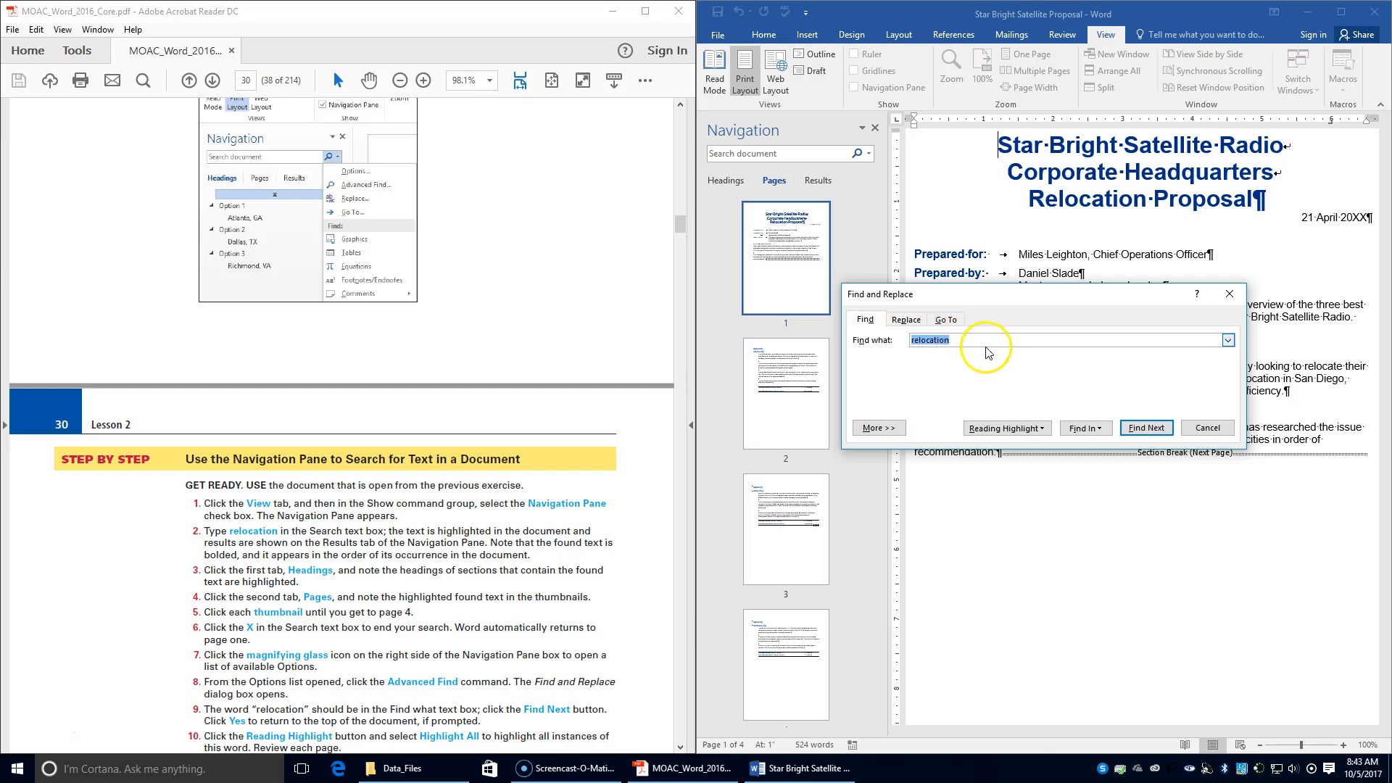
{"action": "left_click", "coordinate": [1160, 436]}
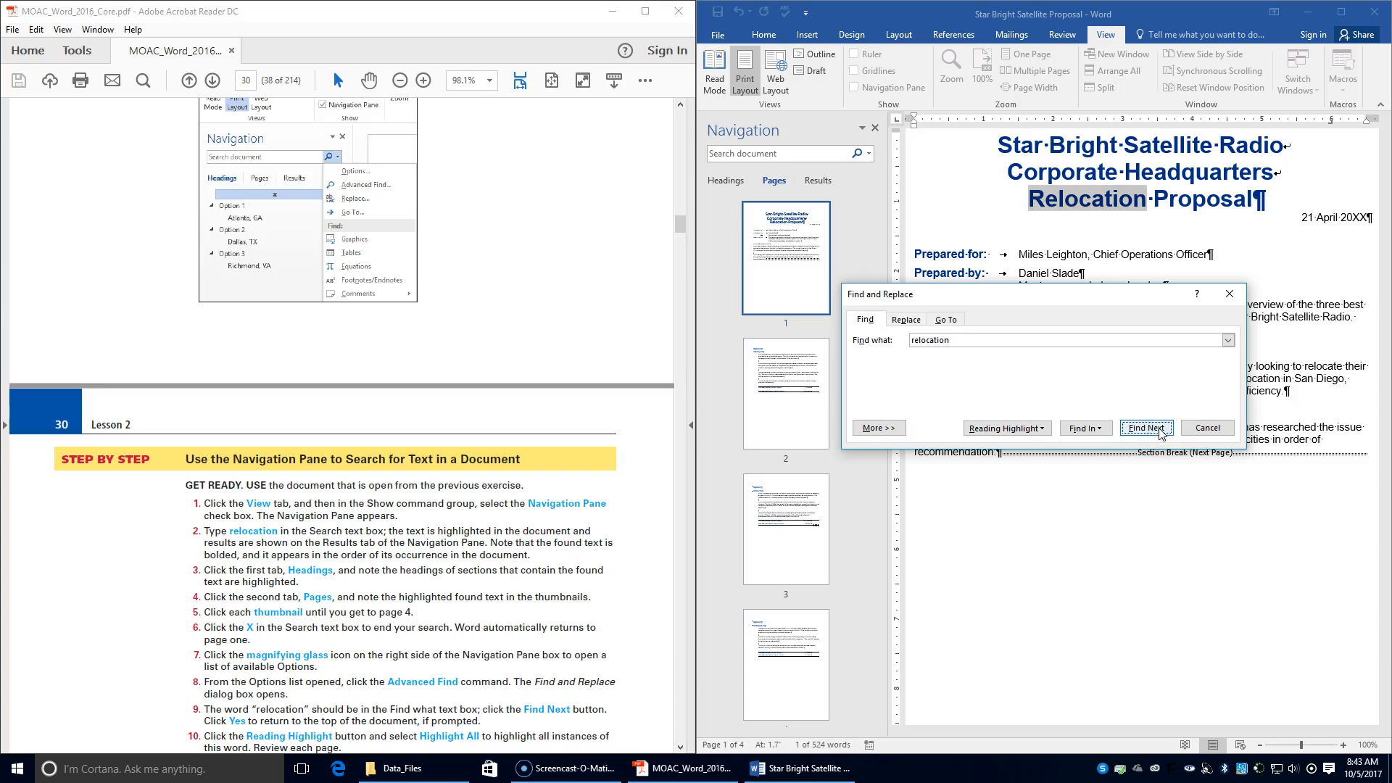
{"action": "left_click", "coordinate": [1138, 433]}
{"action": "left_click", "coordinate": [1139, 428]}
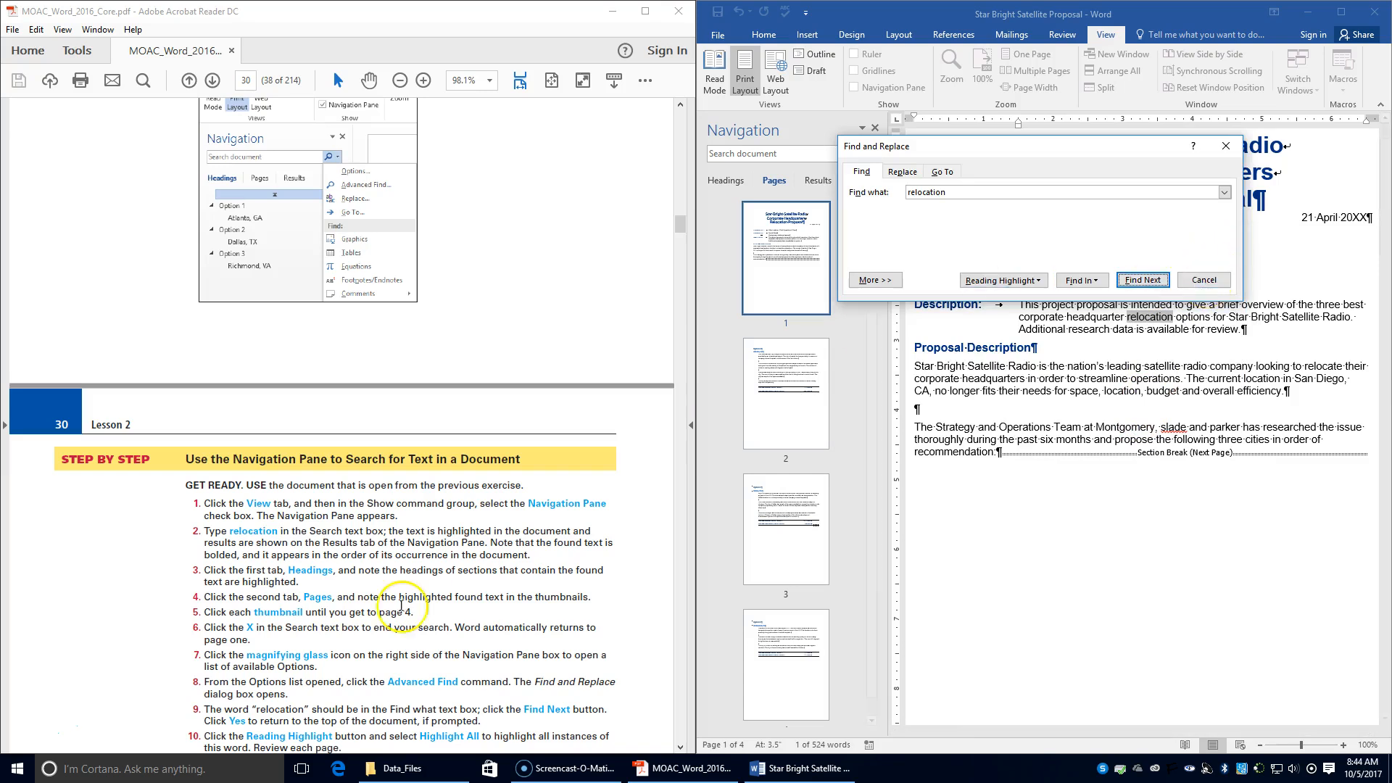
Show textbook steps 10 and 11 and apply Reading Highlight to all instances of relocation.
{"action": "scroll", "coordinate": [413, 614], "scroll_direction": "down", "scroll_amount": 1}
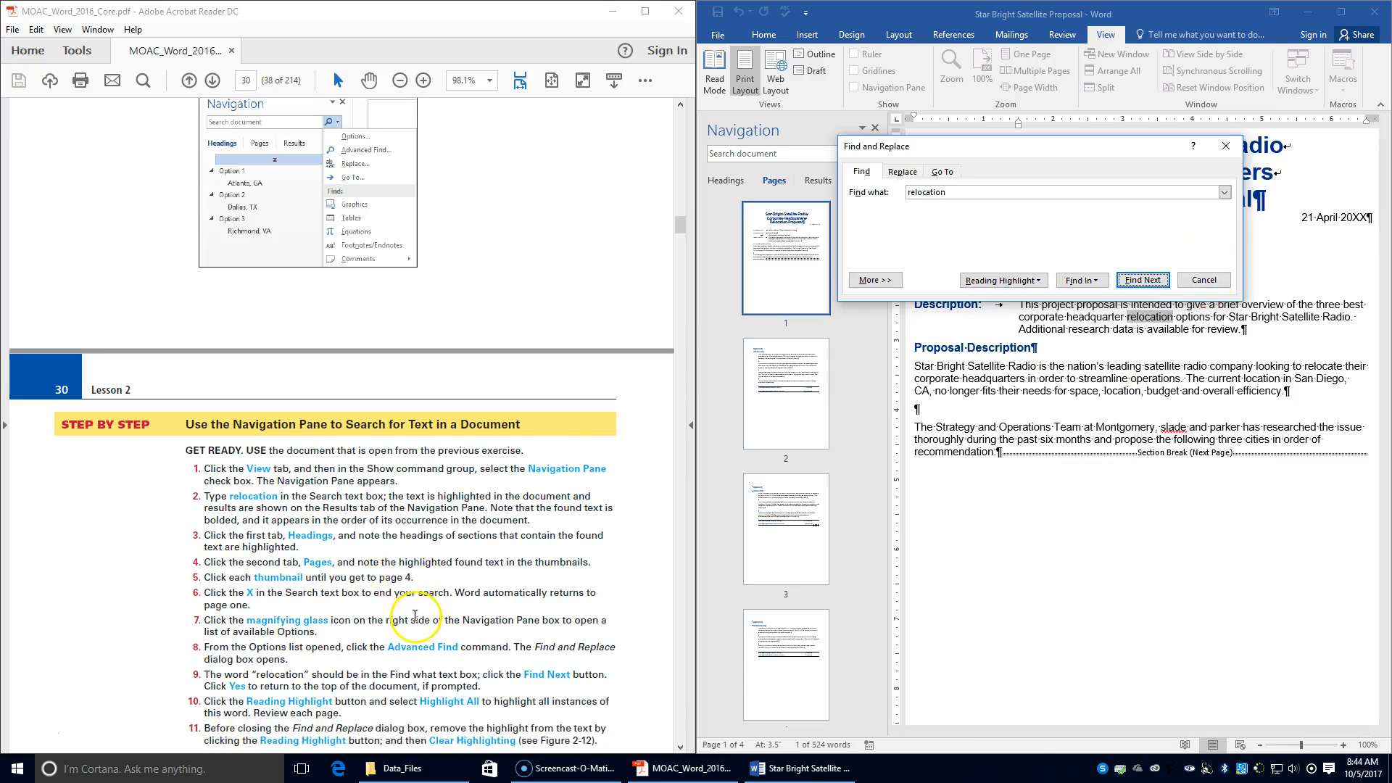
{"action": "scroll", "coordinate": [418, 621], "scroll_direction": "down", "scroll_amount": 1}
{"action": "scroll", "coordinate": [418, 623], "scroll_direction": "down", "scroll_amount": 1}
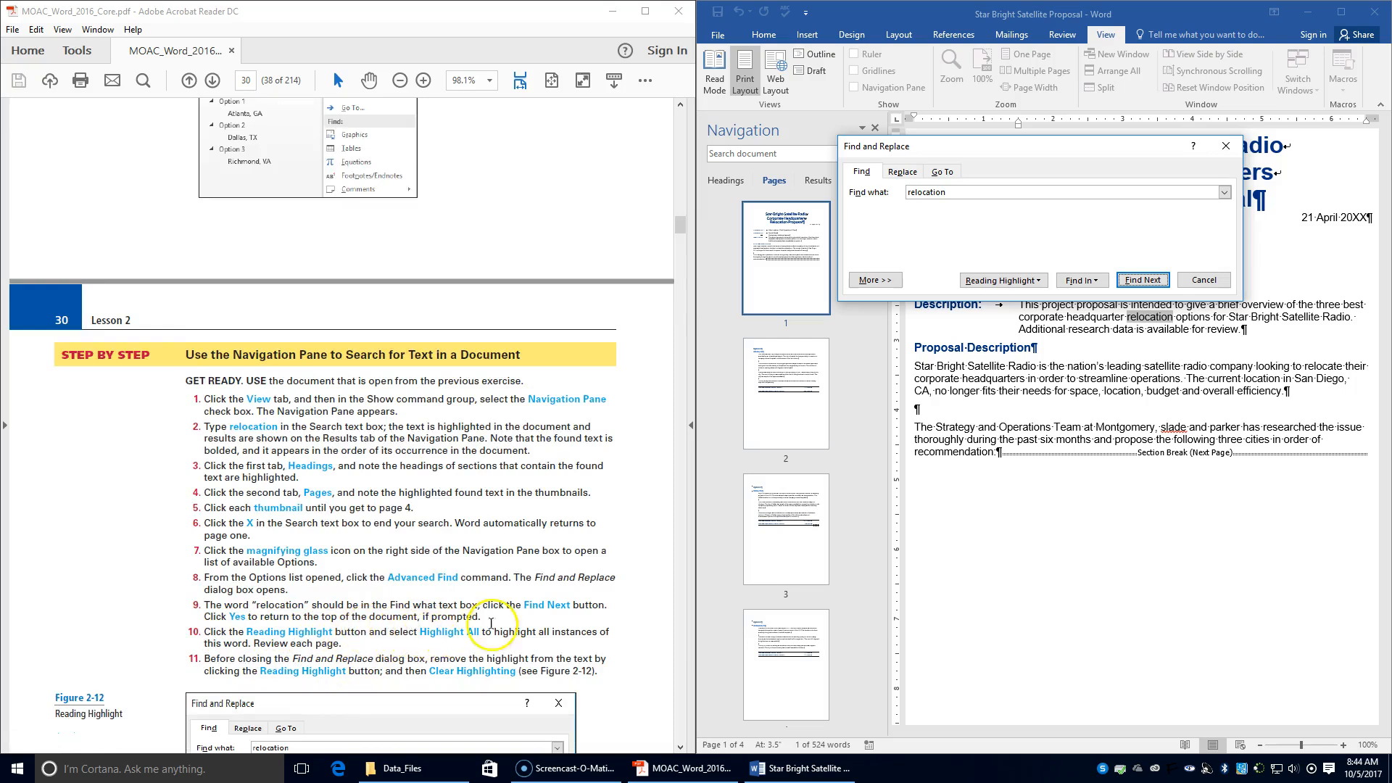
{"action": "left_click", "coordinate": [1009, 281]}
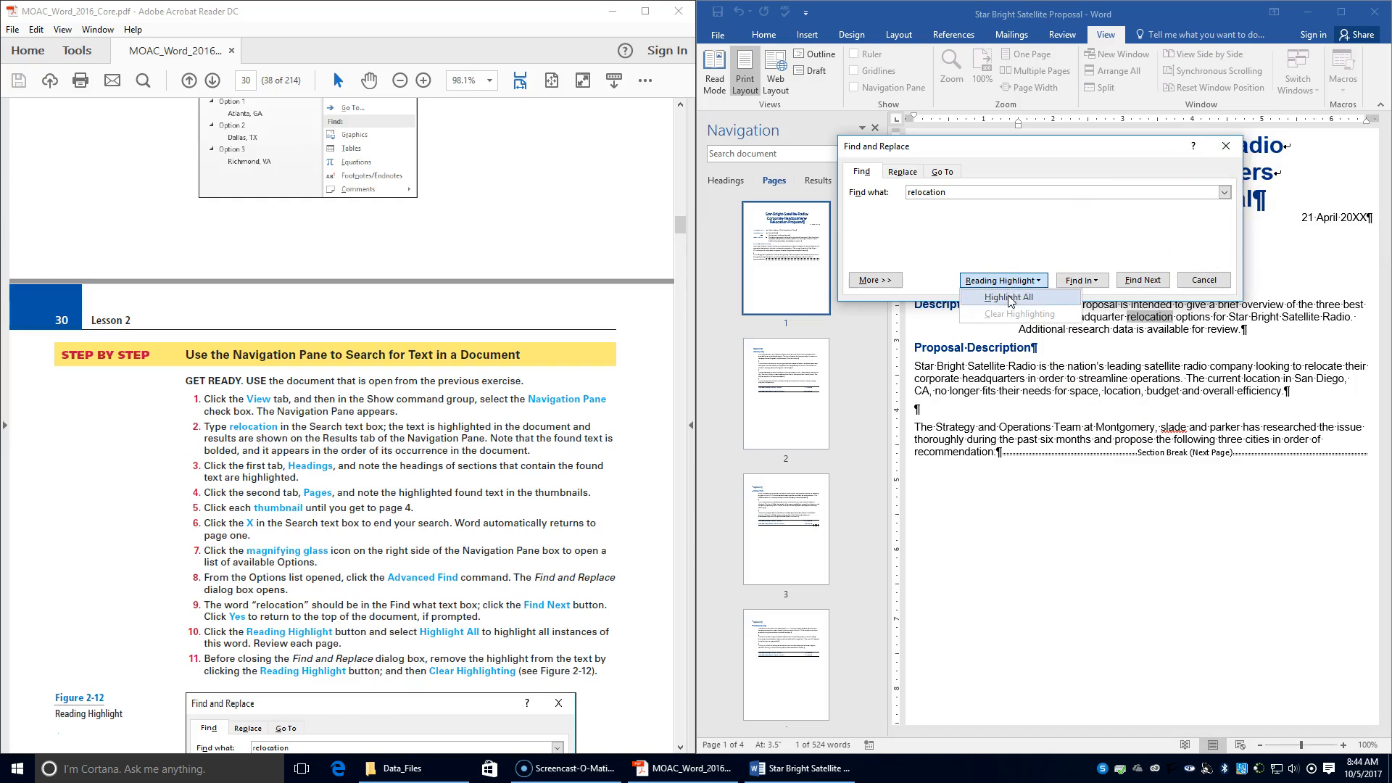
{"action": "left_click", "coordinate": [1010, 298]}
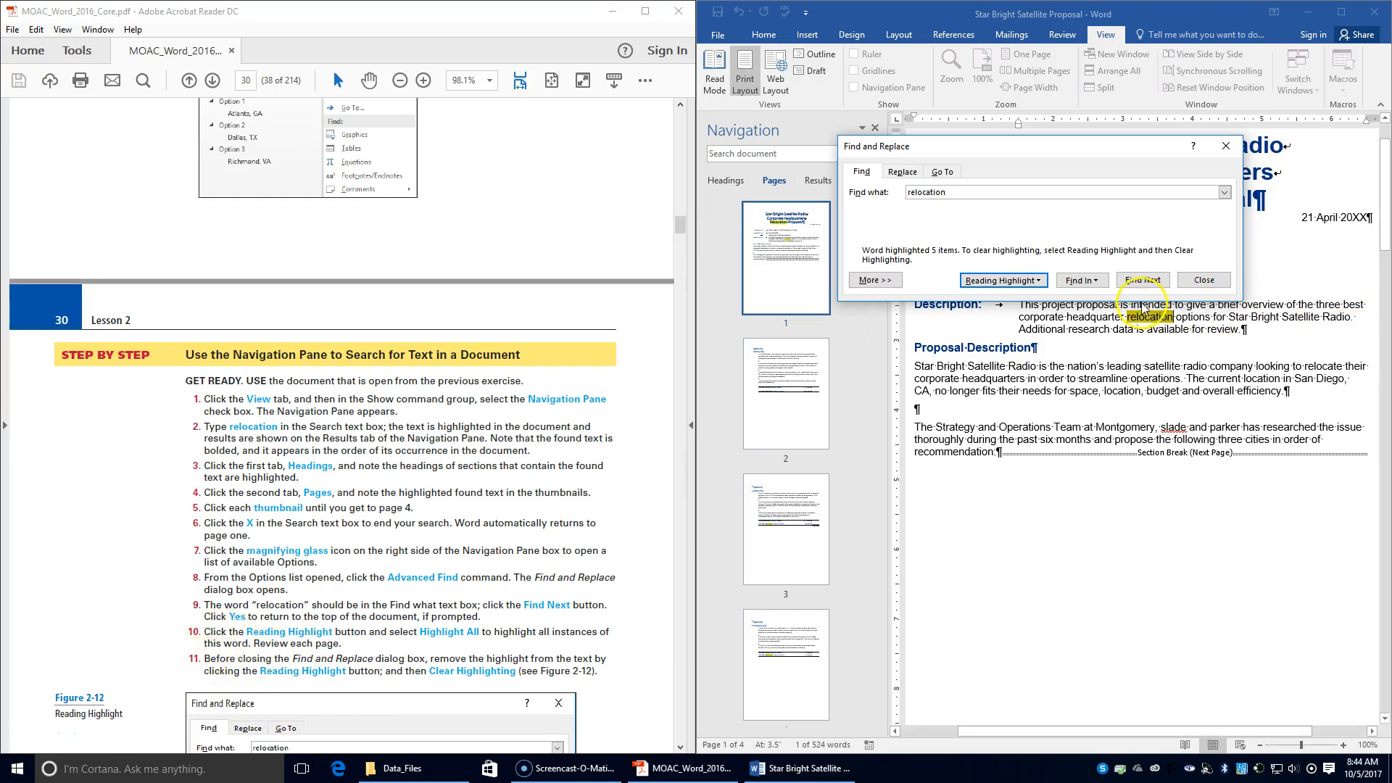
Review the highlighted relocation text through the document's pages and clear the reading highlighting.
{"action": "scroll", "coordinate": [1160, 366], "scroll_direction": "down", "scroll_amount": 10}
{"action": "scroll", "coordinate": [1146, 404], "scroll_direction": "down", "scroll_amount": 15}
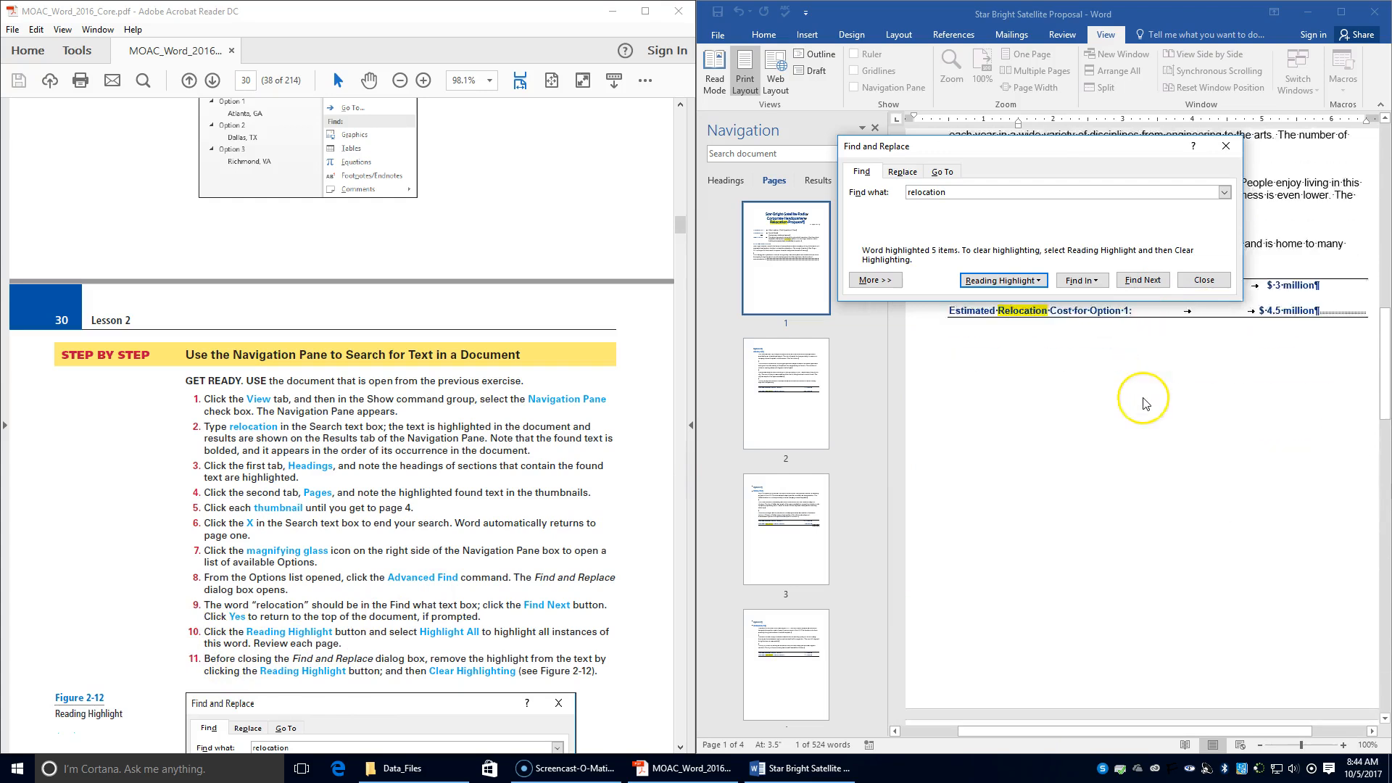
{"action": "scroll", "coordinate": [1145, 403], "scroll_direction": "down", "scroll_amount": 15}
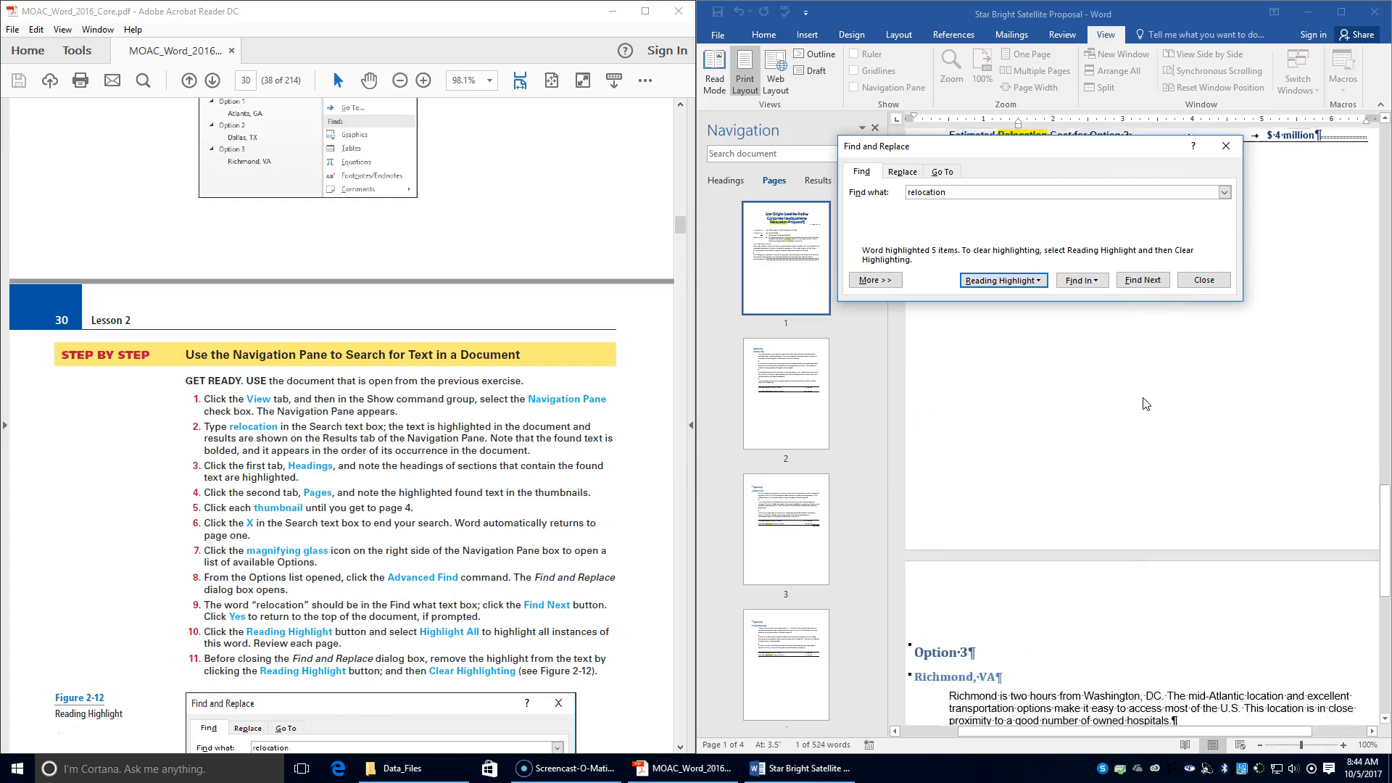
{"action": "scroll", "coordinate": [1143, 405], "scroll_direction": "up", "scroll_amount": 10}
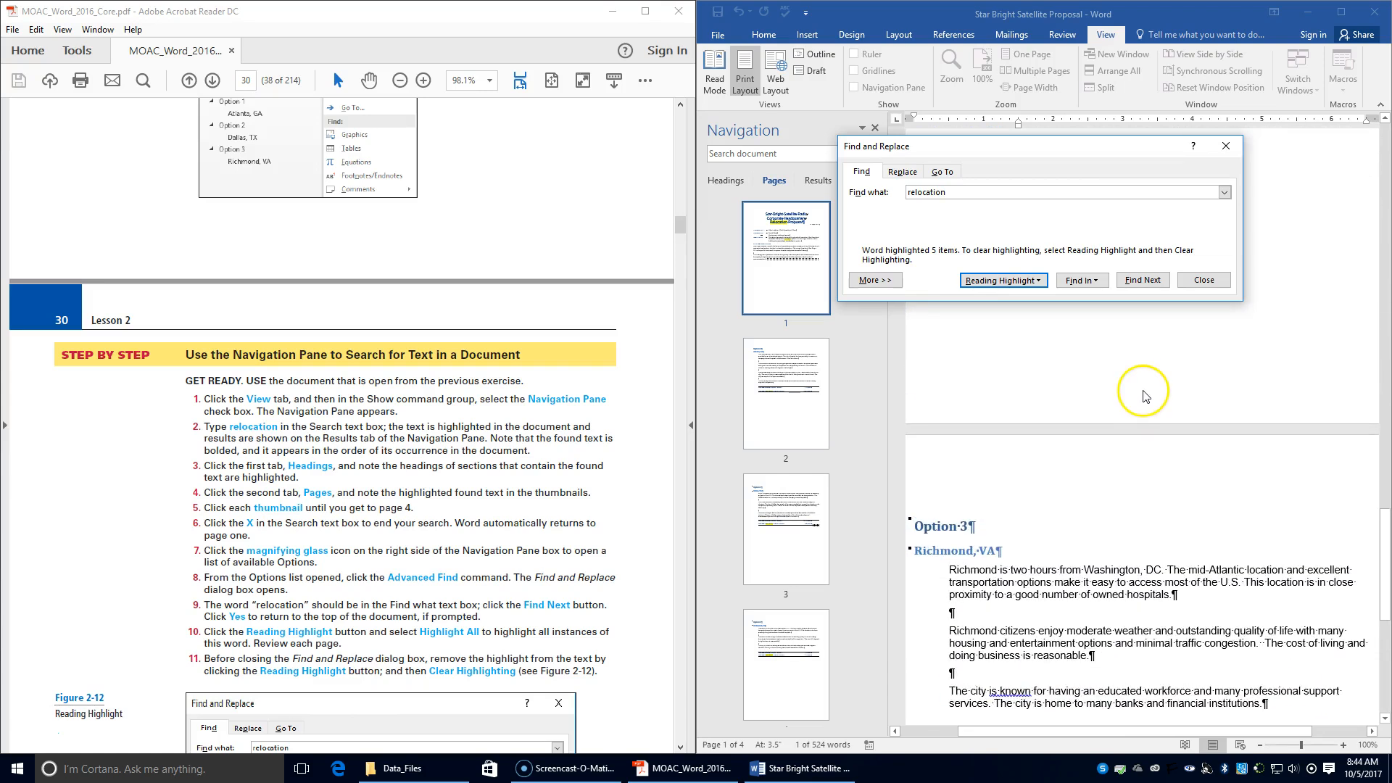
{"action": "scroll", "coordinate": [1138, 402], "scroll_direction": "up", "scroll_amount": 1}
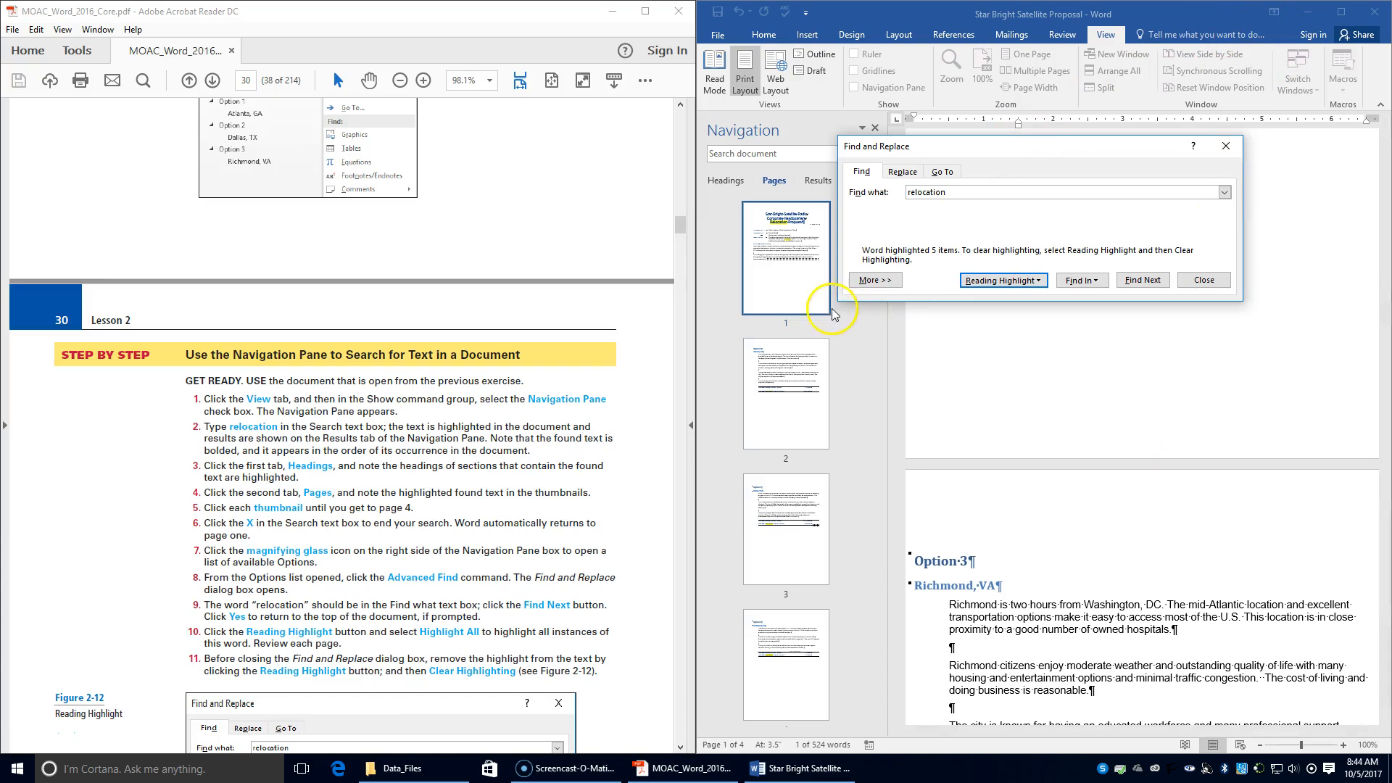
{"action": "left_click", "coordinate": [991, 281]}
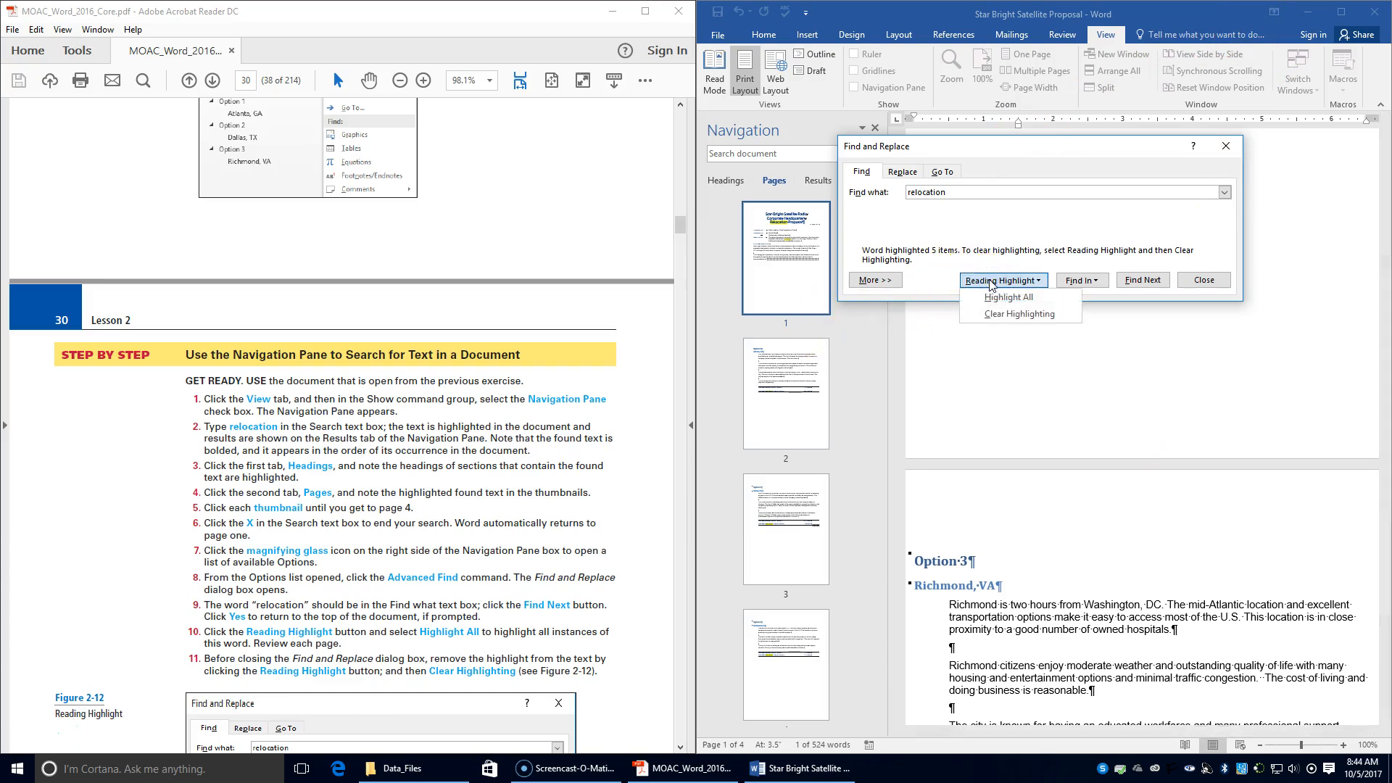
{"action": "left_click", "coordinate": [995, 315]}
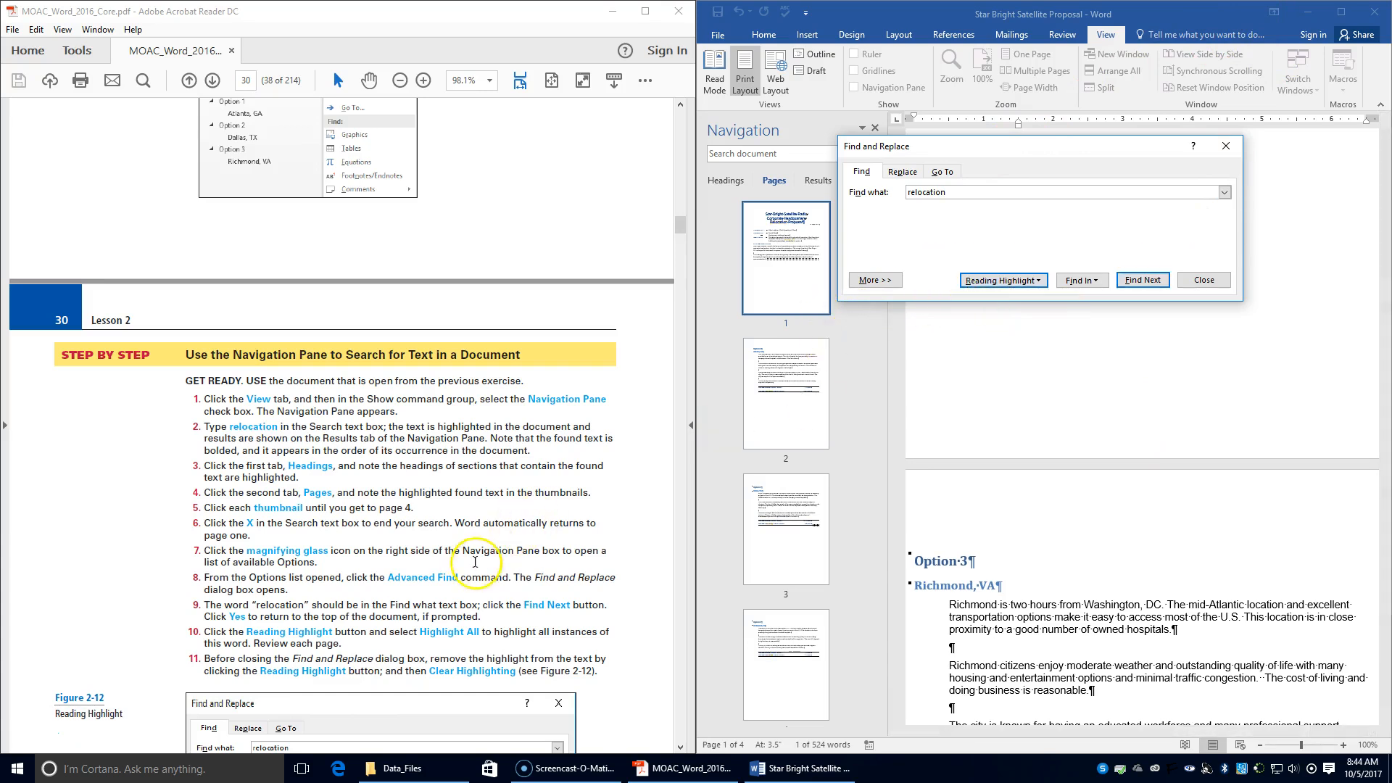
Check textbook steps 12 to 14, close the Find and Replace dialog and hide the Navigation Pane.
{"action": "scroll", "coordinate": [472, 653], "scroll_direction": "down", "scroll_amount": 5}
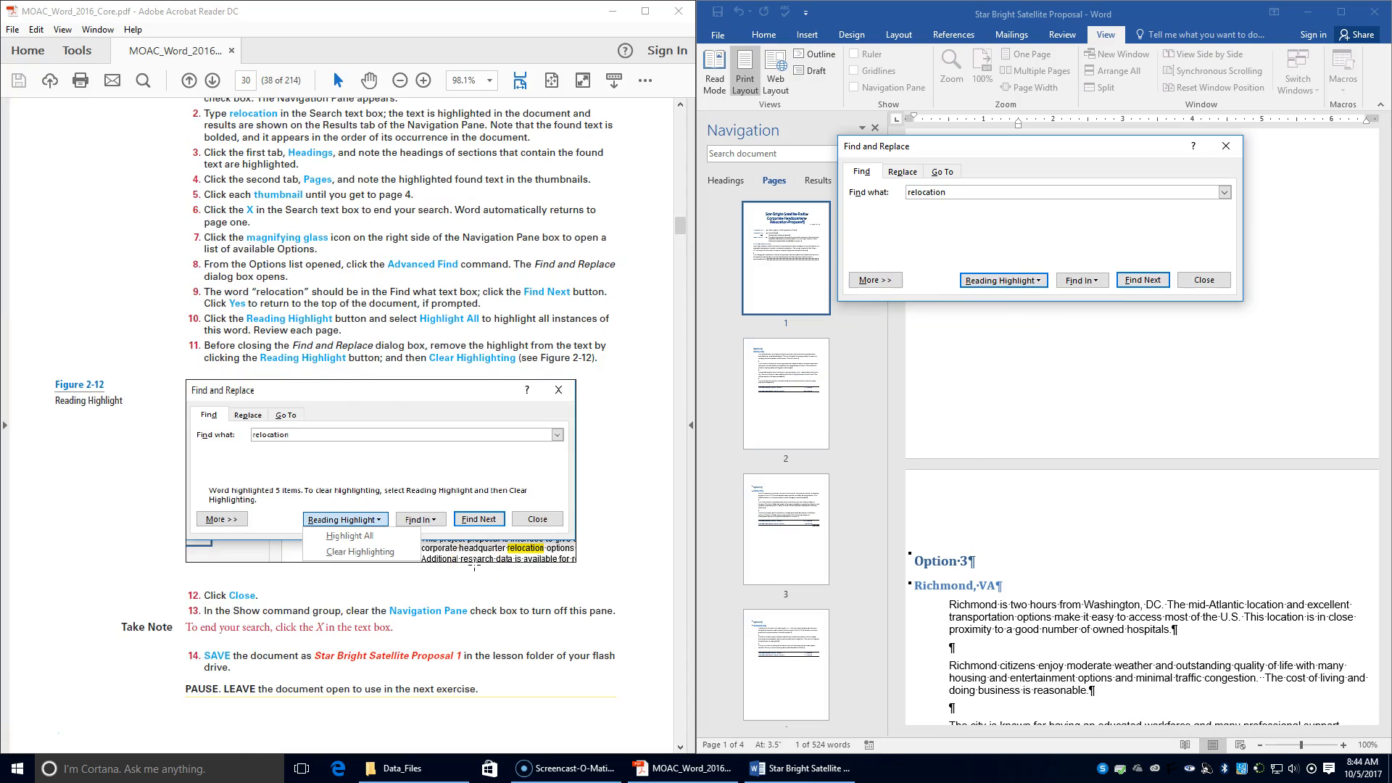
{"action": "left_click", "coordinate": [1204, 280]}
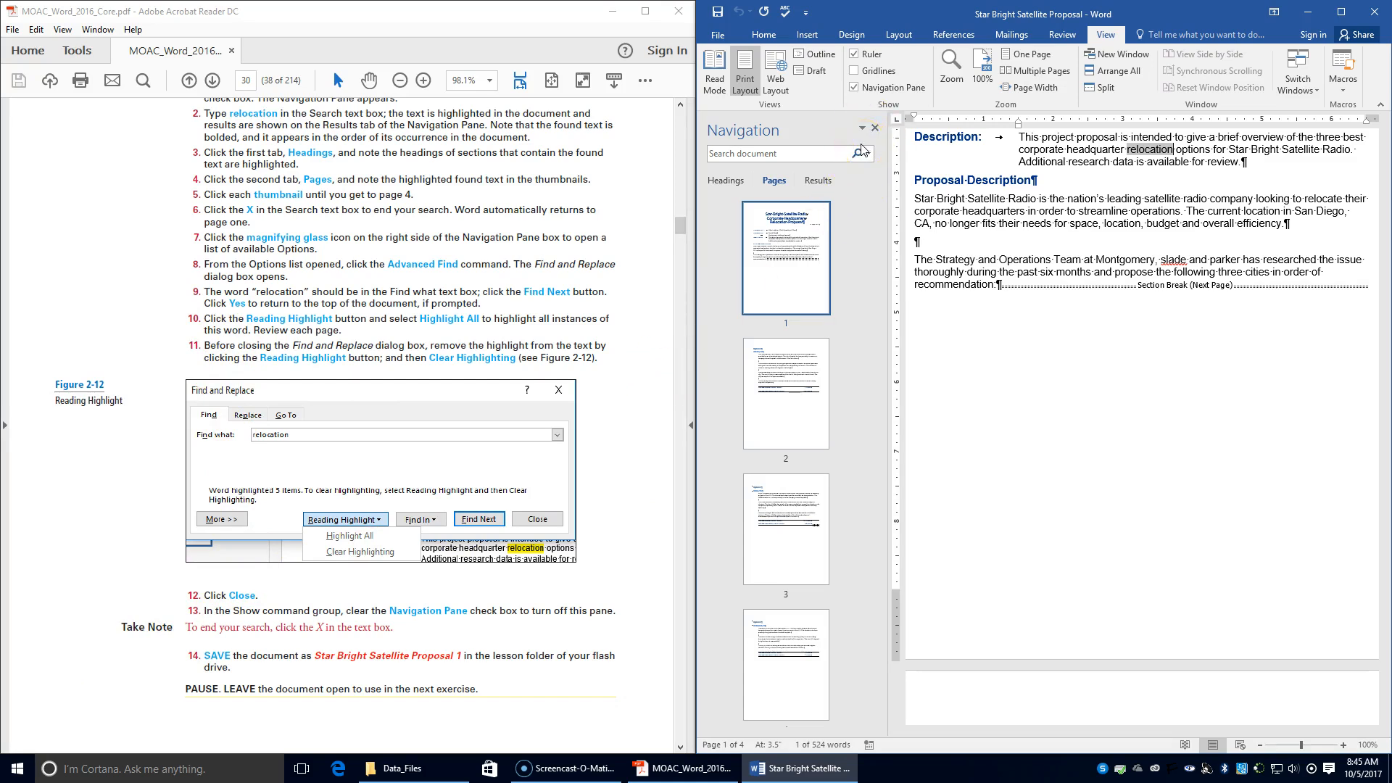
{"action": "left_click", "coordinate": [854, 87]}
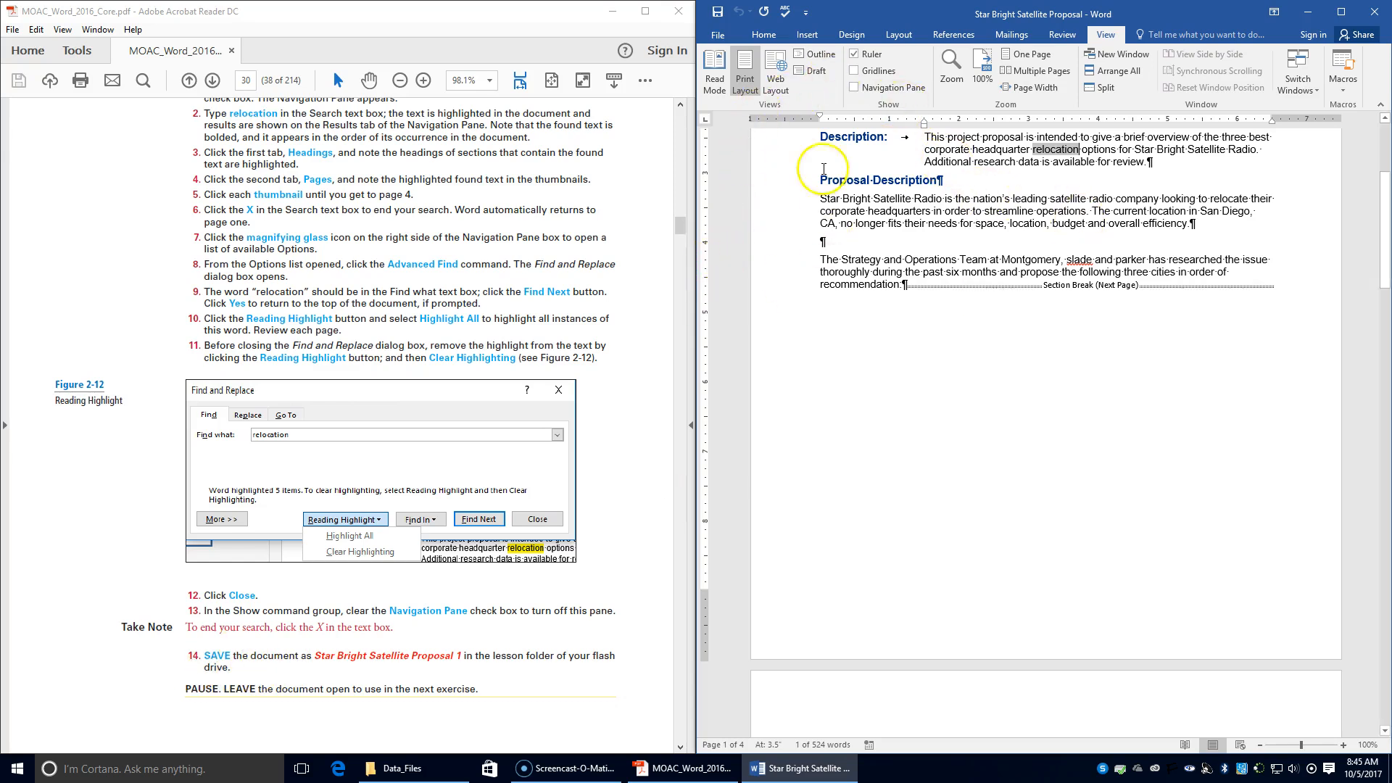
Start saving a copy of the document under a new name and choose the WORD folder's LESSON 2 subfolder.
{"action": "left_click", "coordinate": [720, 38]}
{"action": "left_click", "coordinate": [742, 177]}
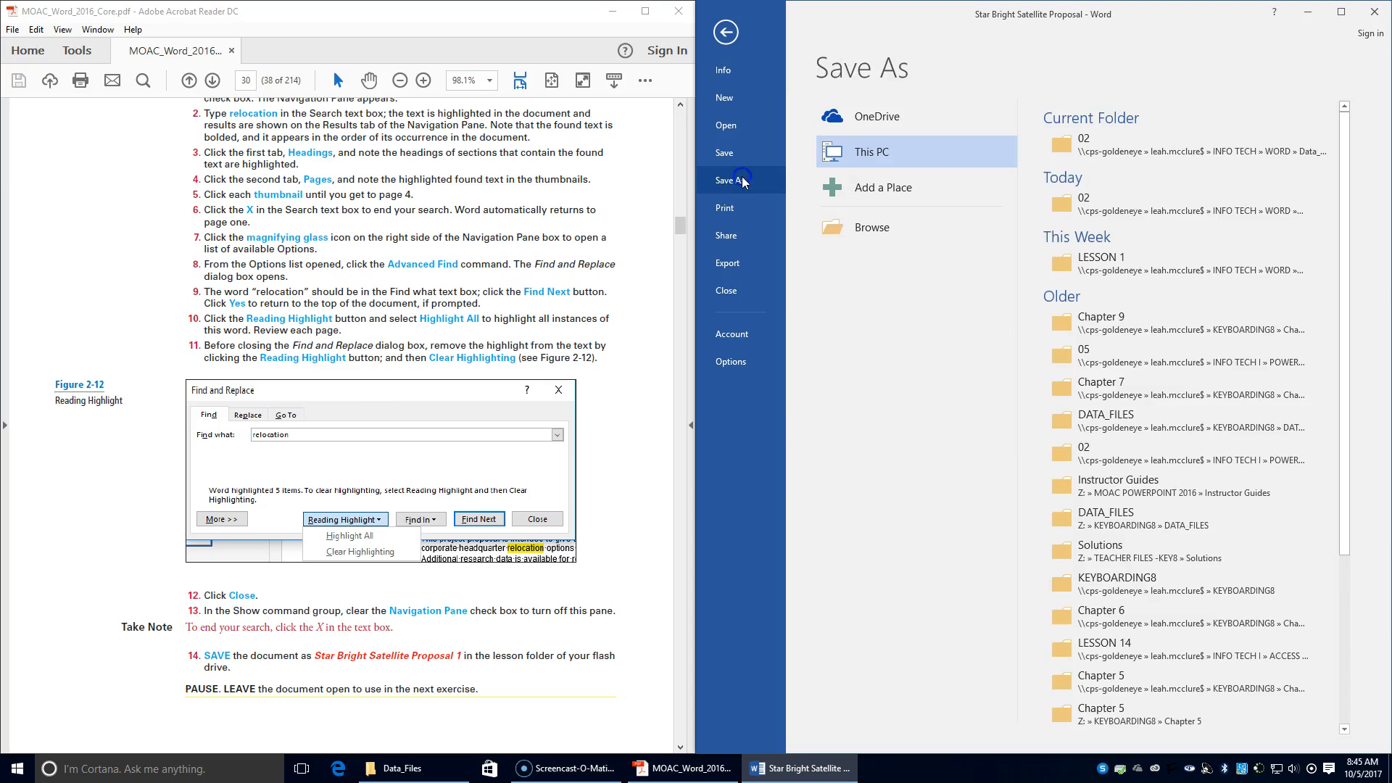
{"action": "left_click", "coordinate": [887, 230]}
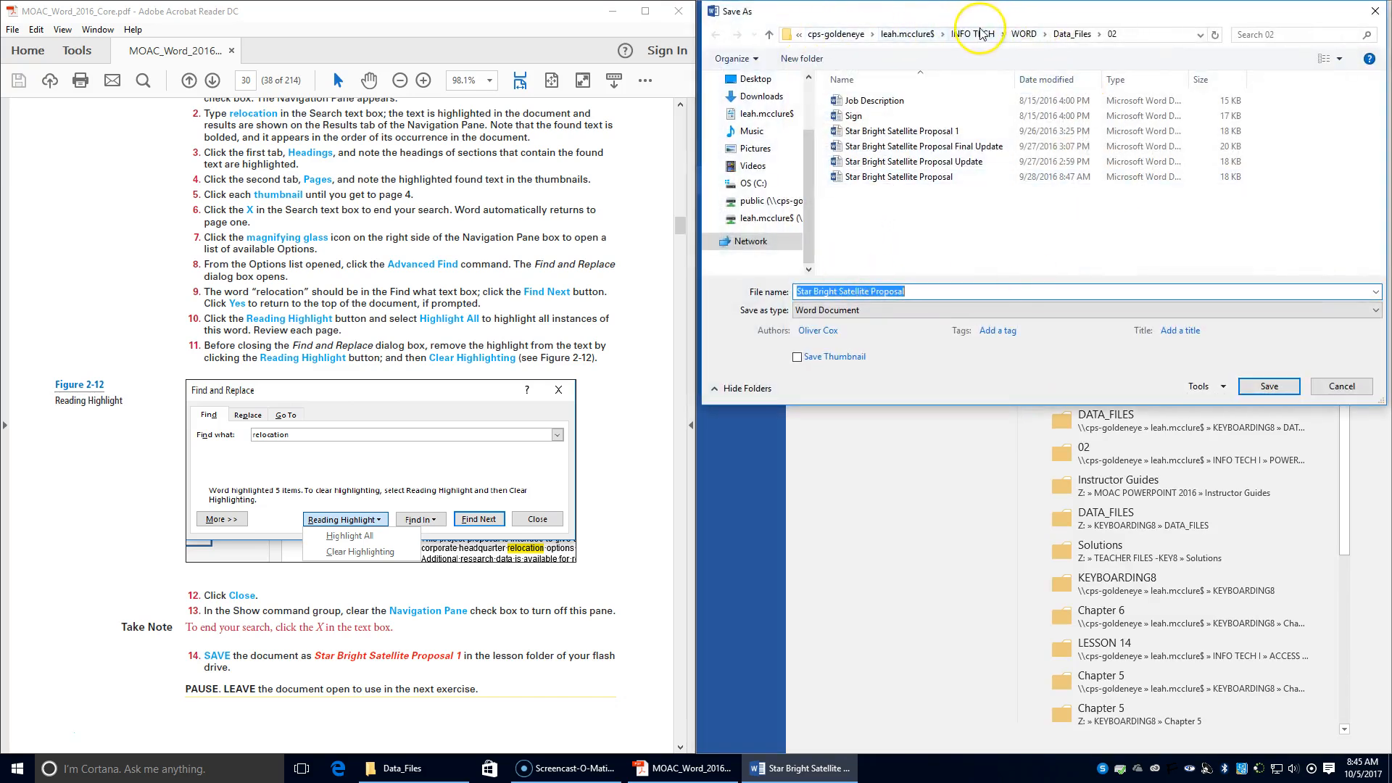
{"action": "left_click", "coordinate": [1023, 34]}
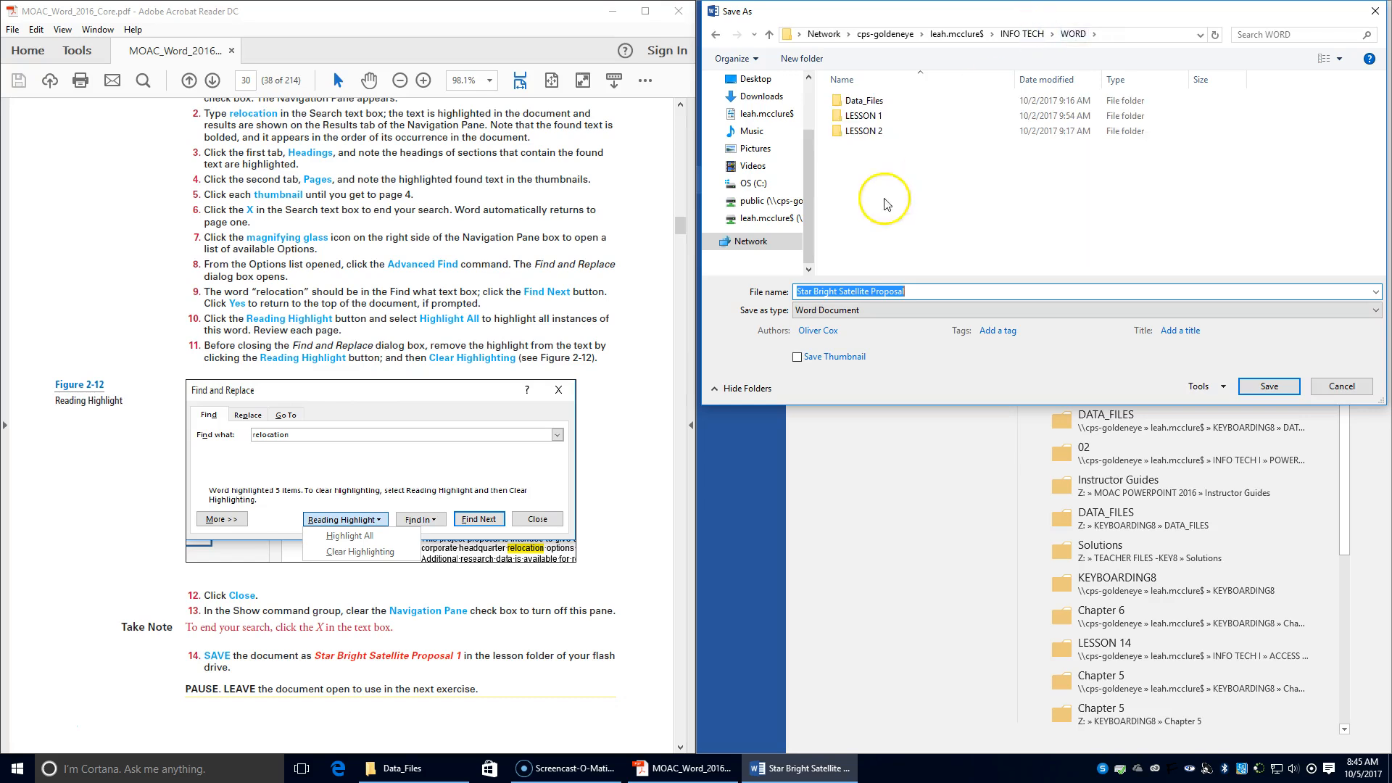
{"action": "double_click", "coordinate": [865, 133]}
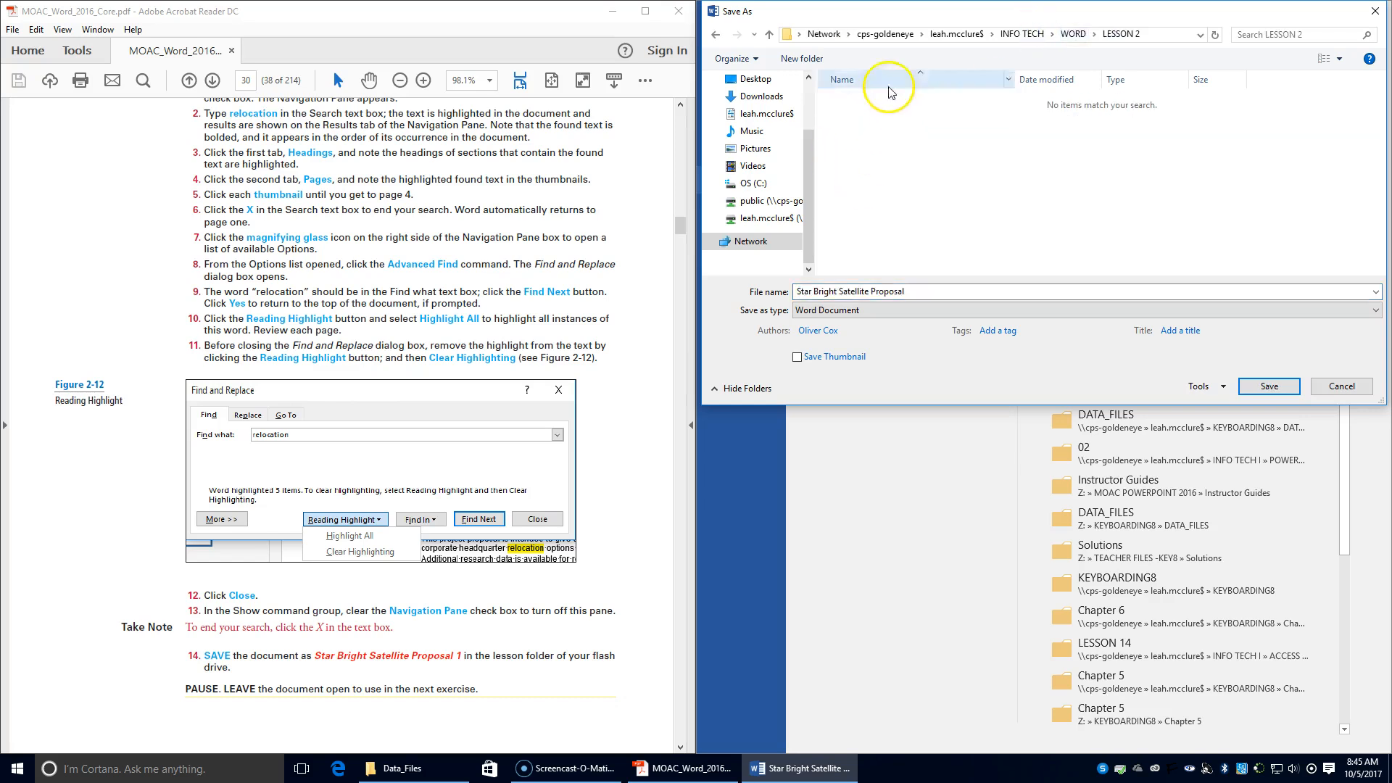
{"action": "left_click", "coordinate": [1063, 38]}
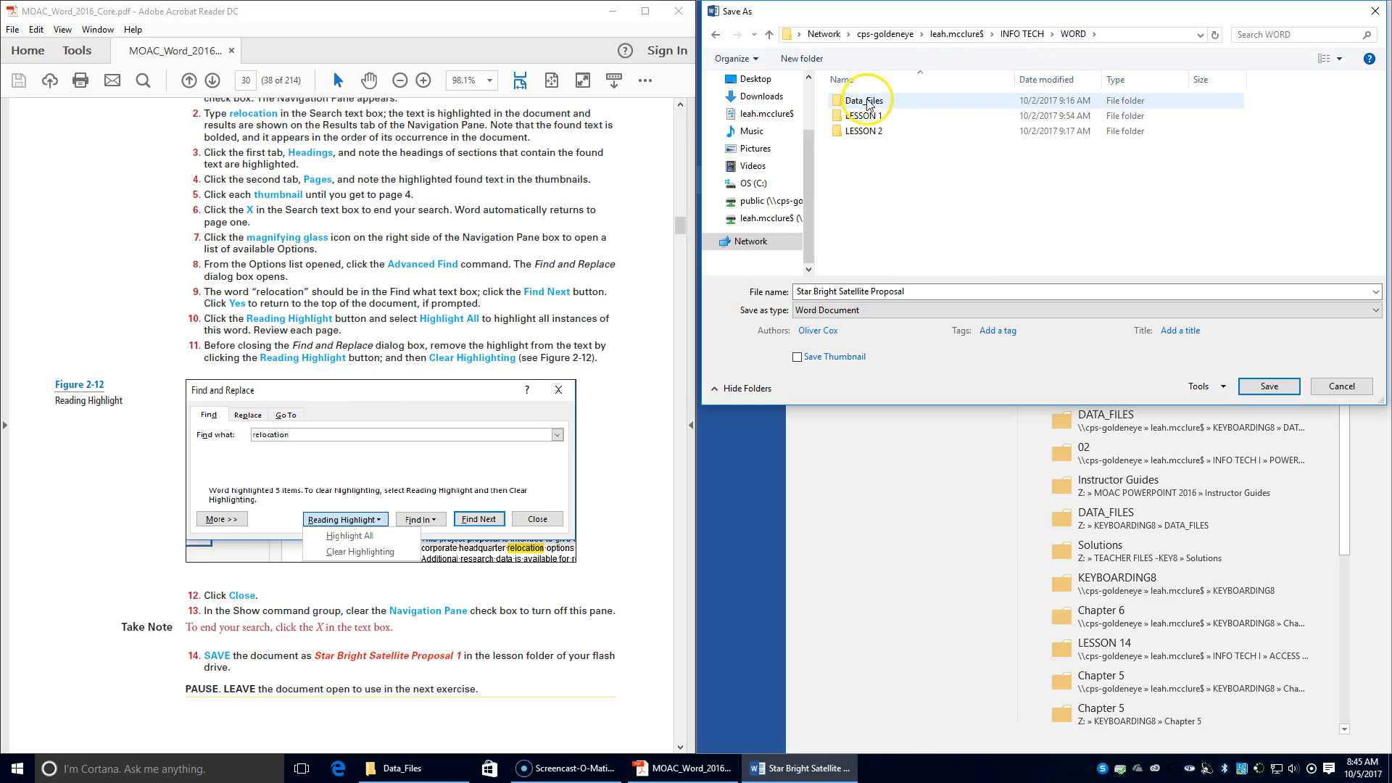
{"action": "left_click", "coordinate": [863, 133]}
{"action": "double_click", "coordinate": [863, 133]}
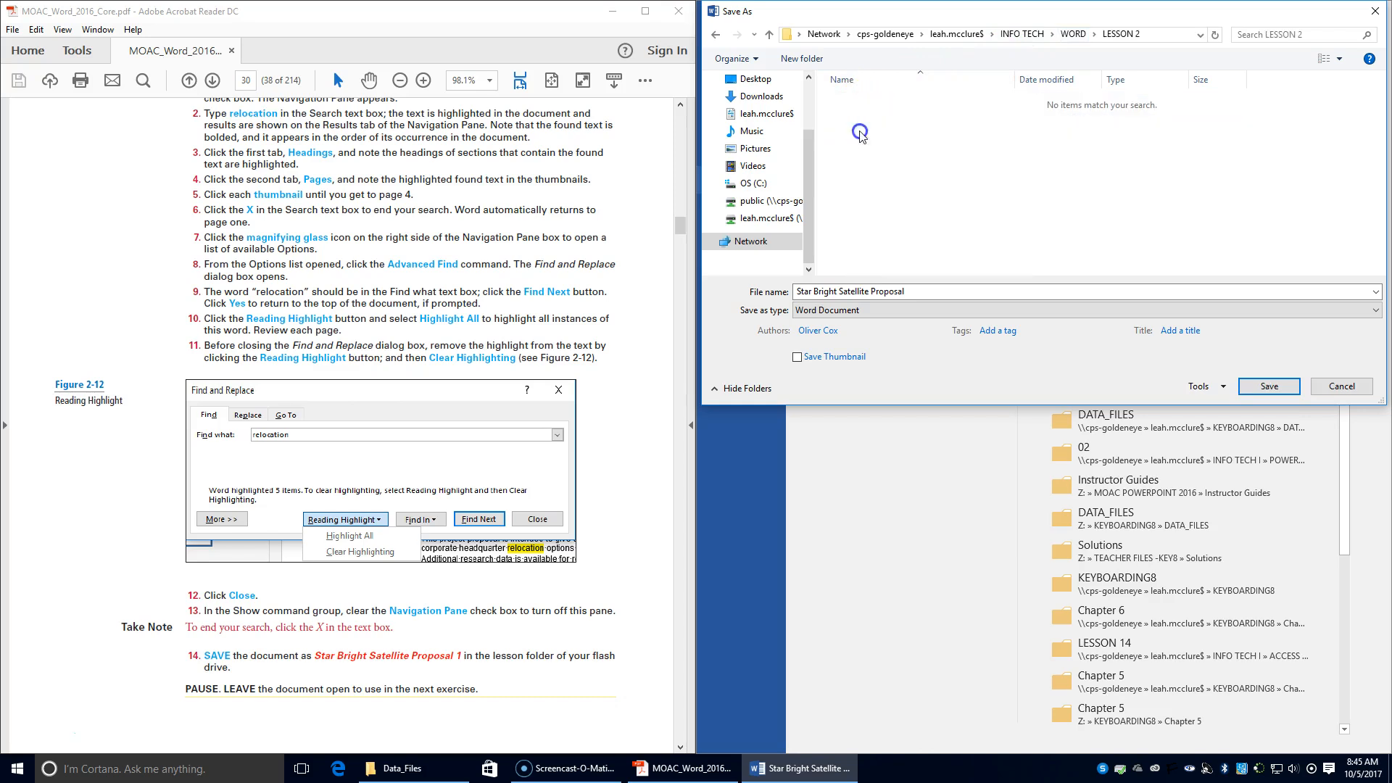
Name the copy Star Bright Satellite Proposal 1 and save it as a Word document.
{"action": "left_click", "coordinate": [896, 294]}
{"action": "left_click", "coordinate": [922, 290]}
{"action": "double_click", "coordinate": [923, 289]}
{"action": "left_click", "coordinate": [923, 287]}
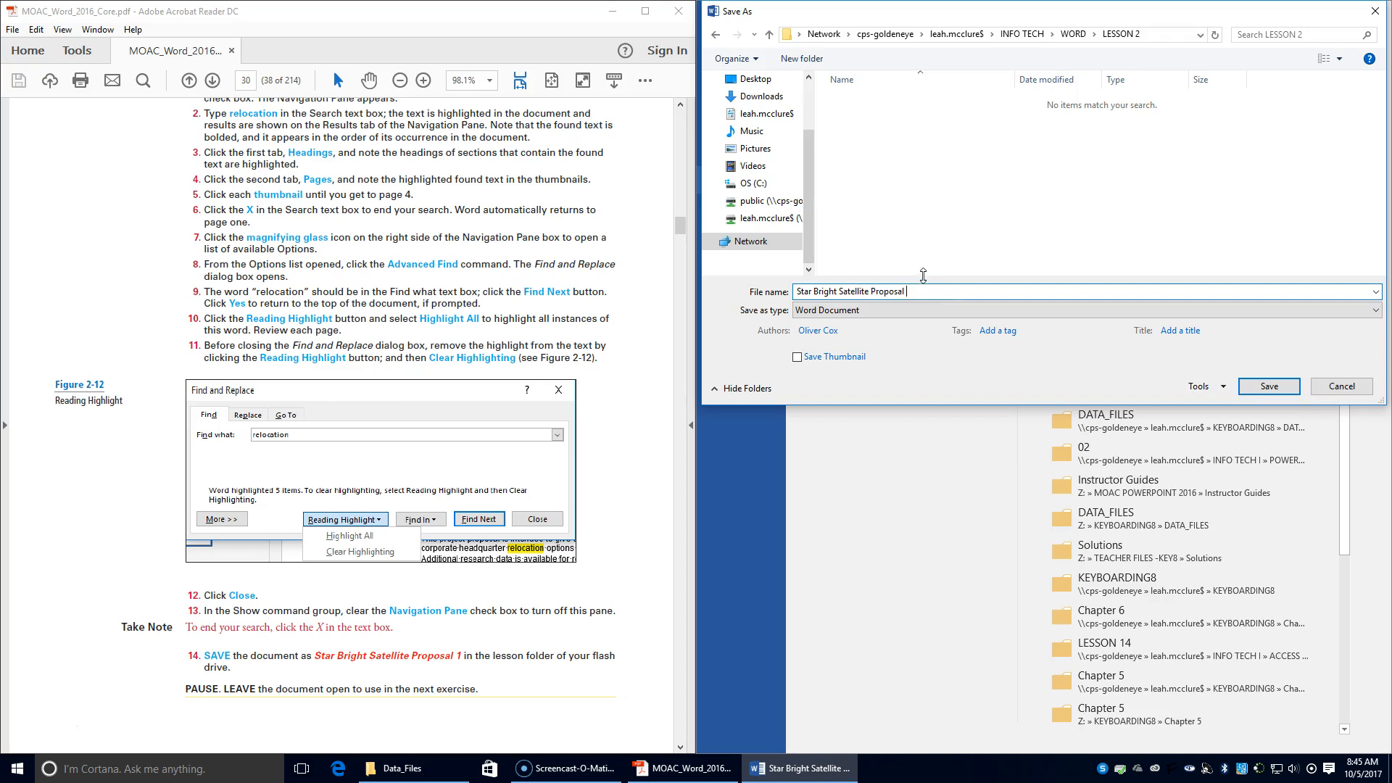
{"action": "type", "text": "1"}
{"action": "left_click", "coordinate": [1270, 385]}
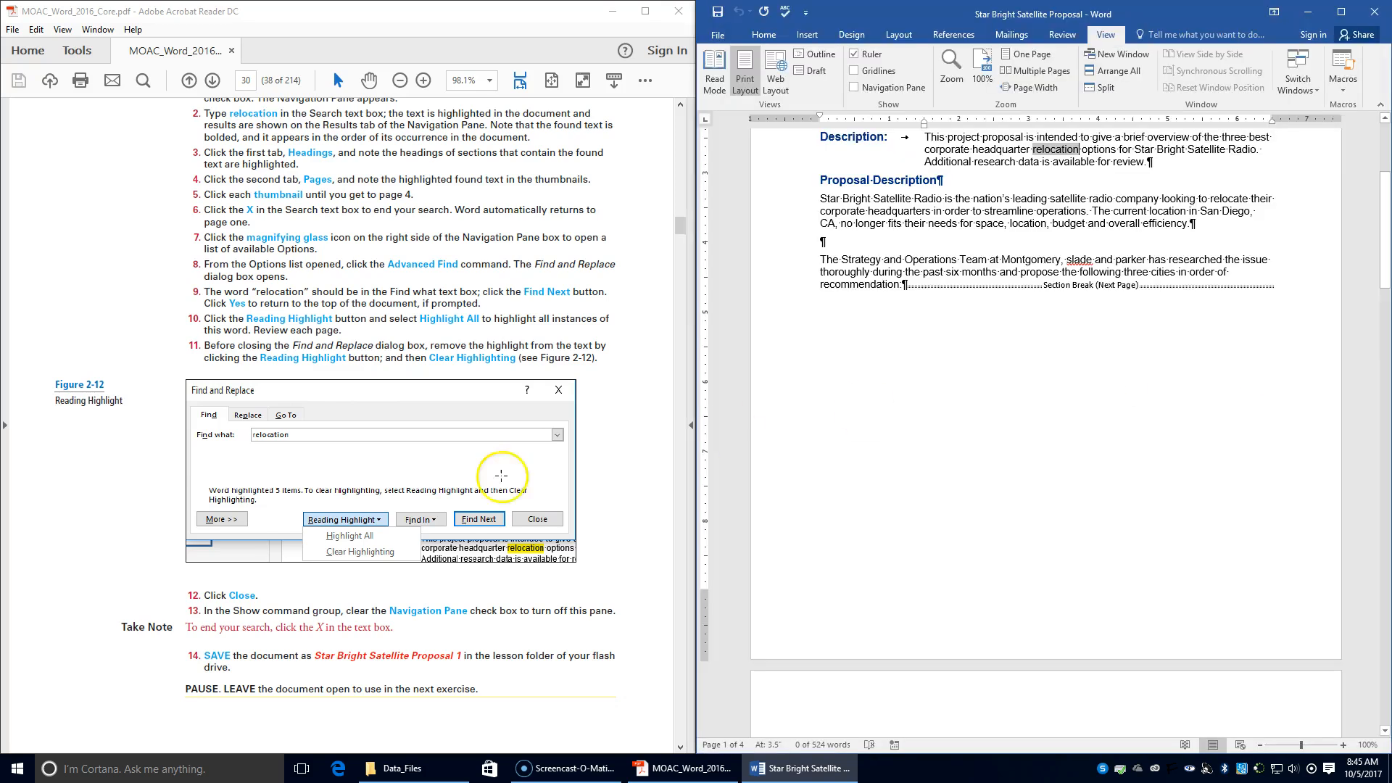
Show the textbook's Replace Text in a Document exercise and place the insertion point at the beginning of the Word document.
{"action": "scroll", "coordinate": [482, 532], "scroll_direction": "down", "scroll_amount": 10}
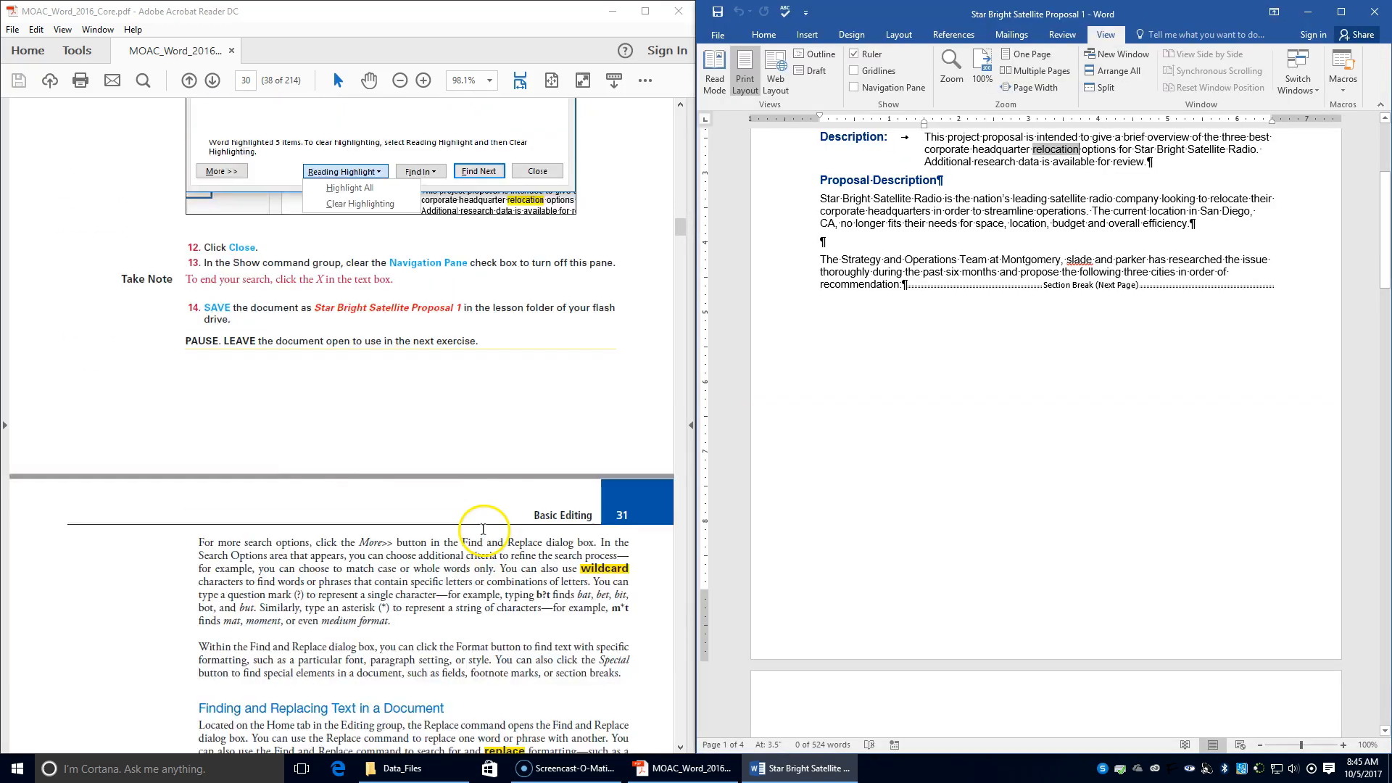
{"action": "scroll", "coordinate": [428, 451], "scroll_direction": "down", "scroll_amount": 1}
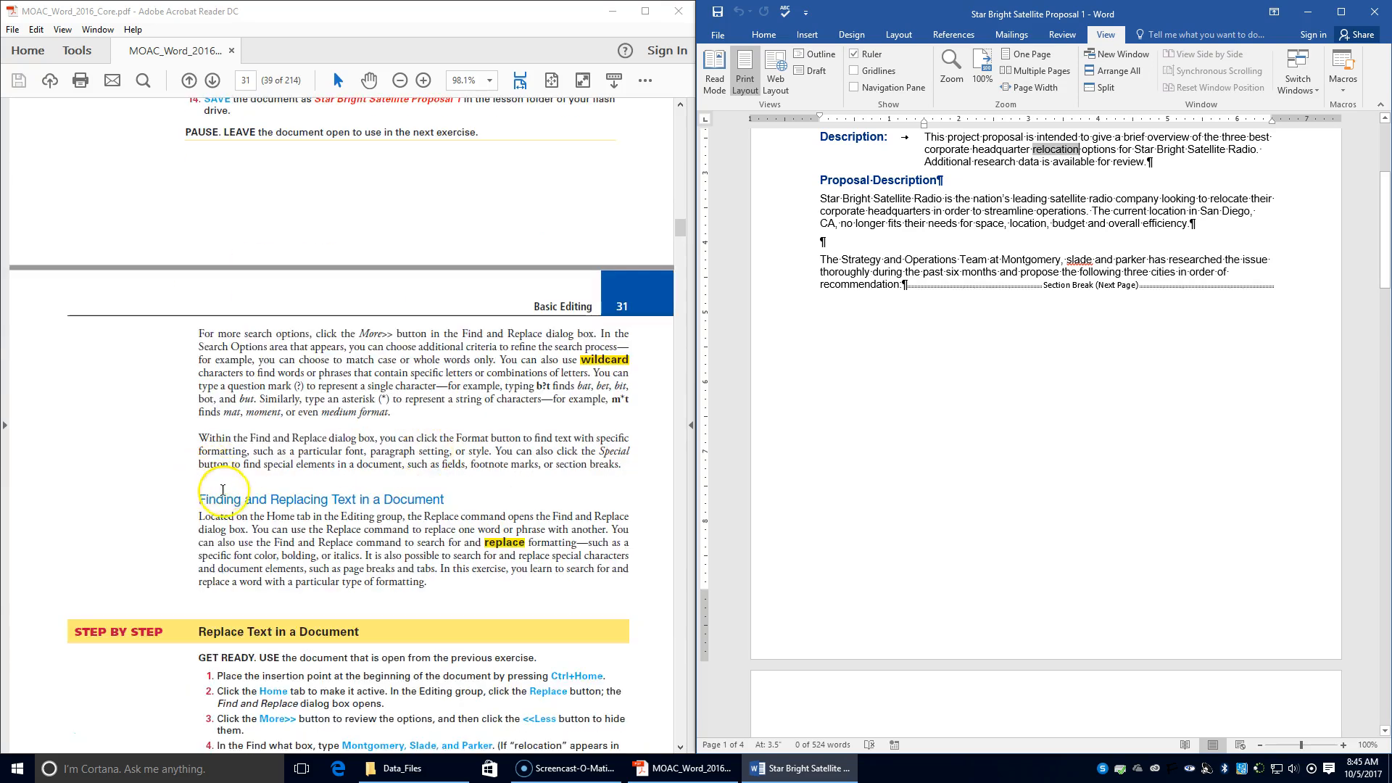
{"action": "scroll", "coordinate": [271, 598], "scroll_direction": "down", "scroll_amount": 1}
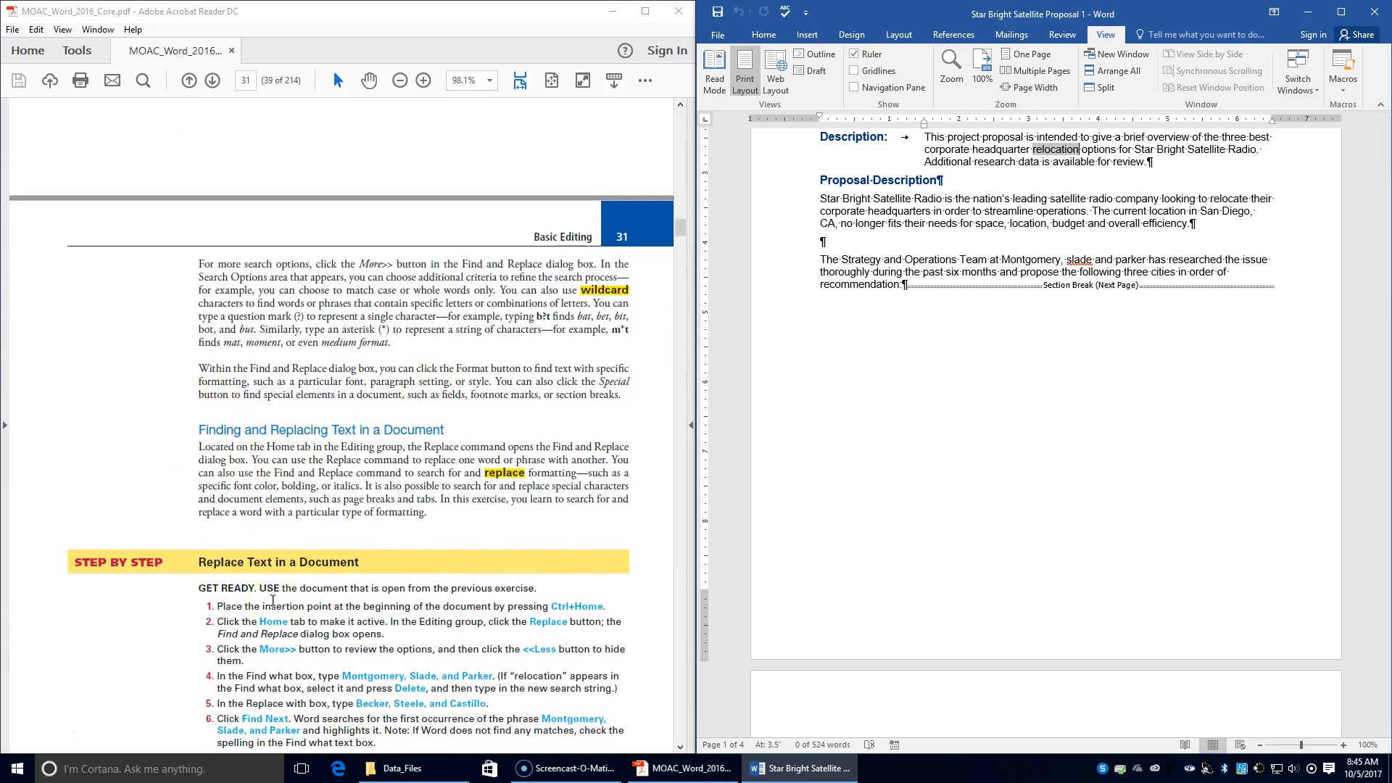
{"action": "scroll", "coordinate": [273, 600], "scroll_direction": "down", "scroll_amount": 1}
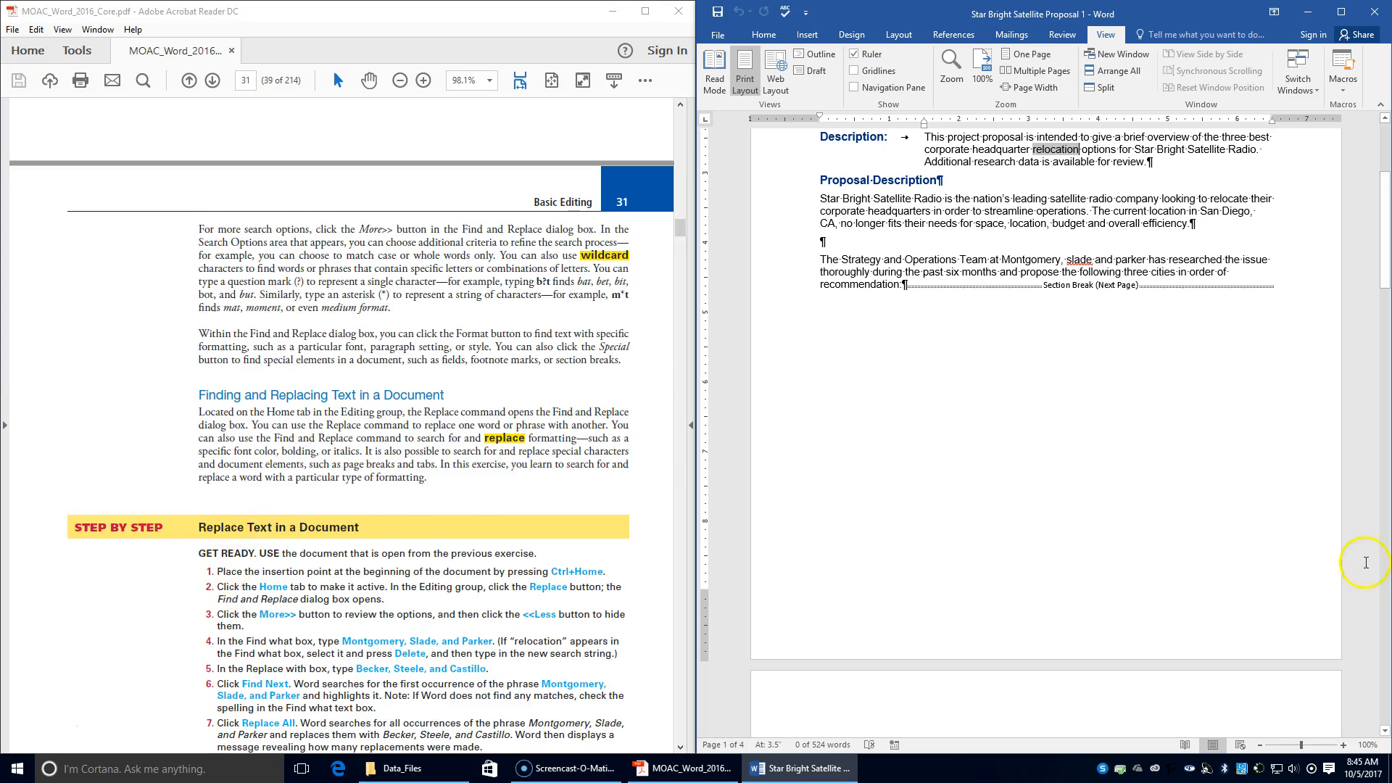
{"action": "scroll", "coordinate": [1258, 516], "scroll_direction": "up", "scroll_amount": 1}
{"action": "scroll", "coordinate": [1258, 515], "scroll_direction": "down", "scroll_amount": 1}
{"action": "key", "text": "ctrl+Home"}
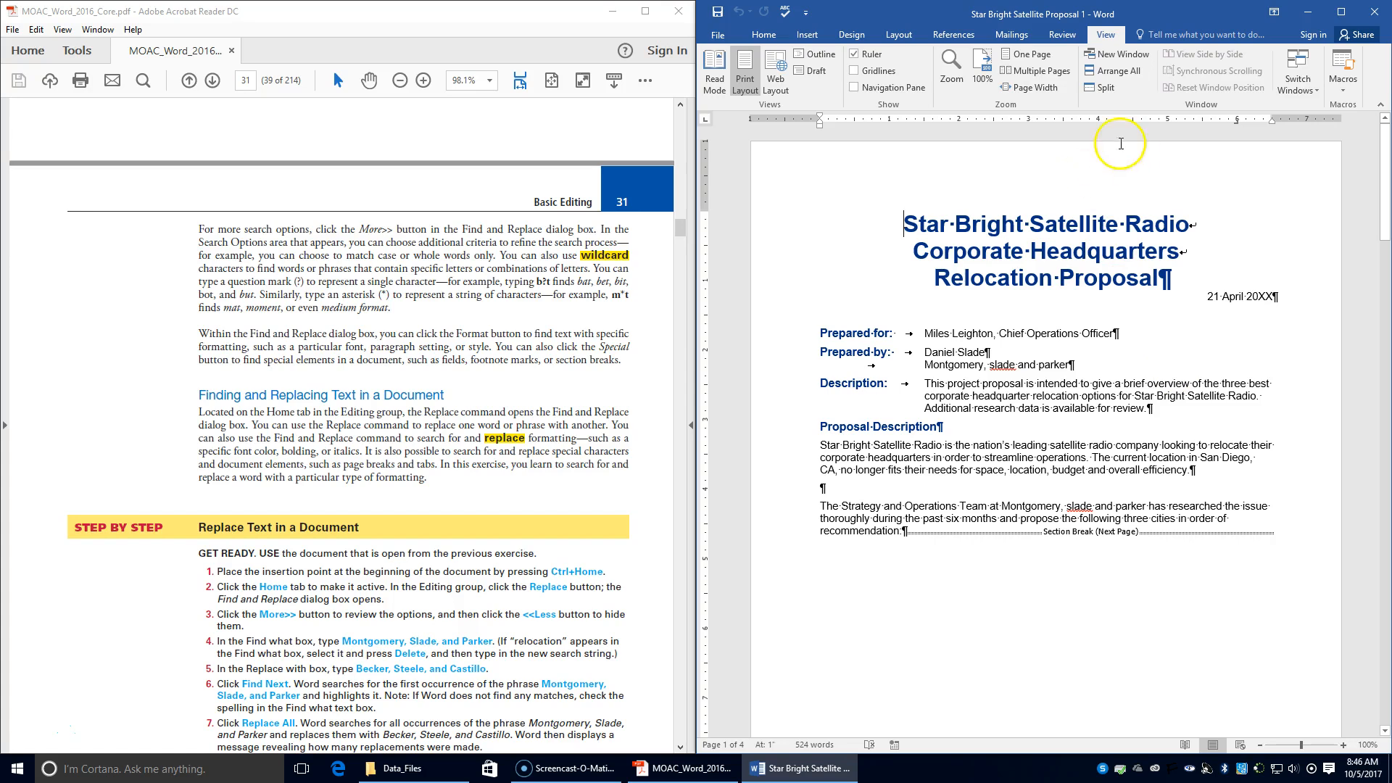
Open Find and Replace for replacing text, expand its additional search options for review and hide them again.
{"action": "left_click", "coordinate": [764, 35]}
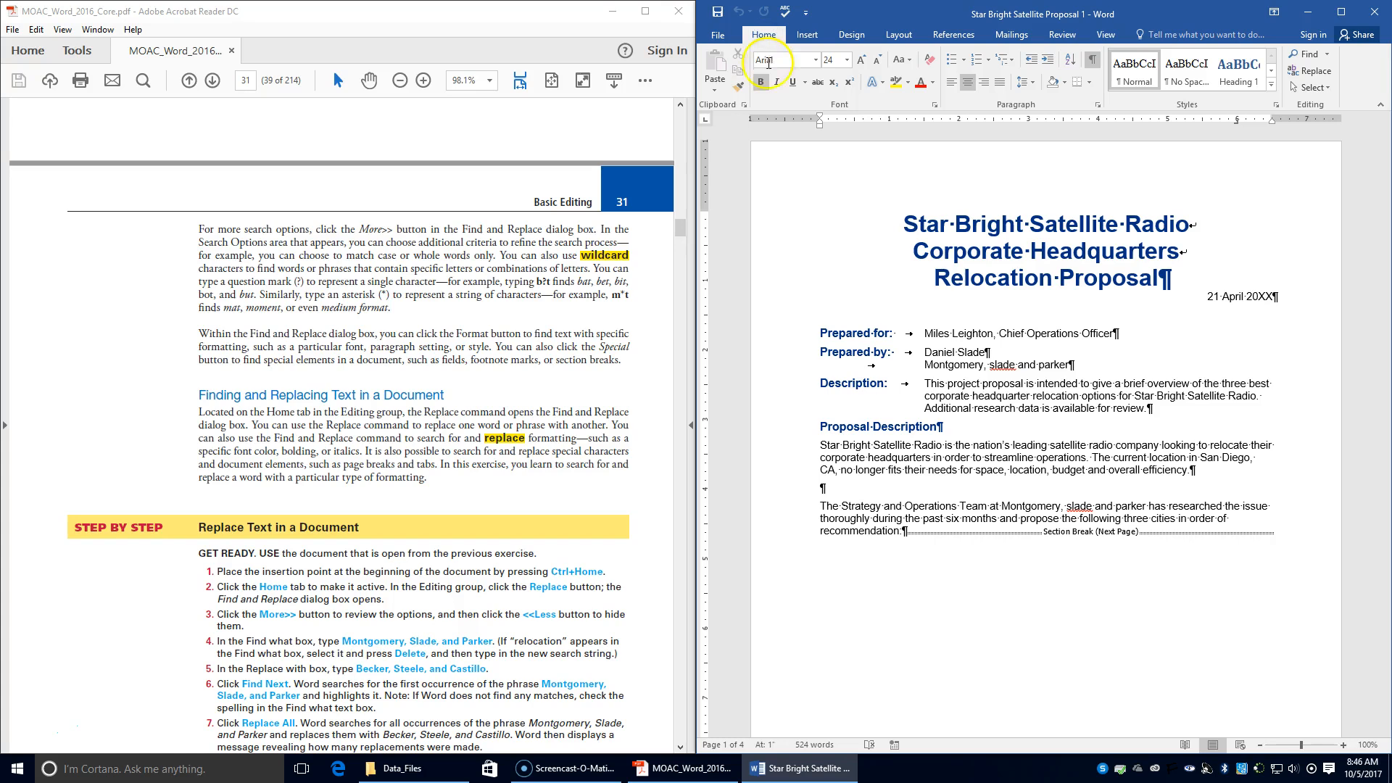
{"action": "left_click", "coordinate": [1316, 75]}
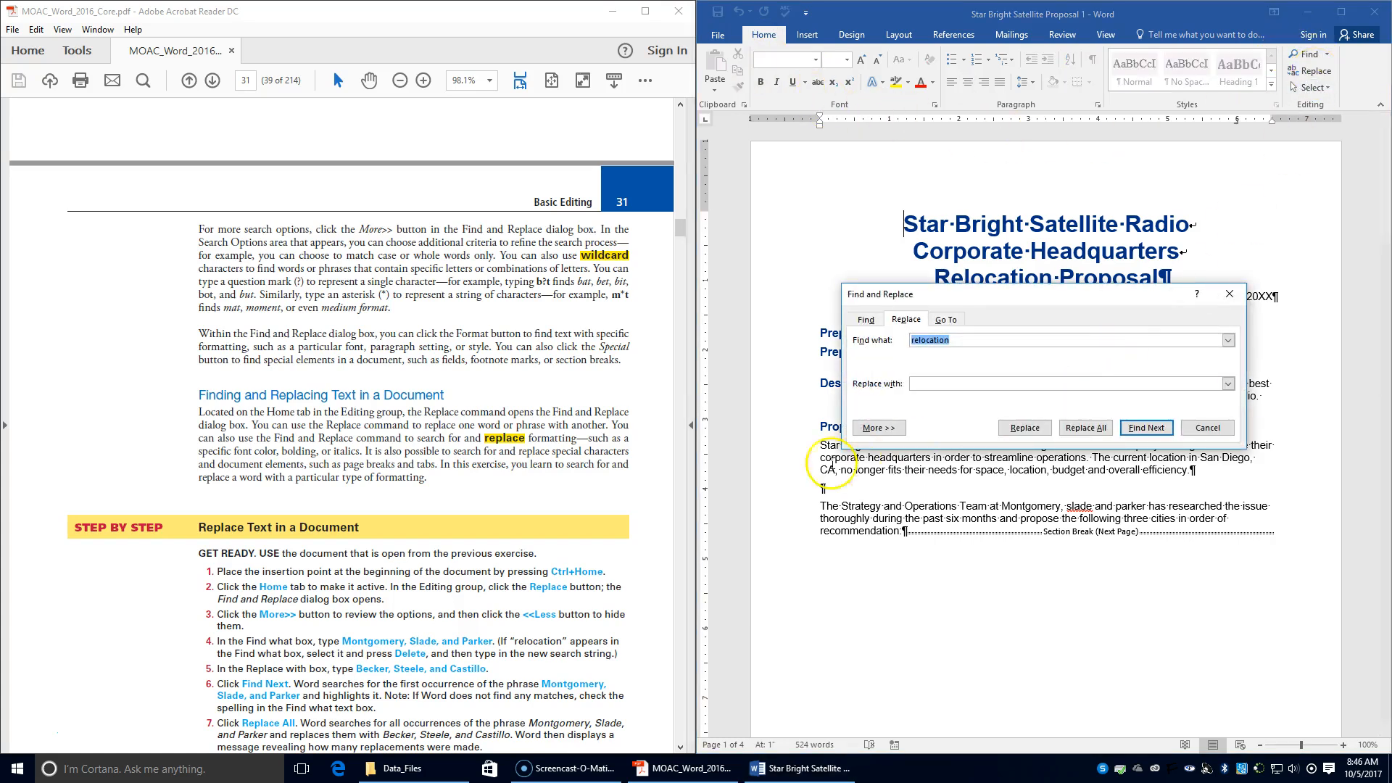
{"action": "left_click", "coordinate": [879, 428]}
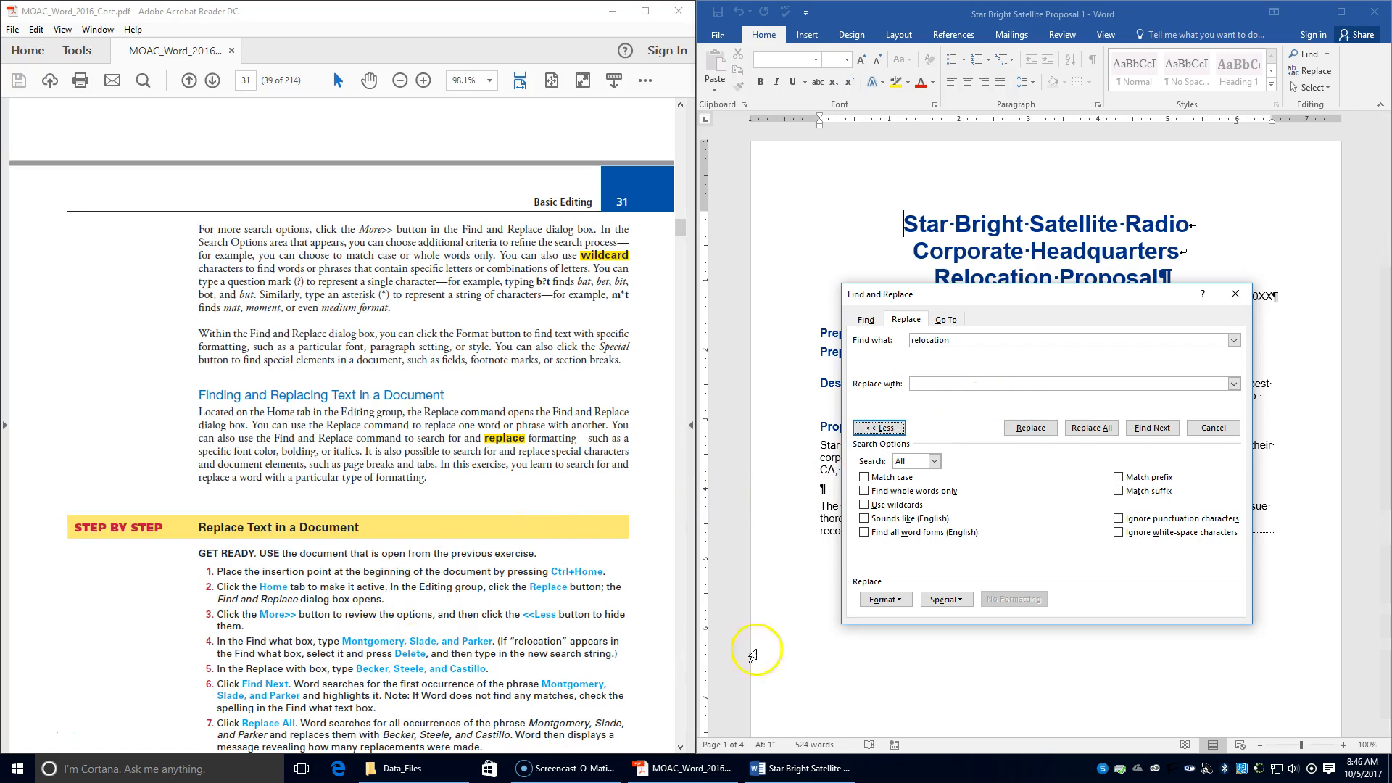
{"action": "left_click", "coordinate": [879, 428]}
Enter Montgomery, Slade, and Parker as the search text and Becker, Steele, and Castillo as the replacement, and try to find the first occurrence.
{"action": "double_click", "coordinate": [958, 342]}
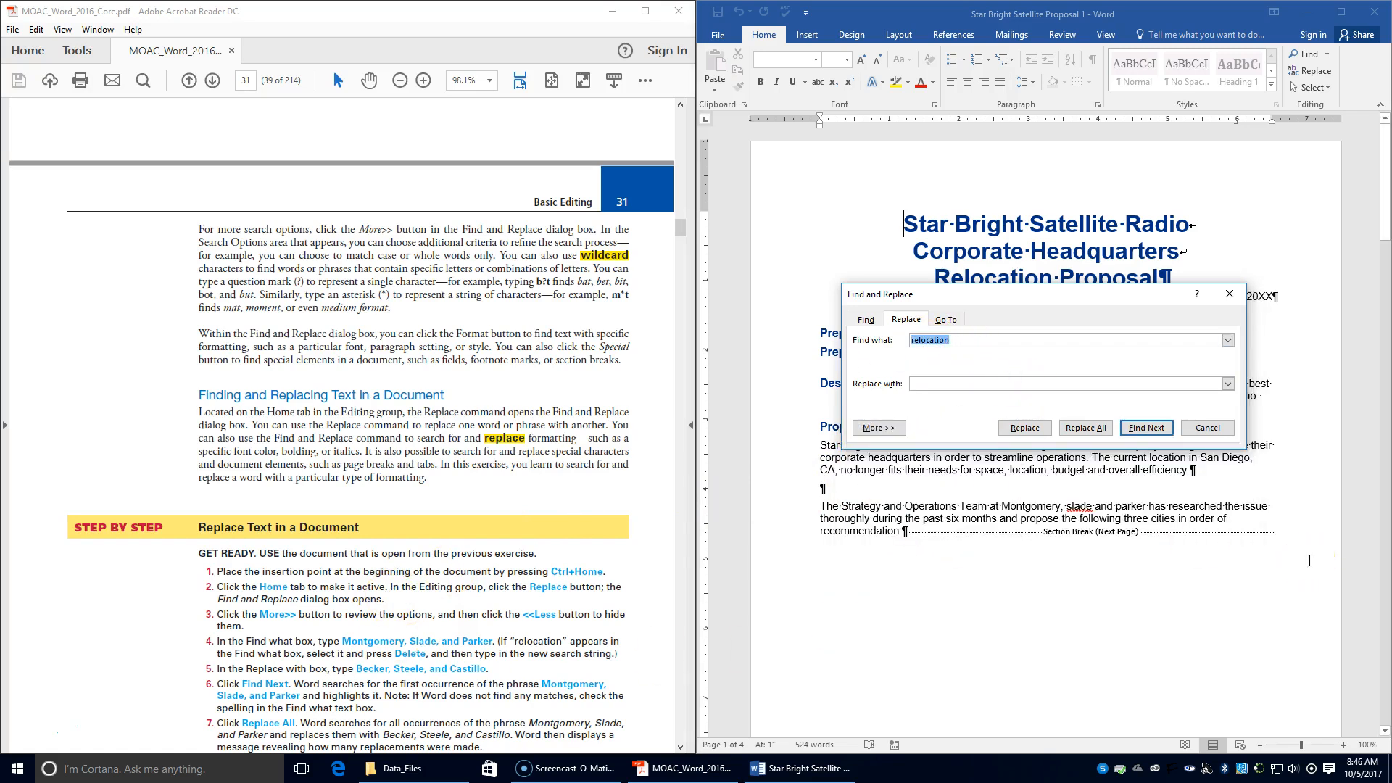
{"action": "type", "text": "<"}
{"action": "key", "text": "BackSpace"}
{"action": "type", "text": "Montgomery, Slade, and Parker"}
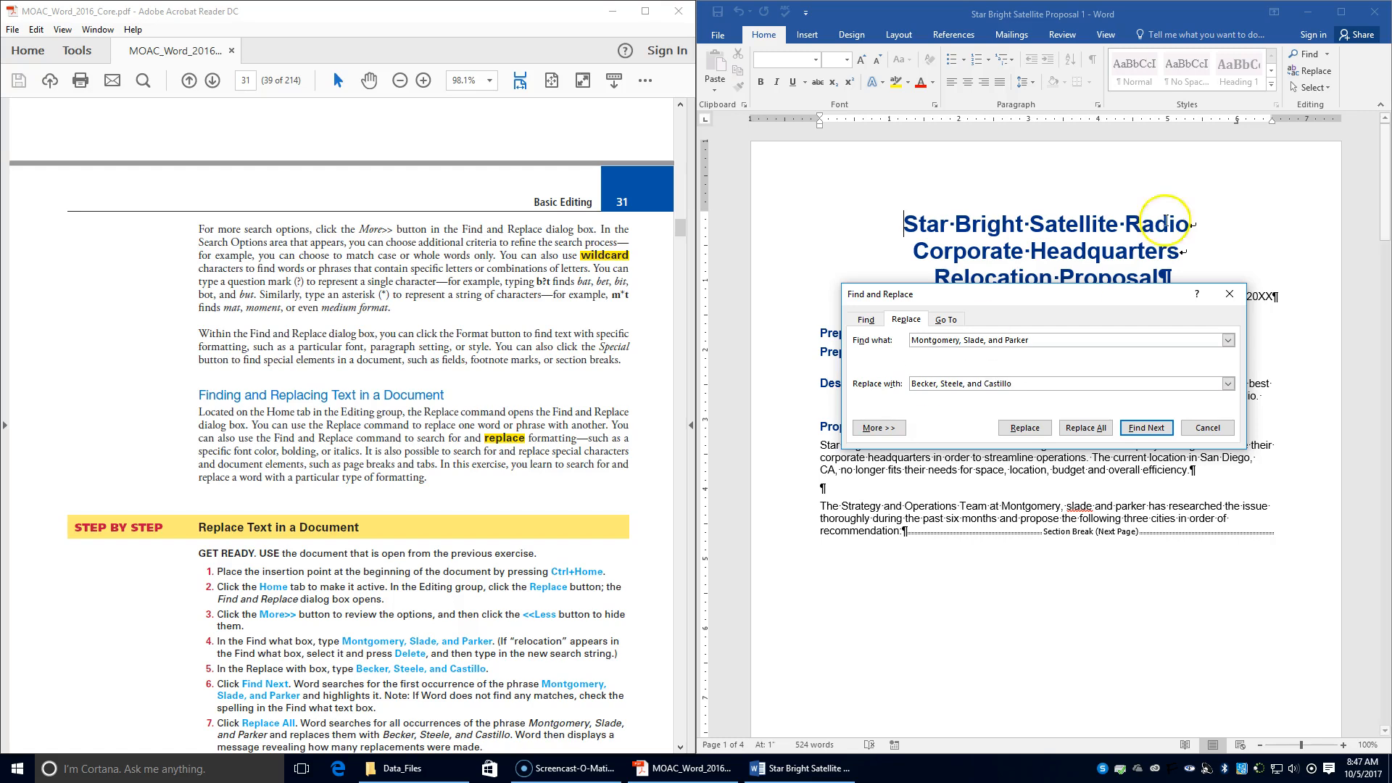
{"action": "left_click", "coordinate": [1149, 429]}
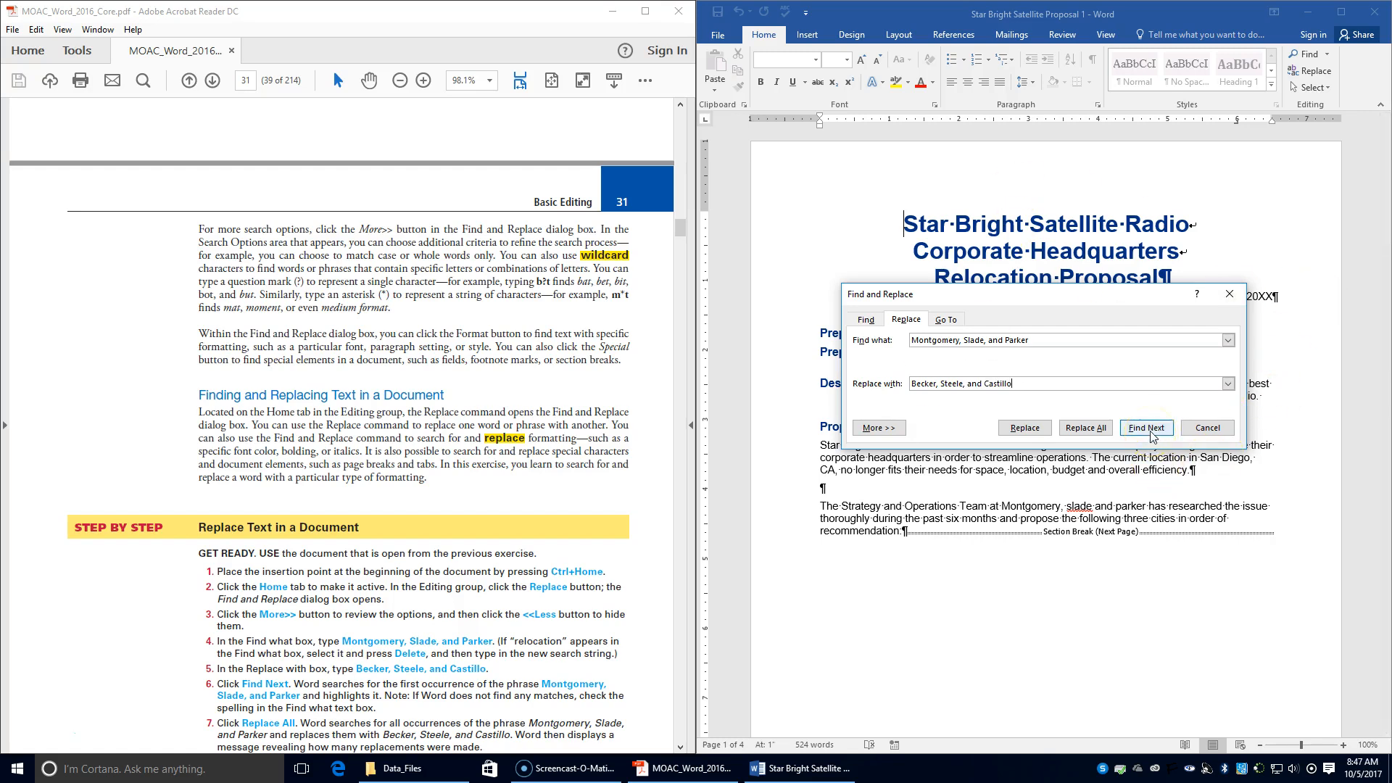
{"action": "left_click", "coordinate": [700, 426]}
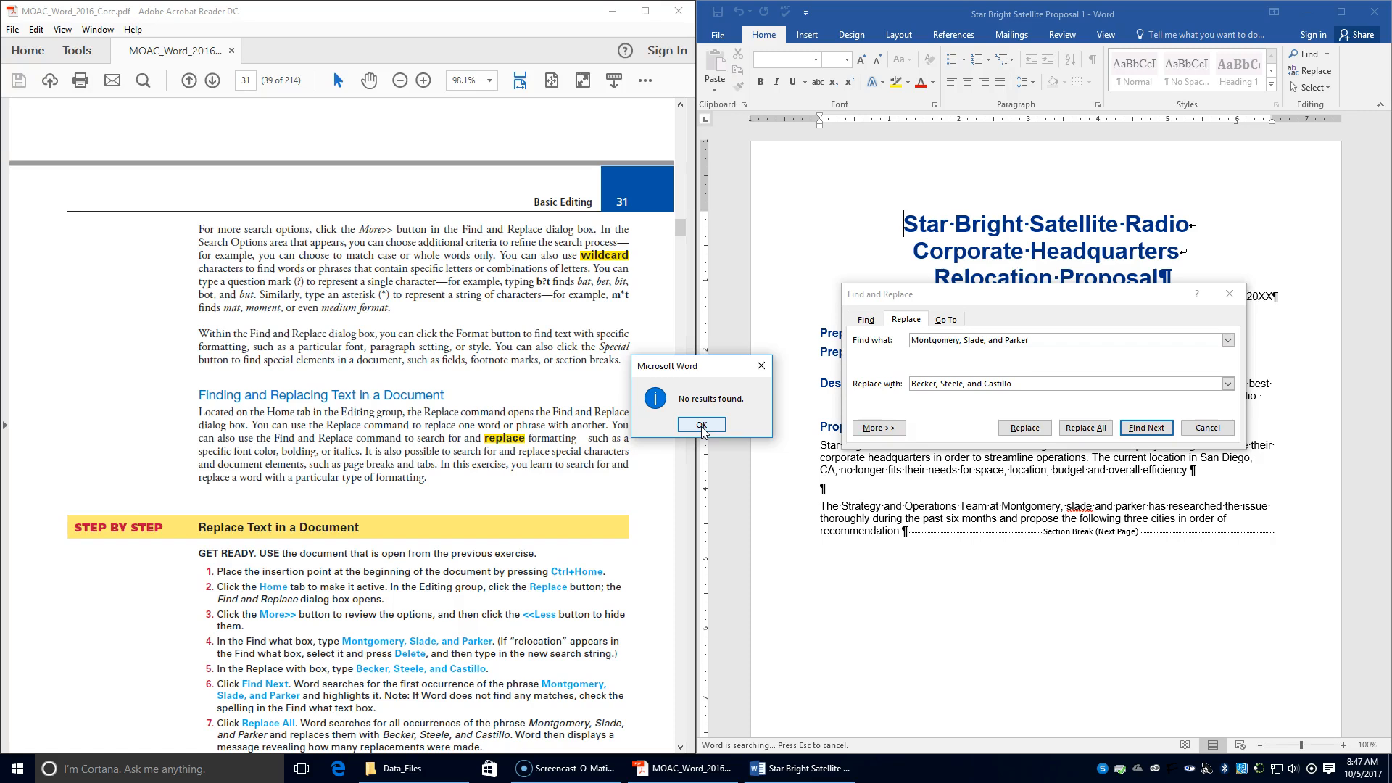
{"action": "left_click", "coordinate": [704, 428]}
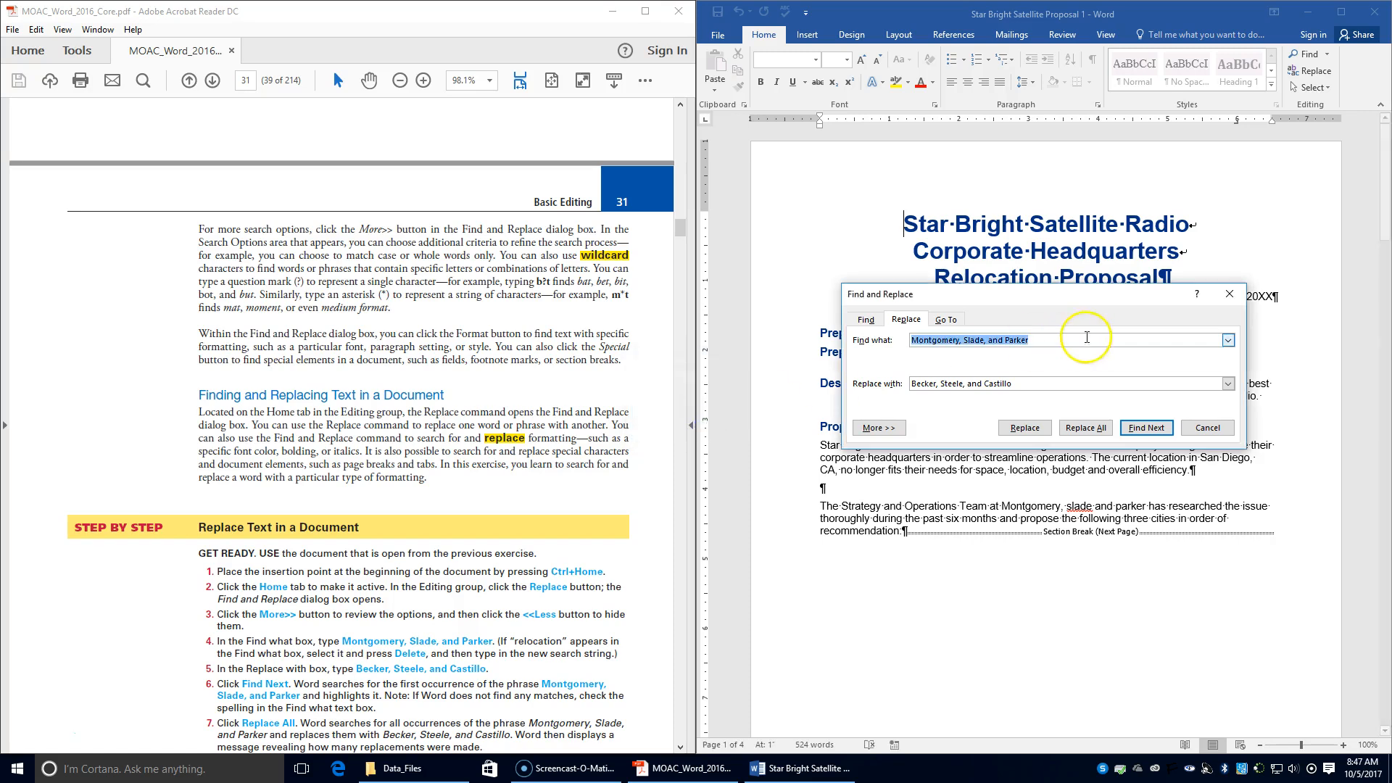
Check the search text's spelling and commas against the textbook's step 6 note and search for Montgomery, Slade, and Parker again.
{"action": "left_click", "coordinate": [1049, 349]}
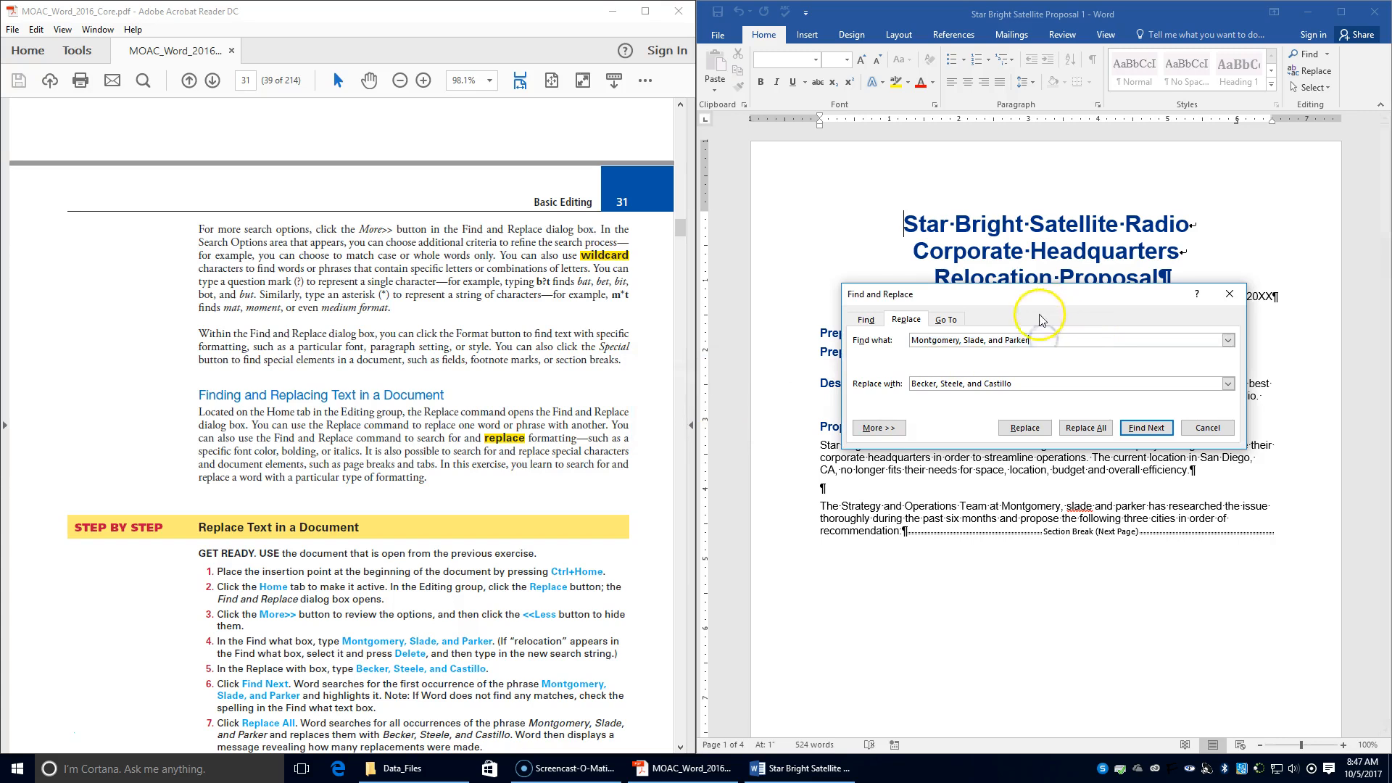
{"action": "left_click", "coordinate": [986, 341]}
{"action": "type", "text": ","}
{"action": "left_click_drag", "start_coordinate": [494, 695], "coordinate": [344, 709]}
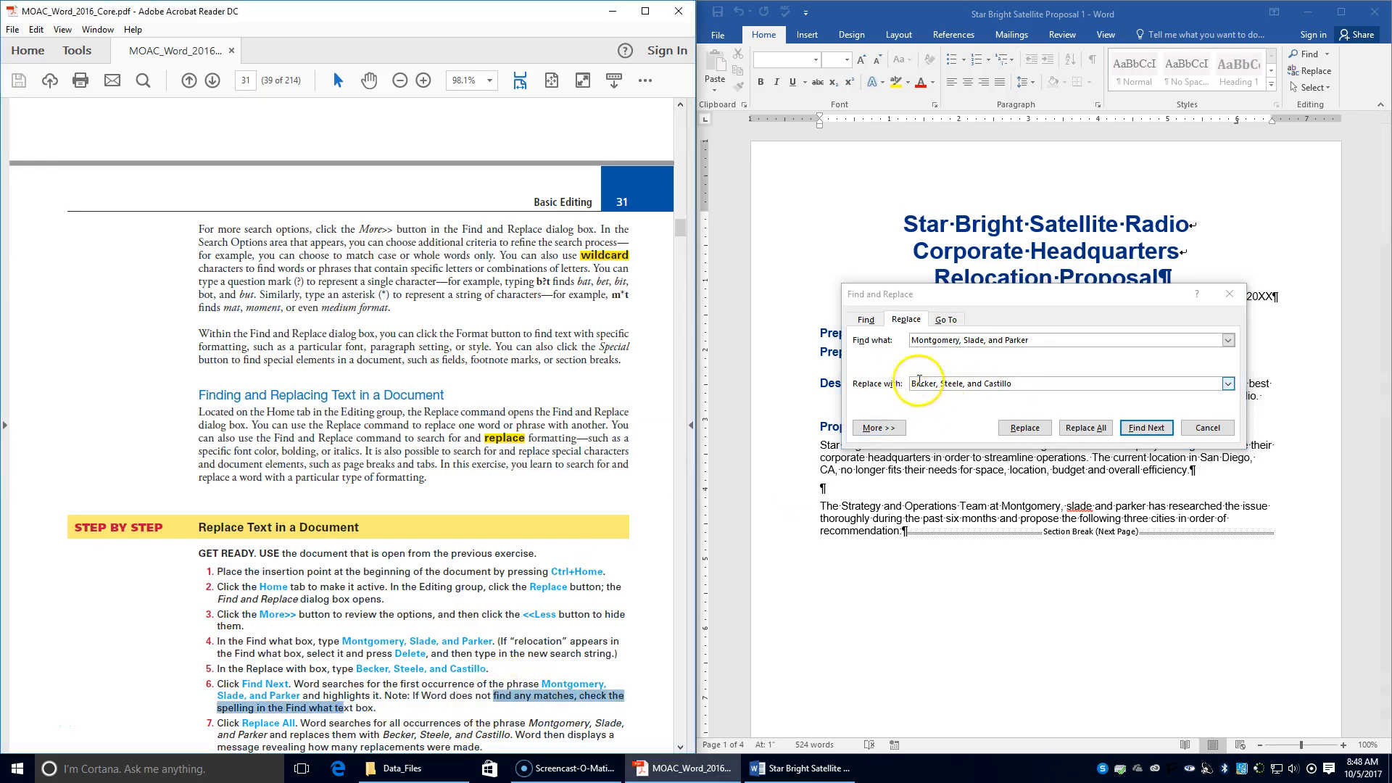
{"action": "left_click", "coordinate": [930, 337]}
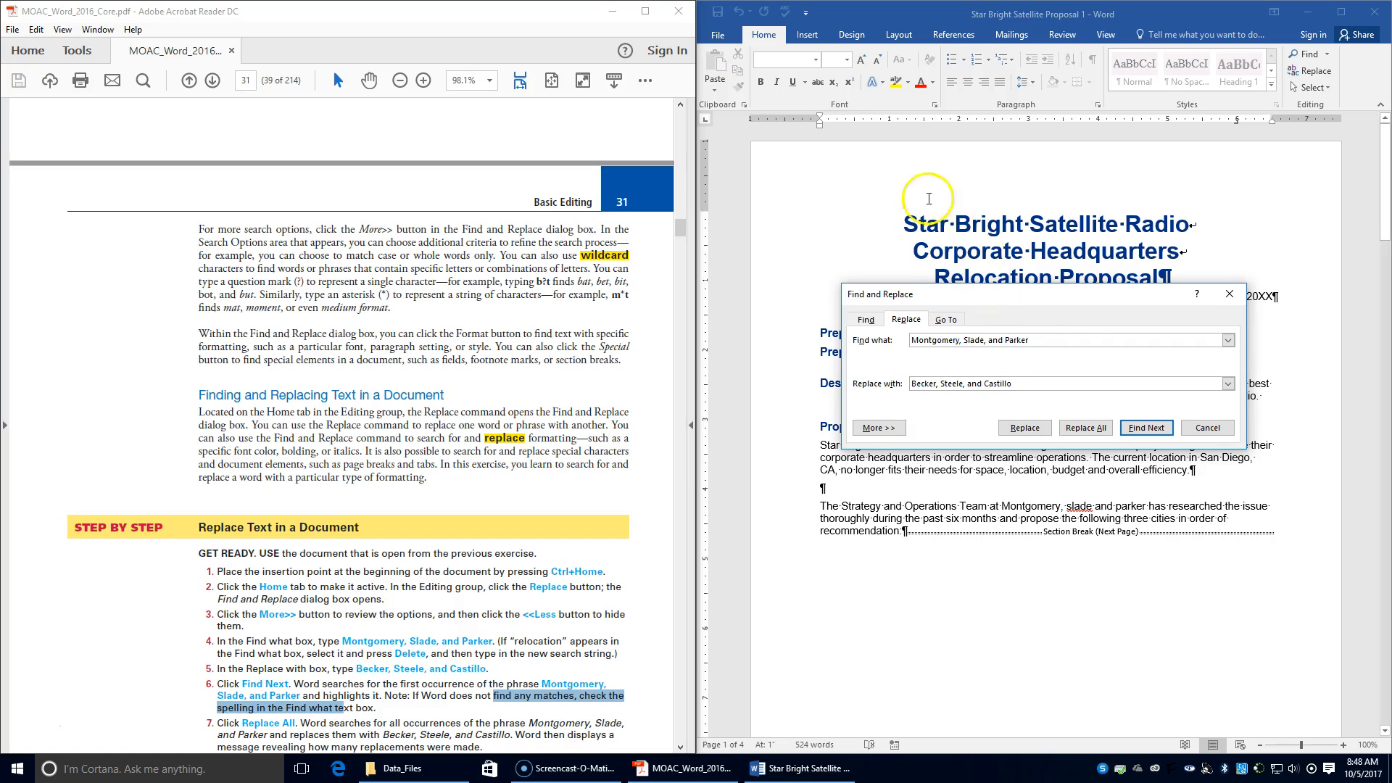
{"action": "left_click", "coordinate": [905, 219]}
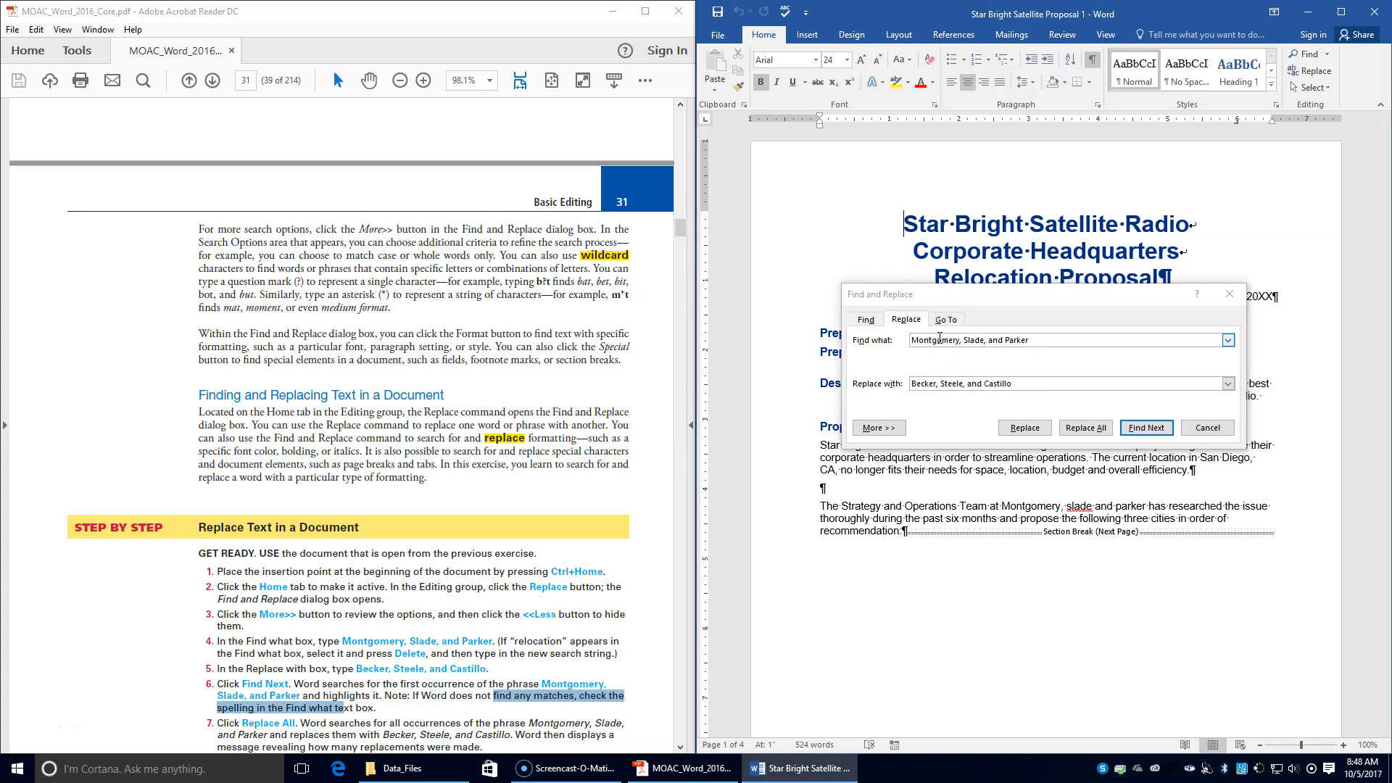
{"action": "left_click", "coordinate": [960, 341]}
{"action": "left_click", "coordinate": [1041, 336]}
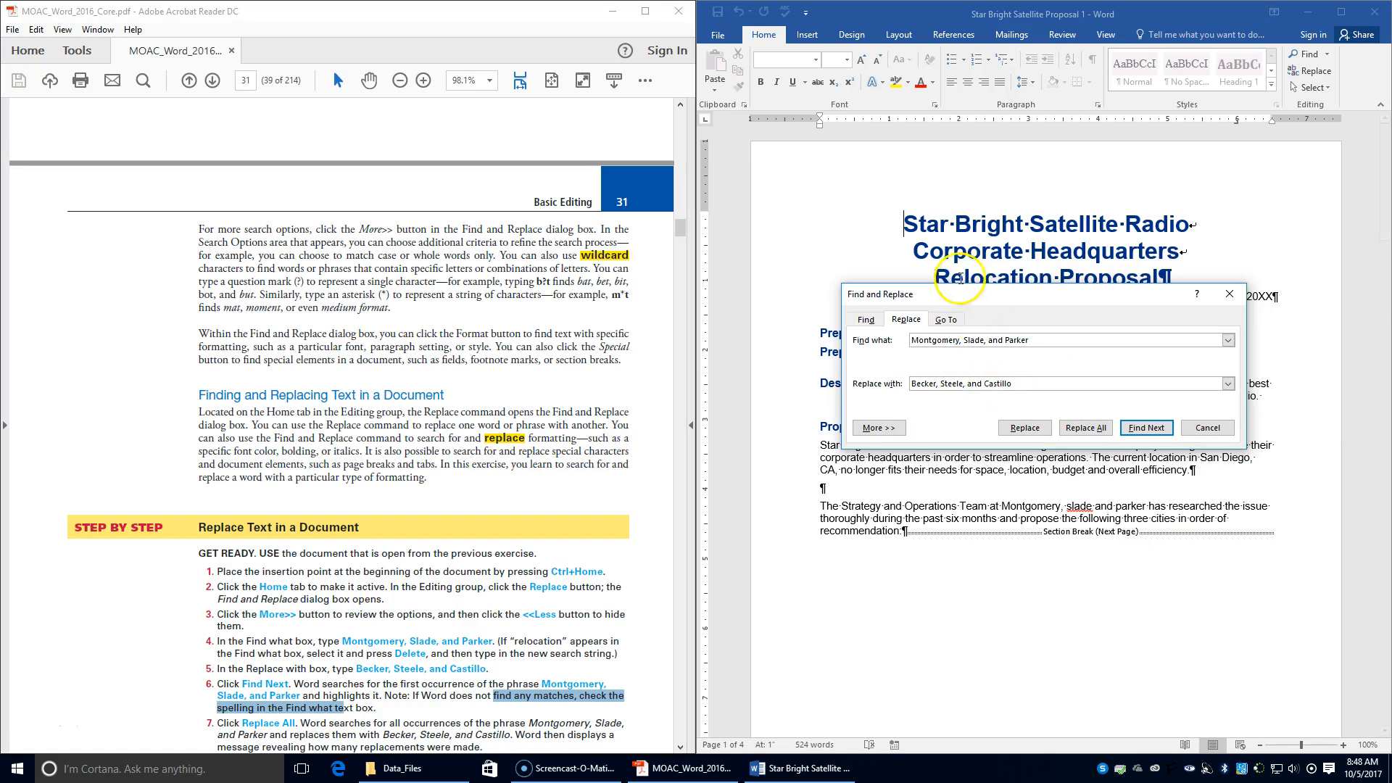
{"action": "left_click", "coordinate": [1139, 429]}
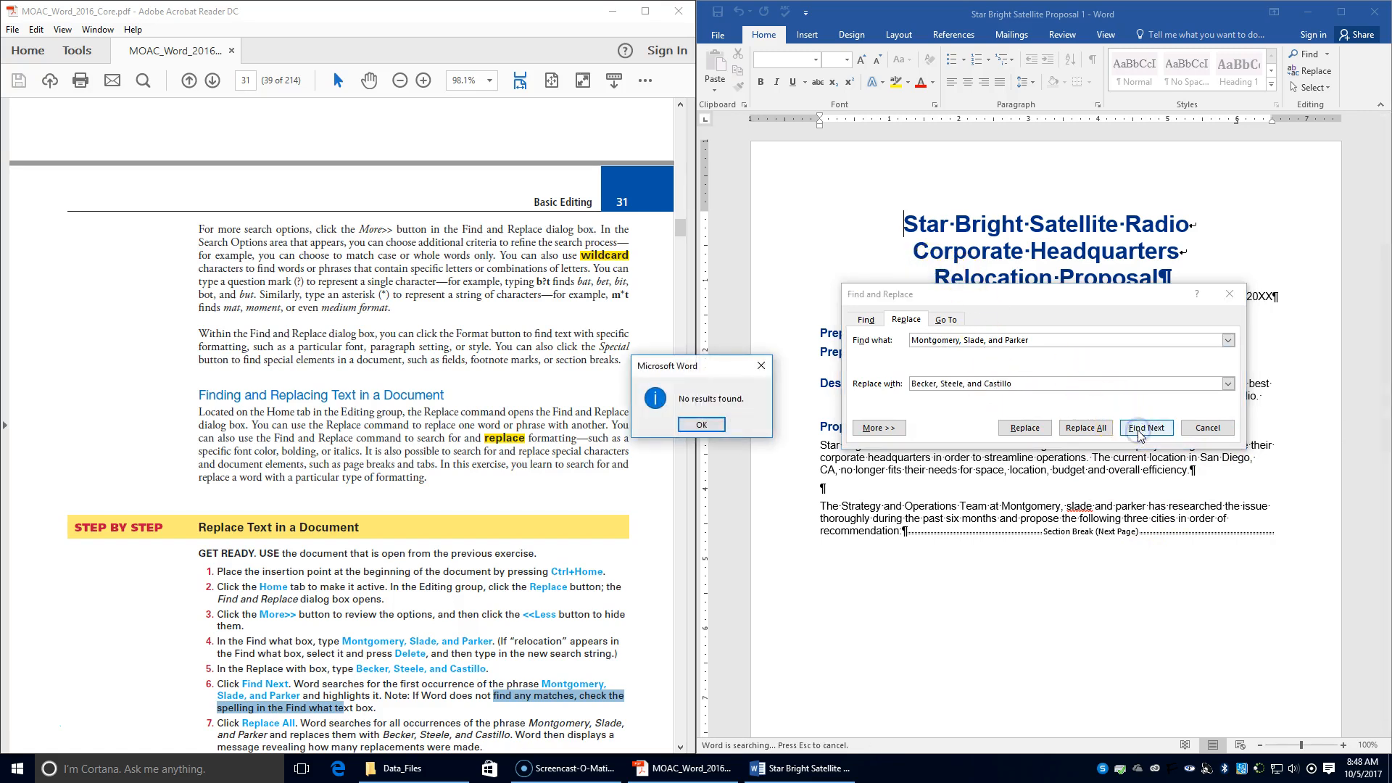
{"action": "left_click", "coordinate": [707, 430]}
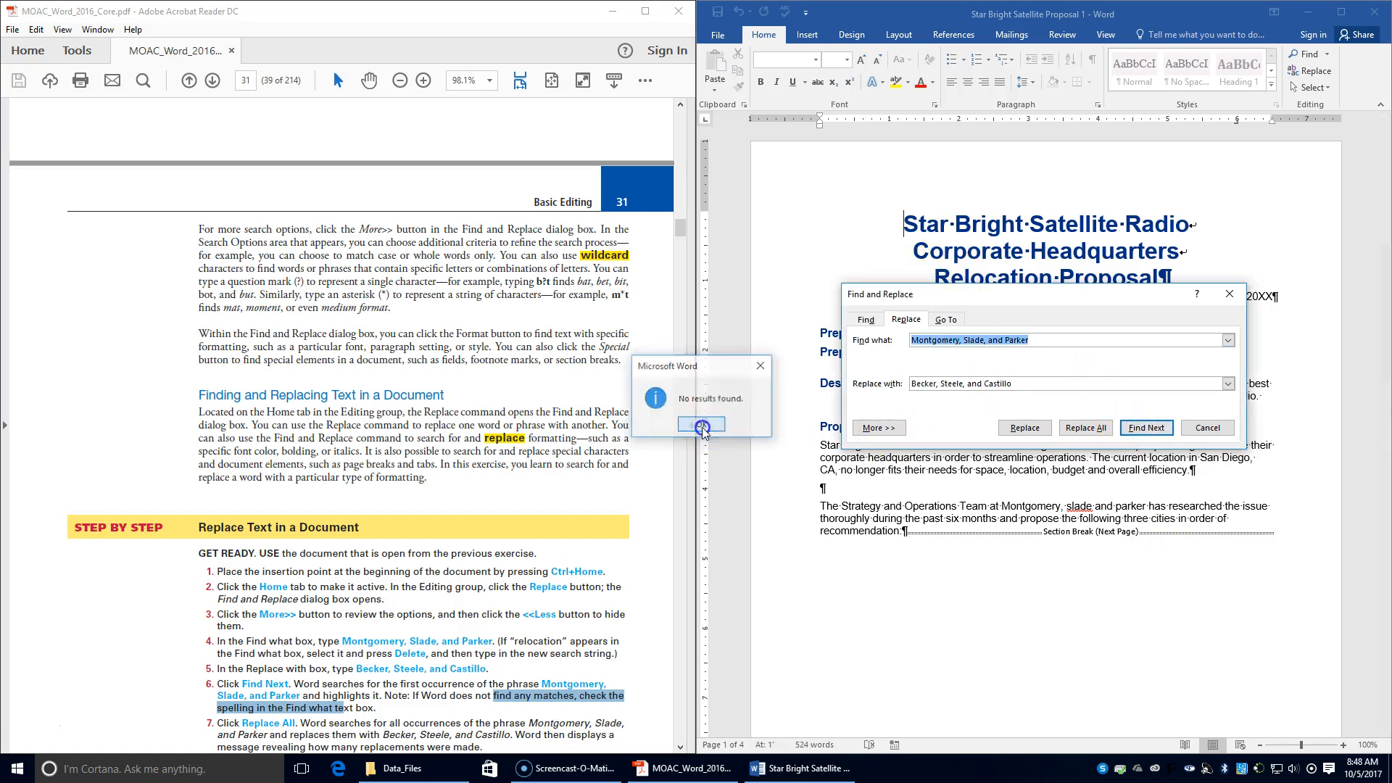
Change the search text to Montgomery, slade and parker, find its first occurrence and look through the document for others.
{"action": "left_click", "coordinate": [964, 339]}
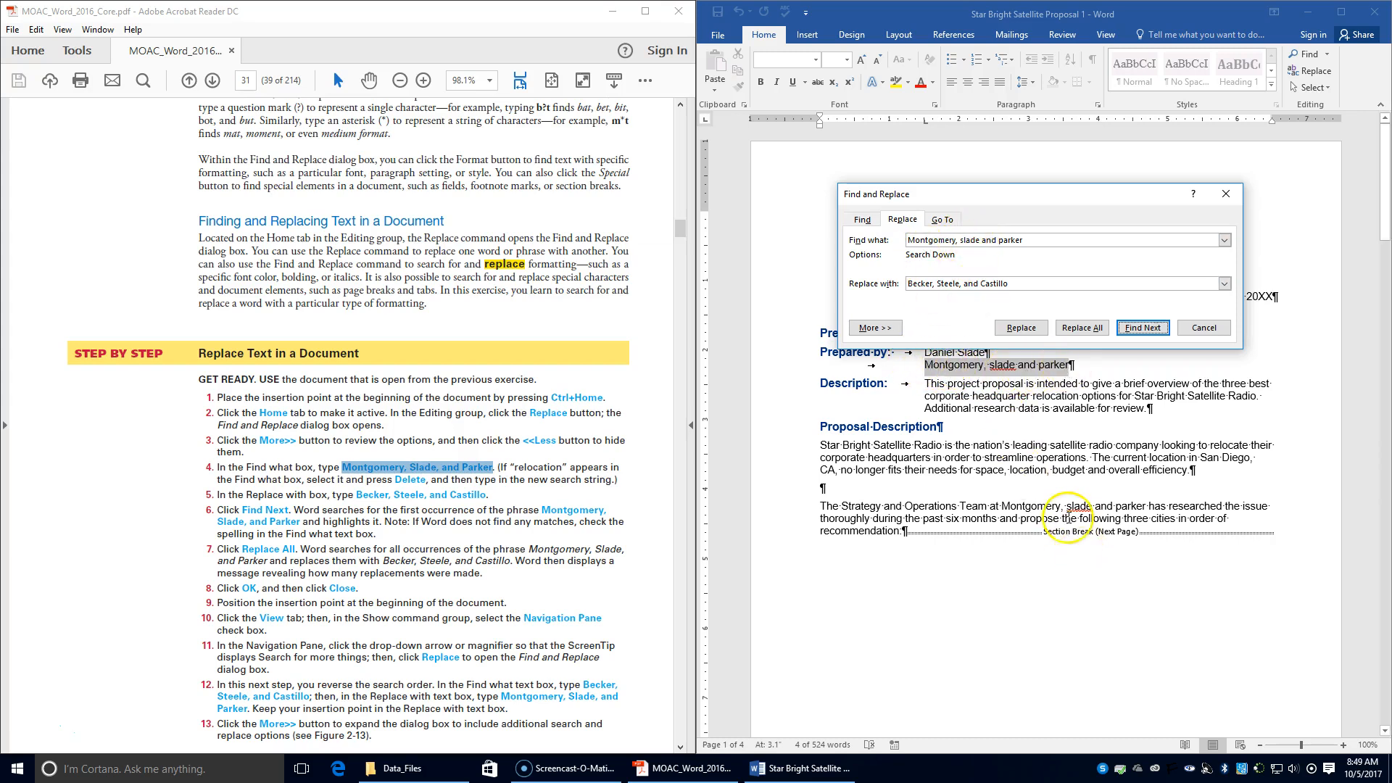
{"action": "scroll", "coordinate": [1070, 507], "scroll_direction": "down", "scroll_amount": 2}
{"action": "scroll", "coordinate": [1069, 507], "scroll_direction": "down", "scroll_amount": 10}
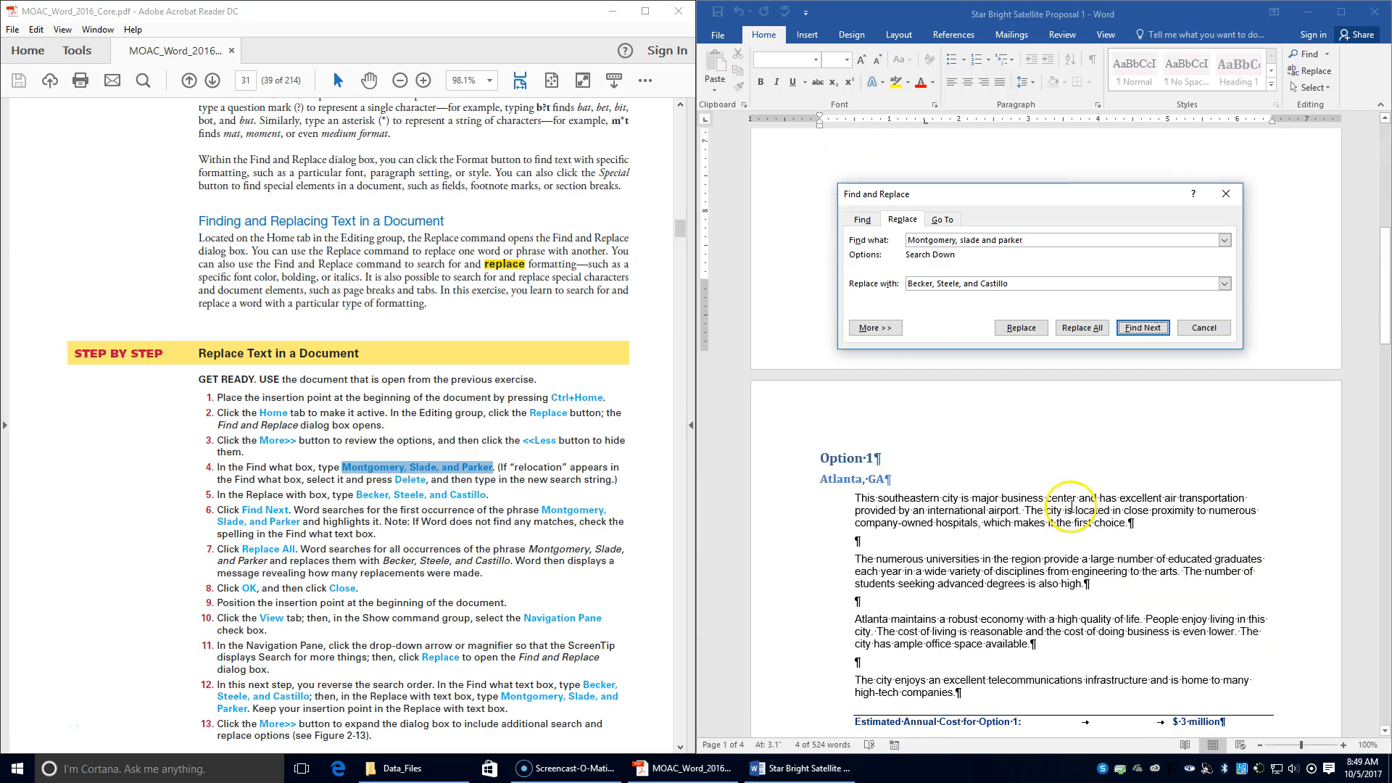
{"action": "scroll", "coordinate": [1057, 502], "scroll_direction": "up", "scroll_amount": 10}
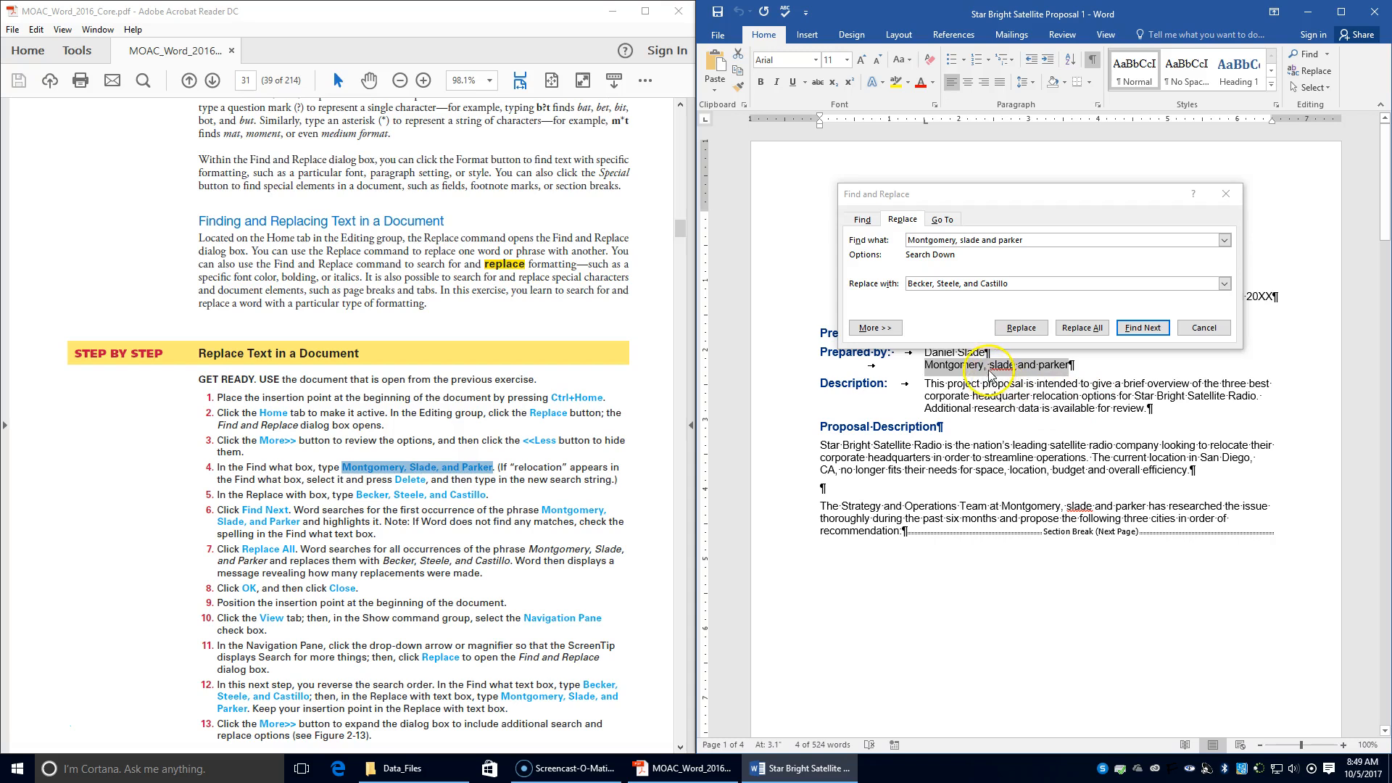
Compare the firm name under Prepared by with the search text and expand the additional search options.
{"action": "left_click", "coordinate": [990, 363]}
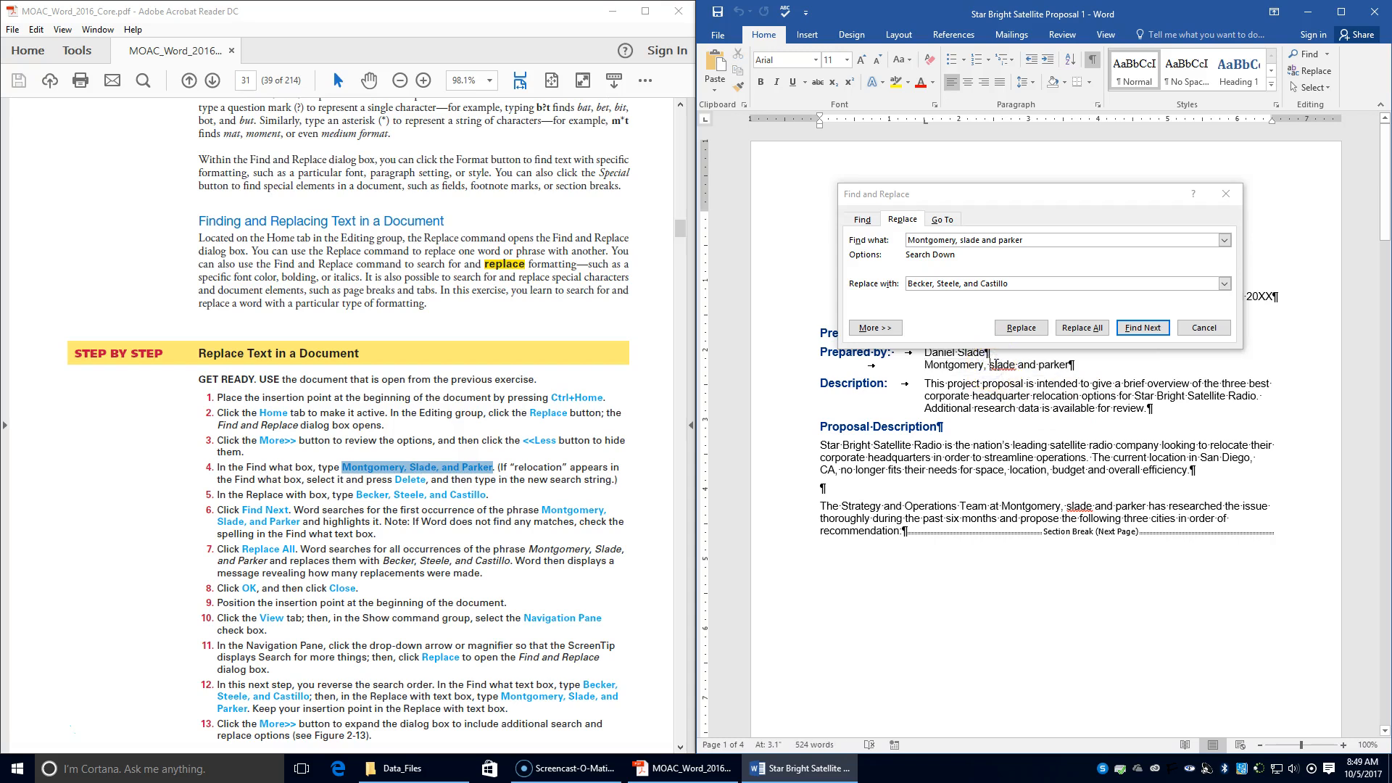
{"action": "left_click", "coordinate": [991, 302]}
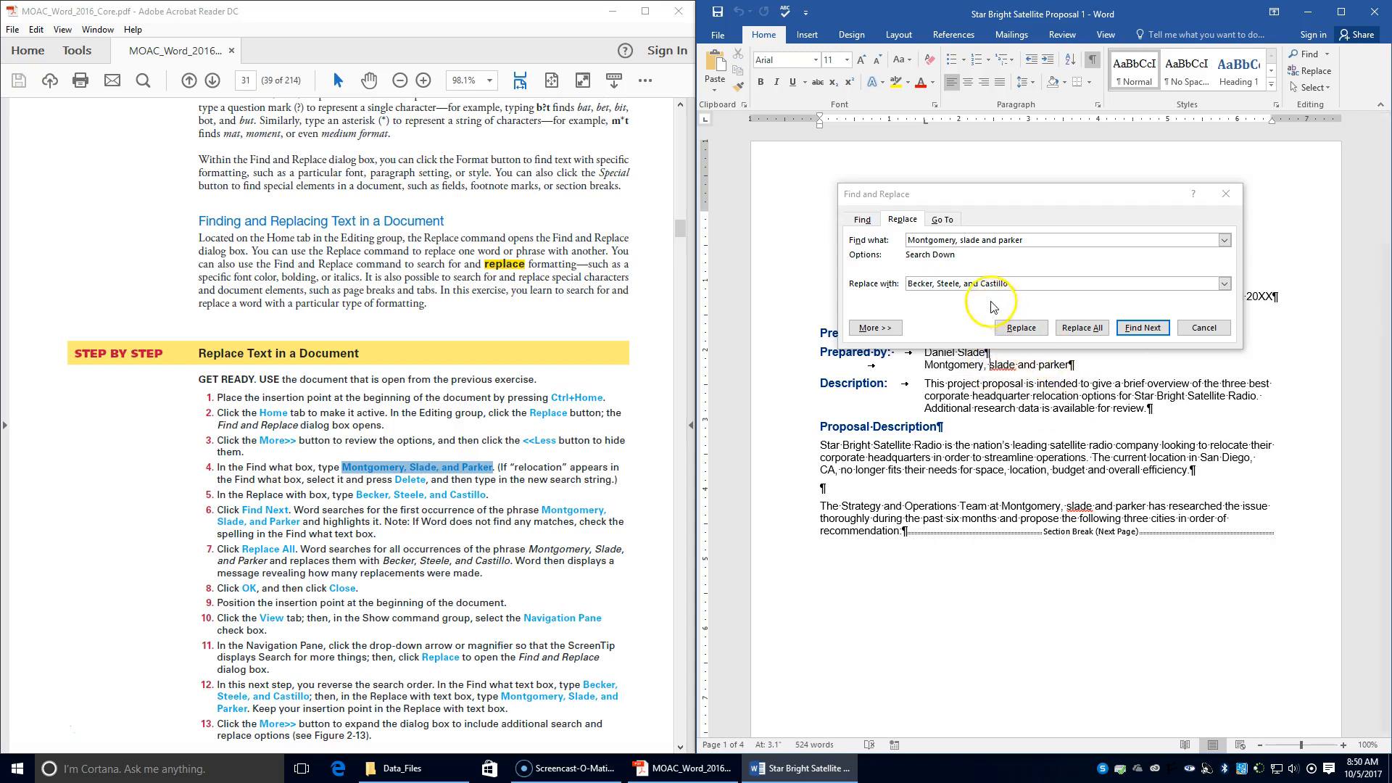
{"action": "left_click", "coordinate": [961, 240]}
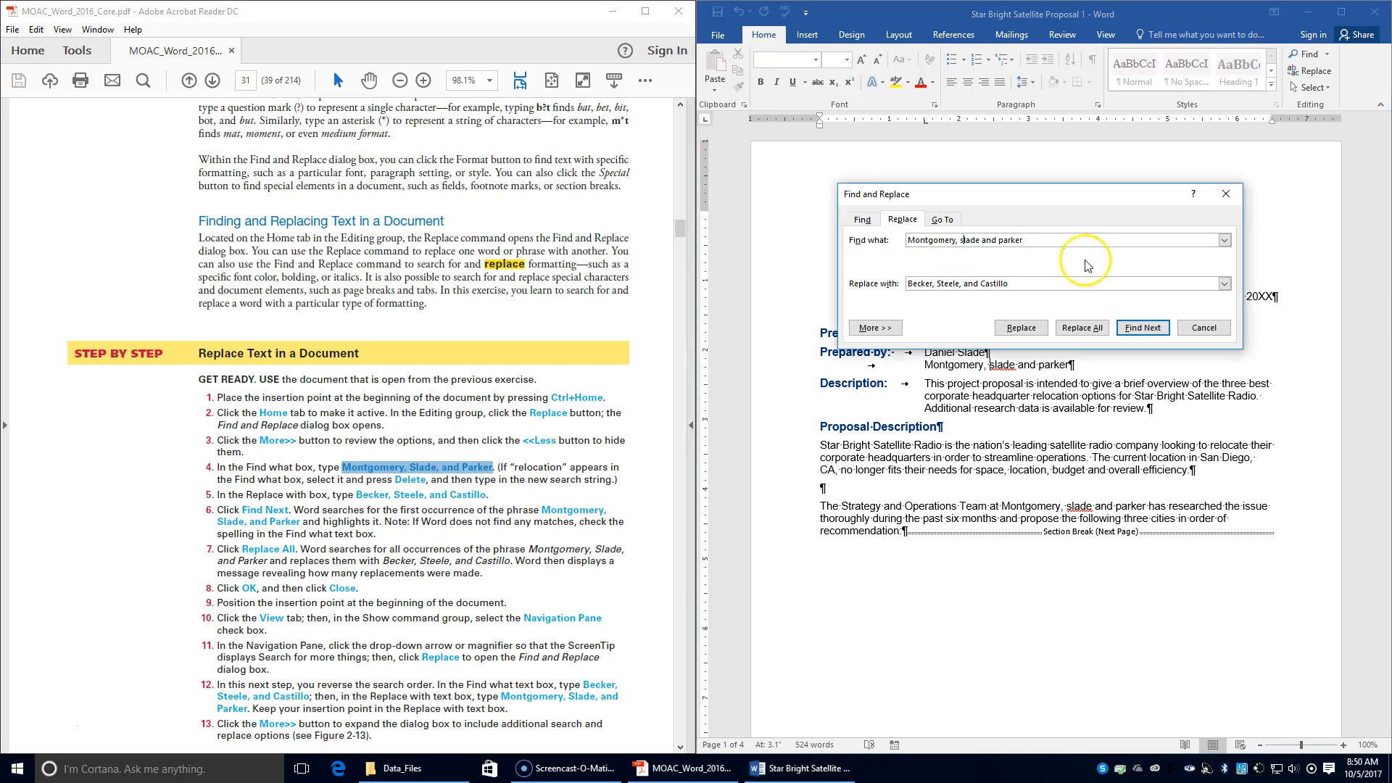
{"action": "left_click", "coordinate": [897, 328]}
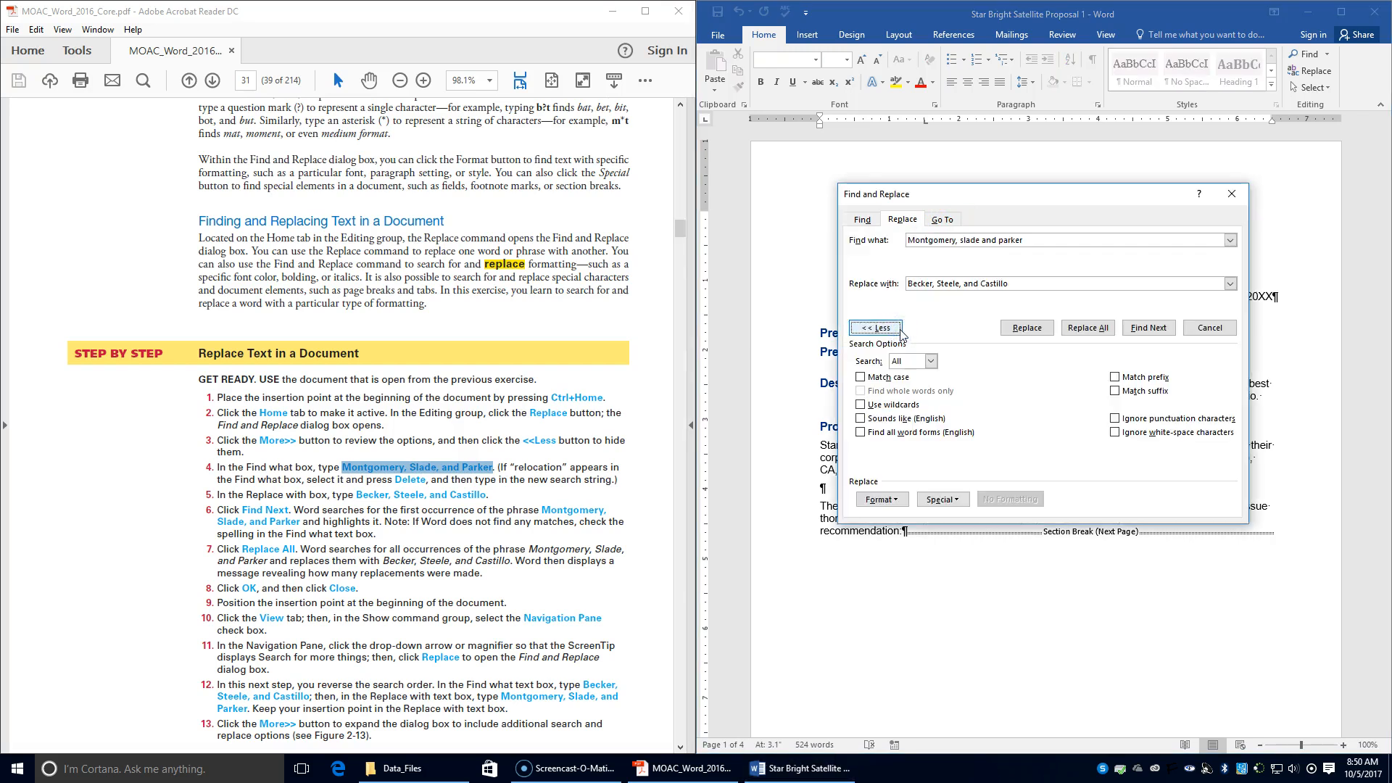
Hide the additional search options, try replacing all occurrences of Montgomery, slade and parker with Becker, Steele, and Castillo, and undo the replacement.
{"action": "left_click", "coordinate": [899, 330]}
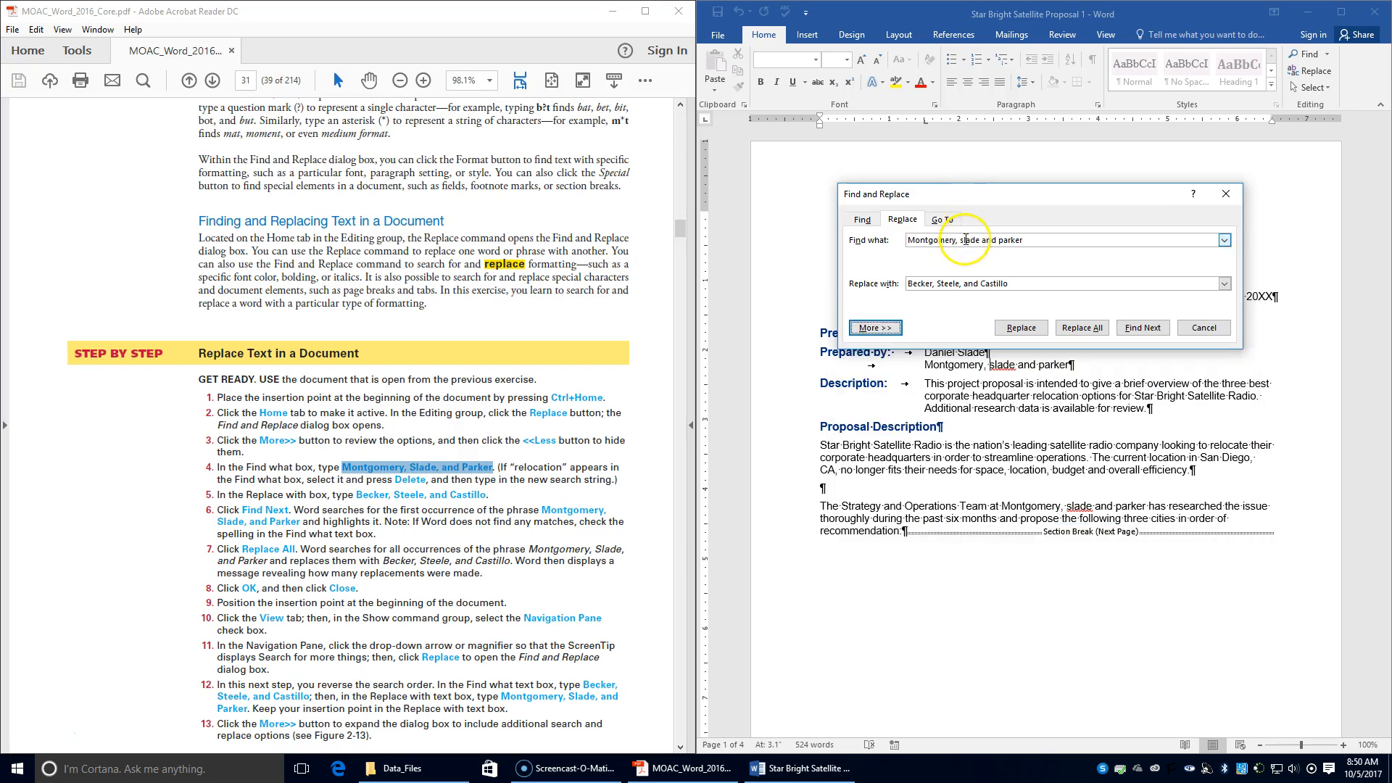
{"action": "left_click", "coordinate": [1091, 328]}
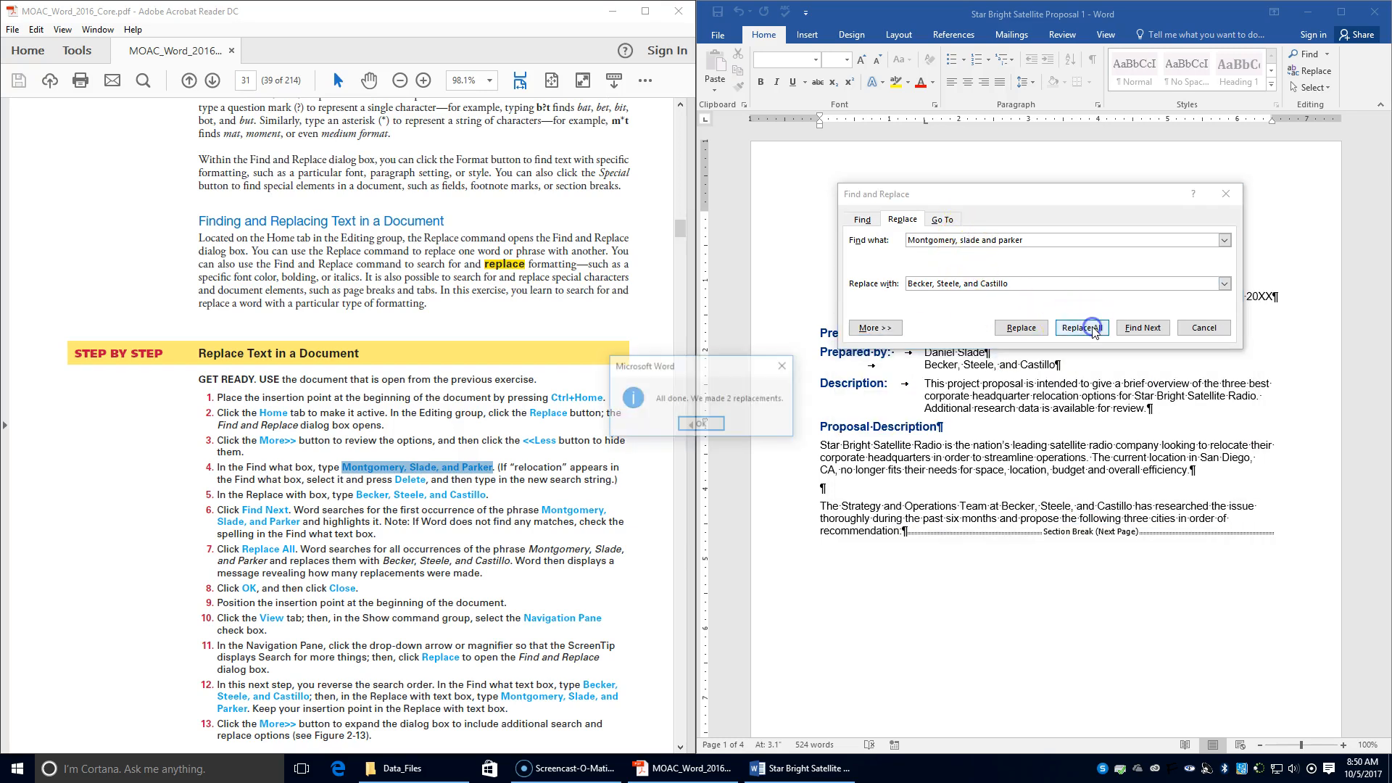
{"action": "left_click", "coordinate": [784, 367]}
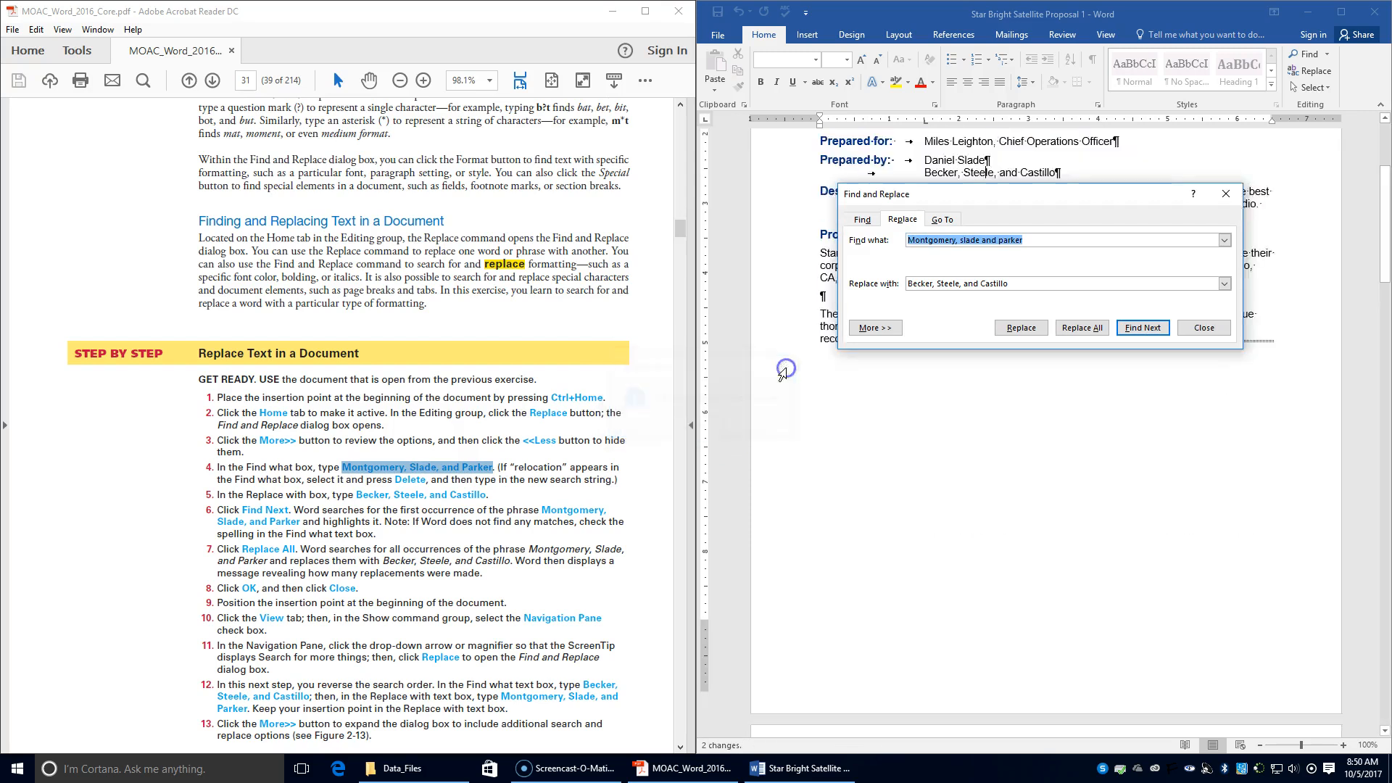
{"action": "scroll", "coordinate": [1011, 443], "scroll_direction": "up", "scroll_amount": 3}
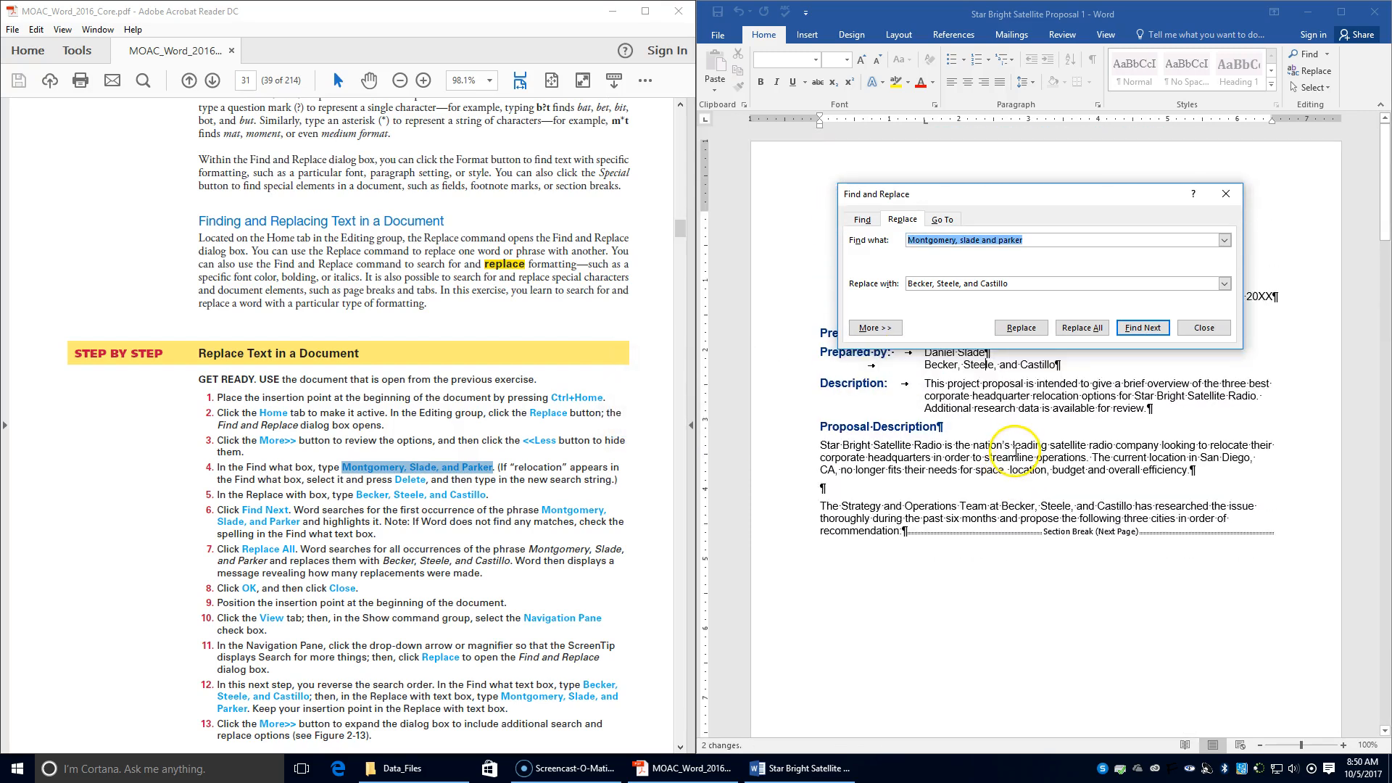
{"action": "left_click", "coordinate": [1229, 328]}
{"action": "key", "text": "ctrl+z"}
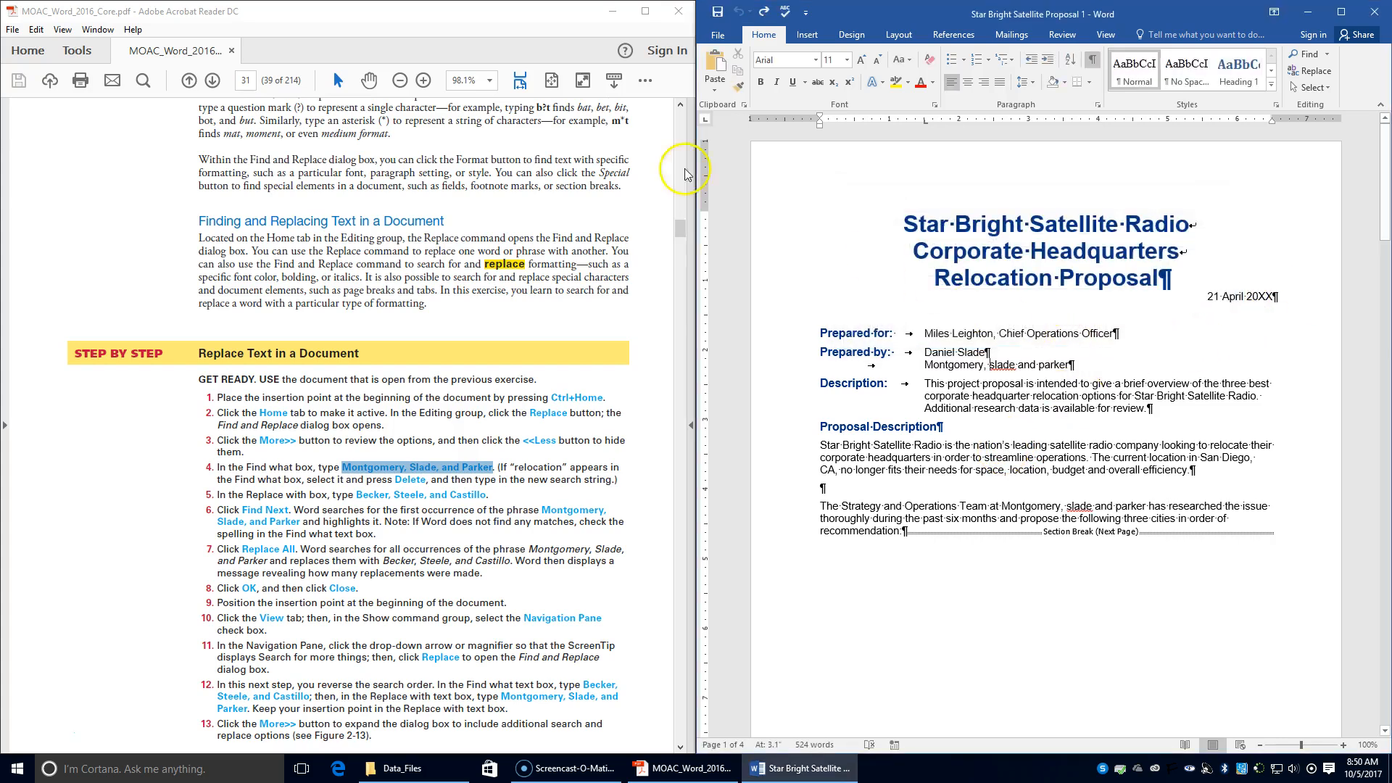
Reopen Find and Replace, find the next occurrence of Montgomery, slade and parker, and leave without replacing it.
{"action": "left_click", "coordinate": [1321, 71]}
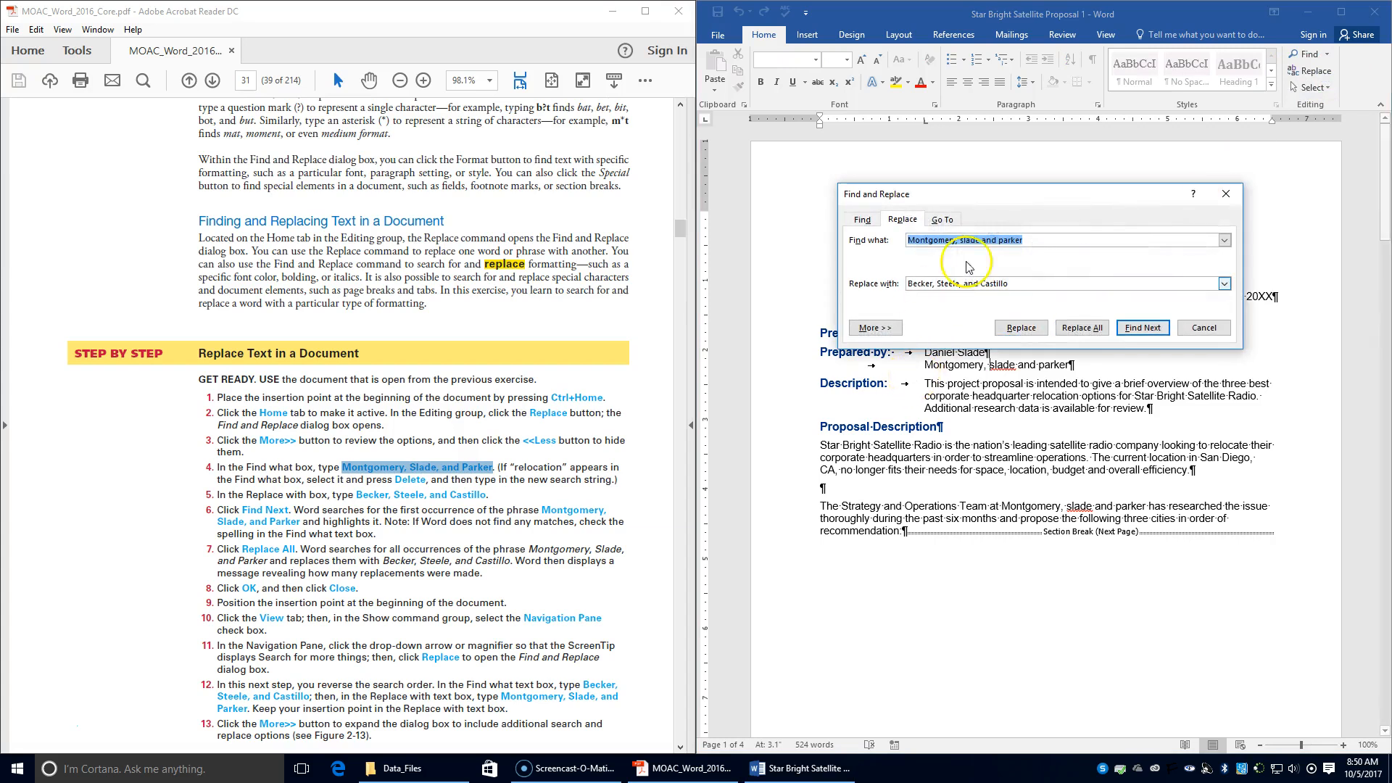
{"action": "left_click", "coordinate": [970, 239]}
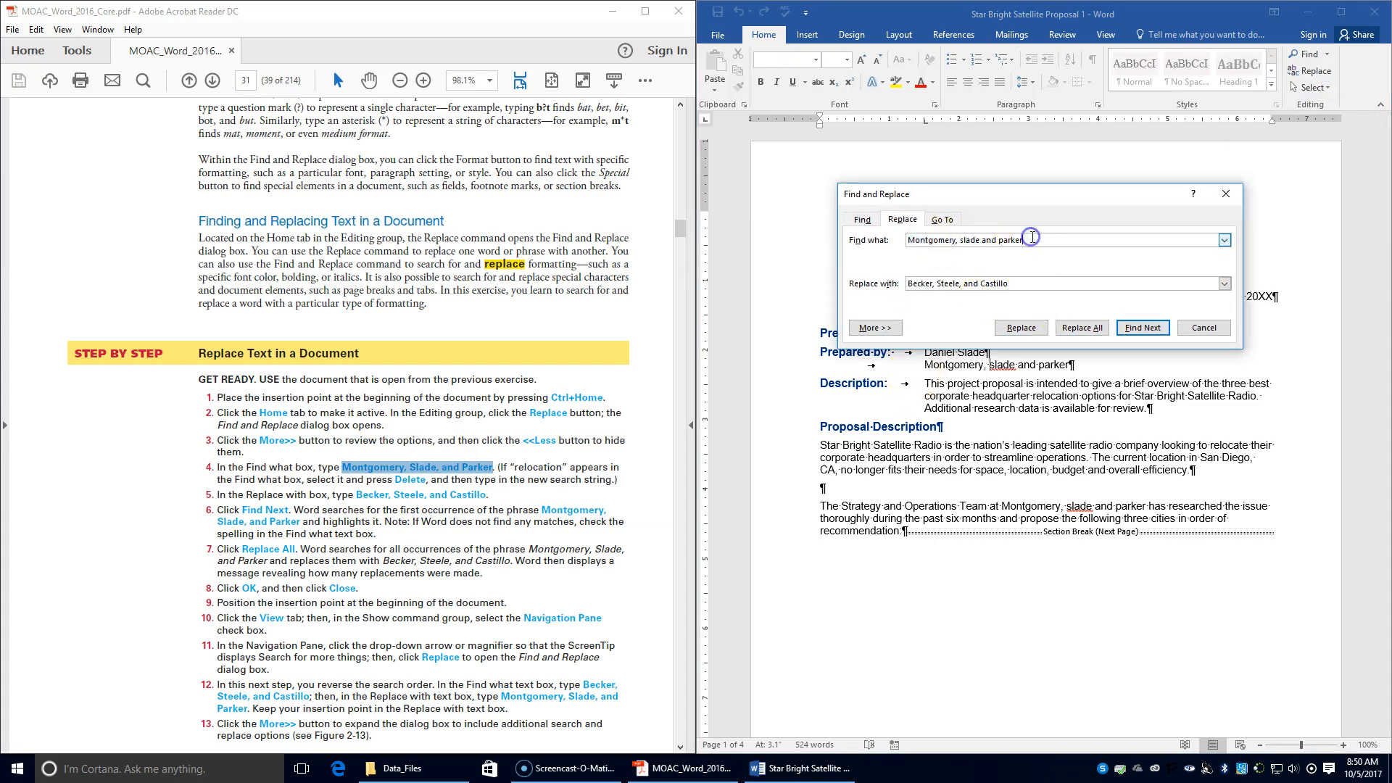
{"action": "left_click", "coordinate": [1133, 329]}
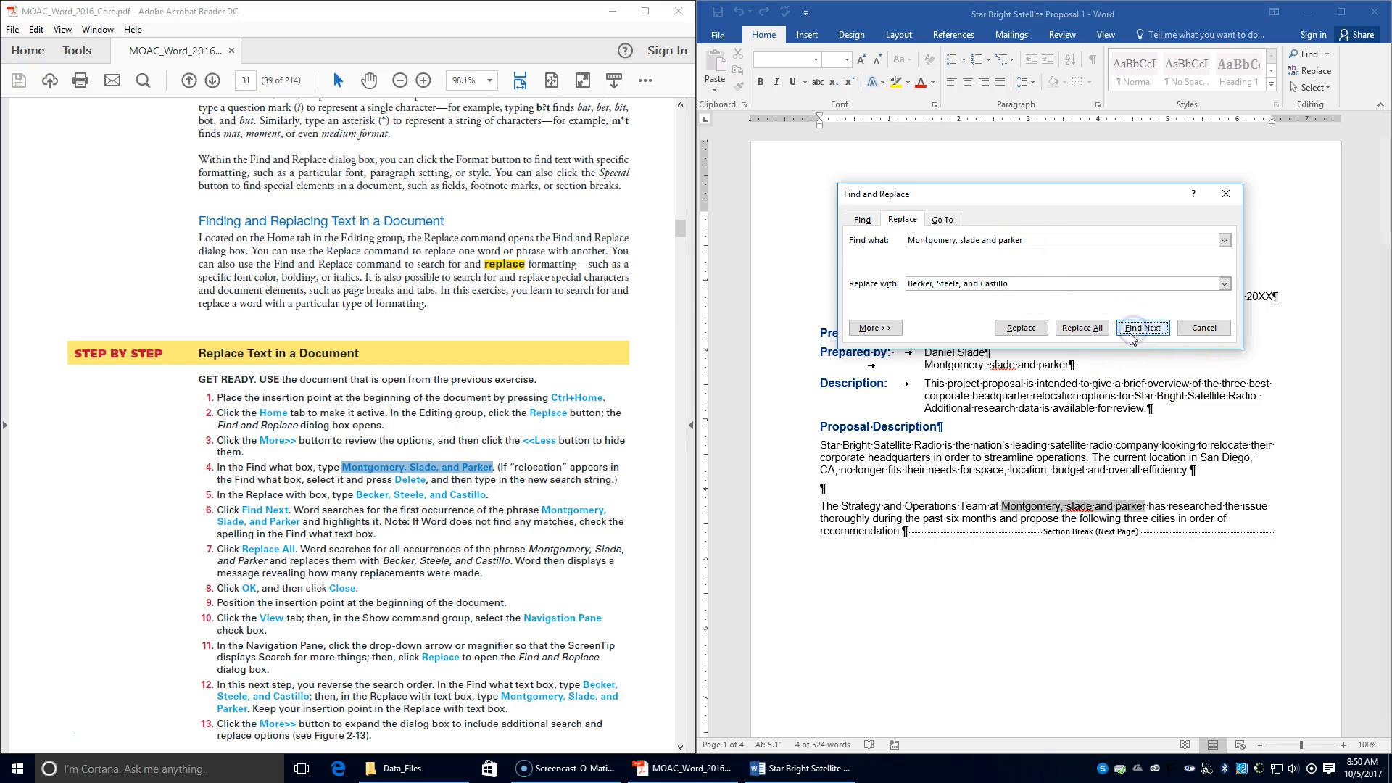
{"action": "left_click", "coordinate": [1204, 328]}
From the beginning of the document title, replace all occurrences of Montgomery, slade and parker with Becker, Steele, and Castillo.
{"action": "left_click", "coordinate": [901, 225]}
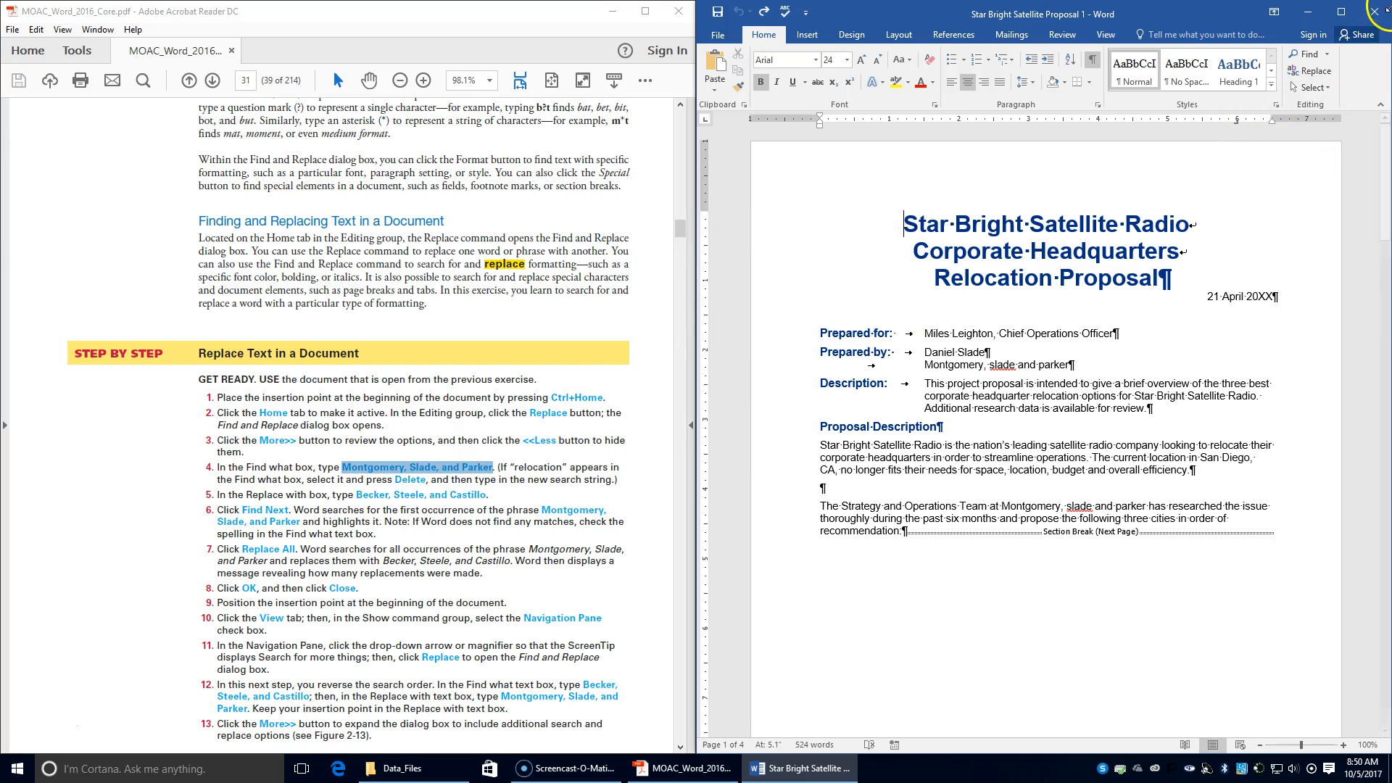
{"action": "left_click", "coordinate": [1317, 71]}
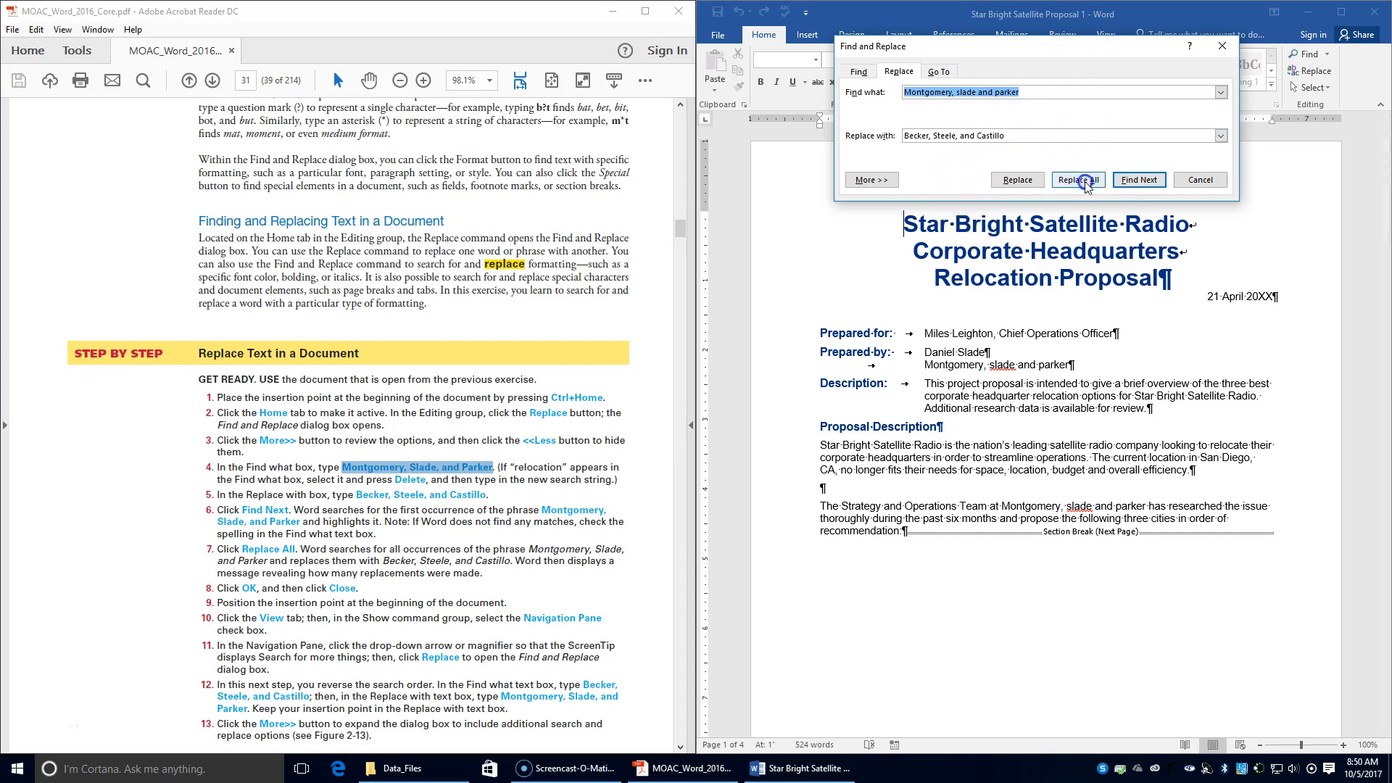
{"action": "left_click_drag", "start_coordinate": [1058, 45], "coordinate": [1078, 212]}
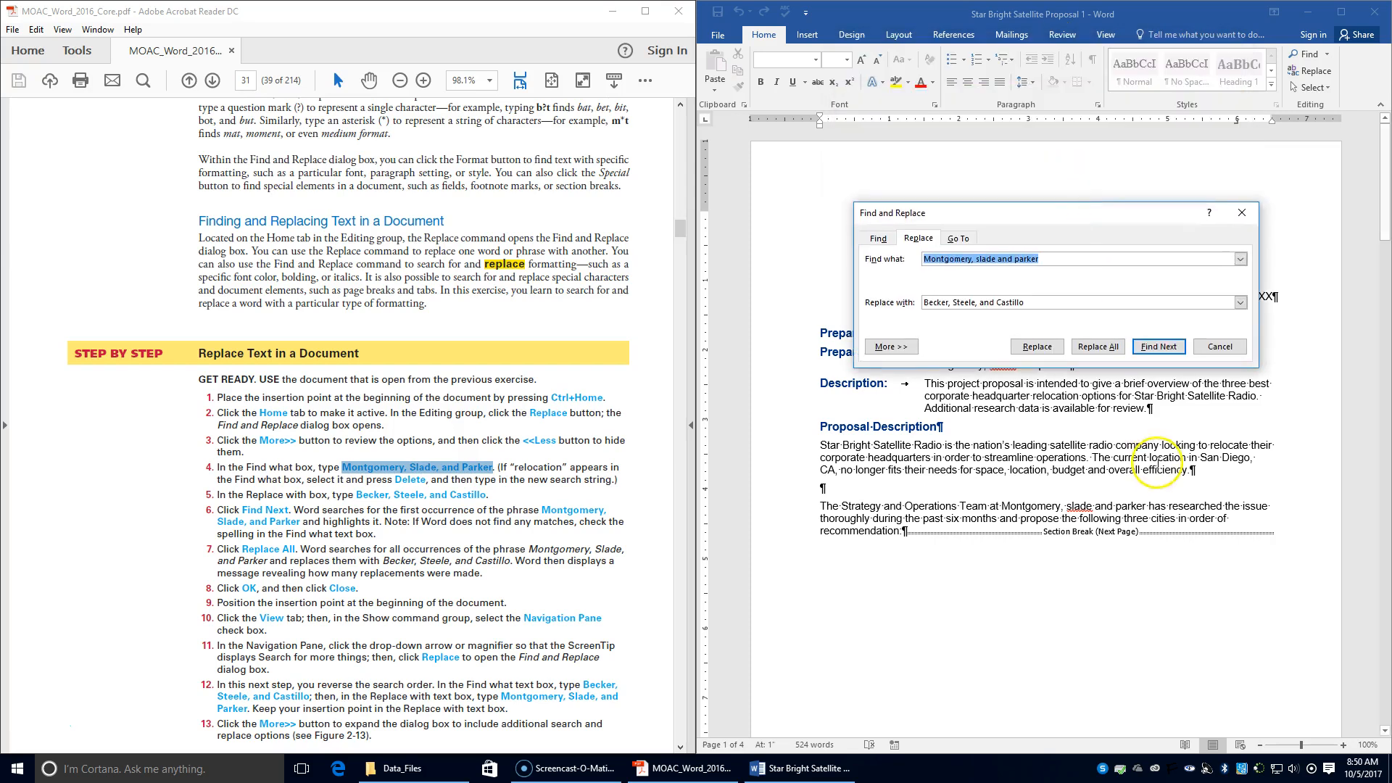
{"action": "left_click", "coordinate": [1097, 347]}
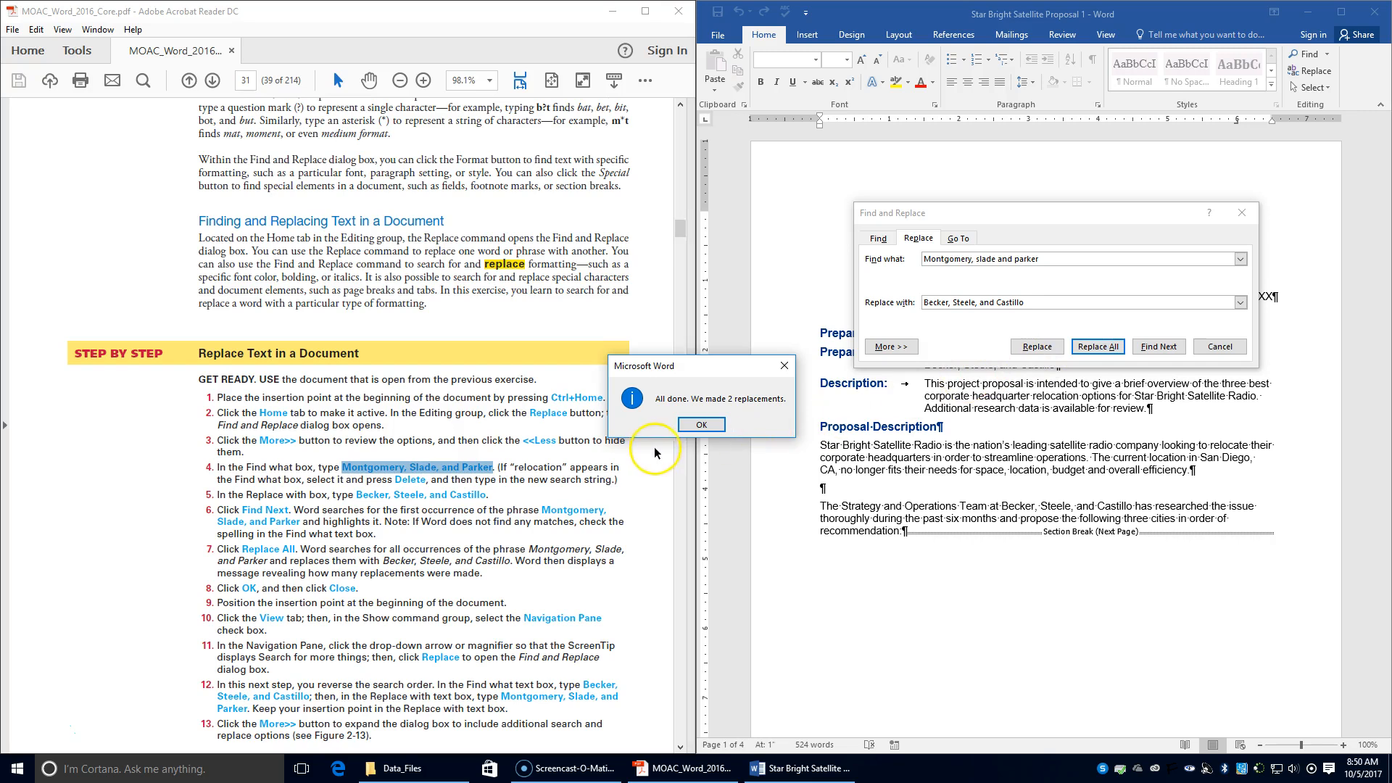
Dismiss the replacement message, place the insertion point at the beginning of the document and close Find and Replace.
{"action": "left_click", "coordinate": [703, 422]}
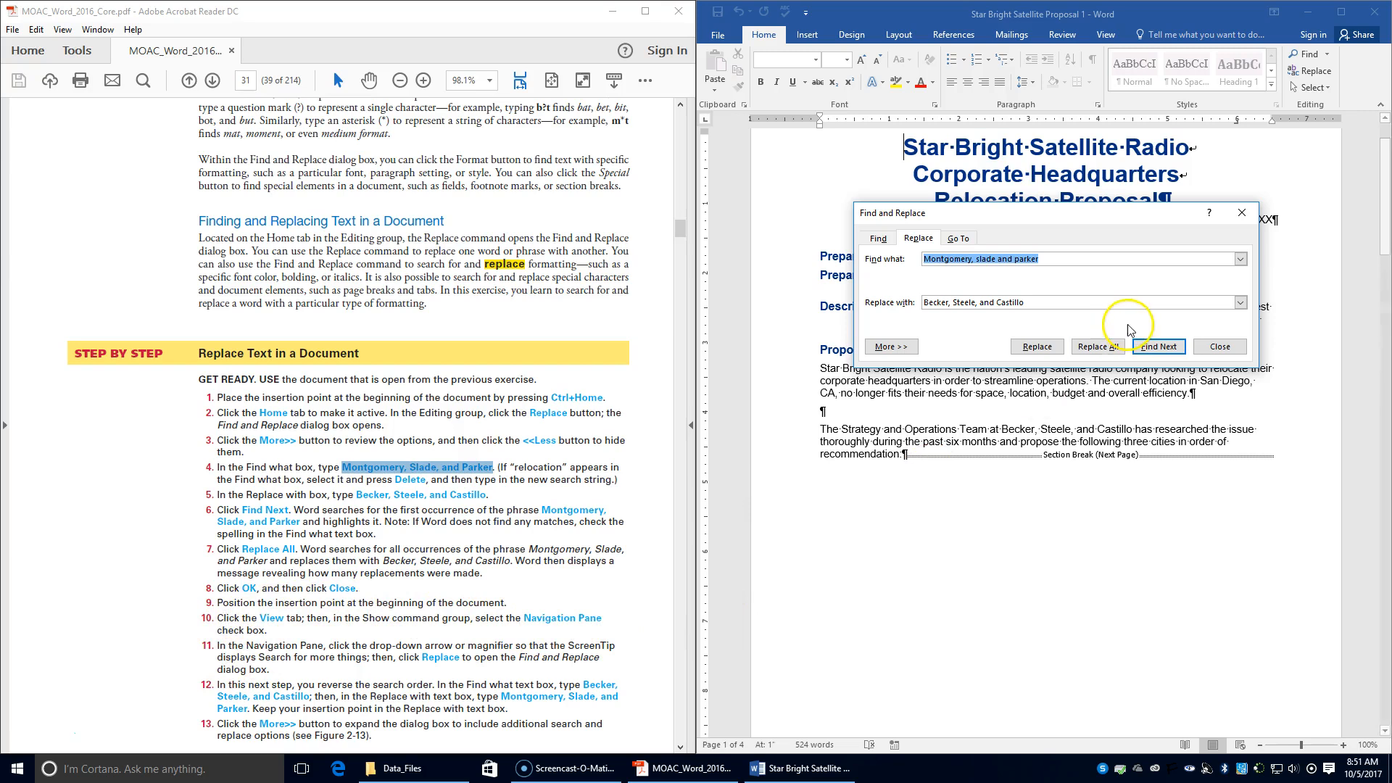
{"action": "left_click", "coordinate": [1220, 346]}
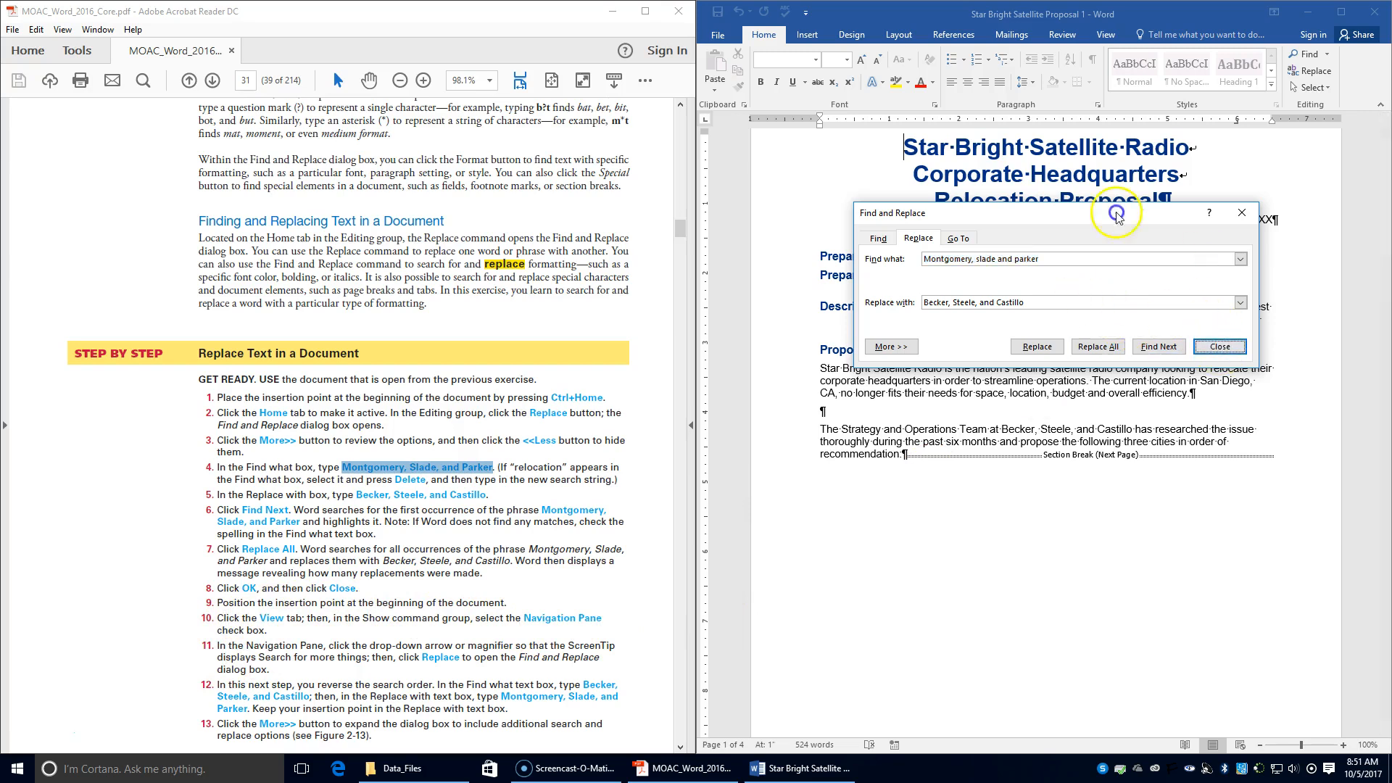
{"action": "left_click", "coordinate": [891, 147]}
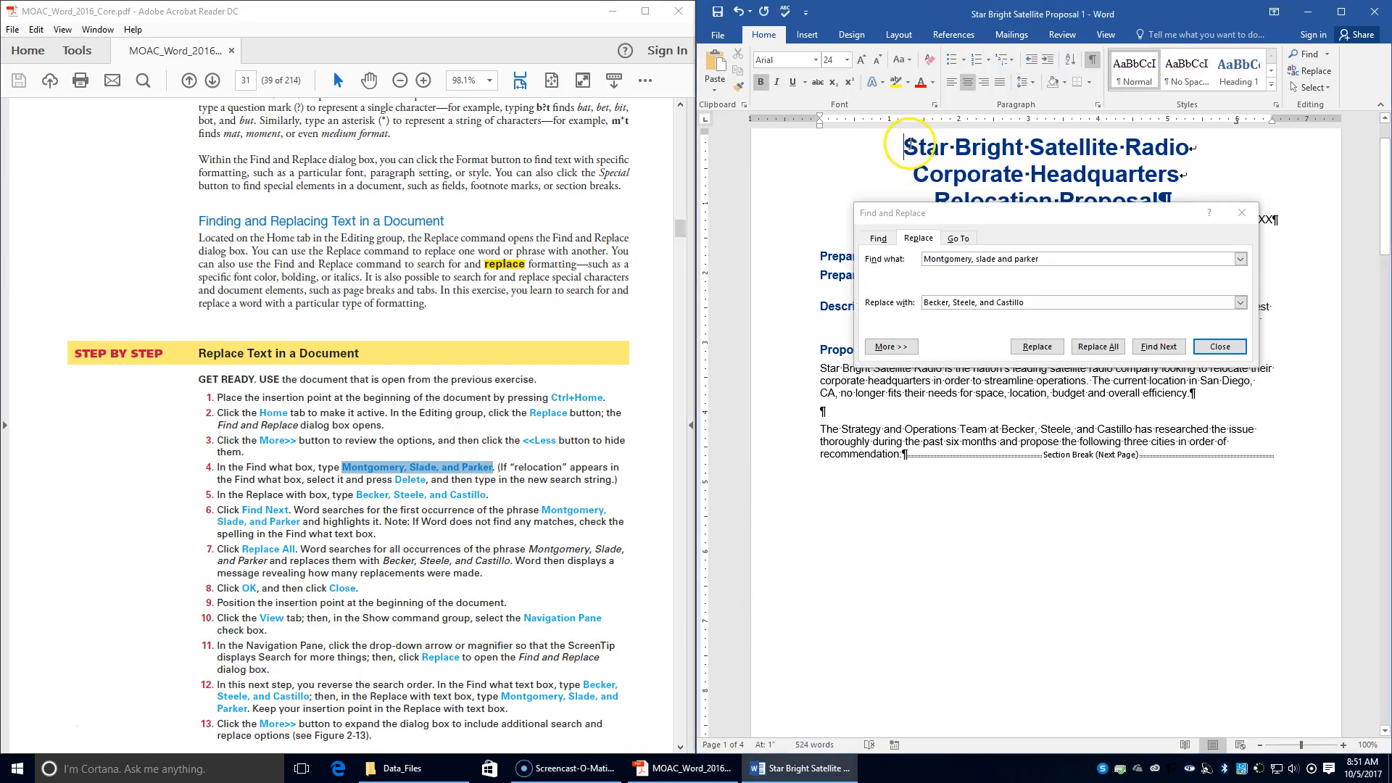
{"action": "left_click", "coordinate": [899, 155]}
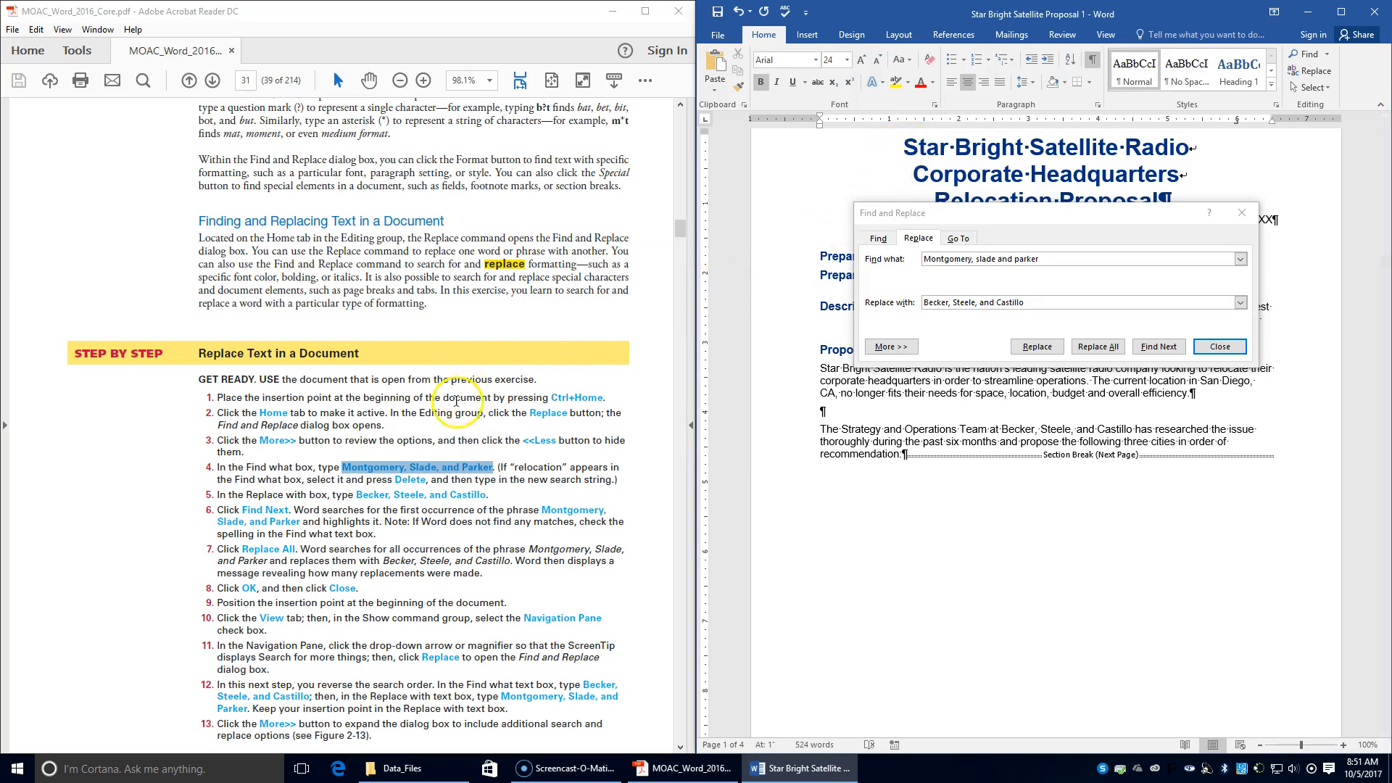
{"action": "scroll", "coordinate": [381, 481], "scroll_direction": "down", "scroll_amount": 1}
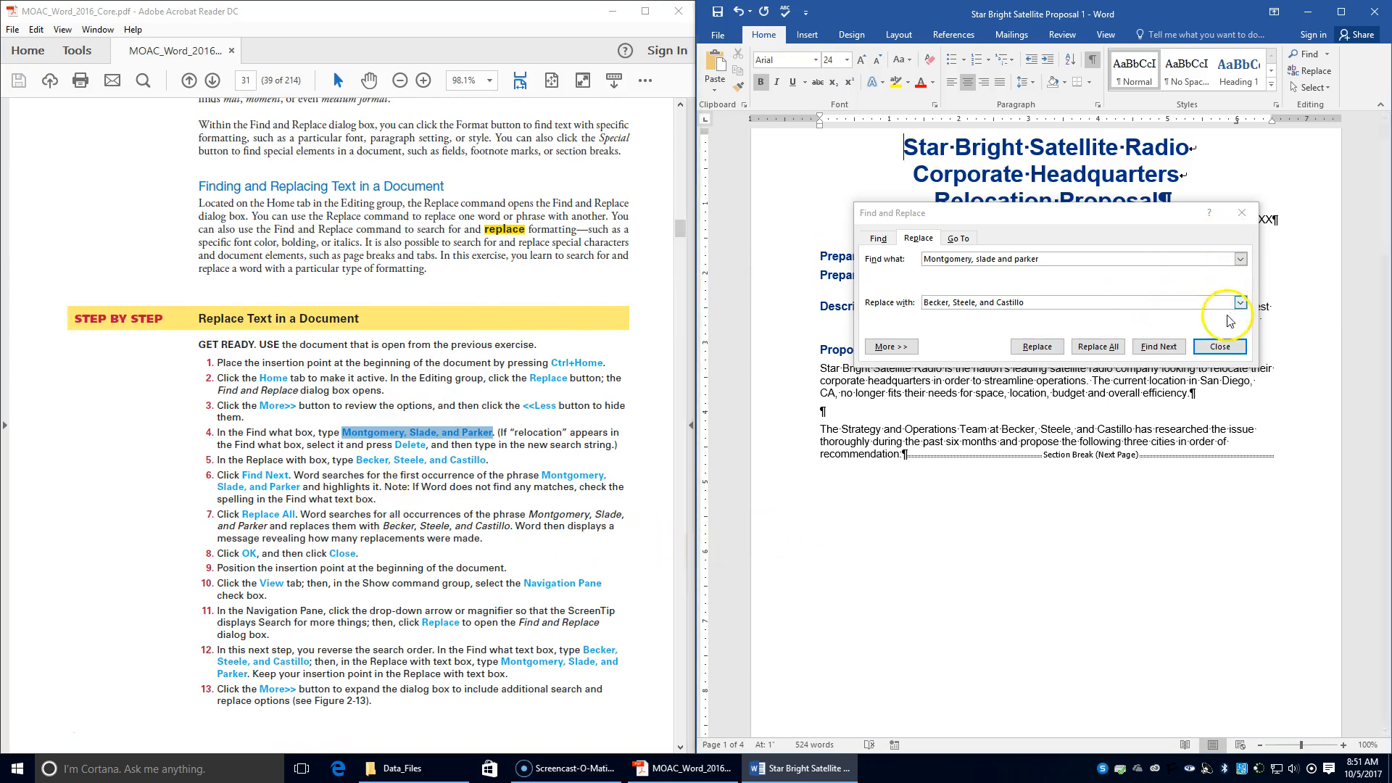
{"action": "left_click", "coordinate": [1226, 351]}
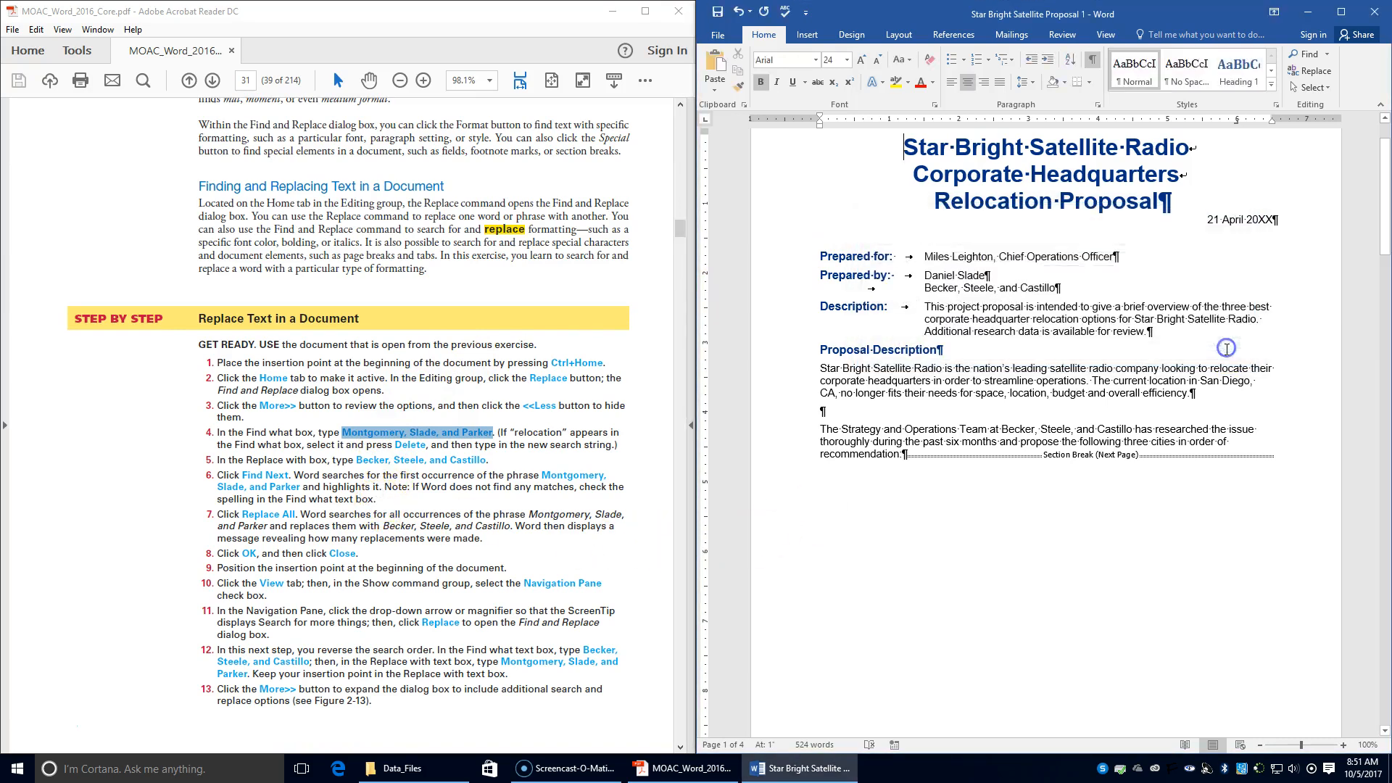
Show the Navigation Pane and open the Replace dialog from its document search options.
{"action": "left_click", "coordinate": [1107, 34]}
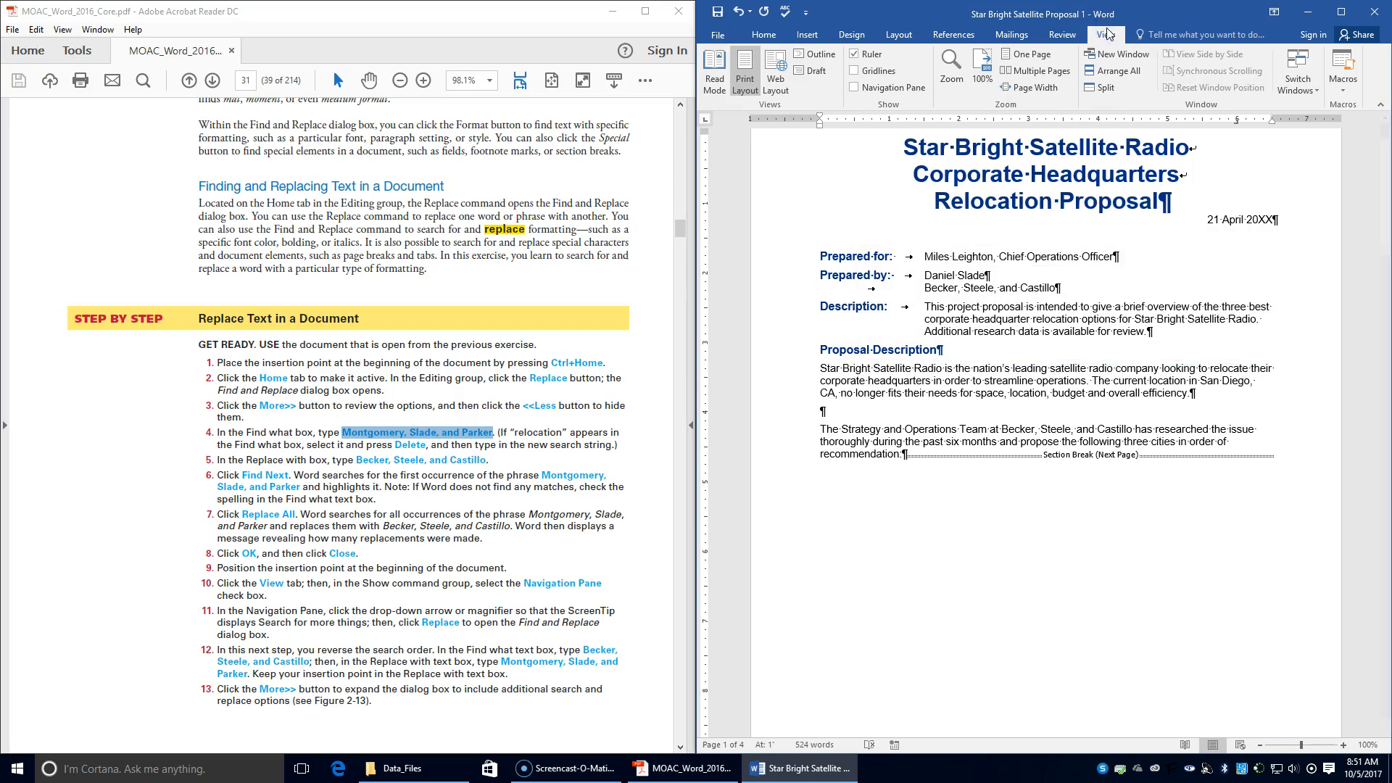
{"action": "left_click", "coordinate": [855, 87]}
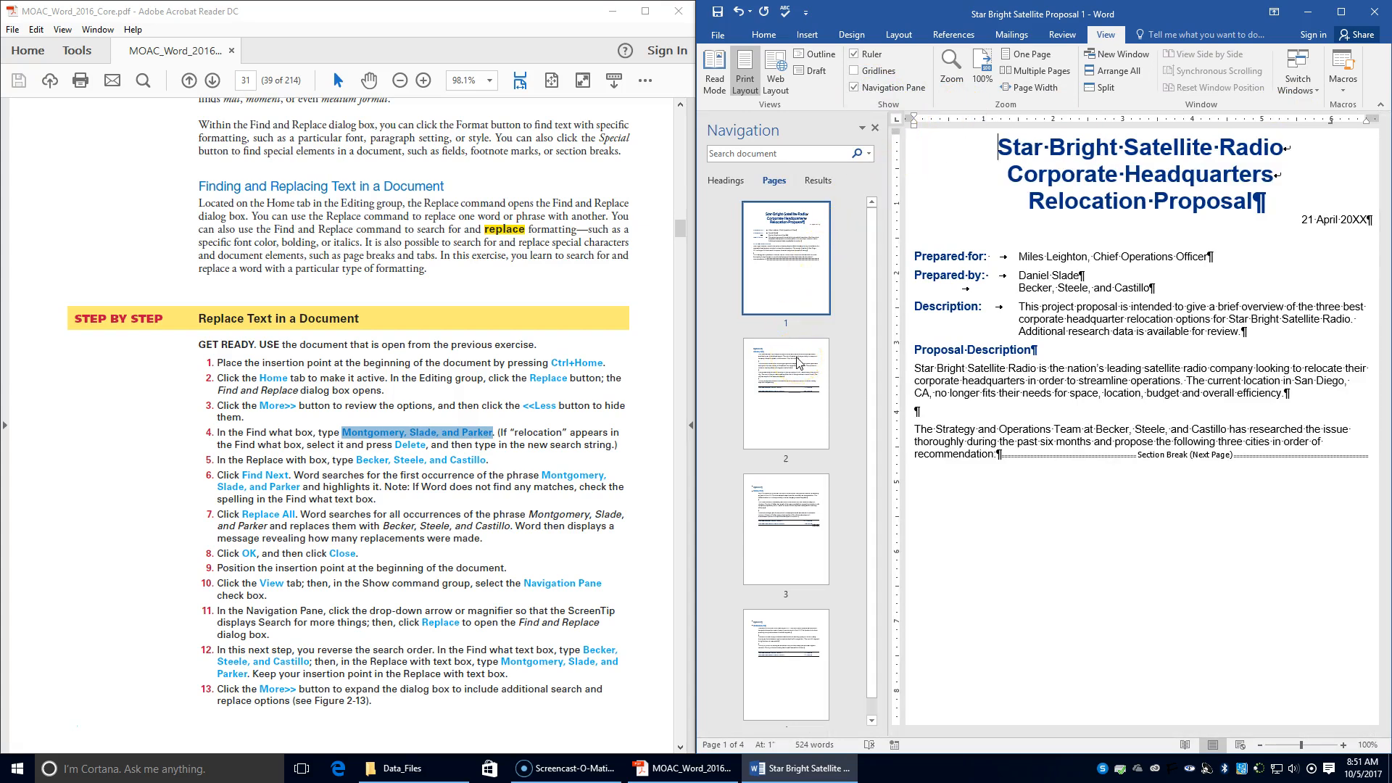
{"action": "left_click", "coordinate": [869, 155]}
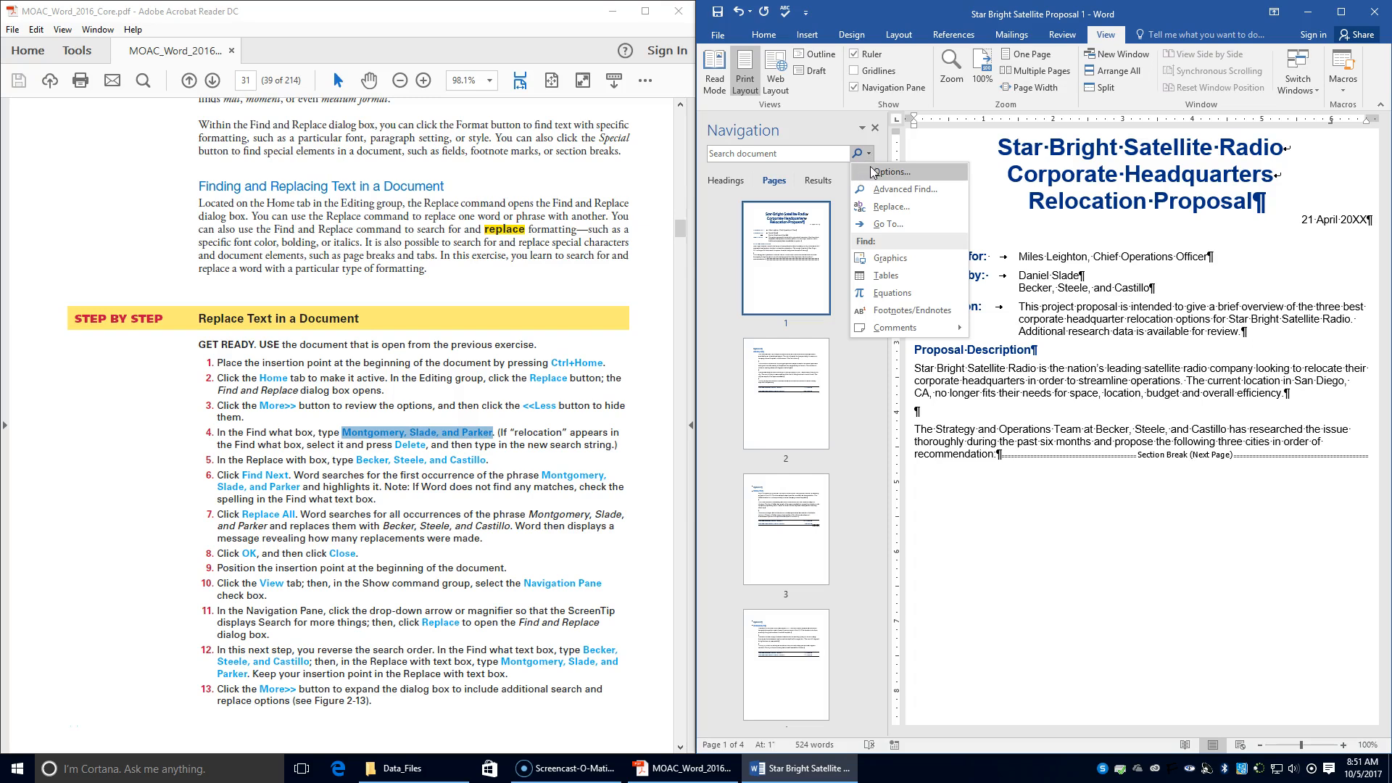
{"action": "left_click", "coordinate": [894, 209]}
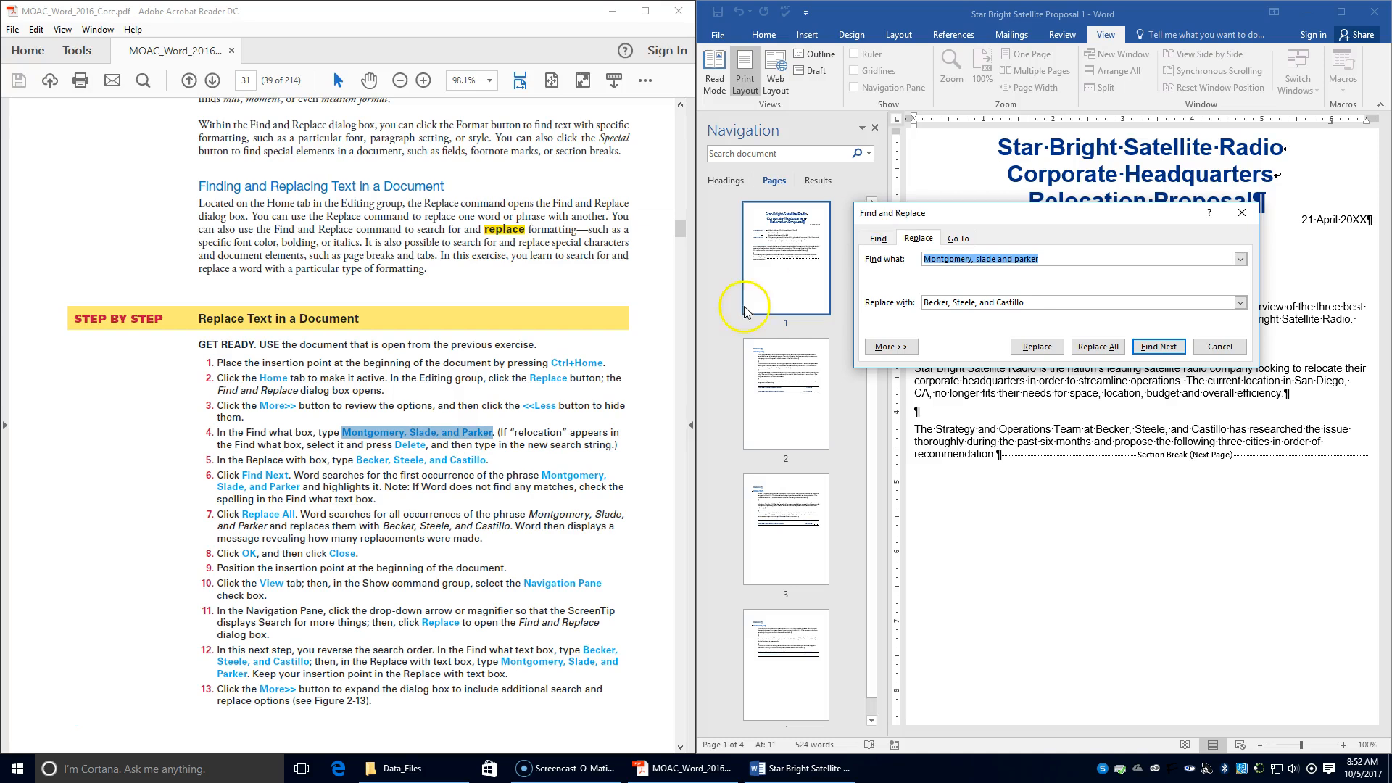
Set the search text to "Becker, Steele, and Castillo" and the replacement text to "Montgomery, Slade, and Parker".
{"action": "left_click", "coordinate": [1067, 261]}
{"action": "left_click_drag", "start_coordinate": [1068, 261], "coordinate": [835, 254]}
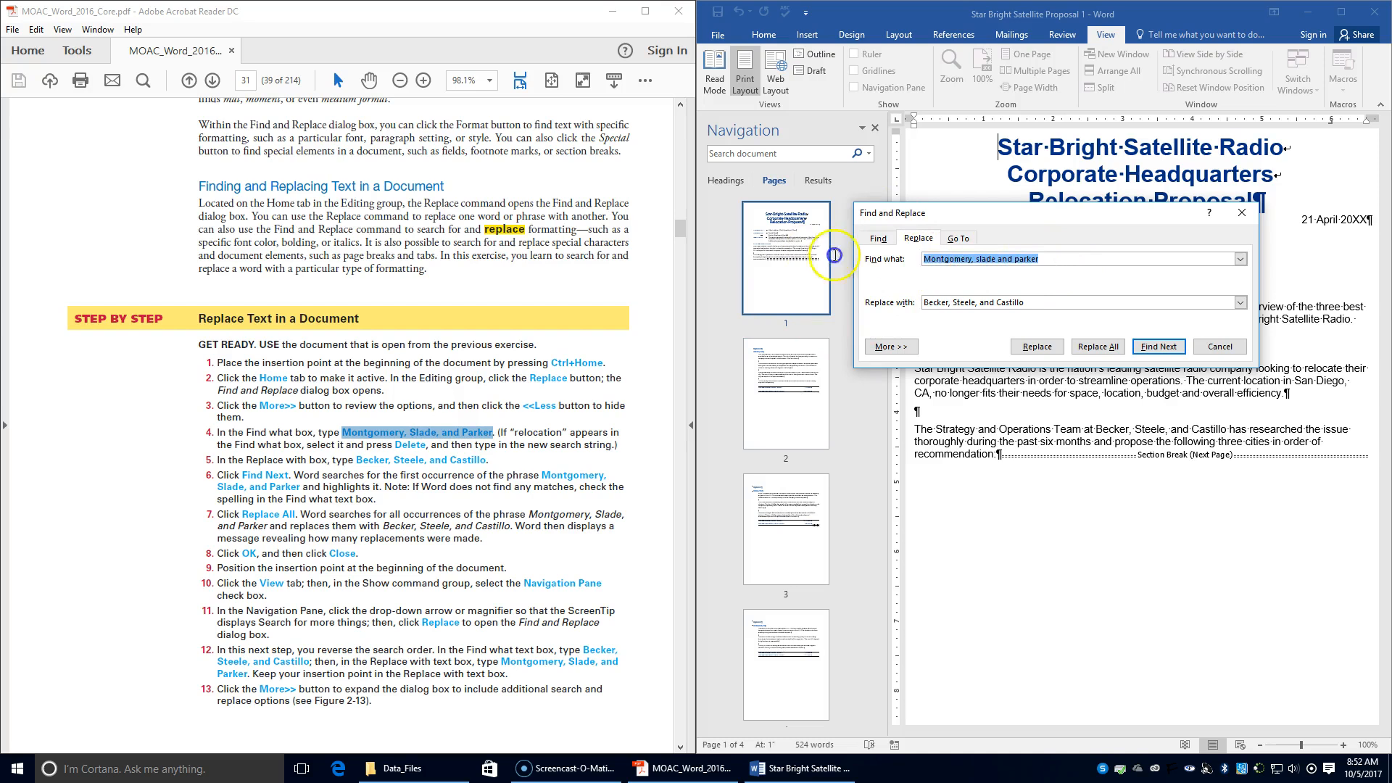
{"action": "type", "text": "Becker, Steele, and Castillo"}
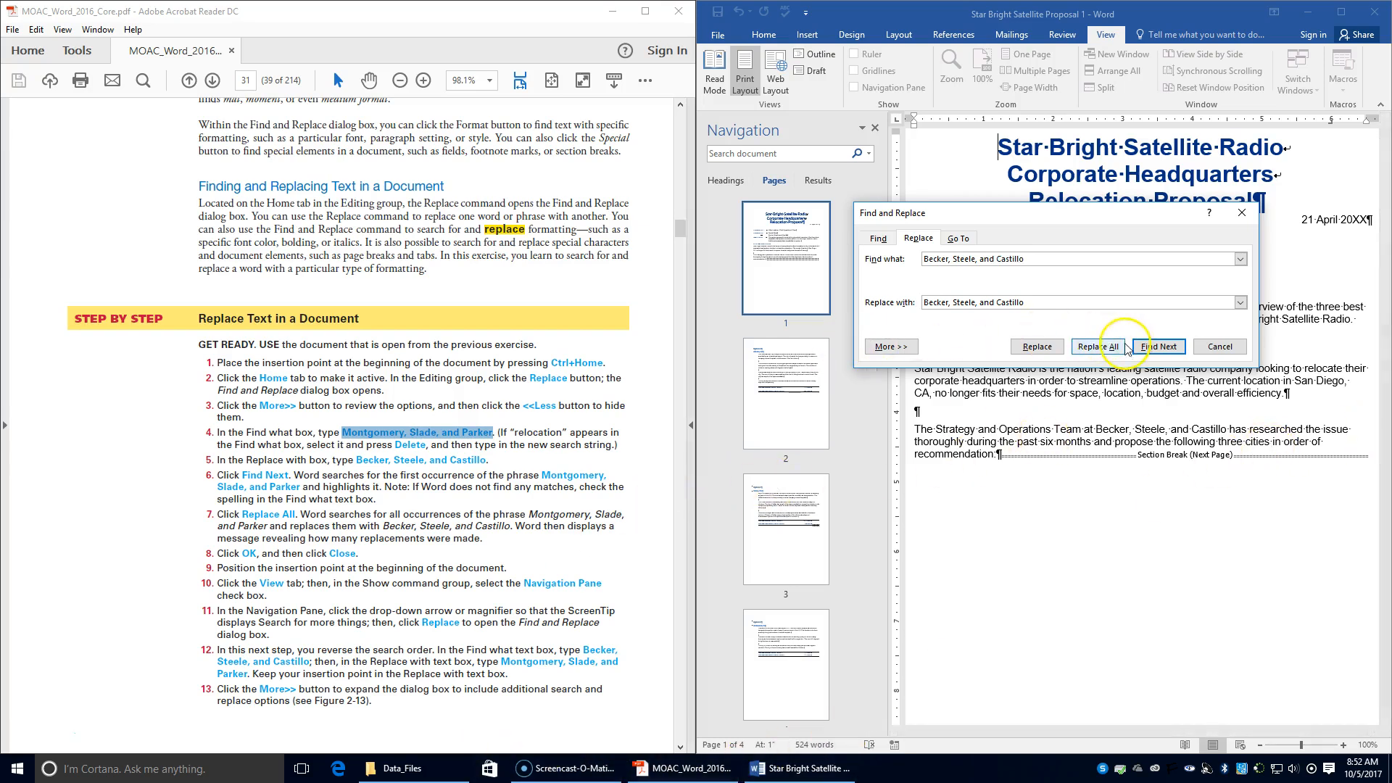
{"action": "left_click_drag", "start_coordinate": [1033, 302], "coordinate": [806, 300]}
{"action": "type", "text": "Mont"}
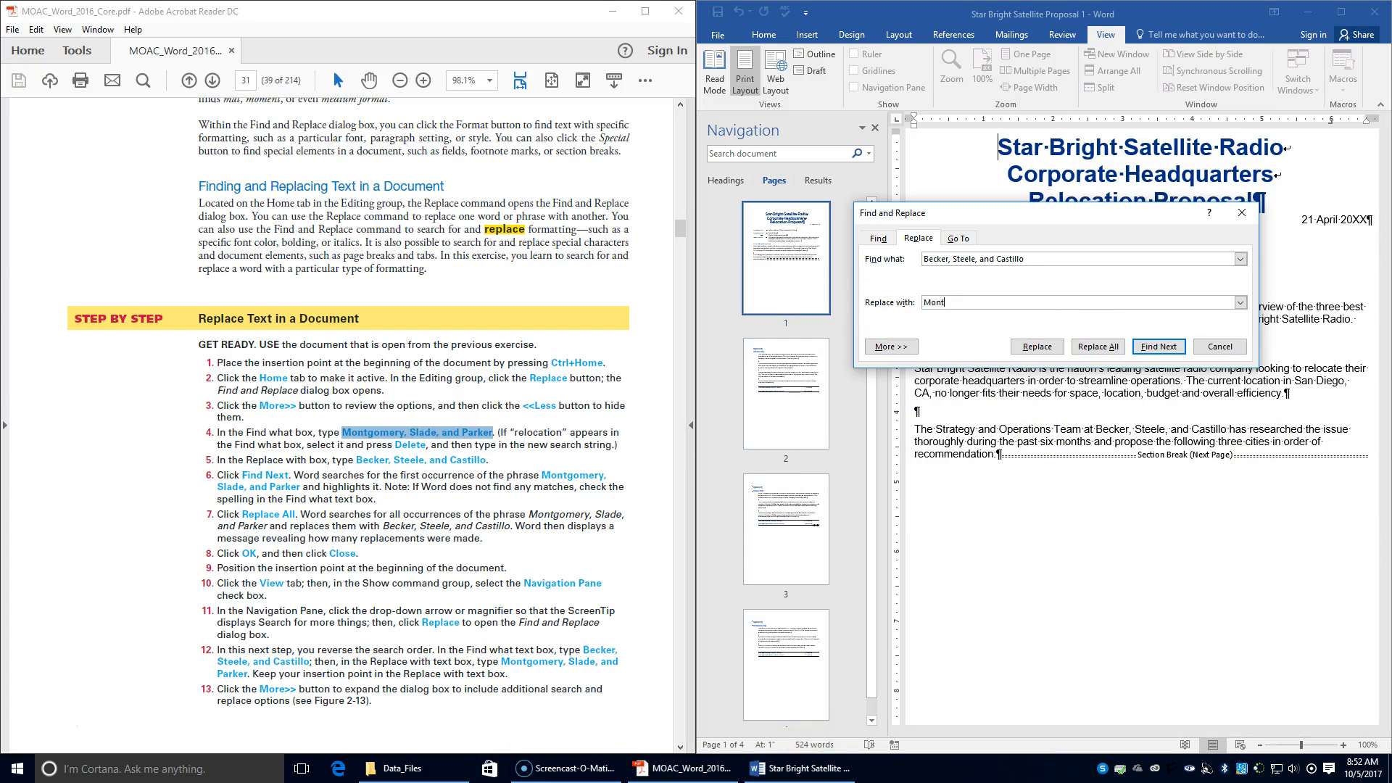
{"action": "type", "text": "ery, Slade, and Parker"}
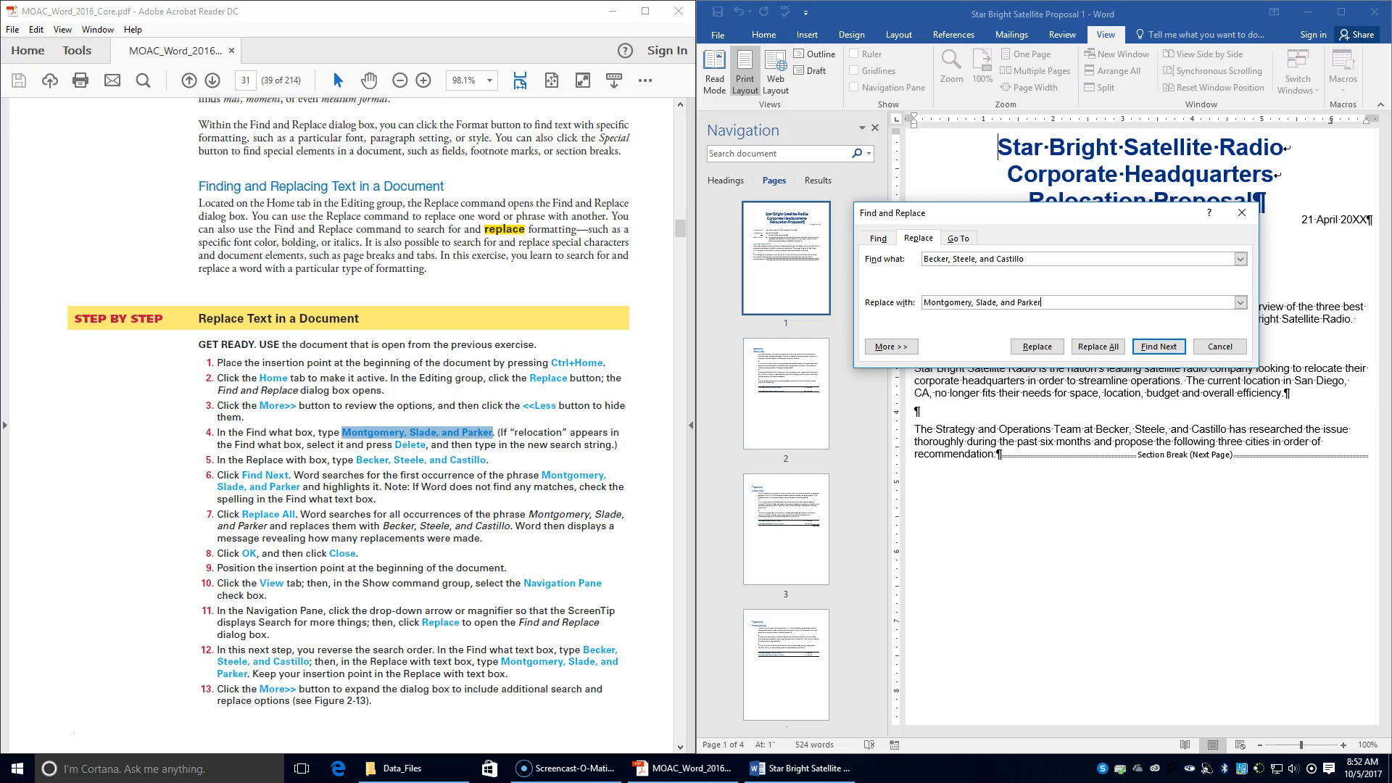
Expand the Find and Replace dialog to its additional search options and consult Figure 2-13 in the textbook PDF.
{"action": "left_click", "coordinate": [891, 347]}
{"action": "scroll", "coordinate": [302, 610], "scroll_direction": "down", "scroll_amount": 3}
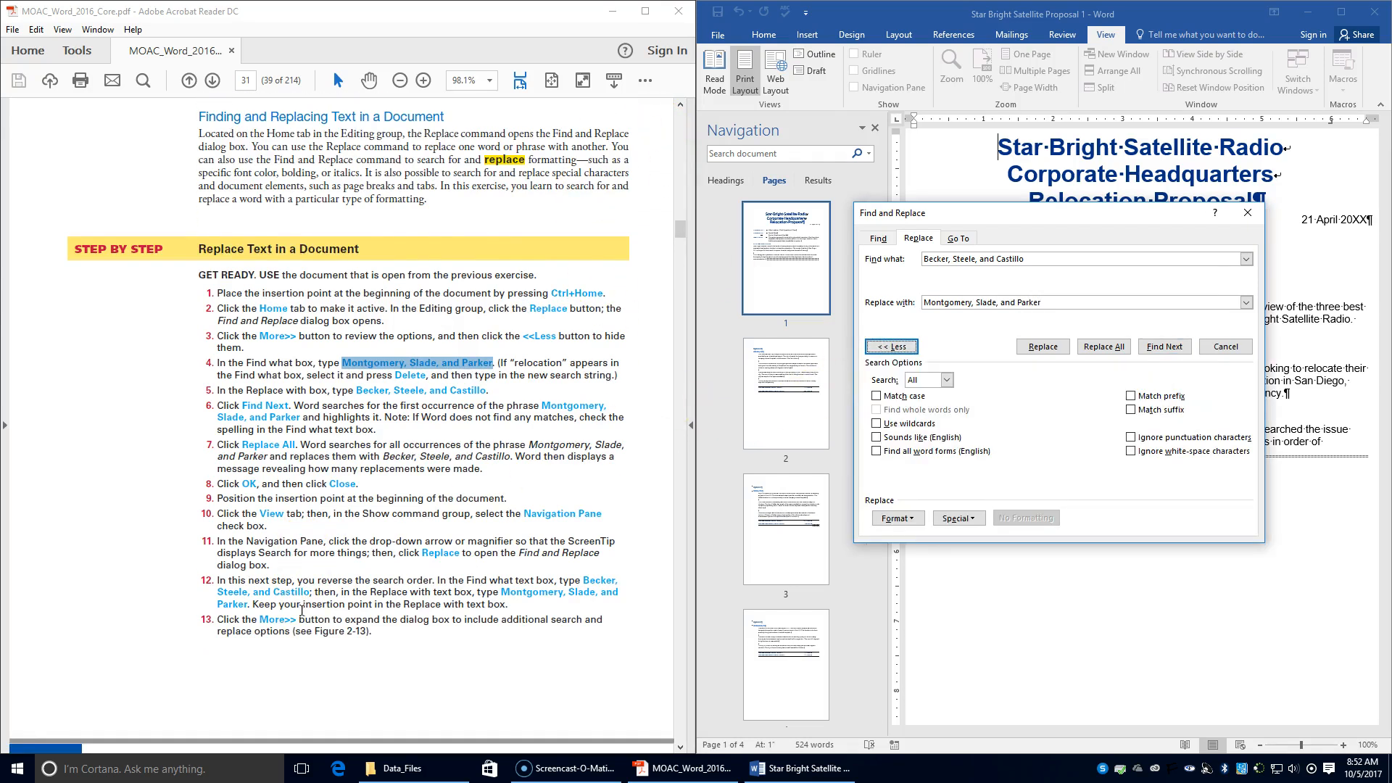
{"action": "scroll", "coordinate": [301, 611], "scroll_direction": "down", "scroll_amount": 8}
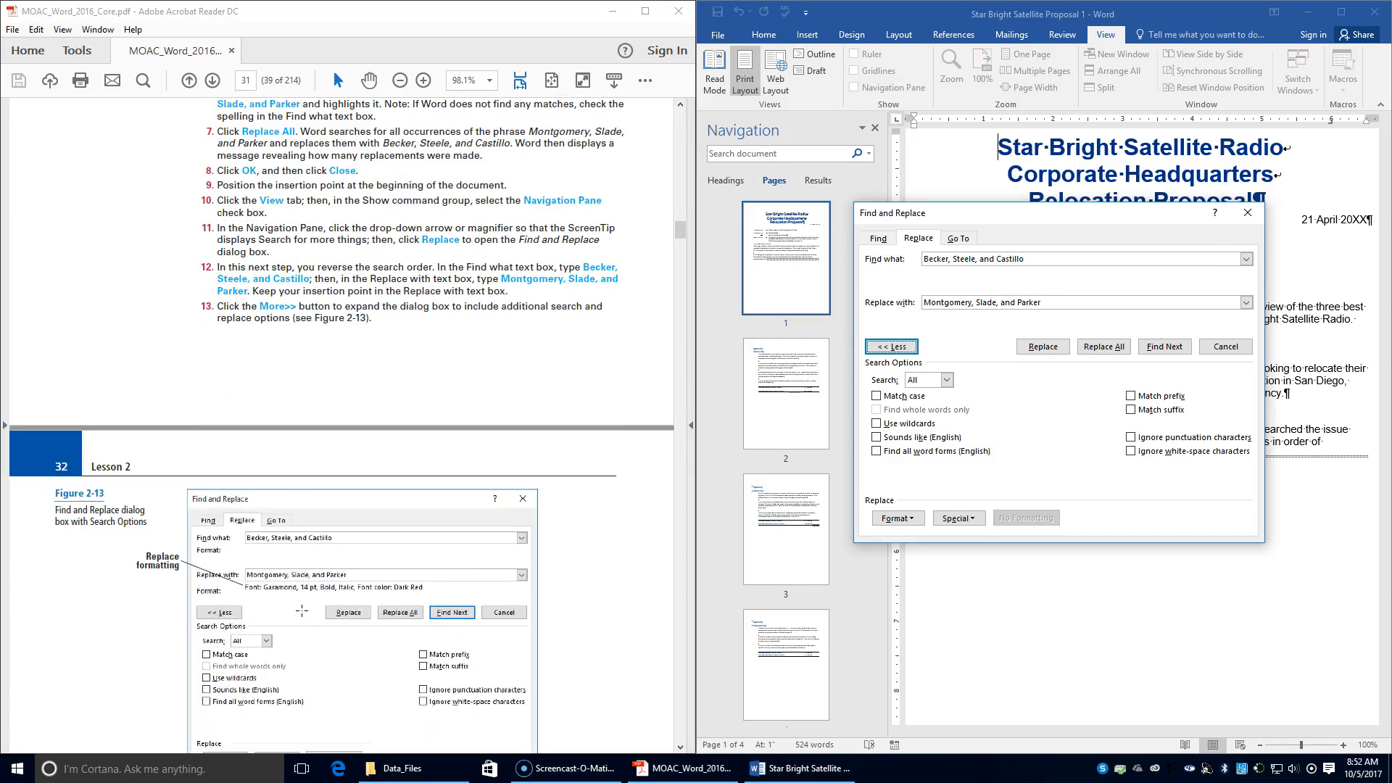
{"action": "scroll", "coordinate": [300, 611], "scroll_direction": "down", "scroll_amount": 3}
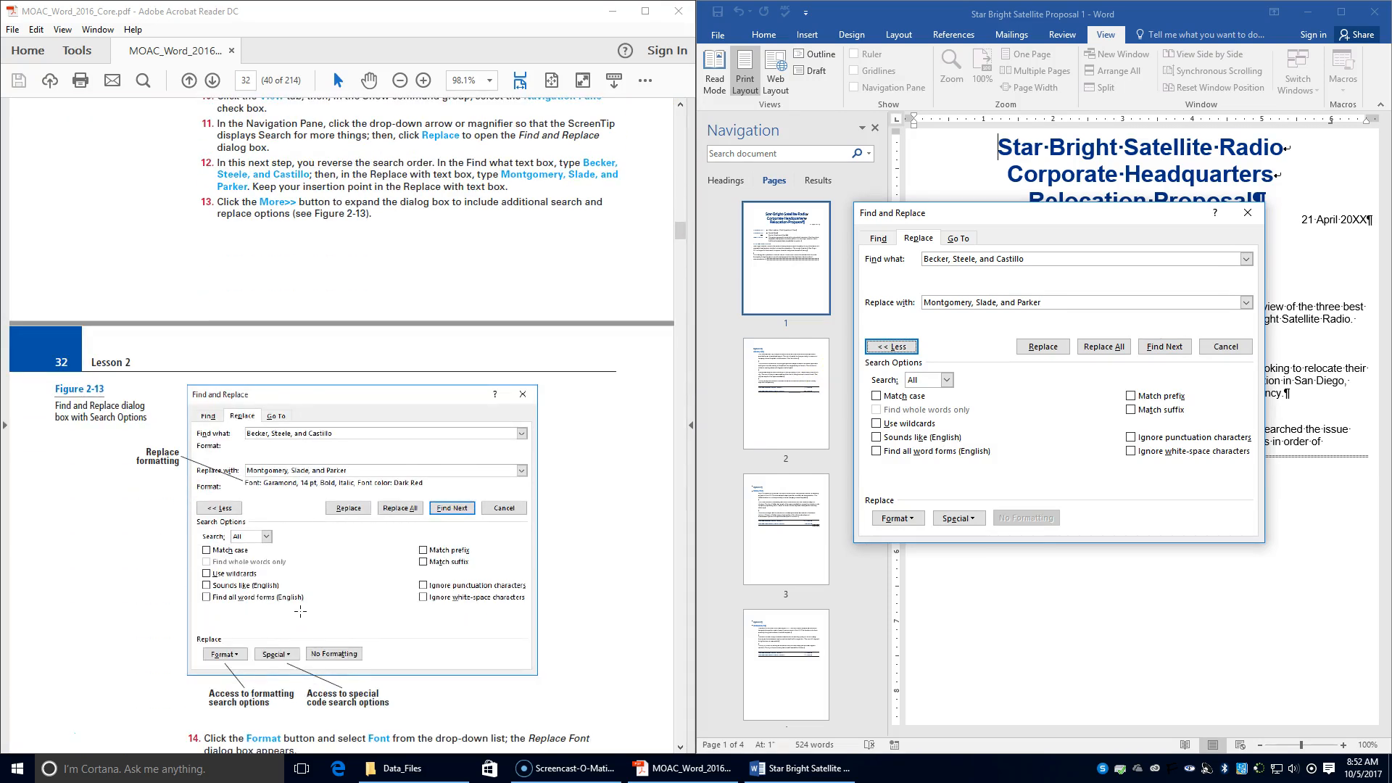
{"action": "scroll", "coordinate": [300, 611], "scroll_direction": "down", "scroll_amount": 2}
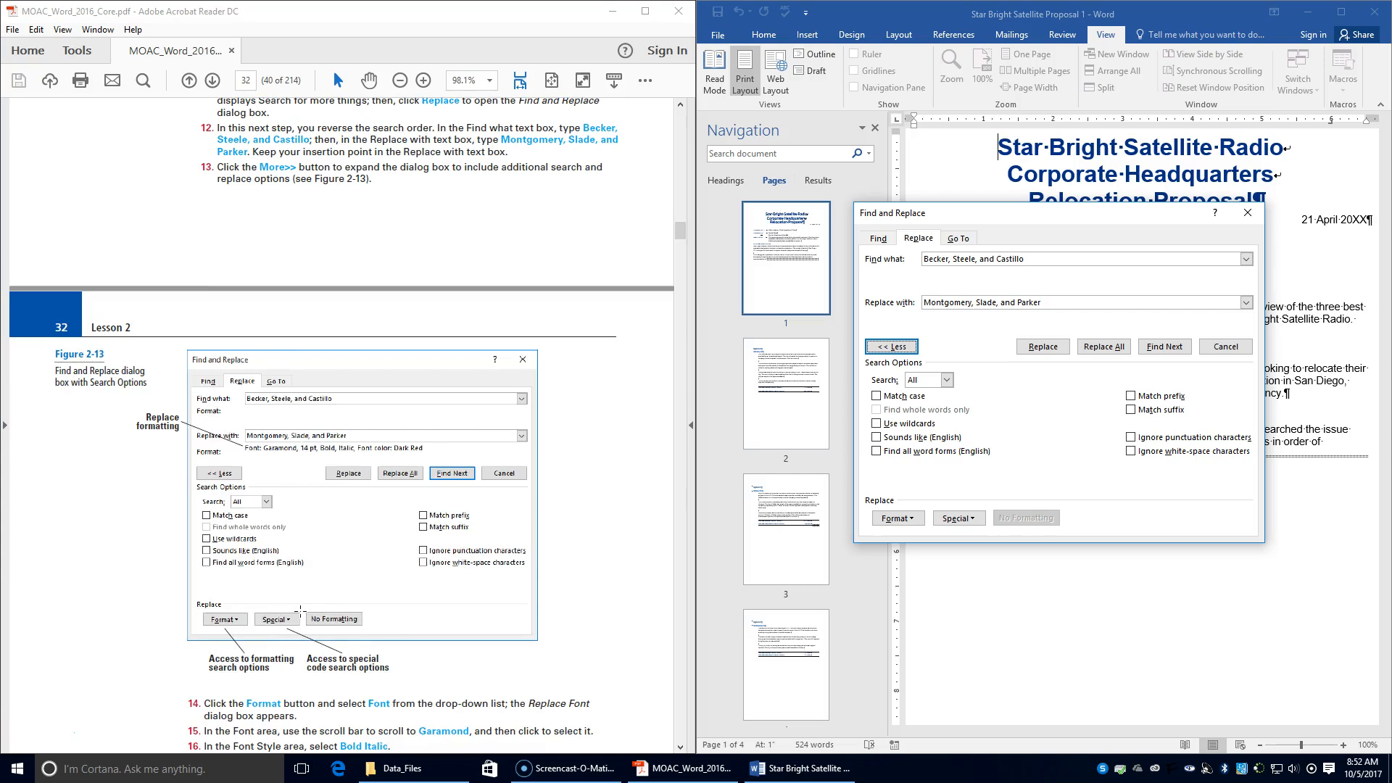
{"action": "left_click", "coordinate": [1098, 348]}
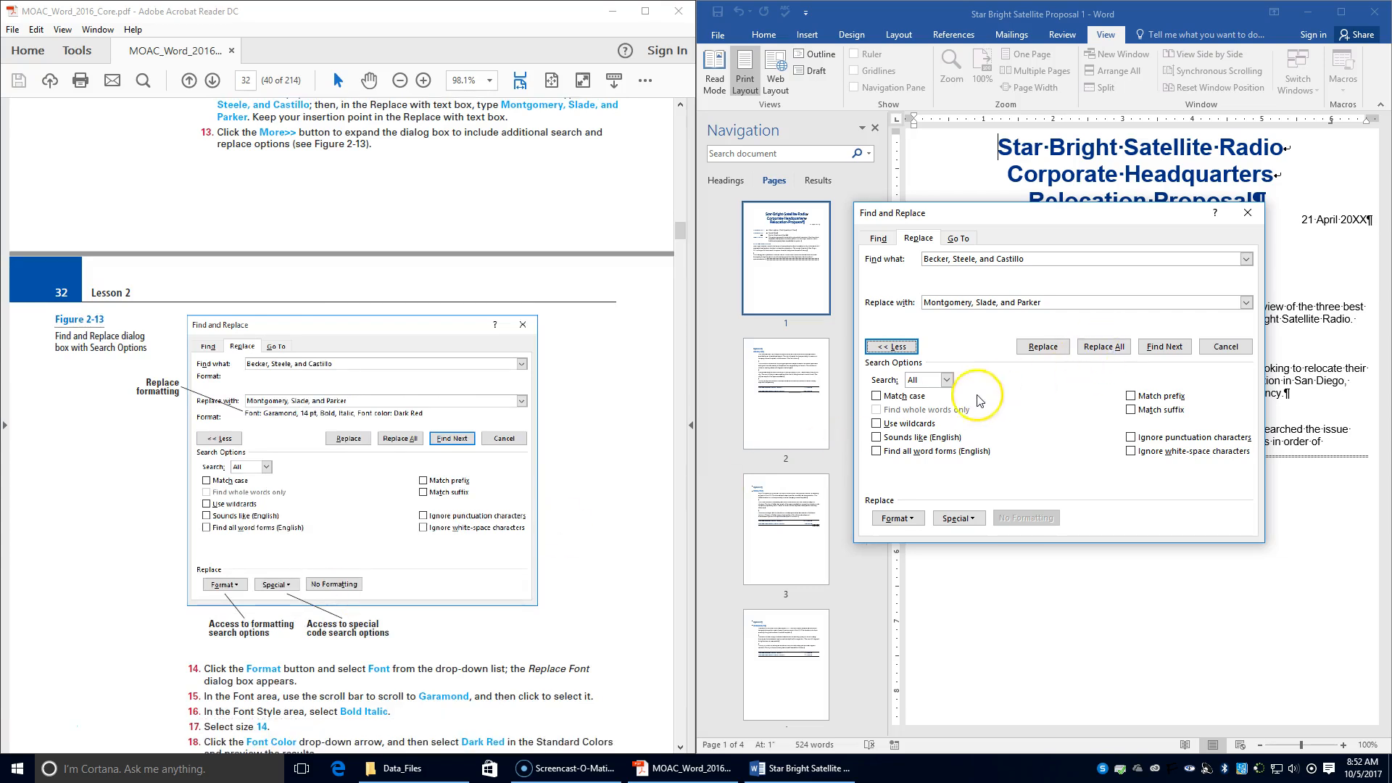
Format the replacement text as Garamond, Bold Italic, size 14, with the Dark Red standard font color.
{"action": "left_click", "coordinate": [883, 519]}
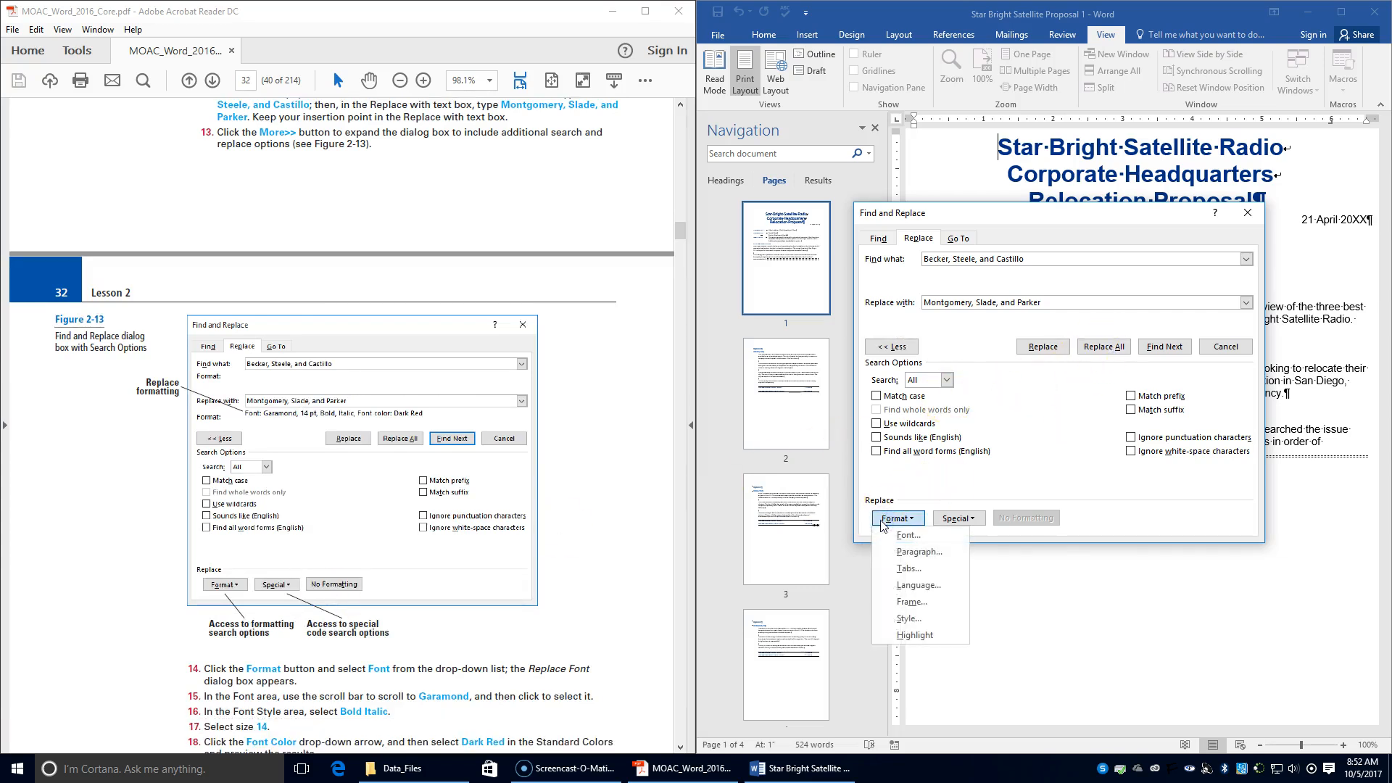
{"action": "left_click", "coordinate": [907, 540]}
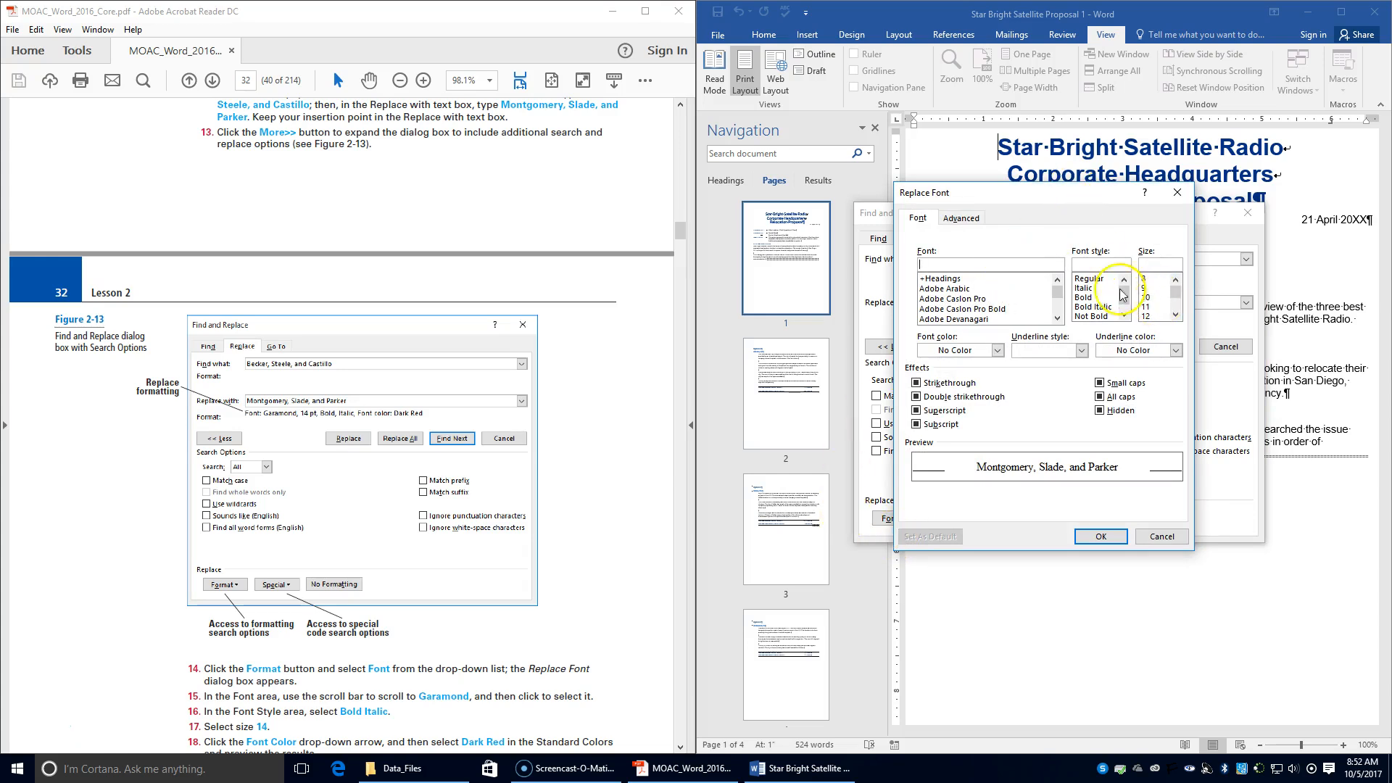
{"action": "type", "text": "gar"}
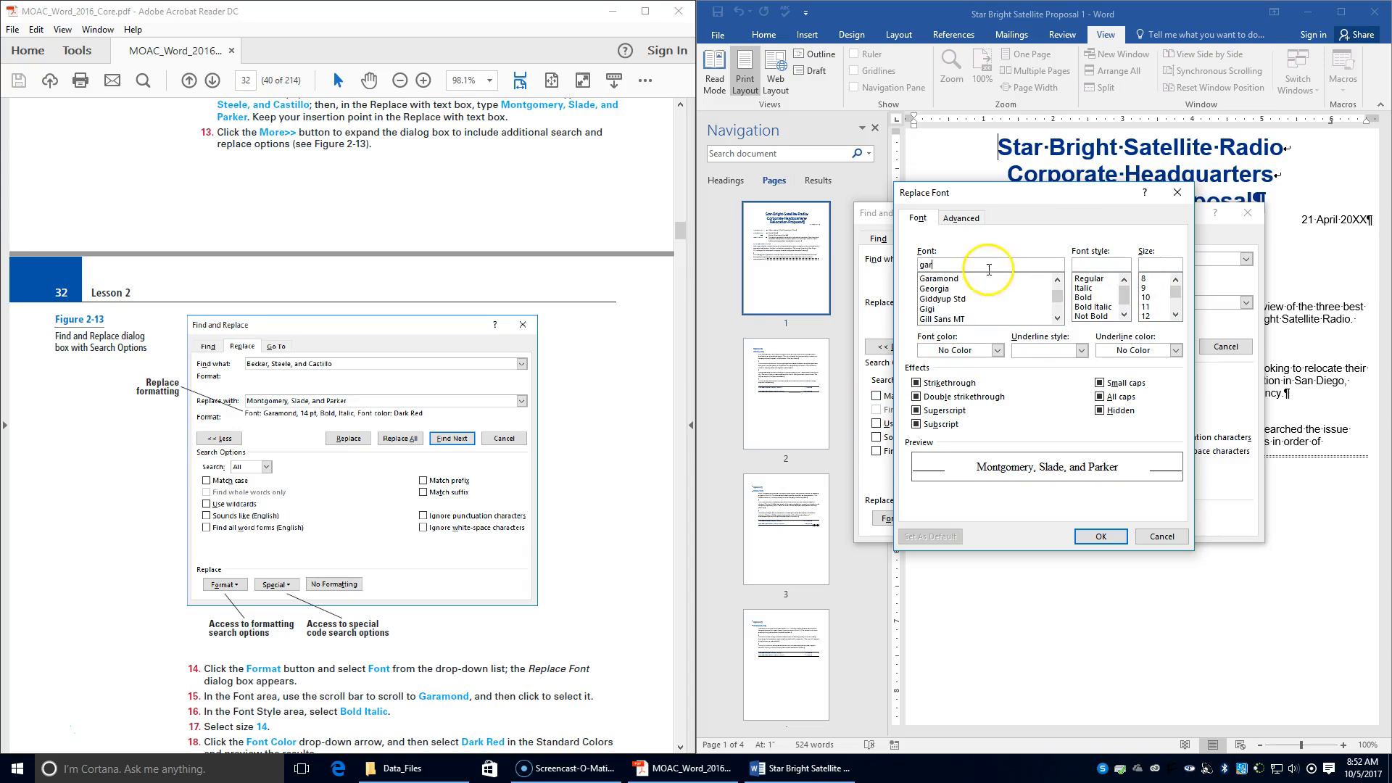
{"action": "left_click", "coordinate": [956, 280]}
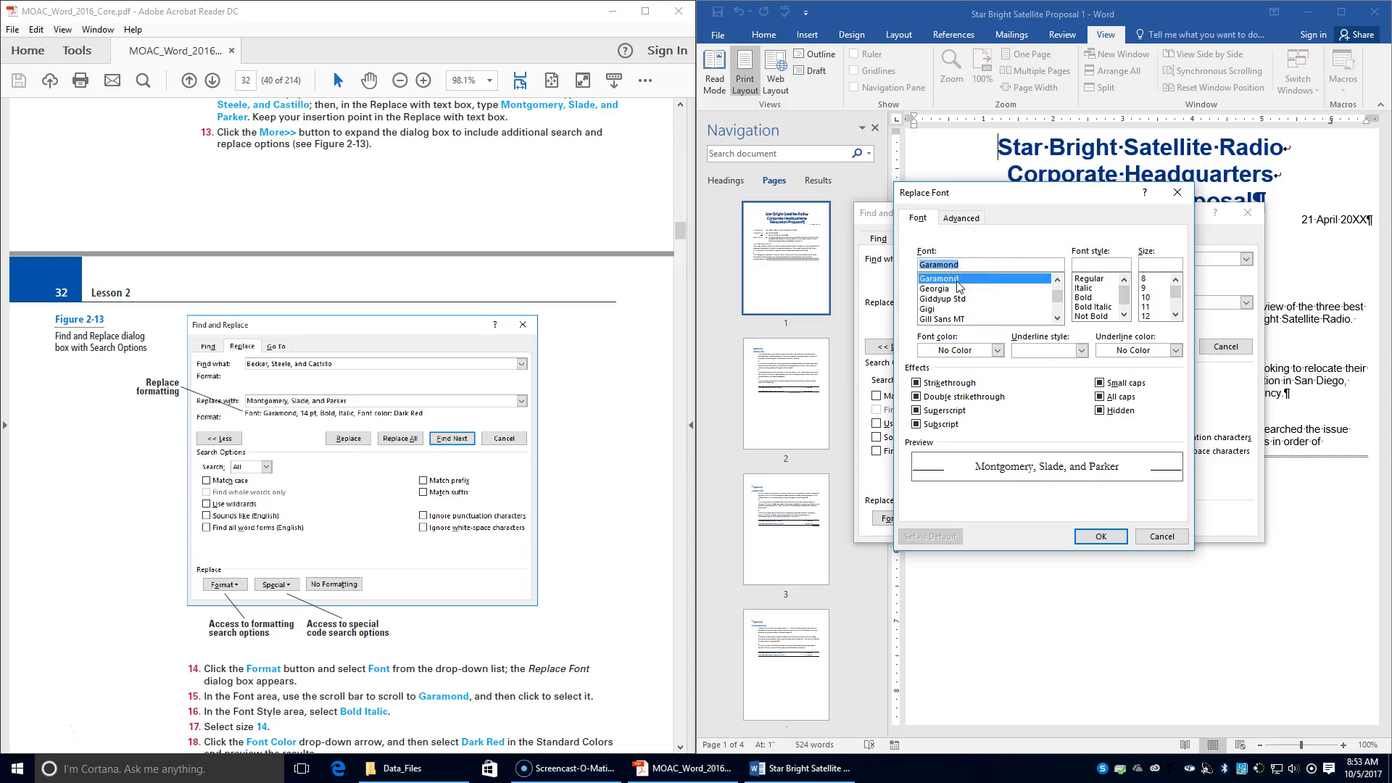
{"action": "left_click", "coordinate": [1089, 306]}
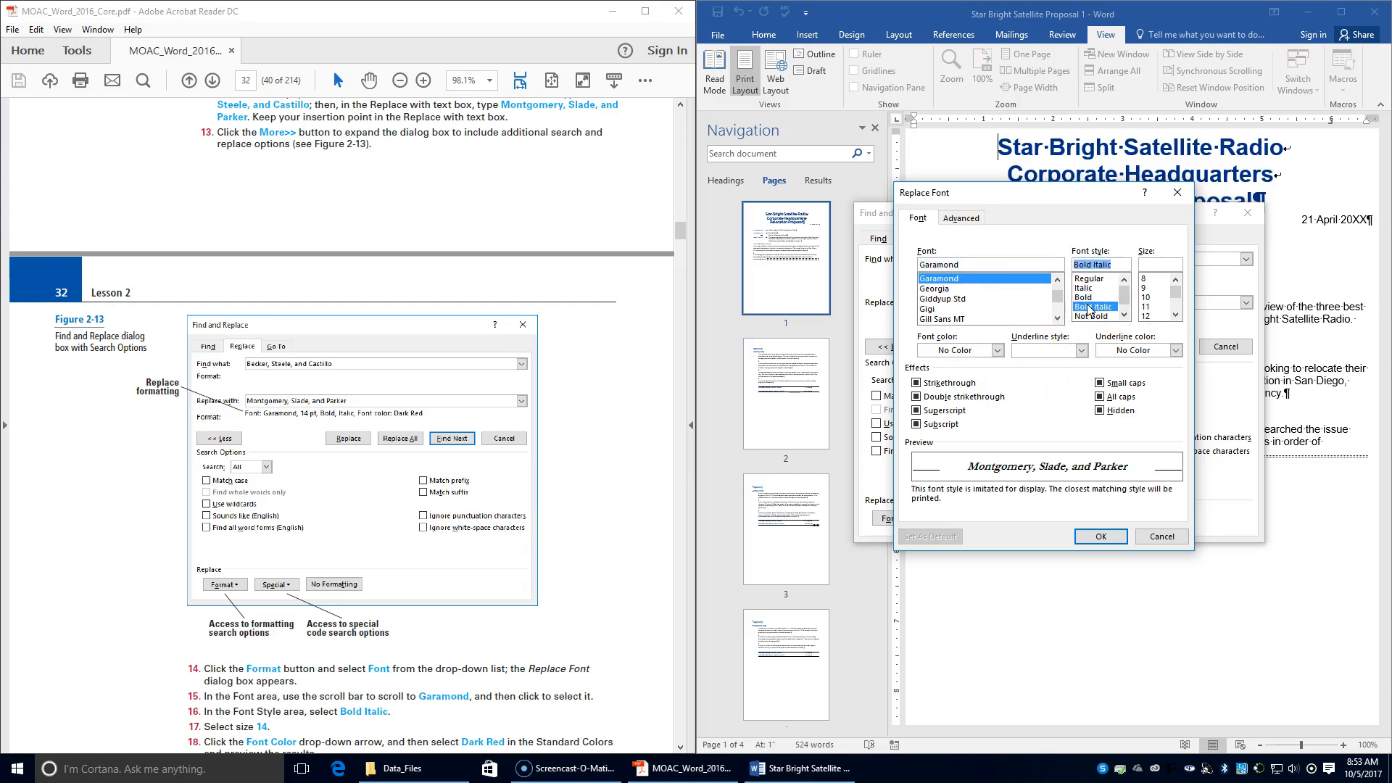
{"action": "left_click", "coordinate": [1176, 314]}
{"action": "left_click", "coordinate": [1148, 317]}
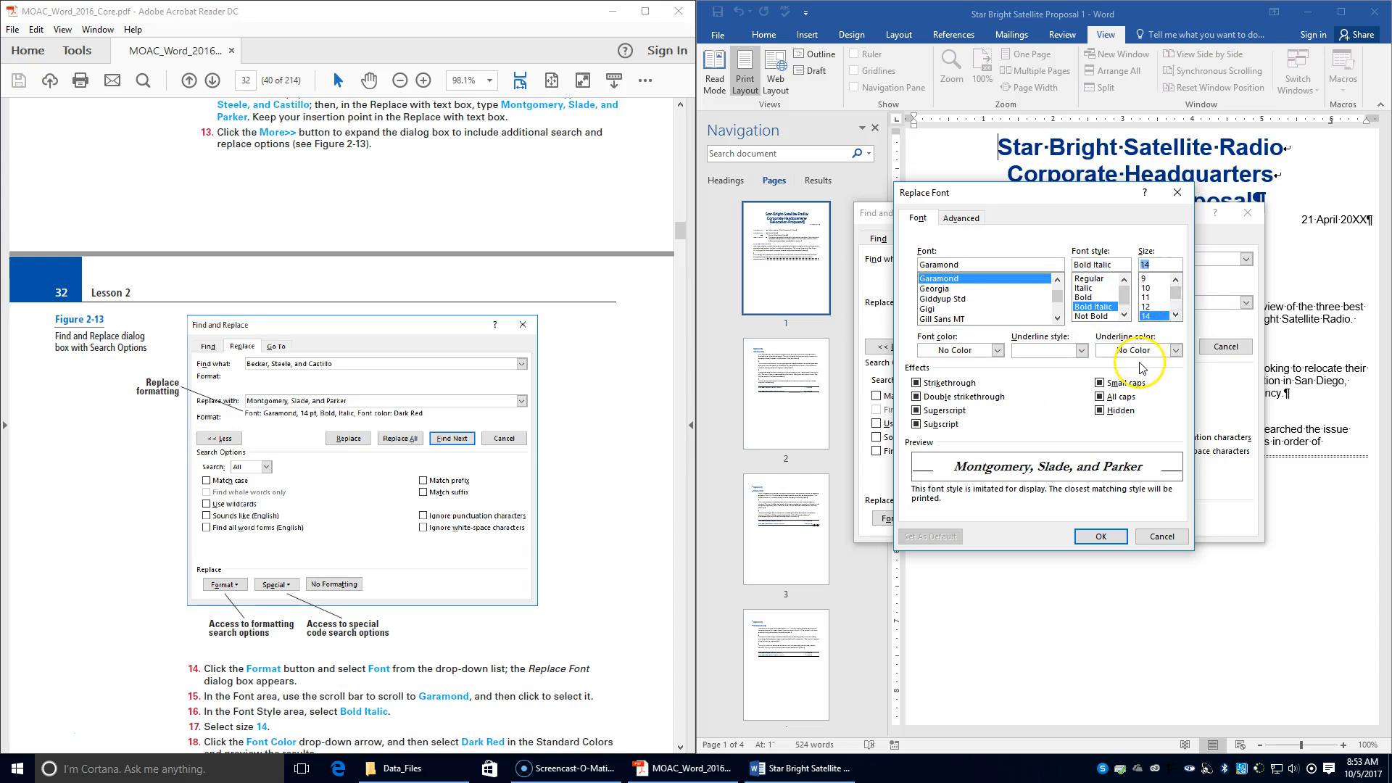
{"action": "scroll", "coordinate": [285, 659], "scroll_direction": "down", "scroll_amount": 1}
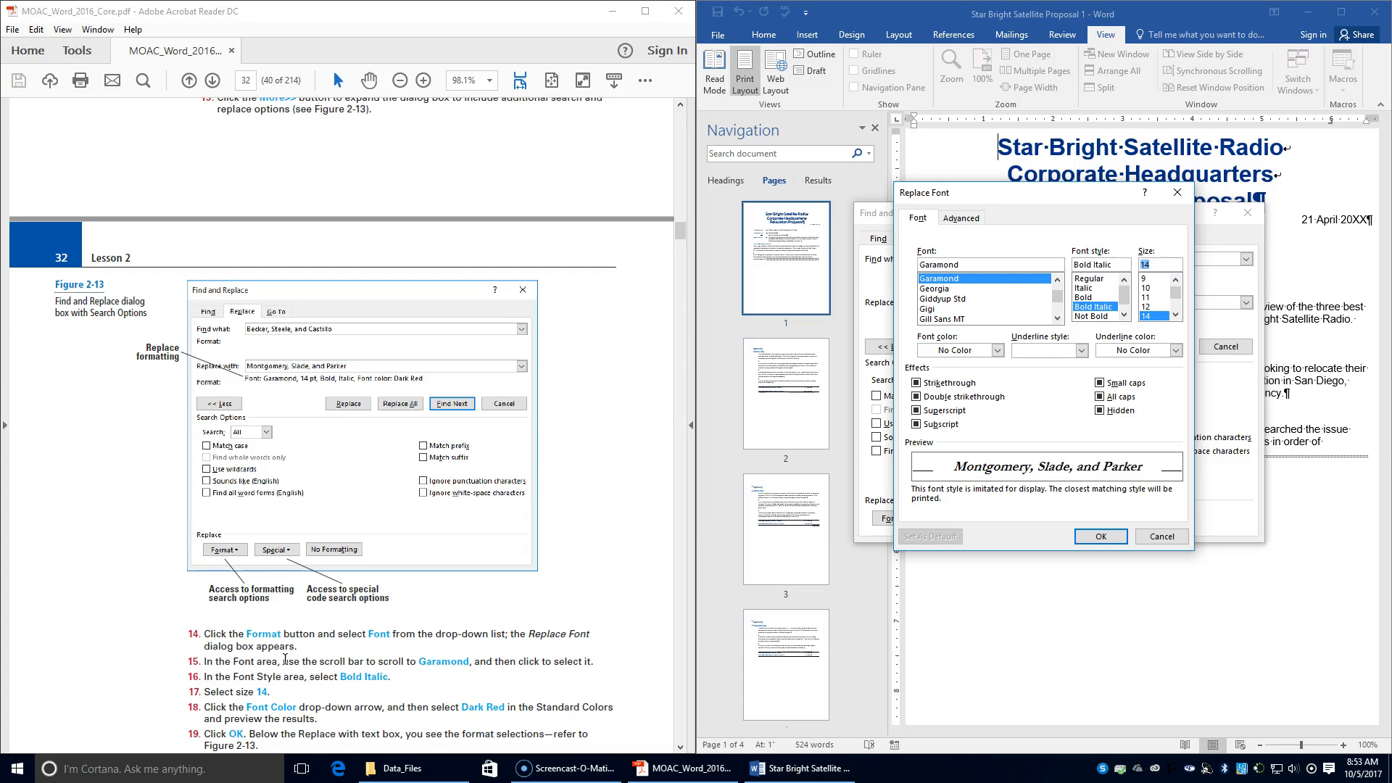
{"action": "left_click", "coordinate": [996, 351]}
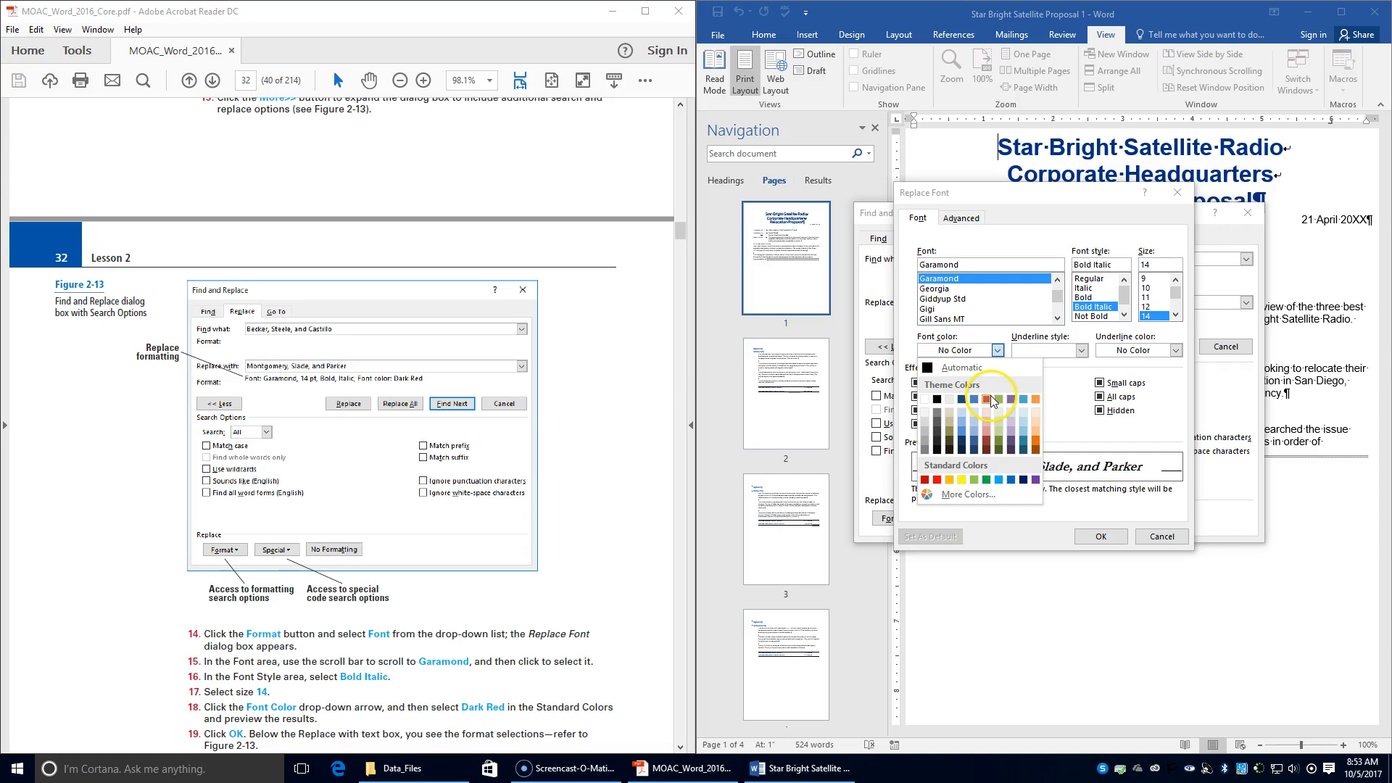
{"action": "left_click", "coordinate": [925, 480]}
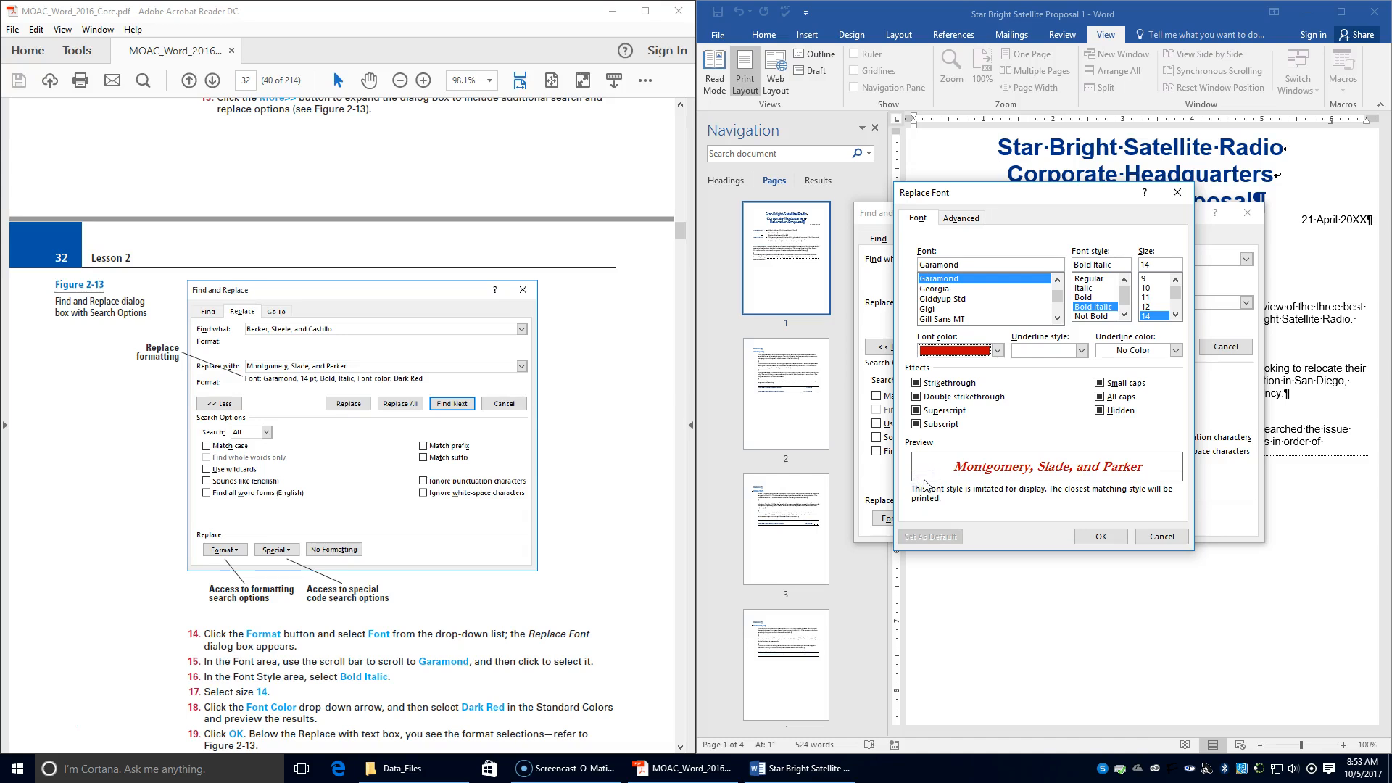
{"action": "left_click", "coordinate": [1101, 536]}
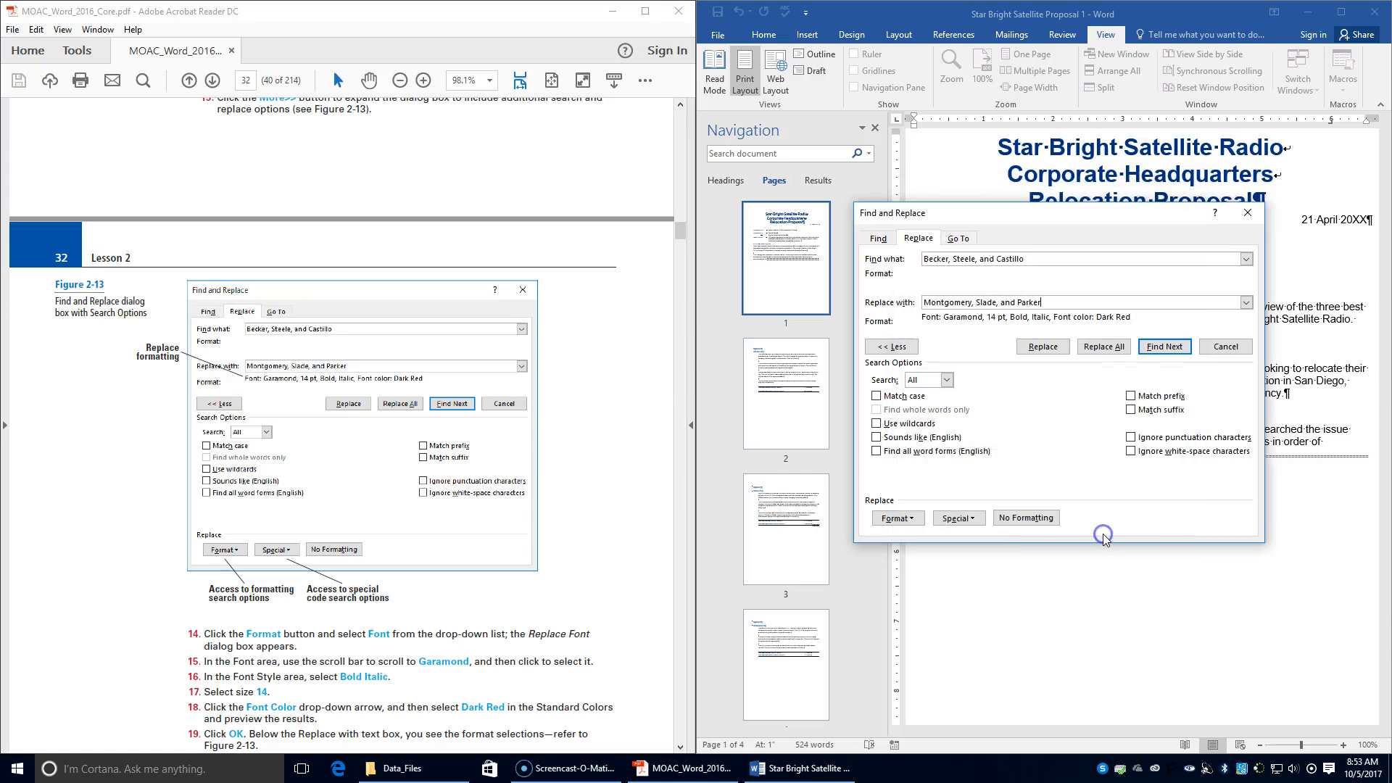
Check the remaining textbook instructions, replace all occurrences of the company name with the formatted replacement text, and dismiss the message.
{"action": "scroll", "coordinate": [440, 609], "scroll_direction": "down", "scroll_amount": 1}
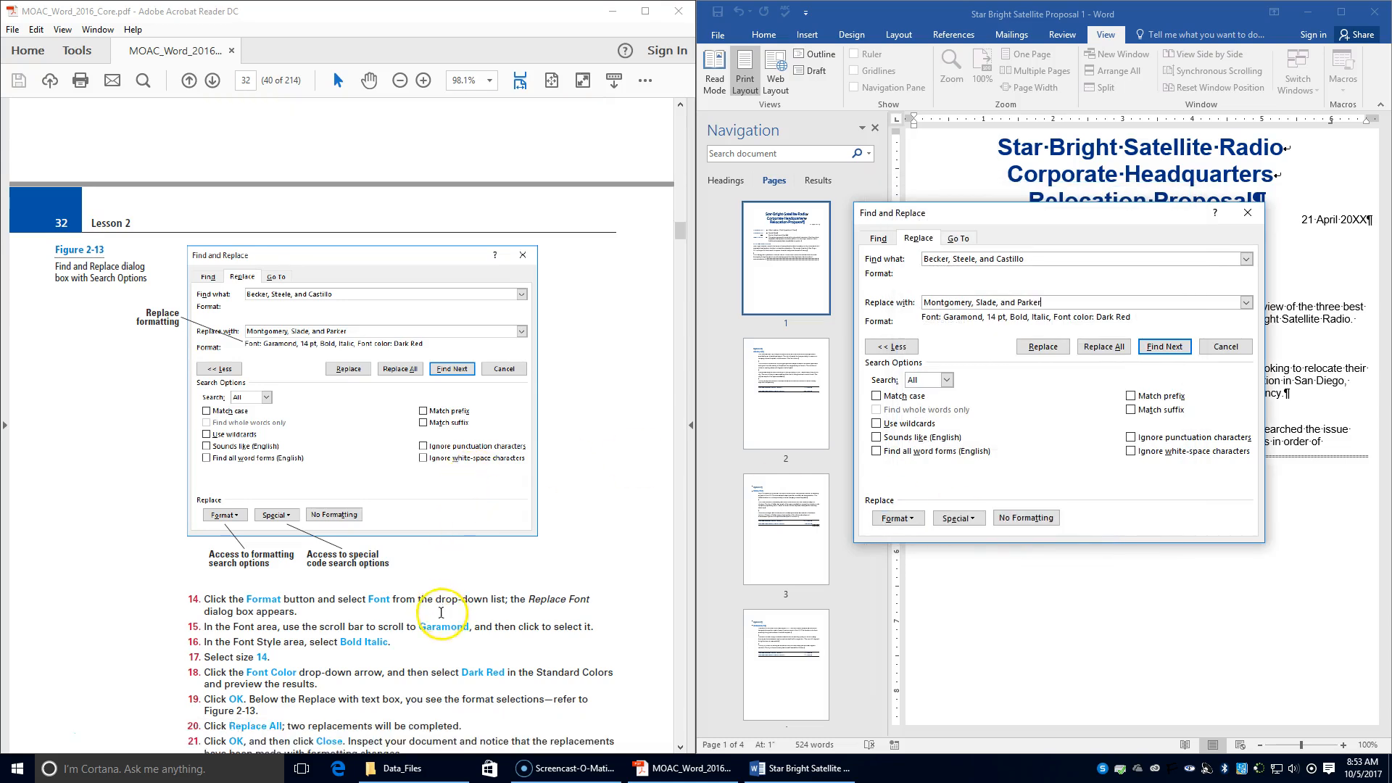
{"action": "left_click_drag", "start_coordinate": [249, 699], "coordinate": [594, 700]}
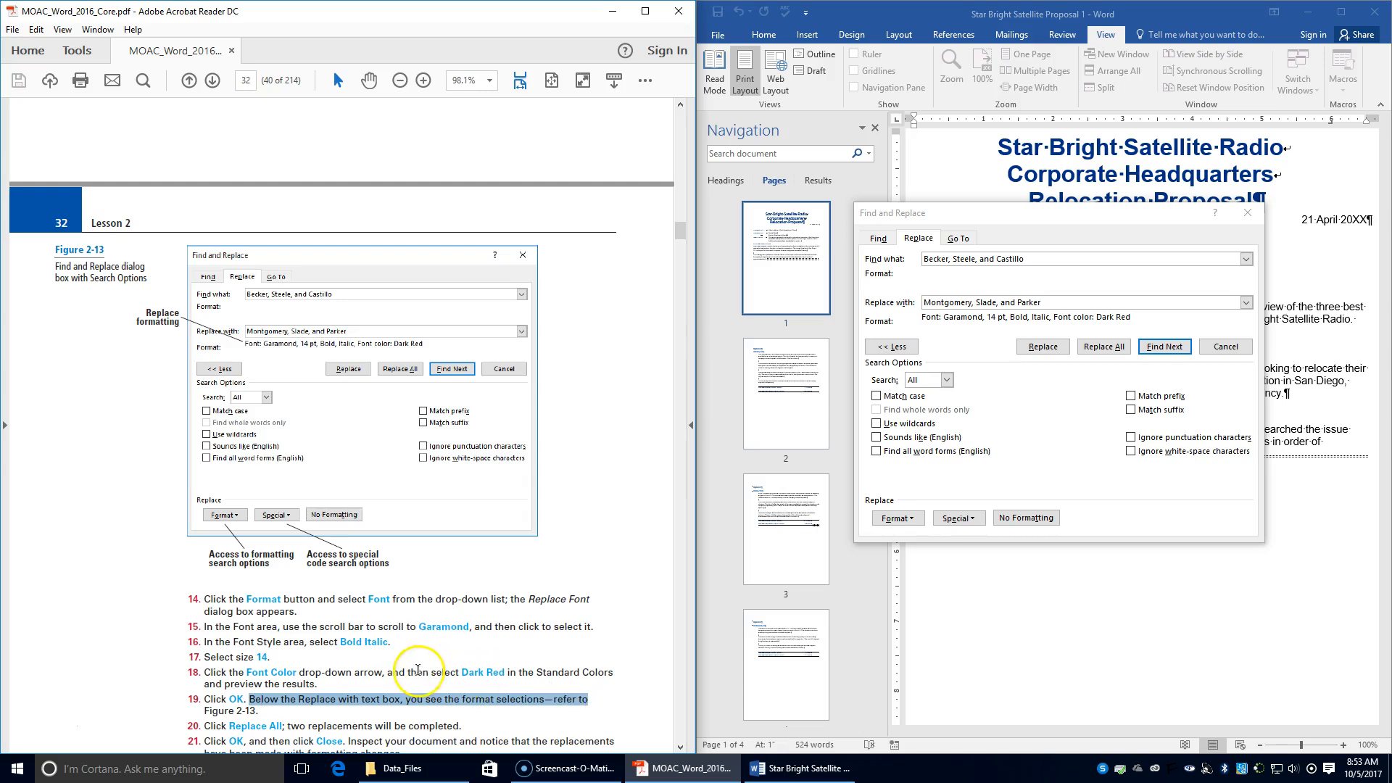
{"action": "scroll", "coordinate": [416, 671], "scroll_direction": "down", "scroll_amount": 1}
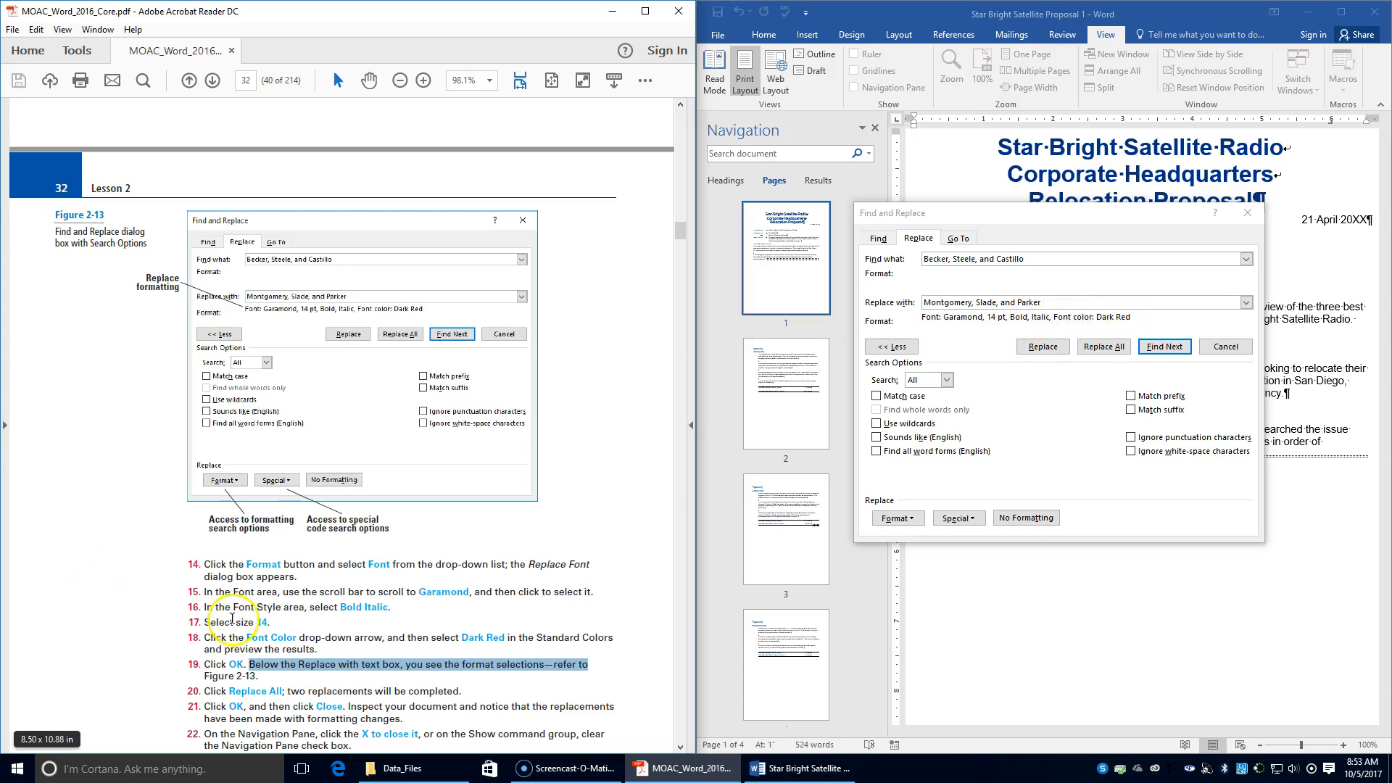
{"action": "scroll", "coordinate": [517, 621], "scroll_direction": "down", "scroll_amount": 1}
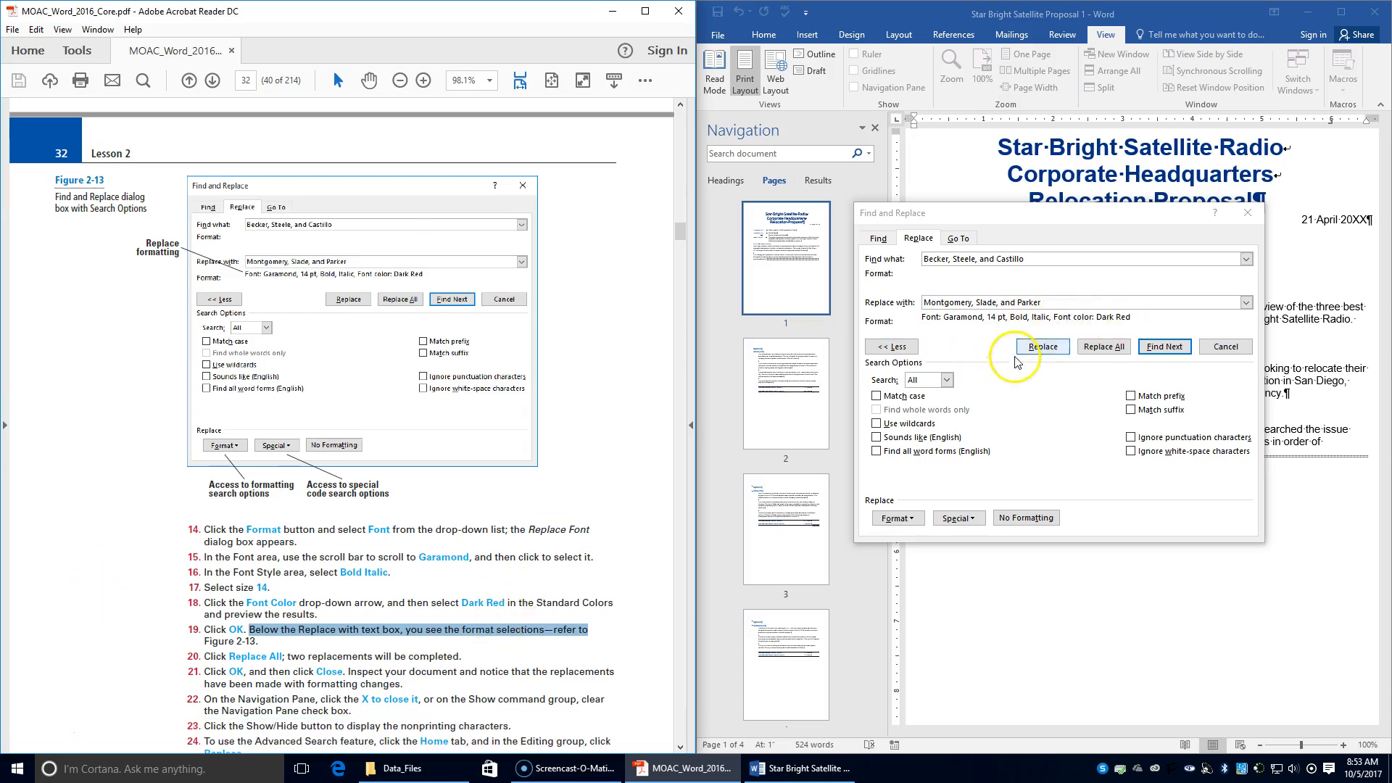
{"action": "left_click", "coordinate": [1115, 348]}
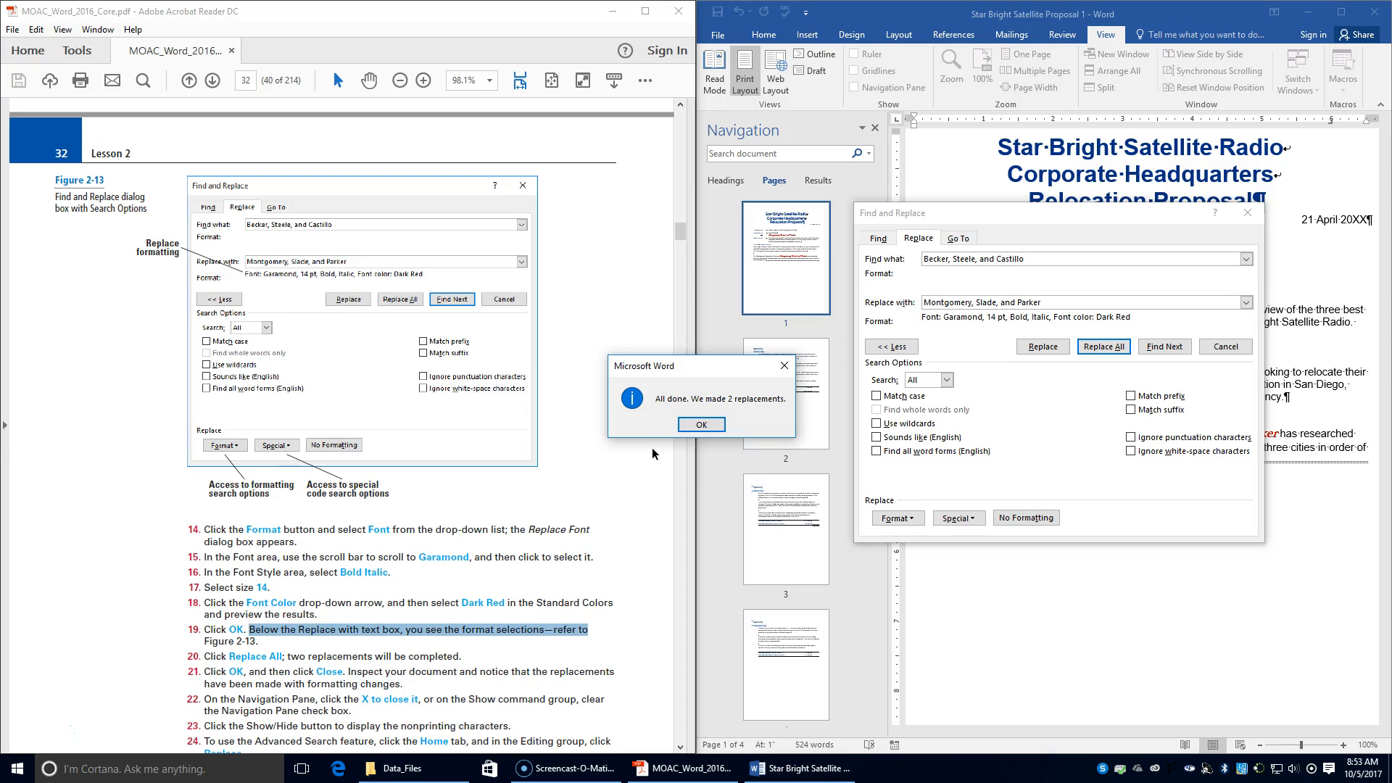
{"action": "left_click", "coordinate": [709, 429]}
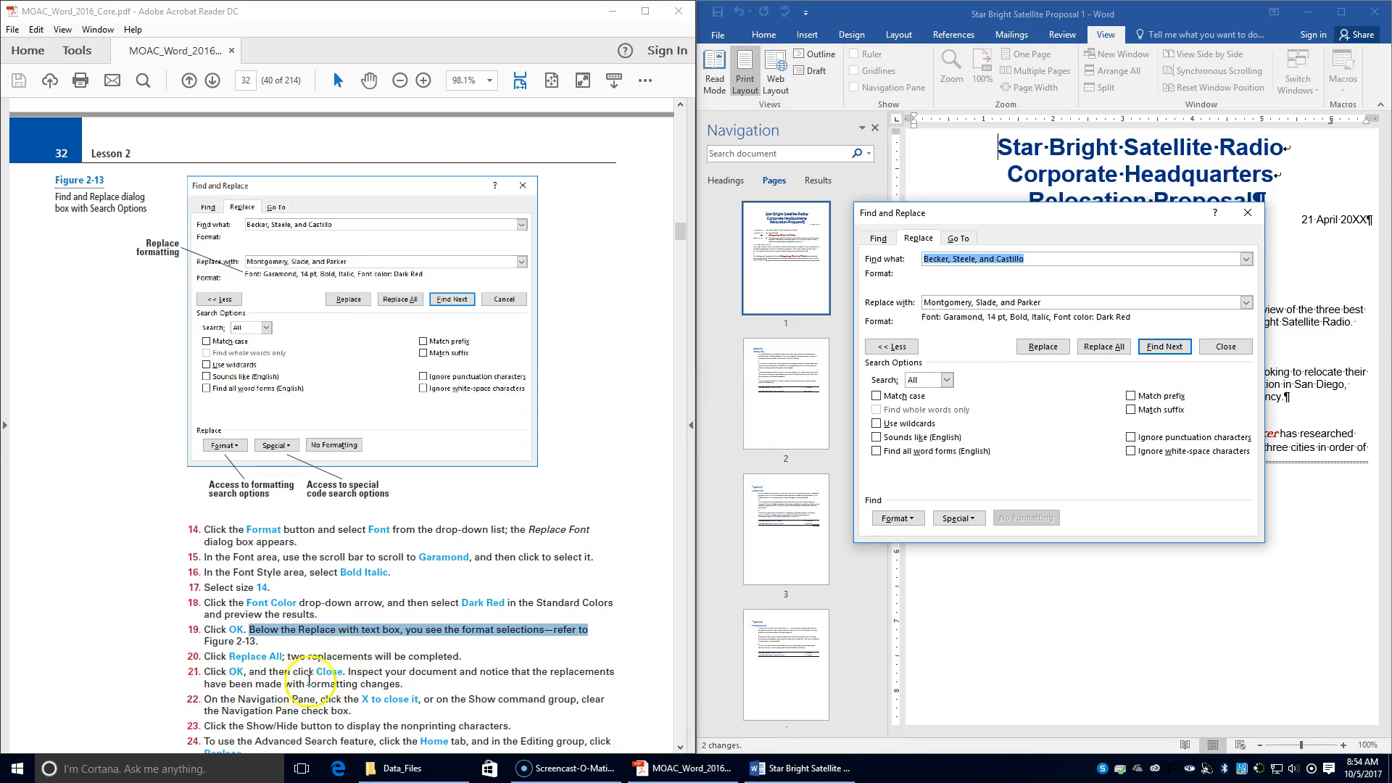
Close the Find and Replace dialog and the Navigation pane.
{"action": "left_click", "coordinate": [1223, 346]}
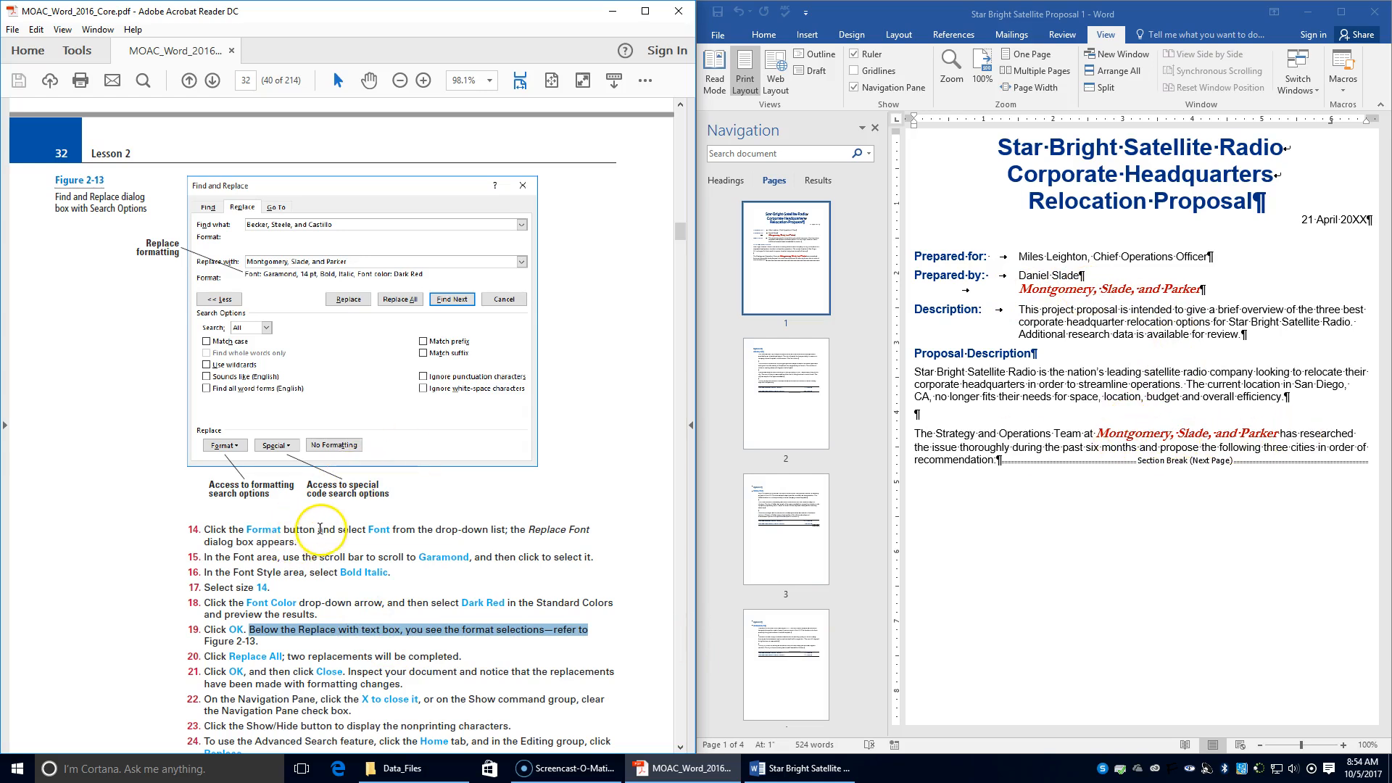
{"action": "scroll", "coordinate": [322, 570], "scroll_direction": "down", "scroll_amount": 1}
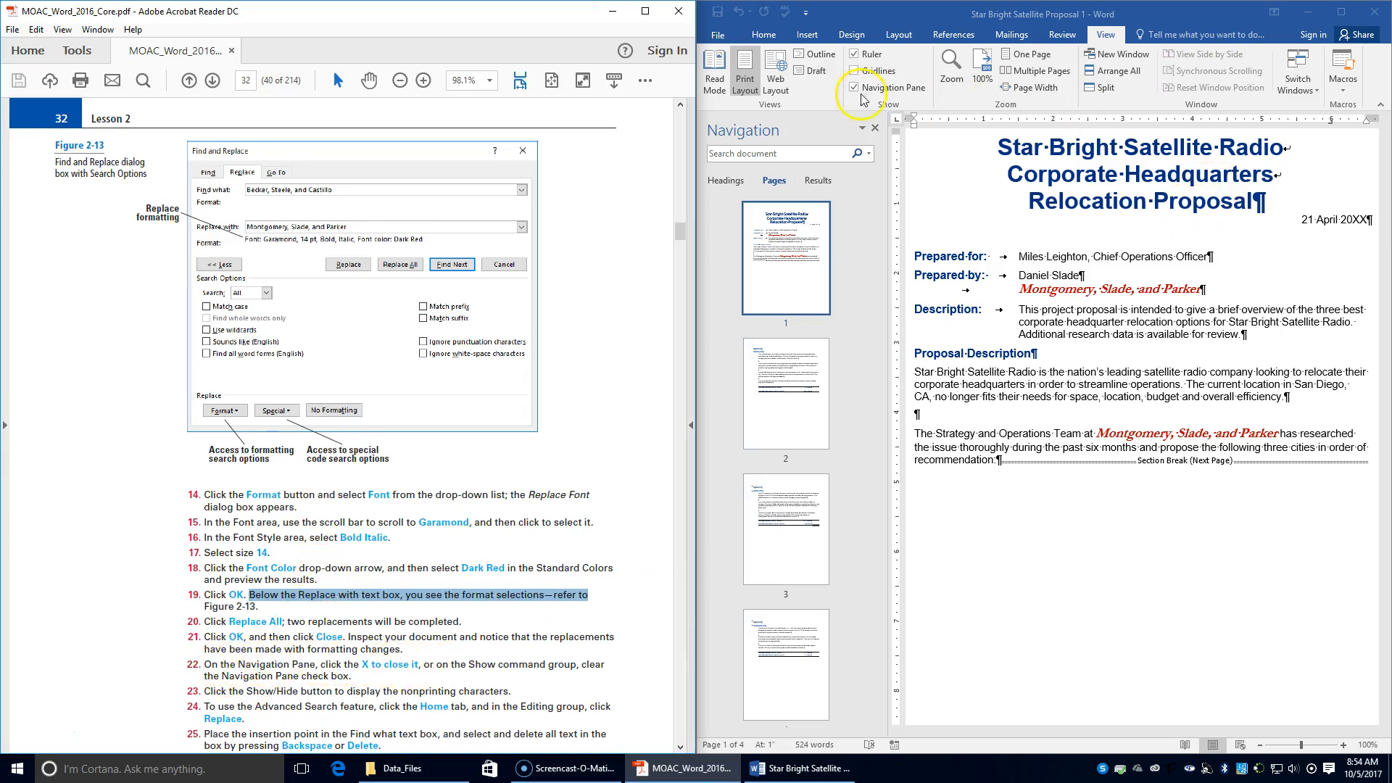
{"action": "left_click", "coordinate": [872, 131]}
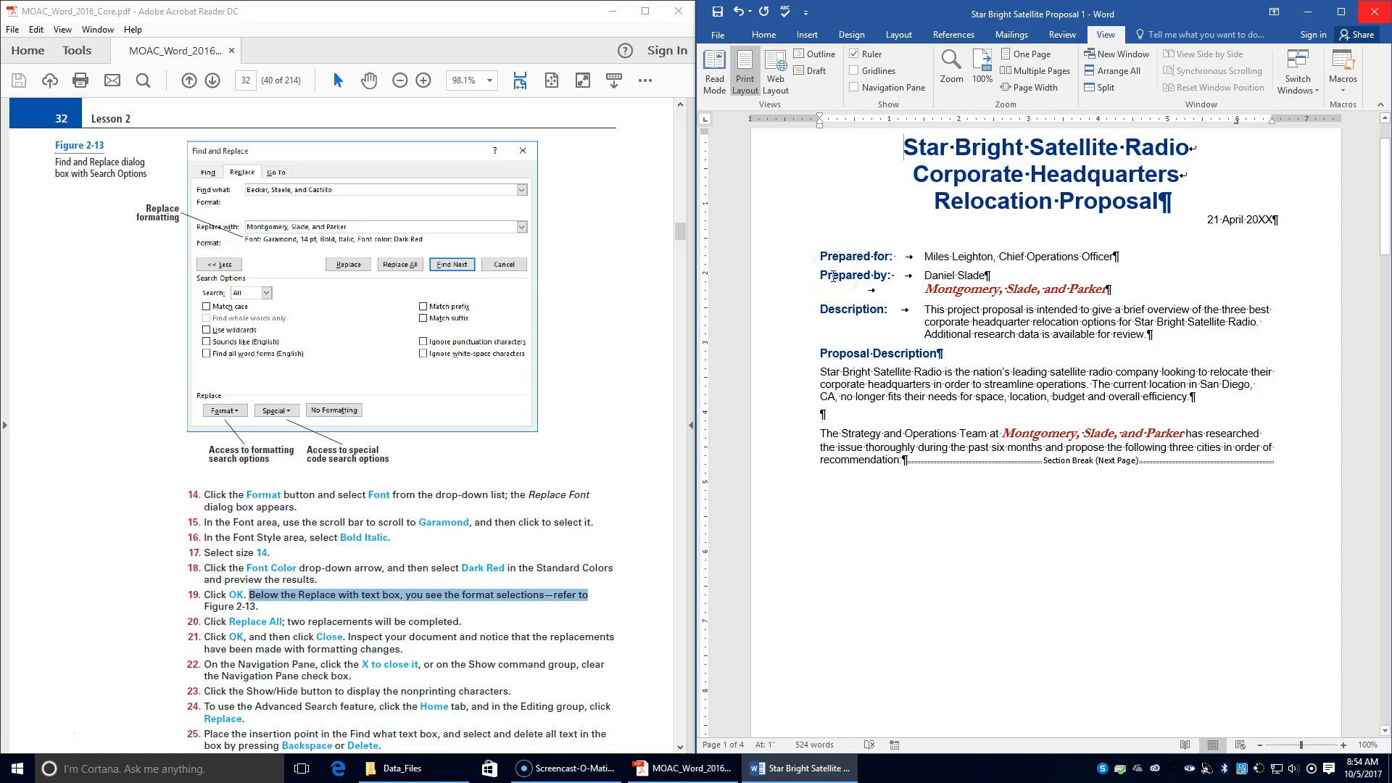
Hide the document's nonprinting characters and display them again.
{"action": "left_click", "coordinate": [761, 38]}
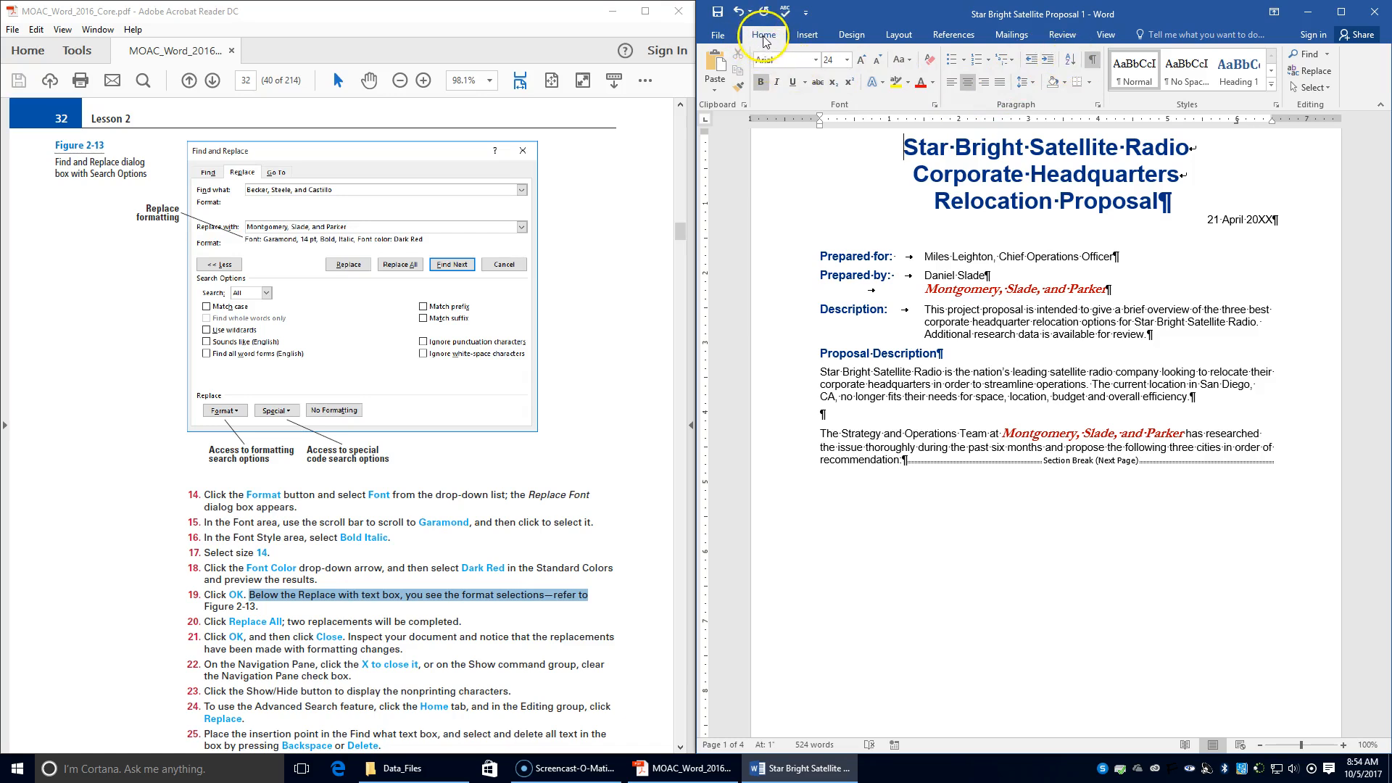
{"action": "left_click", "coordinate": [1093, 61]}
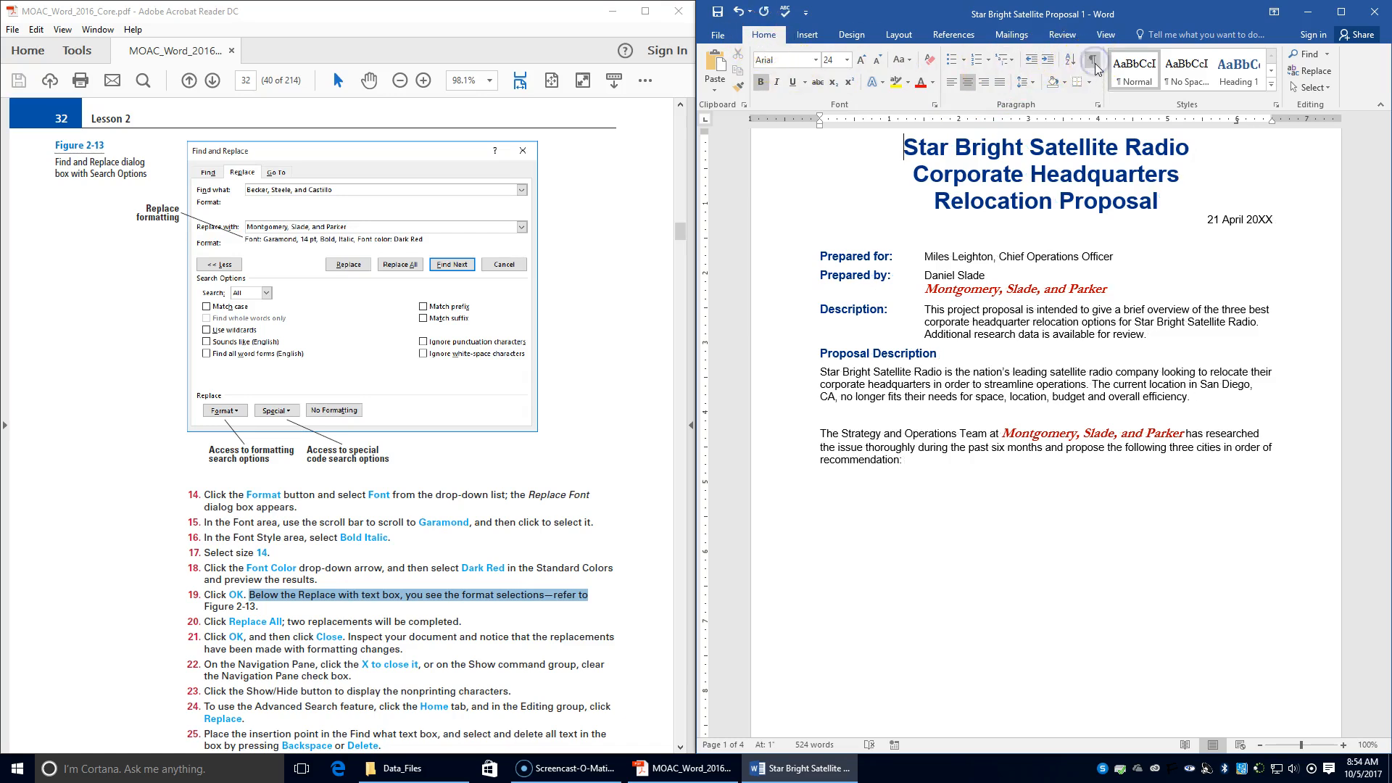
{"action": "left_click", "coordinate": [1093, 61]}
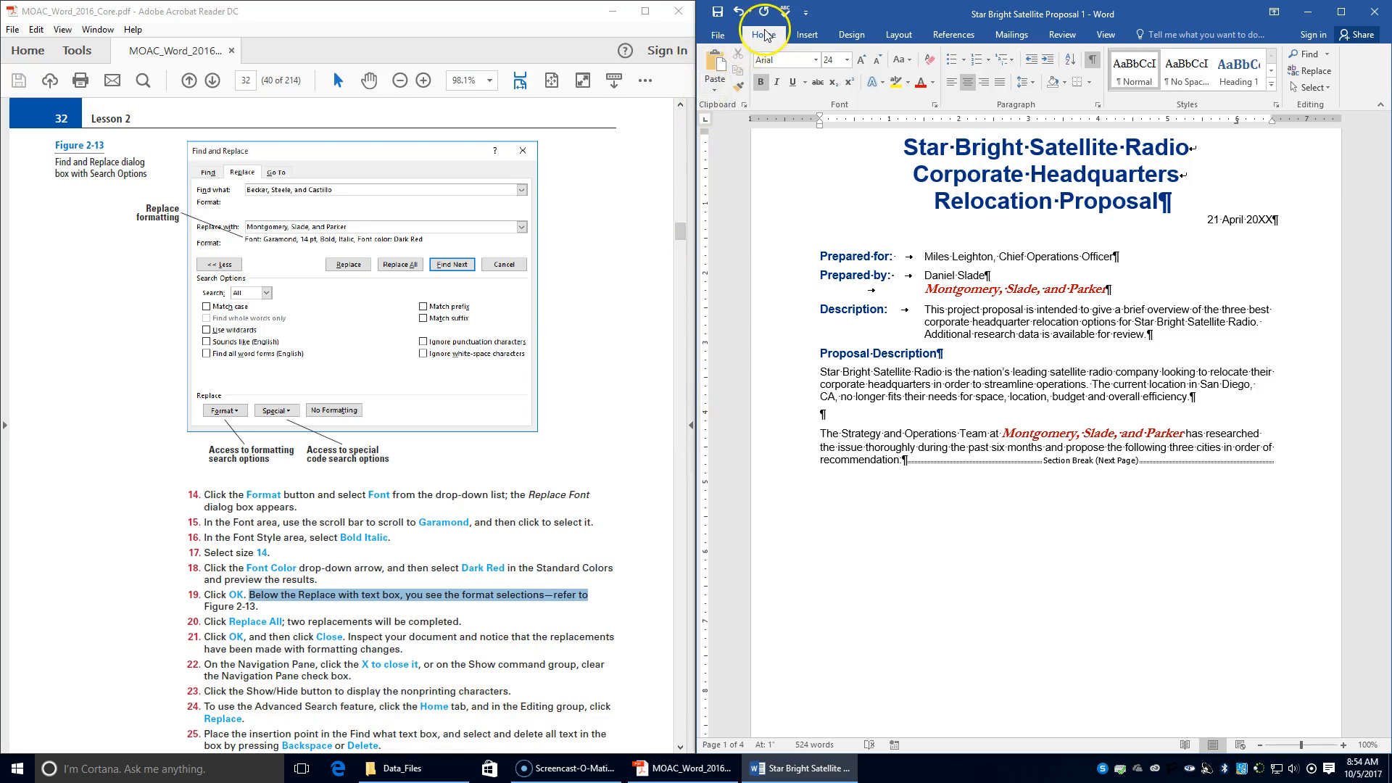
Reopen Find and Replace for replacing text and delete the existing search text.
{"action": "left_click", "coordinate": [1301, 71]}
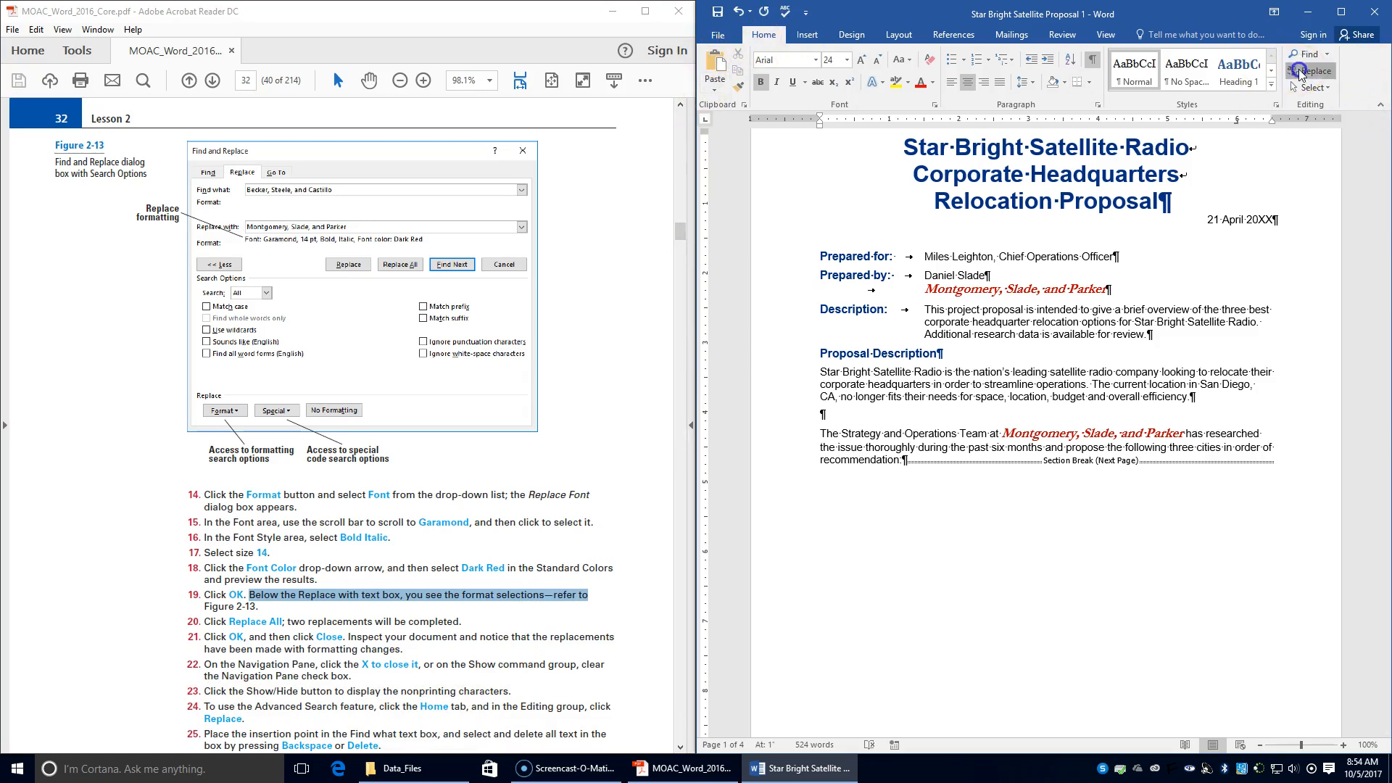
{"action": "scroll", "coordinate": [271, 725], "scroll_direction": "down", "scroll_amount": 1}
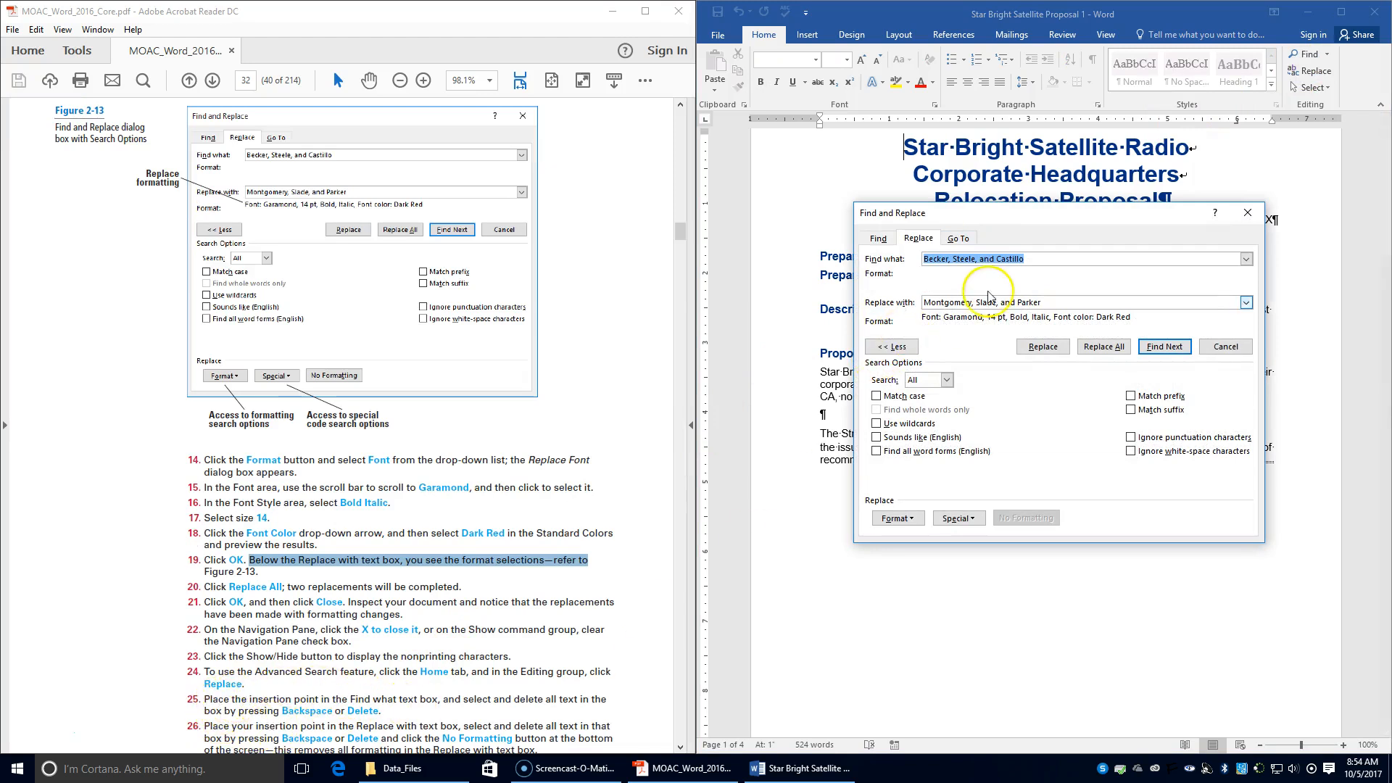
{"action": "left_click", "coordinate": [1040, 258]}
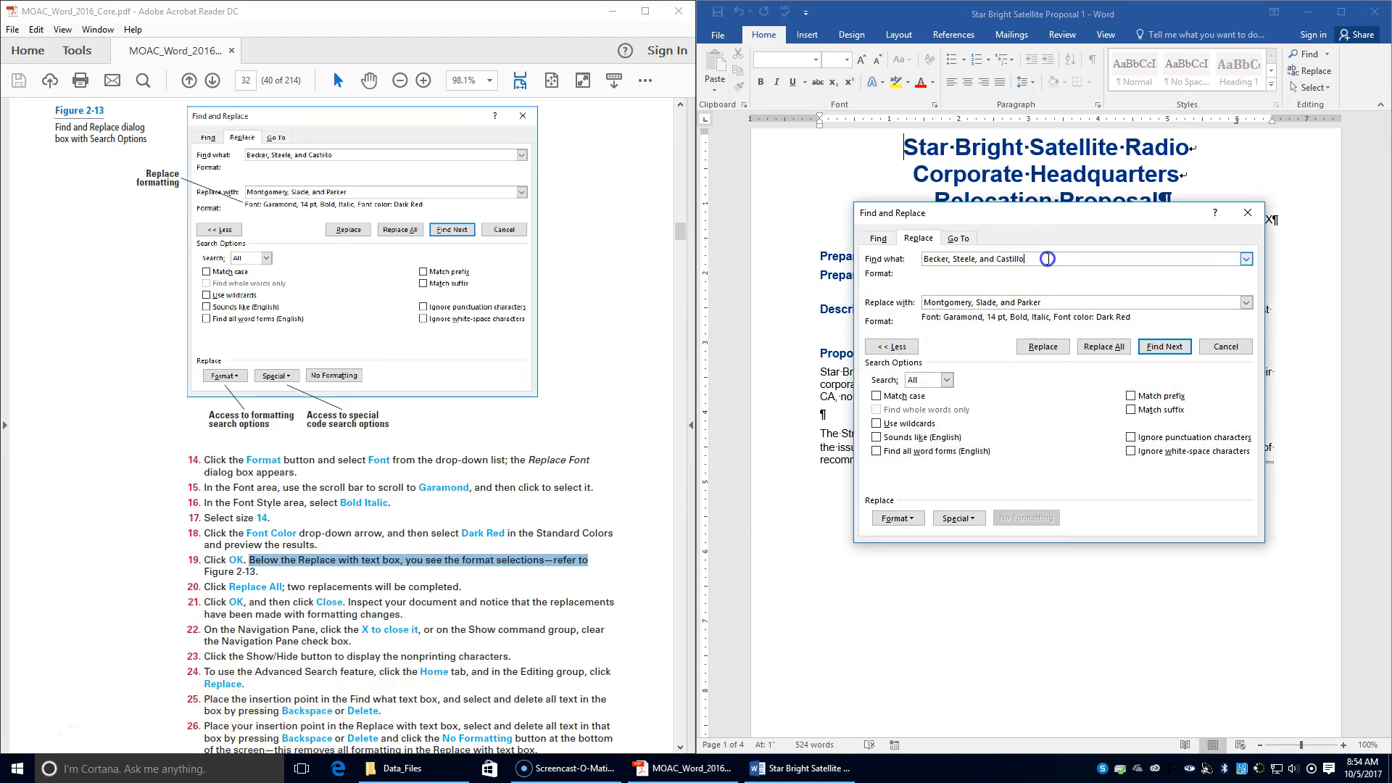
{"action": "left_click_drag", "start_coordinate": [1048, 259], "coordinate": [638, 287]}
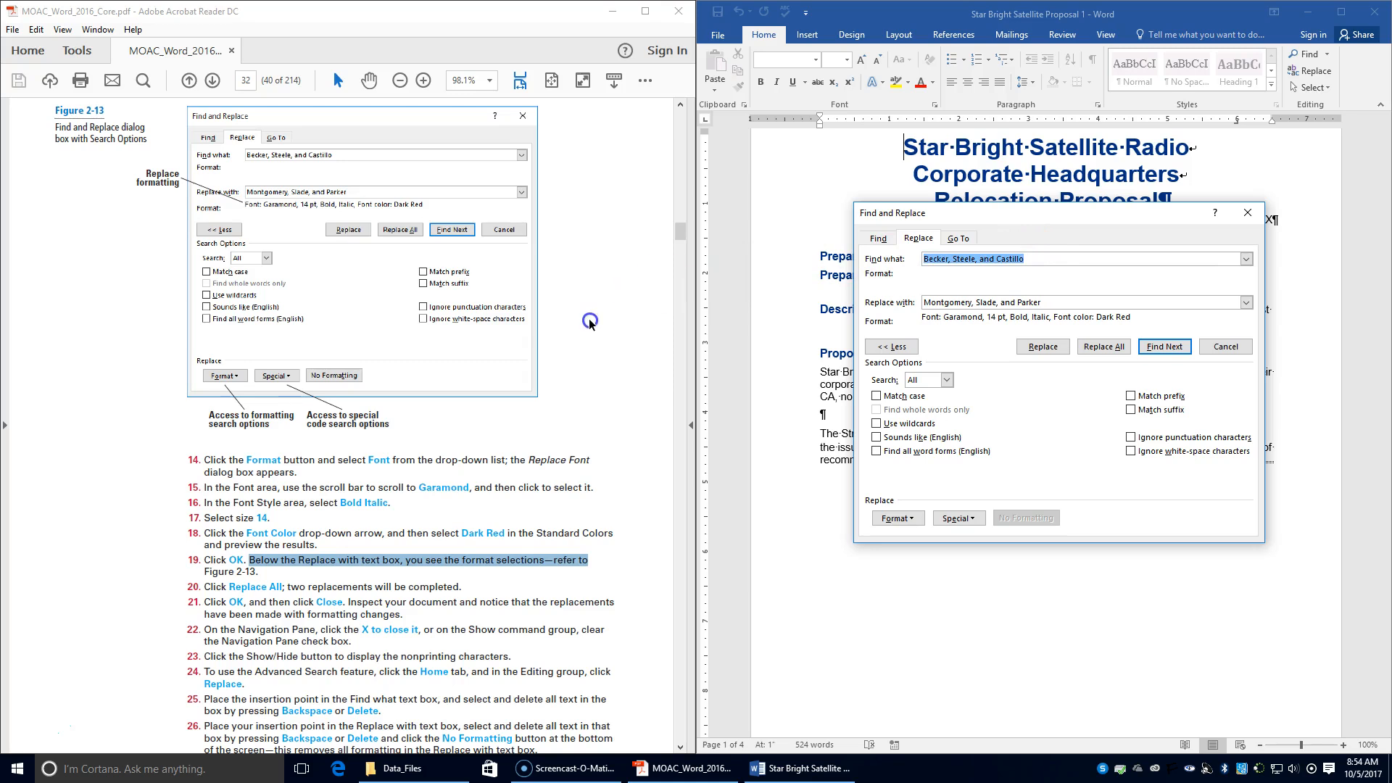
{"action": "key", "text": "BackSpace"}
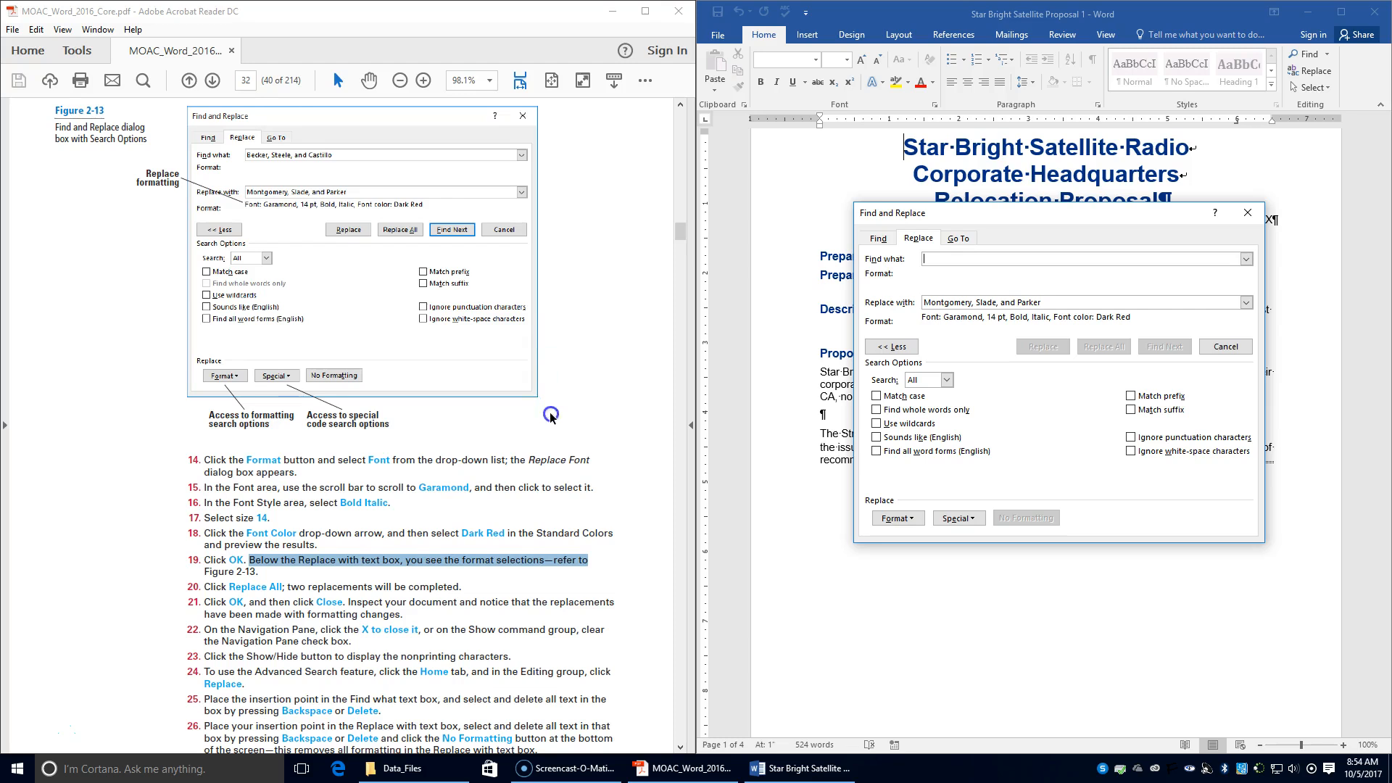
Delete the replacement text and remove all formatting from the replacement.
{"action": "scroll", "coordinate": [551, 416], "scroll_direction": "down", "scroll_amount": 1}
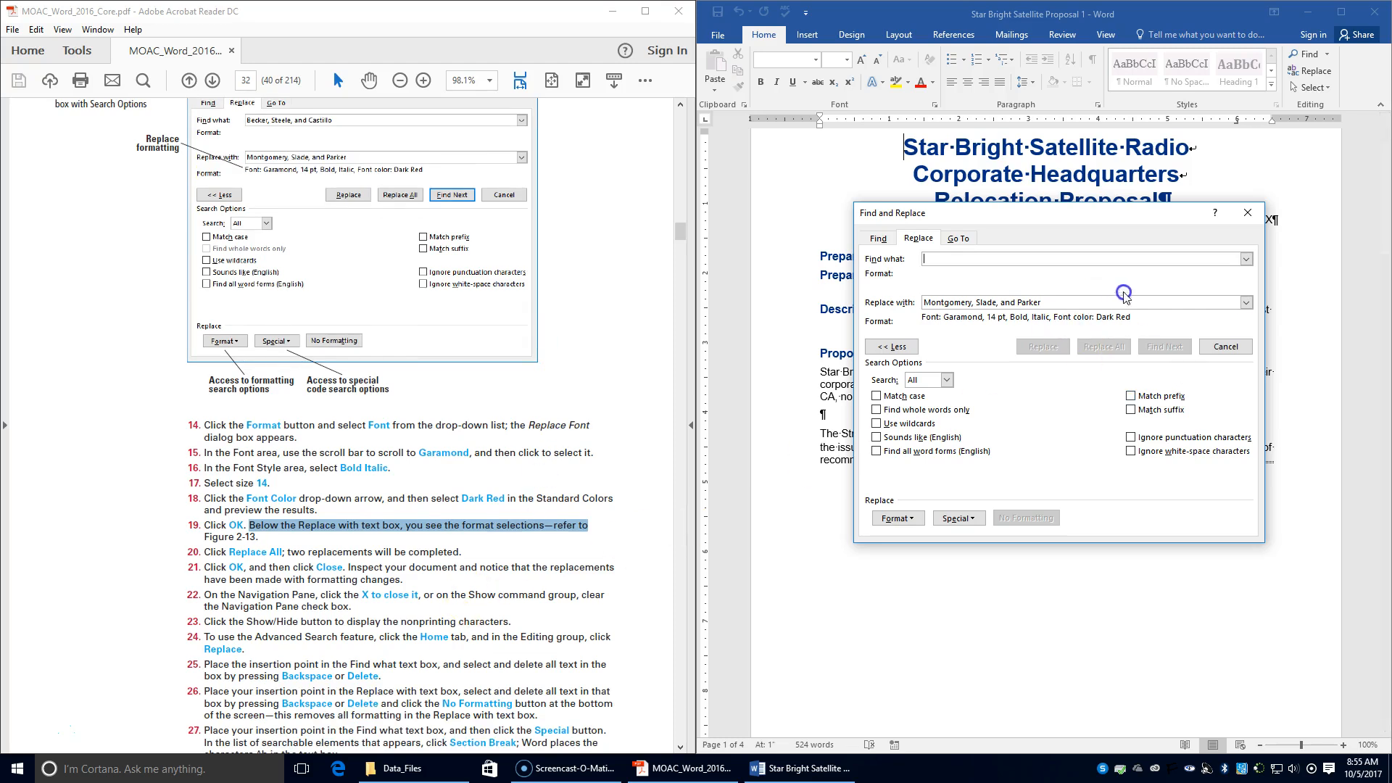
{"action": "left_click_drag", "start_coordinate": [1084, 302], "coordinate": [754, 326]}
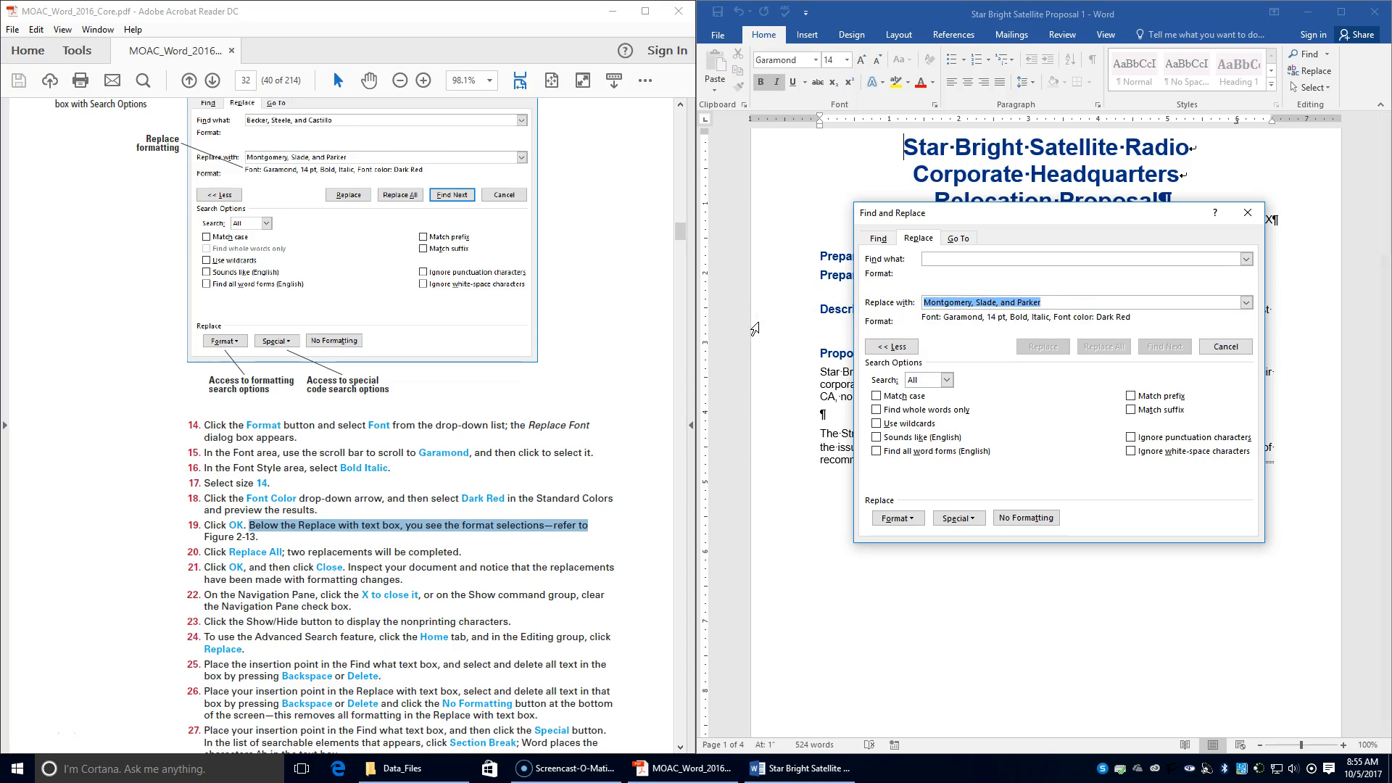
{"action": "key", "text": "BackSpace"}
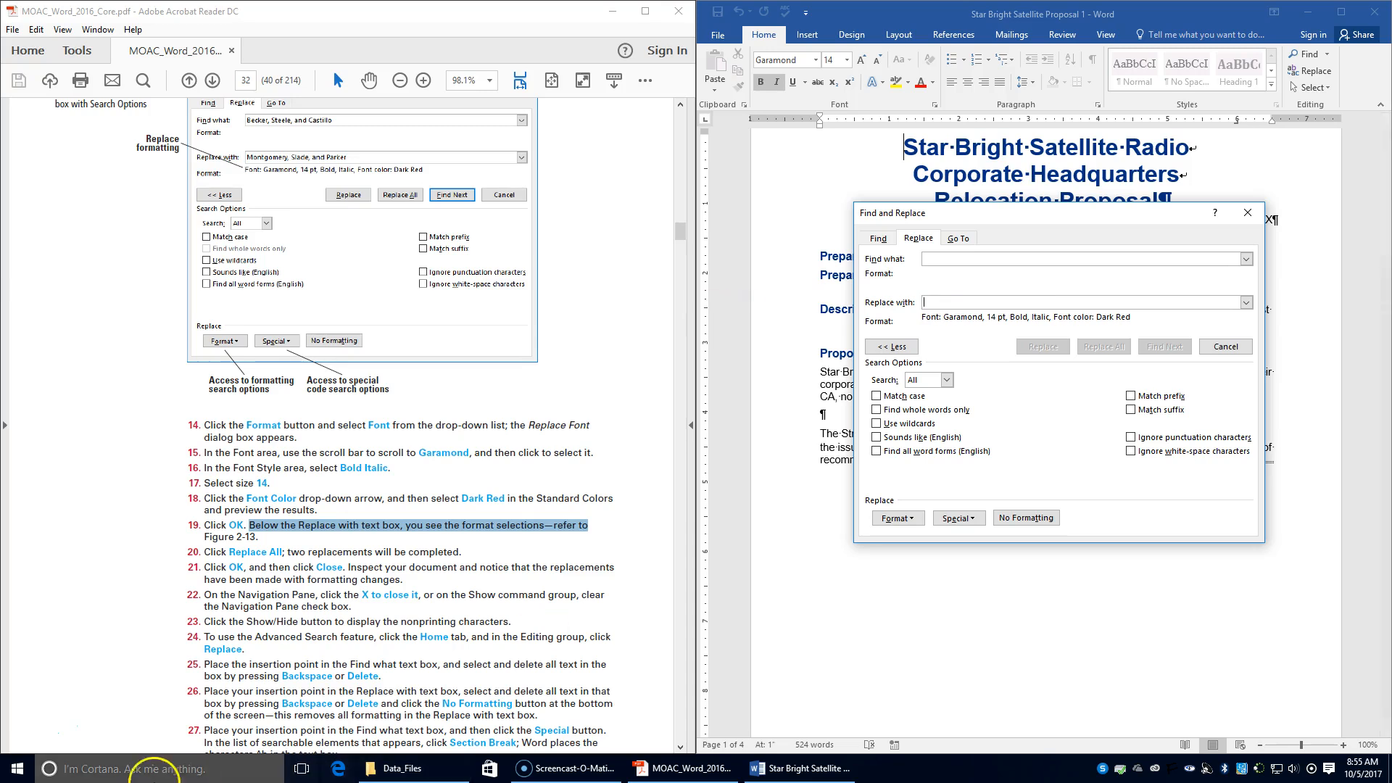
{"action": "left_click", "coordinate": [1006, 519]}
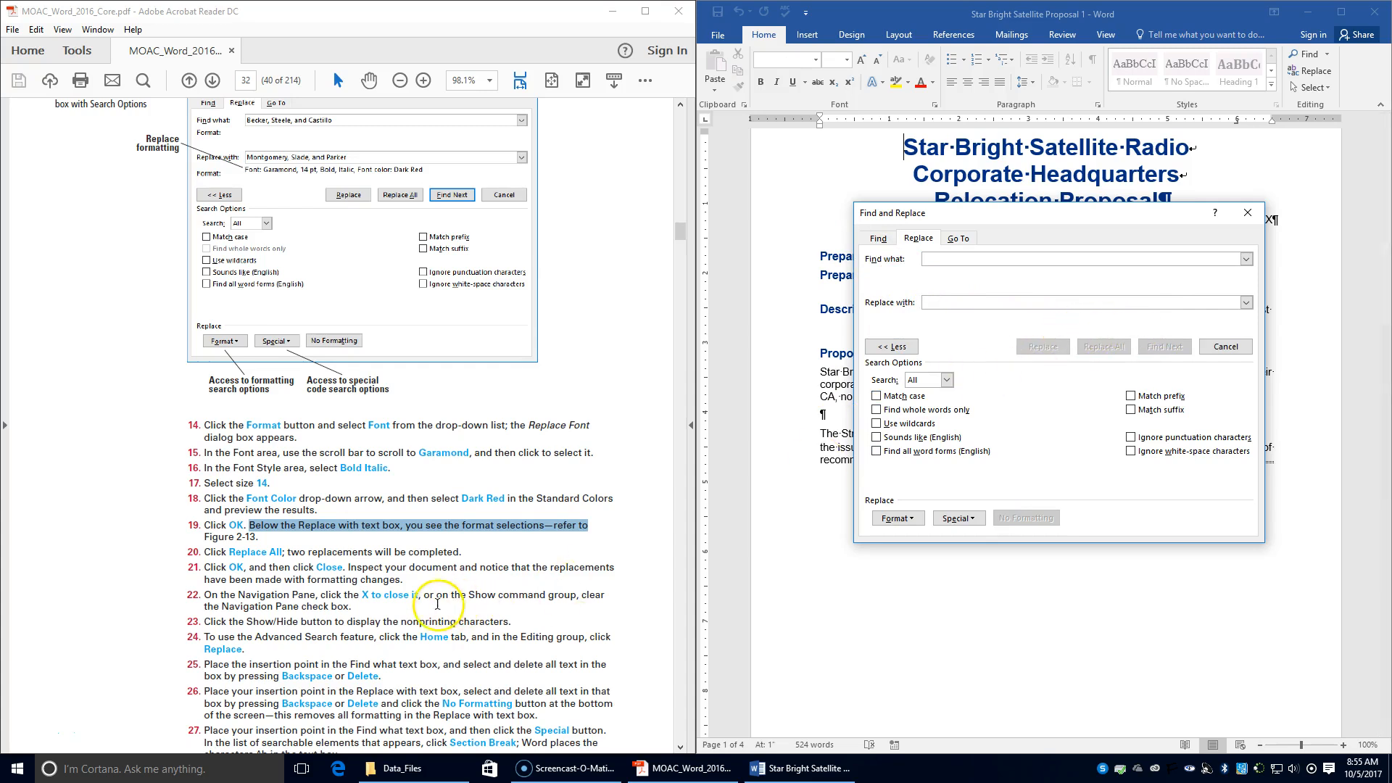
Set the search text to the Section Break special character (^b), following step 27 of the textbook.
{"action": "scroll", "coordinate": [437, 604], "scroll_direction": "down", "scroll_amount": 2}
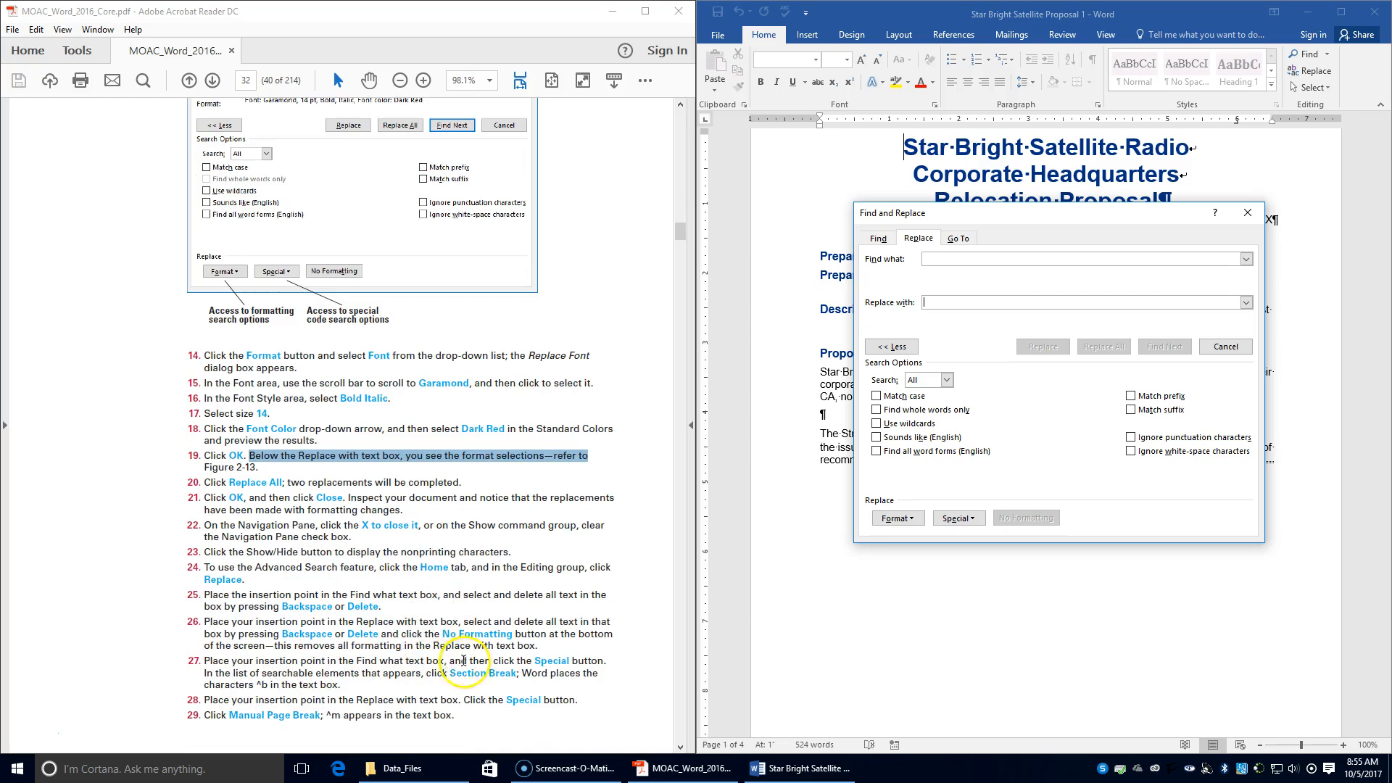
{"action": "left_click", "coordinate": [1012, 262]}
{"action": "left_click", "coordinate": [894, 341]}
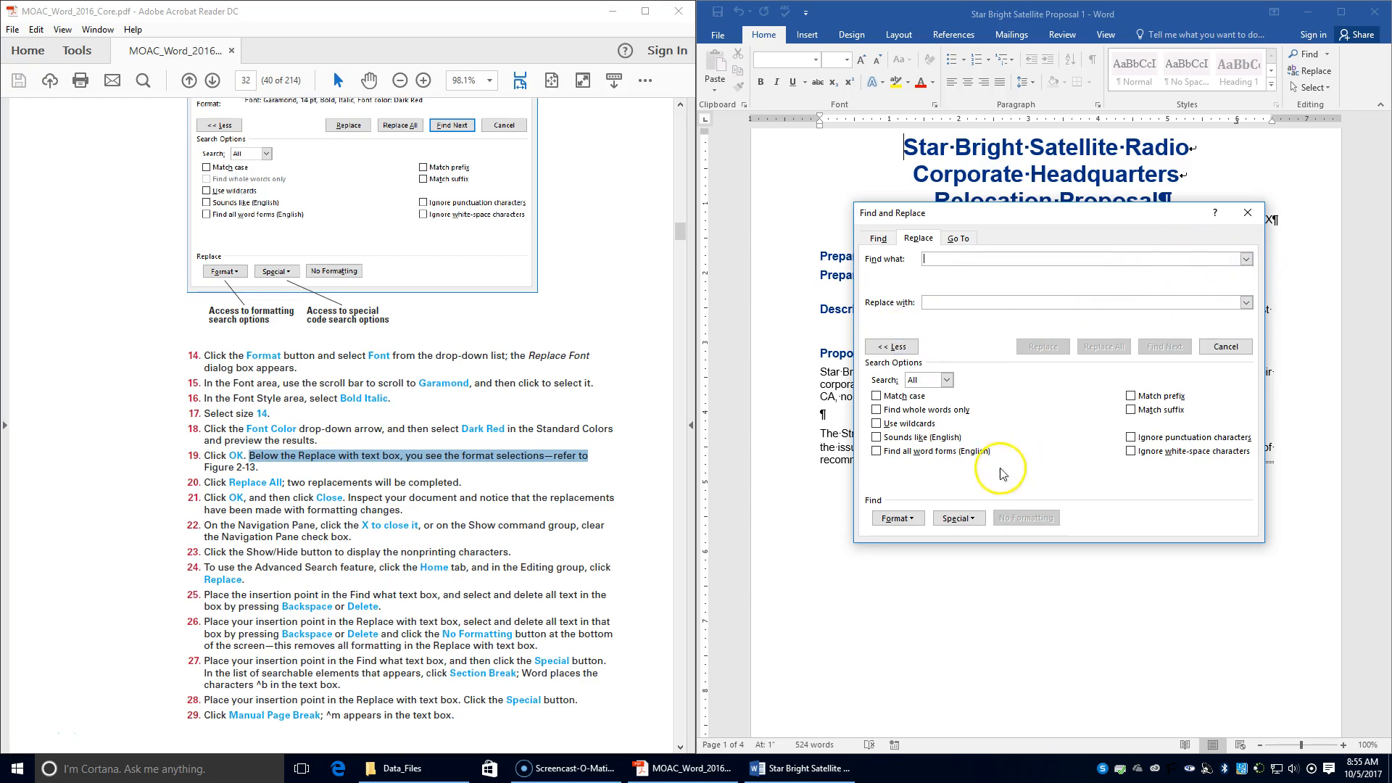
{"action": "left_click", "coordinate": [959, 518]}
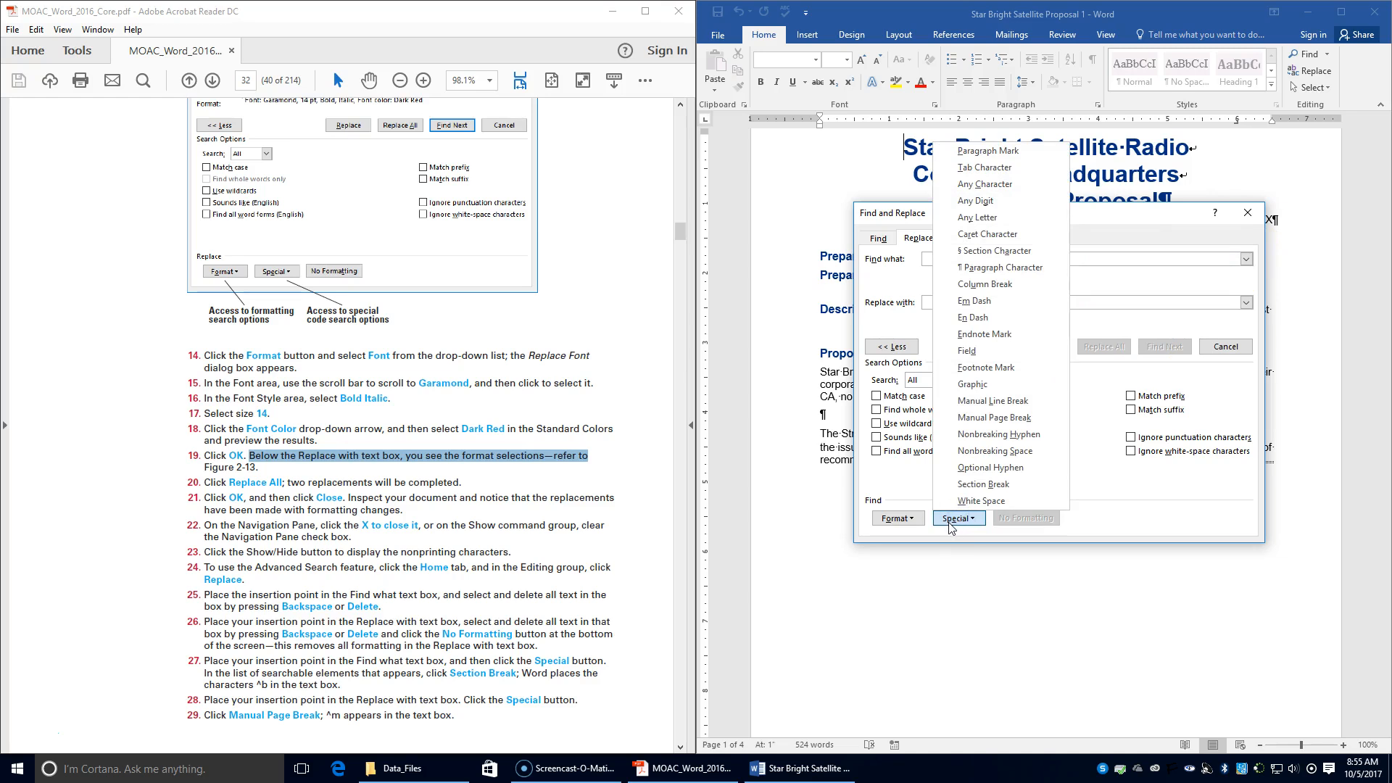
{"action": "left_click", "coordinate": [1013, 486]}
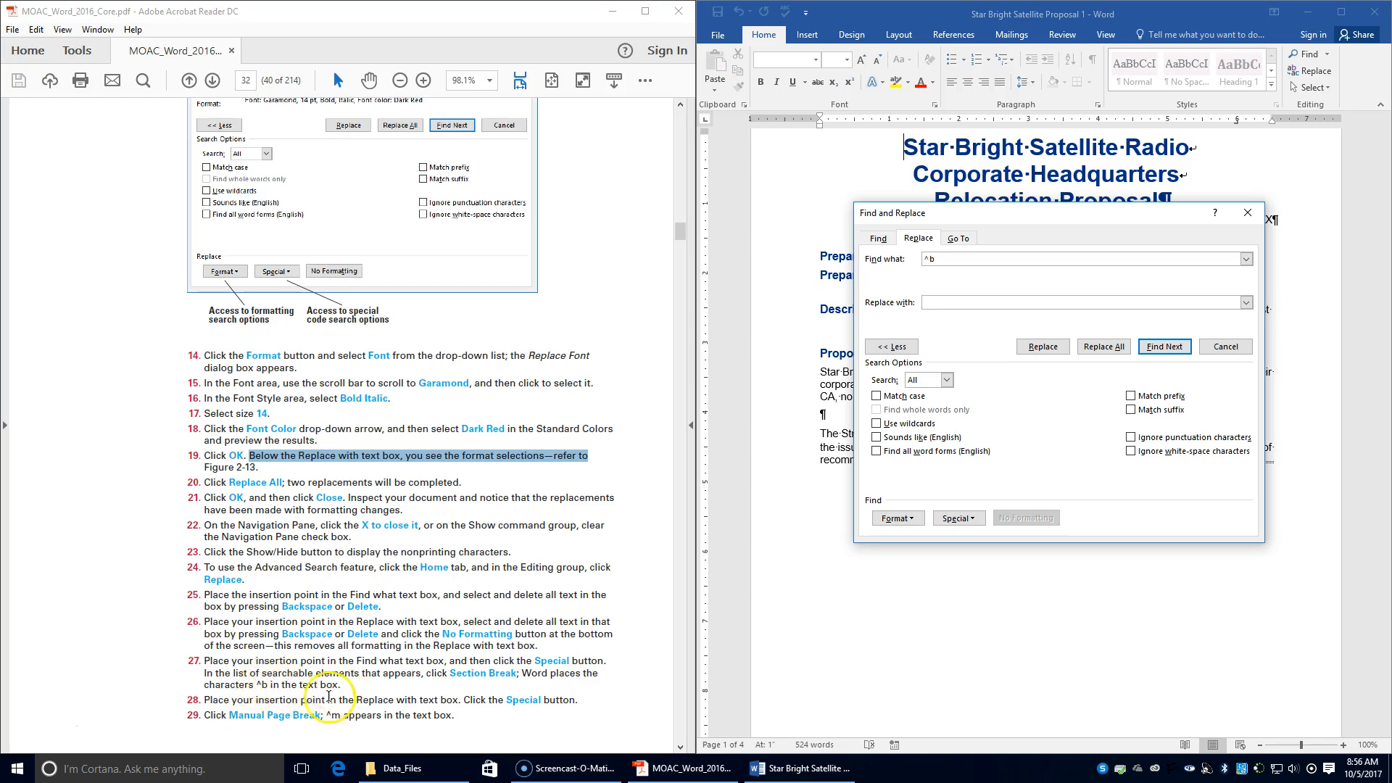
Set the replacement to the Manual Page Break special character (^m).
{"action": "left_click", "coordinate": [969, 298]}
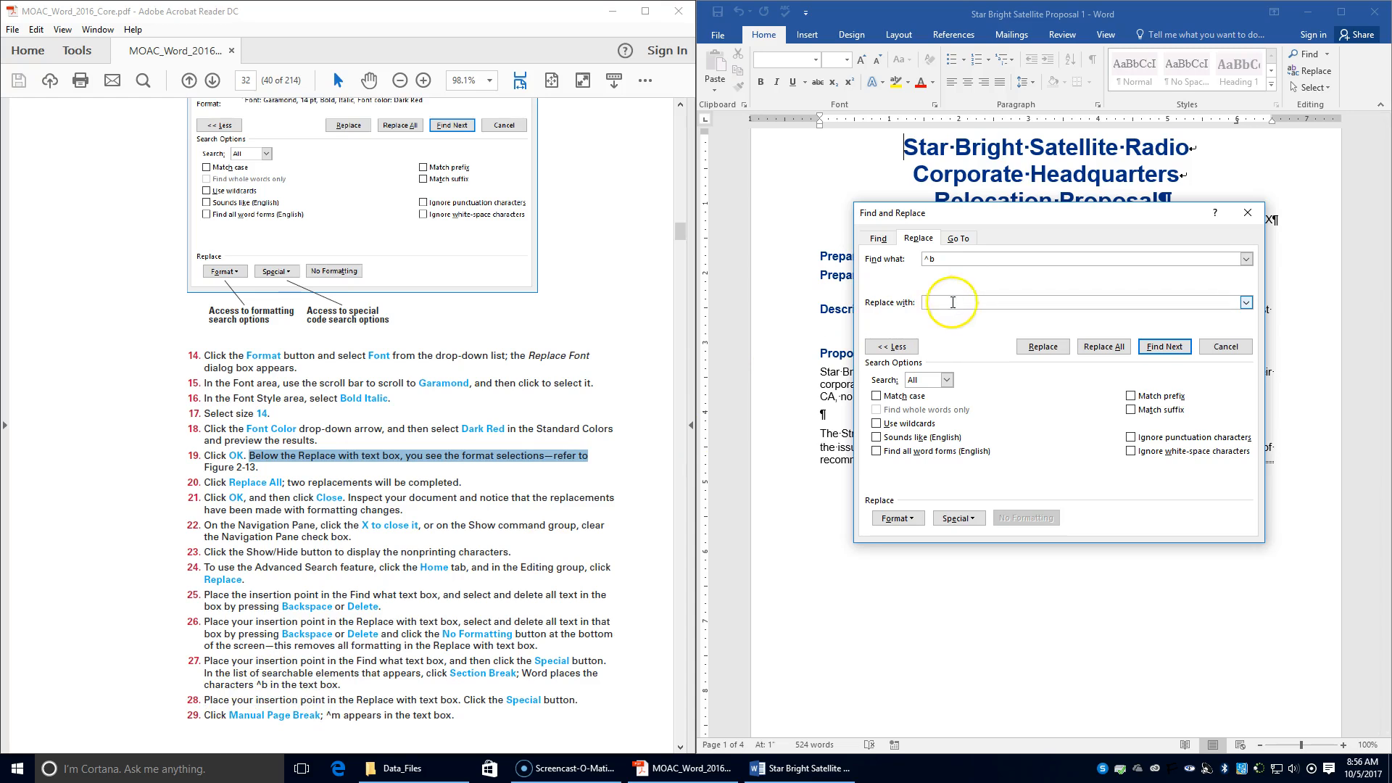
{"action": "left_click", "coordinate": [958, 517]}
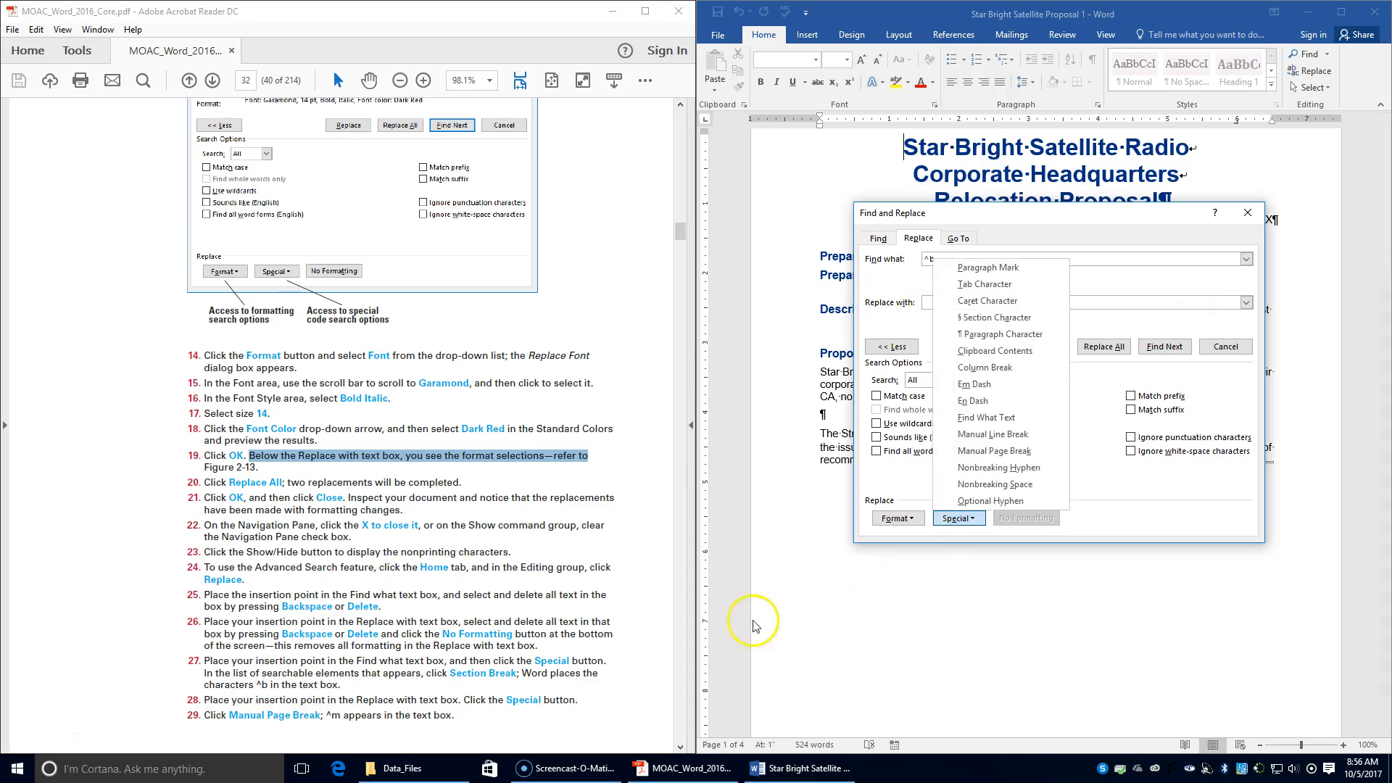
{"action": "scroll", "coordinate": [382, 699], "scroll_direction": "down", "scroll_amount": 1}
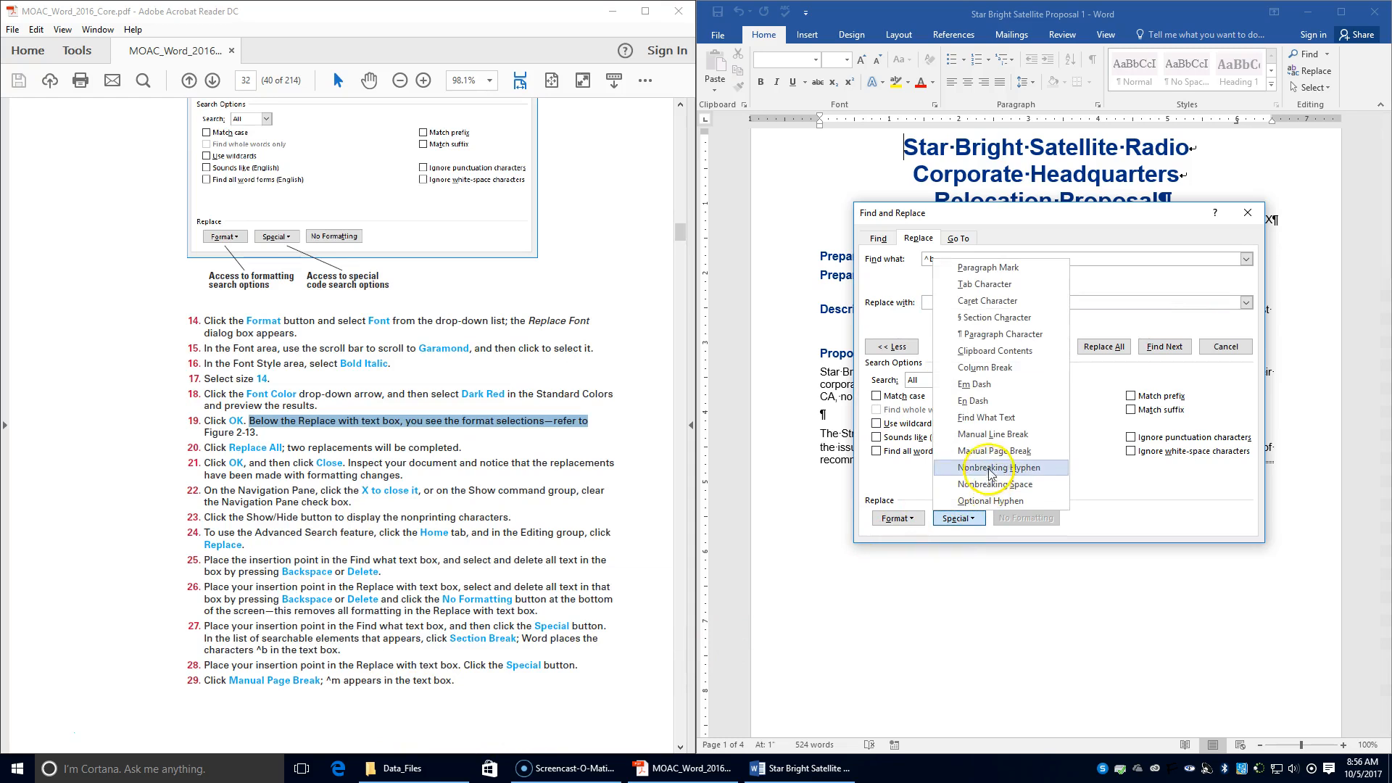
{"action": "left_click", "coordinate": [991, 451]}
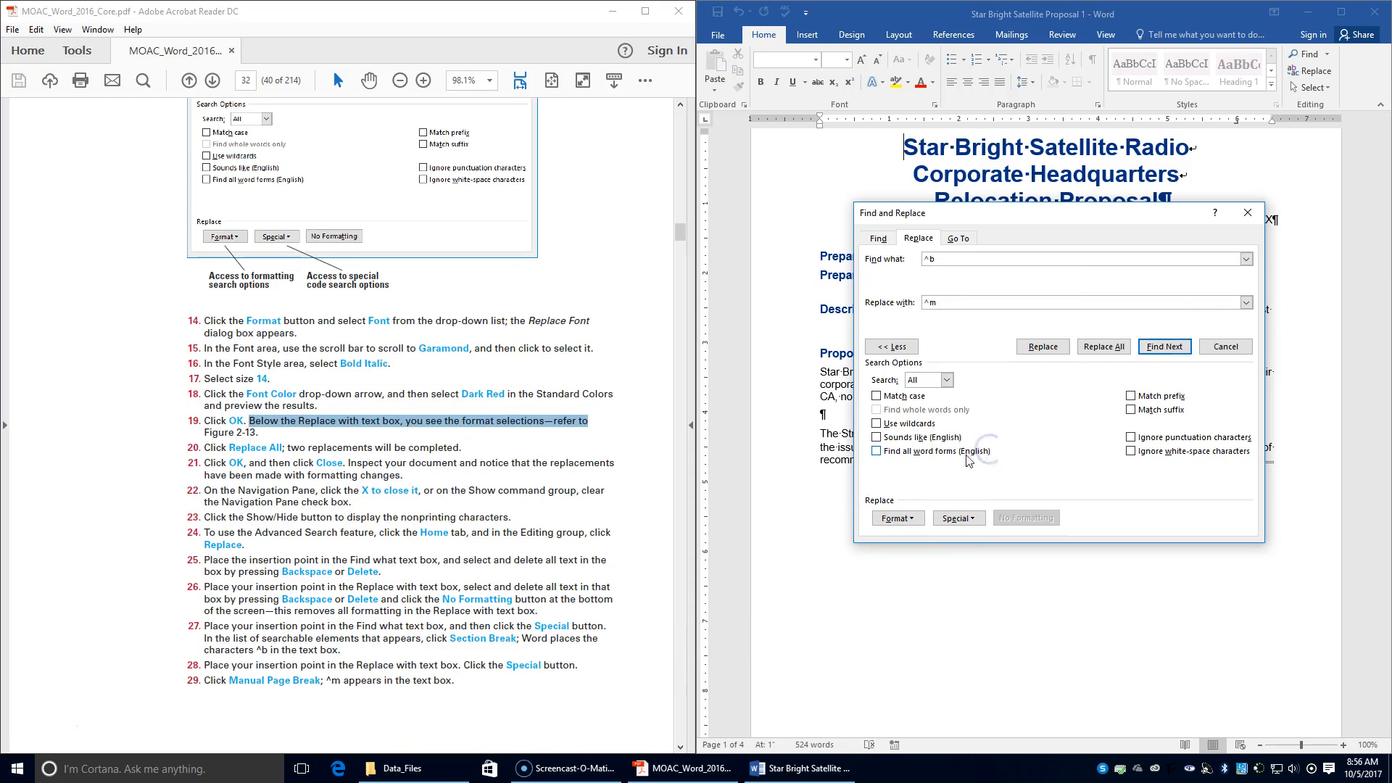
Find the first section break, replace all section breaks with manual page breaks, and review the page breaks in the document.
{"action": "scroll", "coordinate": [524, 659], "scroll_direction": "down", "scroll_amount": 6}
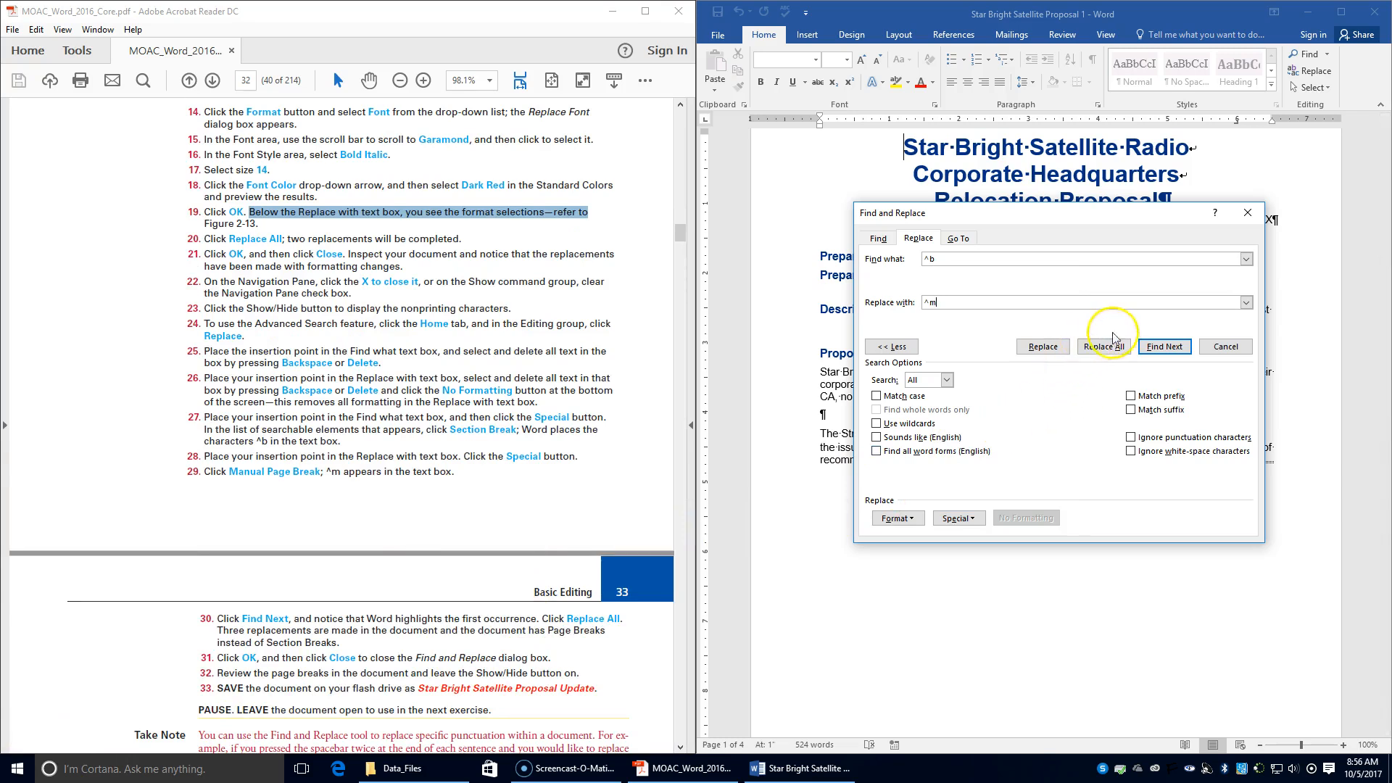
{"action": "left_click", "coordinate": [1165, 347]}
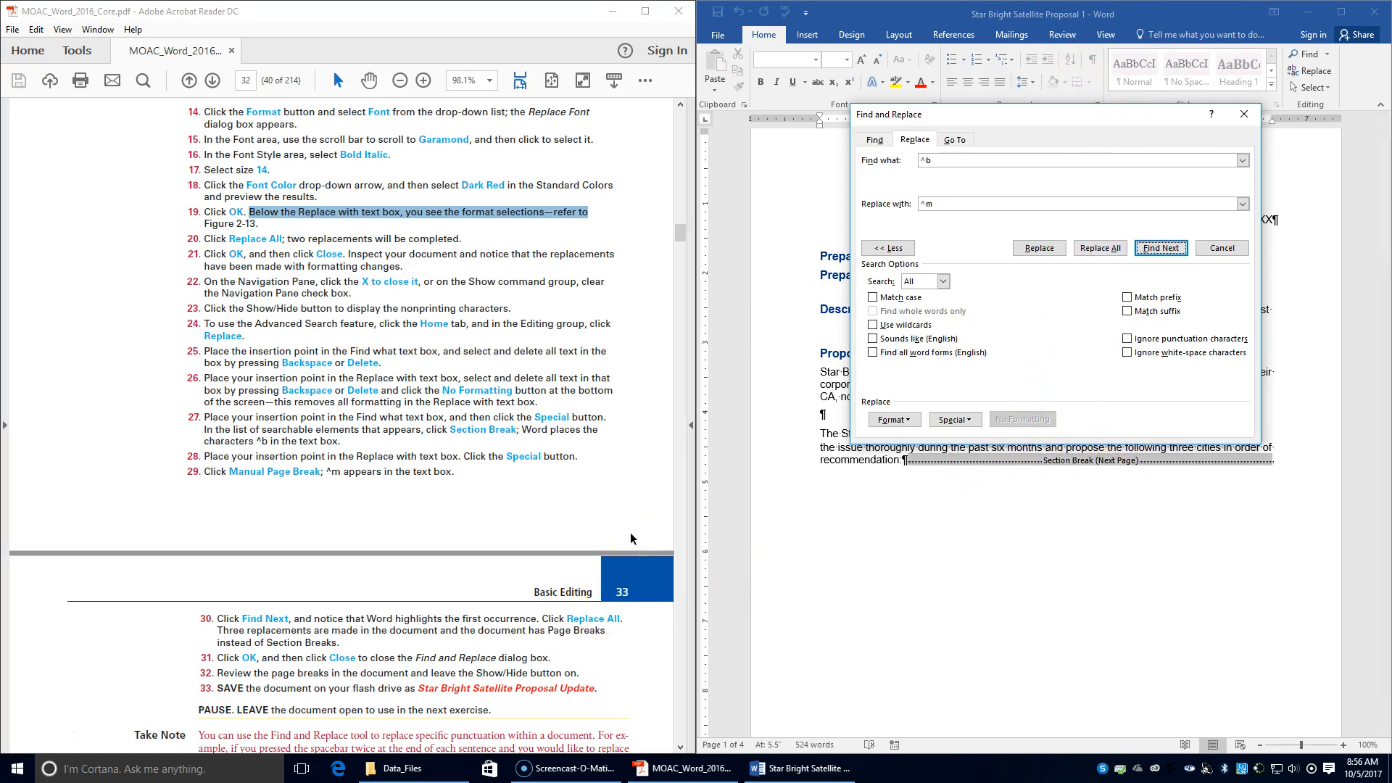
{"action": "left_click", "coordinate": [1101, 248]}
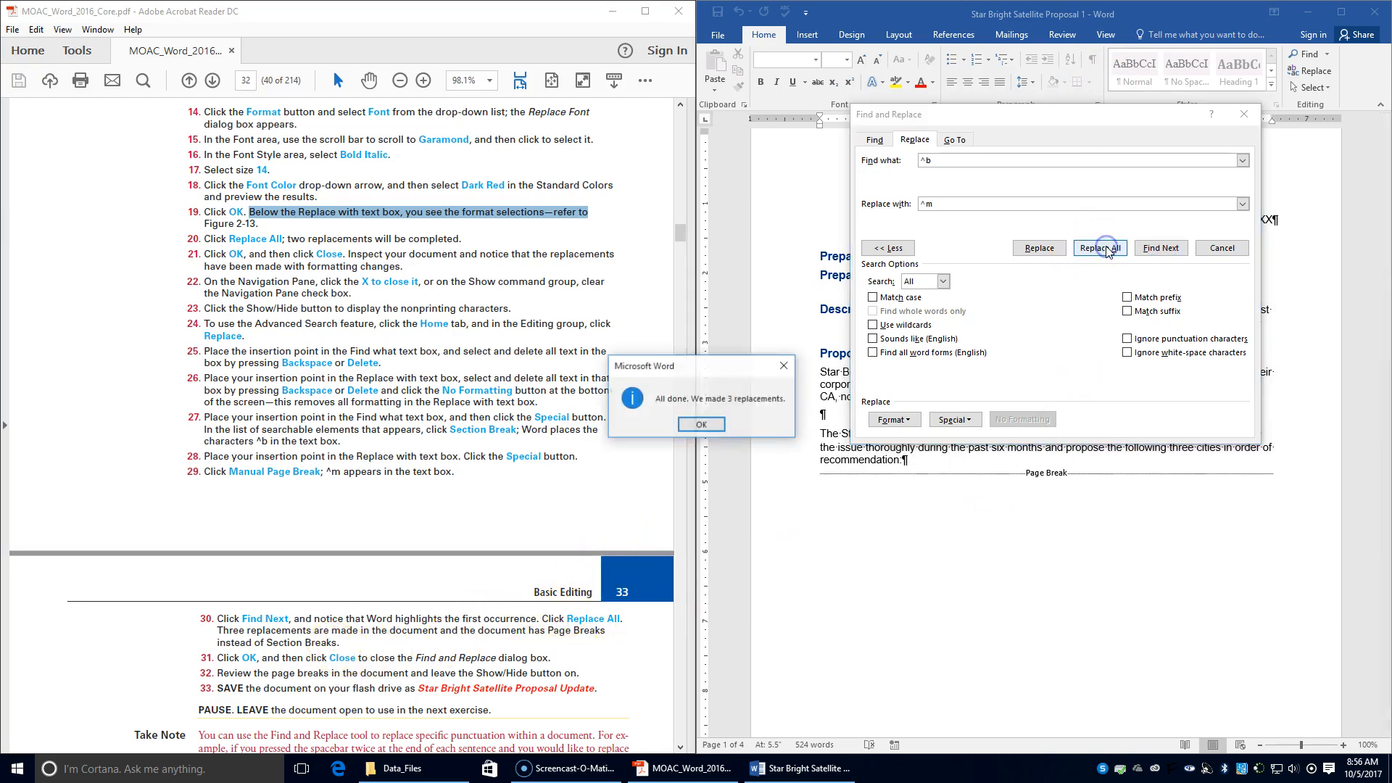
{"action": "left_click", "coordinate": [701, 425]}
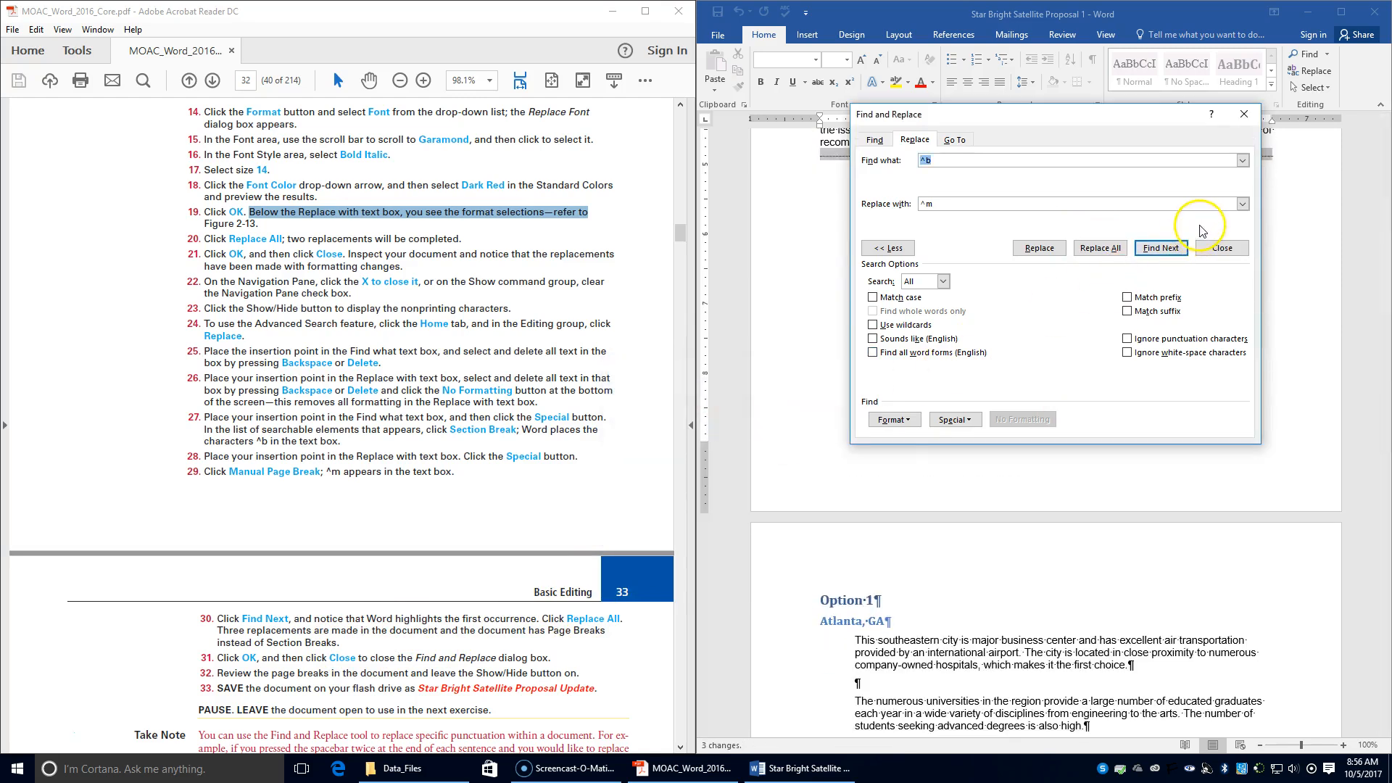
{"action": "left_click", "coordinate": [1220, 250]}
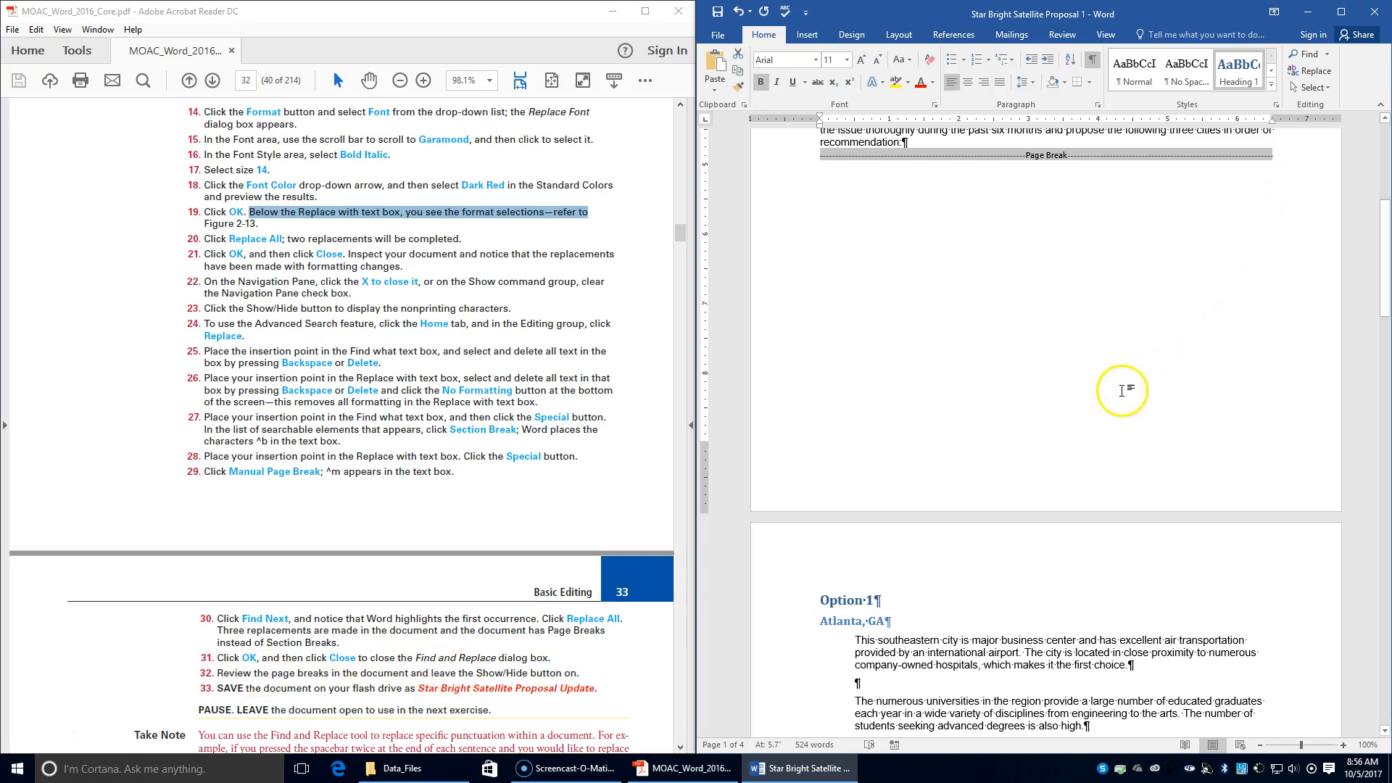
{"action": "scroll", "coordinate": [1085, 406], "scroll_direction": "up", "scroll_amount": 3}
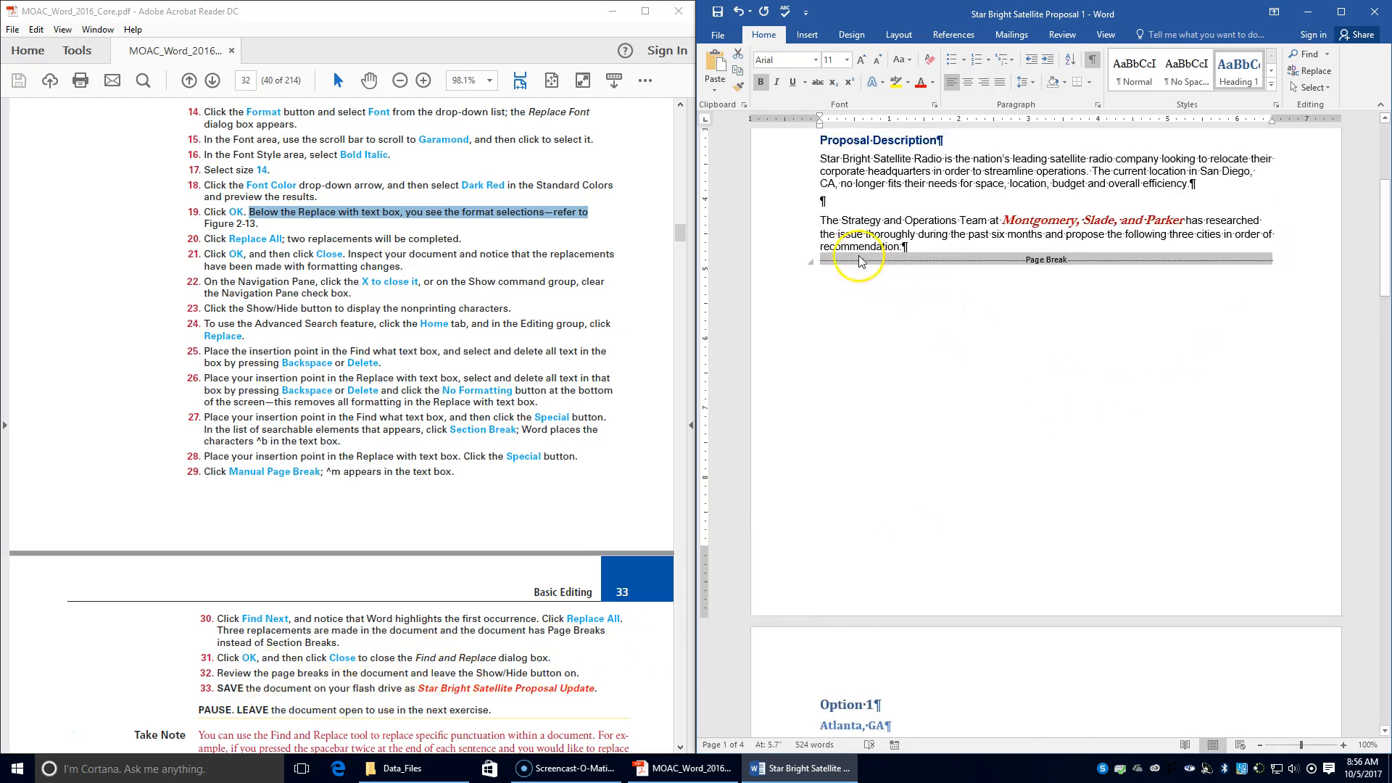
{"action": "scroll", "coordinate": [1010, 388], "scroll_direction": "down", "scroll_amount": 10}
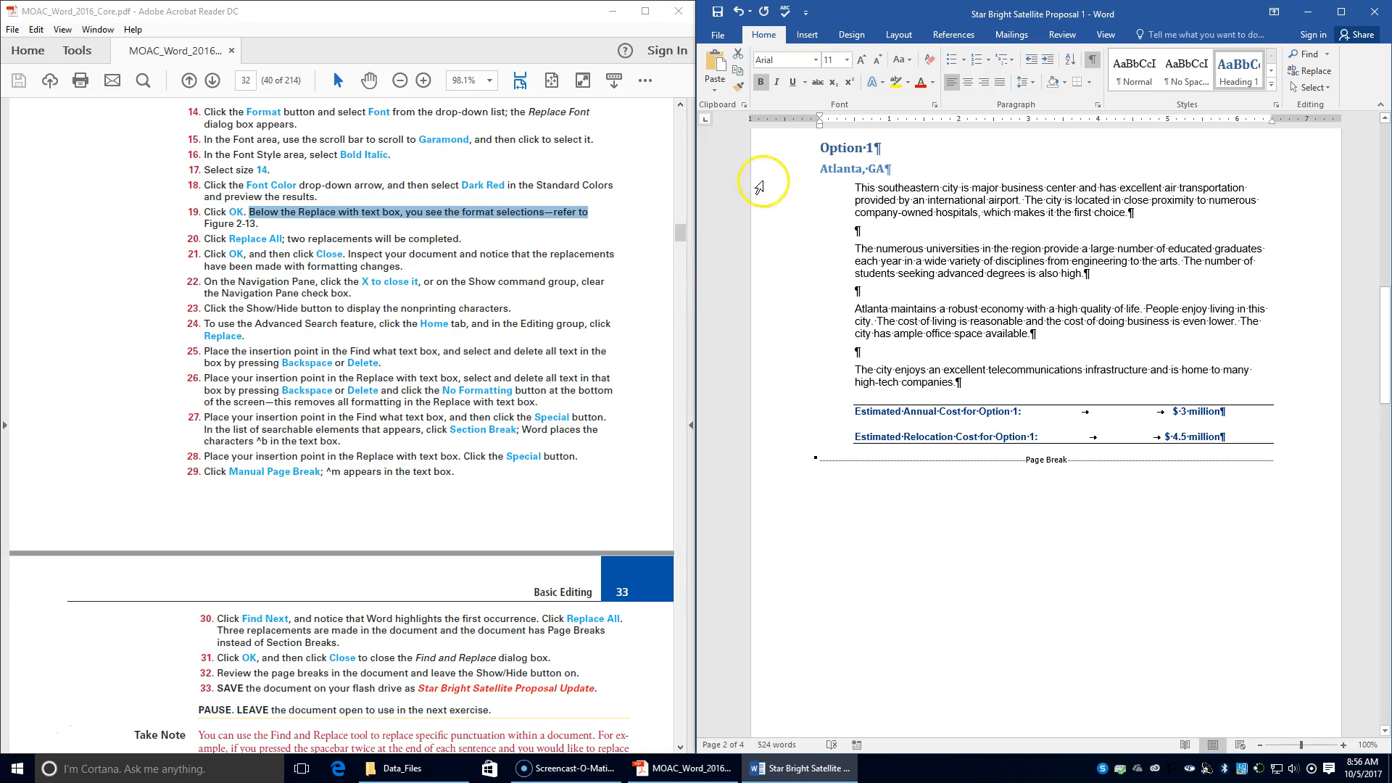
Save a copy of the document as "Star Bright Satellite Proposal Update" in the LESSON 2 folder.
{"action": "left_click", "coordinate": [708, 37]}
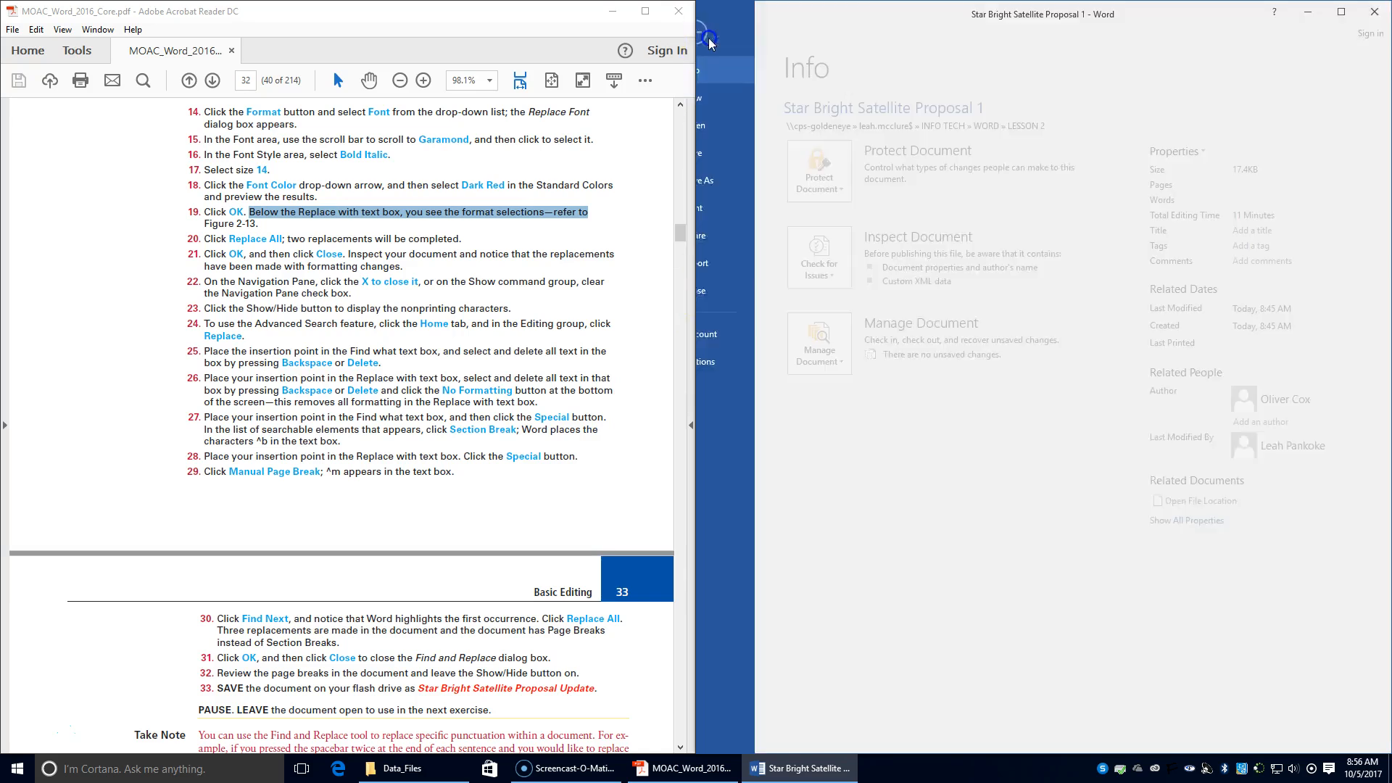
{"action": "left_click", "coordinate": [750, 176]}
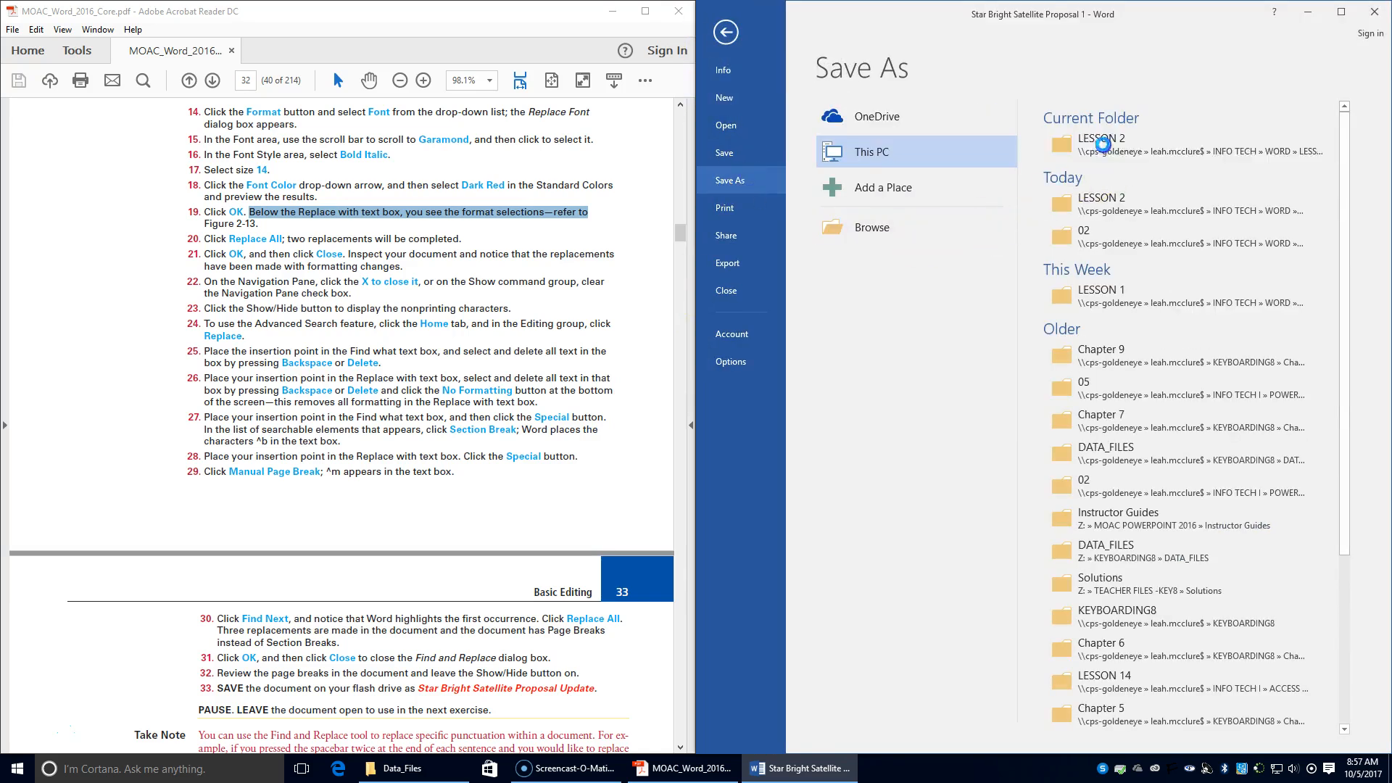
{"action": "left_click", "coordinate": [1189, 138]}
{"action": "left_click", "coordinate": [926, 290]}
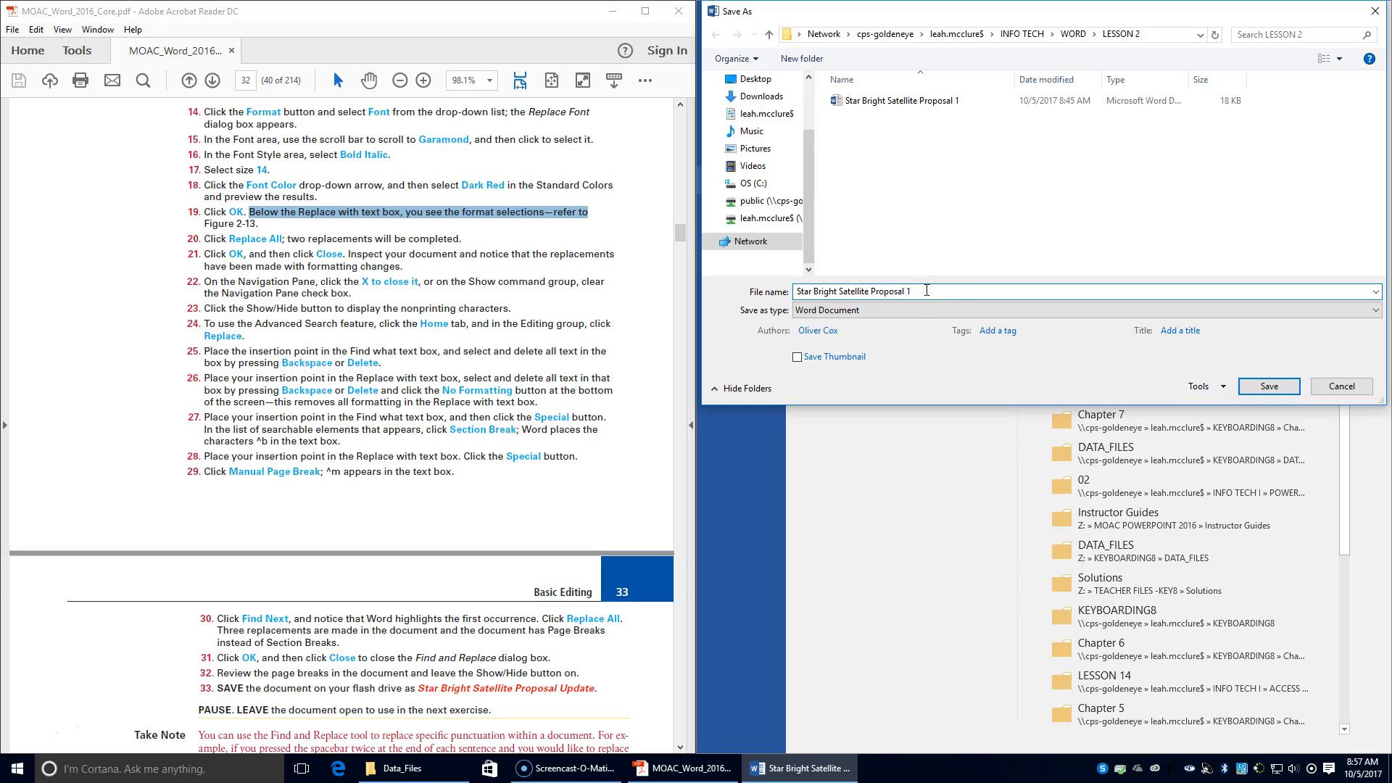
{"action": "key", "text": "BackSpace"}
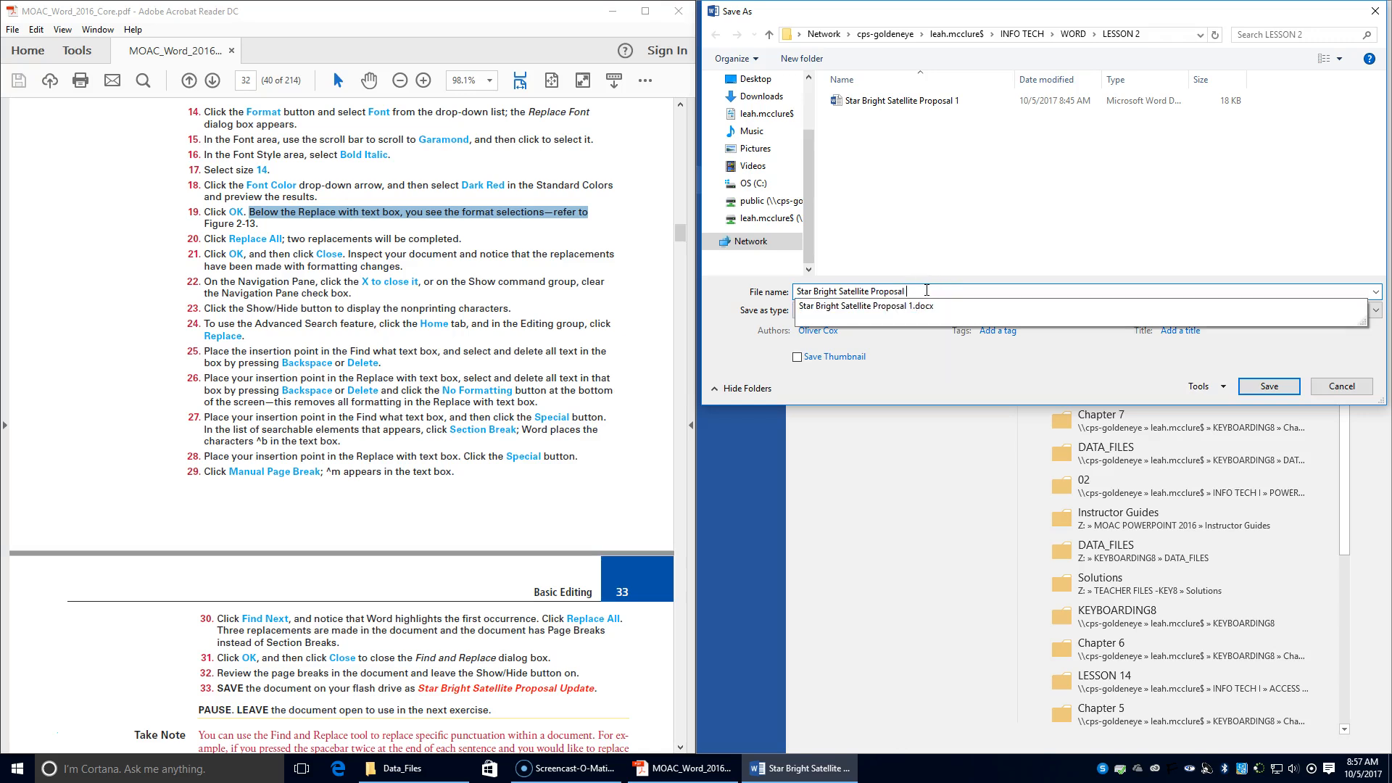
{"action": "type", "text": "Update"}
{"action": "left_click", "coordinate": [1269, 386]}
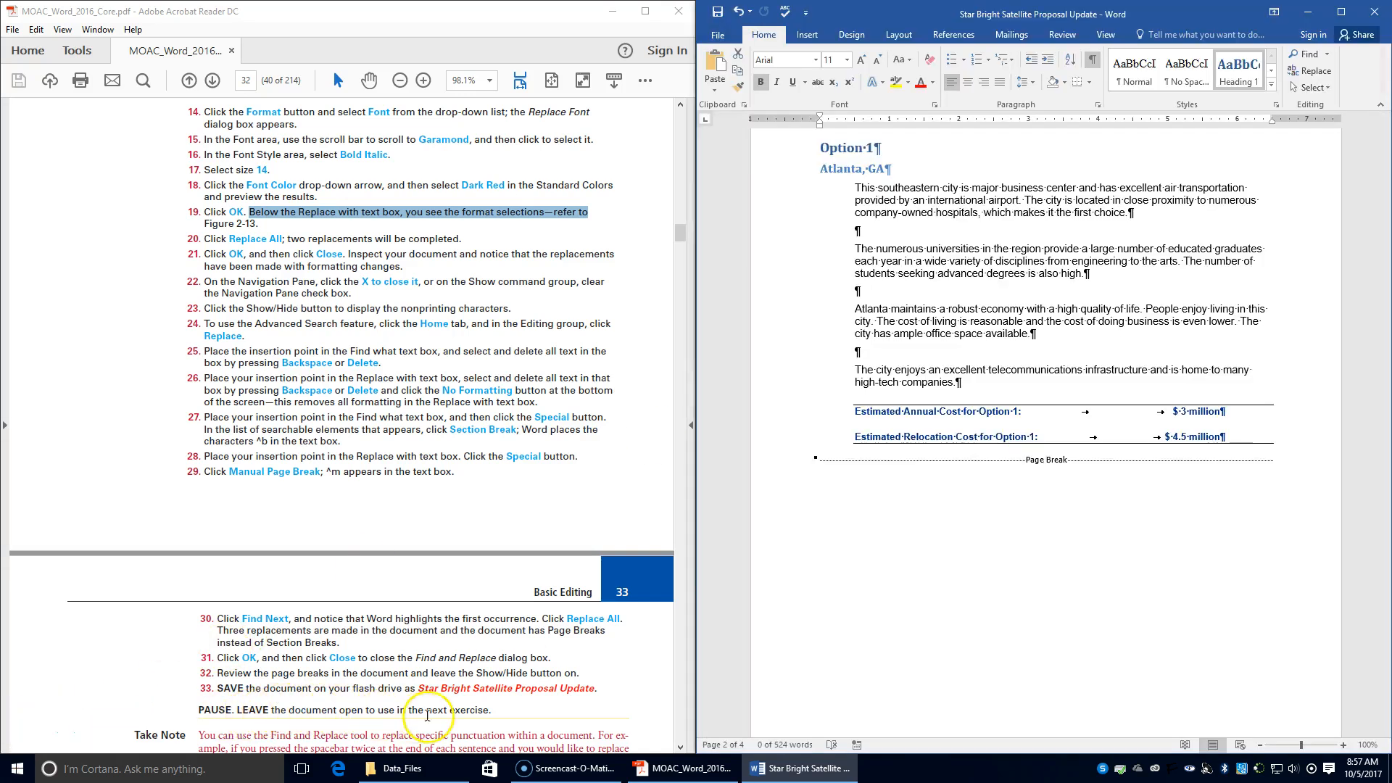
Read the textbook's Find and Replace notes and the introduction to using AutoCorrect to replace text.
{"action": "scroll", "coordinate": [662, 268], "scroll_direction": "down", "scroll_amount": 3}
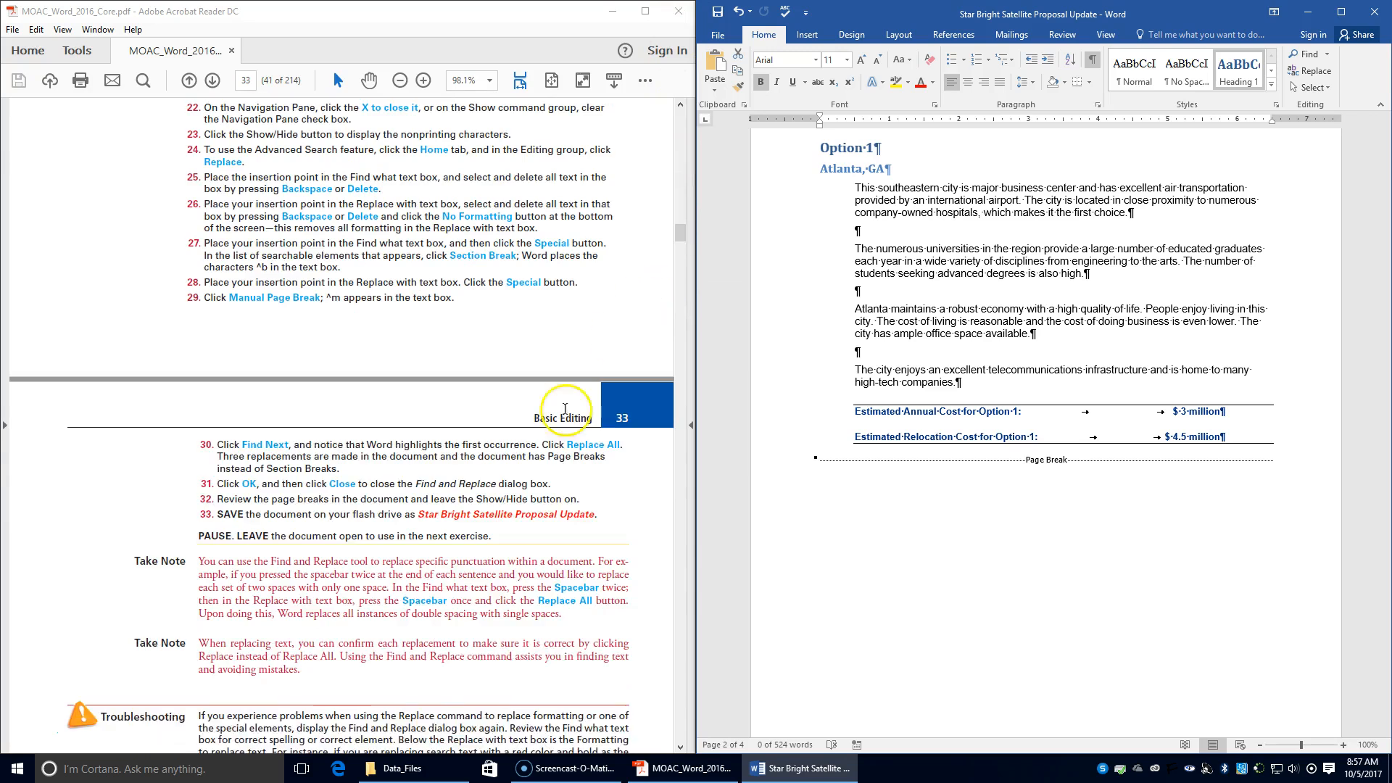
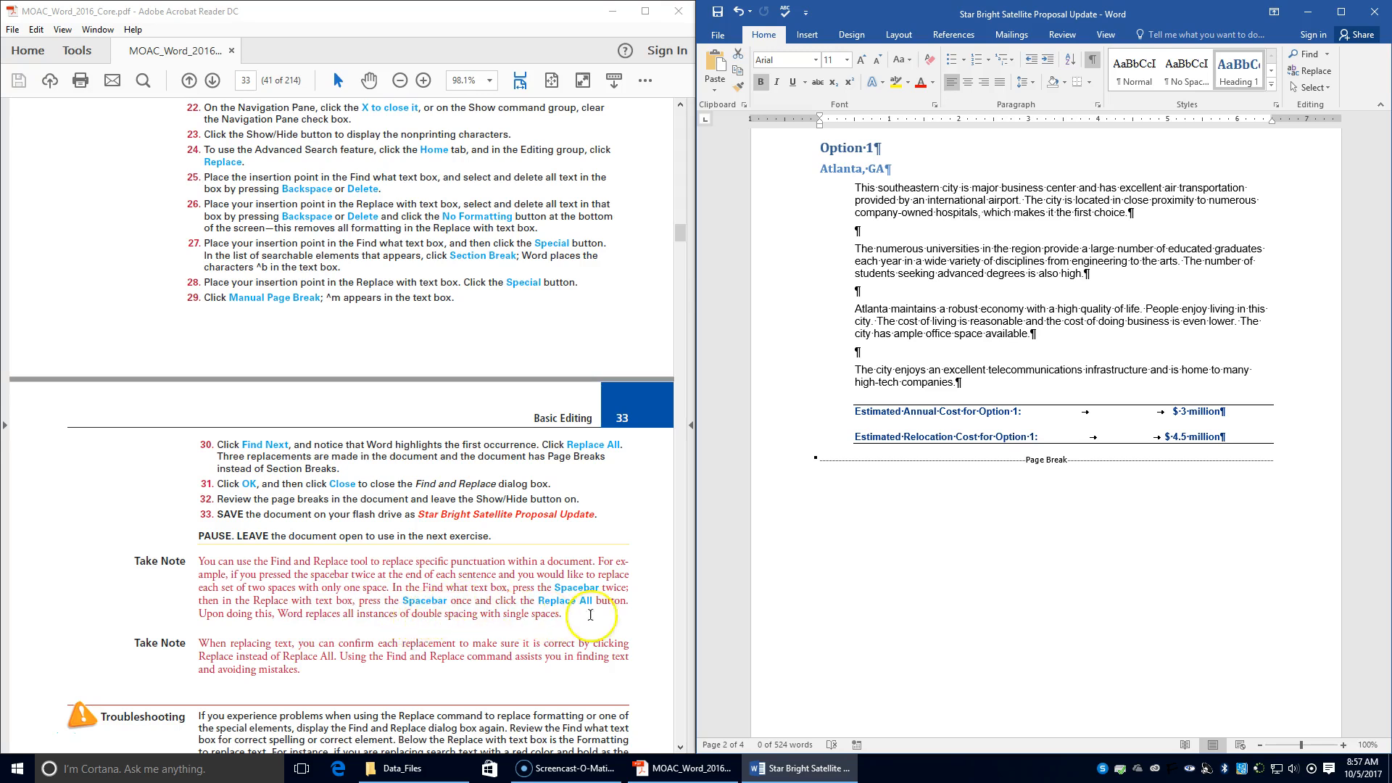
{"action": "scroll", "coordinate": [453, 596], "scroll_direction": "down", "scroll_amount": 1}
{"action": "scroll", "coordinate": [453, 596], "scroll_direction": "down", "scroll_amount": 1}
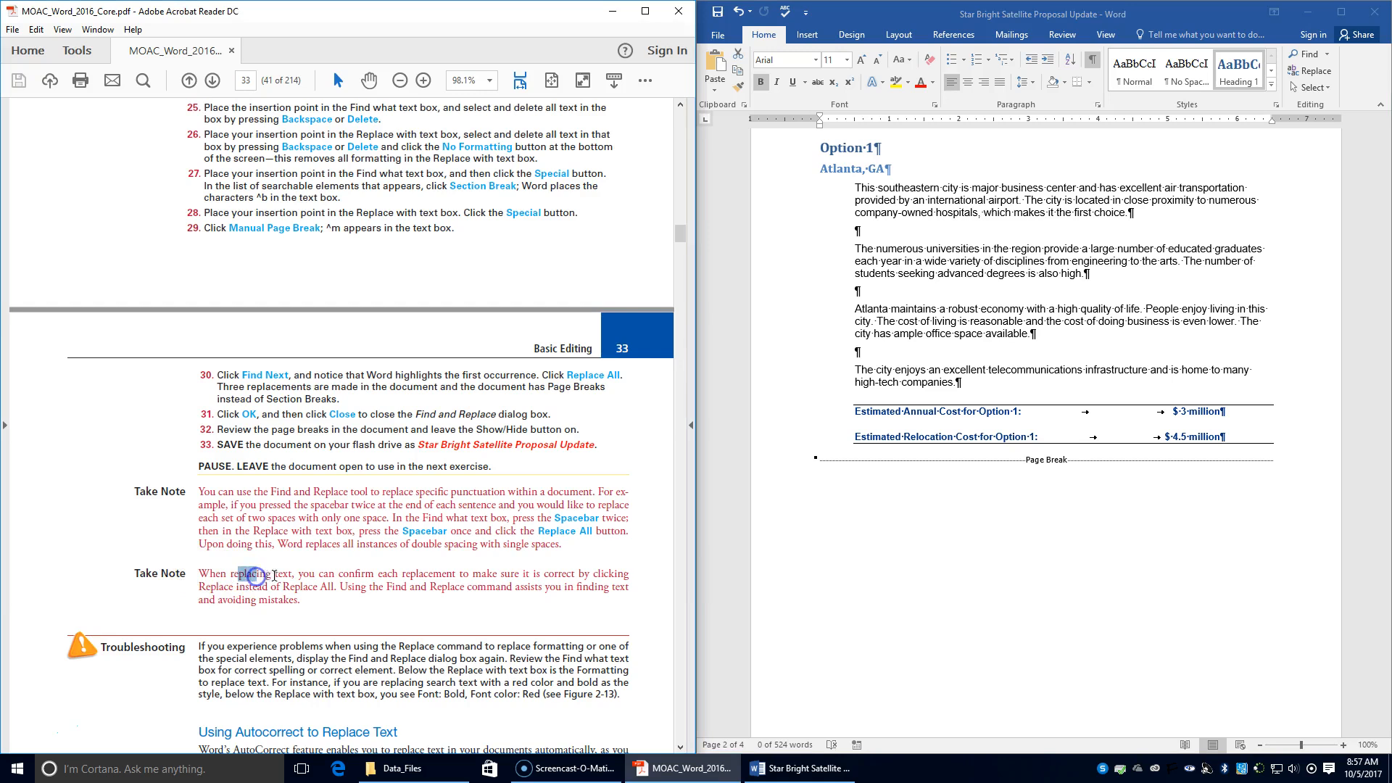
{"action": "left_click_drag", "start_coordinate": [336, 574], "coordinate": [433, 576]}
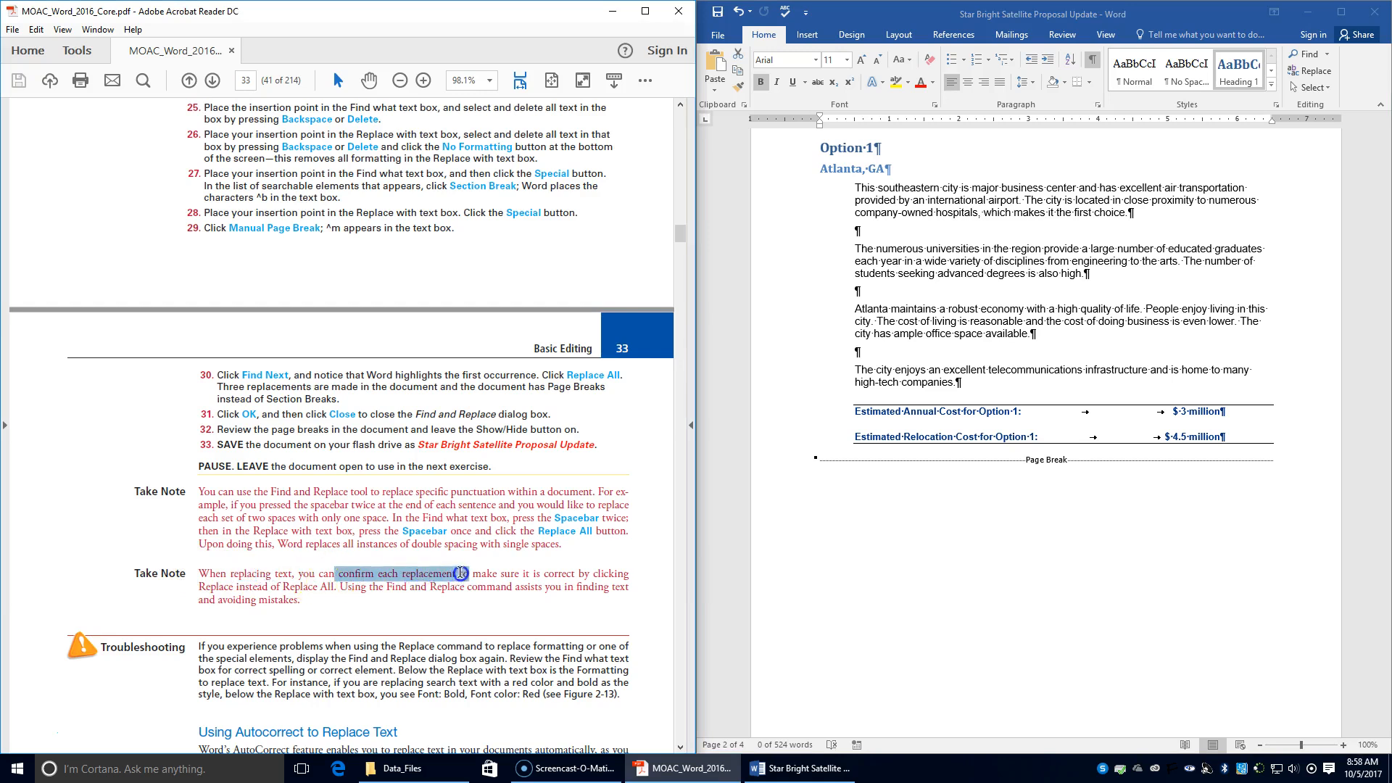
{"action": "left_click", "coordinate": [506, 574]}
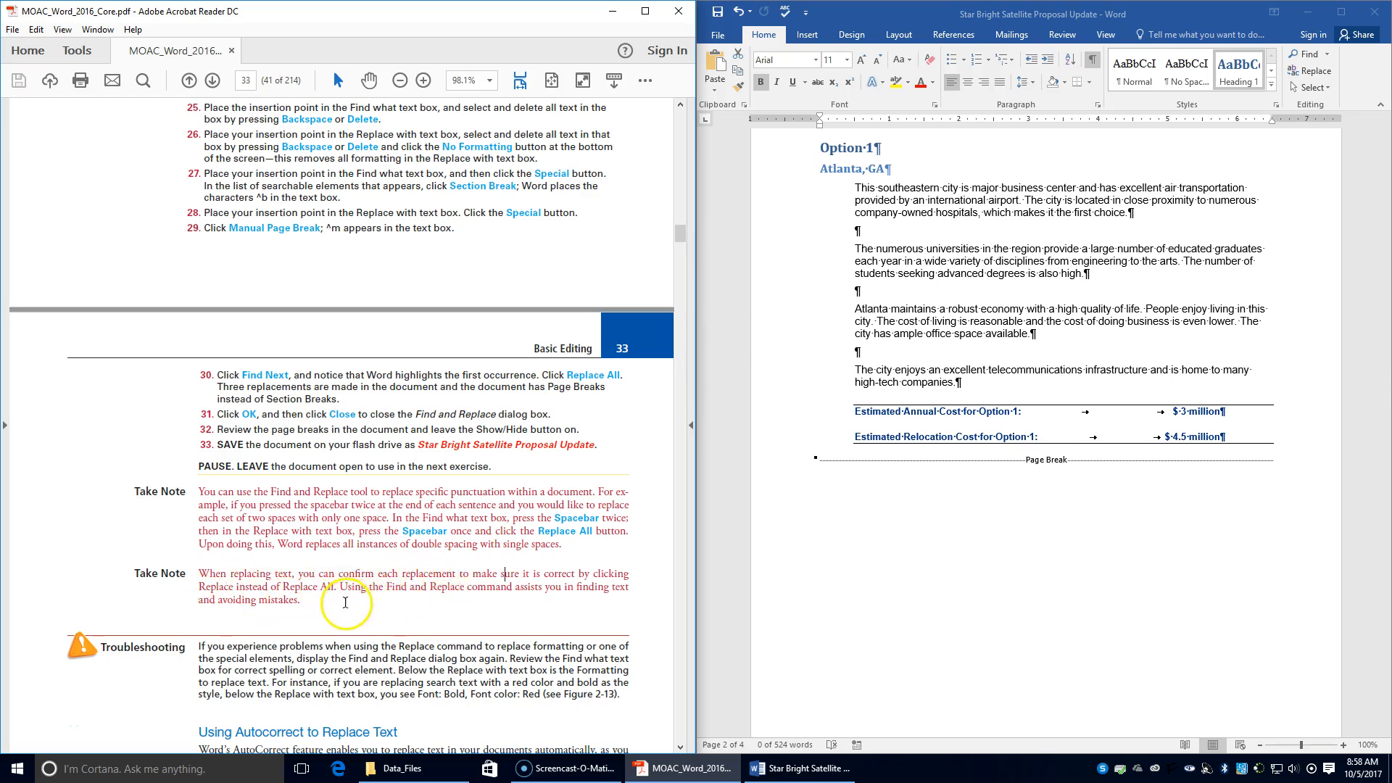
{"action": "scroll", "coordinate": [349, 605], "scroll_direction": "down", "scroll_amount": 4}
{"action": "scroll", "coordinate": [343, 605], "scroll_direction": "down", "scroll_amount": 3}
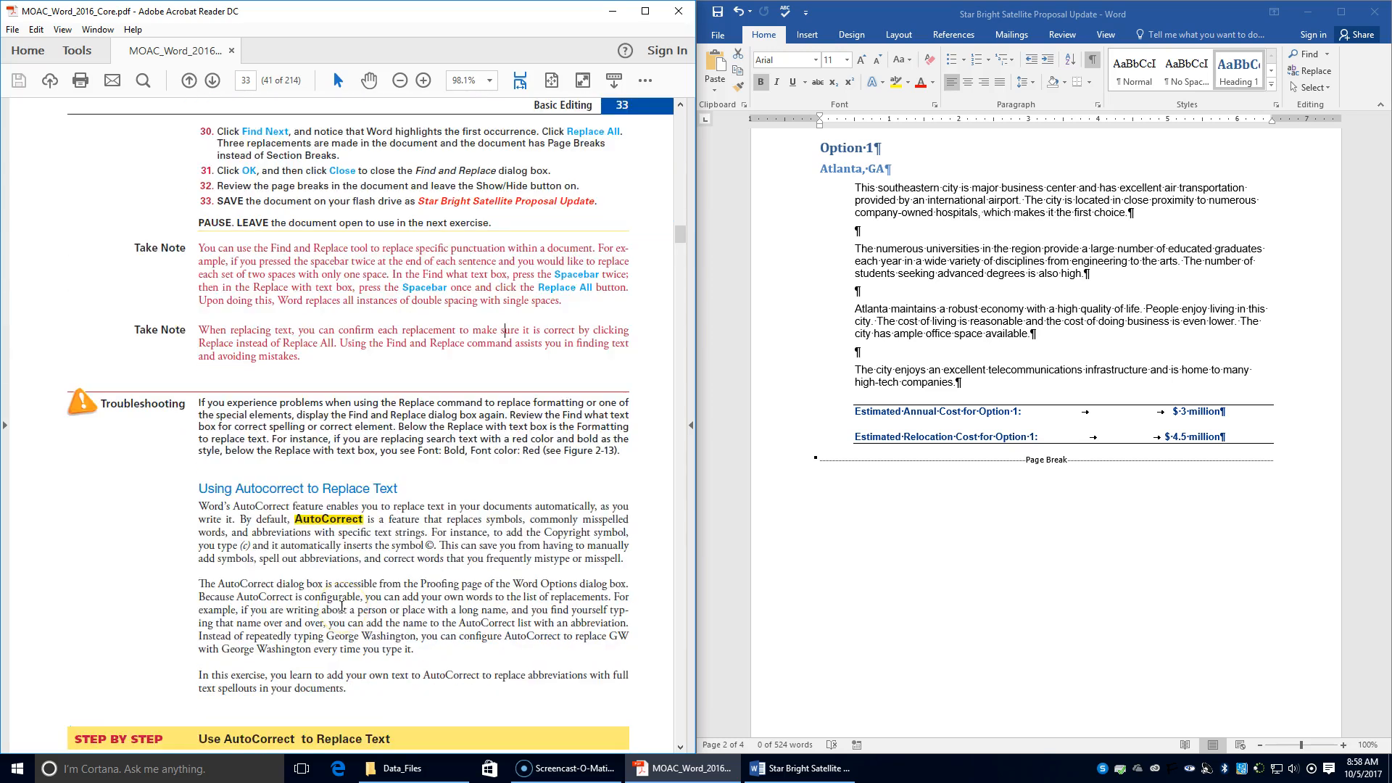
{"action": "scroll", "coordinate": [341, 606], "scroll_direction": "down", "scroll_amount": 3}
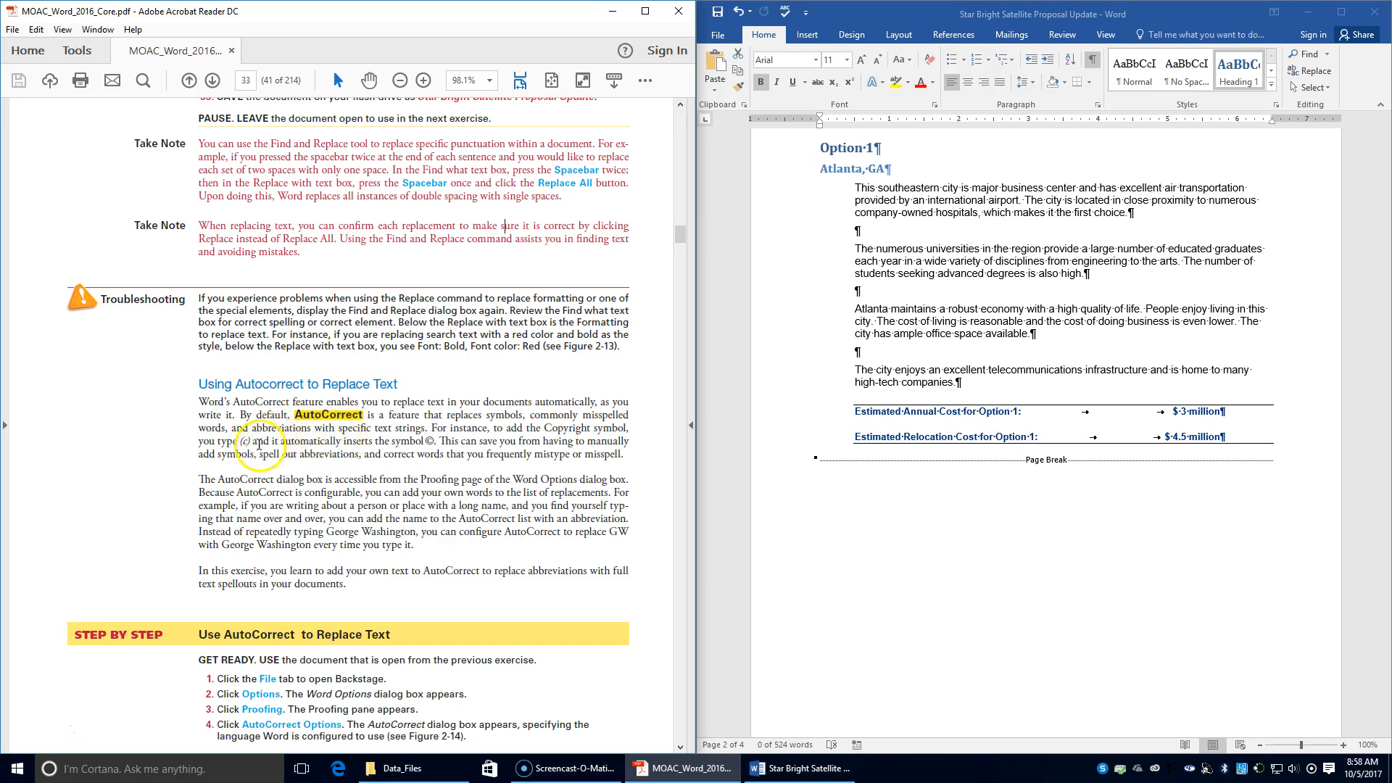
Open the AutoCorrect options from the Proofing settings in Word Options.
{"action": "left_click", "coordinate": [720, 44]}
{"action": "left_click", "coordinate": [720, 35]}
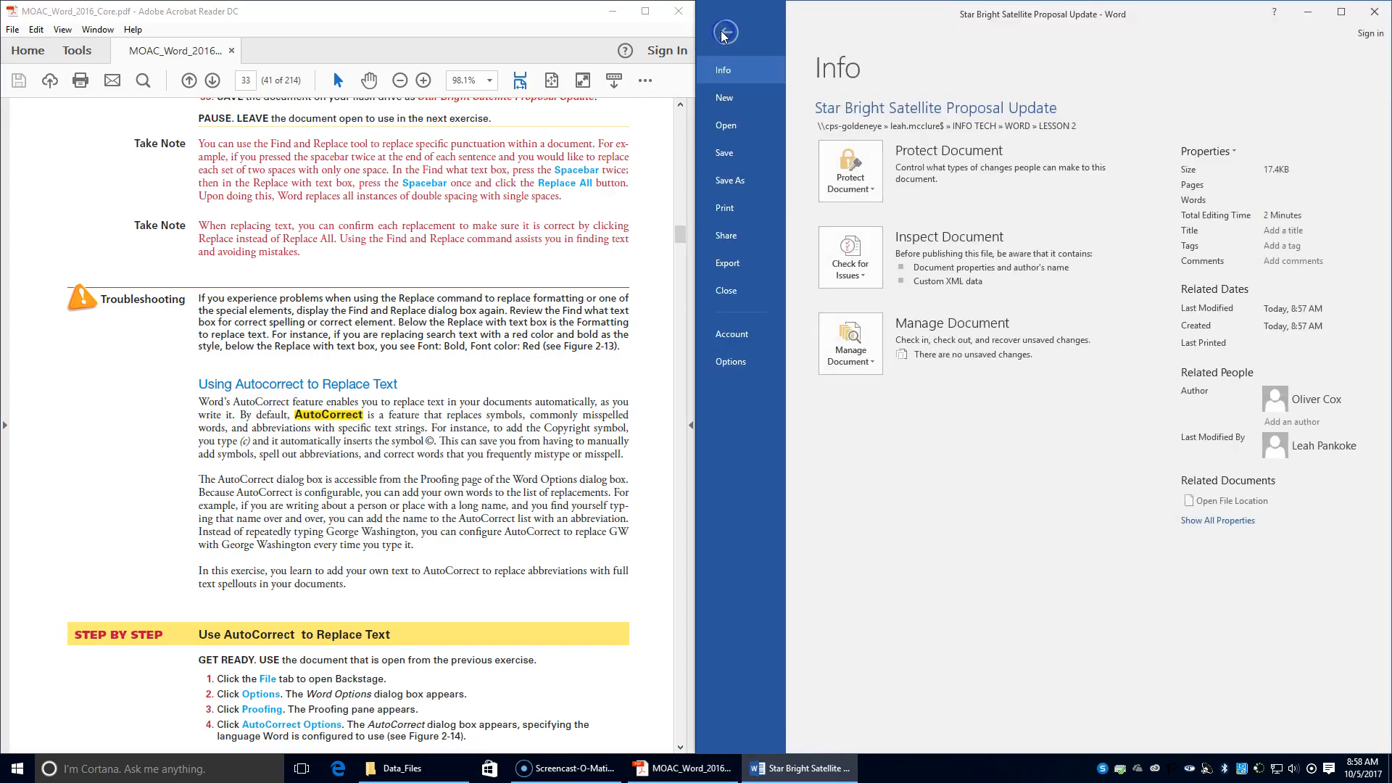
{"action": "left_click", "coordinate": [730, 366]}
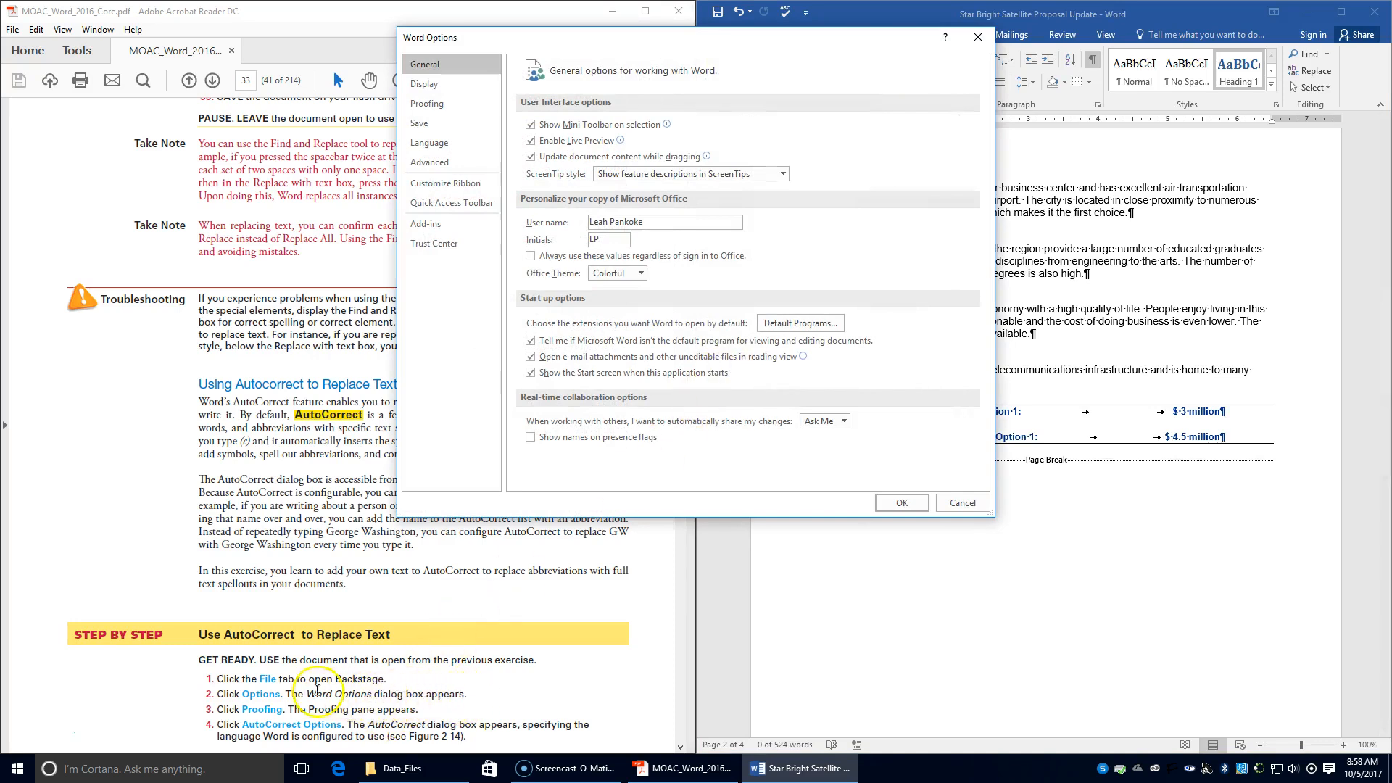
{"action": "left_click", "coordinate": [423, 104]}
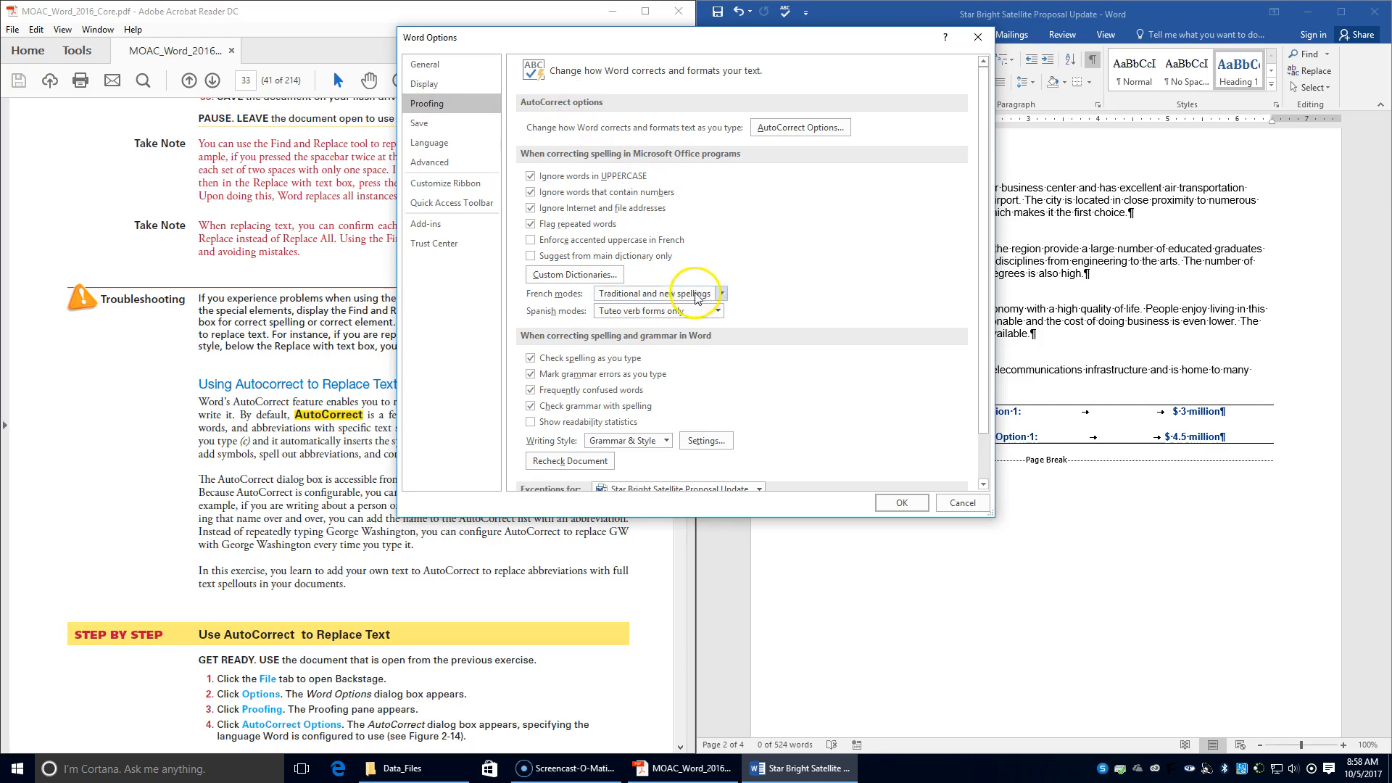
{"action": "scroll", "coordinate": [692, 301], "scroll_direction": "down", "scroll_amount": 1}
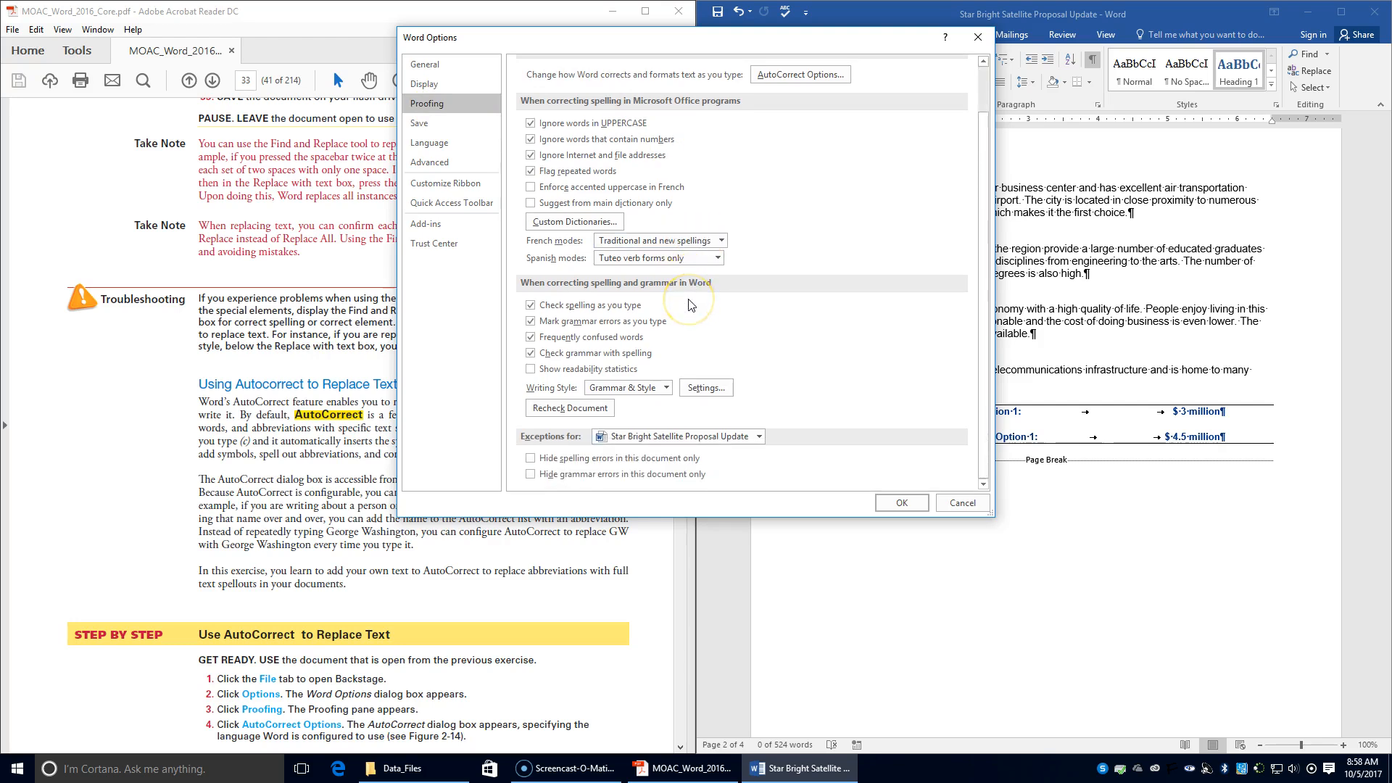
{"action": "scroll", "coordinate": [693, 302], "scroll_direction": "up", "scroll_amount": 1}
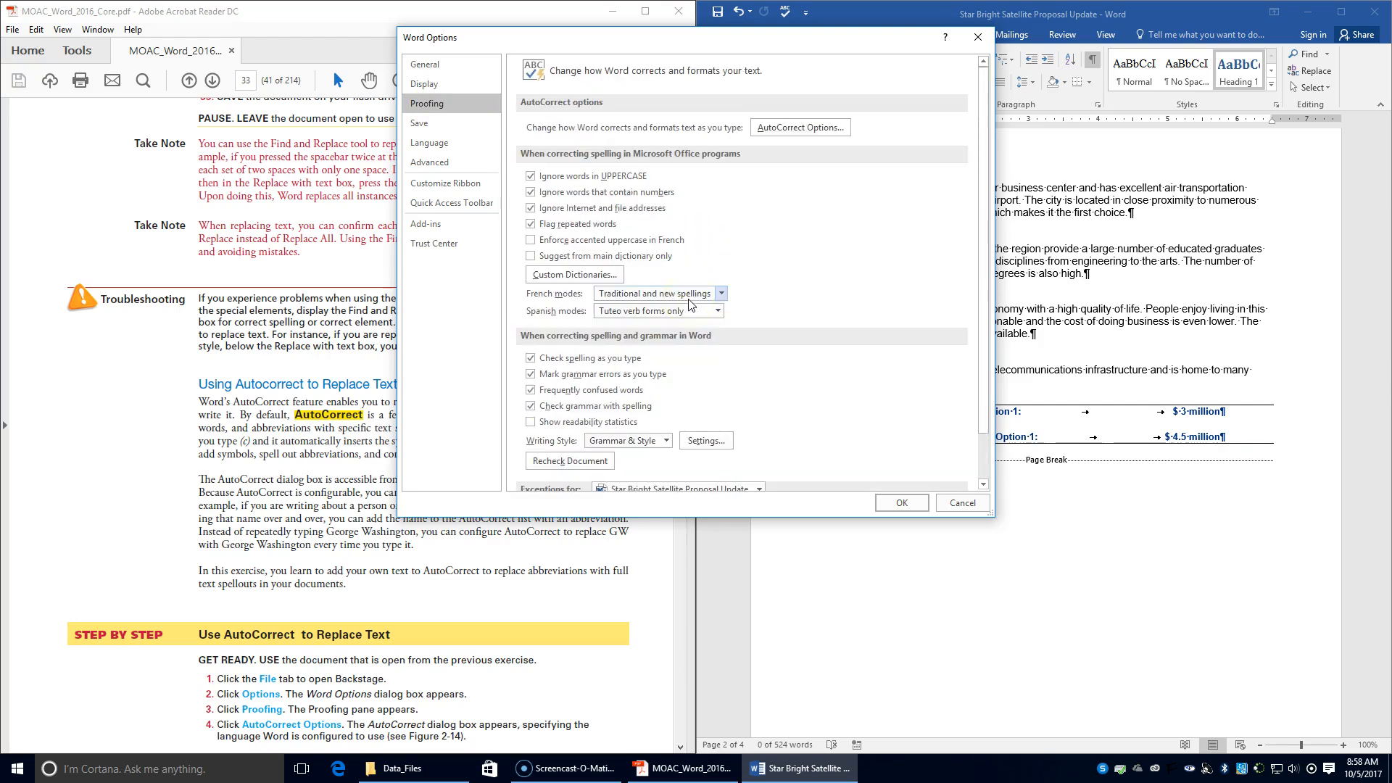
{"action": "left_click", "coordinate": [800, 128]}
Add an AutoCorrect entry that replaces GW with George Washington, and accept the AutoCorrect and Word Options settings.
{"action": "scroll", "coordinate": [313, 554], "scroll_direction": "up", "scroll_amount": 1}
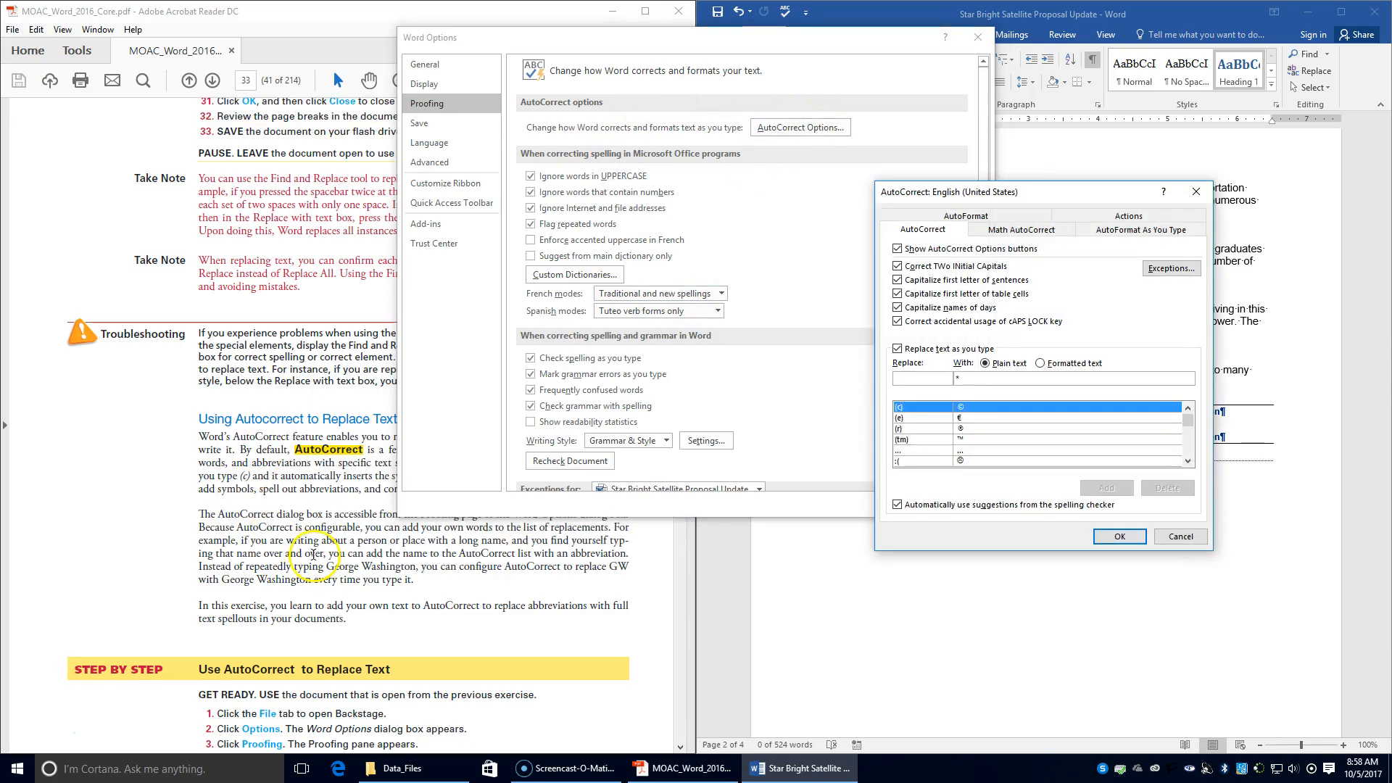
{"action": "scroll", "coordinate": [312, 556], "scroll_direction": "down", "scroll_amount": 3}
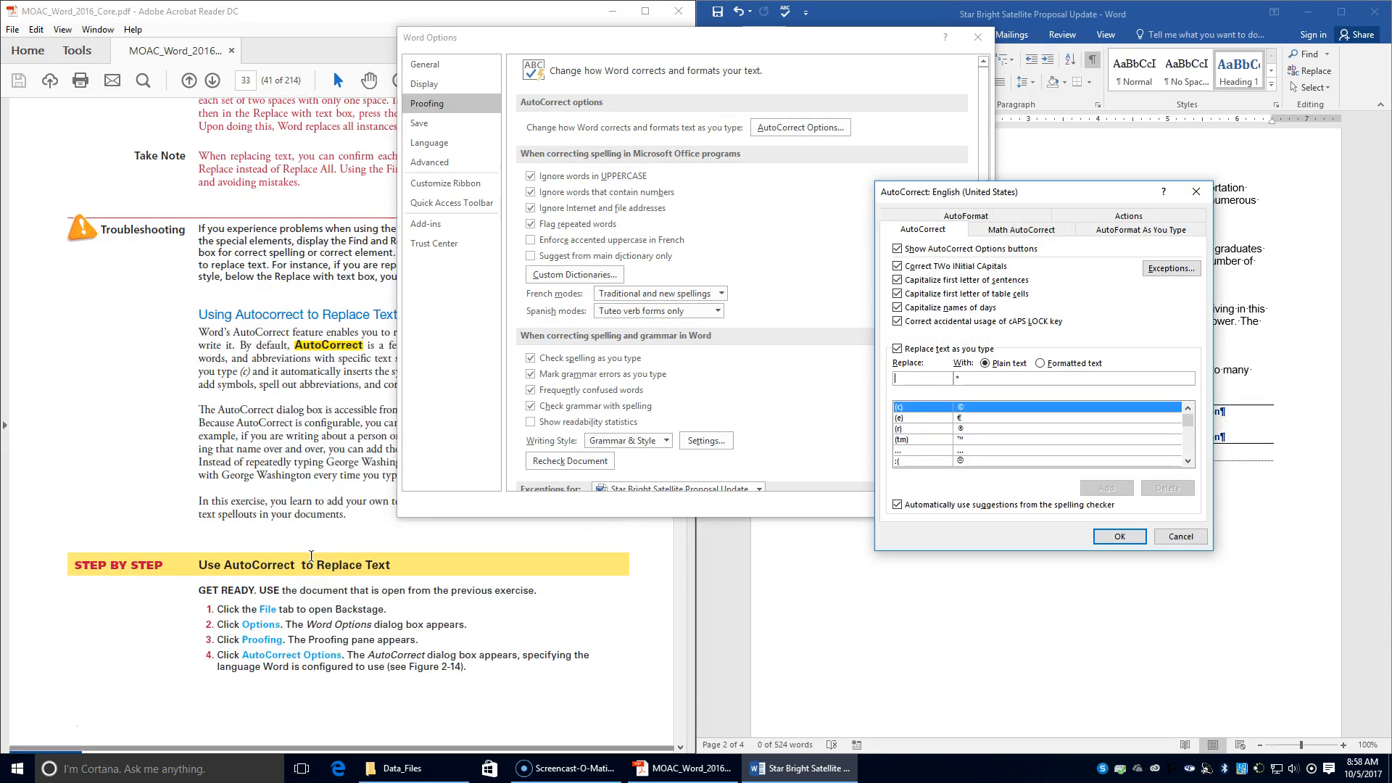
{"action": "scroll", "coordinate": [311, 556], "scroll_direction": "down", "scroll_amount": 3}
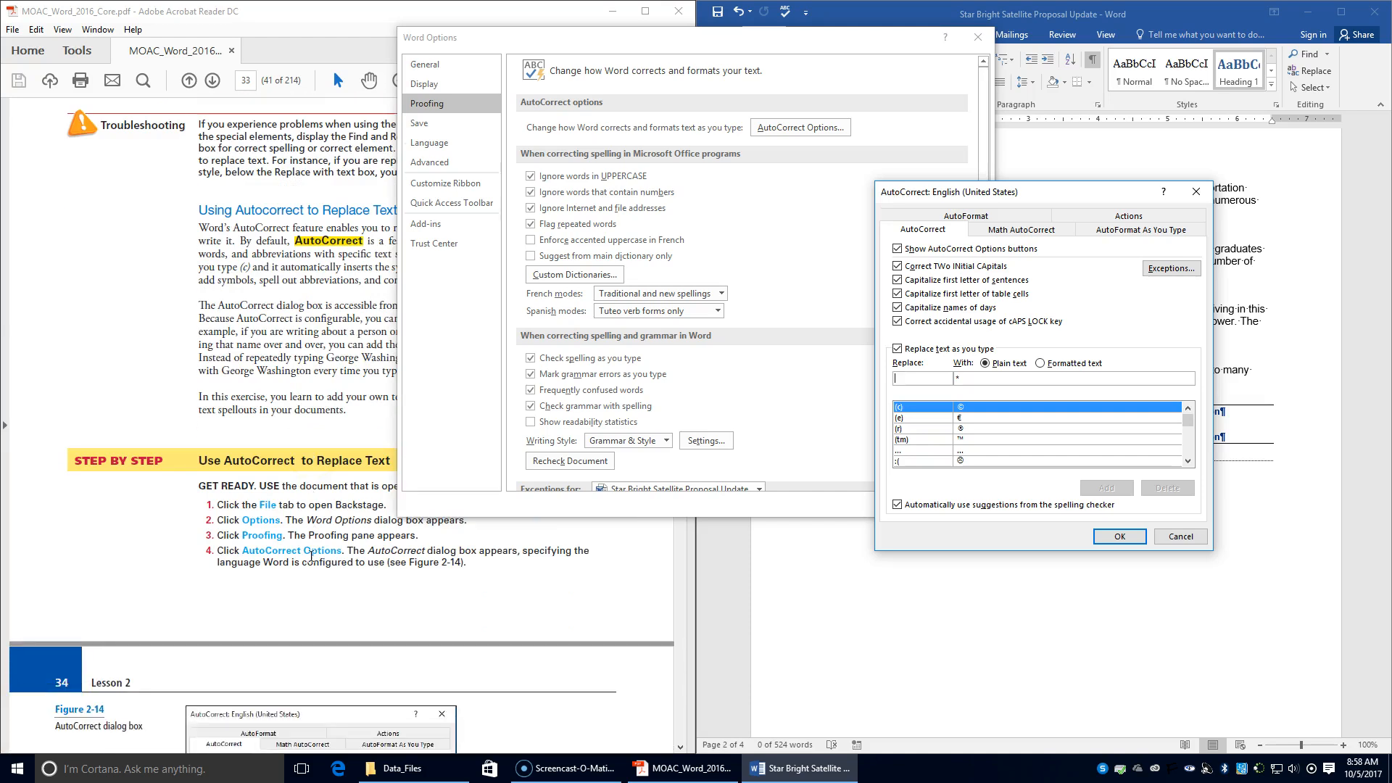
{"action": "scroll", "coordinate": [311, 556], "scroll_direction": "down", "scroll_amount": 9}
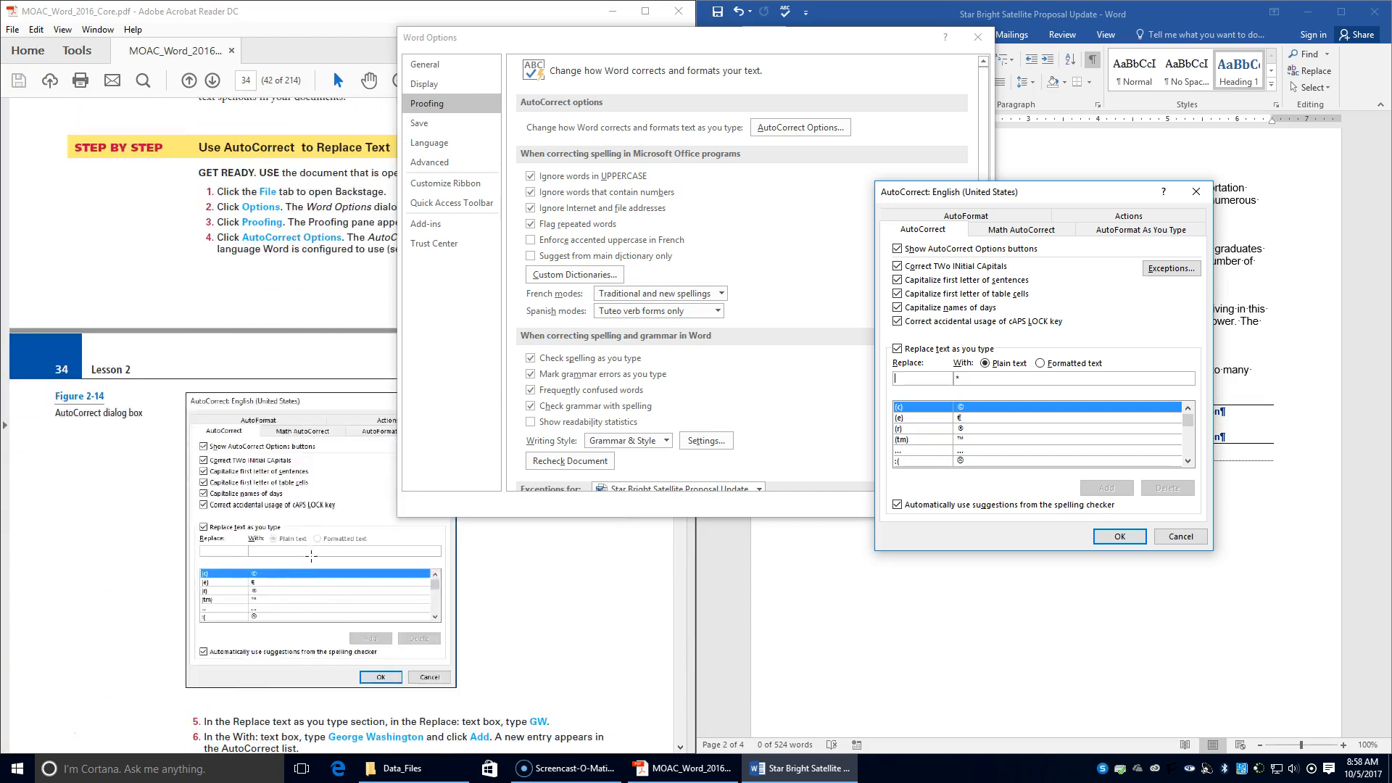
{"action": "scroll", "coordinate": [311, 556], "scroll_direction": "down", "scroll_amount": 2}
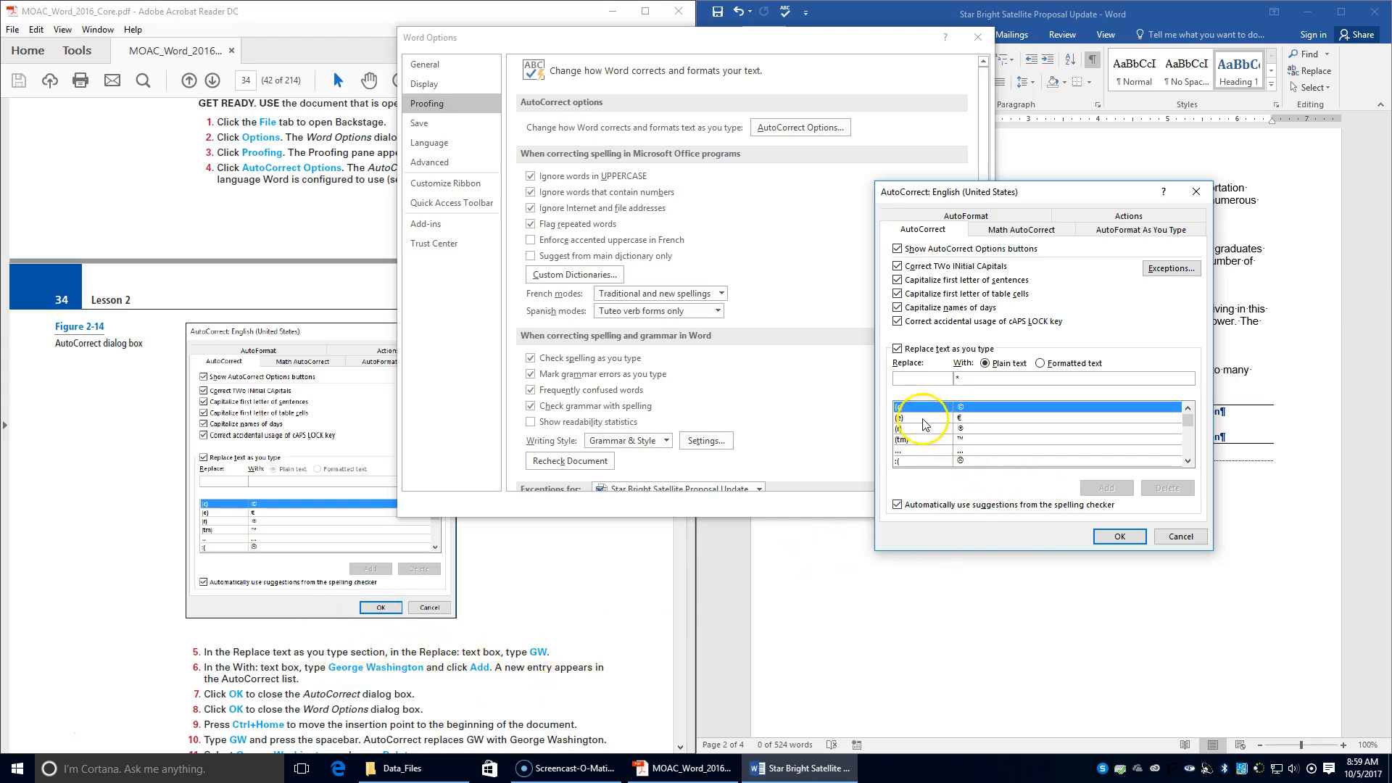
{"action": "type", "text": "GW"}
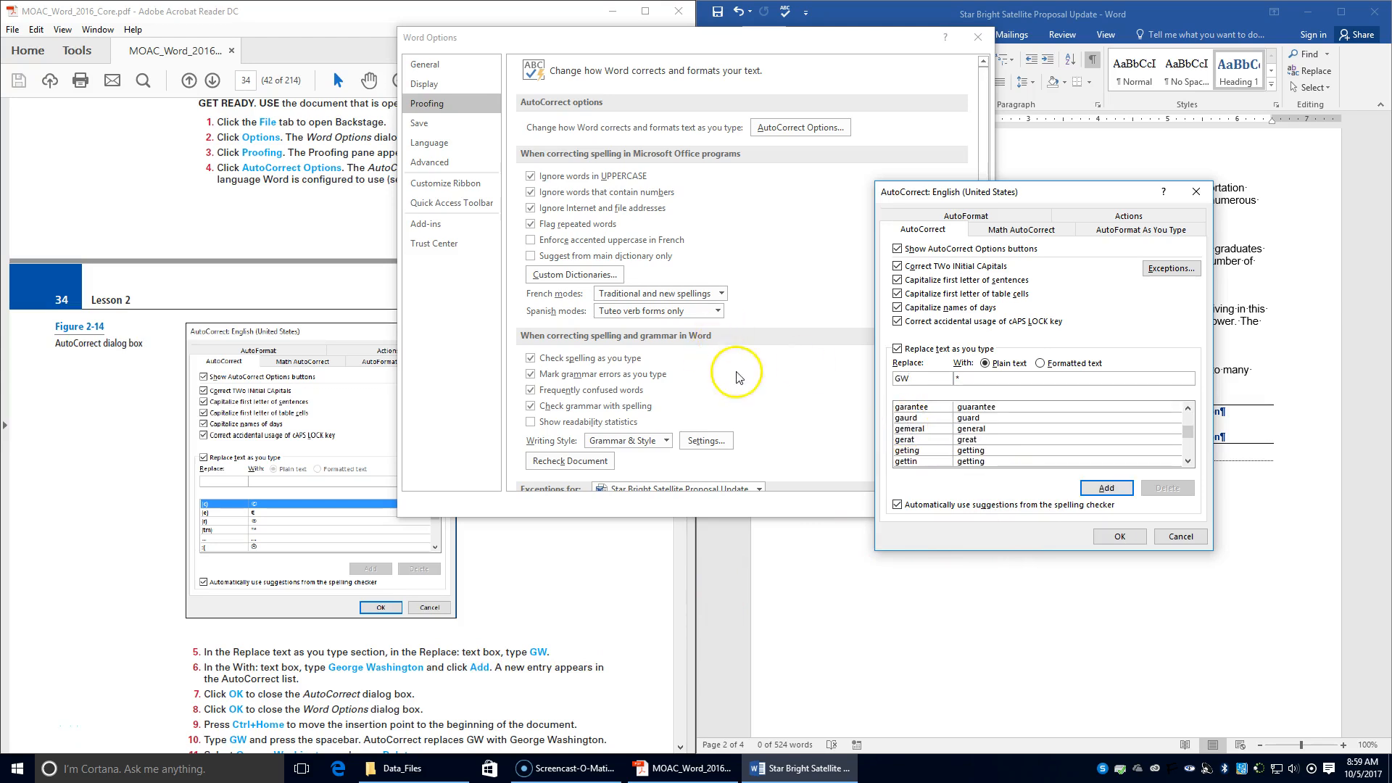
{"action": "left_click", "coordinate": [1007, 381]}
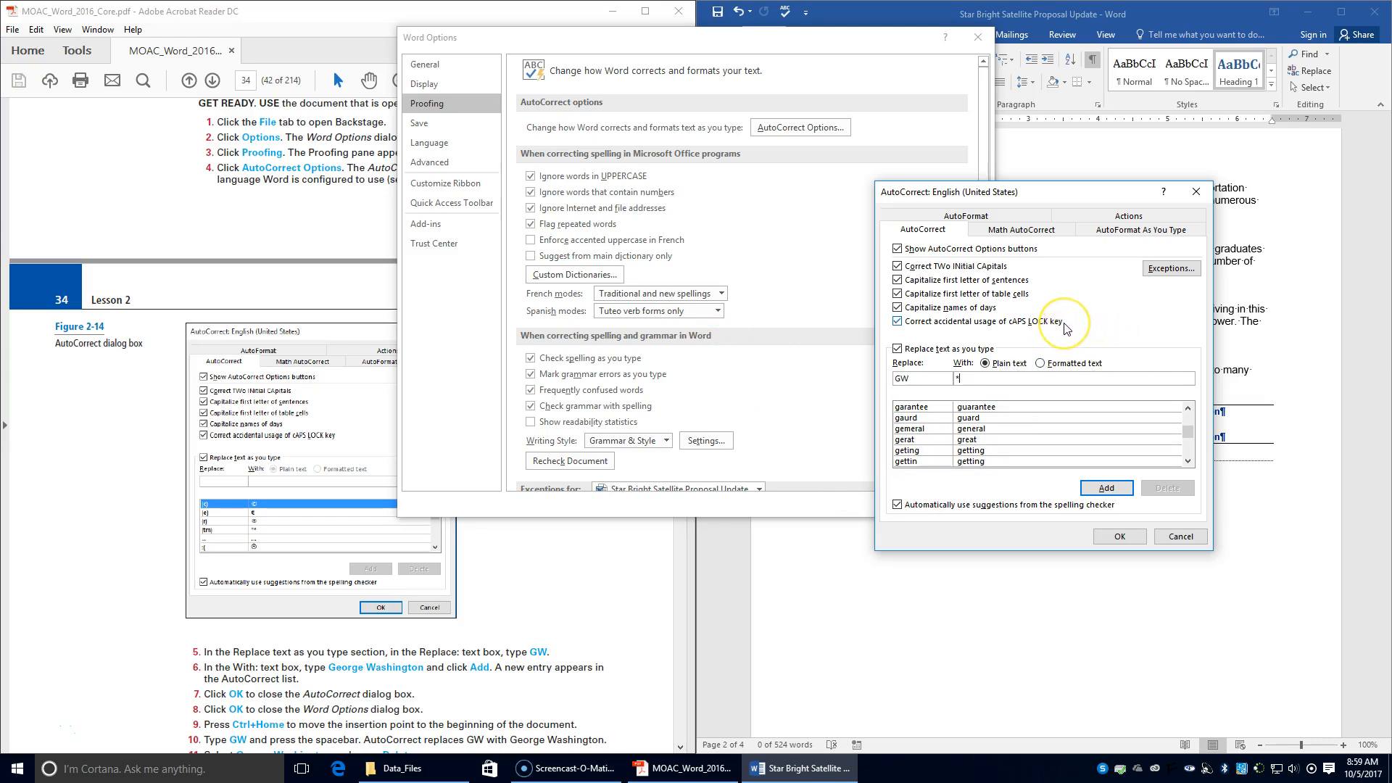
{"action": "key", "text": "BackSpace"}
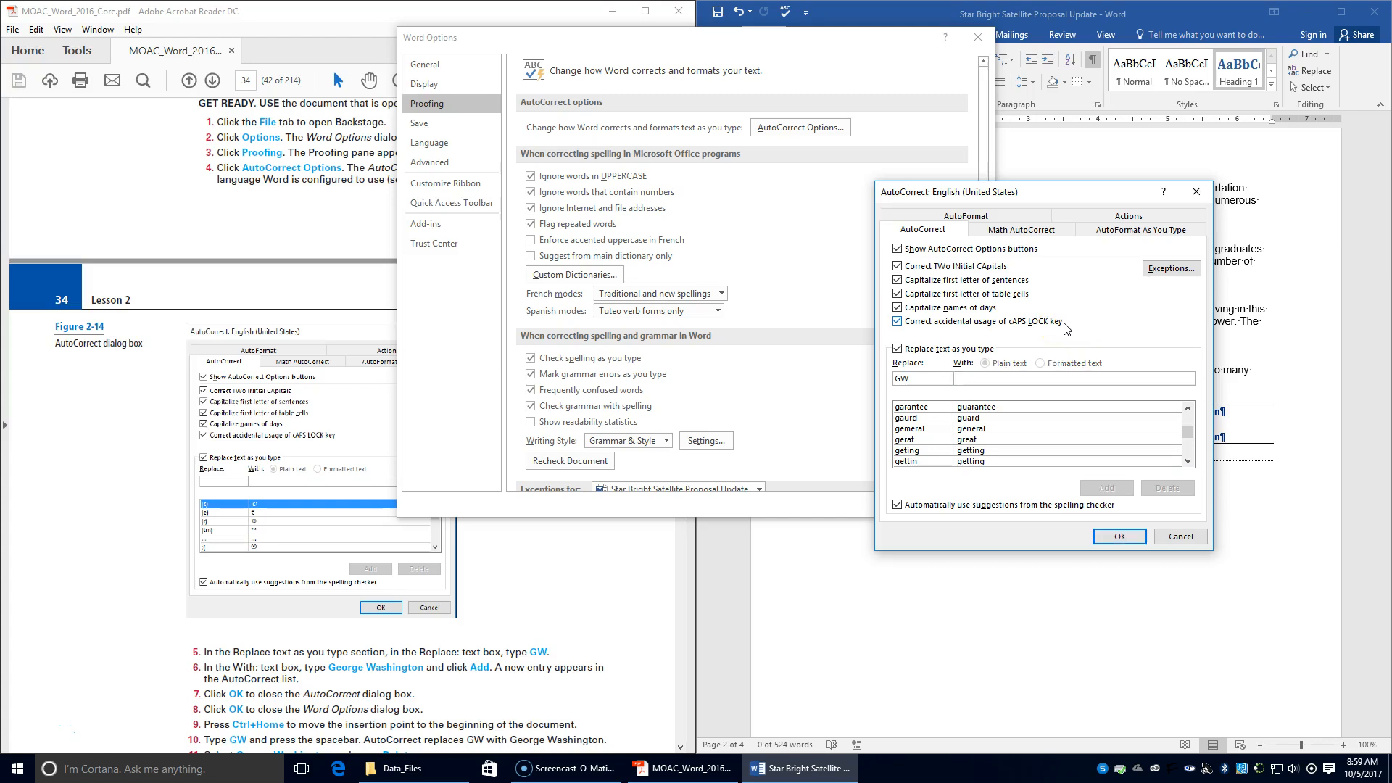
{"action": "type", "text": "George Washington"}
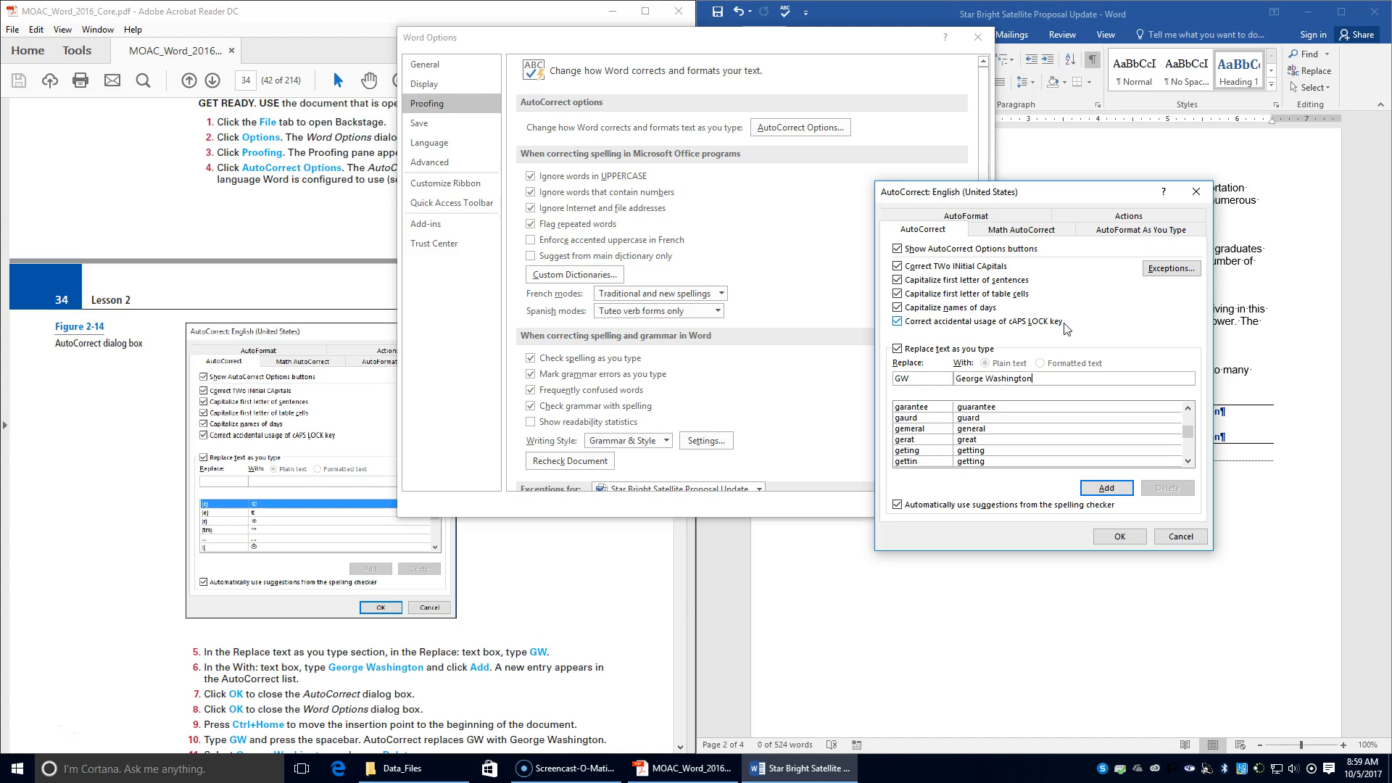
{"action": "left_click", "coordinate": [1108, 488]}
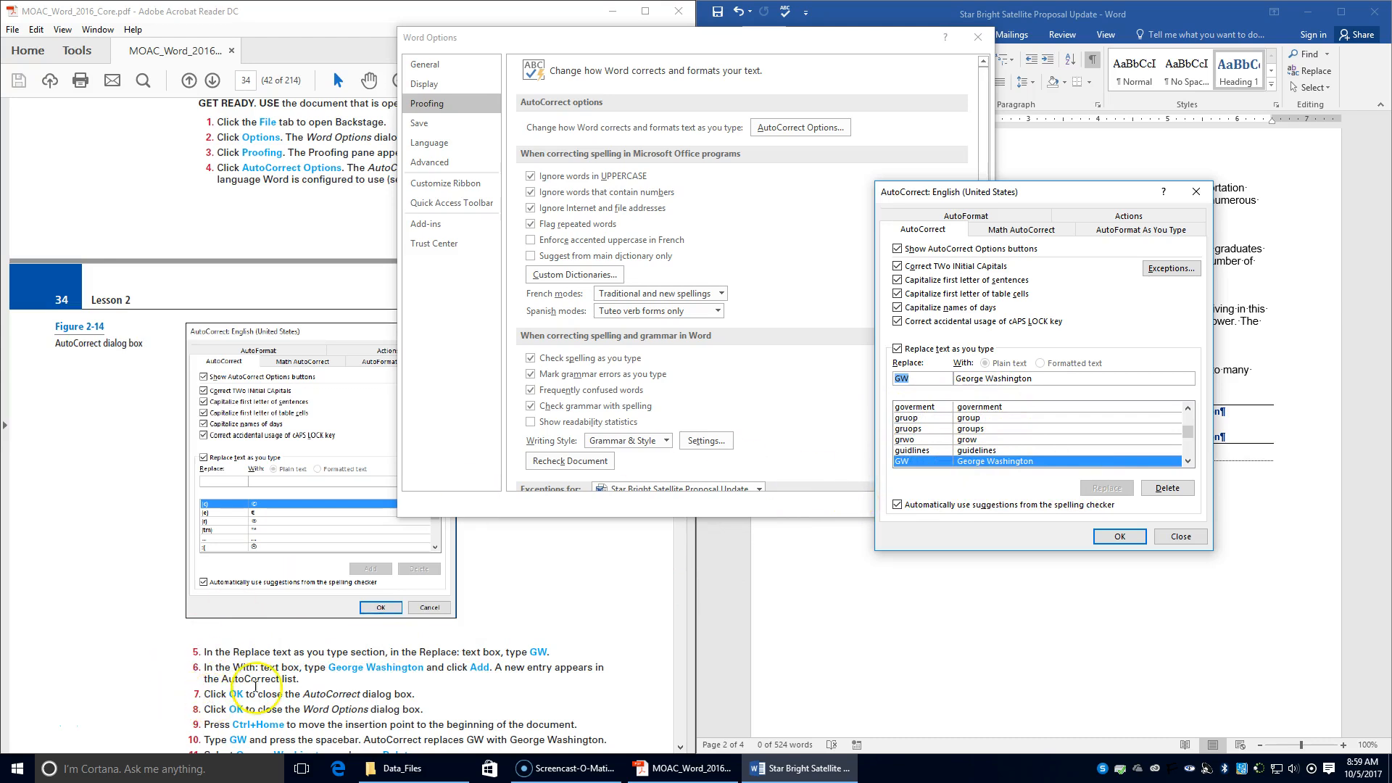
{"action": "left_click", "coordinate": [1121, 537]}
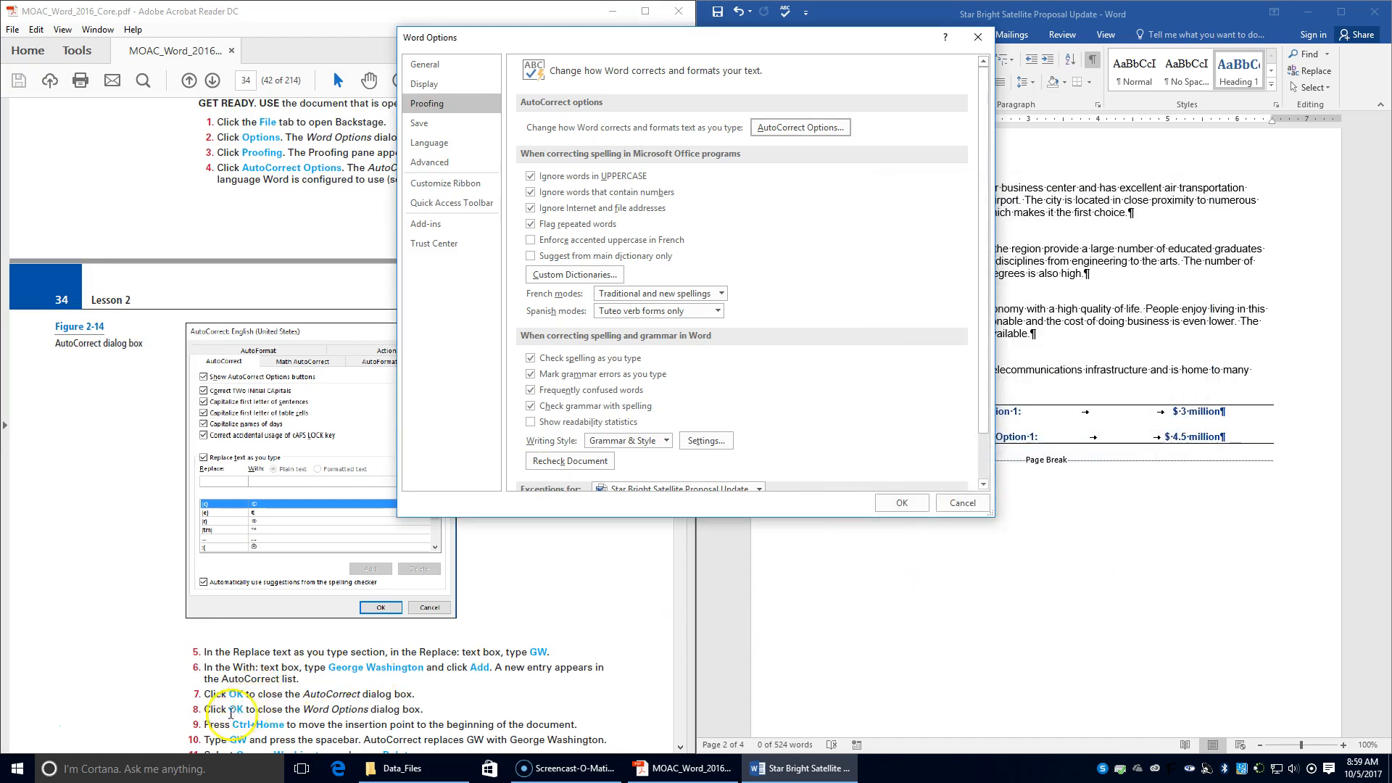
{"action": "left_click", "coordinate": [906, 505]}
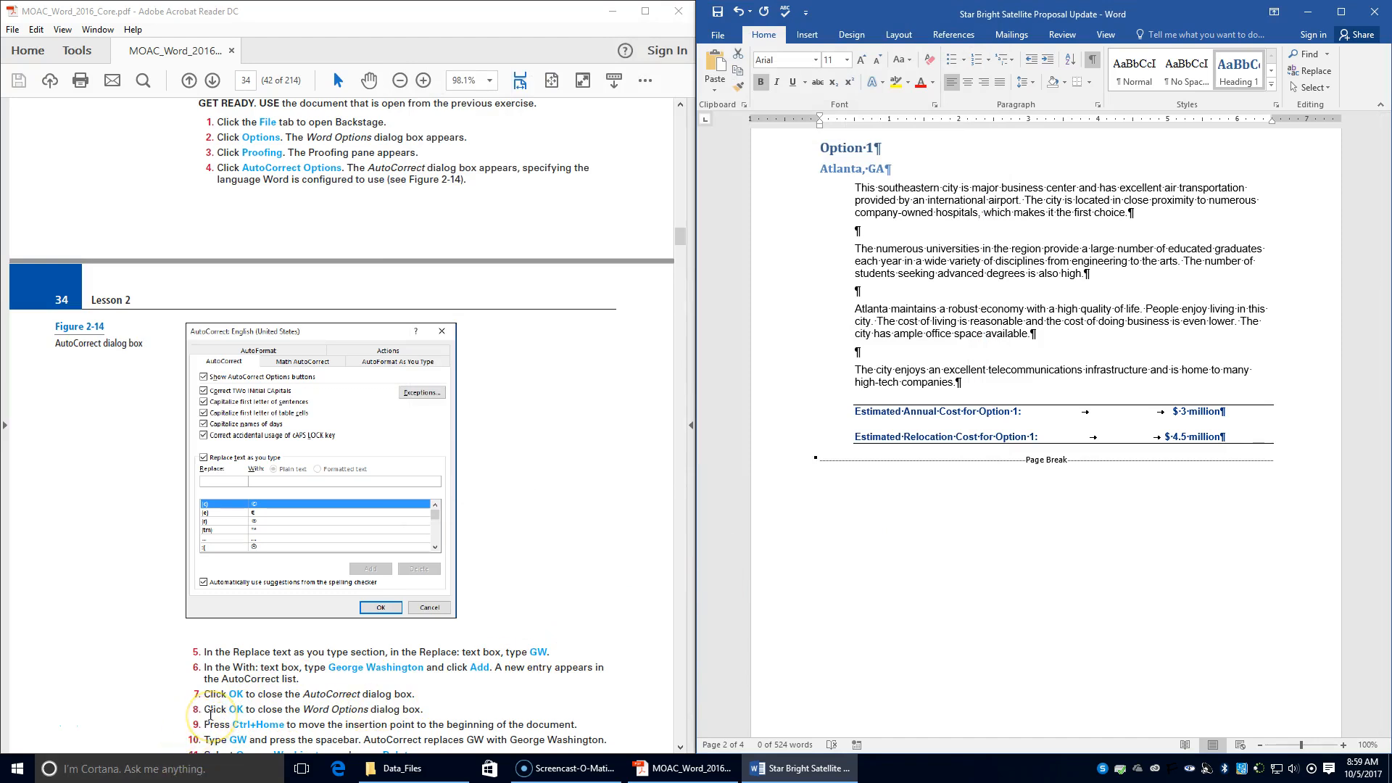
Test the AutoCorrect entry by entering GW at the beginning of the document, and delete the expanded George Washington text.
{"action": "key", "text": "ctrl+Home"}
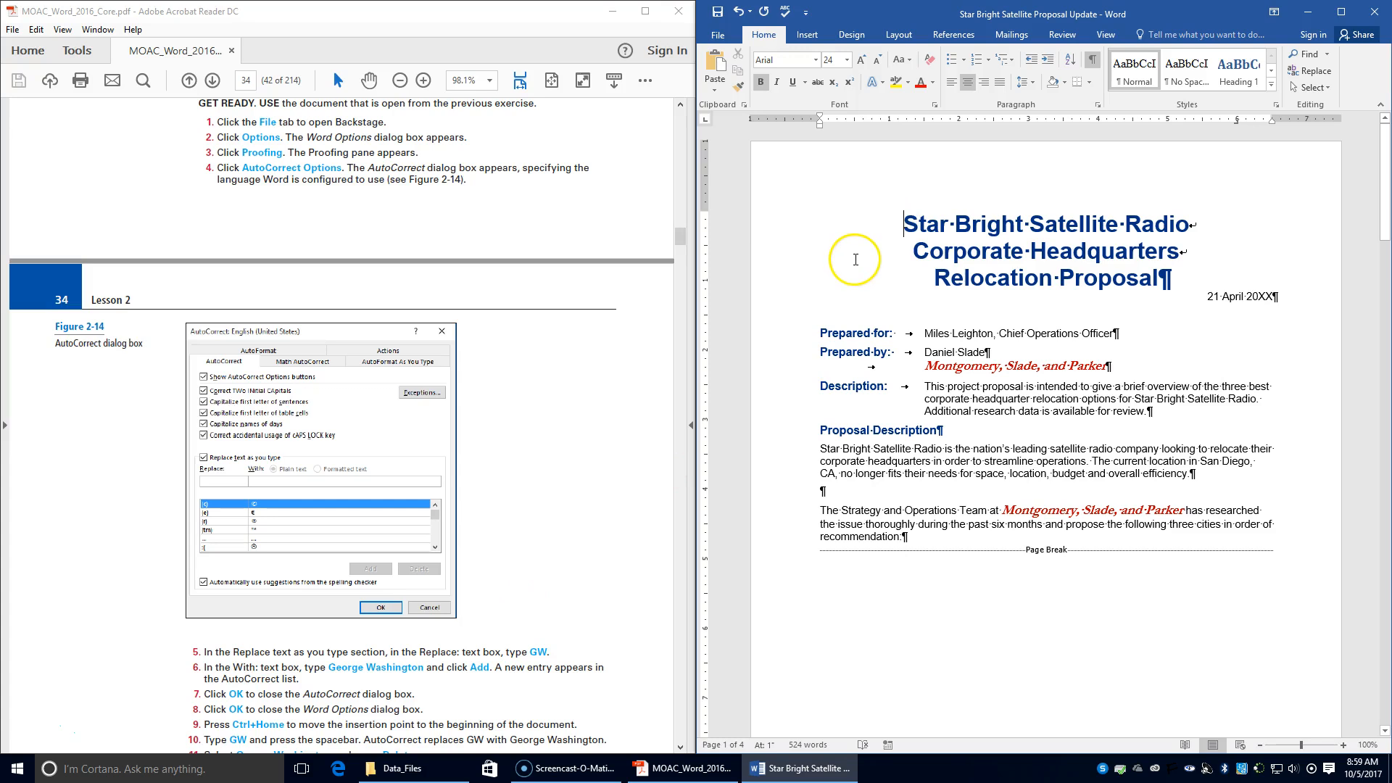
{"action": "type", "text": "GW"}
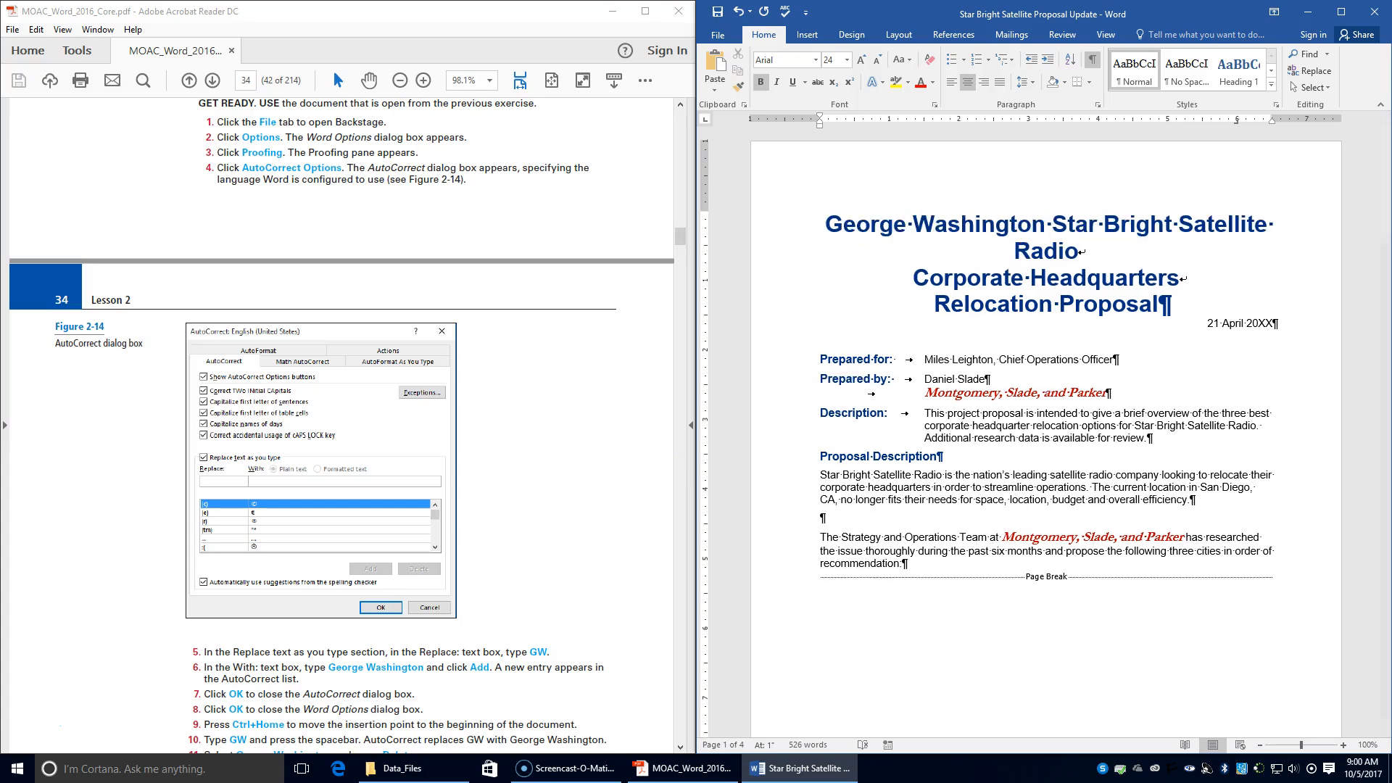
{"action": "scroll", "coordinate": [377, 514], "scroll_direction": "down", "scroll_amount": 1}
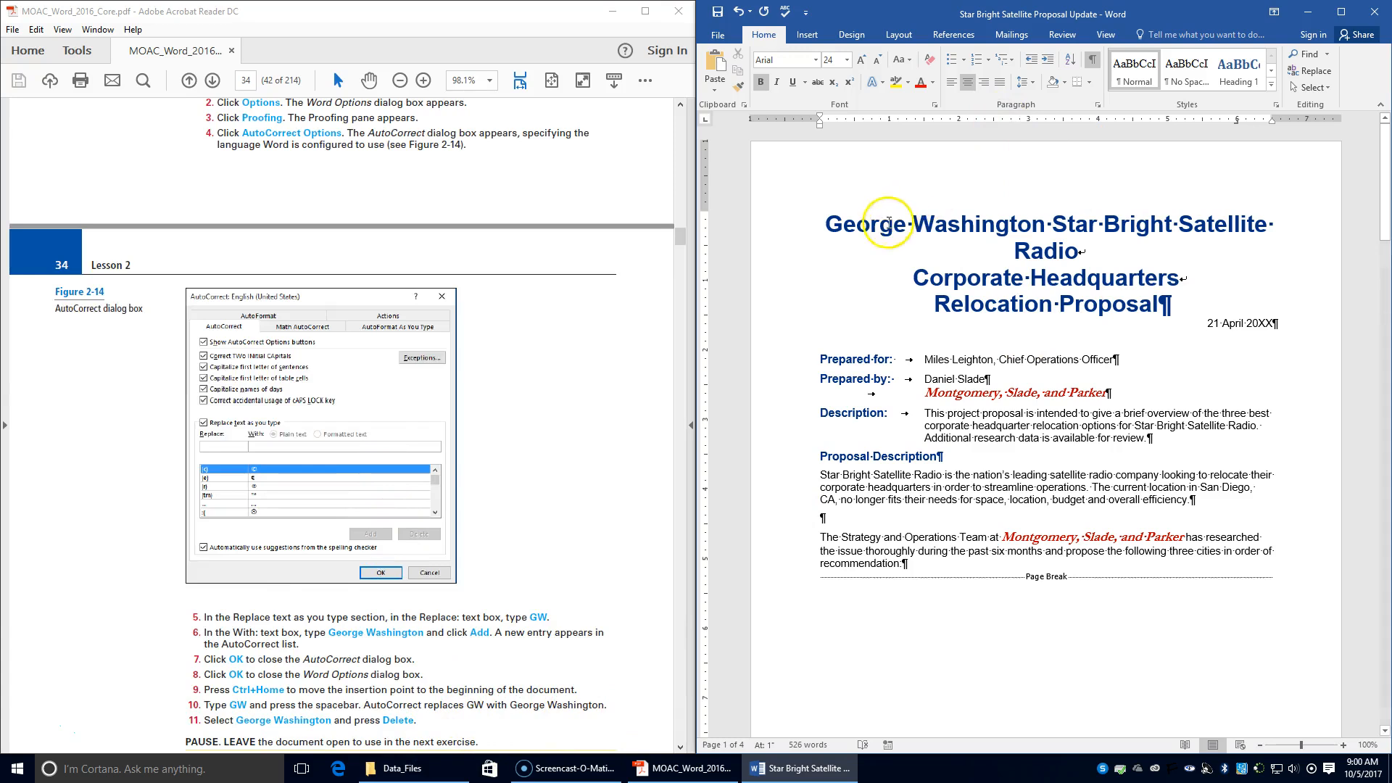
{"action": "left_click_drag", "start_coordinate": [822, 227], "coordinate": [1044, 226]}
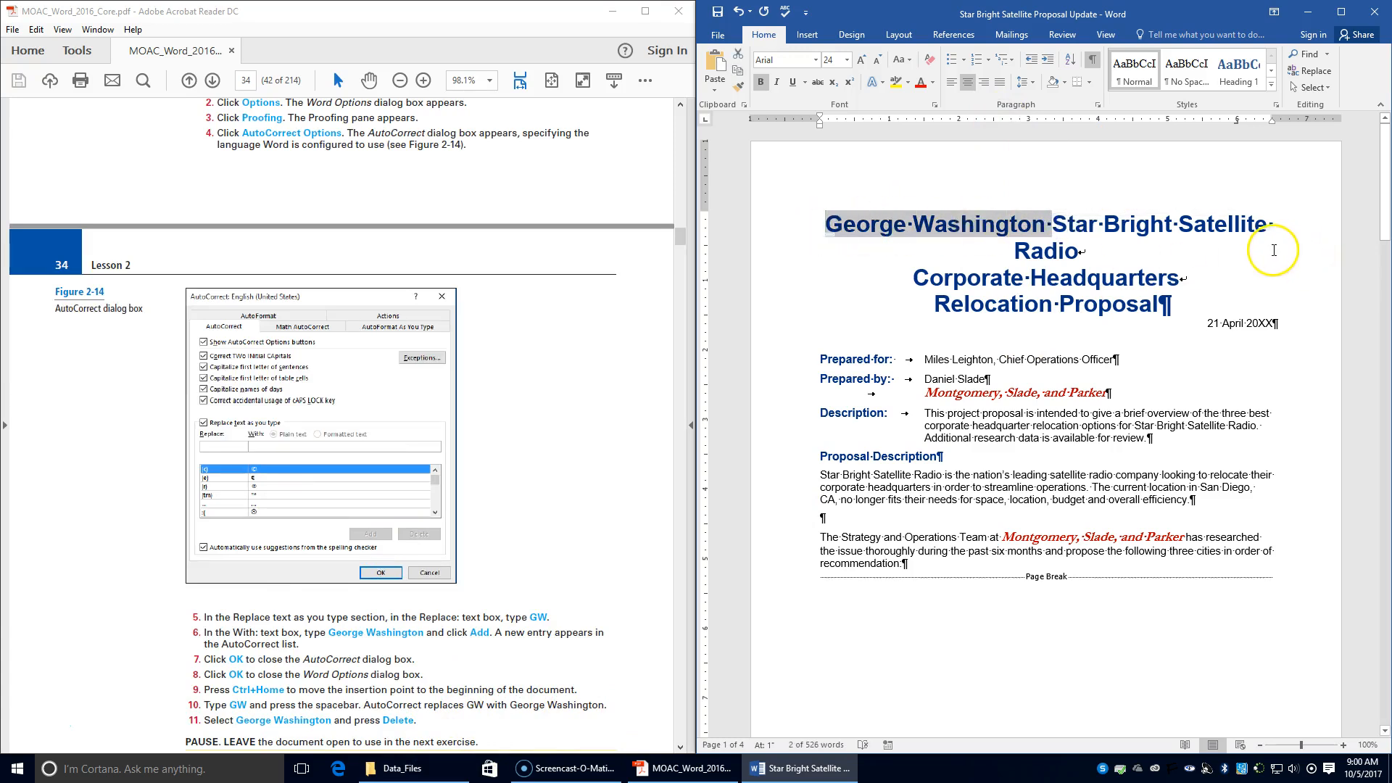
{"action": "key", "text": "Delete"}
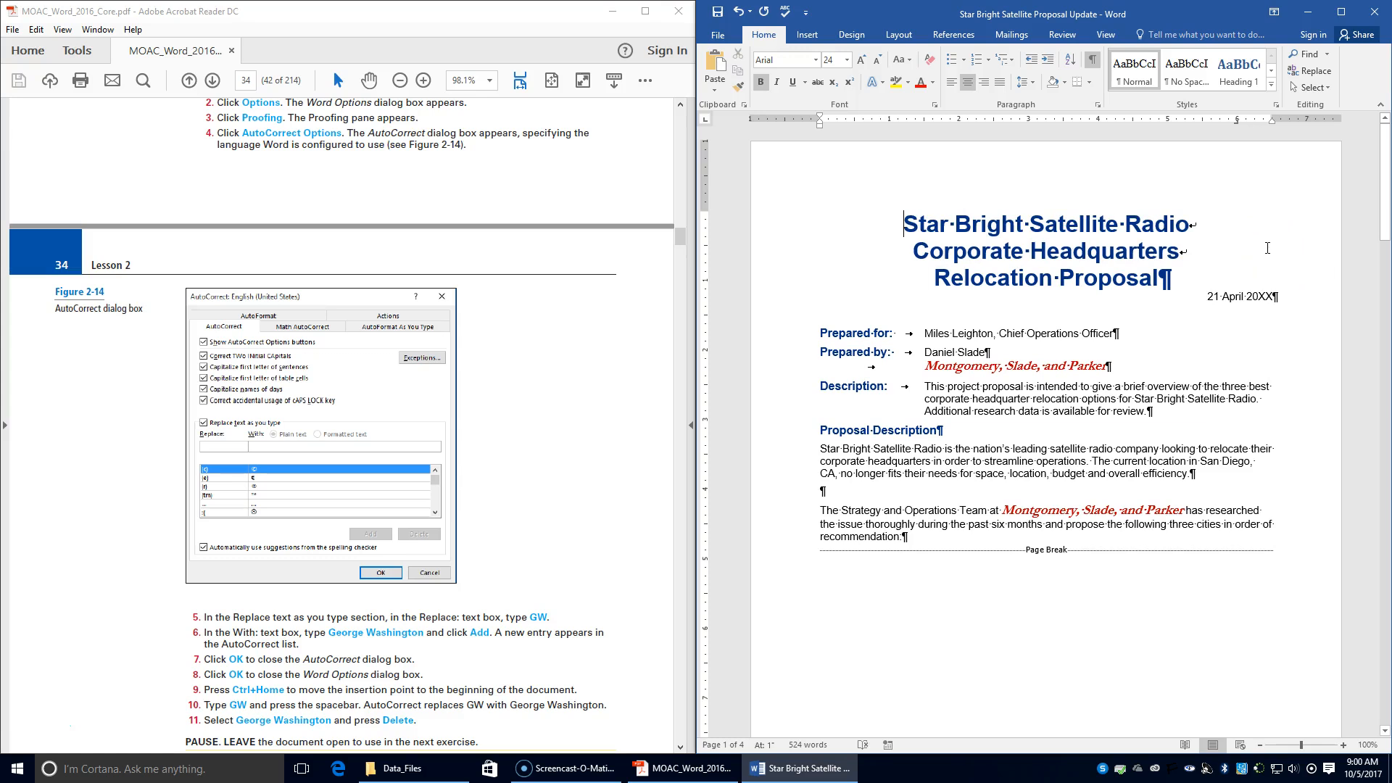
Use the Go To command to move the insertion point to page 4 of the document.
{"action": "scroll", "coordinate": [535, 302], "scroll_direction": "down", "scroll_amount": 2}
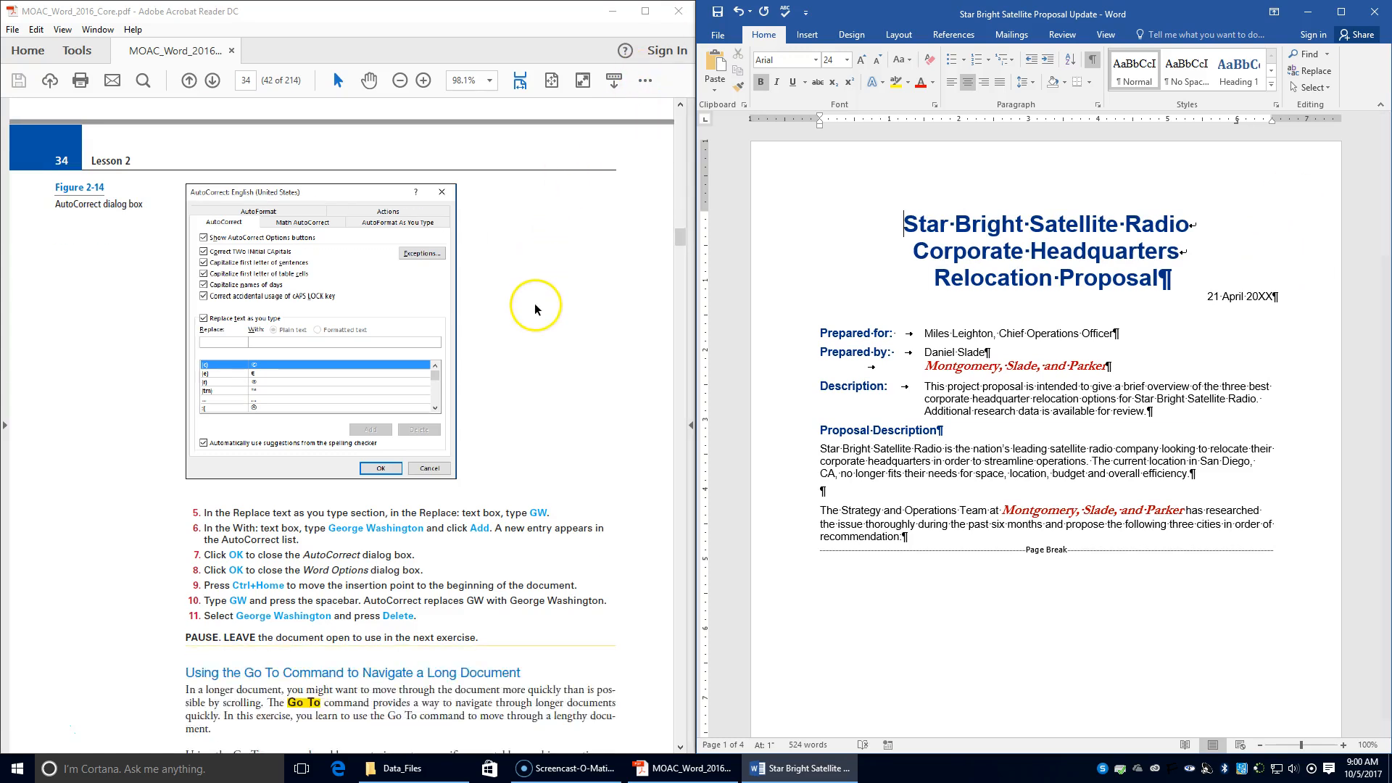
{"action": "scroll", "coordinate": [535, 304], "scroll_direction": "down", "scroll_amount": 4}
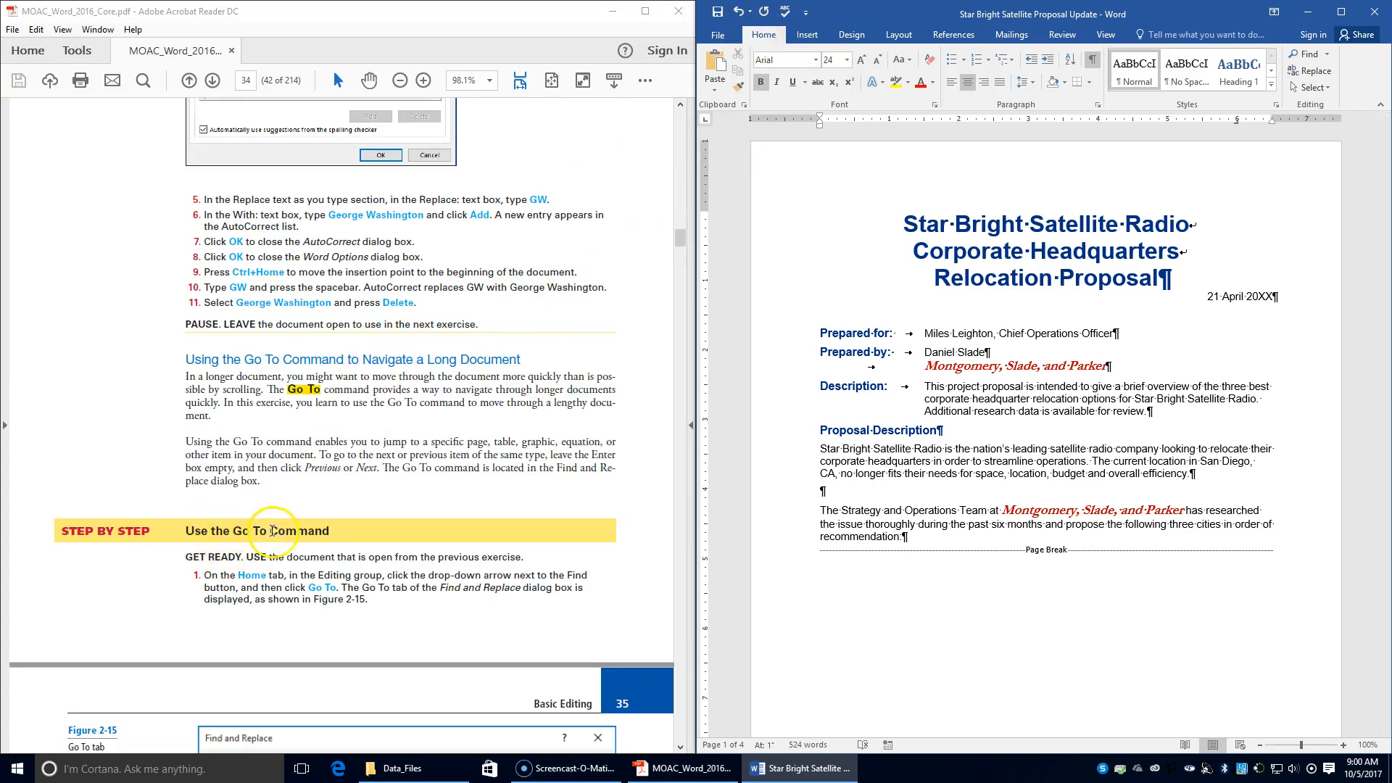
{"action": "left_click", "coordinate": [759, 37]}
{"action": "left_click", "coordinate": [1309, 106]}
{"action": "left_click", "coordinate": [1316, 88]}
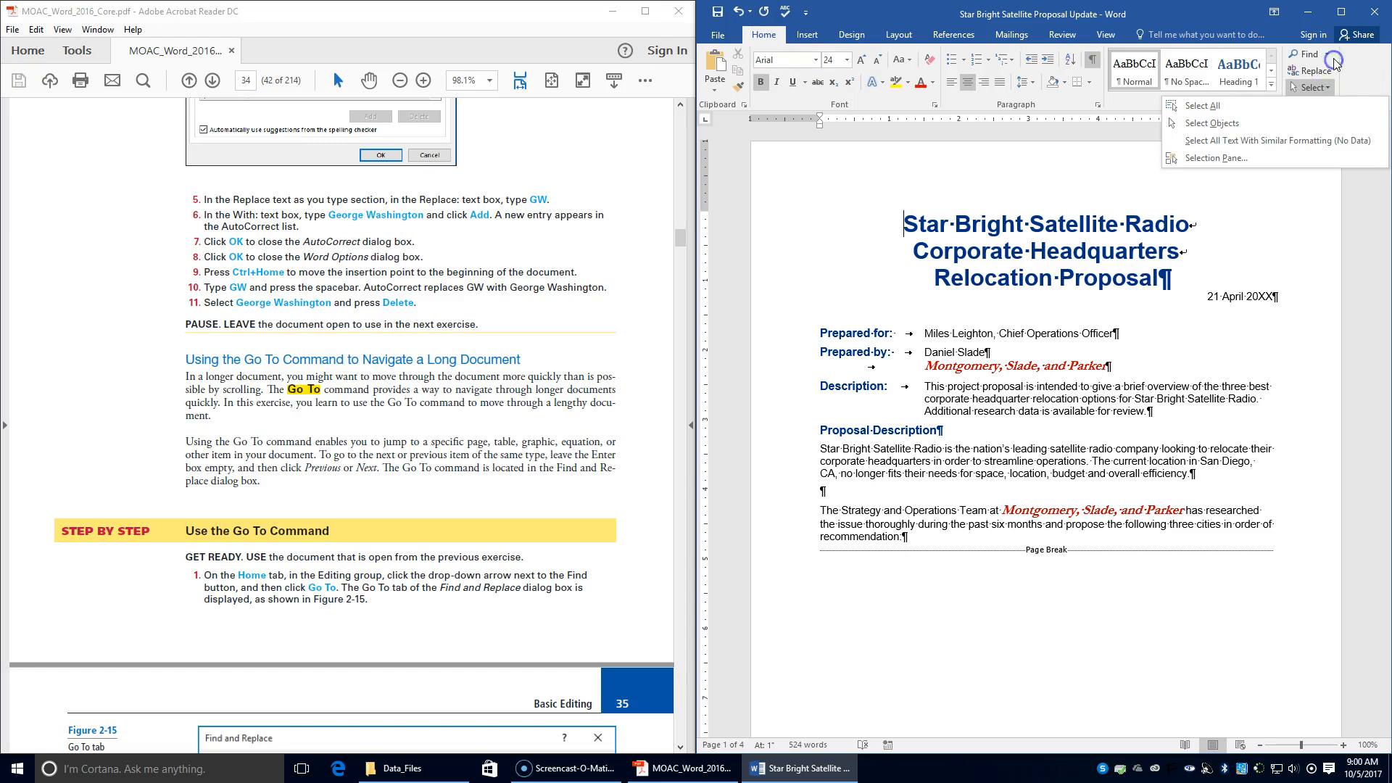
{"action": "left_click", "coordinate": [1326, 55]}
{"action": "left_click", "coordinate": [1321, 108]}
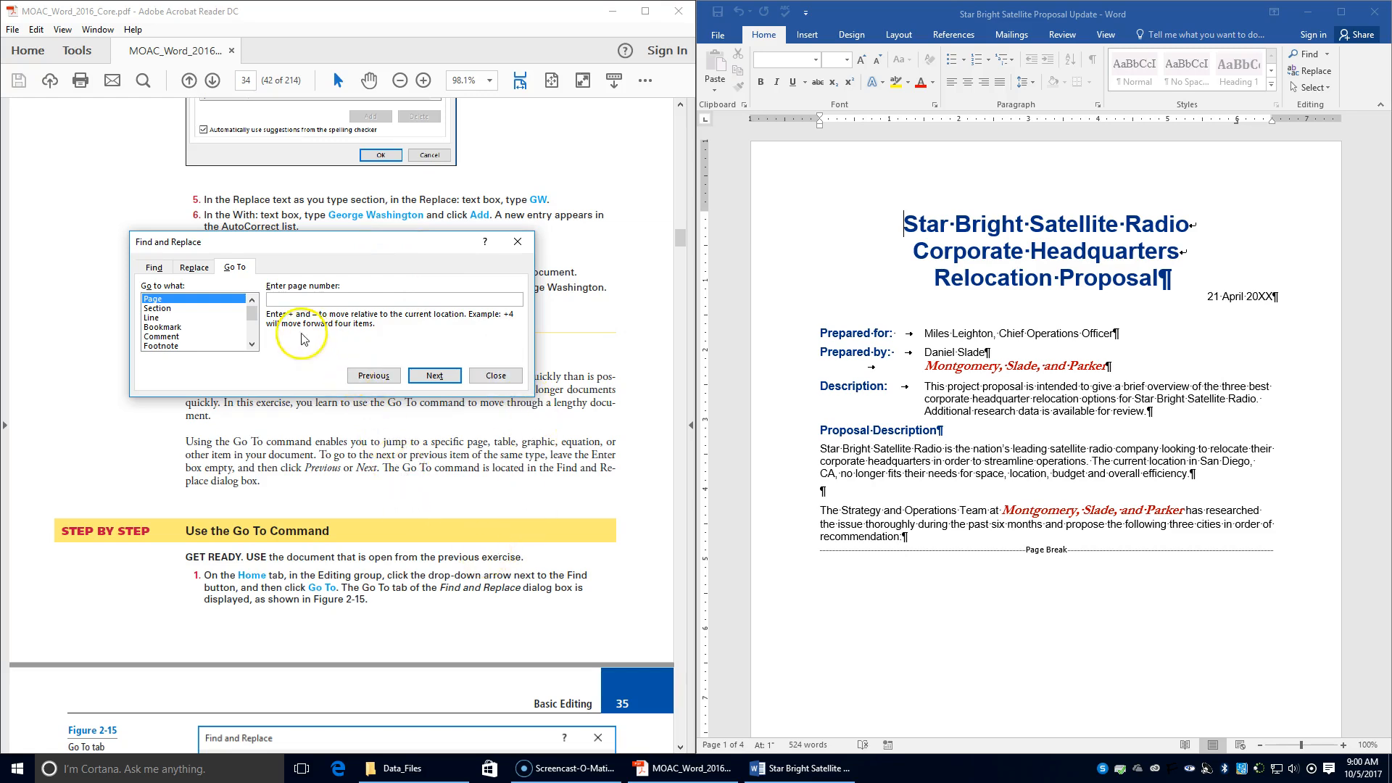
{"action": "scroll", "coordinate": [310, 616], "scroll_direction": "down", "scroll_amount": 7}
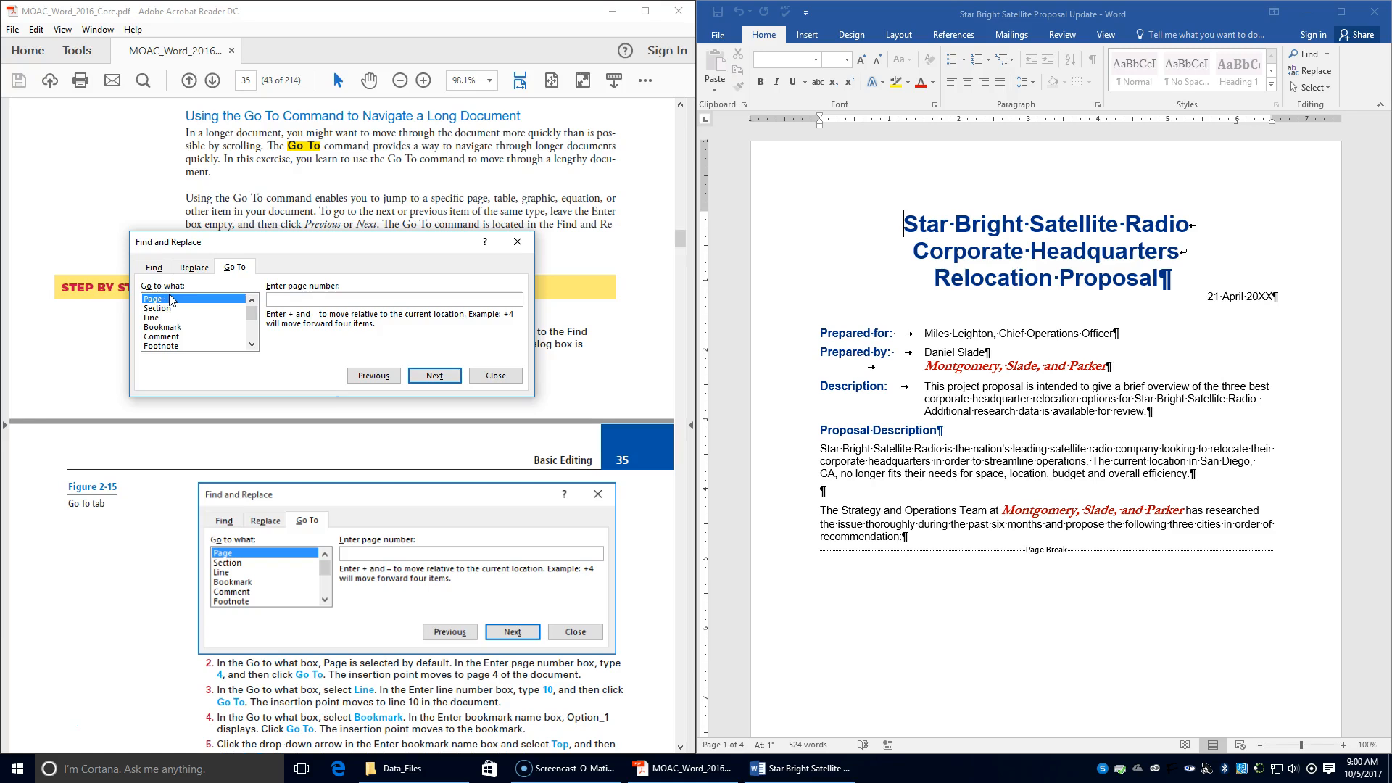
{"action": "left_click", "coordinate": [282, 298]}
{"action": "type", "text": "4"}
{"action": "left_click", "coordinate": [441, 377]}
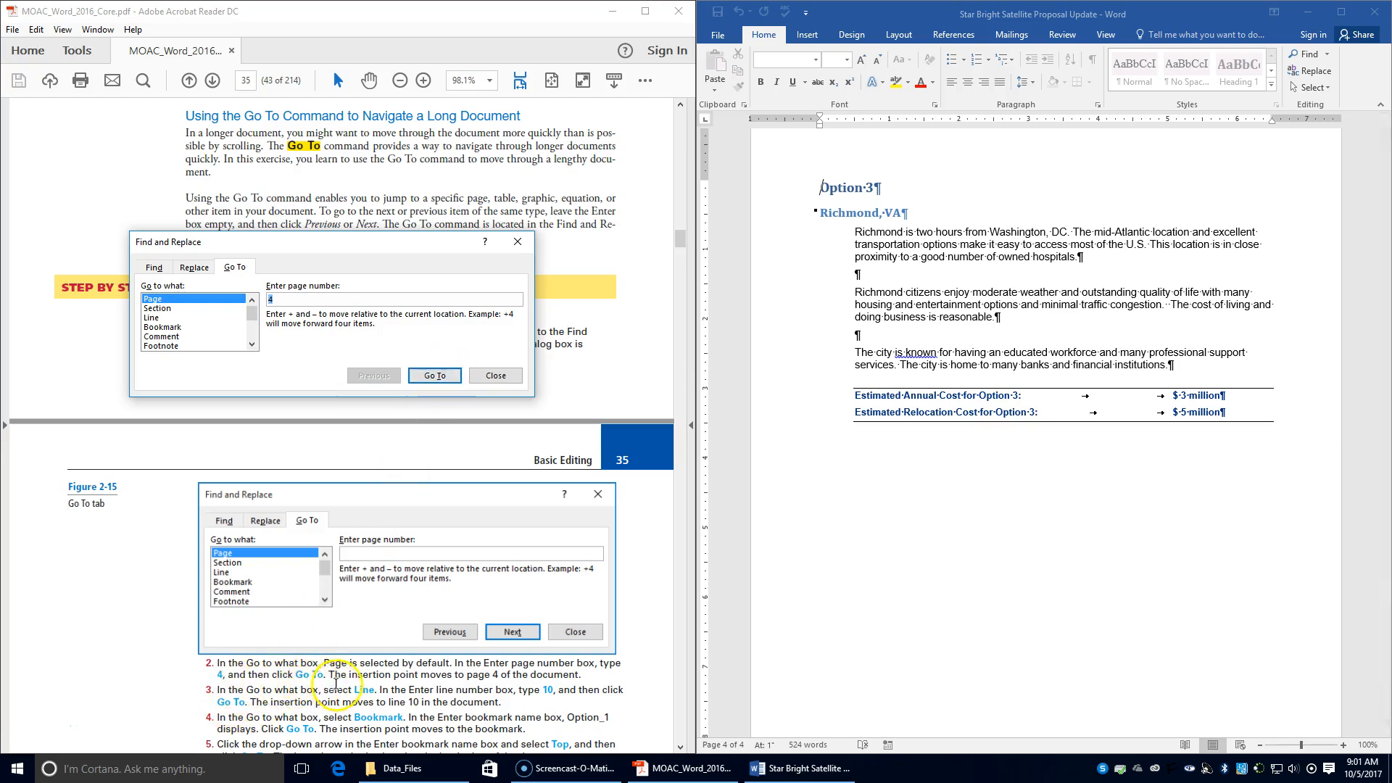
Use the Go To command to move the insertion point to line 10 of the document.
{"action": "left_click", "coordinate": [154, 318]}
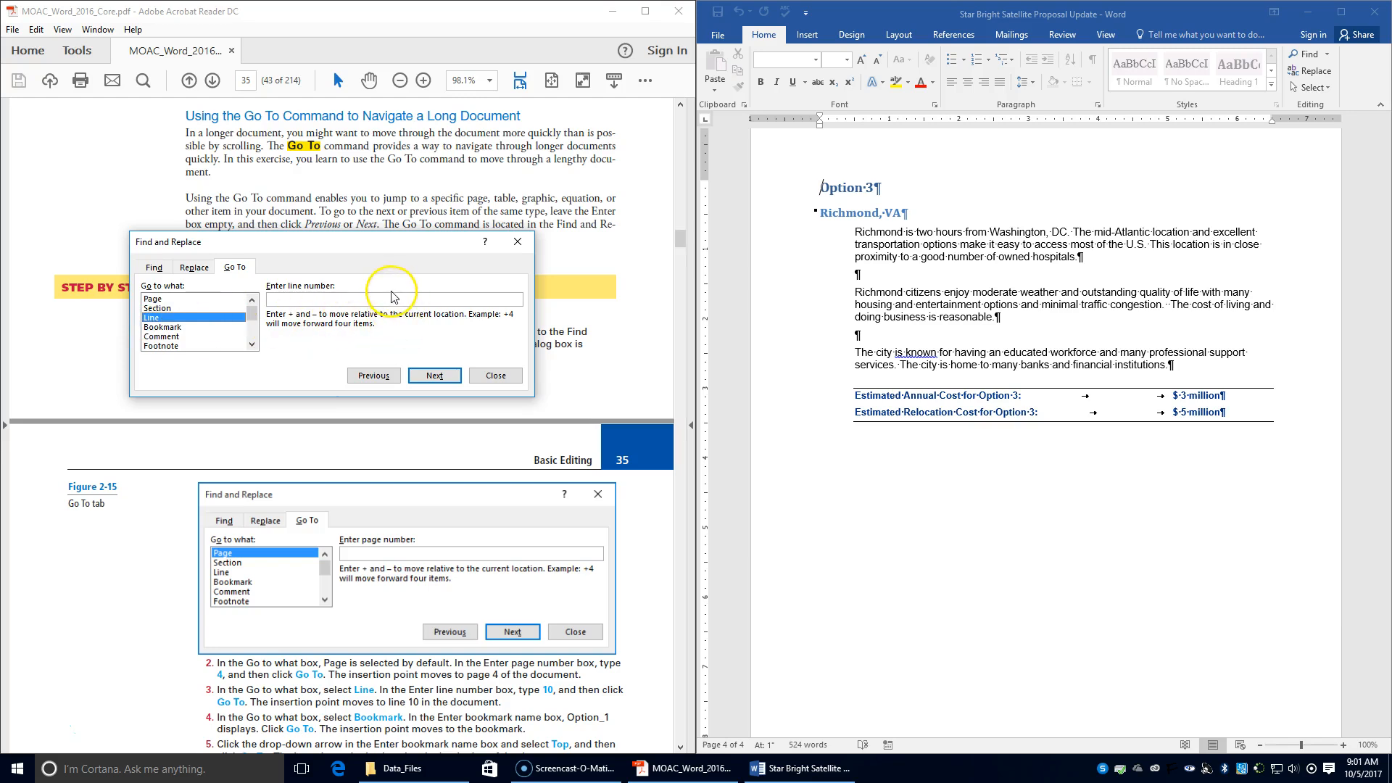
{"action": "left_click", "coordinate": [357, 305]}
{"action": "type", "text": "10"}
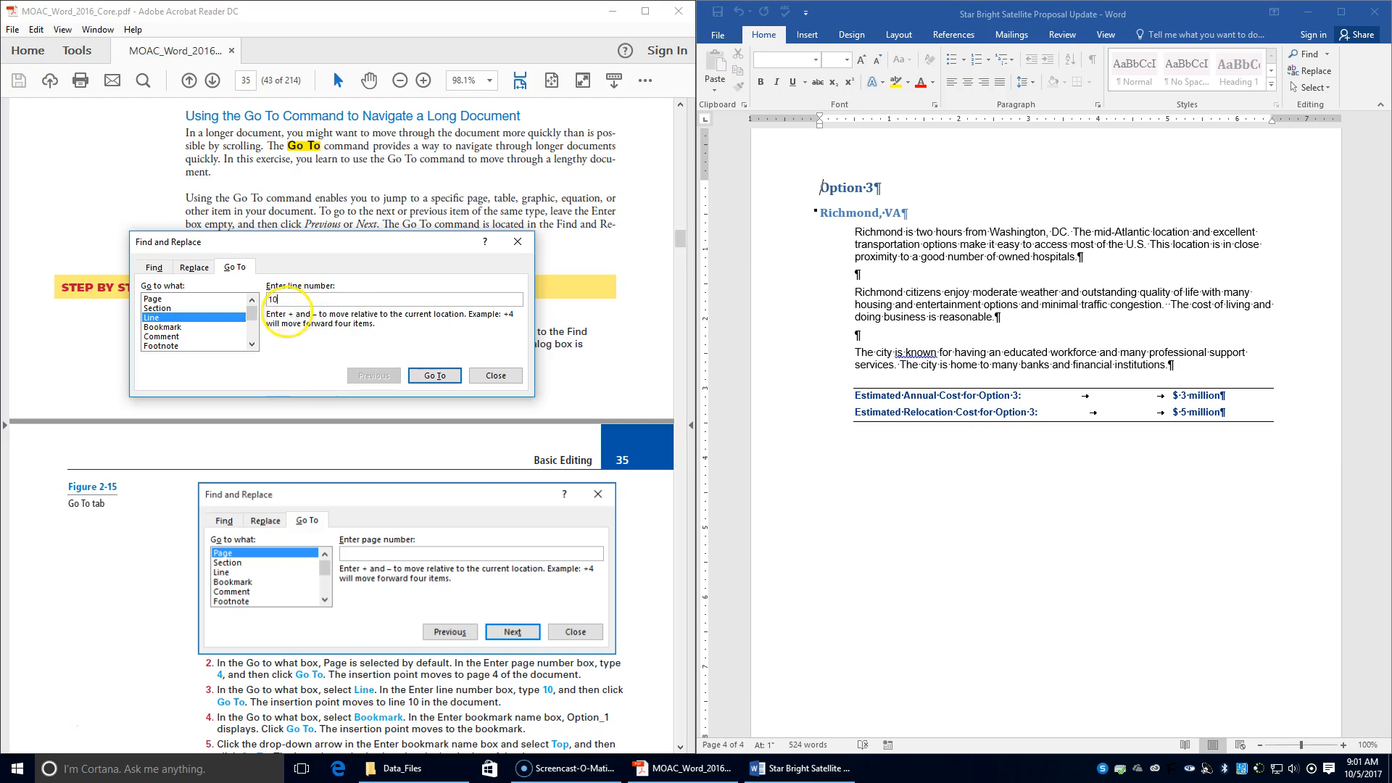
{"action": "left_click", "coordinate": [435, 376]}
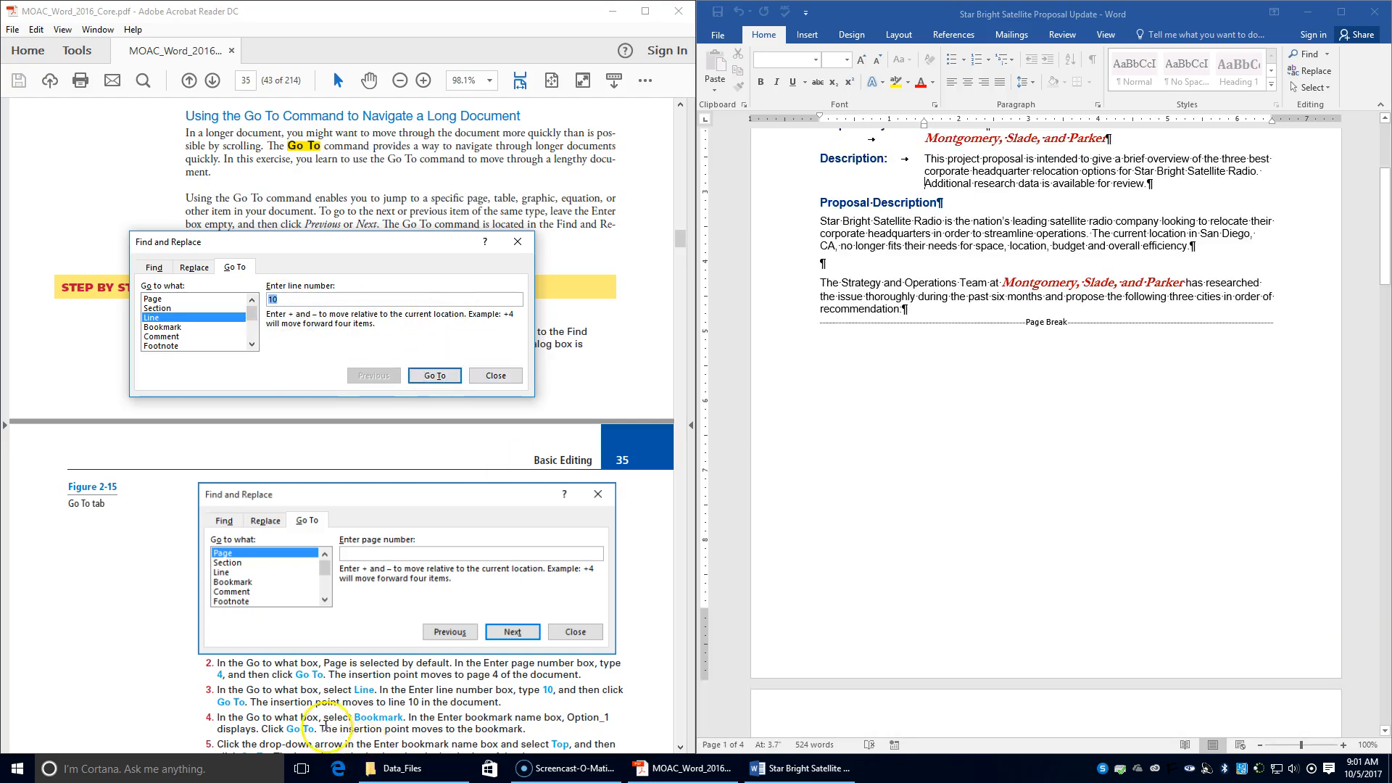
Use the Go To command to jump to the Option_1 bookmark.
{"action": "scroll", "coordinate": [459, 709], "scroll_direction": "down", "scroll_amount": 1}
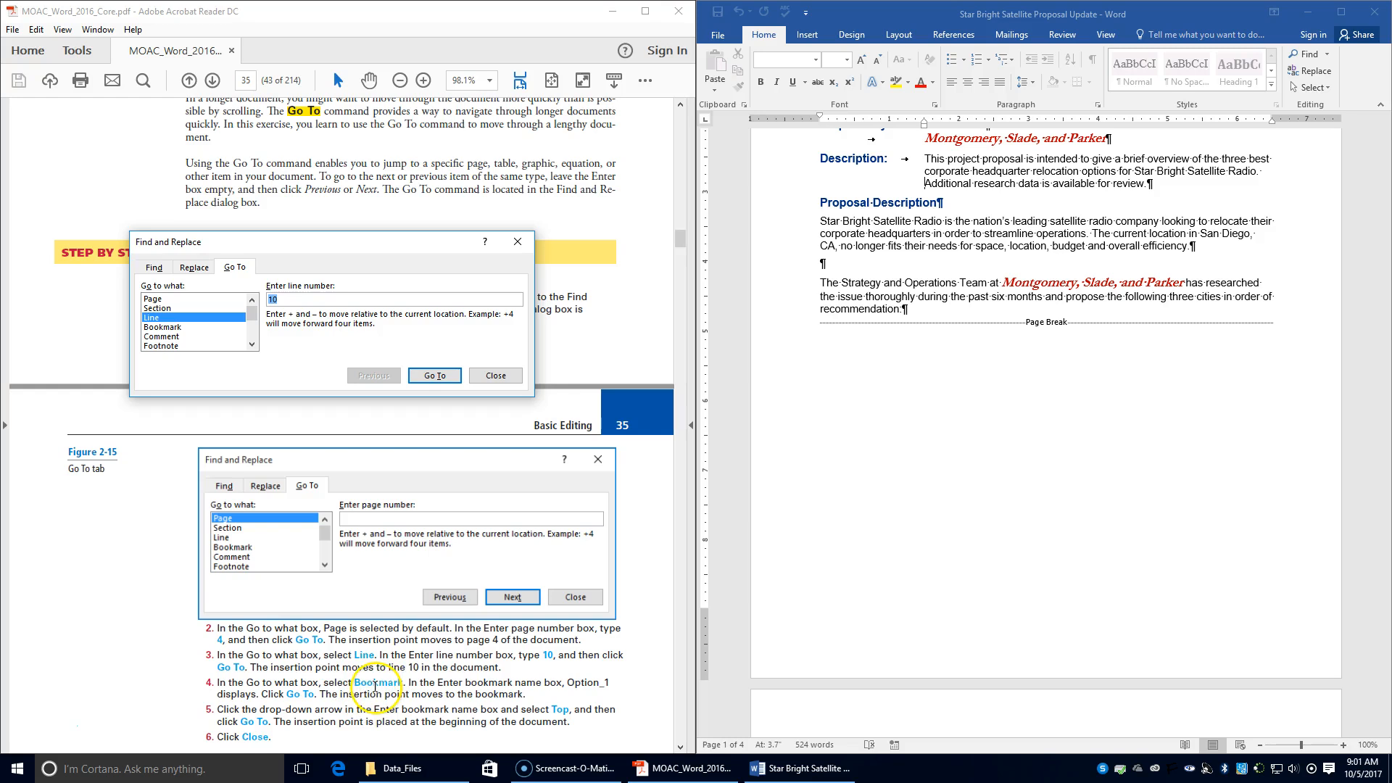
{"action": "left_click", "coordinate": [167, 328]}
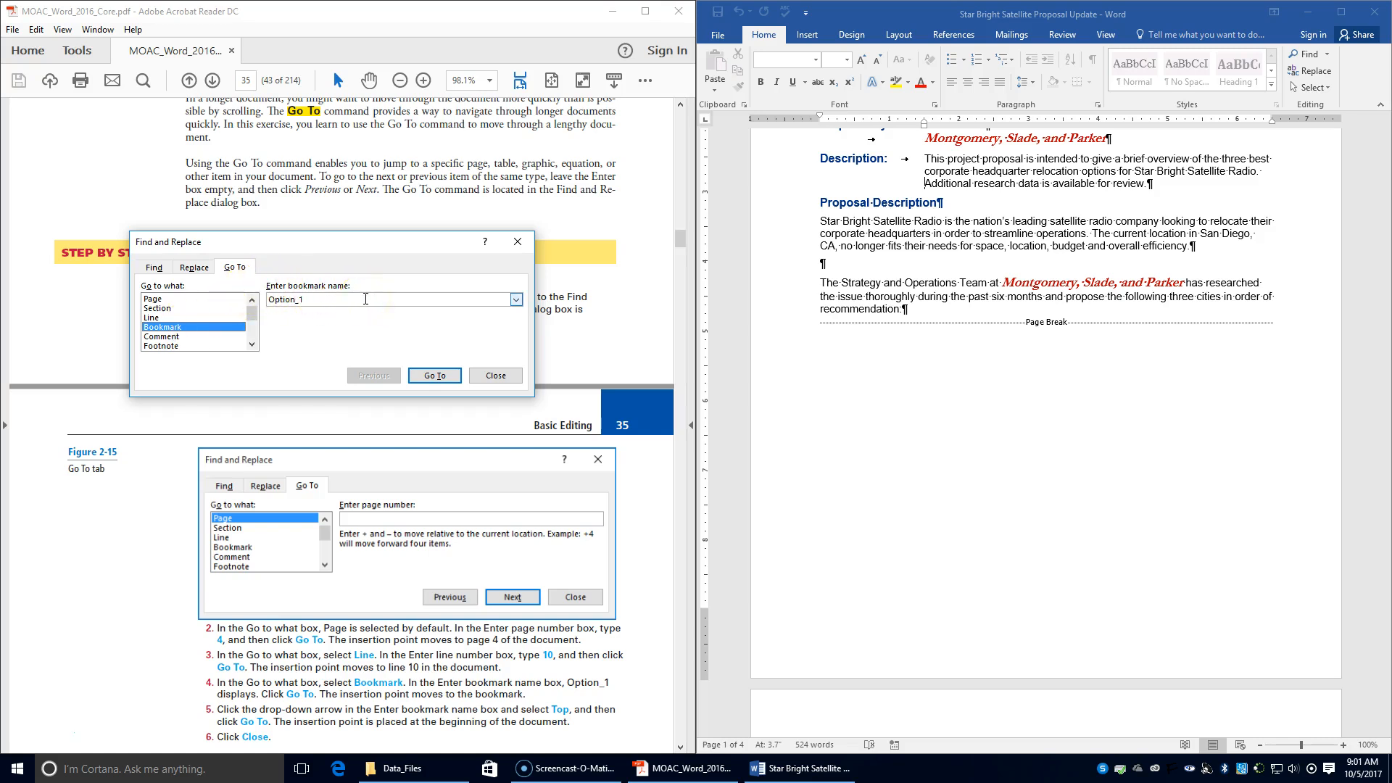
{"action": "left_click", "coordinate": [439, 379]}
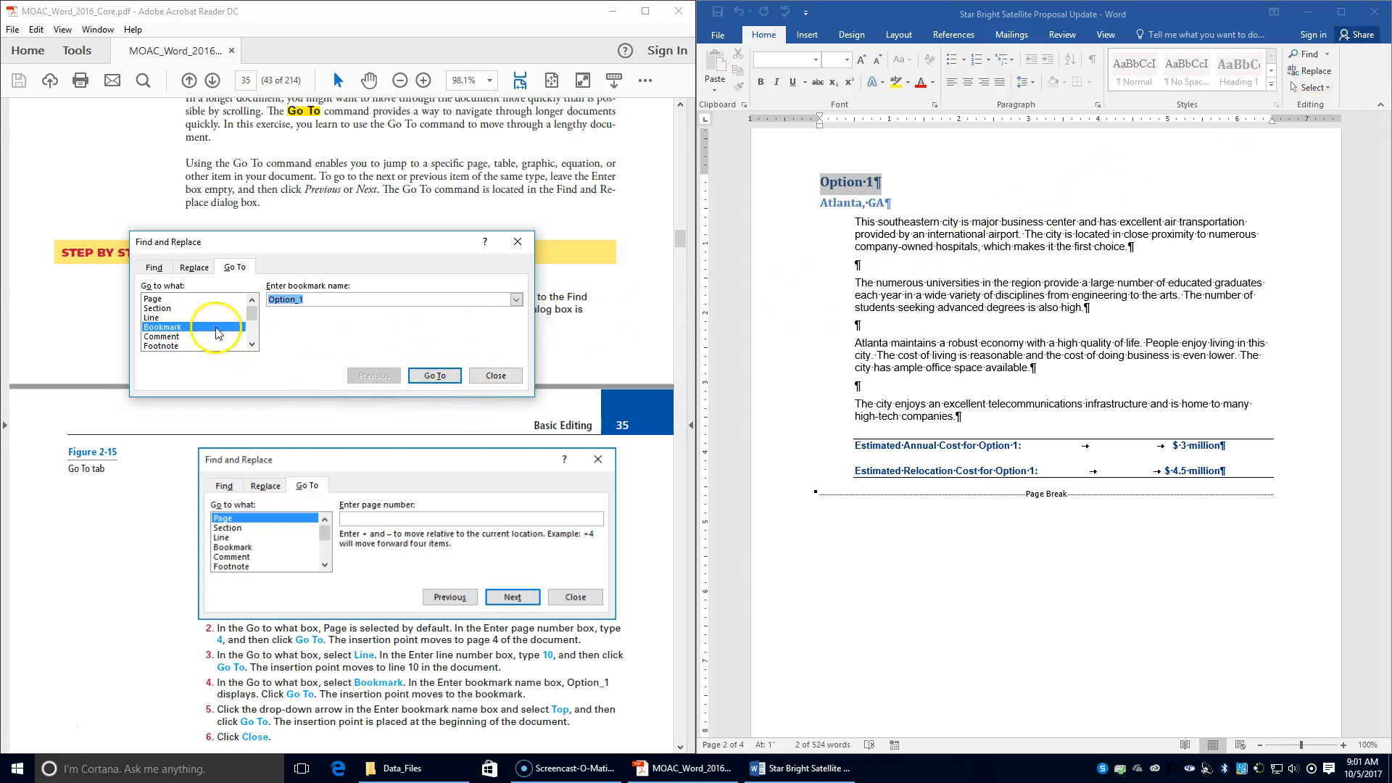
Try to go to a bookmark named Top, and dismiss the resulting message.
{"action": "left_click", "coordinate": [516, 300]}
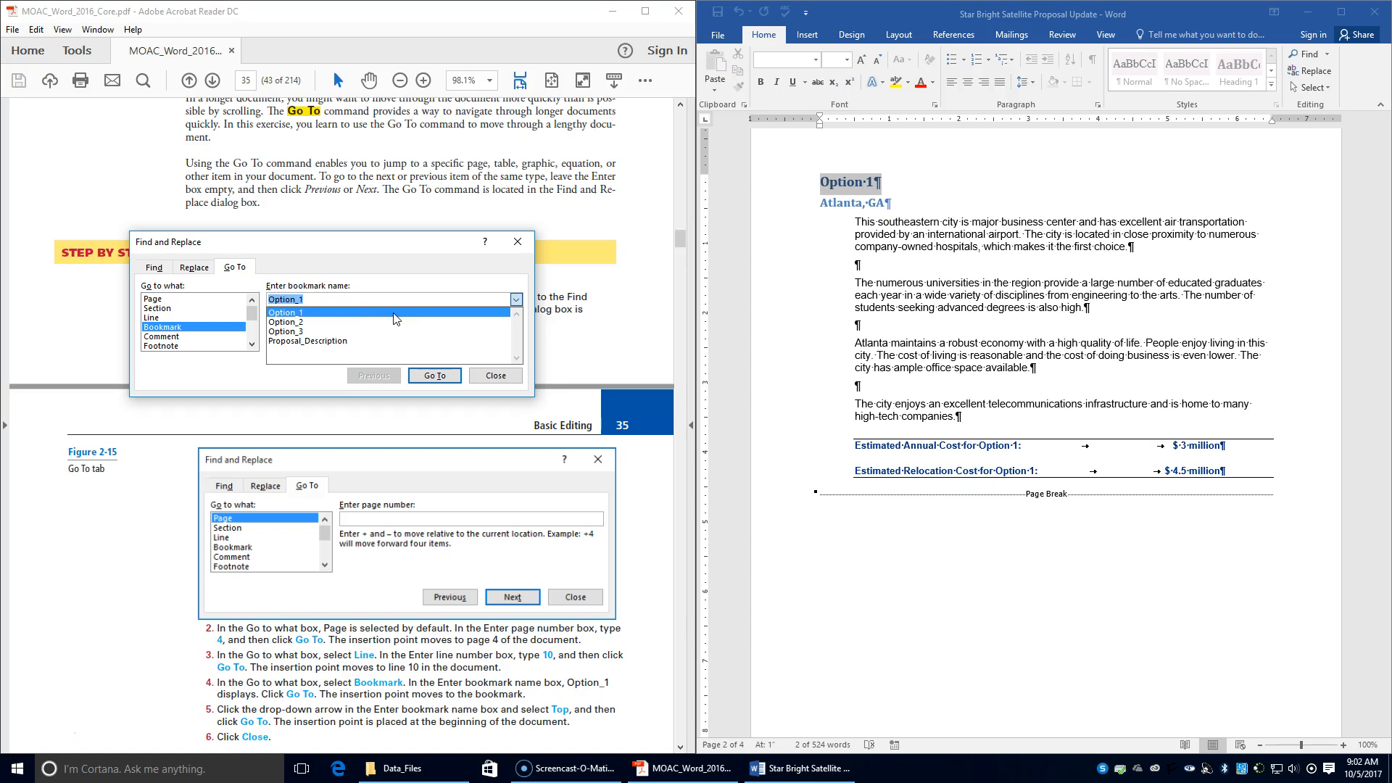
{"action": "left_click", "coordinate": [322, 297]}
{"action": "left_click_drag", "start_coordinate": [304, 296], "coordinate": [167, 303]}
{"action": "type", "text": "To"}
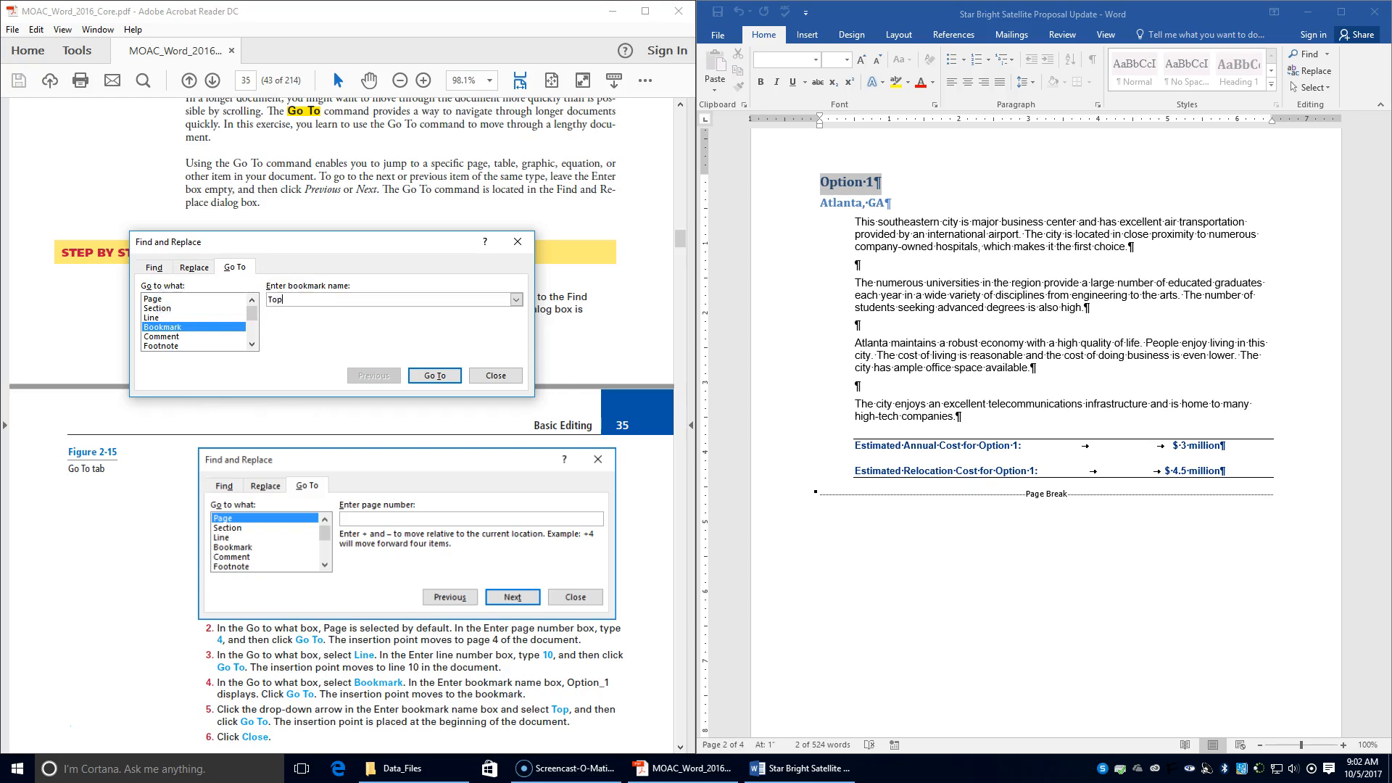
{"action": "type", "text": "p"}
{"action": "left_click", "coordinate": [435, 375]}
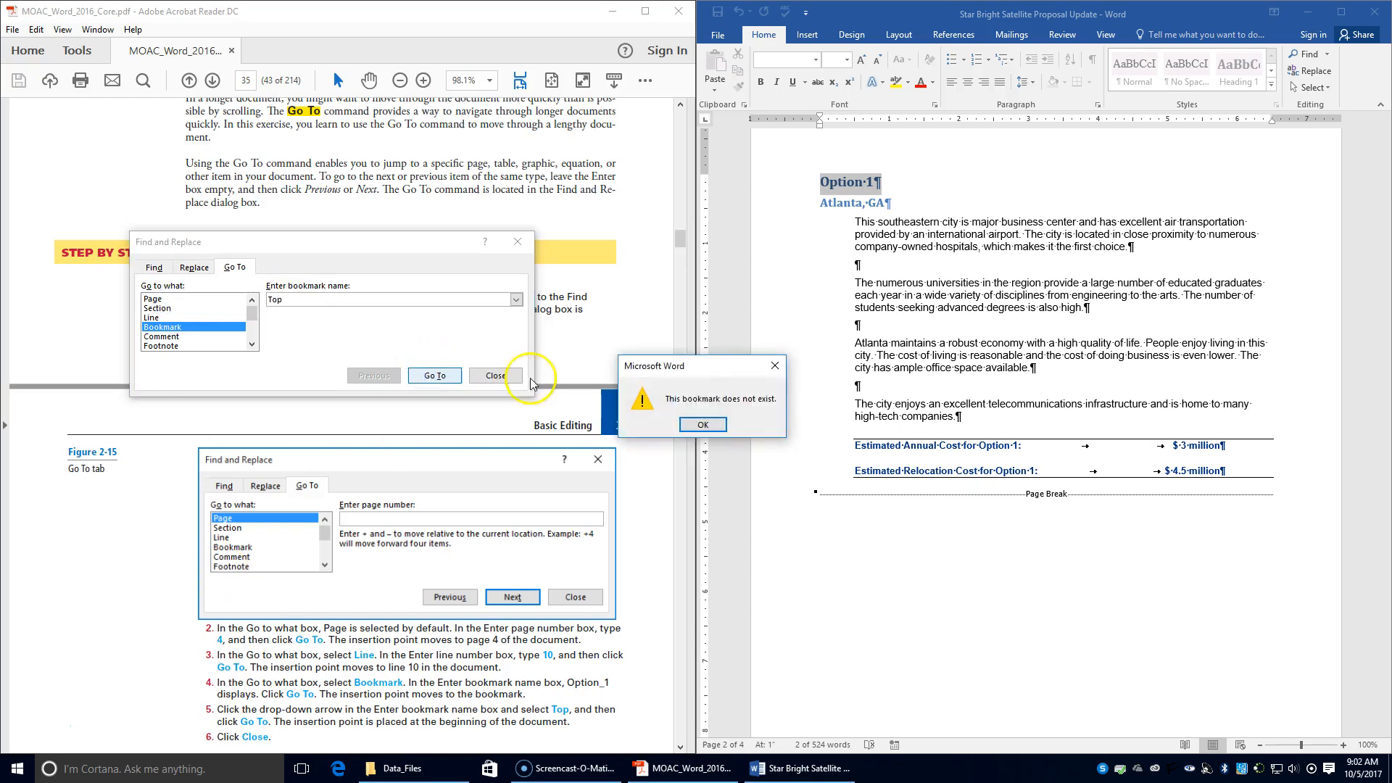
{"action": "left_click", "coordinate": [703, 425]}
Go to section 1 to reach the beginning of the document, and close the Find and Replace dialog.
{"action": "scroll", "coordinate": [678, 194], "scroll_direction": "down", "scroll_amount": 3}
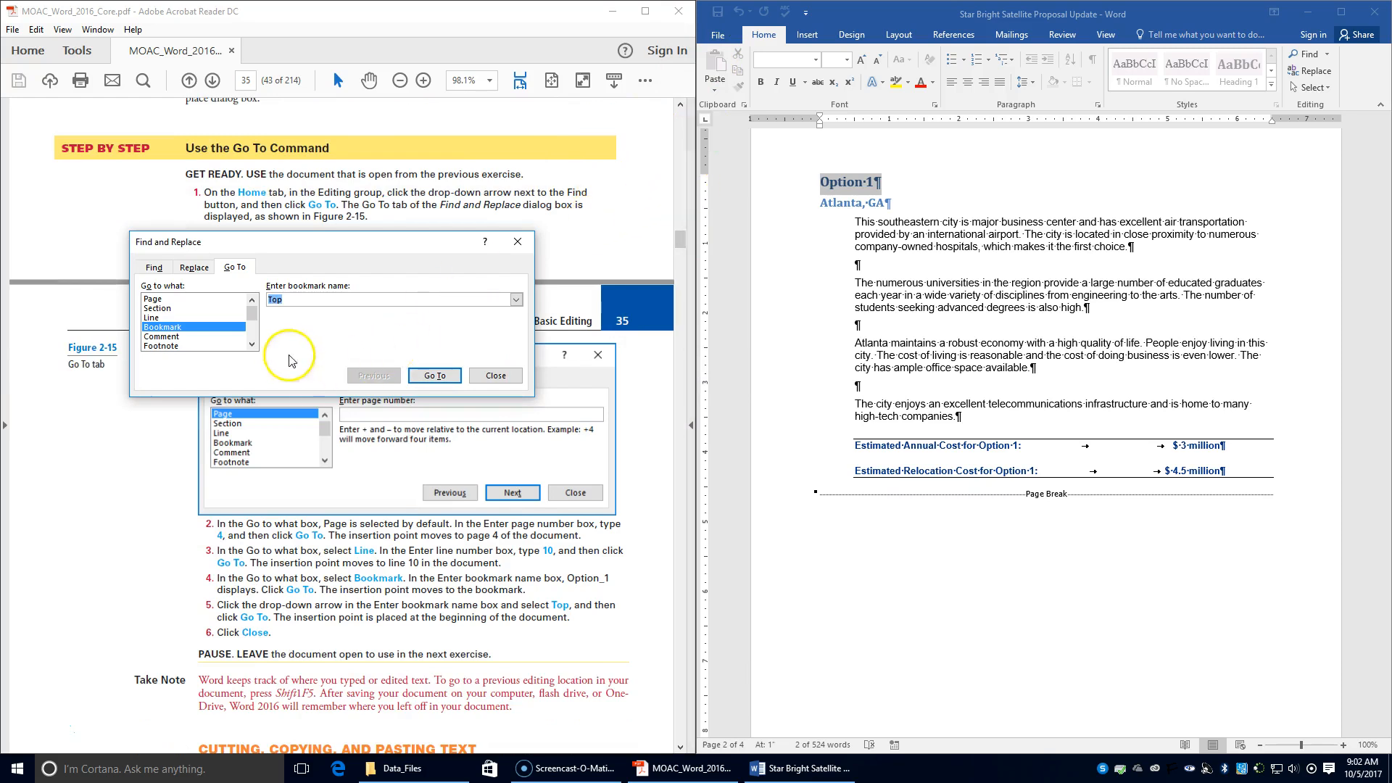
{"action": "left_click", "coordinate": [184, 309]}
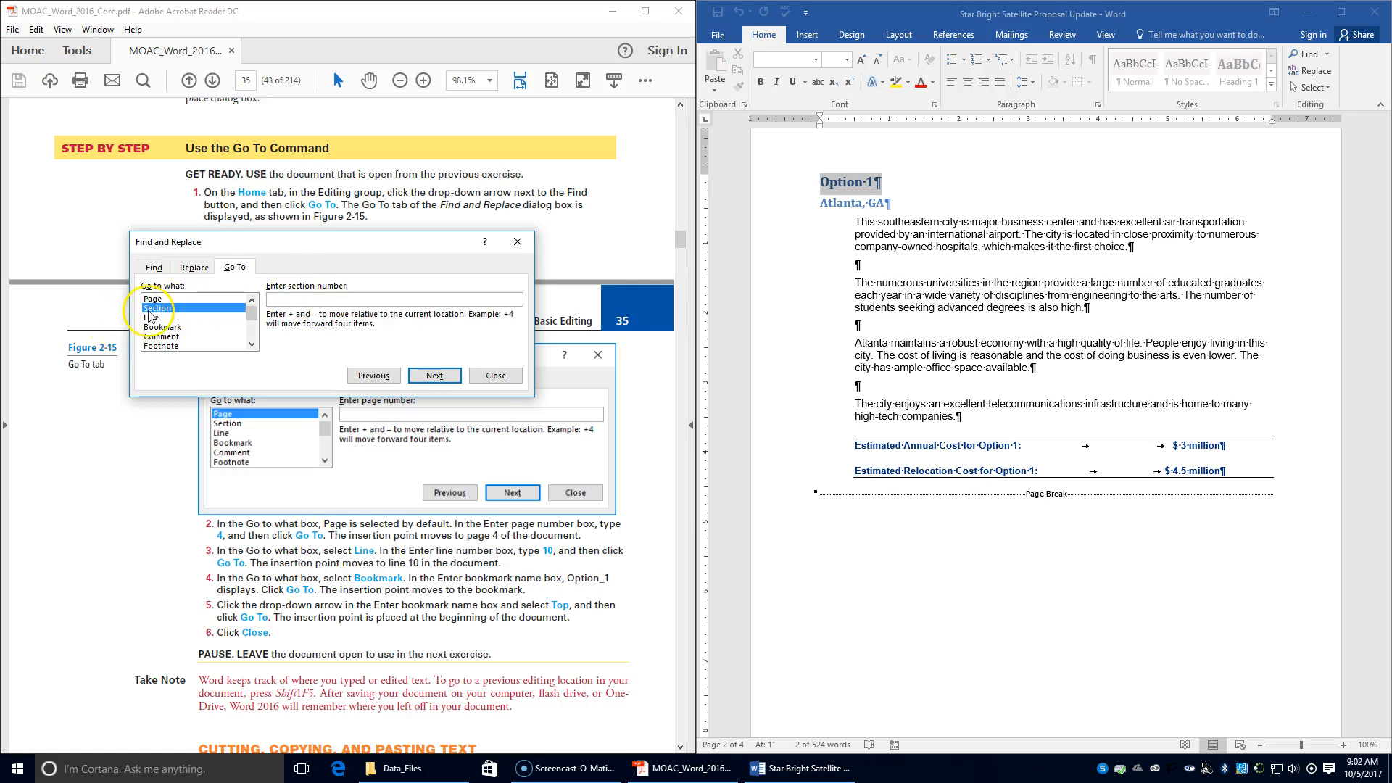
{"action": "type", "text": "1"}
{"action": "left_click", "coordinate": [435, 375]}
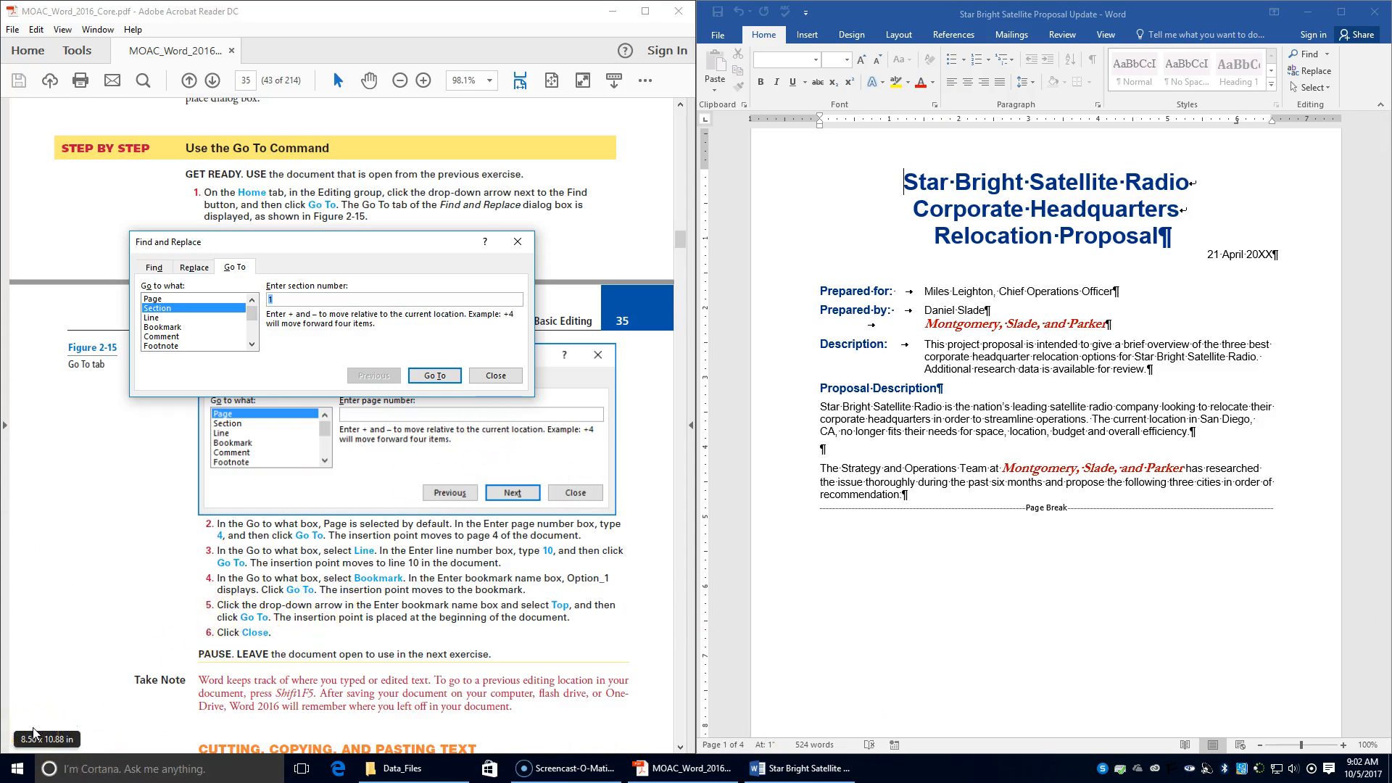
{"action": "left_click", "coordinate": [499, 376]}
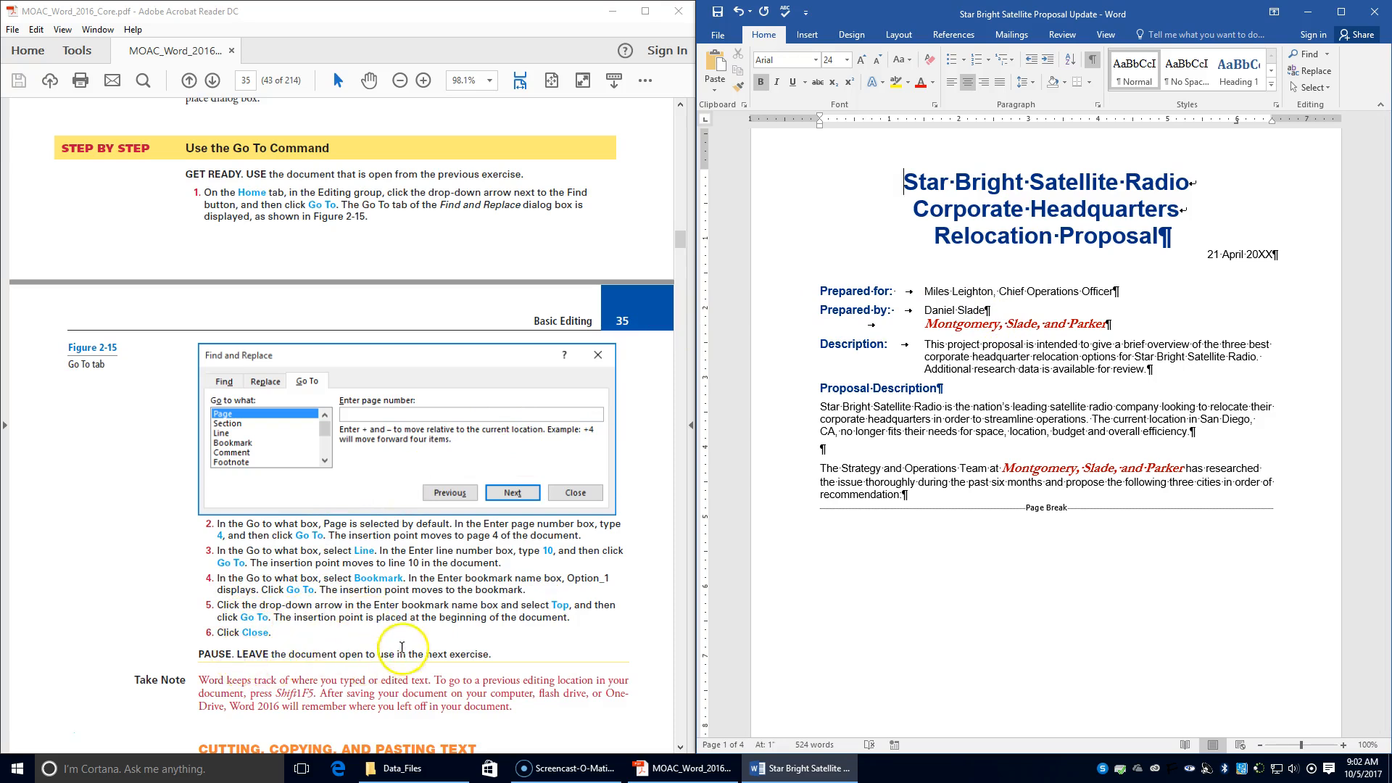
Following the textbook's Clipboard exercise, cut the paragraph beginning "The Strategy and Operations Team" under the Proposal Description heading.
{"action": "scroll", "coordinate": [511, 585], "scroll_direction": "down", "scroll_amount": 3}
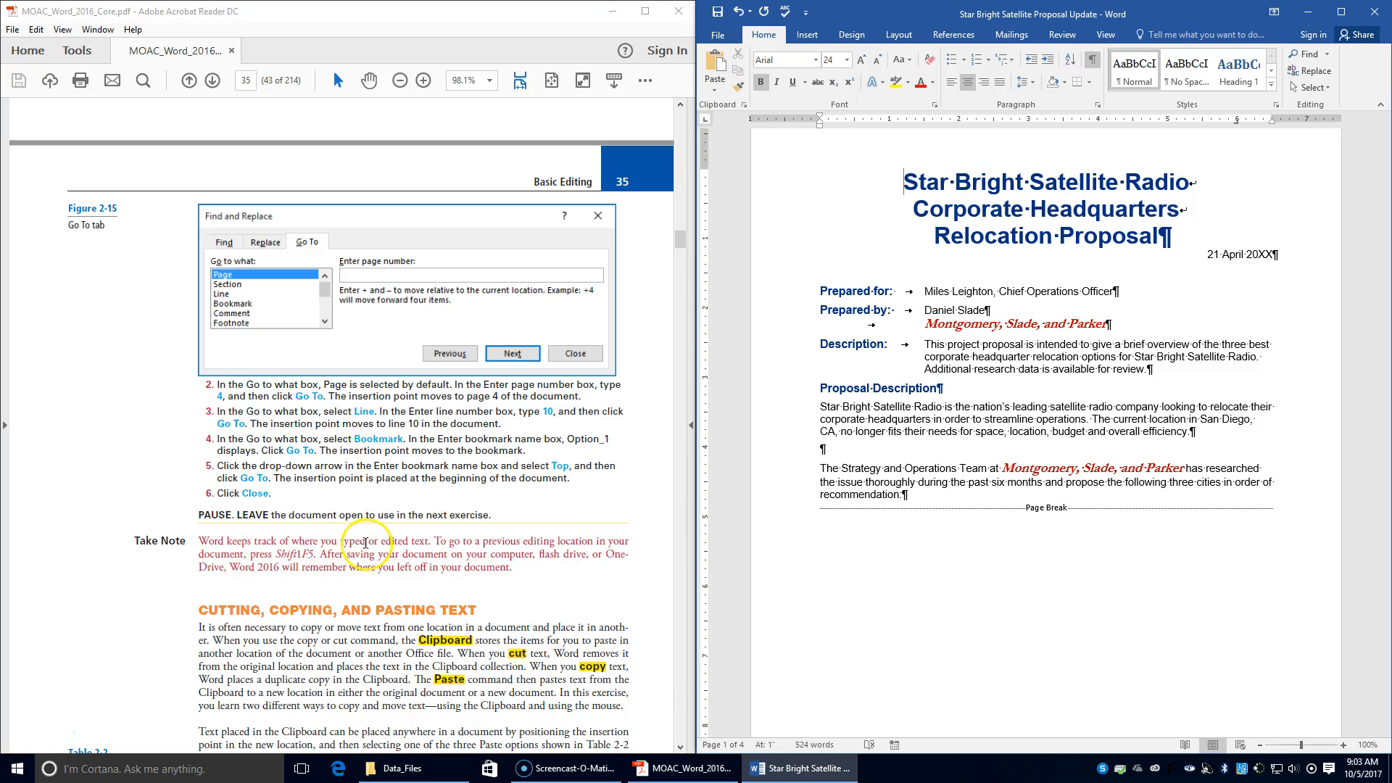
{"action": "scroll", "coordinate": [370, 542], "scroll_direction": "down", "scroll_amount": 7}
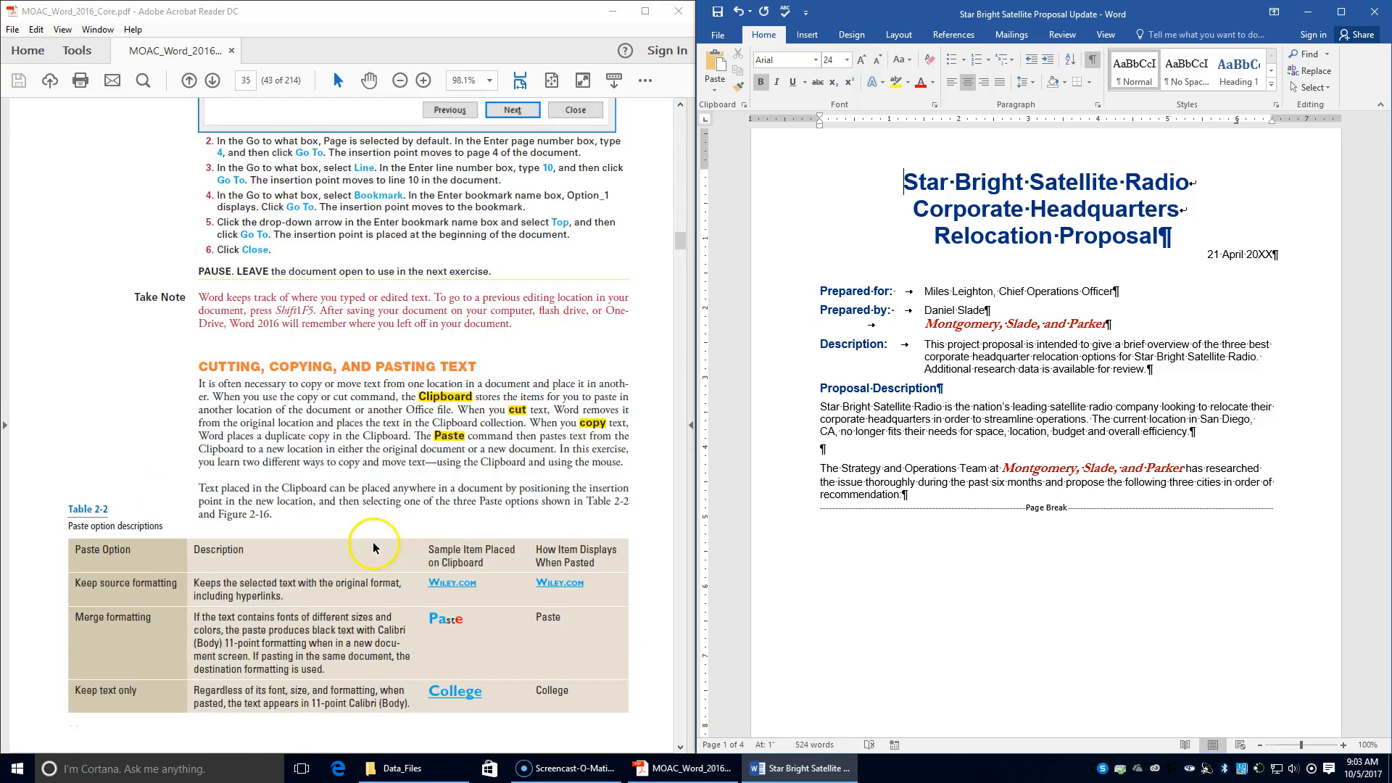
{"action": "scroll", "coordinate": [374, 542], "scroll_direction": "down", "scroll_amount": 6}
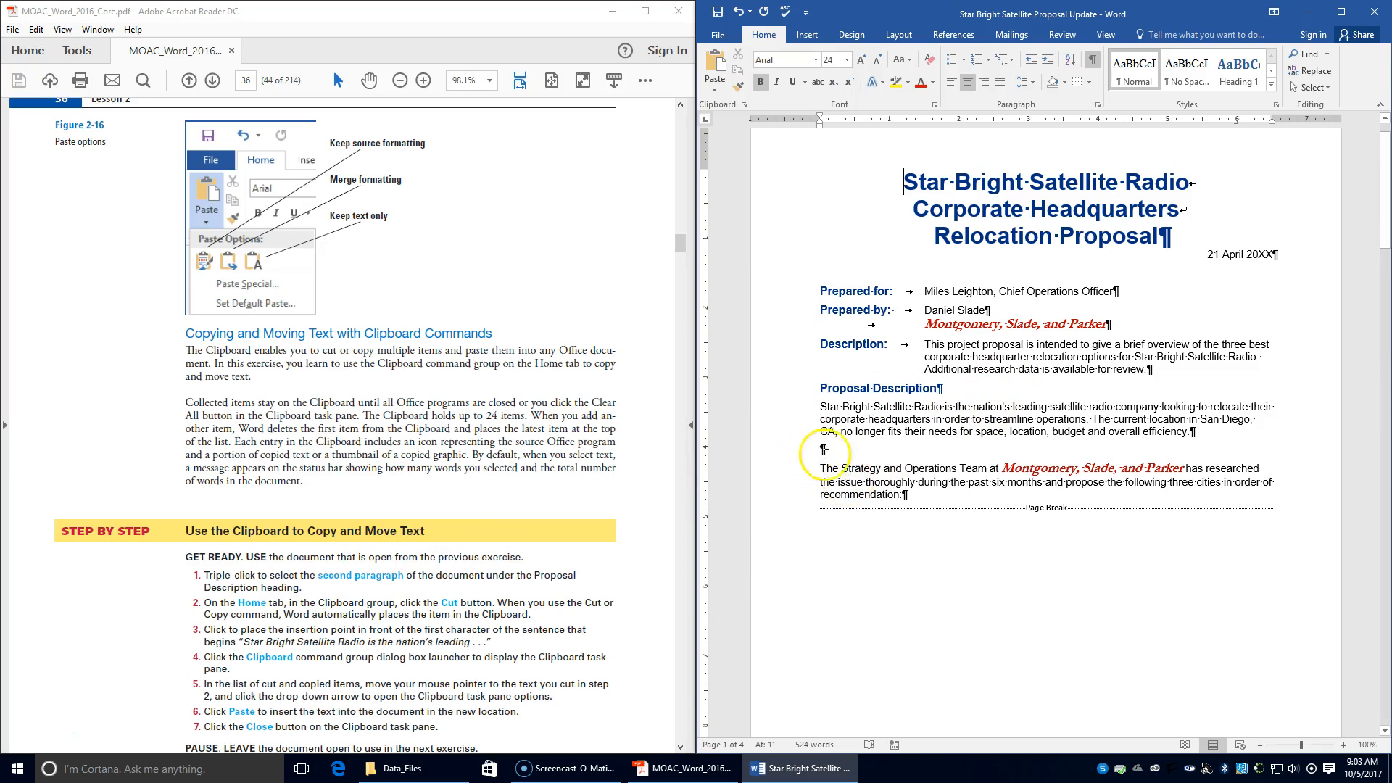
{"action": "left_click", "coordinate": [861, 475]}
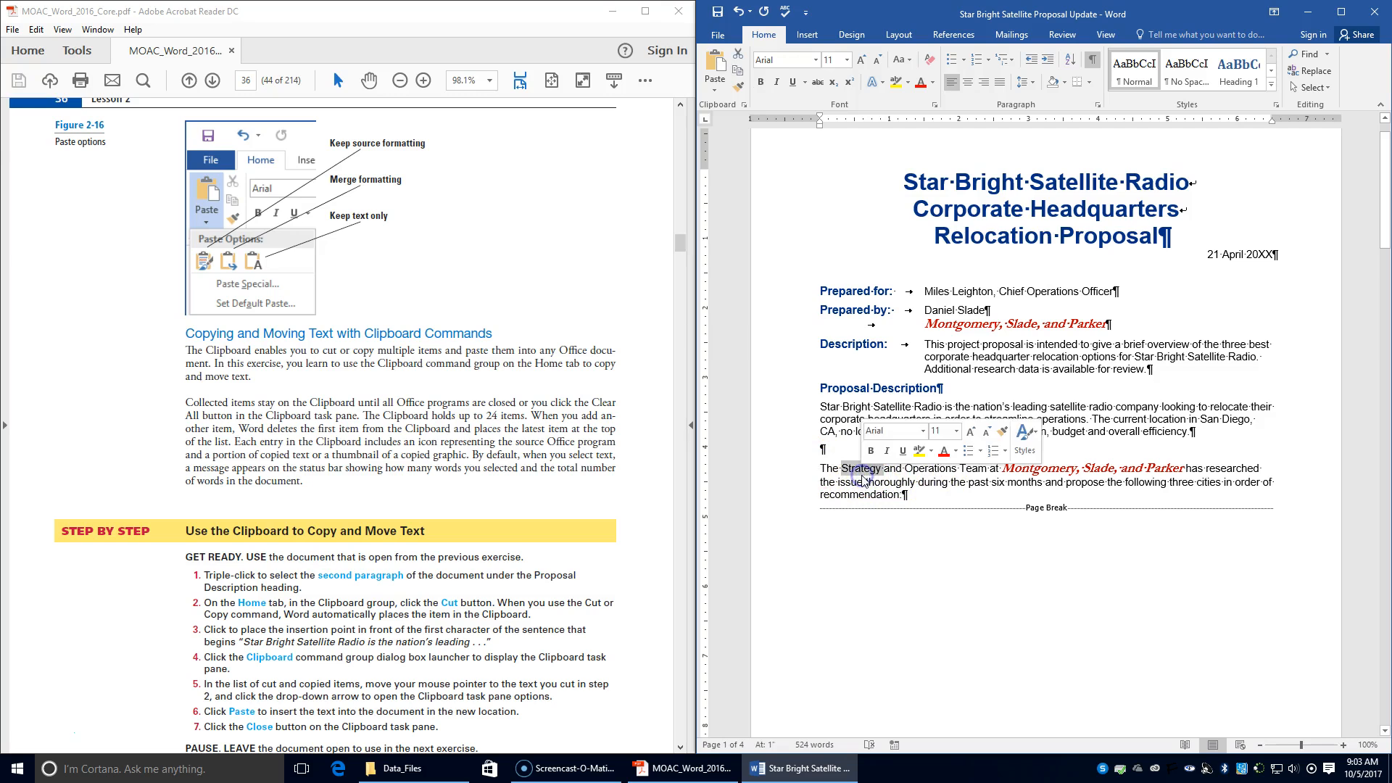
{"action": "triple_click", "coordinate": [857, 480]}
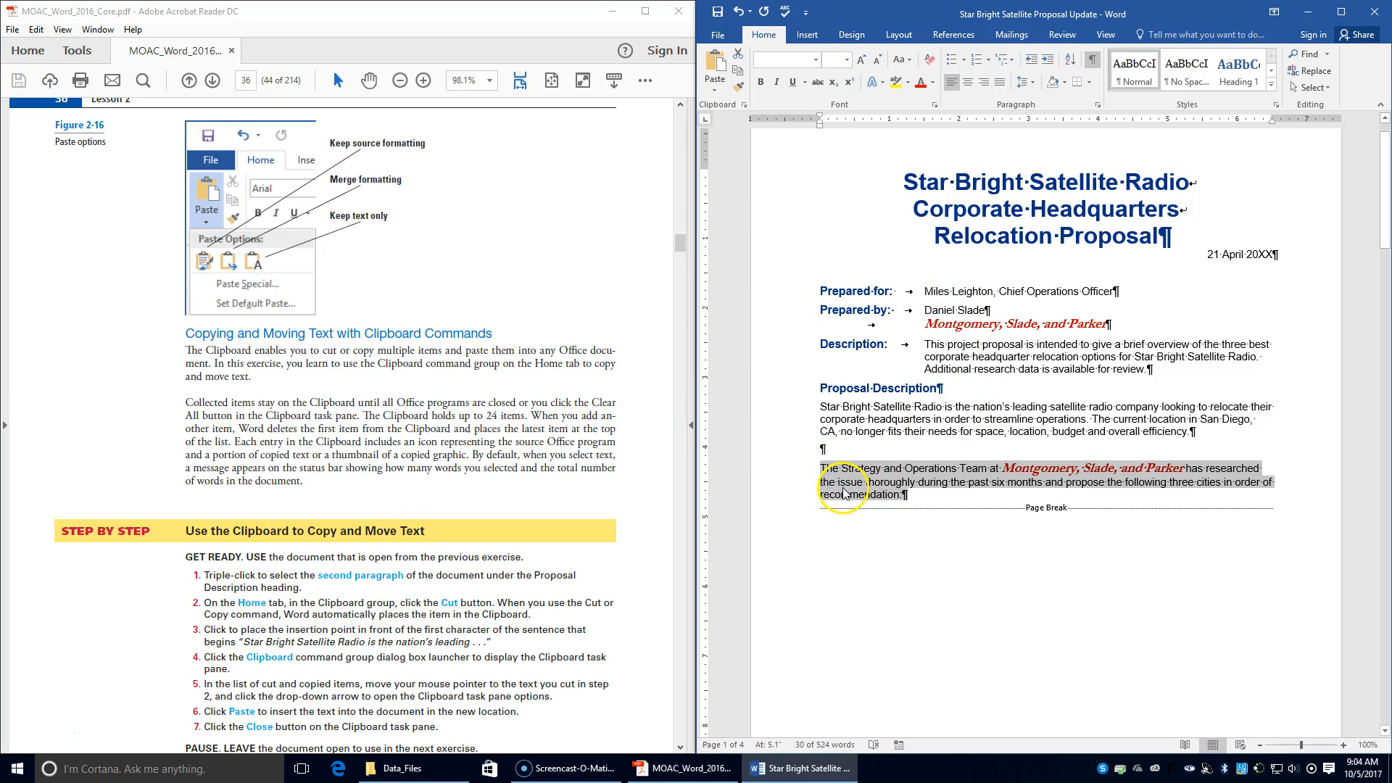
{"action": "left_click", "coordinate": [737, 58]}
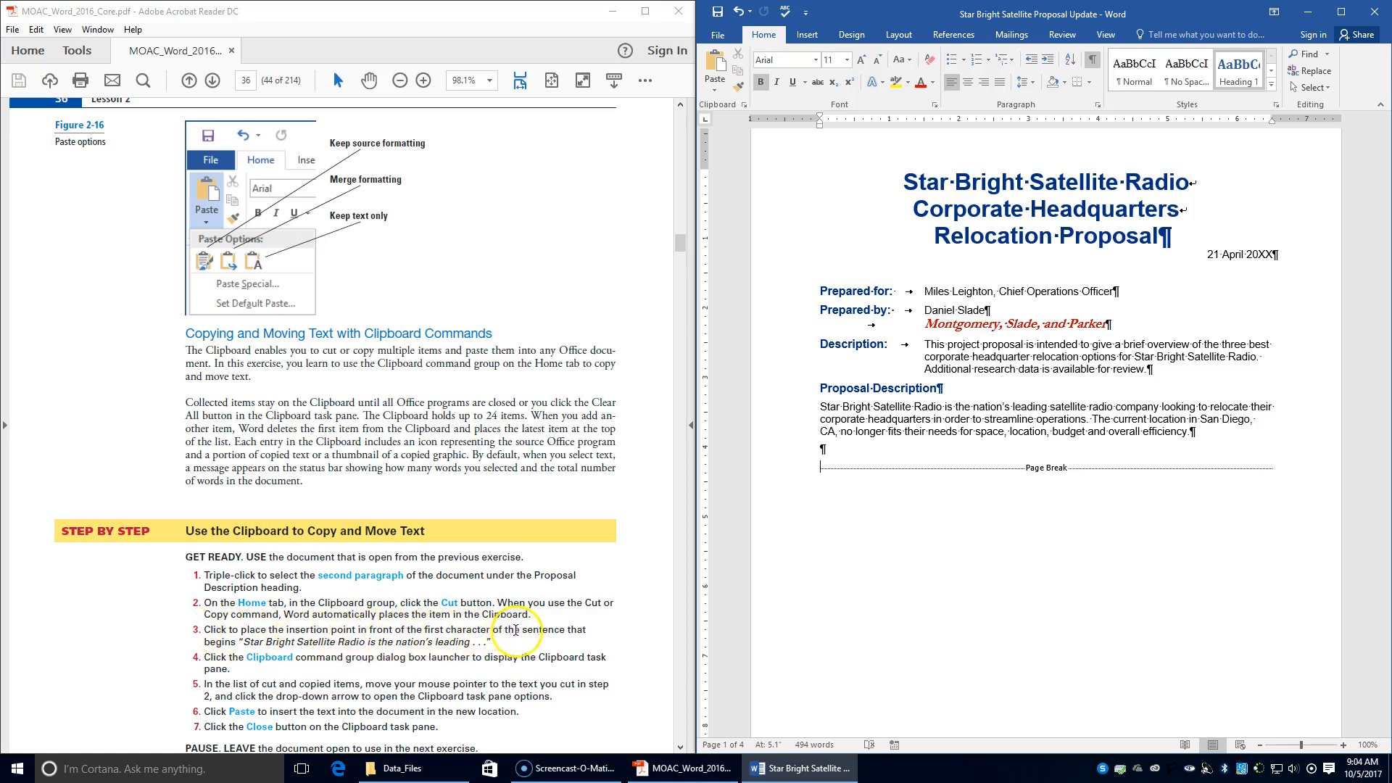
Paste the cut paragraph from the Clipboard pane before "Star Bright Satellite Radio is the nation's leading", and close the pane.
{"action": "left_click", "coordinate": [820, 407]}
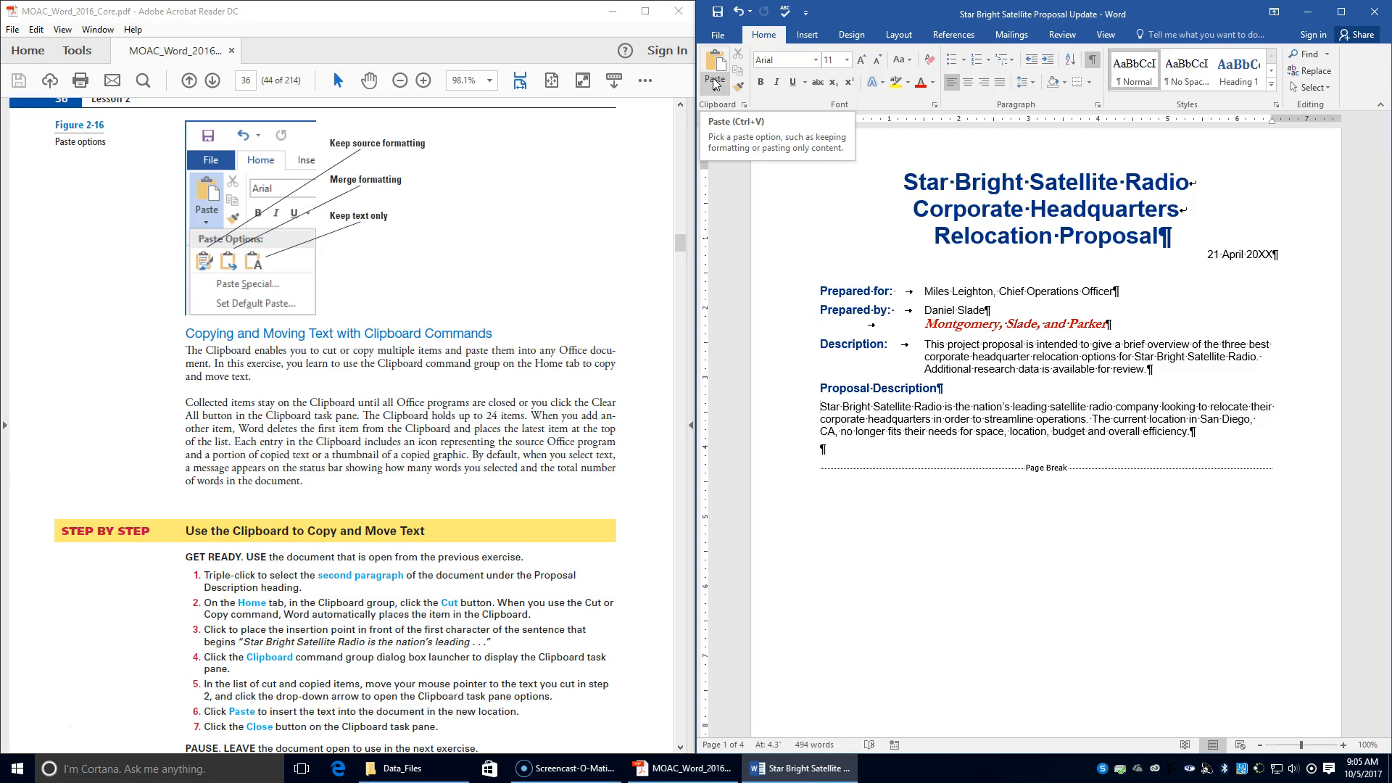
{"action": "left_click", "coordinate": [745, 108]}
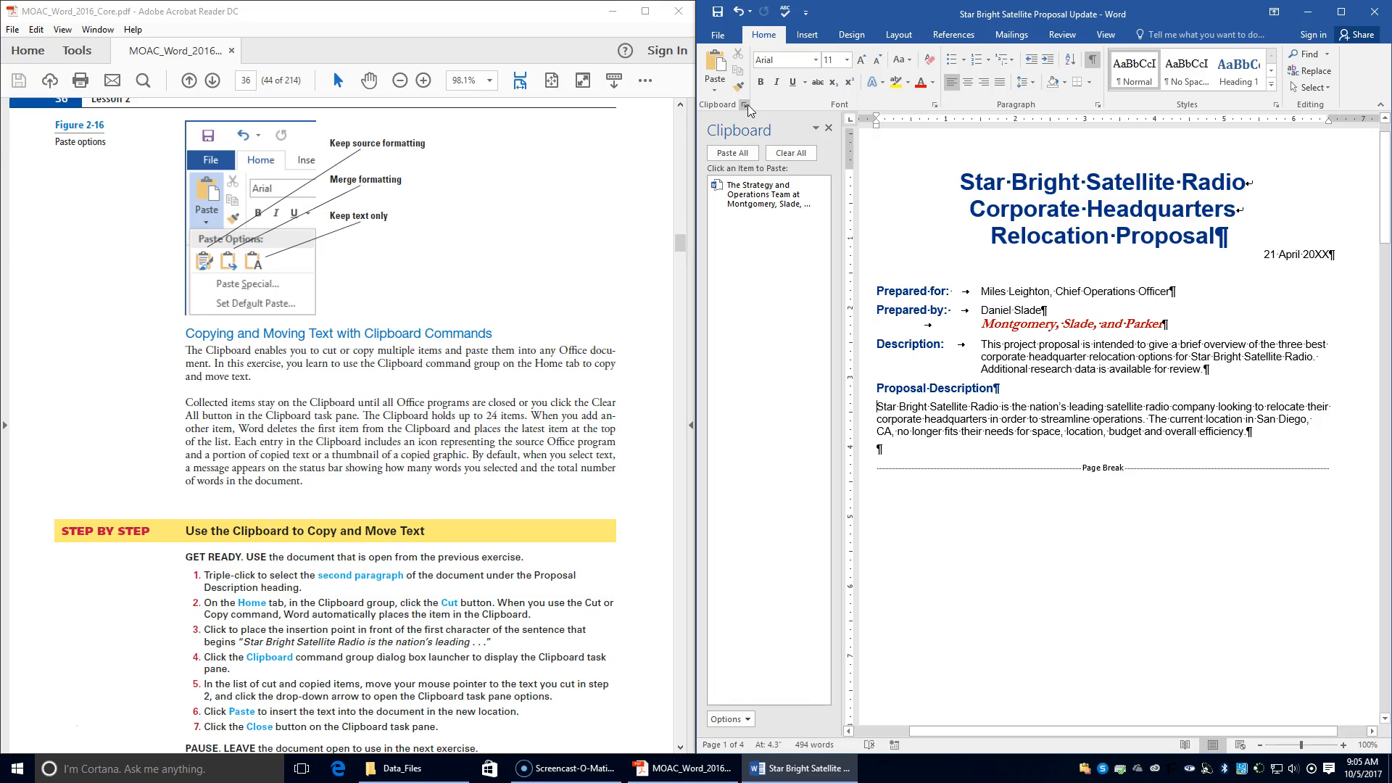
{"action": "mouse_move", "coordinate": [765, 215]}
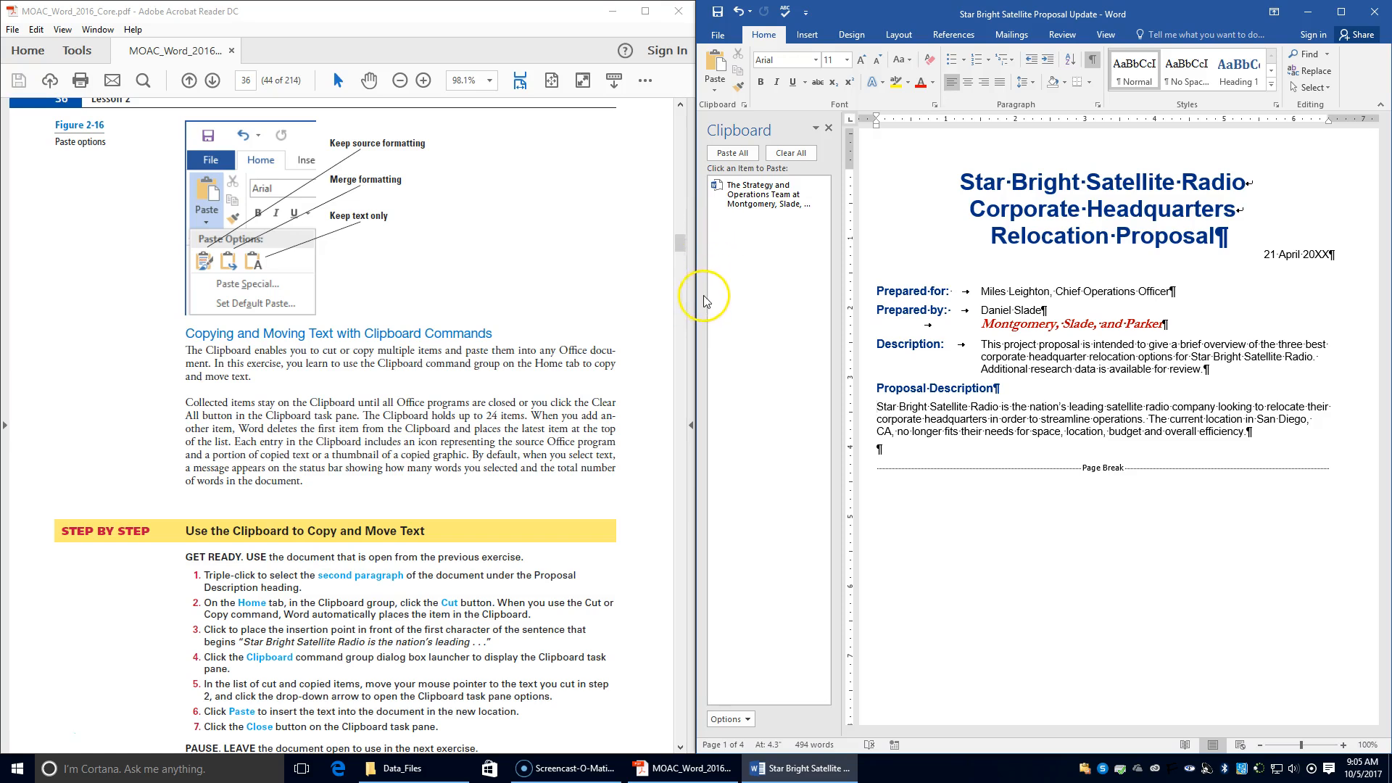
{"action": "mouse_move", "coordinate": [730, 198]}
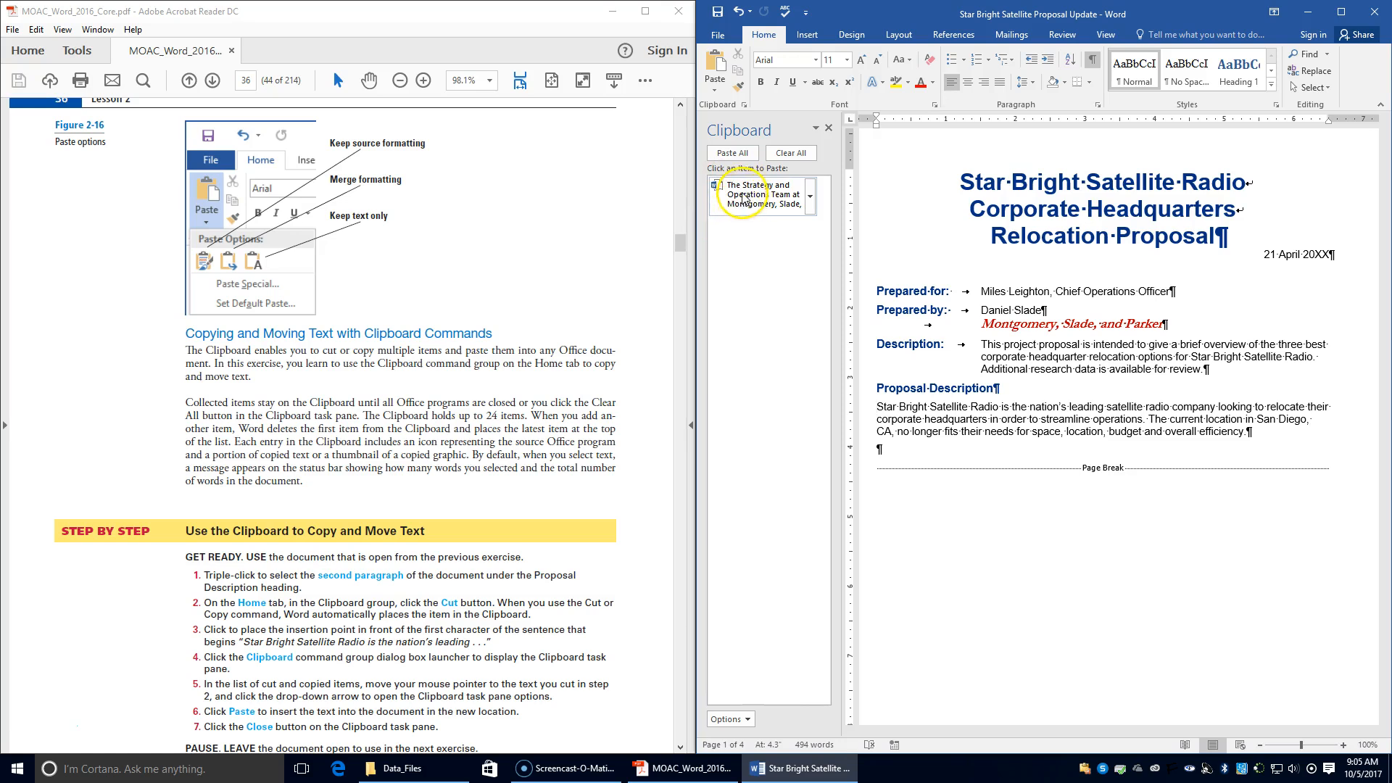
{"action": "left_click", "coordinate": [812, 190]}
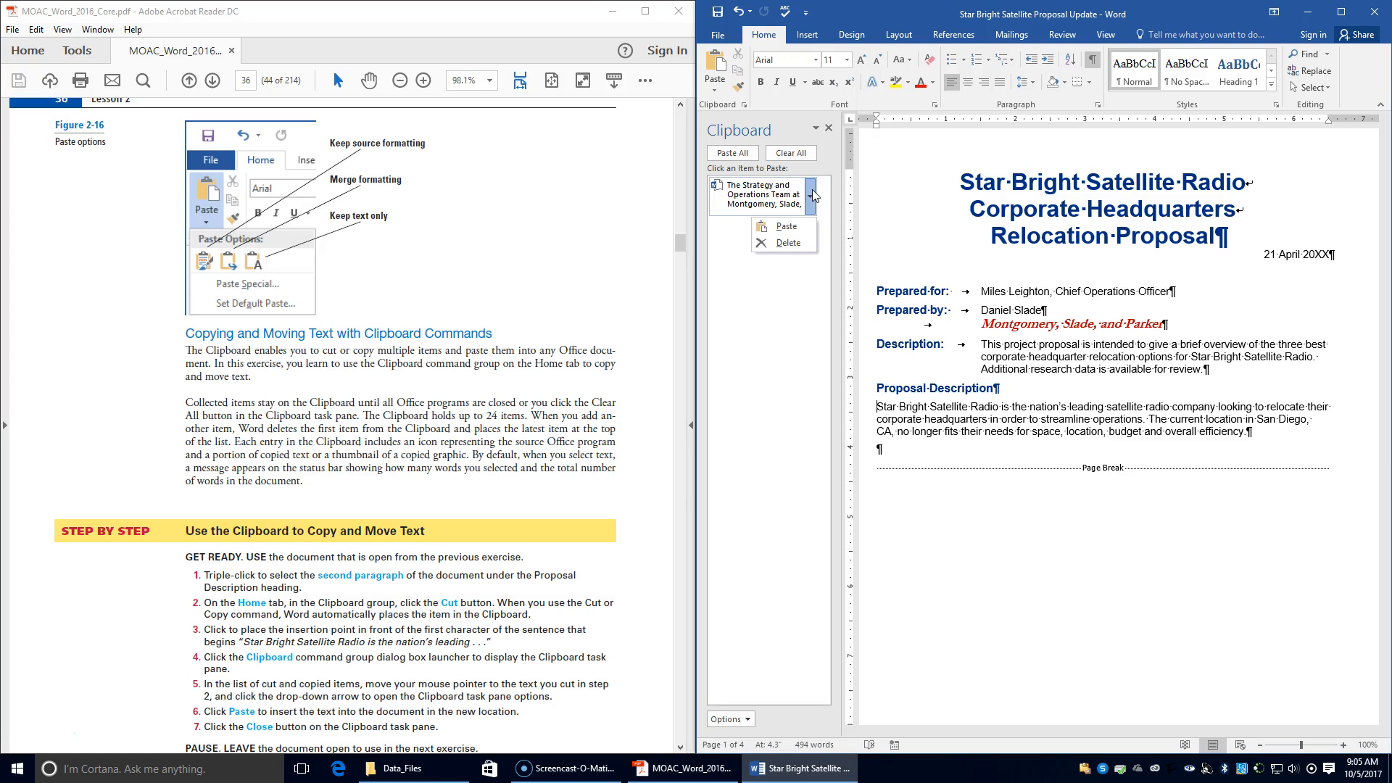
{"action": "left_click", "coordinate": [805, 229]}
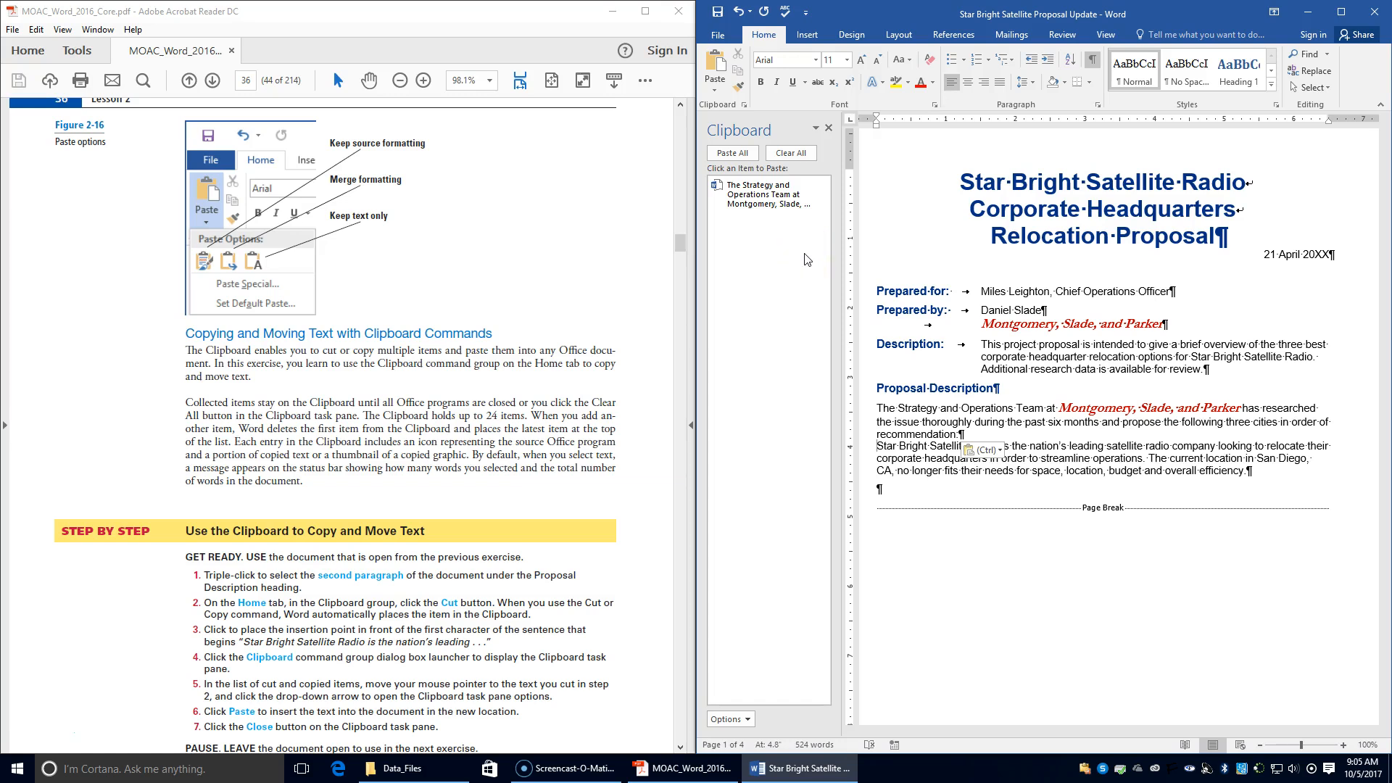
{"action": "left_click", "coordinate": [832, 131]}
Following the textbook's mouse exercise, try to copy the paragraph beginning "Star Bright Satellite Radio is" above the first Proposal Description paragraph.
{"action": "scroll", "coordinate": [563, 457], "scroll_direction": "down", "scroll_amount": 4}
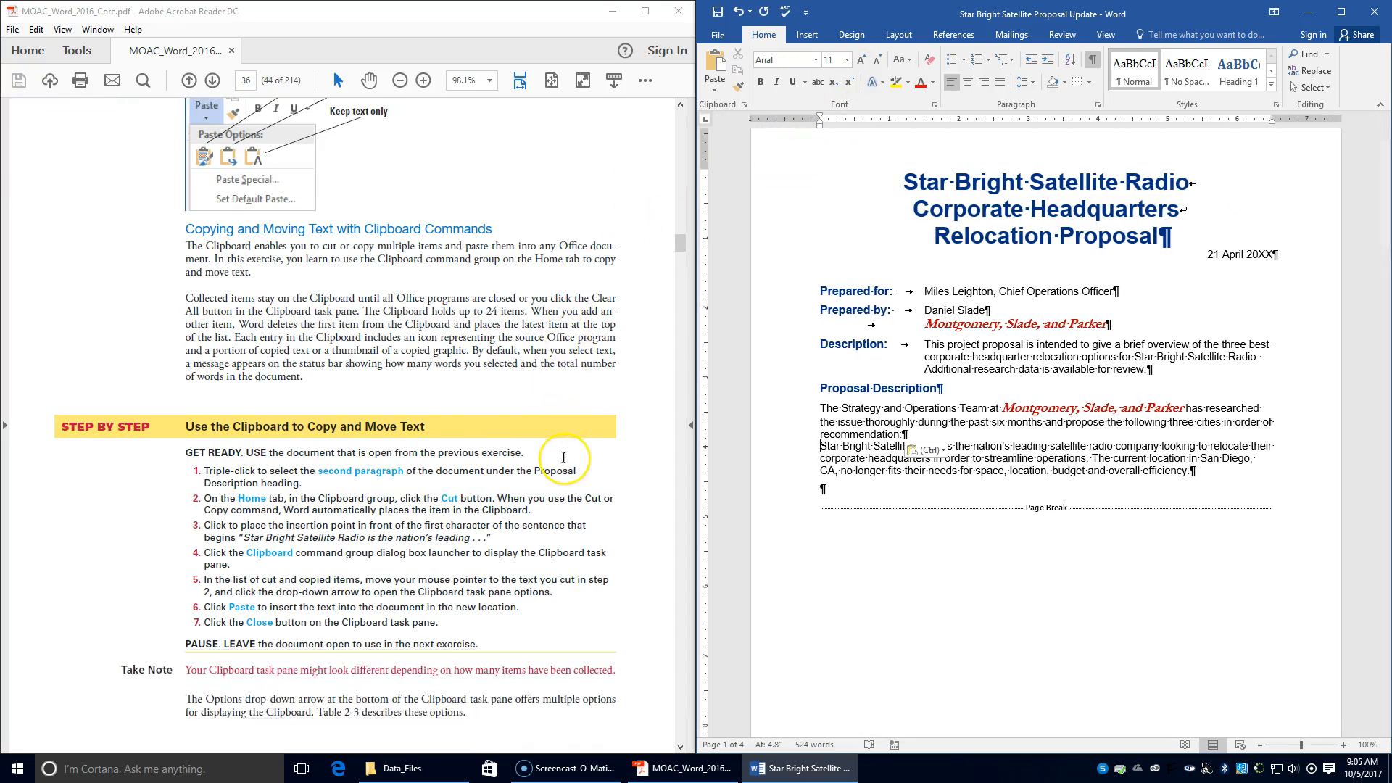
{"action": "scroll", "coordinate": [563, 458], "scroll_direction": "down", "scroll_amount": 4}
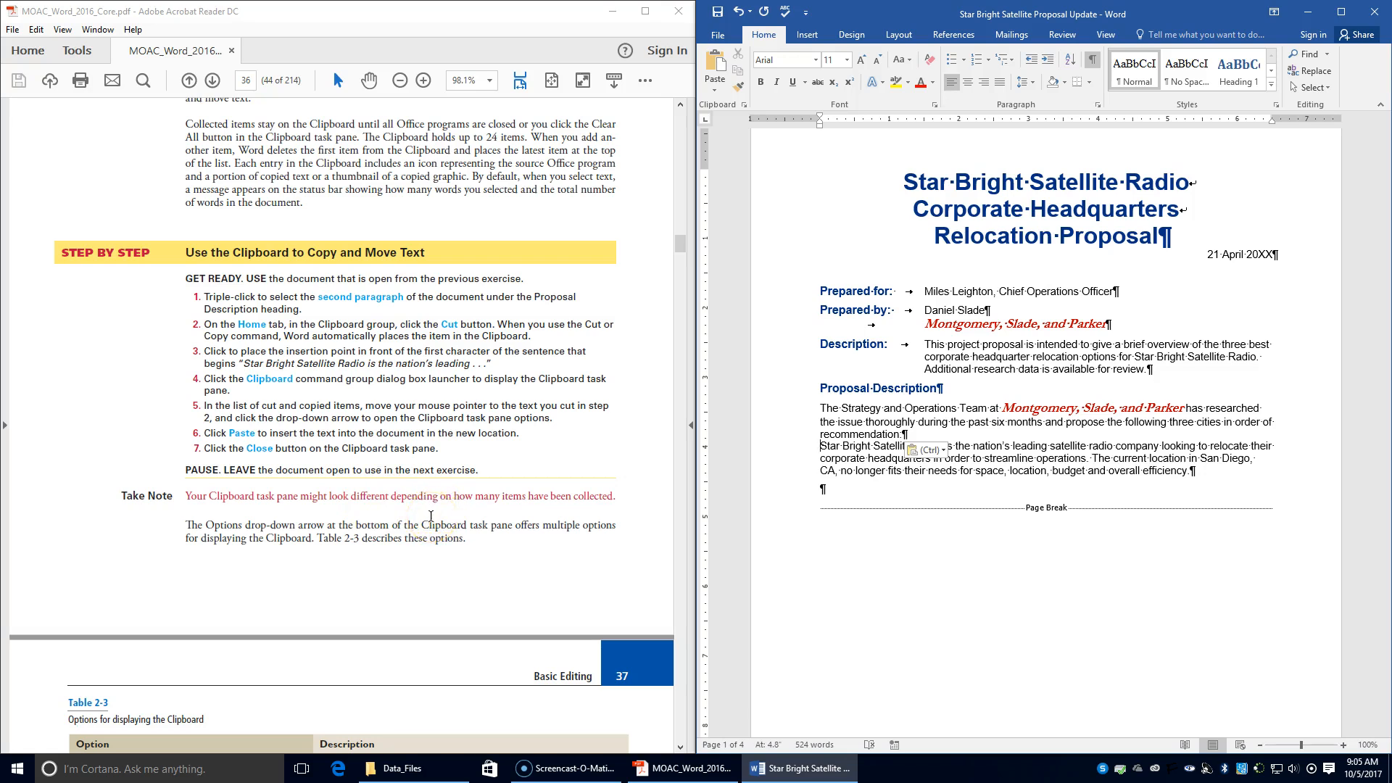
{"action": "scroll", "coordinate": [427, 522], "scroll_direction": "down", "scroll_amount": 4}
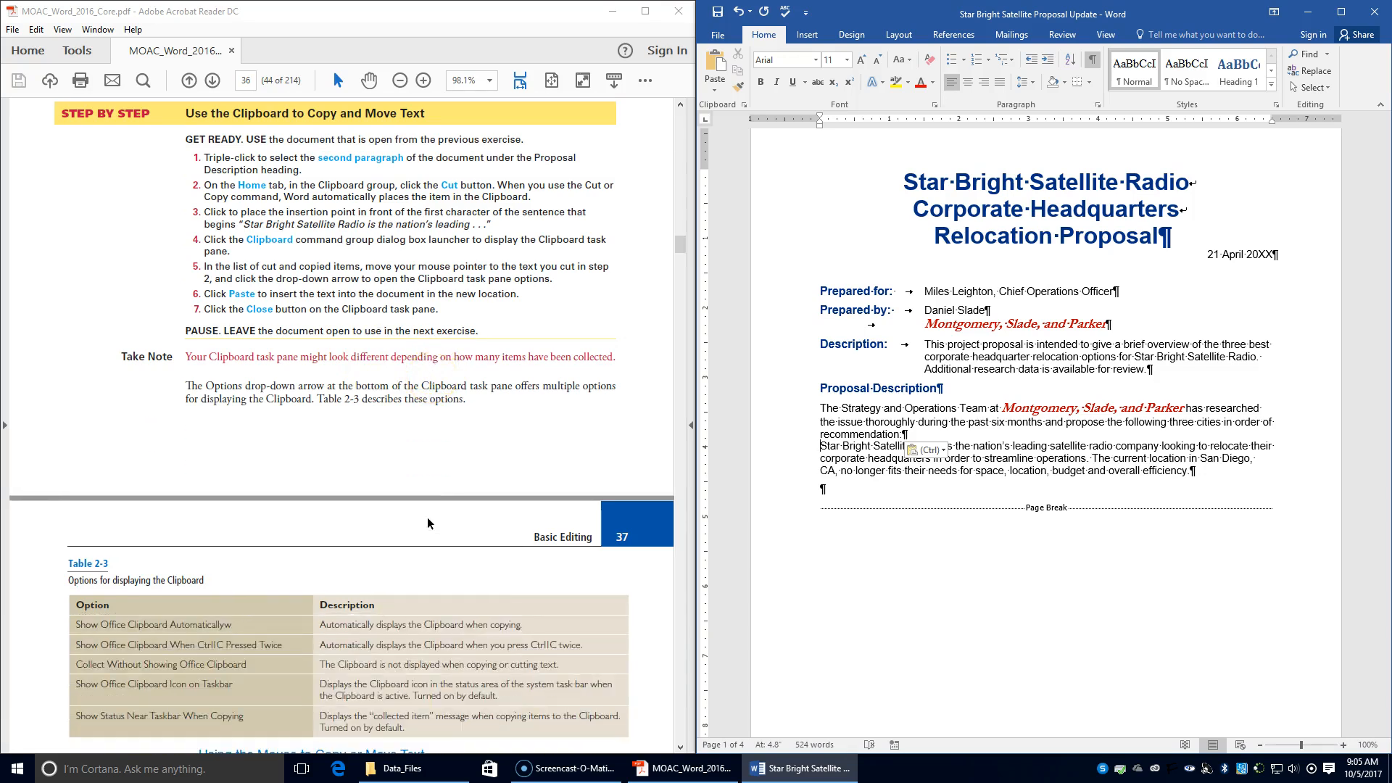
{"action": "scroll", "coordinate": [426, 522], "scroll_direction": "down", "scroll_amount": 7}
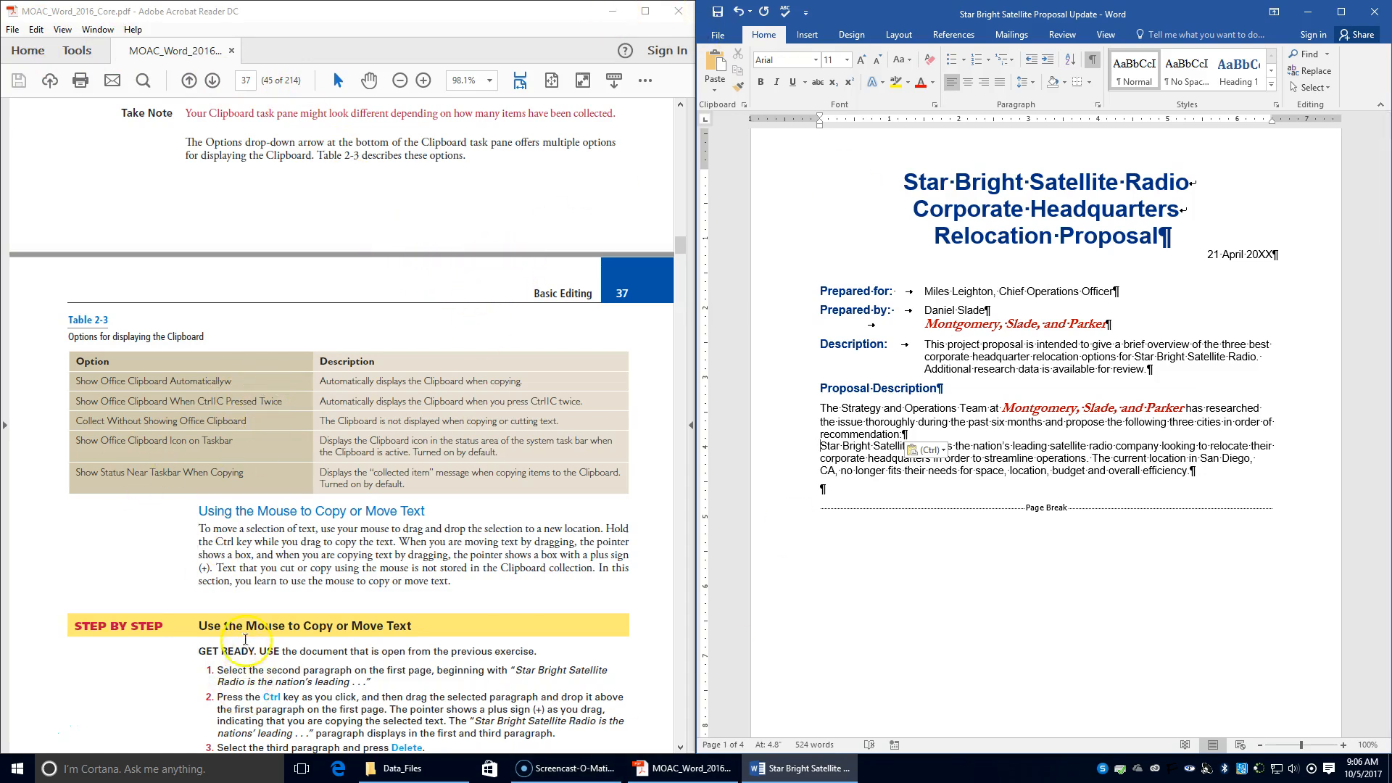
{"action": "scroll", "coordinate": [272, 663], "scroll_direction": "down", "scroll_amount": 1}
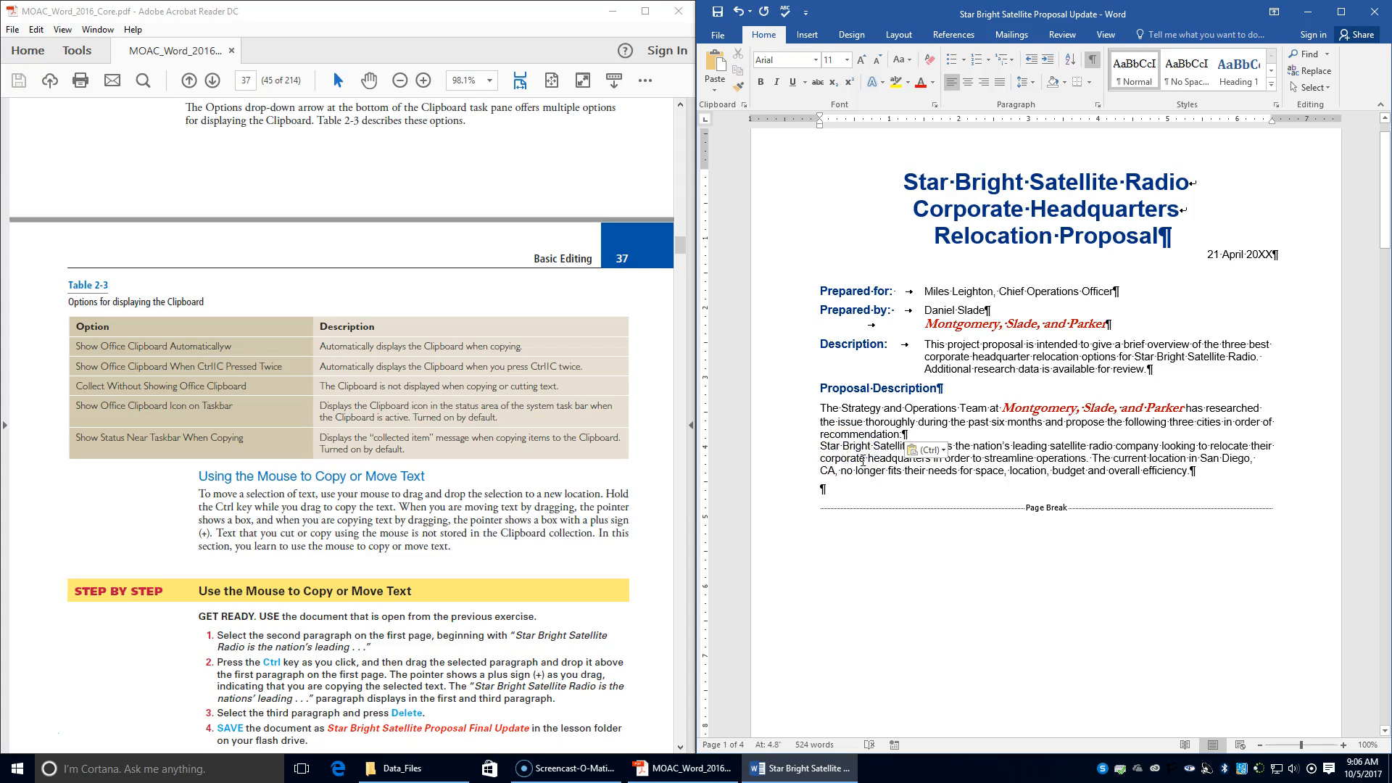
{"action": "double_click", "coordinate": [856, 457]}
{"action": "triple_click", "coordinate": [856, 451]}
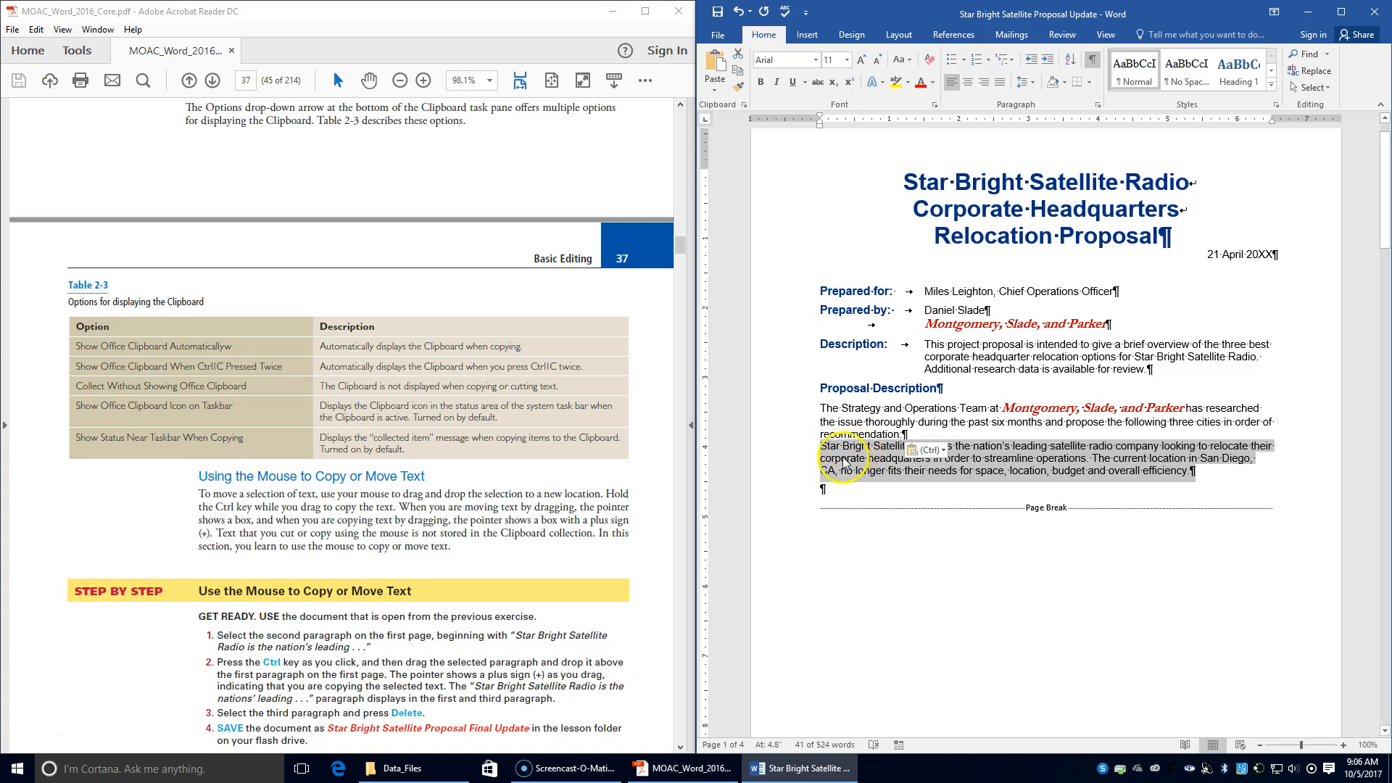
{"action": "left_click_drag", "start_coordinate": [843, 459], "coordinate": [832, 433]}
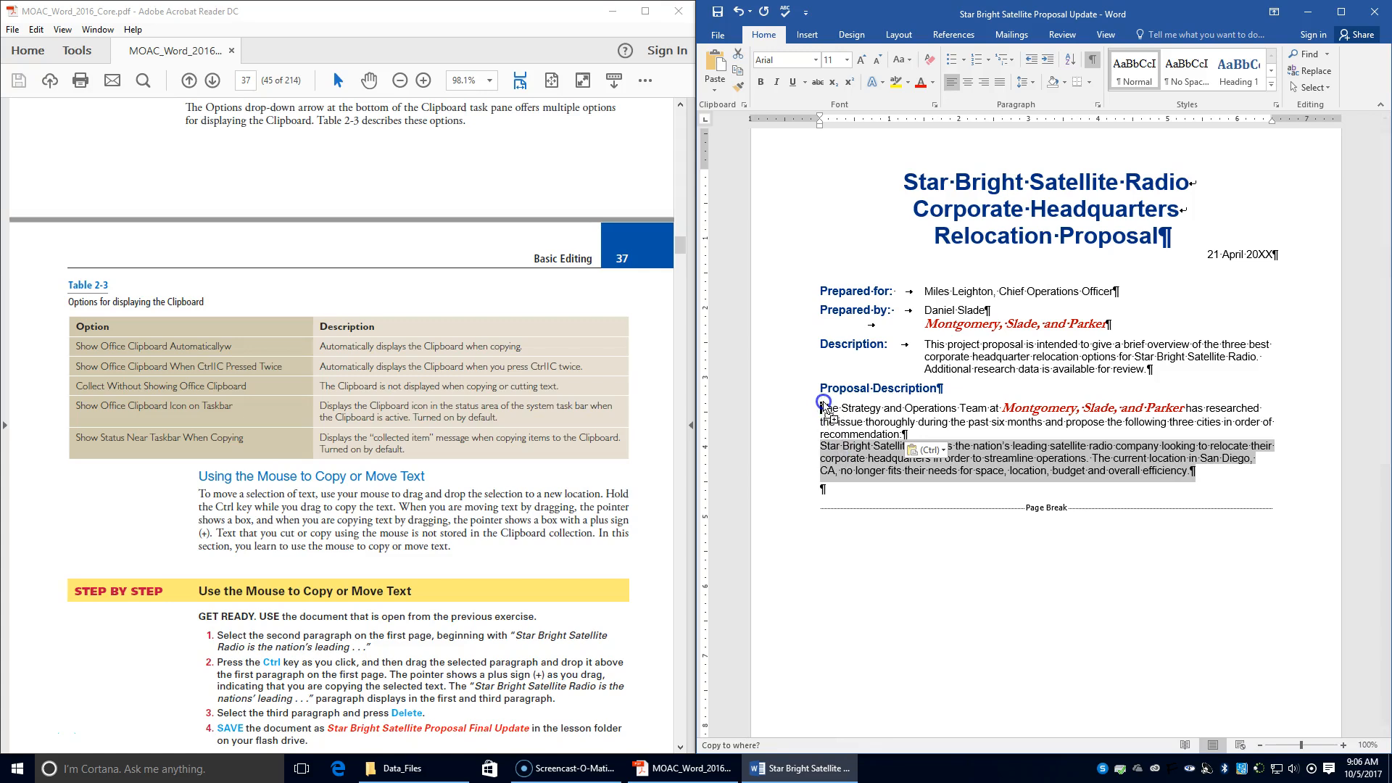
{"action": "left_click_drag", "start_coordinate": [824, 399], "coordinate": [822, 408]}
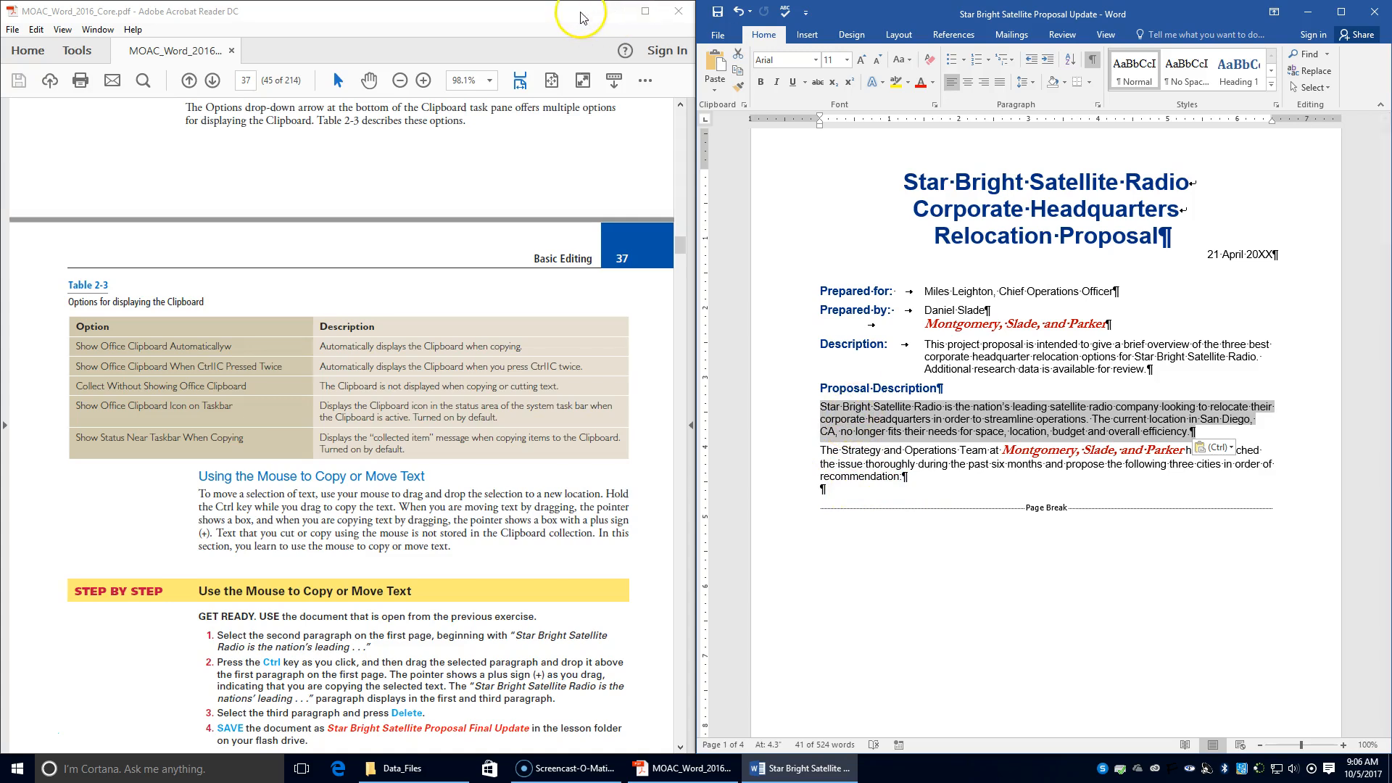
Undo the relocation of the "Star Bright Satellite Radio" paragraph, and return the insertion point to that paragraph.
{"action": "left_click", "coordinate": [839, 458]}
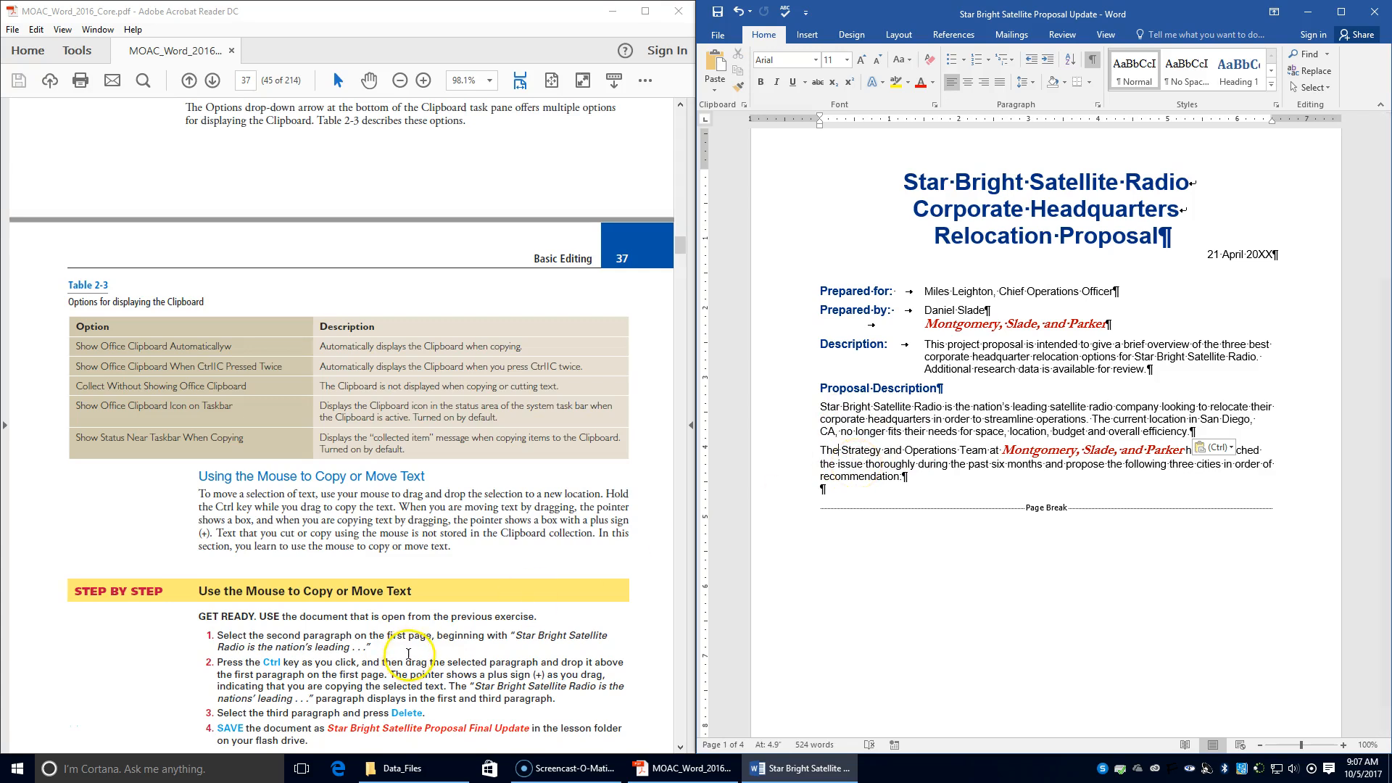
{"action": "key", "text": "ctrl+z"}
{"action": "left_click", "coordinate": [836, 453]}
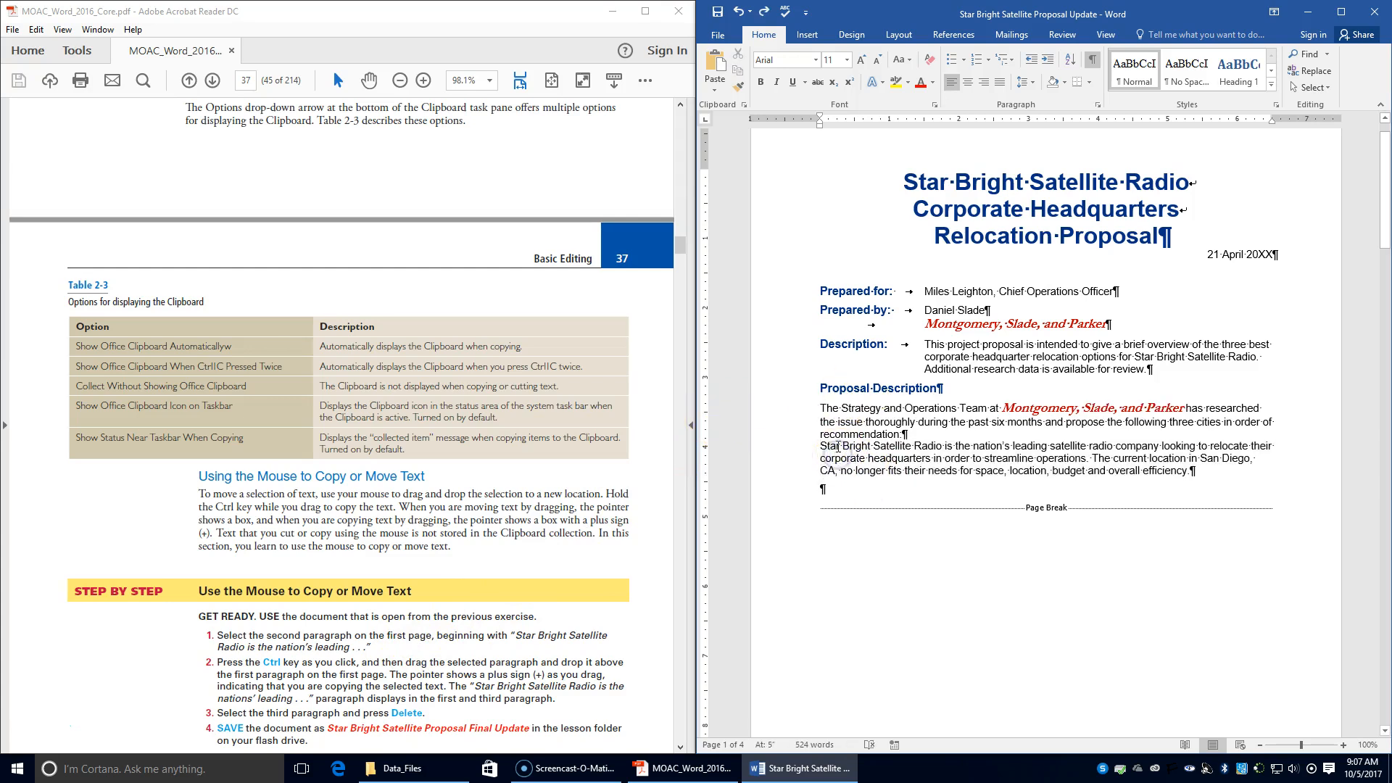
Copy the second Proposal Description paragraph, beginning "Star Bright Satellite Radio is the nation's leading", above the first paragraph by drag-and-drop editing.
{"action": "double_click", "coordinate": [836, 457]}
{"action": "left_click", "coordinate": [836, 457]}
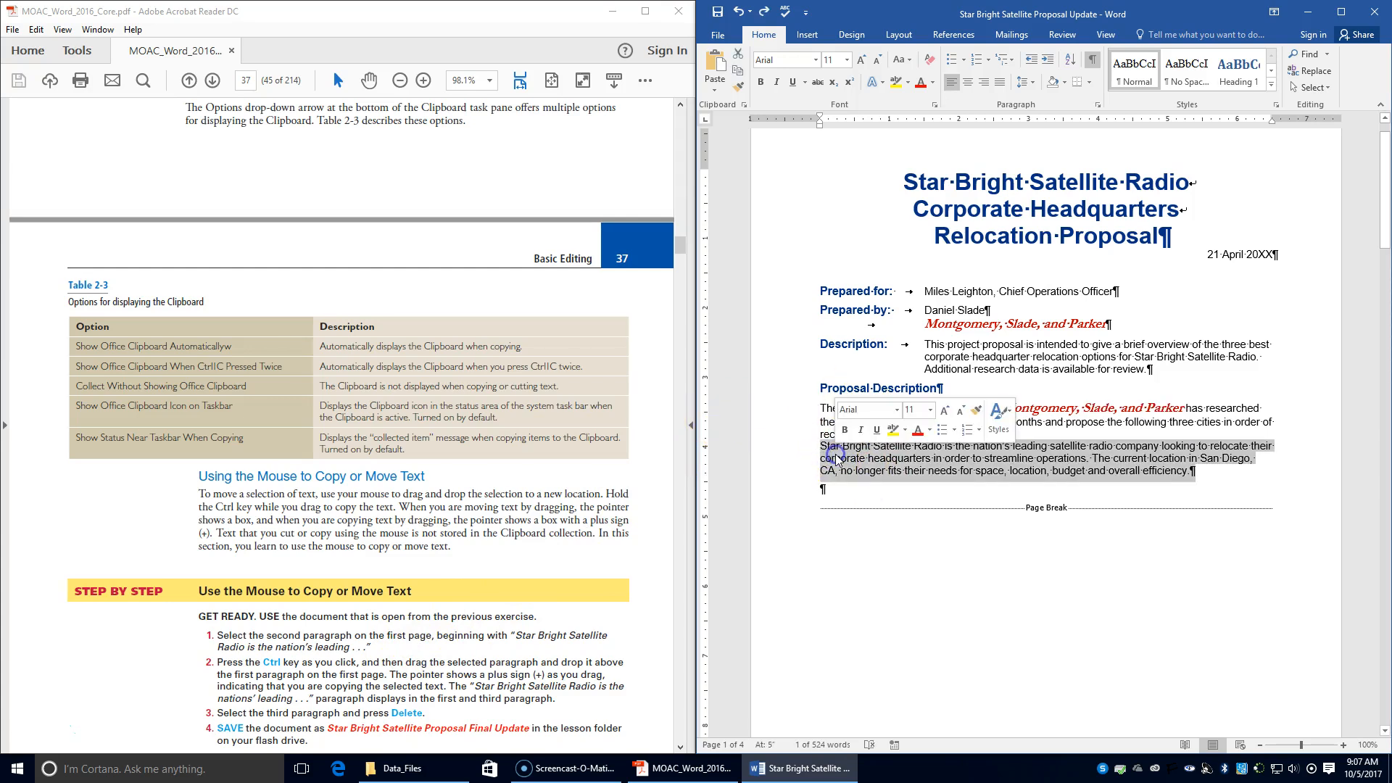
{"action": "left_click_drag", "start_coordinate": [836, 459], "coordinate": [814, 426]}
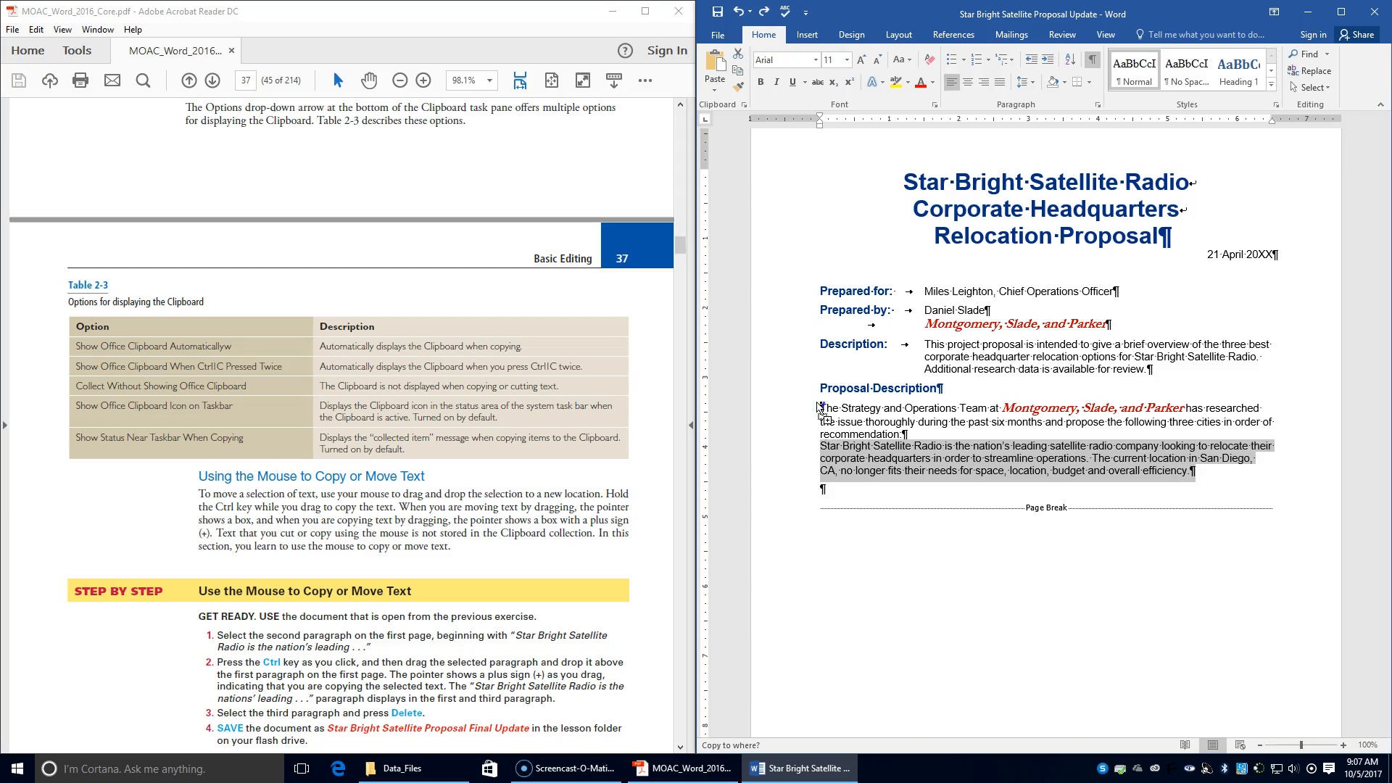
{"action": "left_click_drag", "start_coordinate": [822, 410], "coordinate": [815, 406]}
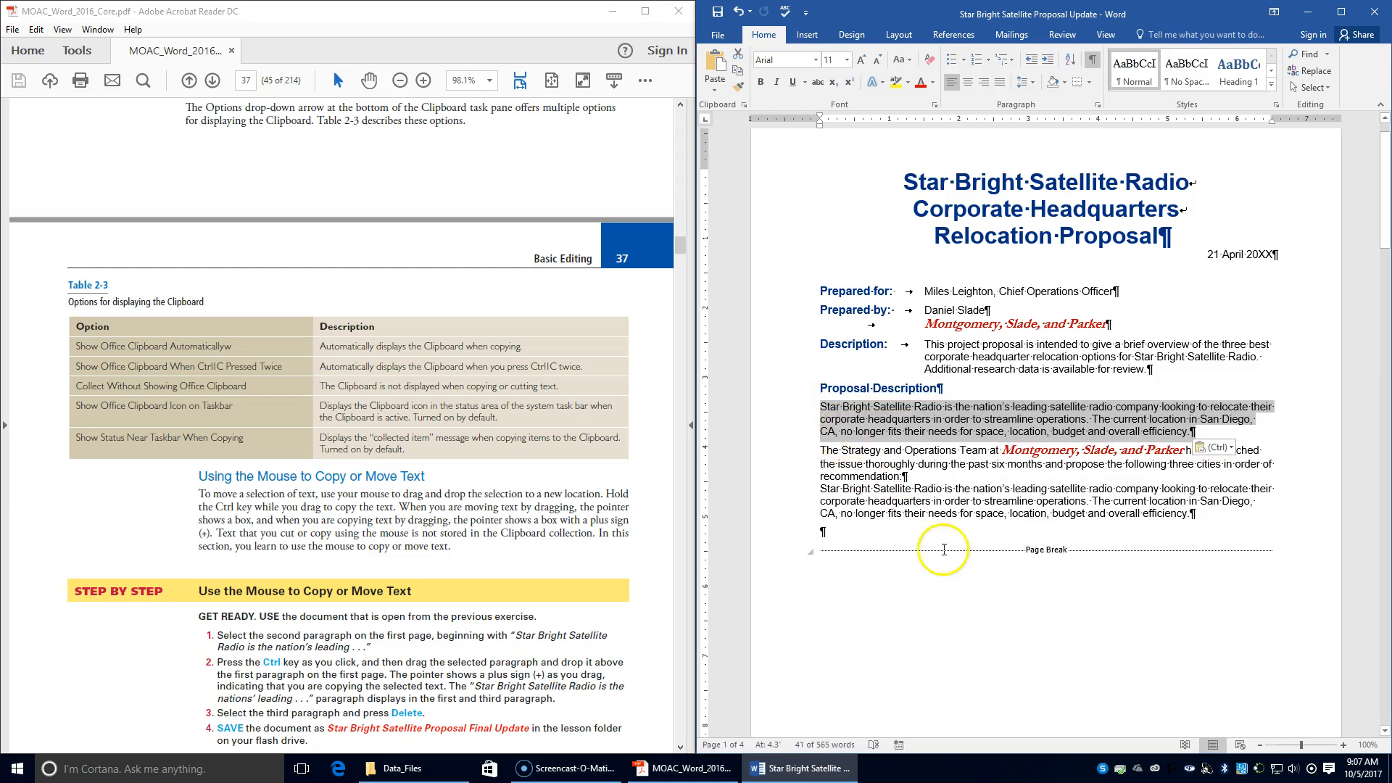
Delete the third Proposal Description paragraph, the duplicate beginning "Star Bright Satellite Radio is the nation's leading".
{"action": "left_click", "coordinate": [963, 466]}
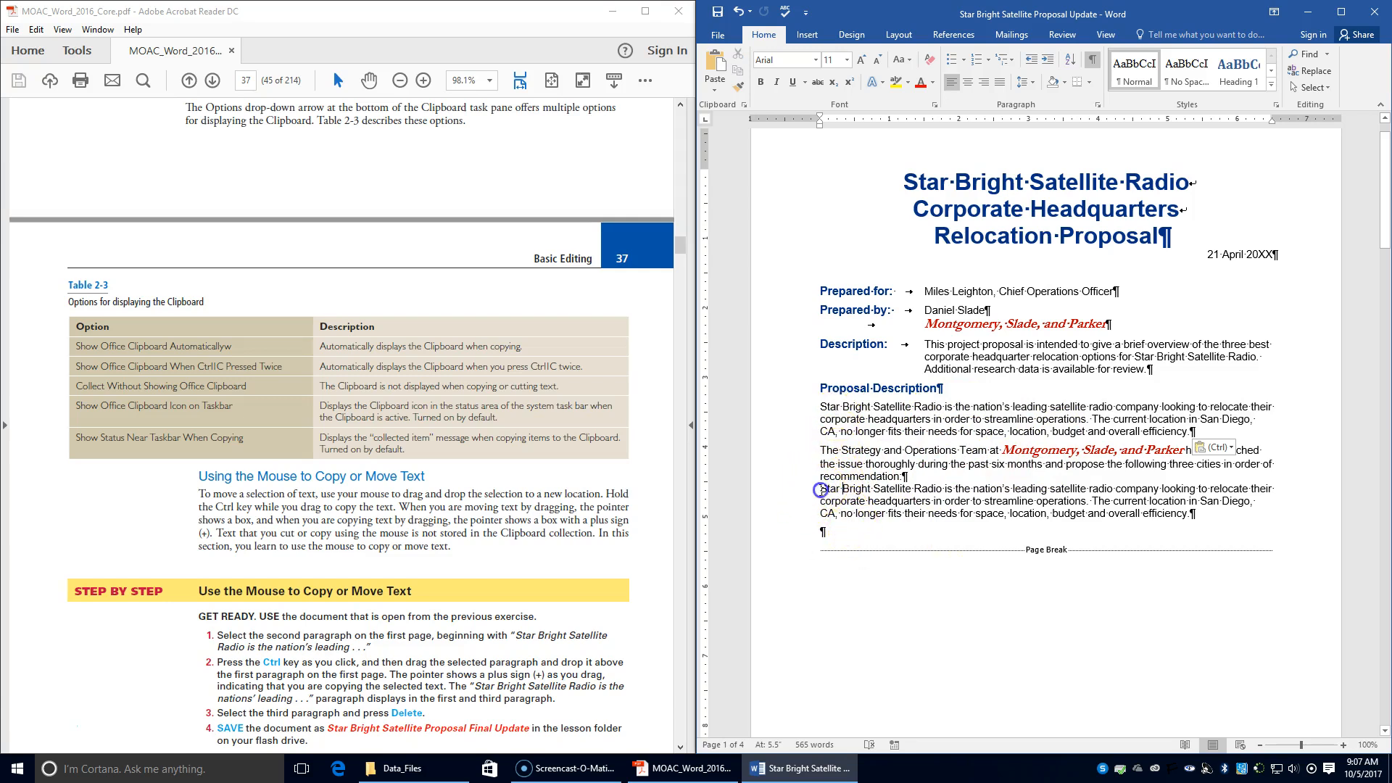
{"action": "double_click", "coordinate": [875, 500]}
{"action": "triple_click", "coordinate": [875, 500]}
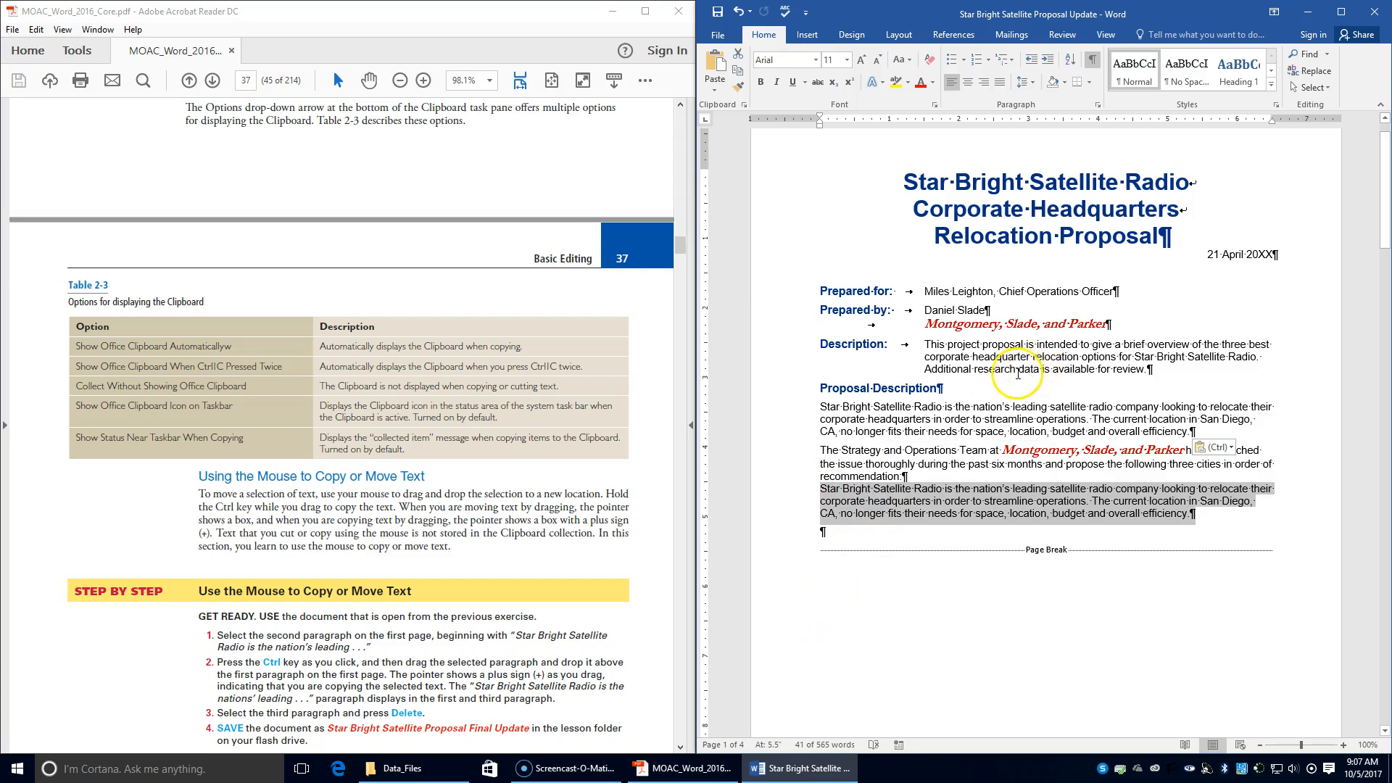
{"action": "key", "text": "Delete"}
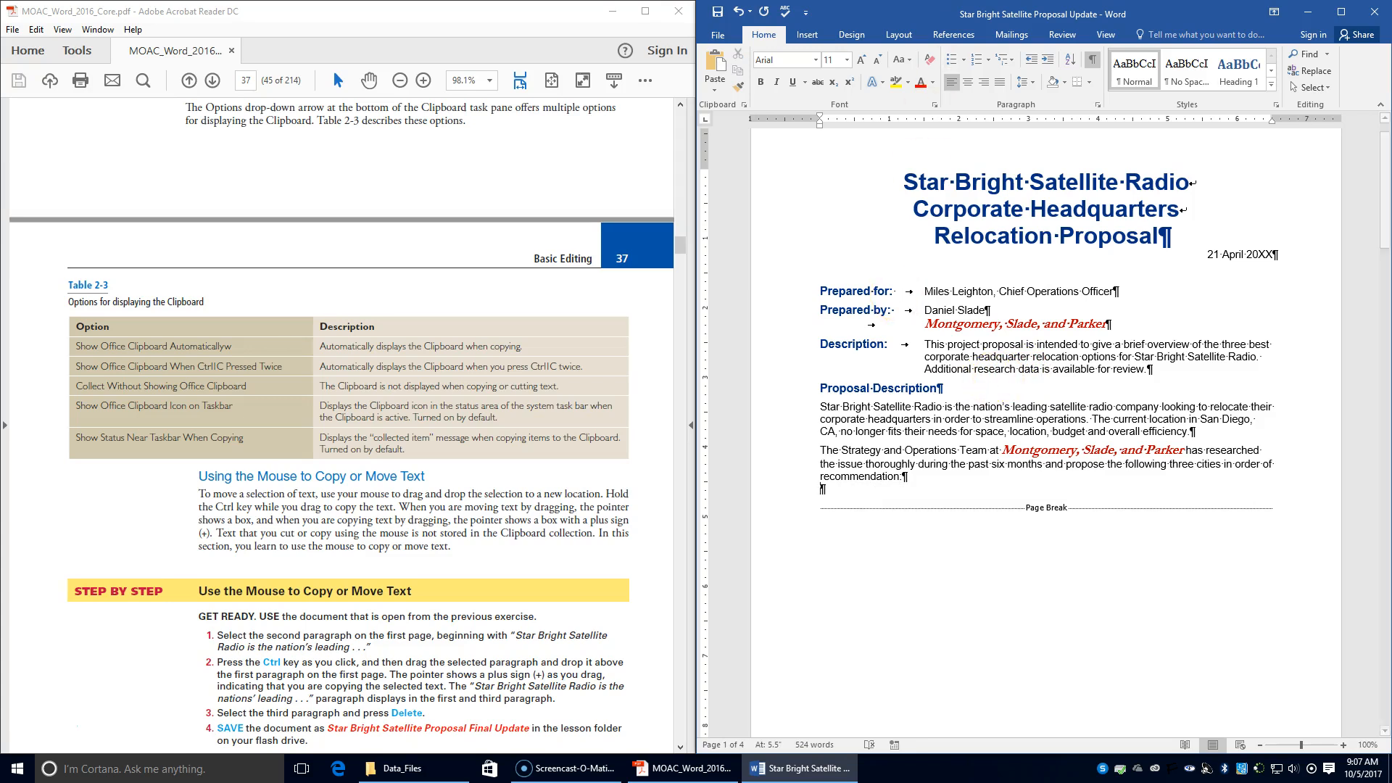
Save a copy of the document in the LESSON 2 folder as "Star Bright Satellite Proposal Final Update".
{"action": "left_click", "coordinate": [716, 36]}
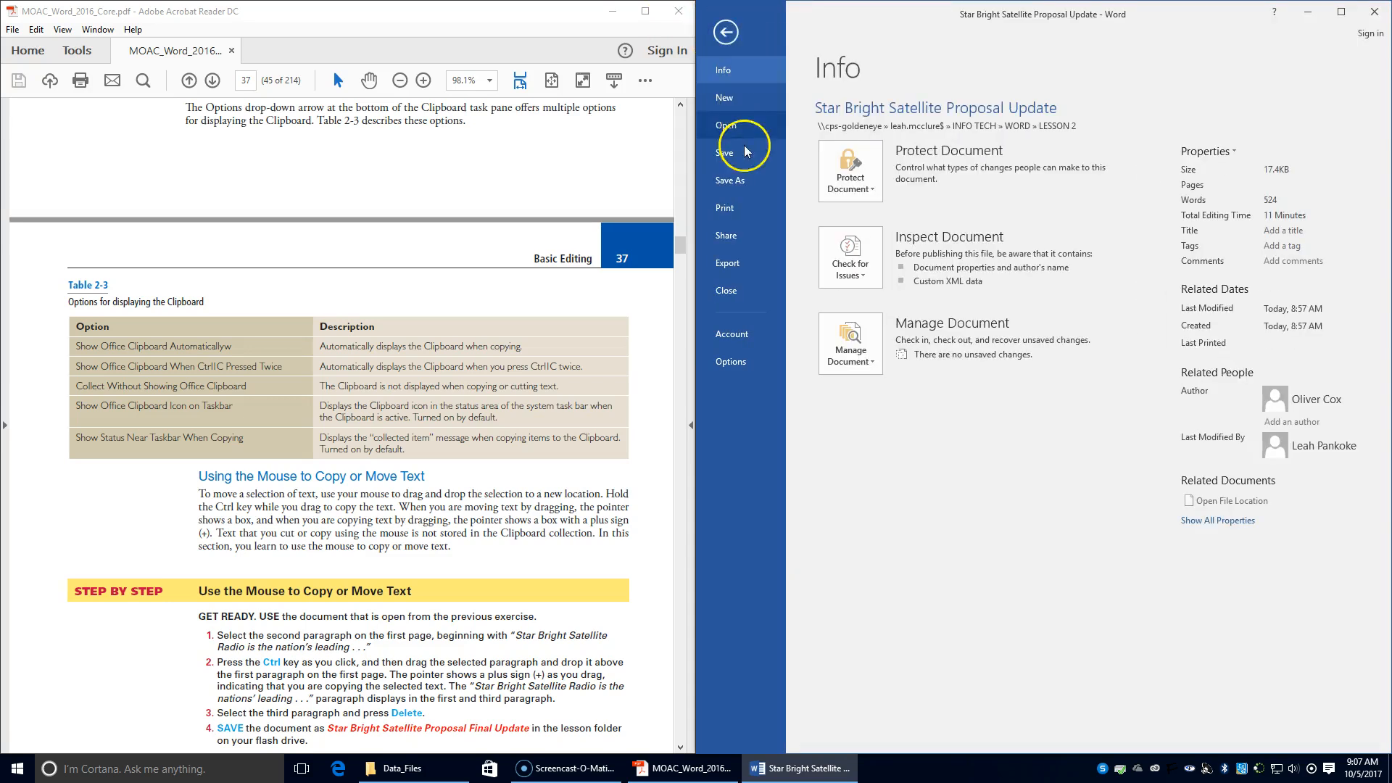
{"action": "left_click", "coordinate": [734, 179]}
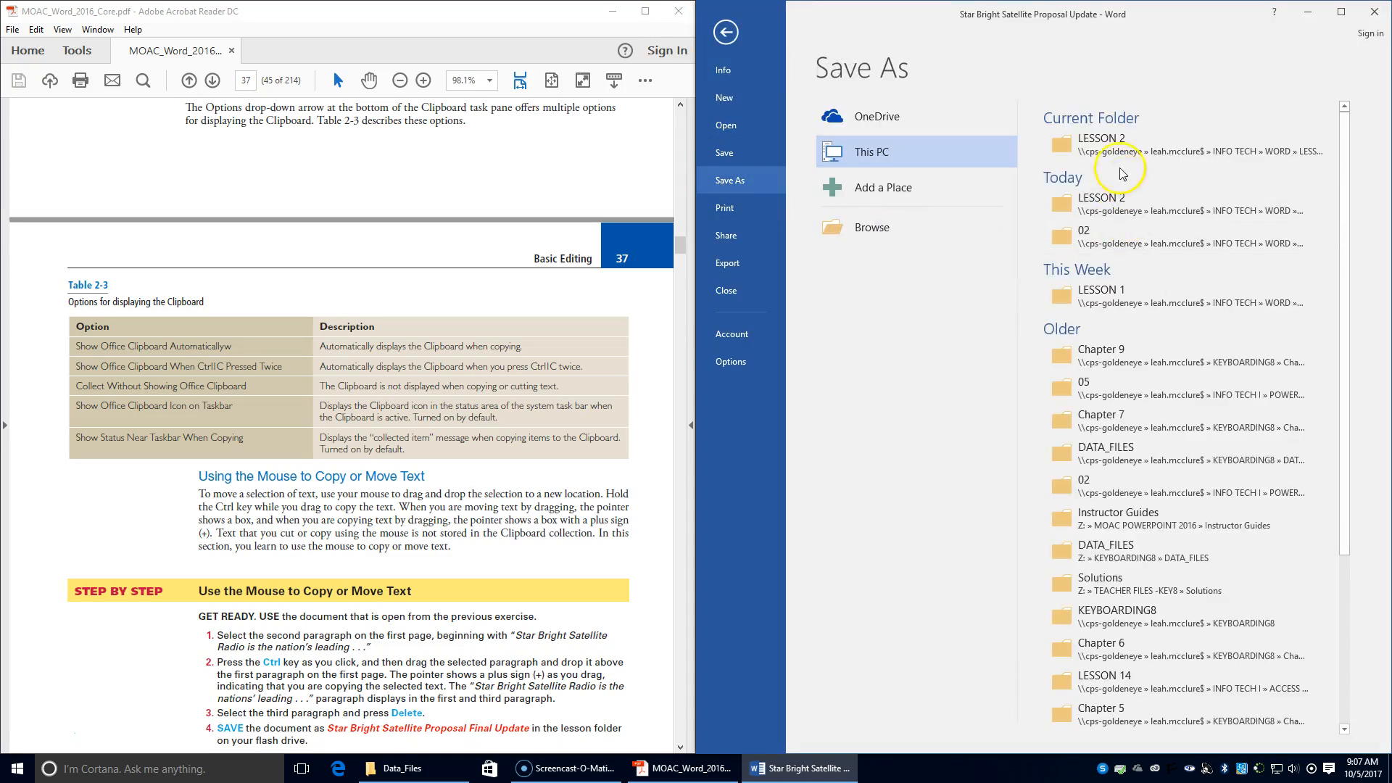
{"action": "left_click", "coordinate": [1092, 145]}
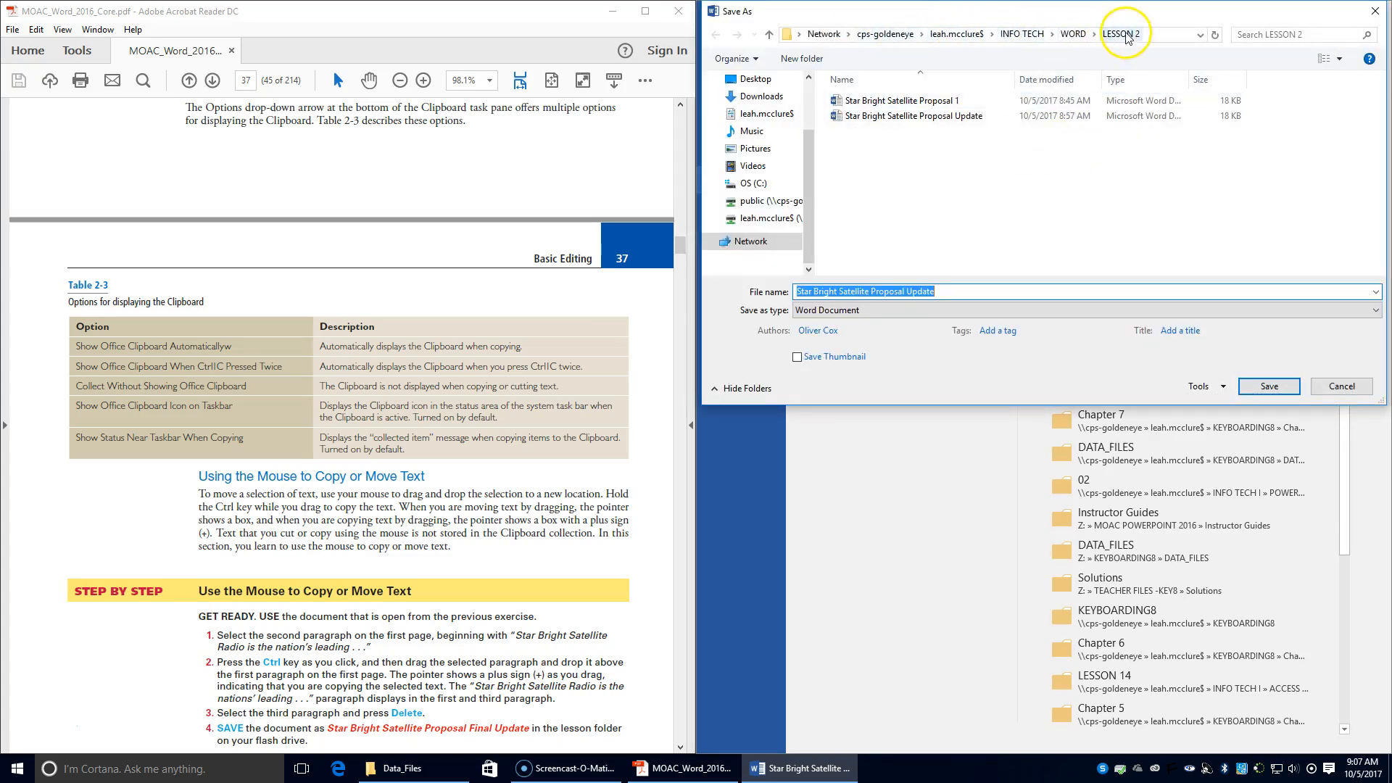
{"action": "left_click", "coordinate": [959, 293]}
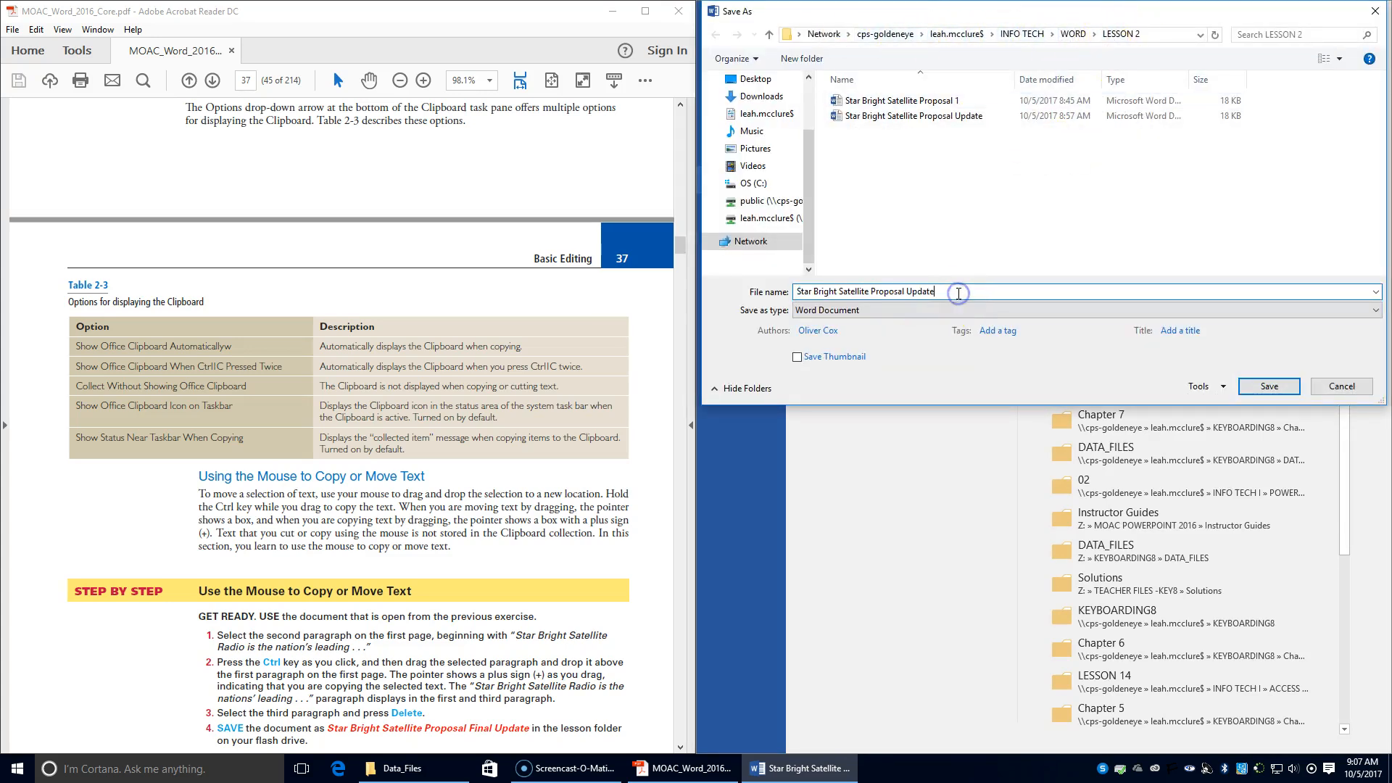
{"action": "left_click", "coordinate": [908, 291]}
{"action": "key", "text": "Return"}
Following the textbook's Remove Blank Paragraphs exercise, delete the blank paragraph after the second Proposal Description paragraph on page one.
{"action": "scroll", "coordinate": [374, 440], "scroll_direction": "down", "scroll_amount": 1}
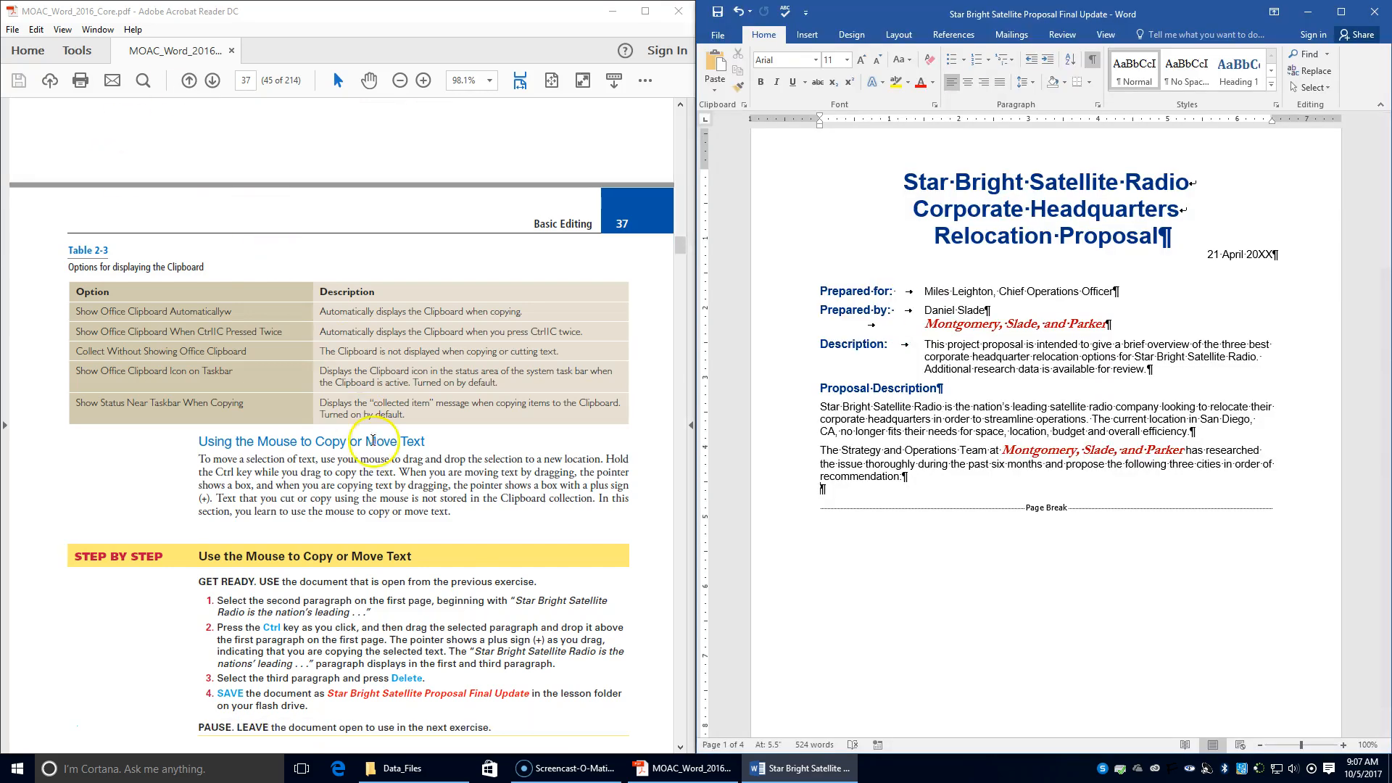
{"action": "scroll", "coordinate": [373, 441], "scroll_direction": "down", "scroll_amount": 4}
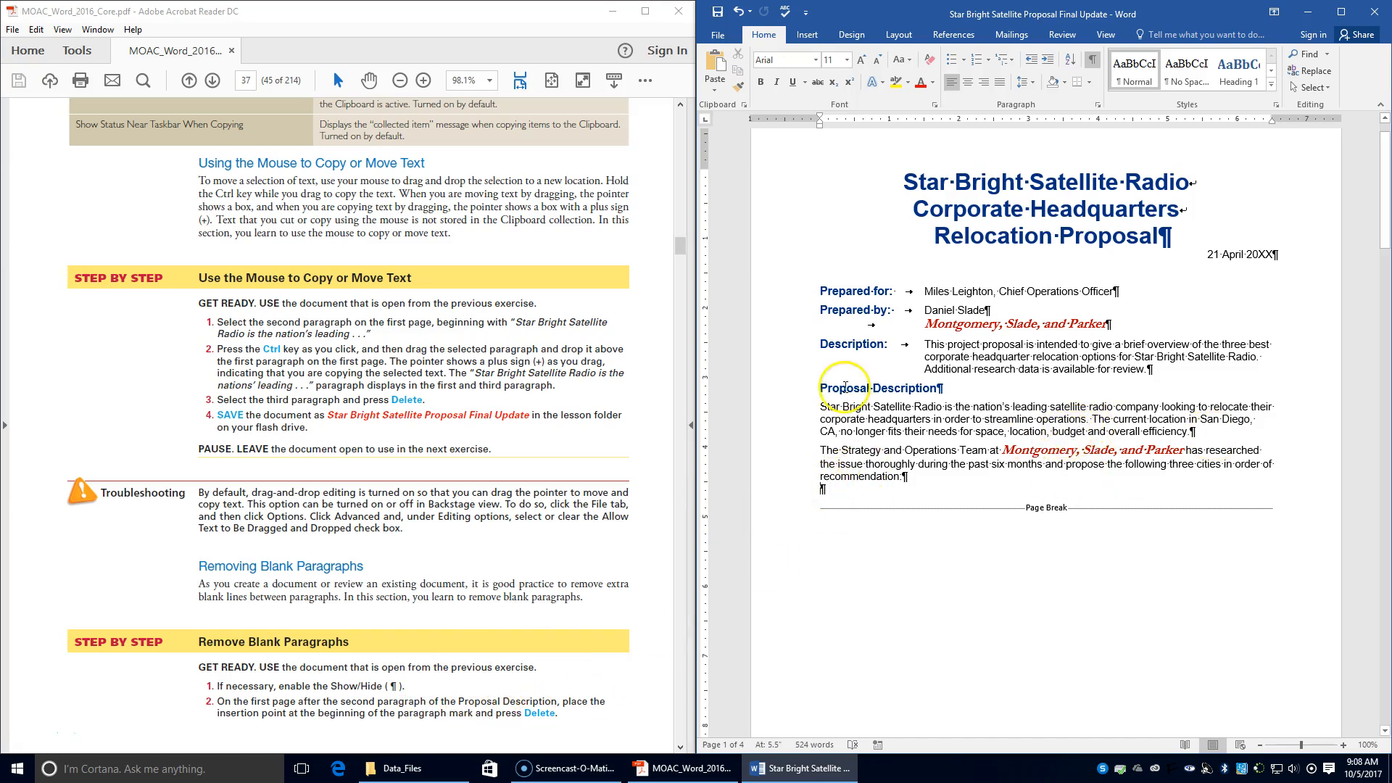
{"action": "key", "text": "Delete"}
Remove the three extra paragraph marks between the body paragraphs under the Atlanta, GA heading on page two.
{"action": "scroll", "coordinate": [460, 656], "scroll_direction": "down", "scroll_amount": 6}
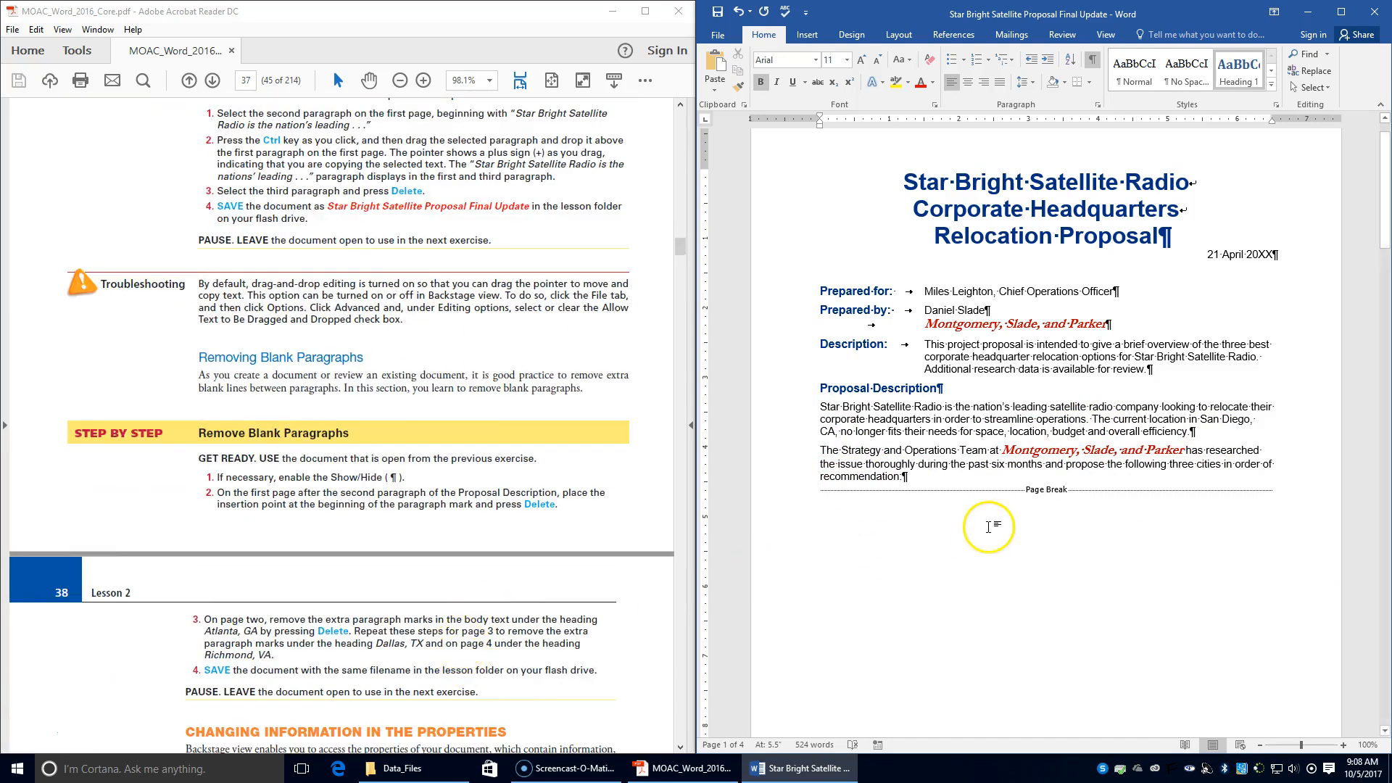
{"action": "scroll", "coordinate": [982, 529], "scroll_direction": "down", "scroll_amount": 6}
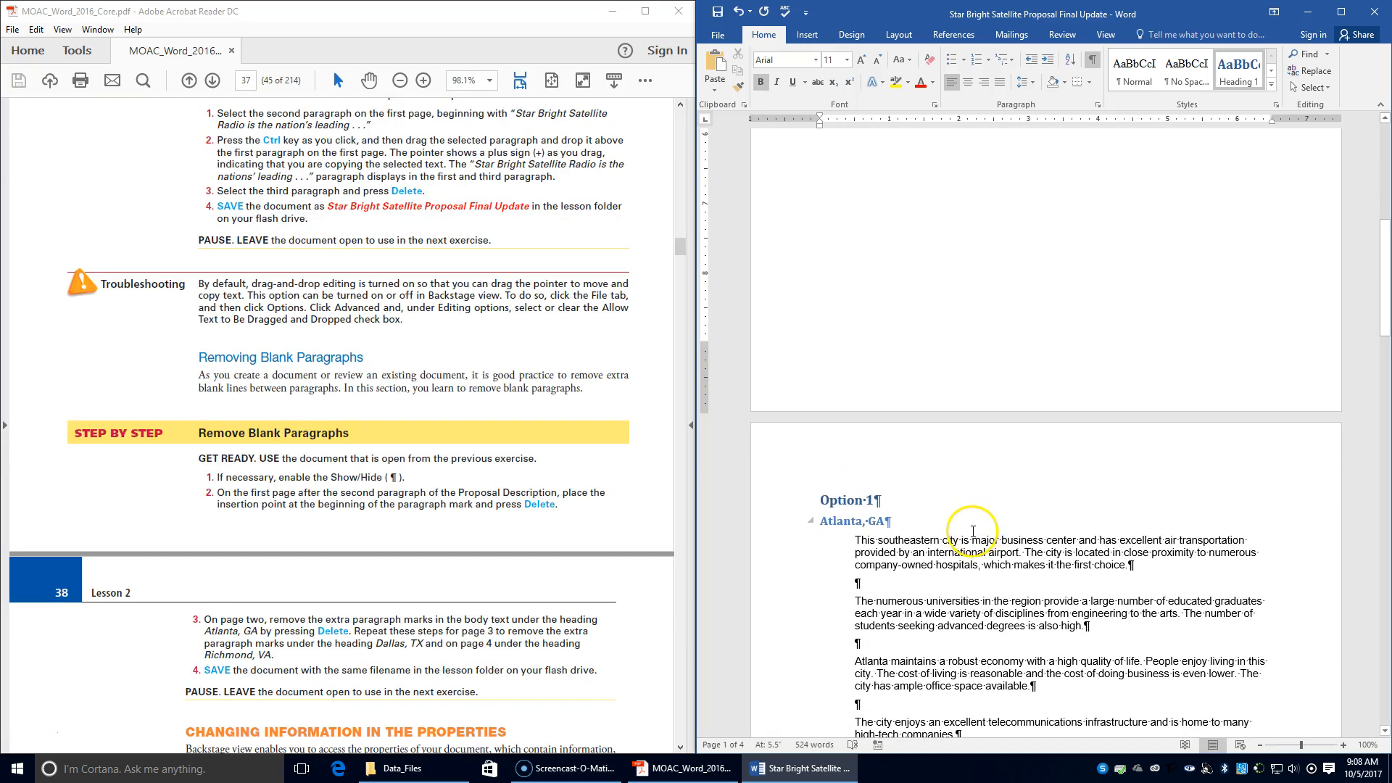
{"action": "scroll", "coordinate": [979, 530], "scroll_direction": "down", "scroll_amount": 3}
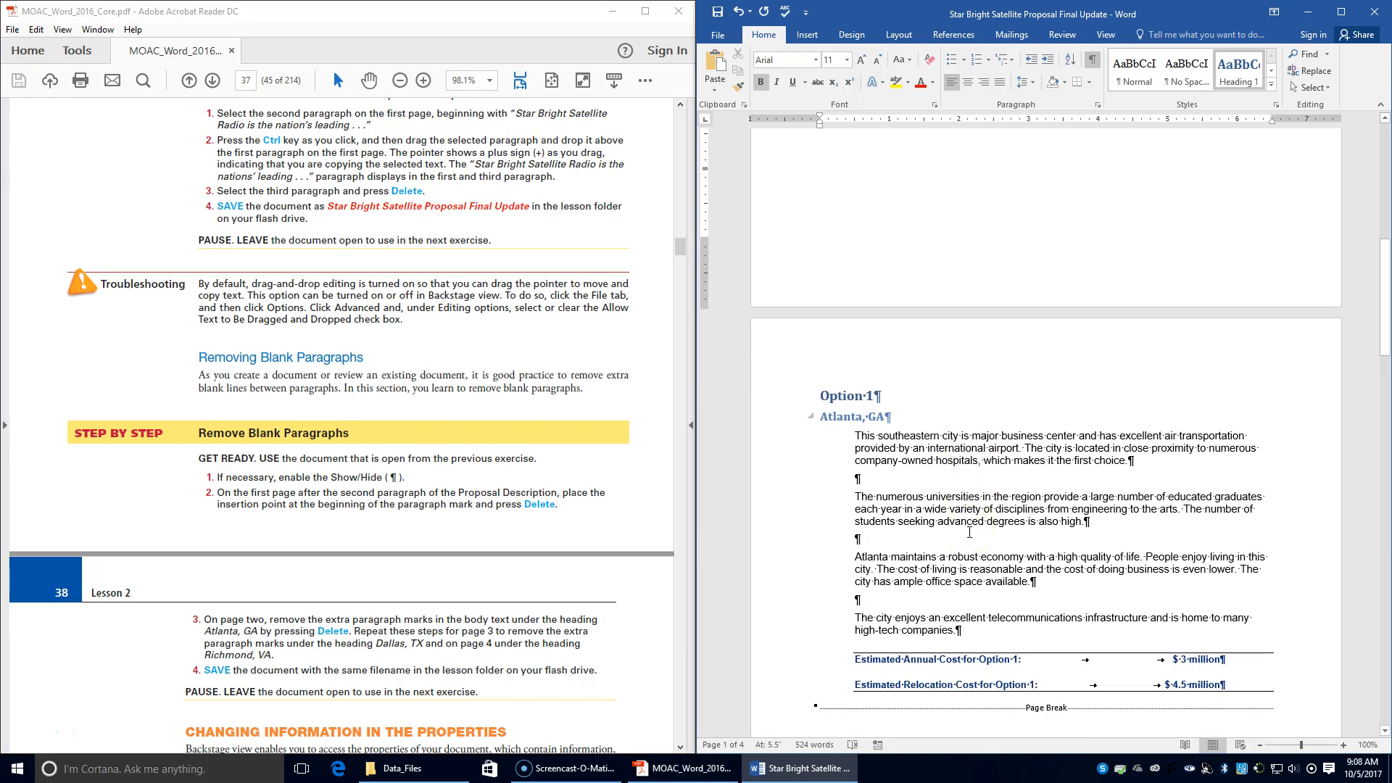
{"action": "left_click", "coordinate": [857, 478]}
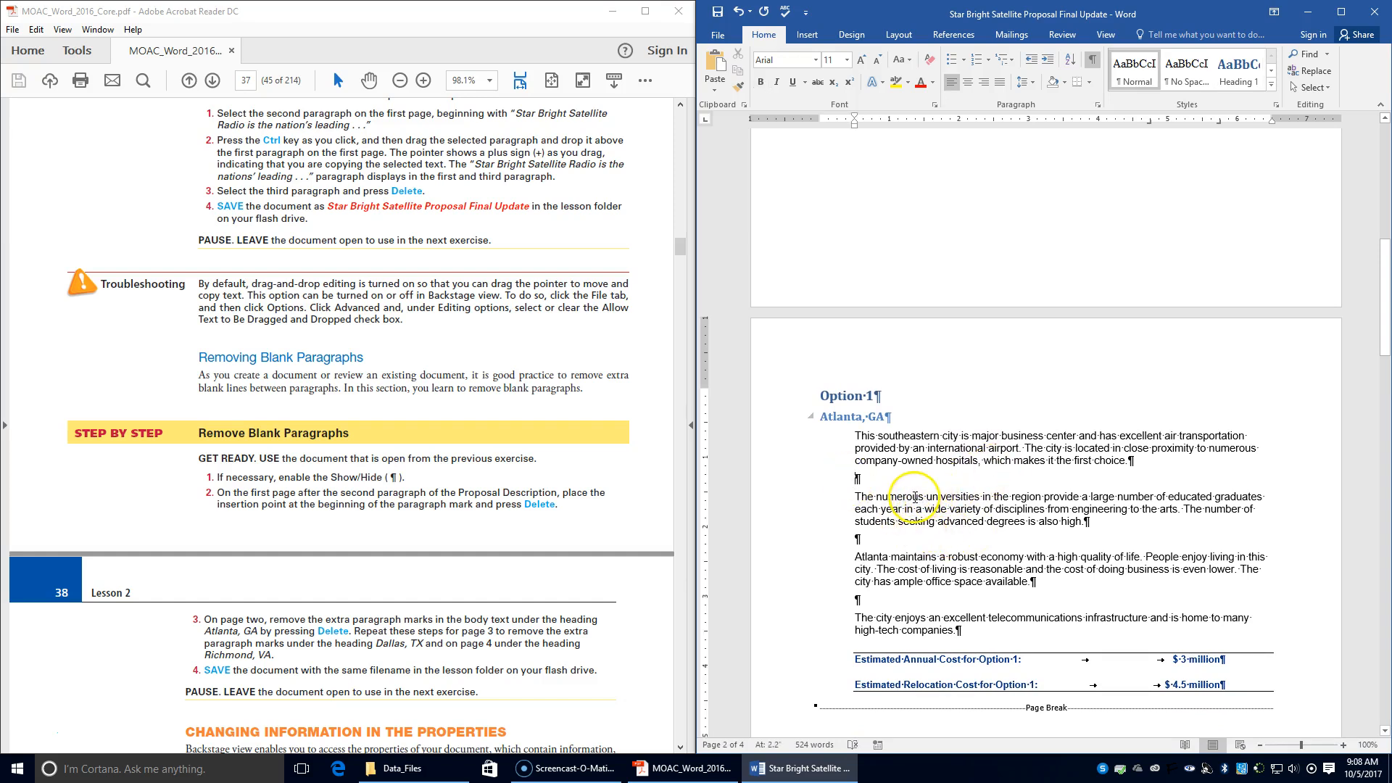
{"action": "key", "text": "Delete"}
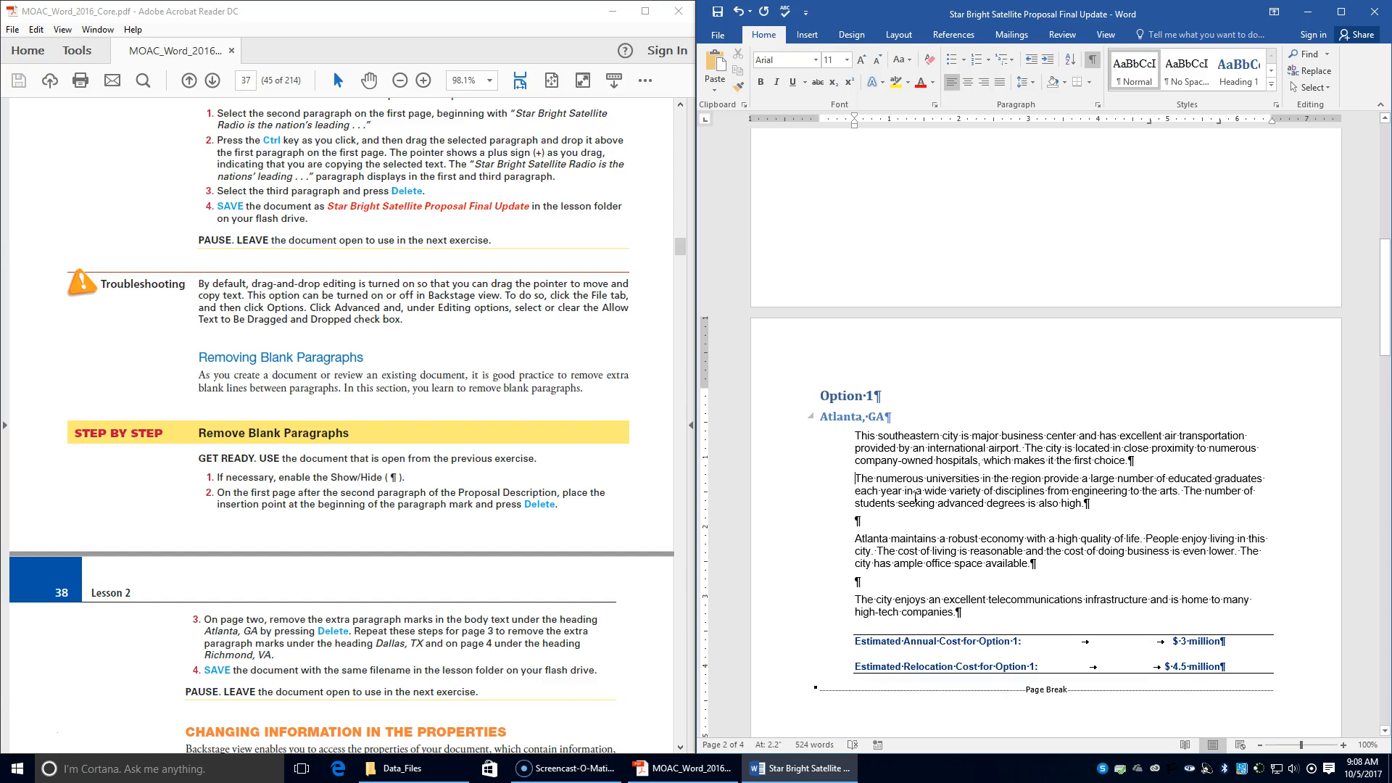
{"action": "key", "text": "Delete"}
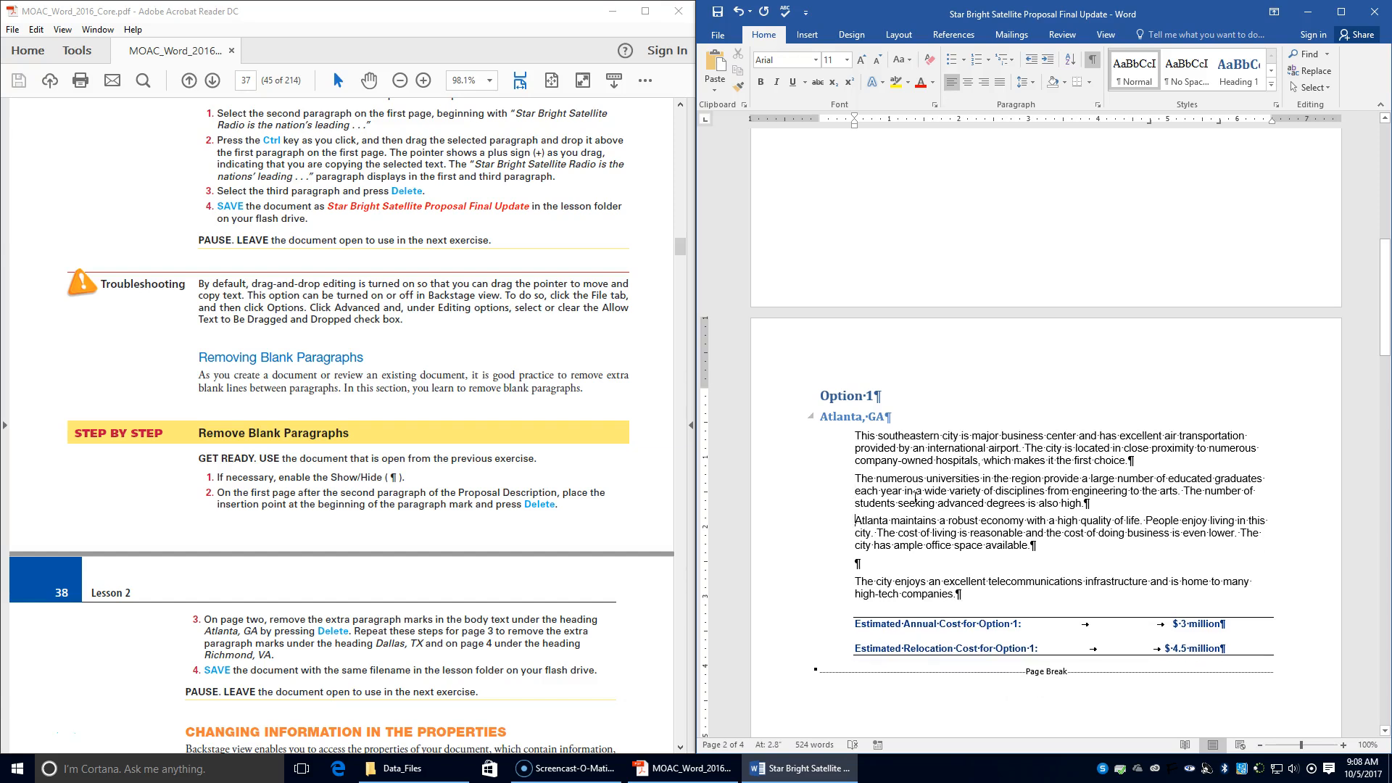
{"action": "key", "text": "Down"}
{"action": "key", "text": "Down"}
{"action": "key", "text": "Down"}
{"action": "key", "text": "Delete"}
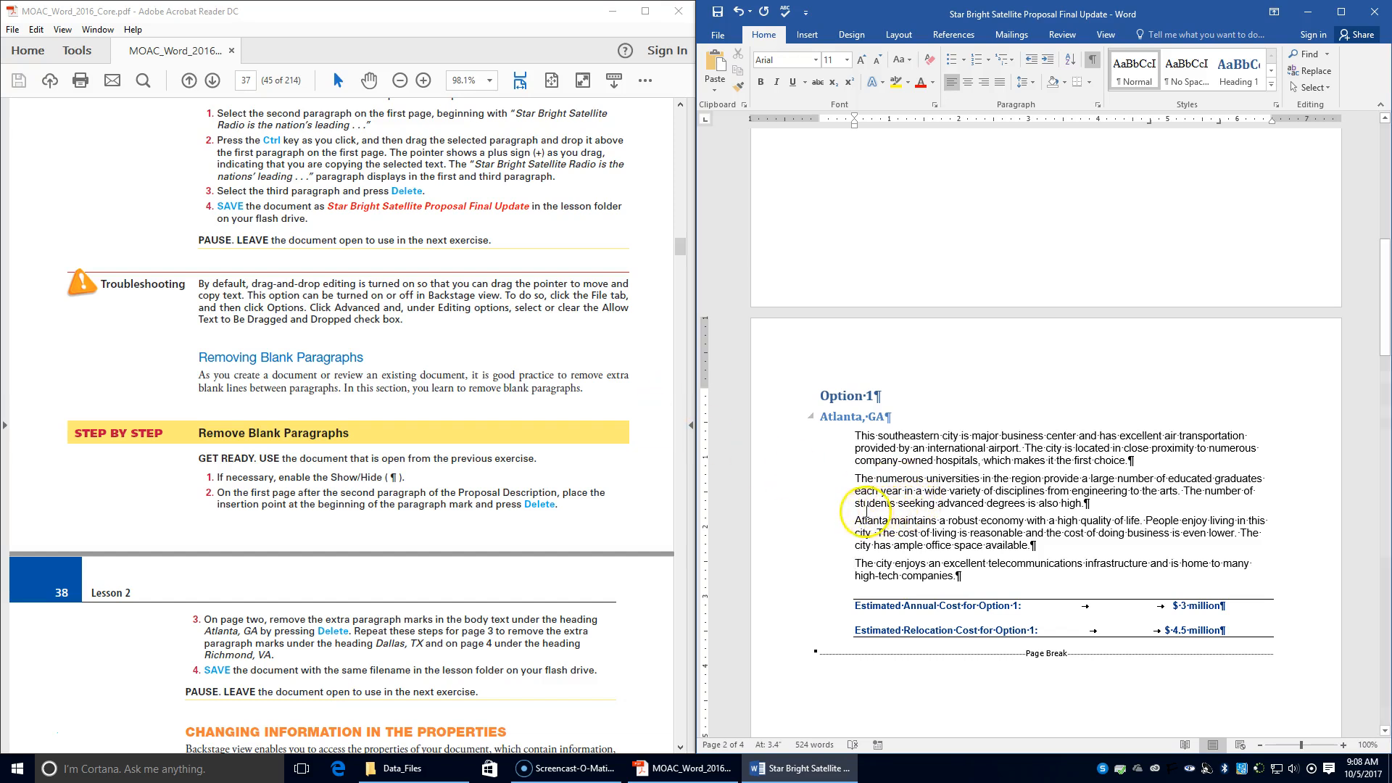
Remove the two extra paragraph marks between the body paragraphs under the Dallas, TX heading on page three.
{"action": "scroll", "coordinate": [925, 489], "scroll_direction": "down", "scroll_amount": 4}
{"action": "scroll", "coordinate": [925, 488], "scroll_direction": "down", "scroll_amount": 15}
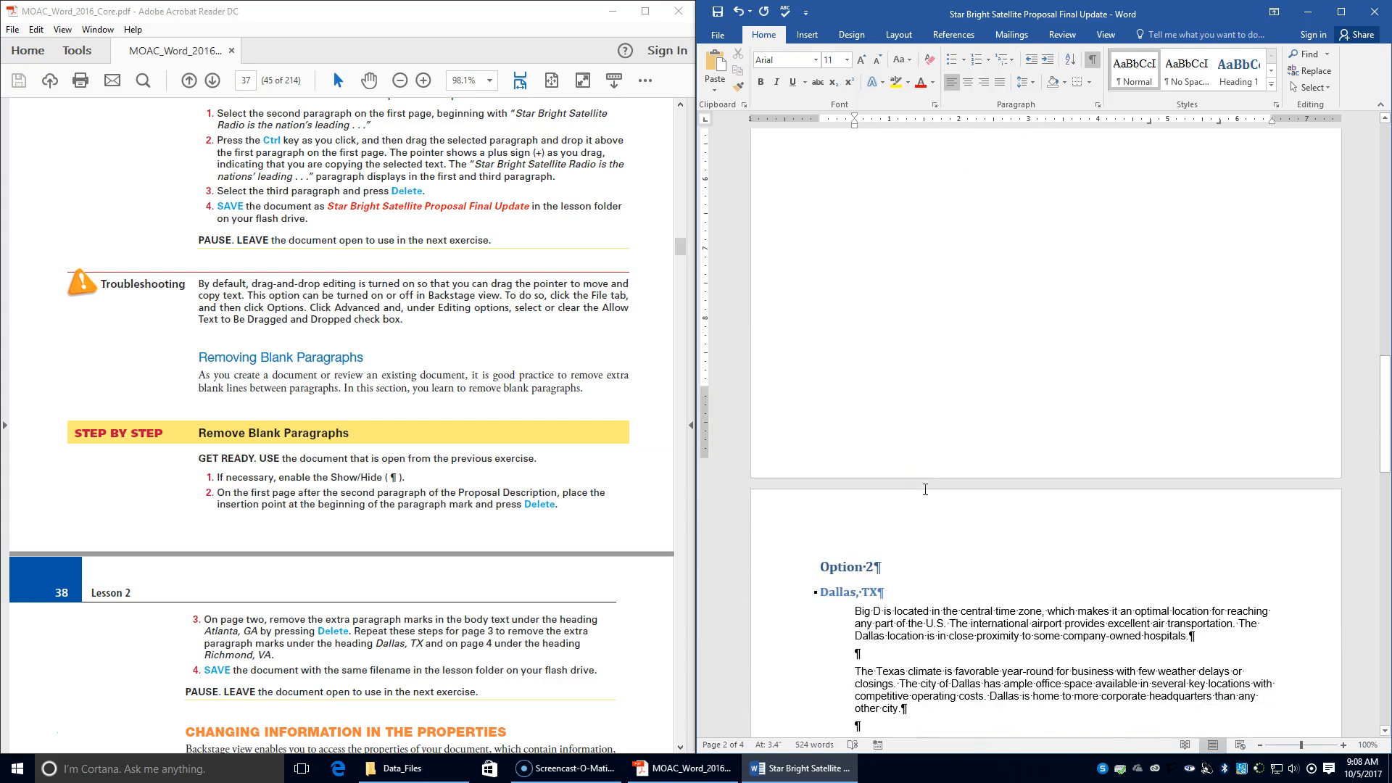
{"action": "left_click", "coordinate": [852, 488]}
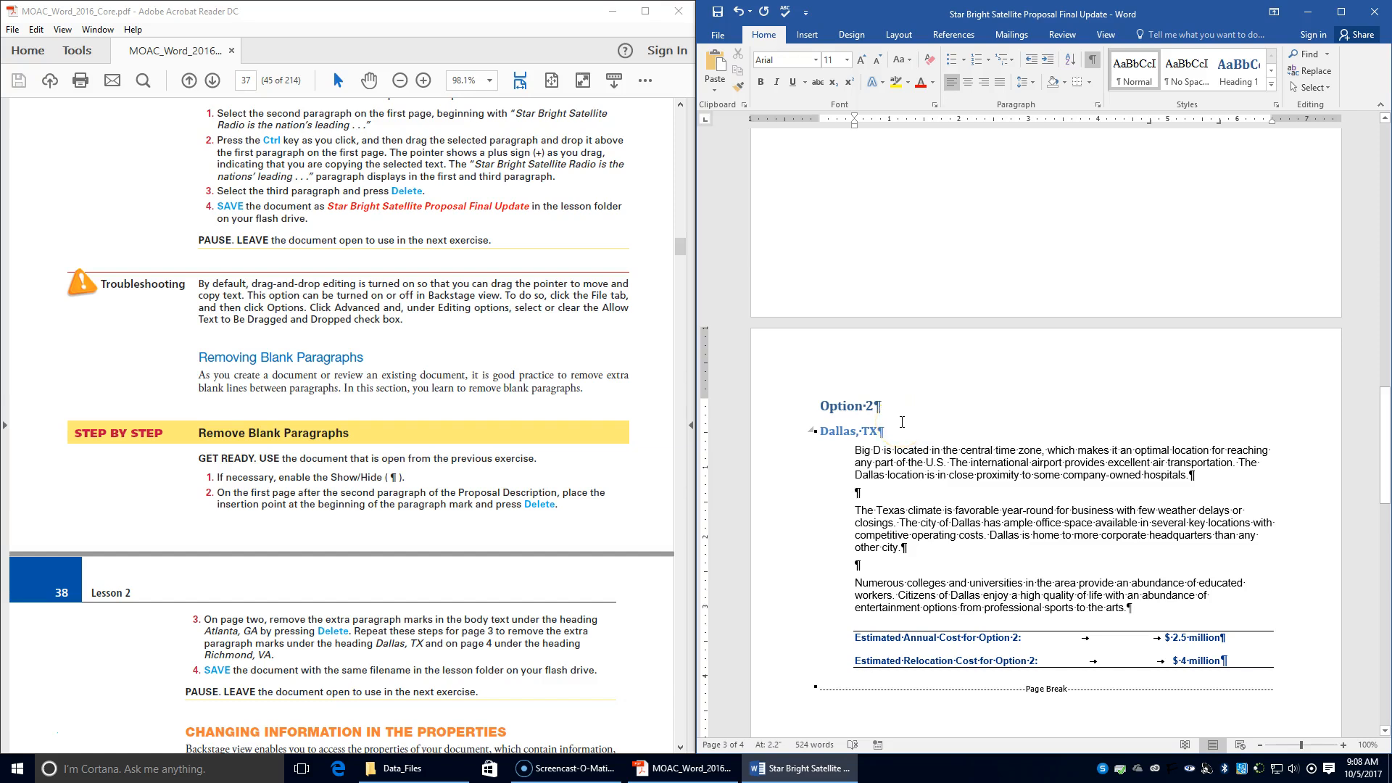
{"action": "key", "text": "Delete"}
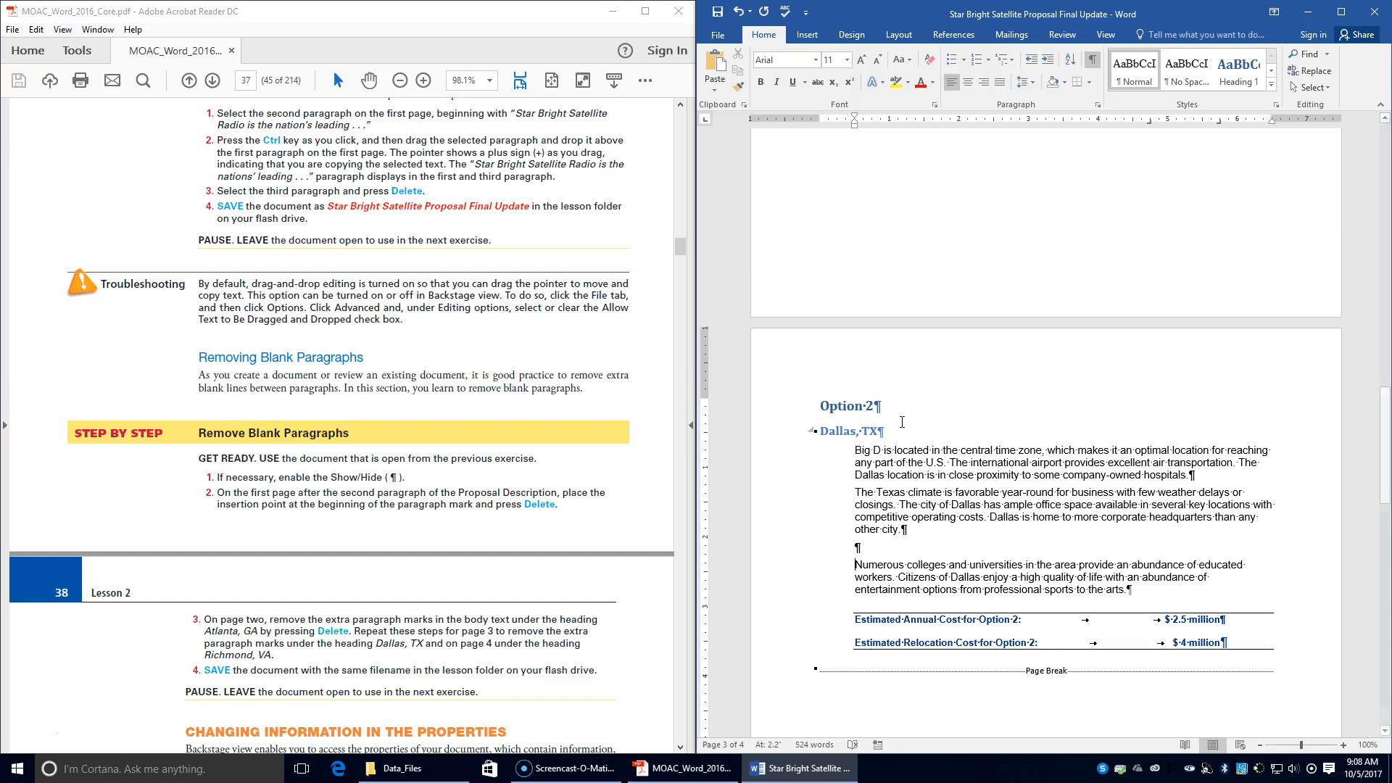
{"action": "key", "text": "Delete"}
Remove the two extra paragraph marks under the Richmond, VA heading on page four, and save the document under the same filename.
{"action": "scroll", "coordinate": [848, 500], "scroll_direction": "down", "scroll_amount": 10}
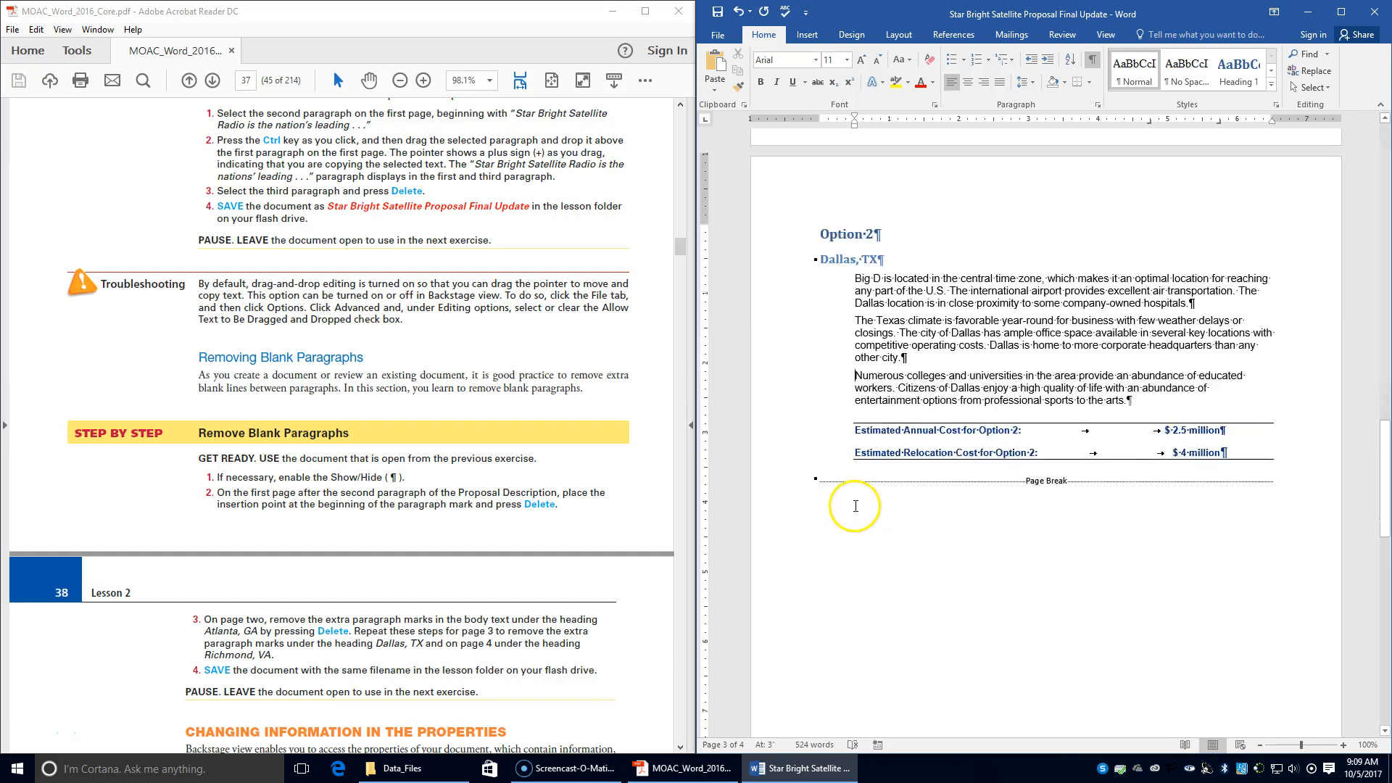
{"action": "left_click", "coordinate": [859, 503]}
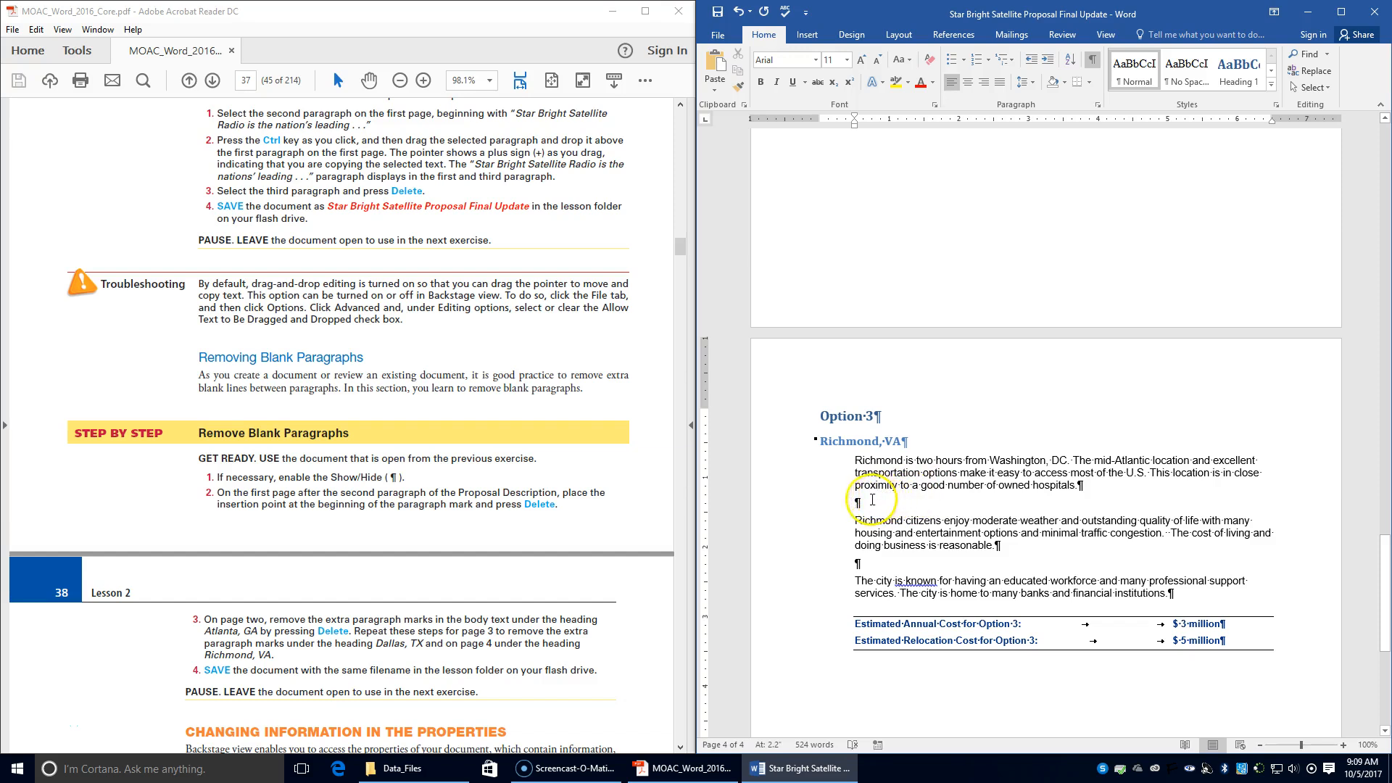
{"action": "key", "text": "Delete"}
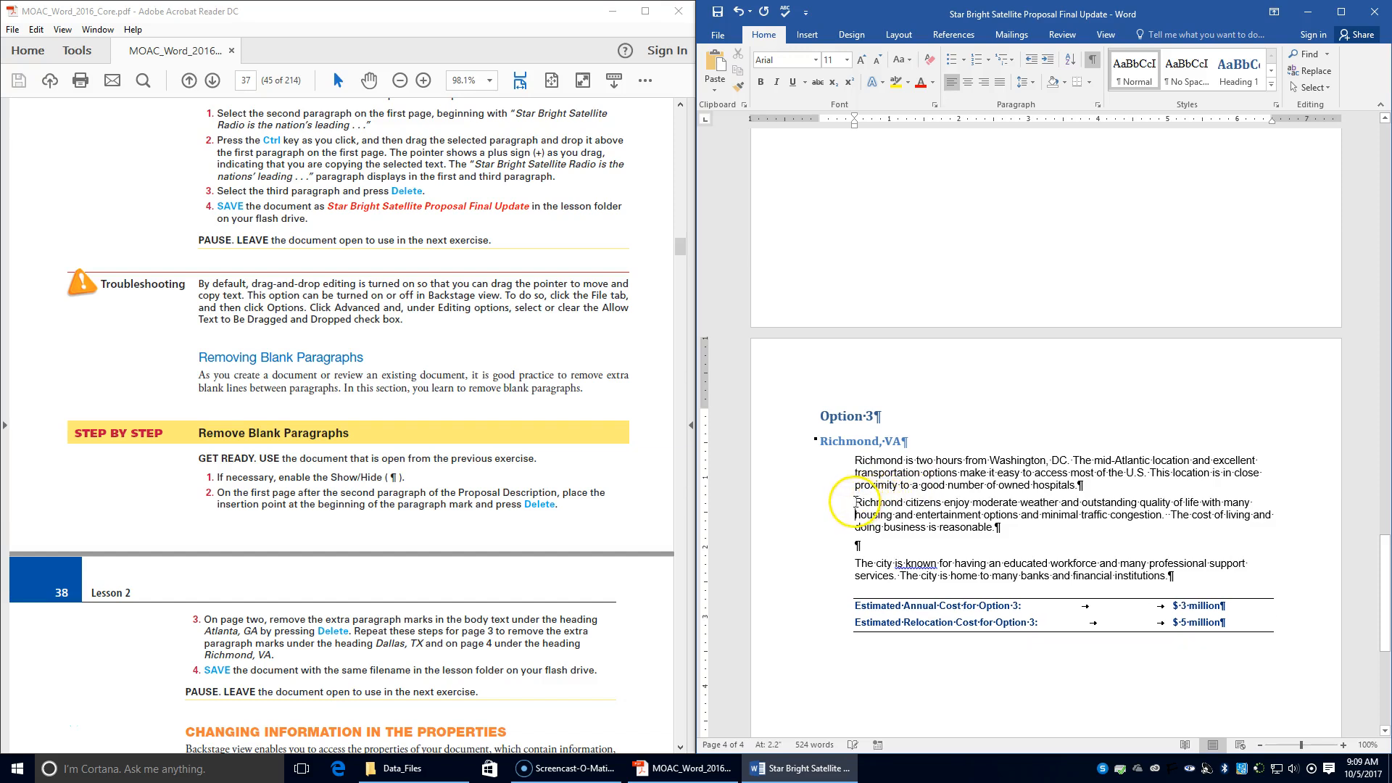
{"action": "key", "text": "Down"}
{"action": "key", "text": "Down"}
{"action": "key", "text": "Down"}
{"action": "key", "text": "Delete"}
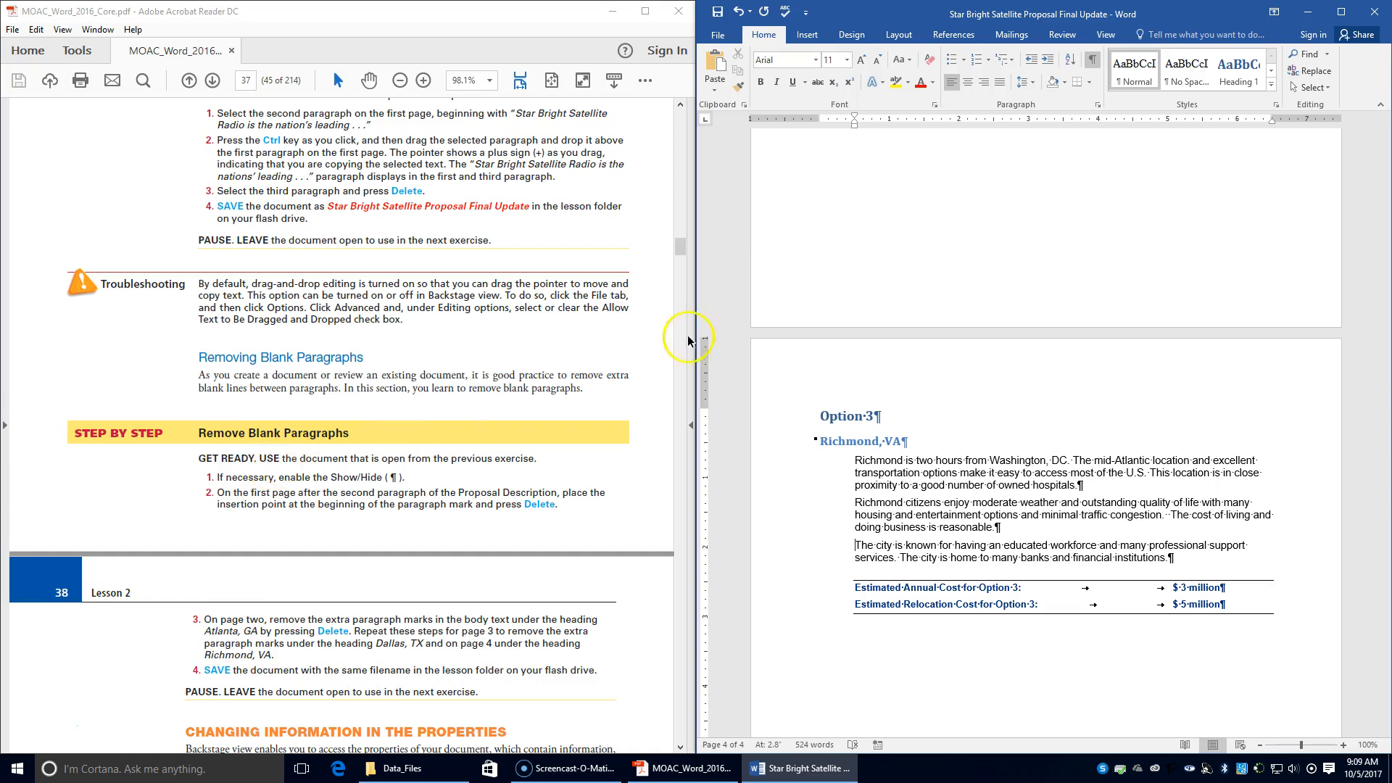
{"action": "left_click", "coordinate": [718, 12]}
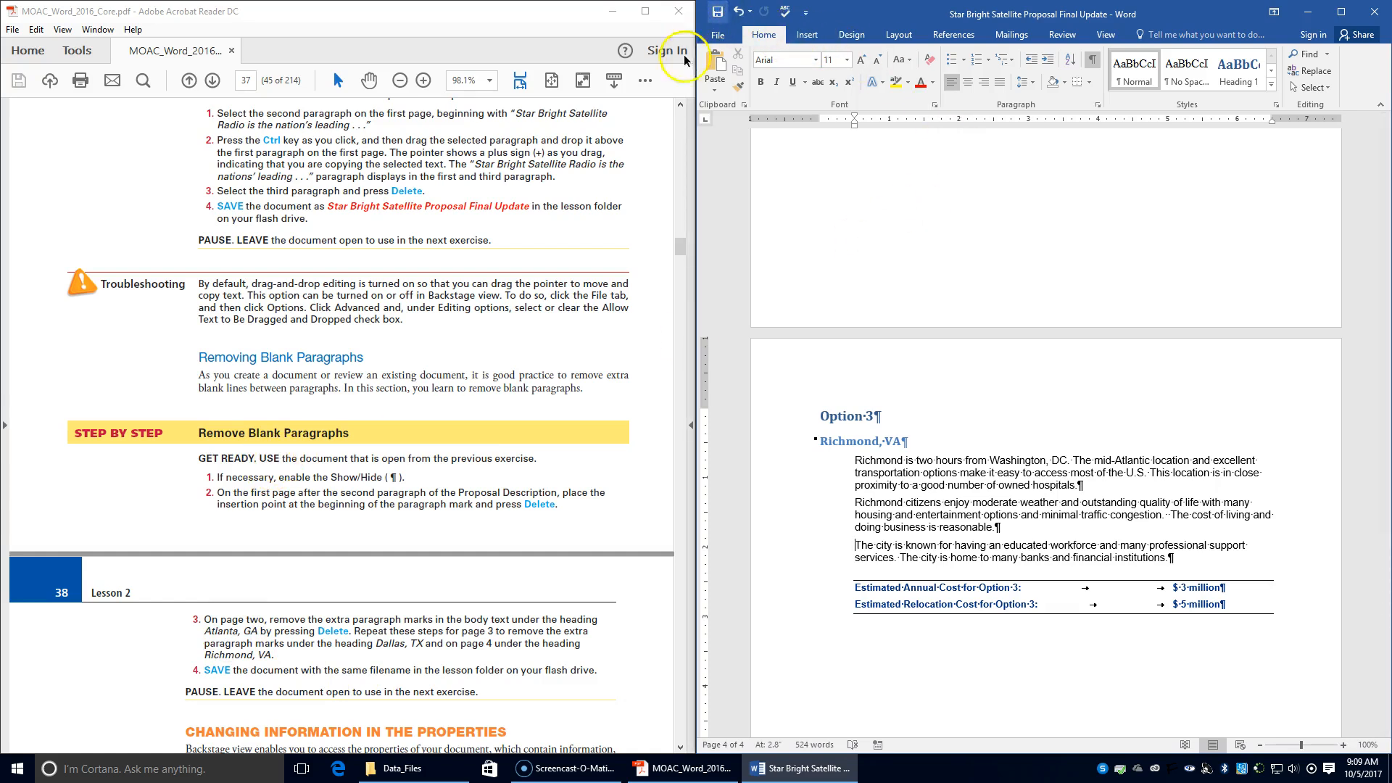
Following the textbook's Change Information in the Properties exercise, show all document properties on the Info screen and find the exercise's title and subject entries.
{"action": "scroll", "coordinate": [546, 464], "scroll_direction": "down", "scroll_amount": 3}
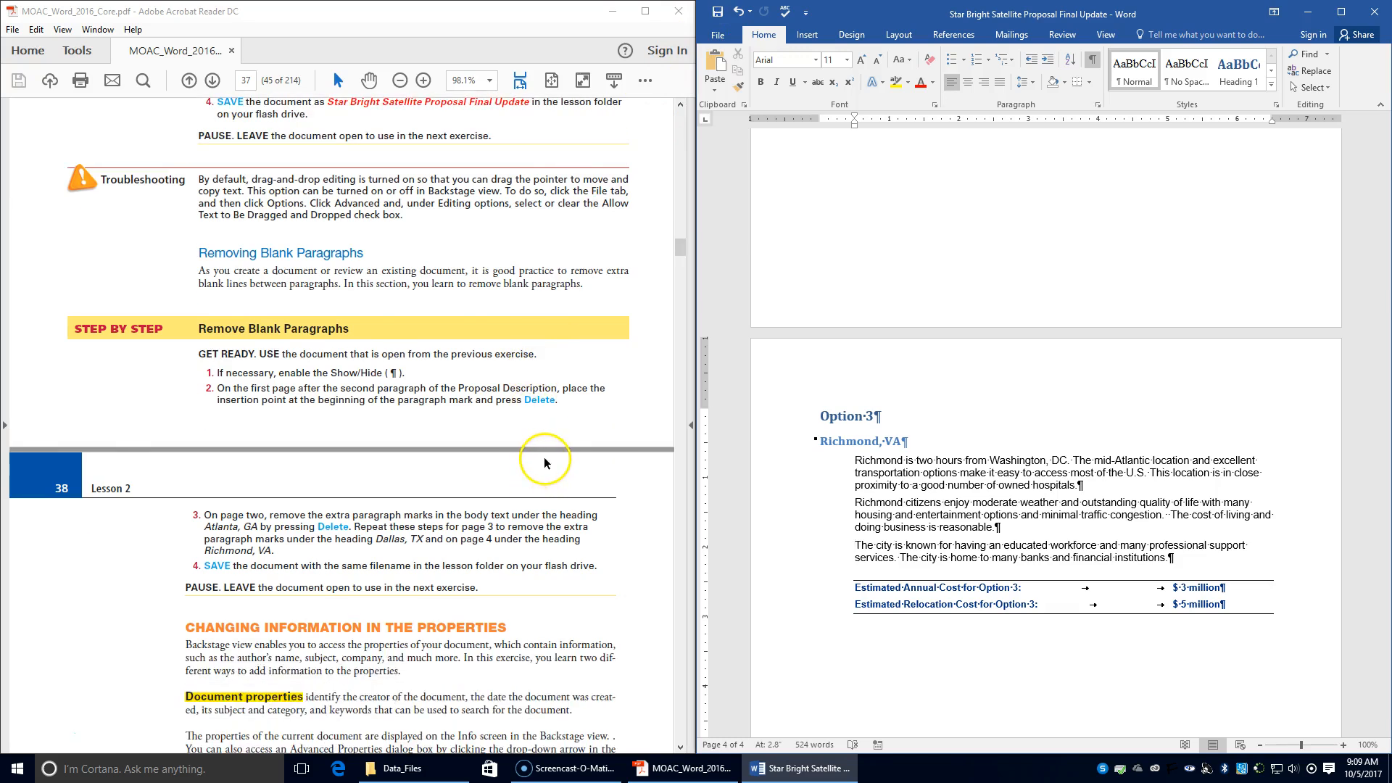
{"action": "scroll", "coordinate": [548, 462], "scroll_direction": "down", "scroll_amount": 4}
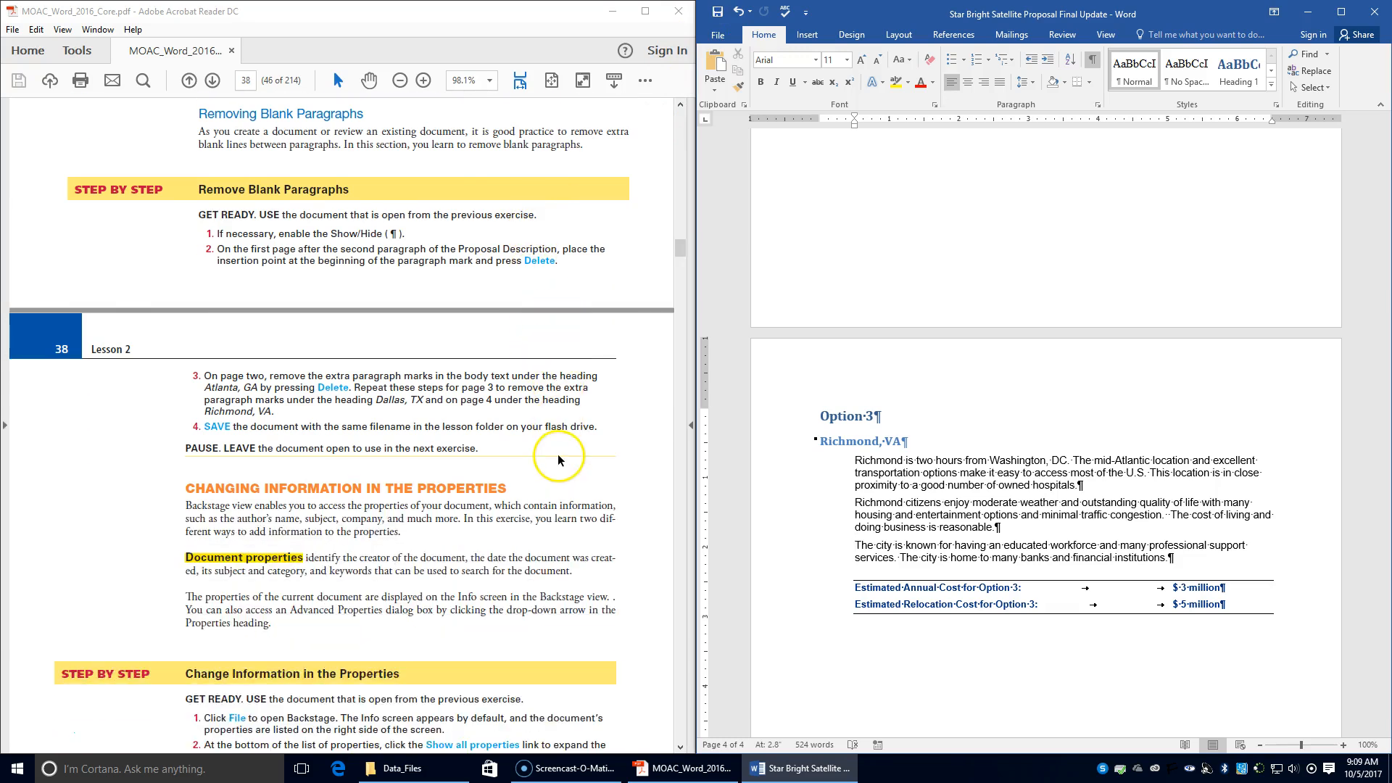
{"action": "scroll", "coordinate": [558, 460], "scroll_direction": "down", "scroll_amount": 1}
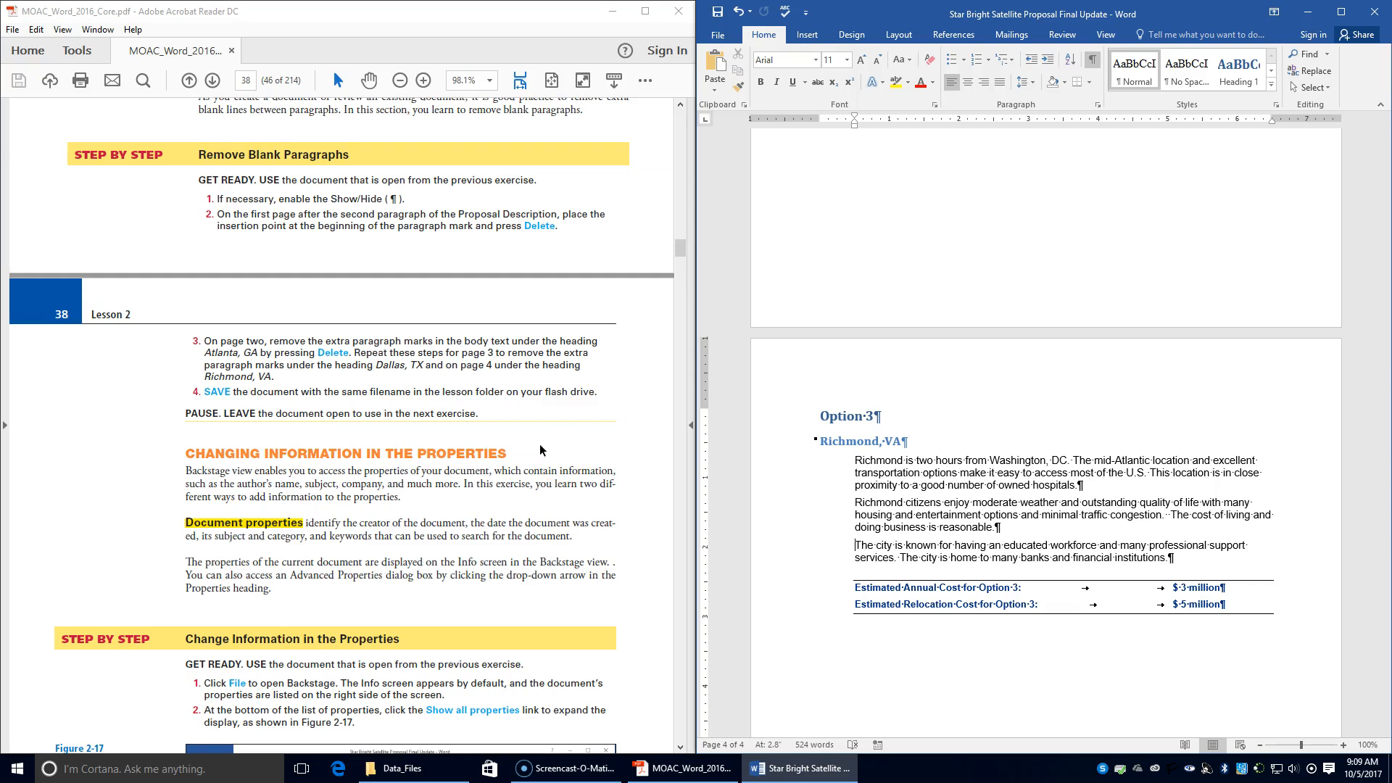
{"action": "scroll", "coordinate": [533, 444], "scroll_direction": "down", "scroll_amount": 4}
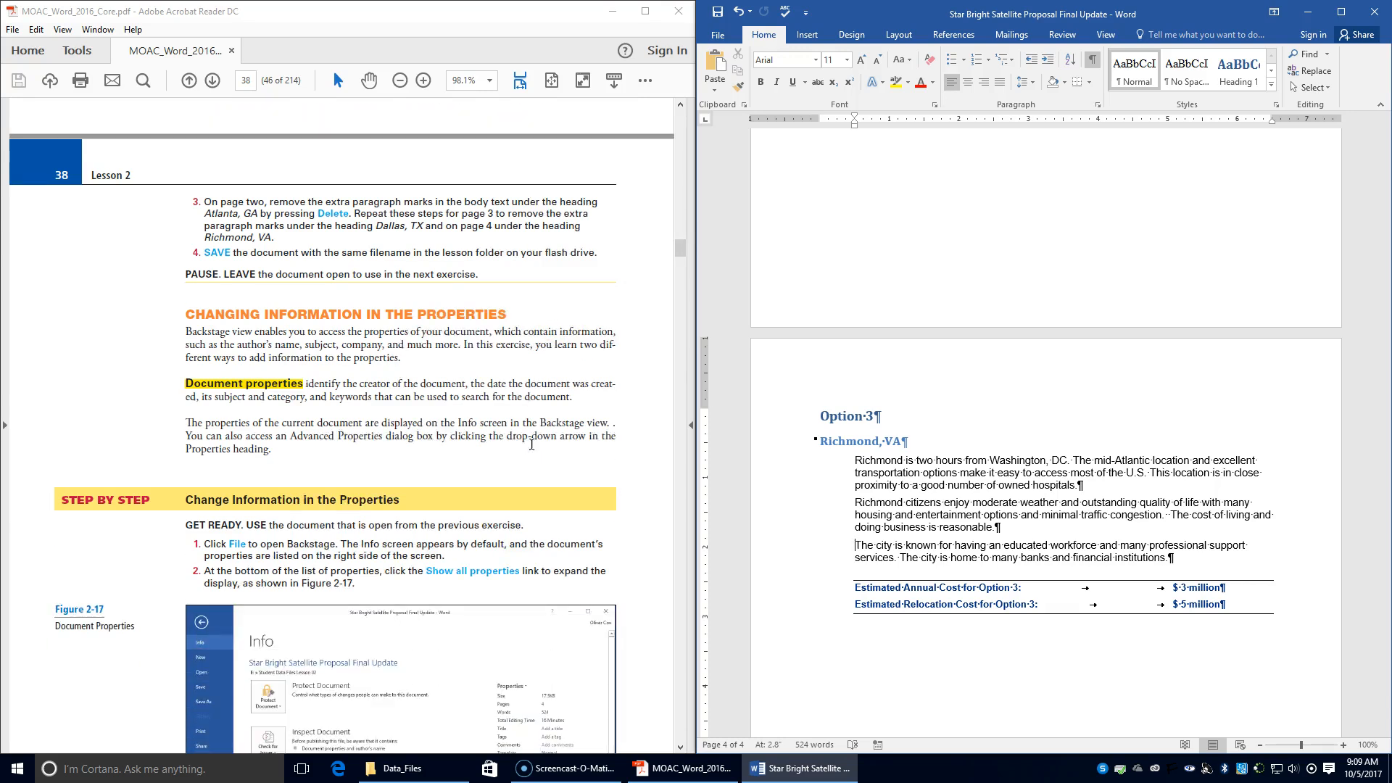
{"action": "left_click", "coordinate": [718, 35]}
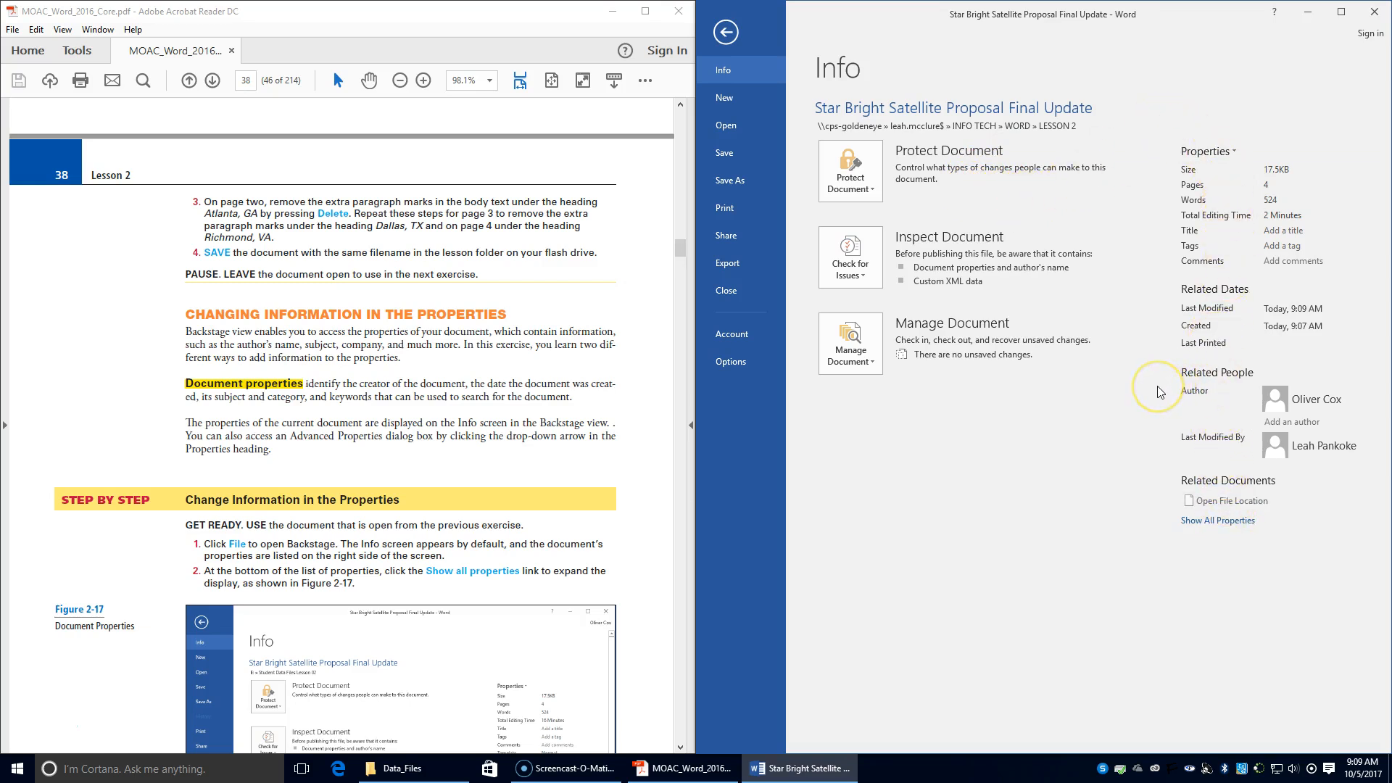
{"action": "left_click", "coordinate": [1233, 533]}
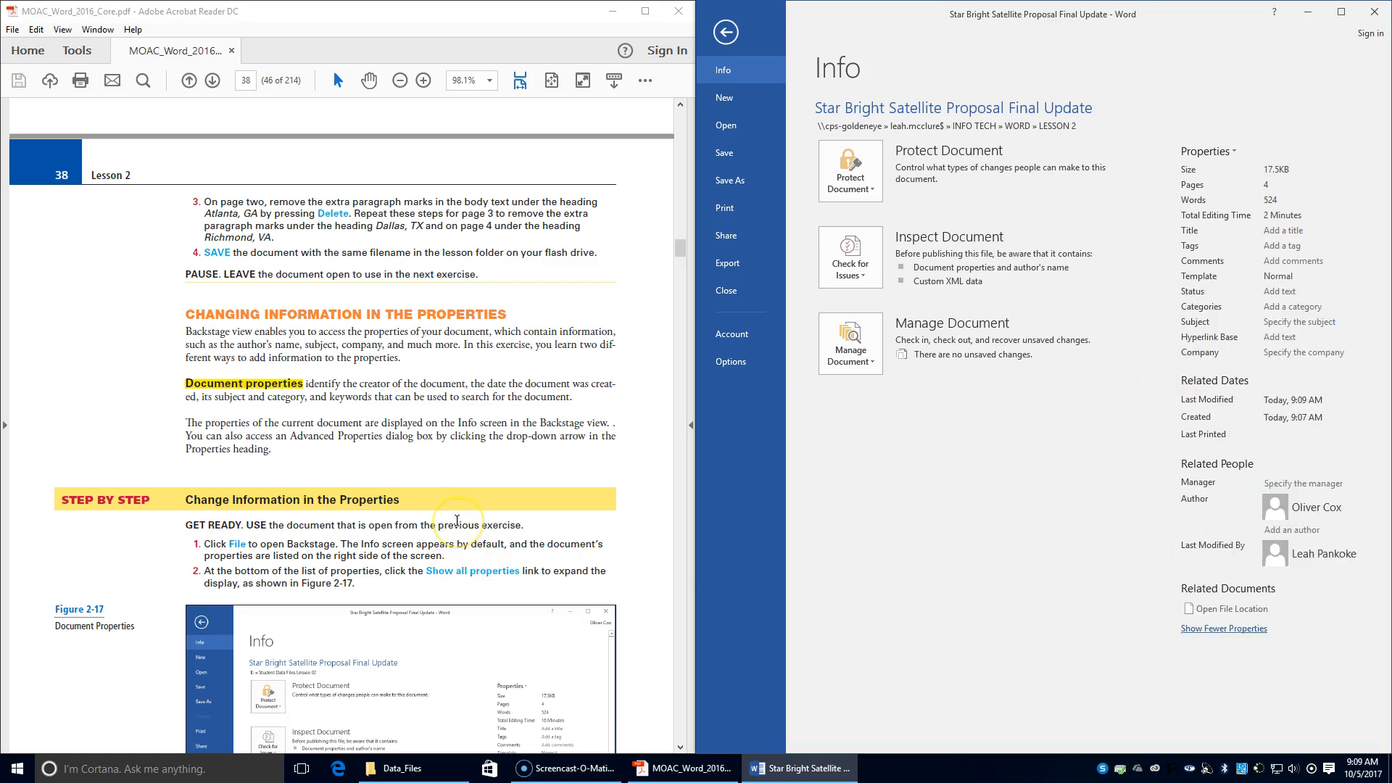
{"action": "scroll", "coordinate": [457, 520], "scroll_direction": "down", "scroll_amount": 8}
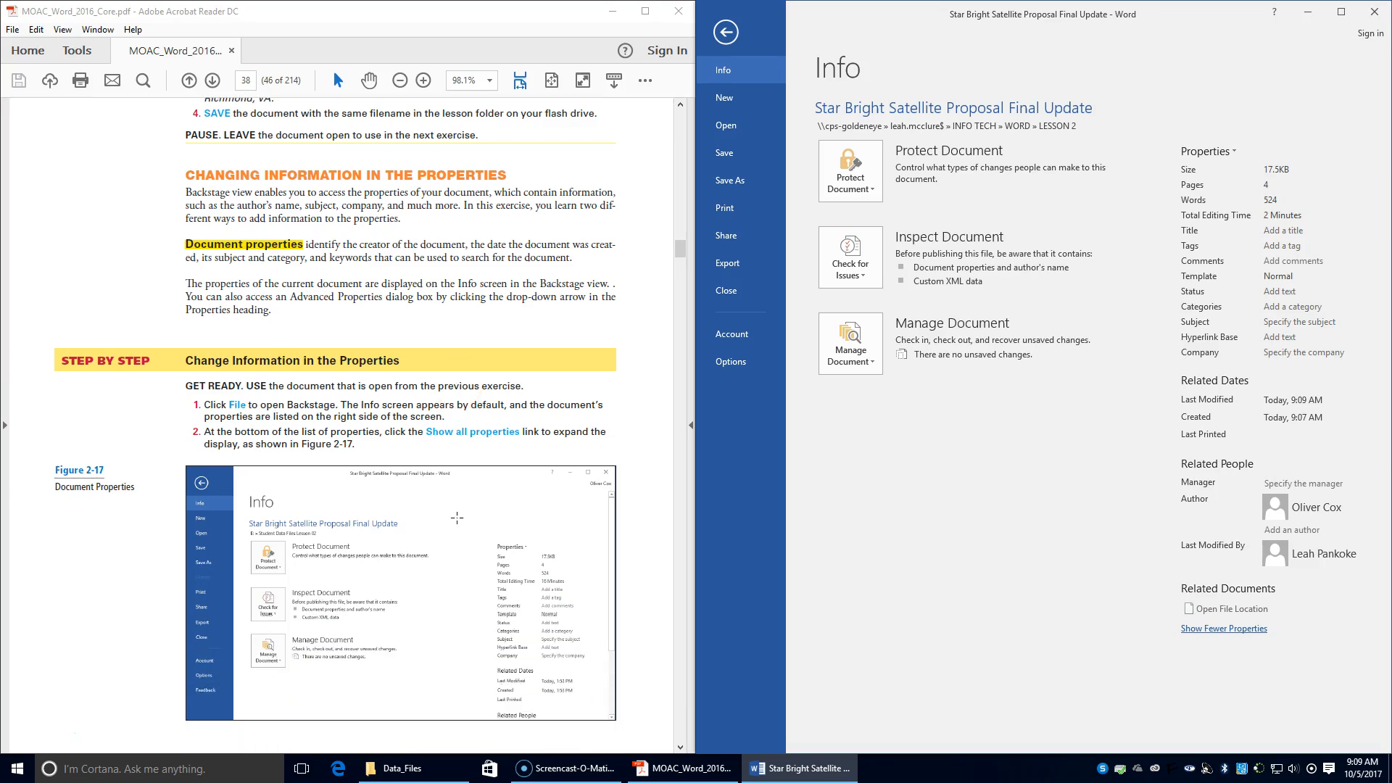
{"action": "scroll", "coordinate": [410, 487], "scroll_direction": "down", "scroll_amount": 7}
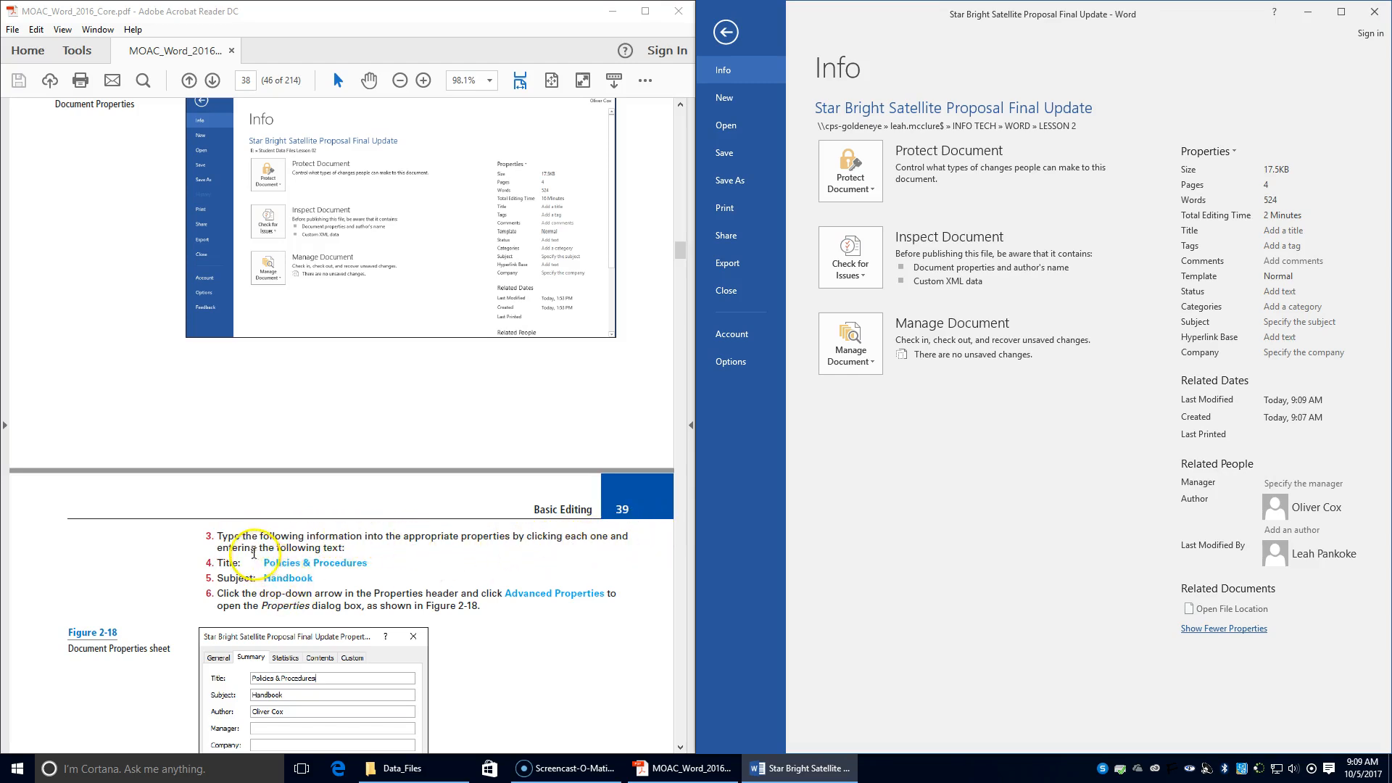
Set the document's title property to "Policies & Procedures" and its subject property to "Handbook".
{"action": "left_click", "coordinate": [1279, 231]}
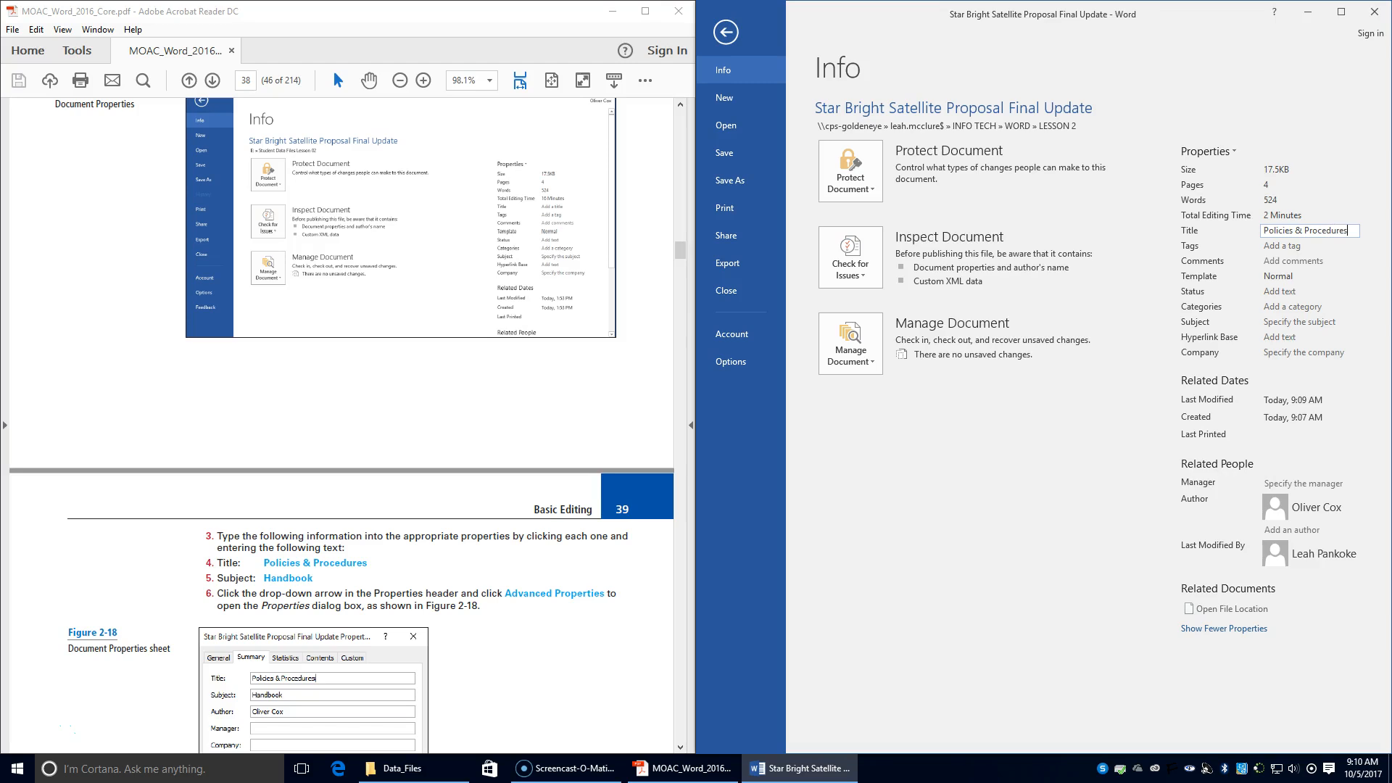
{"action": "left_click", "coordinate": [1280, 309]}
{"action": "left_click", "coordinate": [1281, 323]}
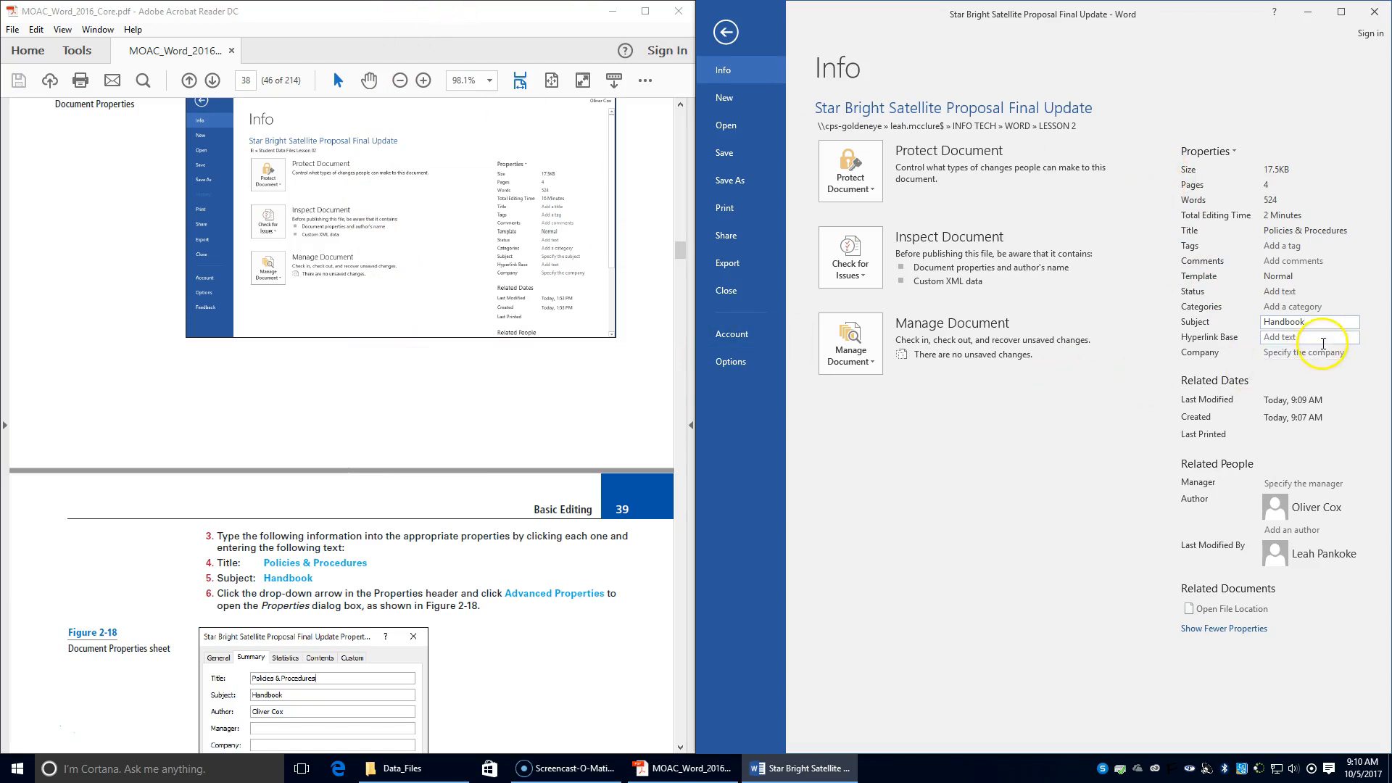
In the advanced properties, enter the manager's name, company "Star Bright Satellite Radio" and keywords "policies, procedures, benefits", and save the document.
{"action": "left_click", "coordinate": [1232, 152]}
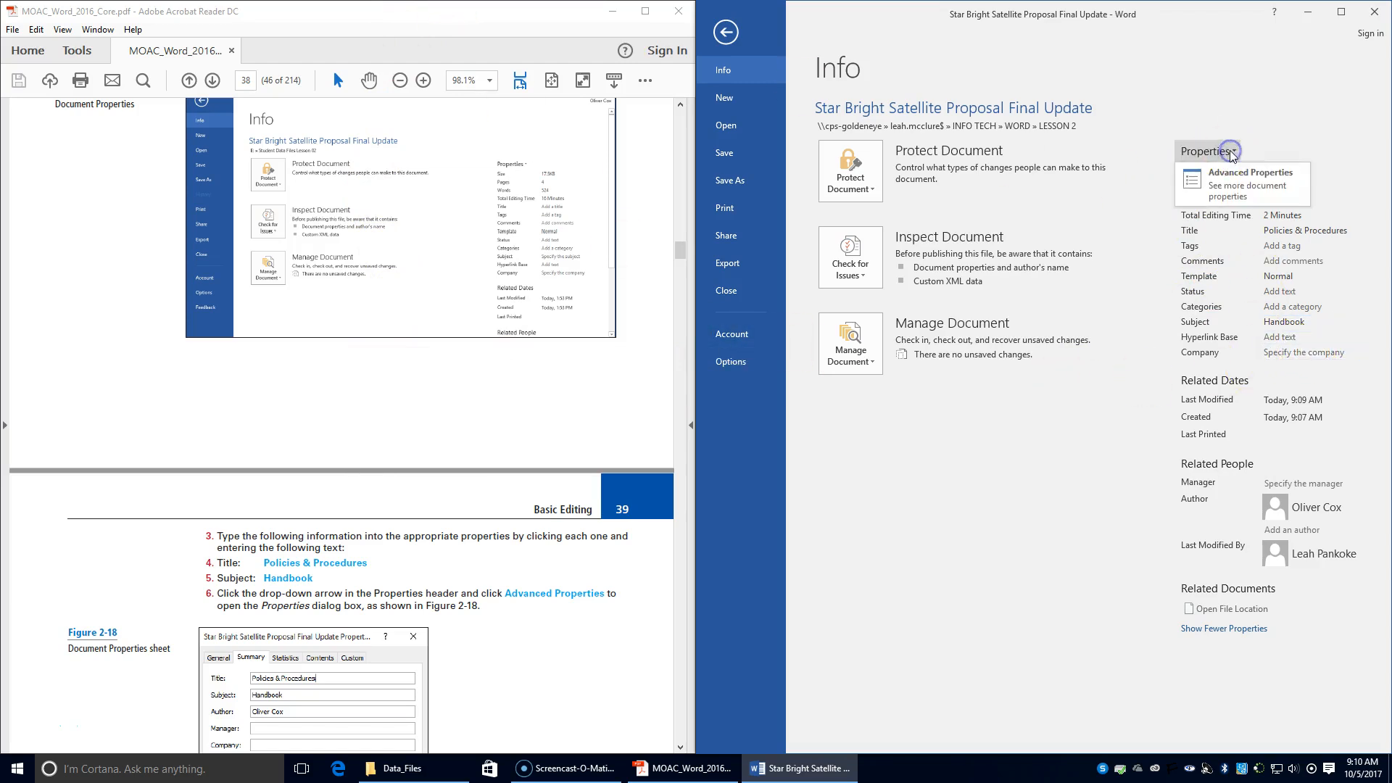
{"action": "left_click", "coordinate": [1229, 191]}
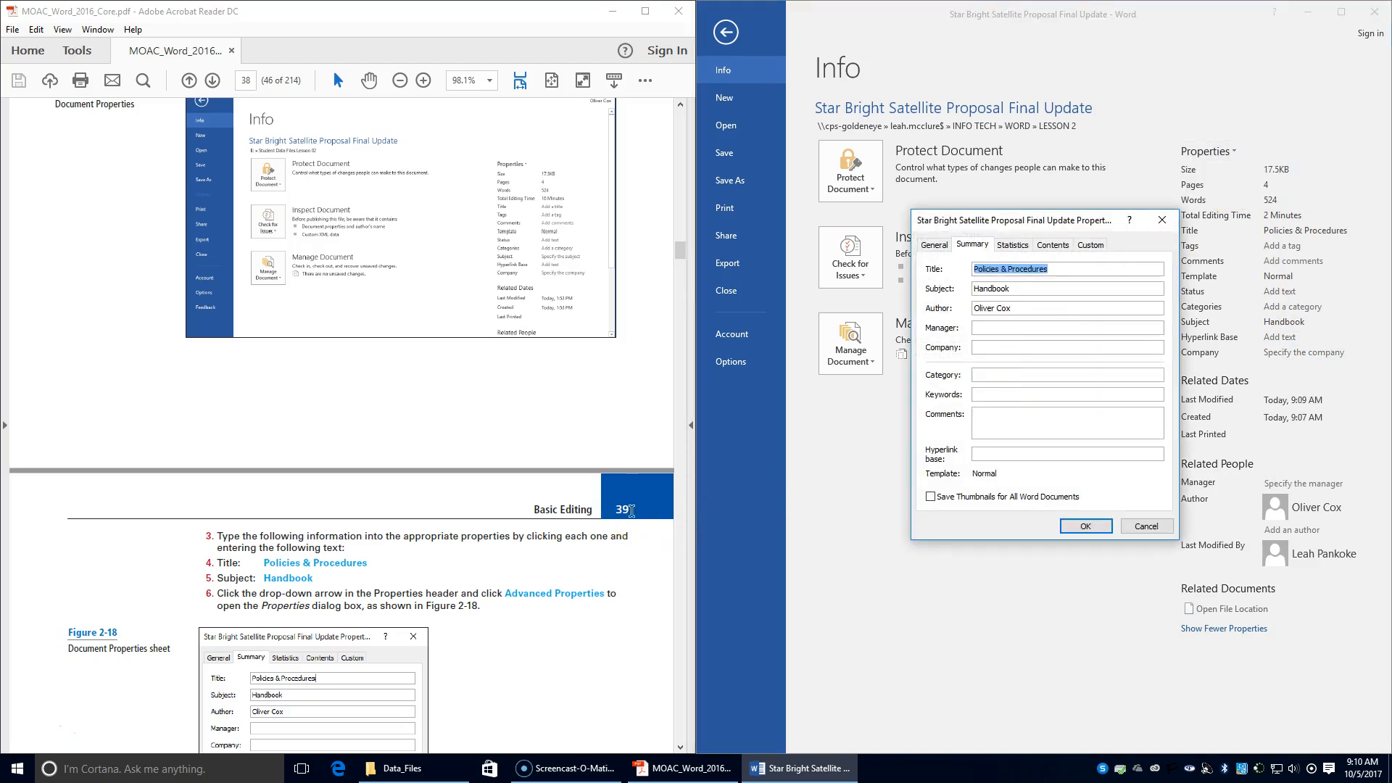
{"action": "scroll", "coordinate": [354, 690], "scroll_direction": "down", "scroll_amount": 3}
{"action": "scroll", "coordinate": [355, 688], "scroll_direction": "down", "scroll_amount": 2}
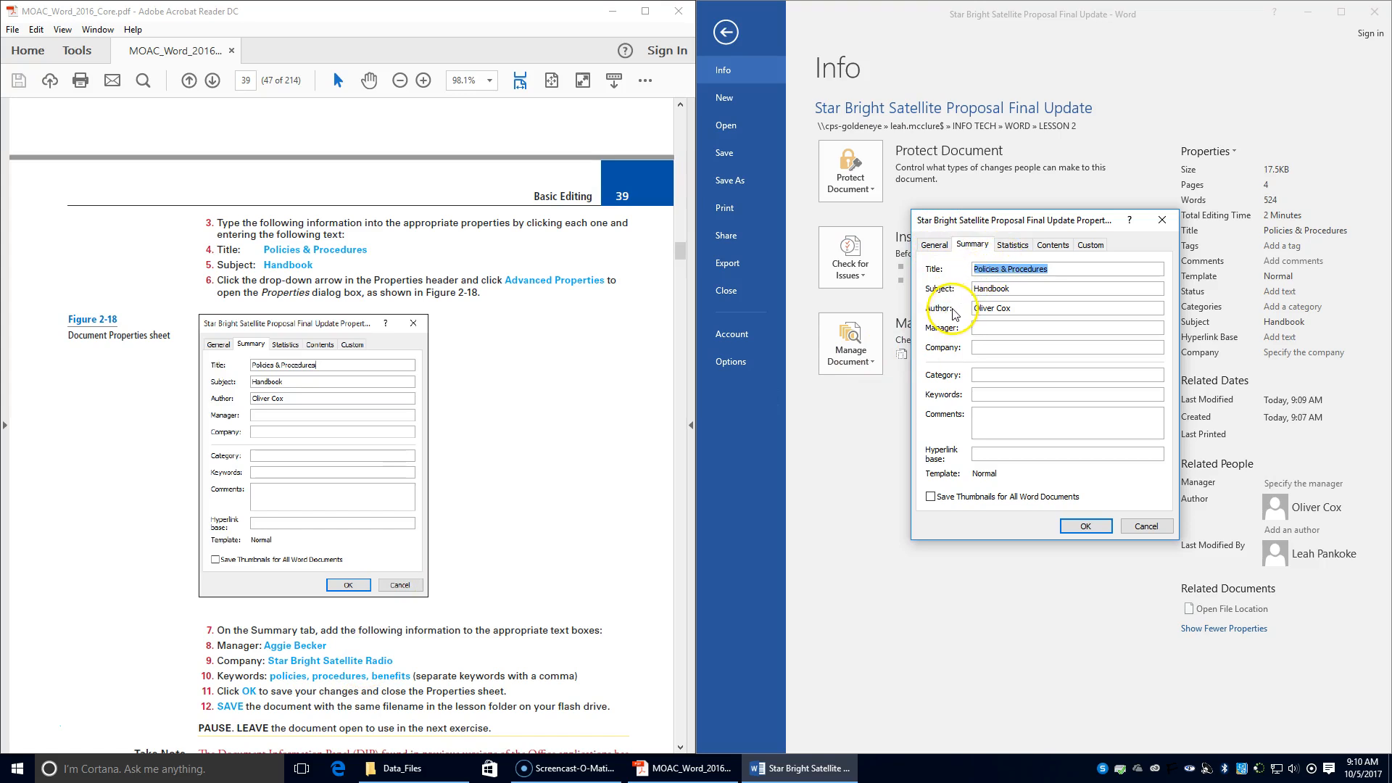
{"action": "left_click", "coordinate": [1019, 308]}
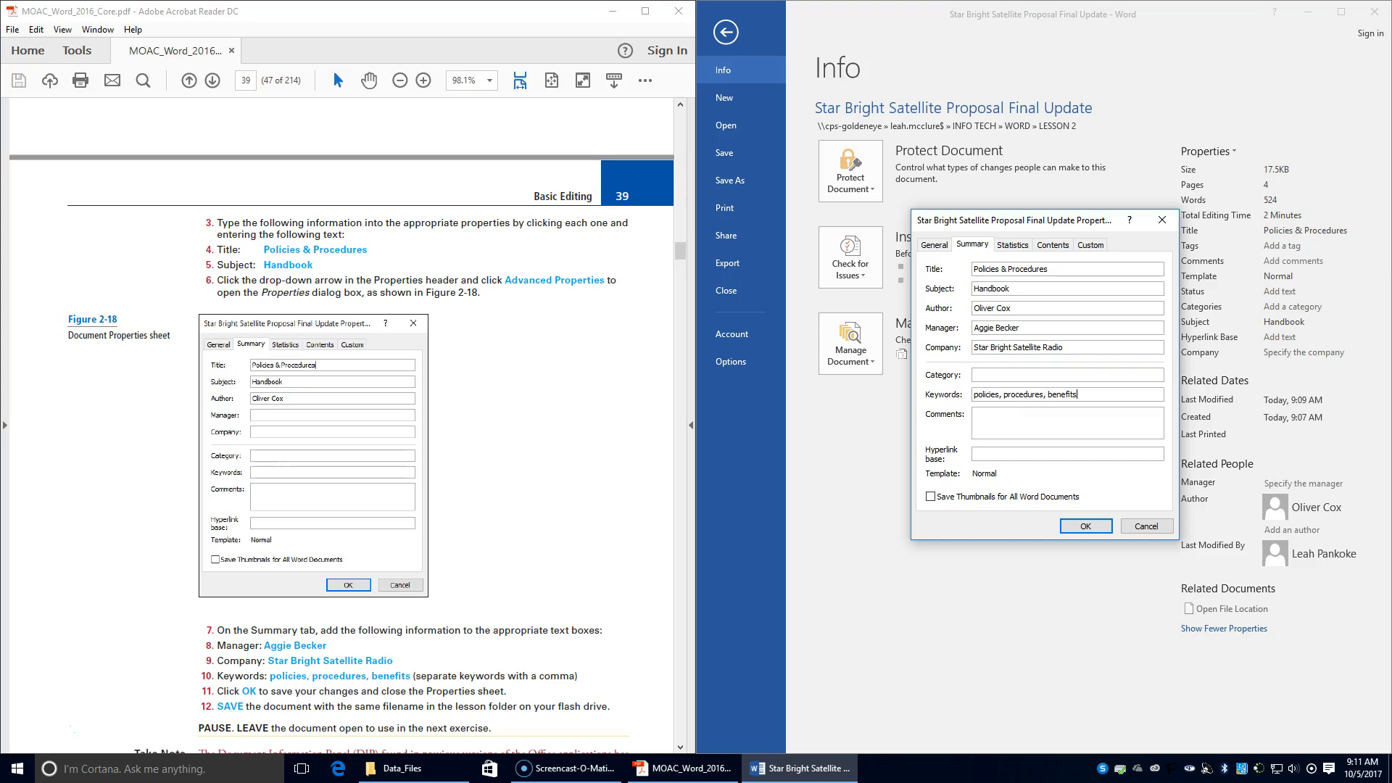
{"action": "key", "text": "Return"}
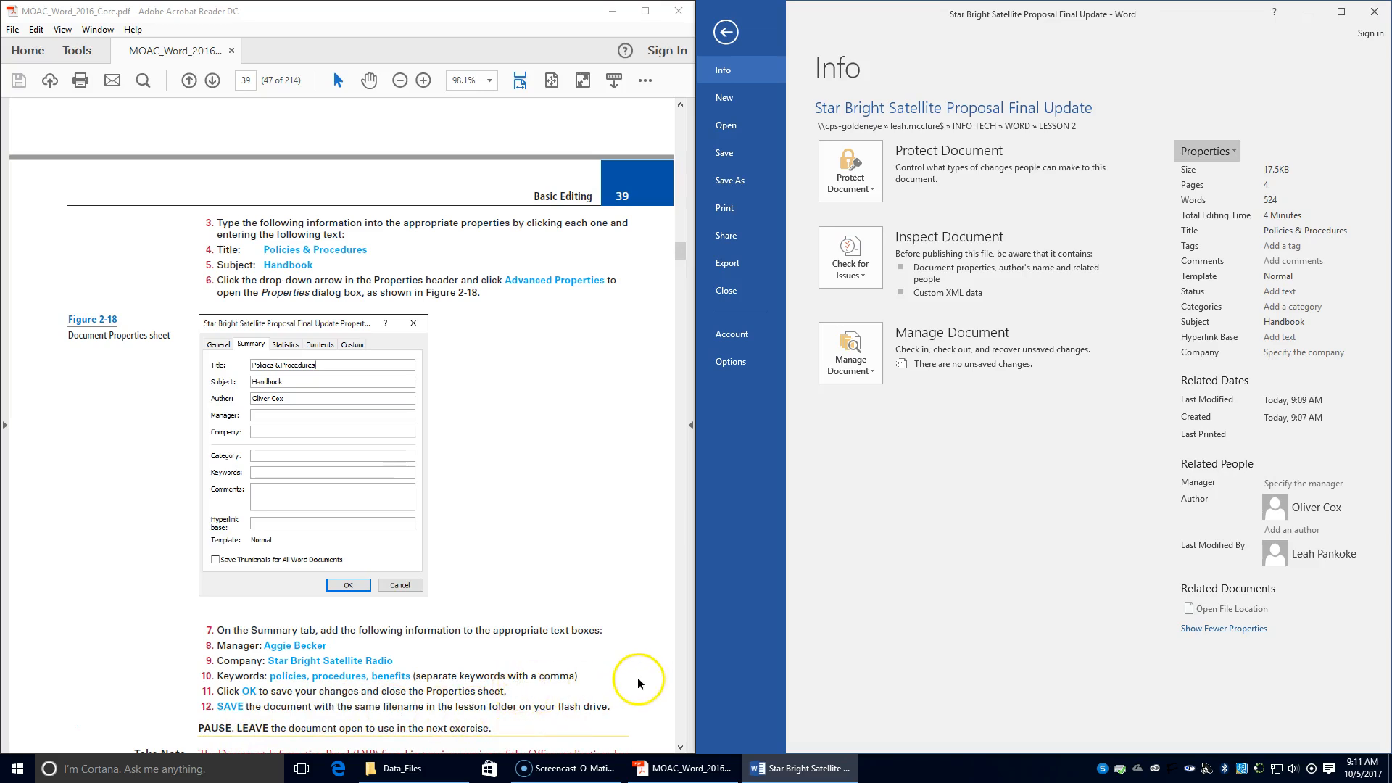
{"action": "left_click", "coordinate": [725, 153]}
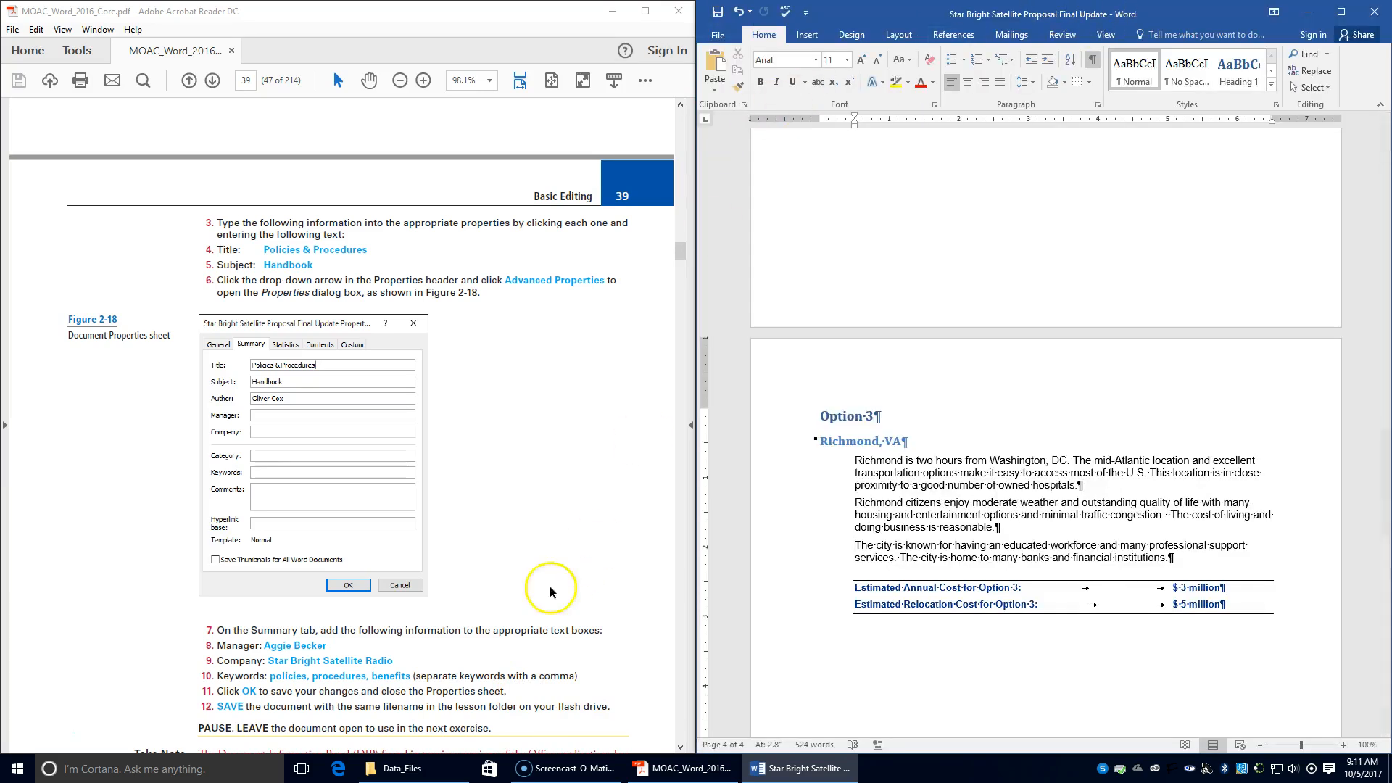
Following the textbook's Use the Document Inspector exercise, run the Document Inspector on the proposal with the listed content types selected.
{"action": "scroll", "coordinate": [367, 678], "scroll_direction": "down", "scroll_amount": 2}
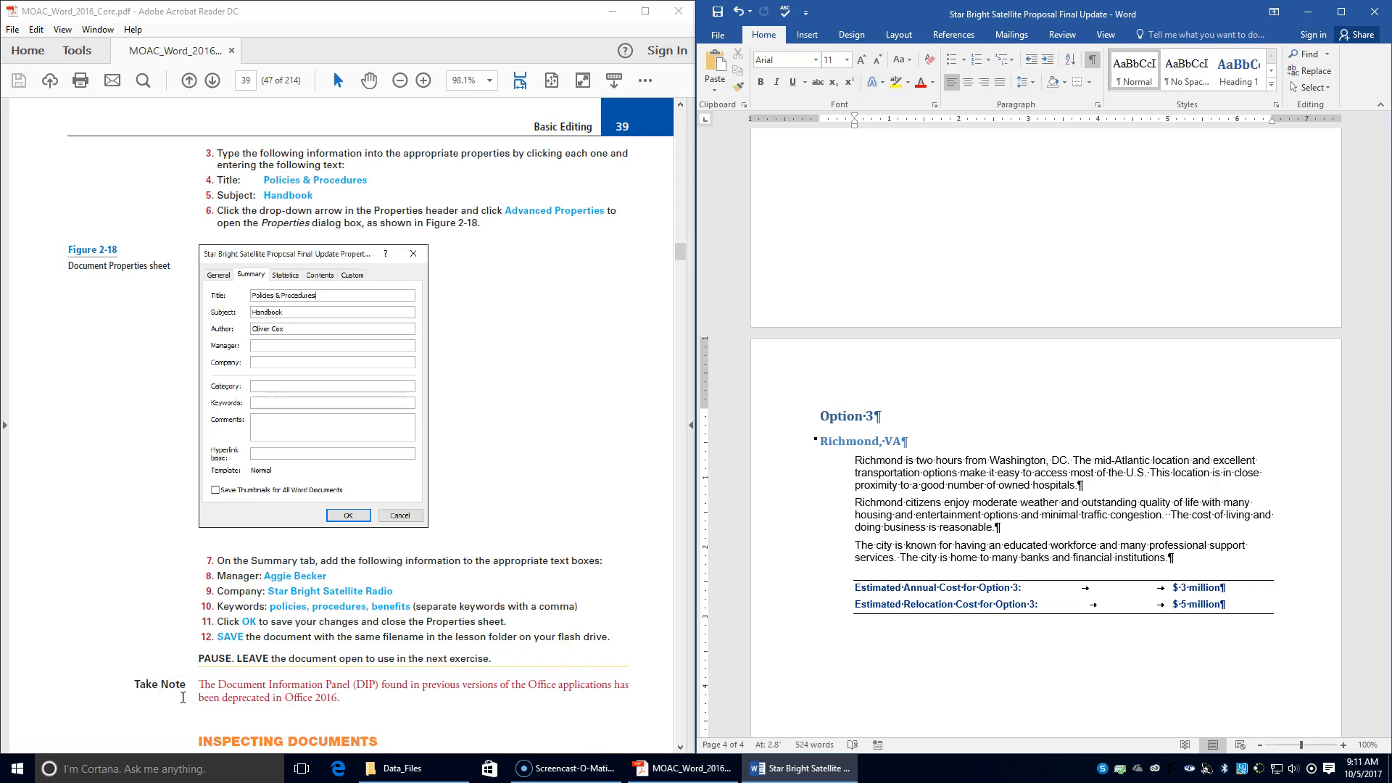
{"action": "scroll", "coordinate": [839, 398], "scroll_direction": "down", "scroll_amount": 2}
{"action": "scroll", "coordinate": [432, 532], "scroll_direction": "down", "scroll_amount": 4}
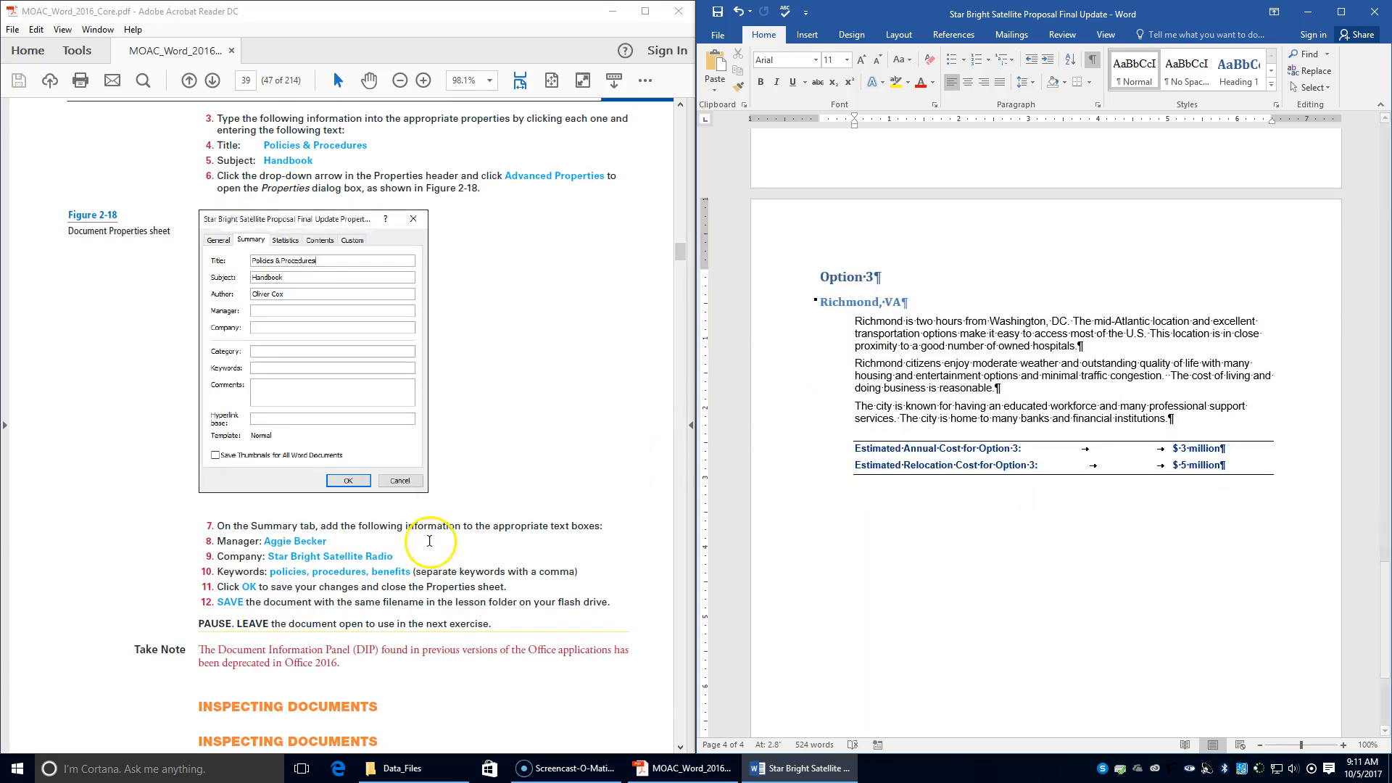
{"action": "scroll", "coordinate": [426, 547], "scroll_direction": "down", "scroll_amount": 6}
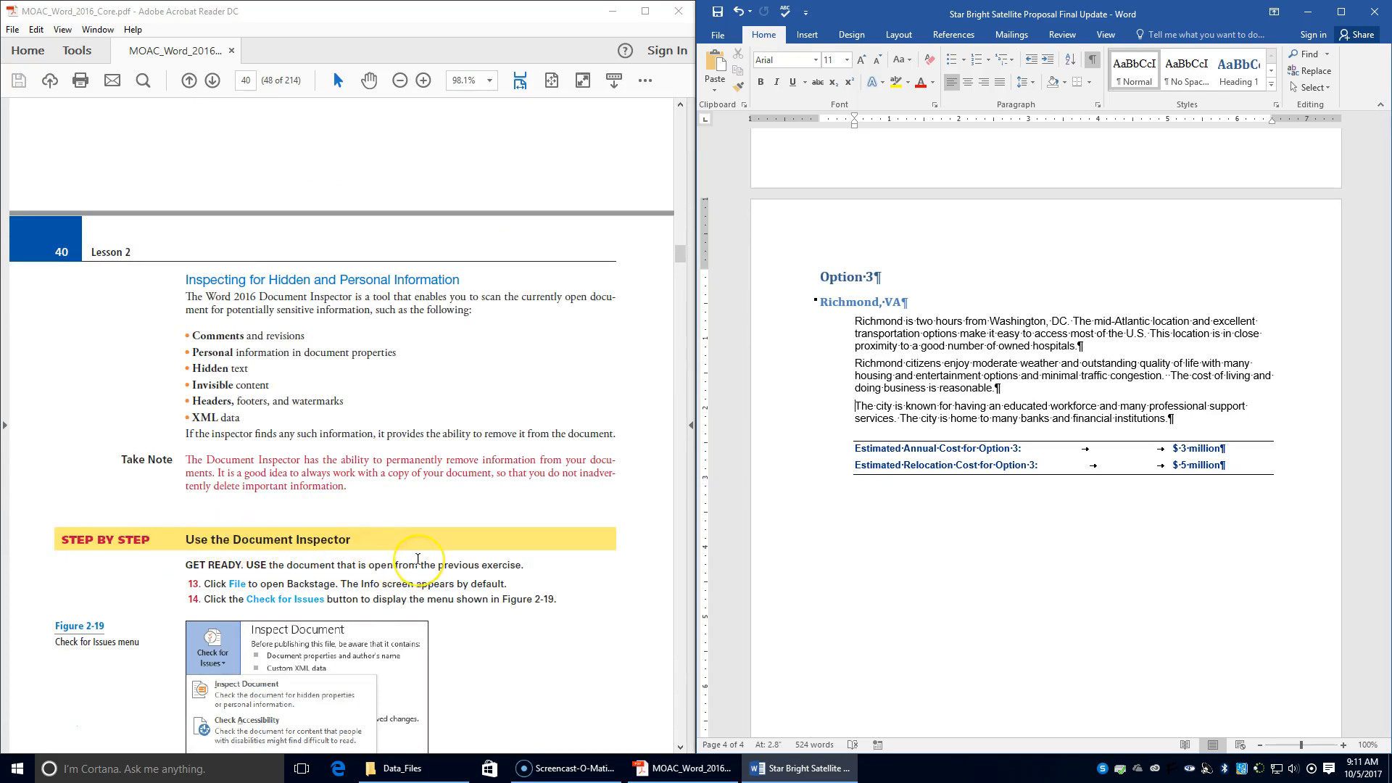
{"action": "scroll", "coordinate": [418, 559], "scroll_direction": "down", "scroll_amount": 2}
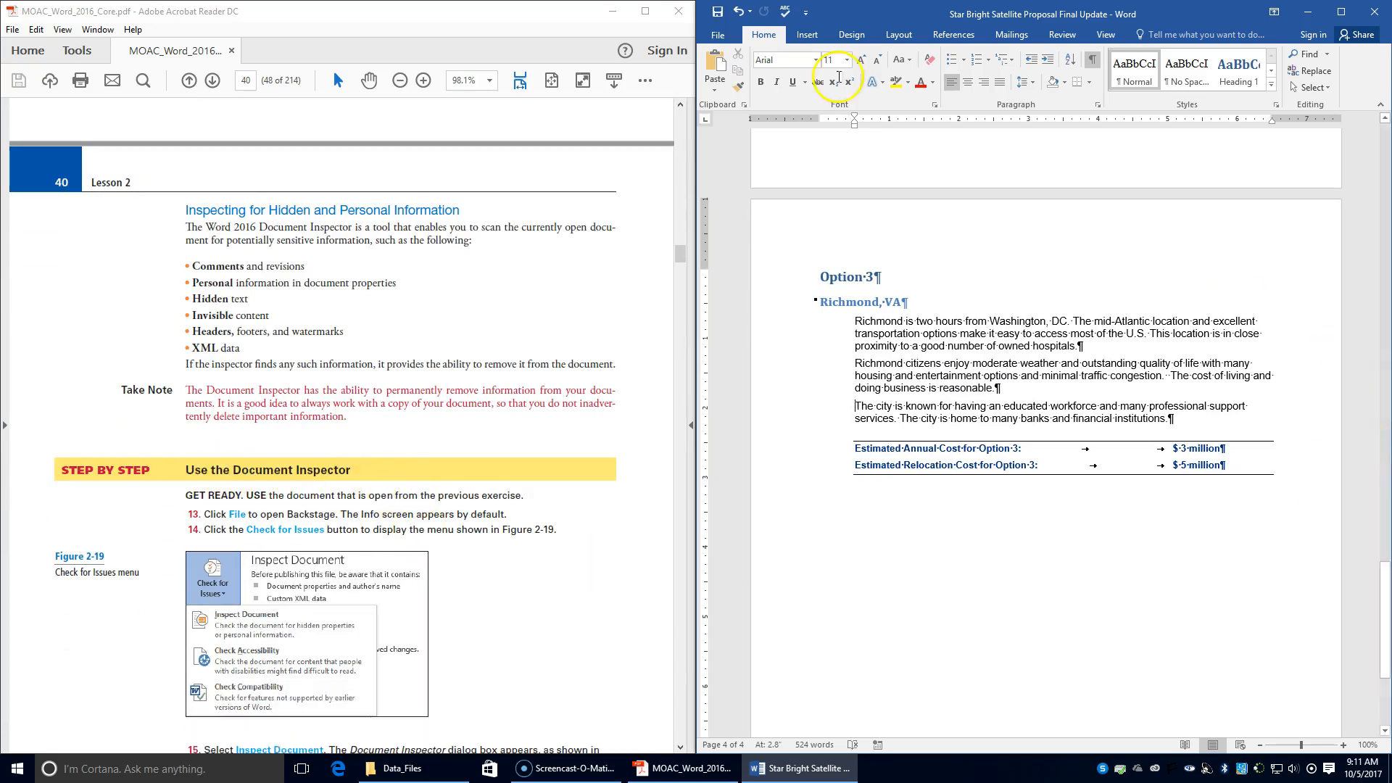
{"action": "left_click", "coordinate": [726, 39]}
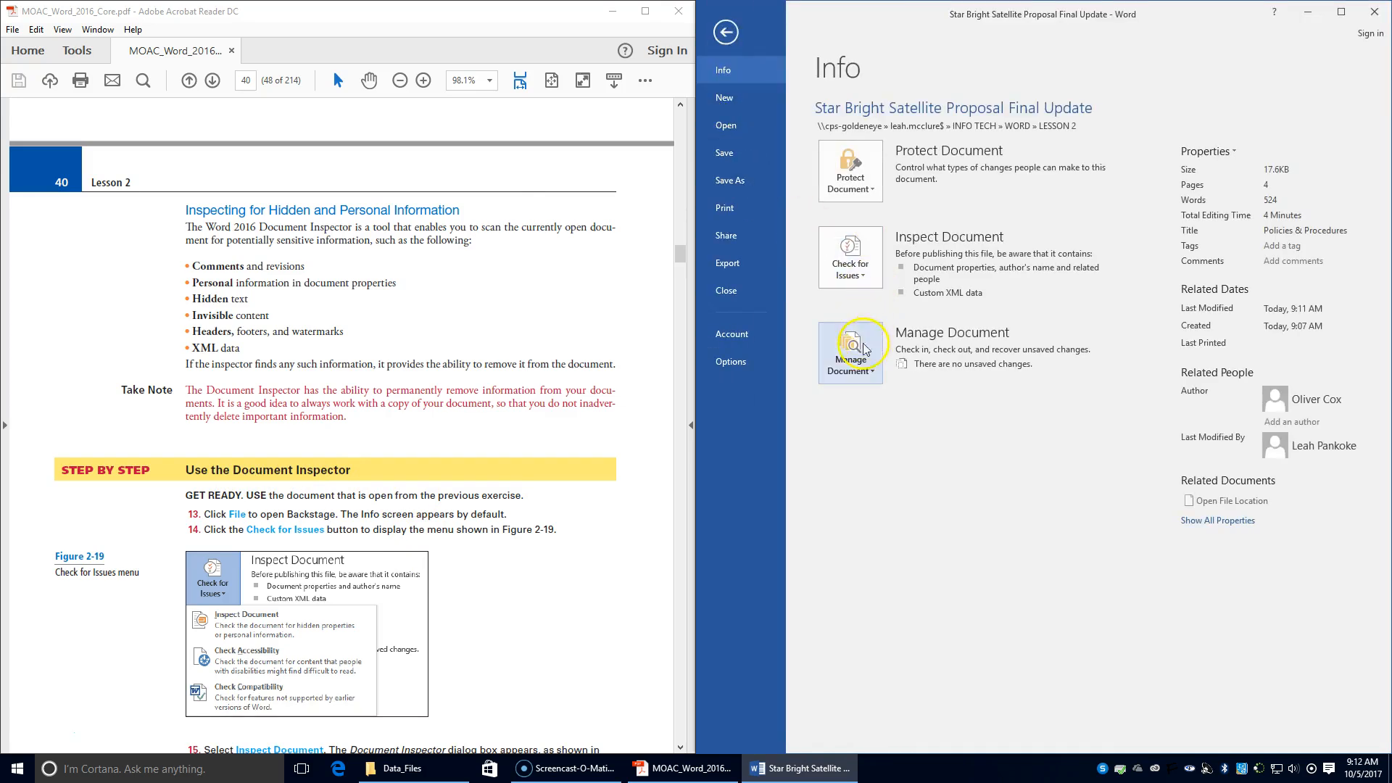
{"action": "left_click", "coordinate": [853, 268]}
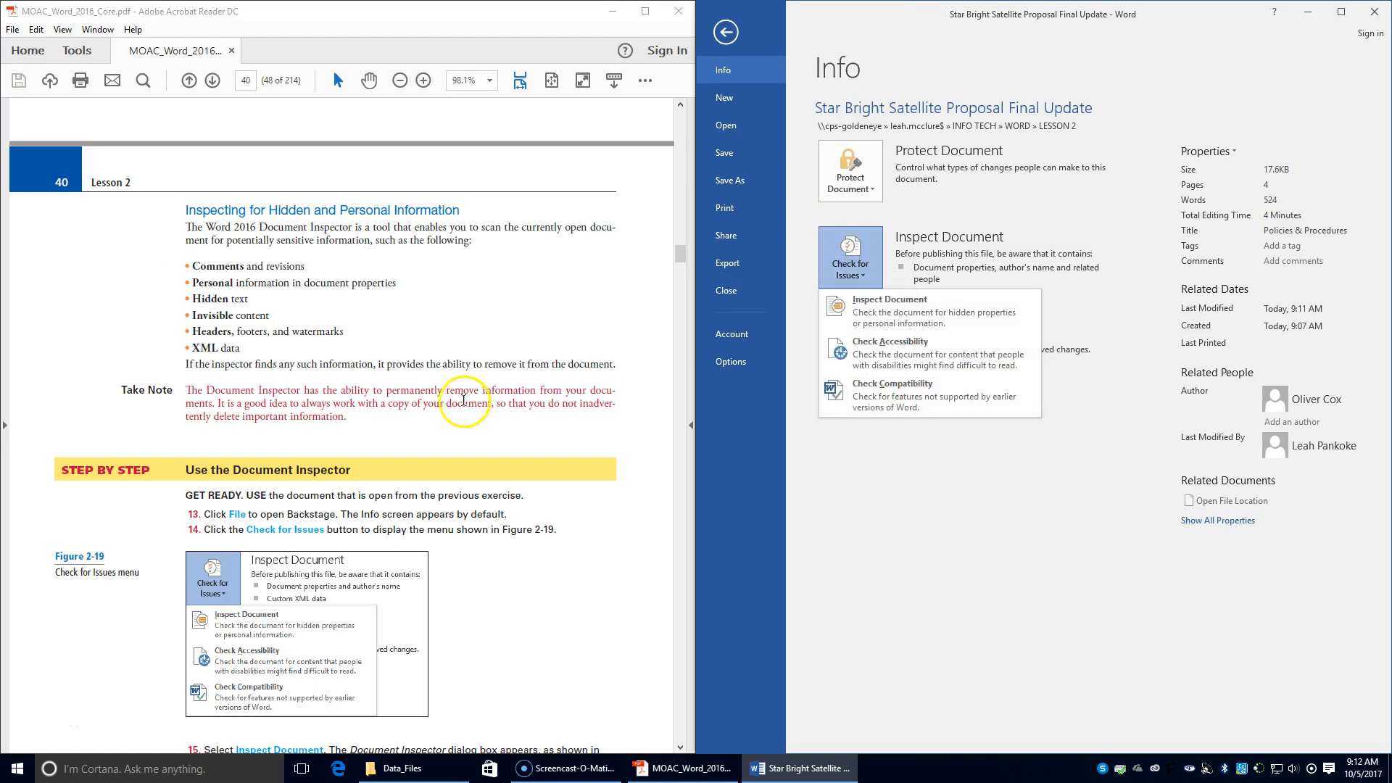
{"action": "scroll", "coordinate": [465, 391], "scroll_direction": "down", "scroll_amount": 3}
{"action": "scroll", "coordinate": [464, 405], "scroll_direction": "down", "scroll_amount": 1}
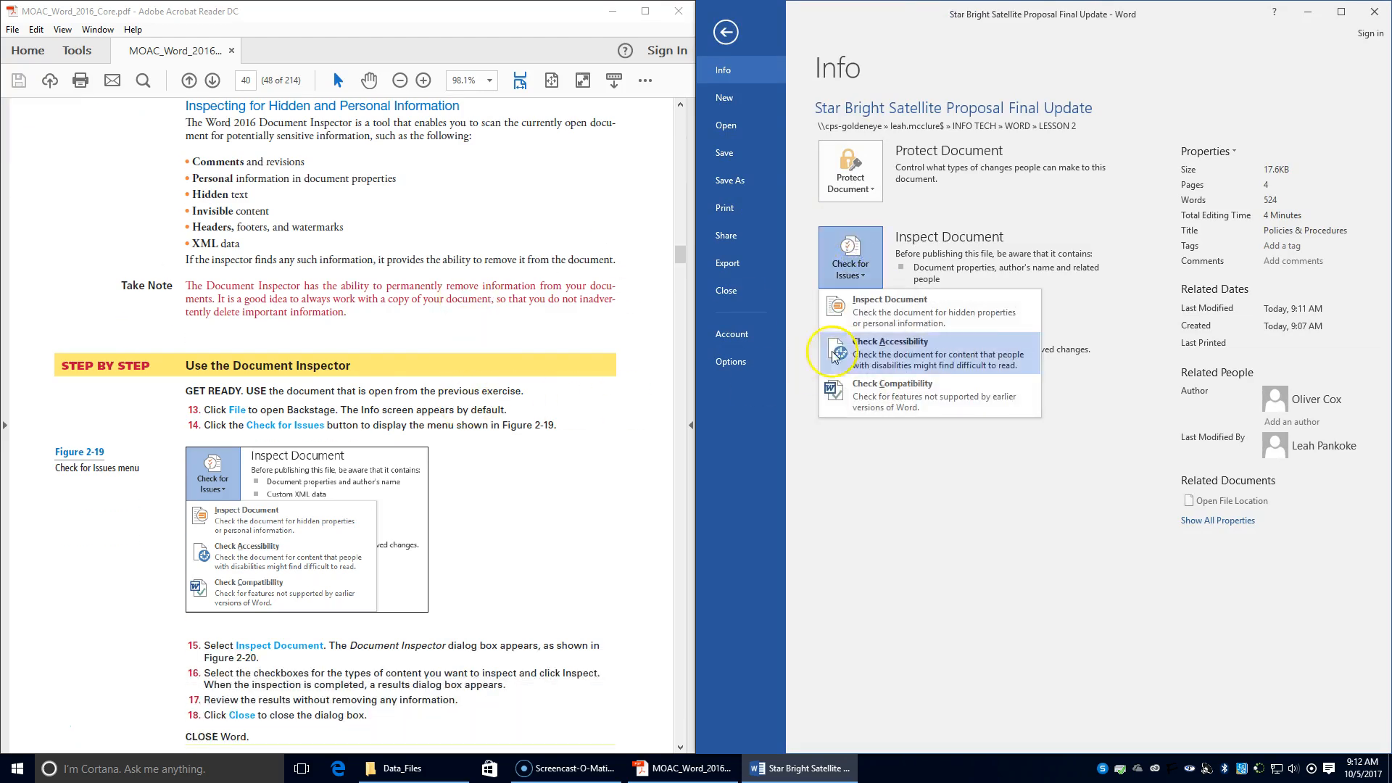
{"action": "left_click", "coordinate": [911, 316]}
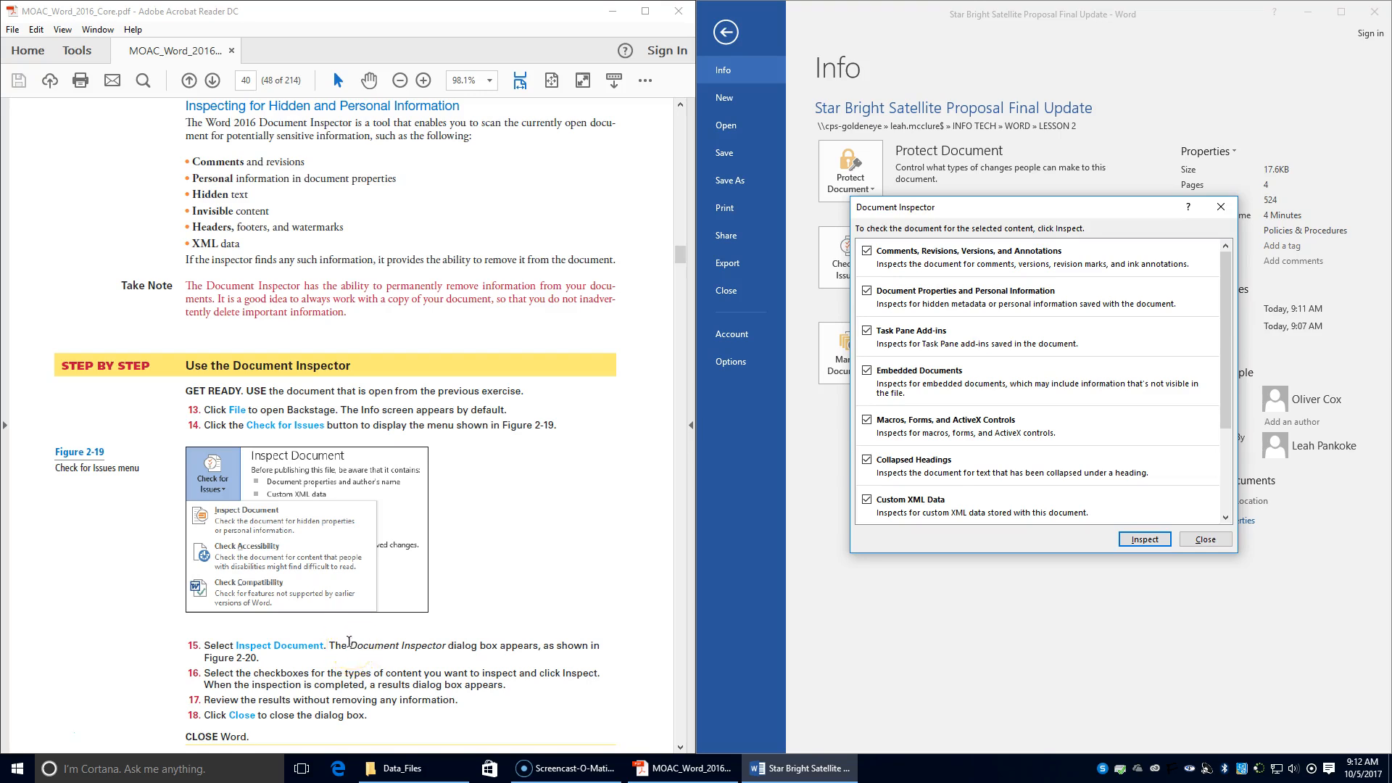
{"action": "scroll", "coordinate": [349, 642], "scroll_direction": "down", "scroll_amount": 2}
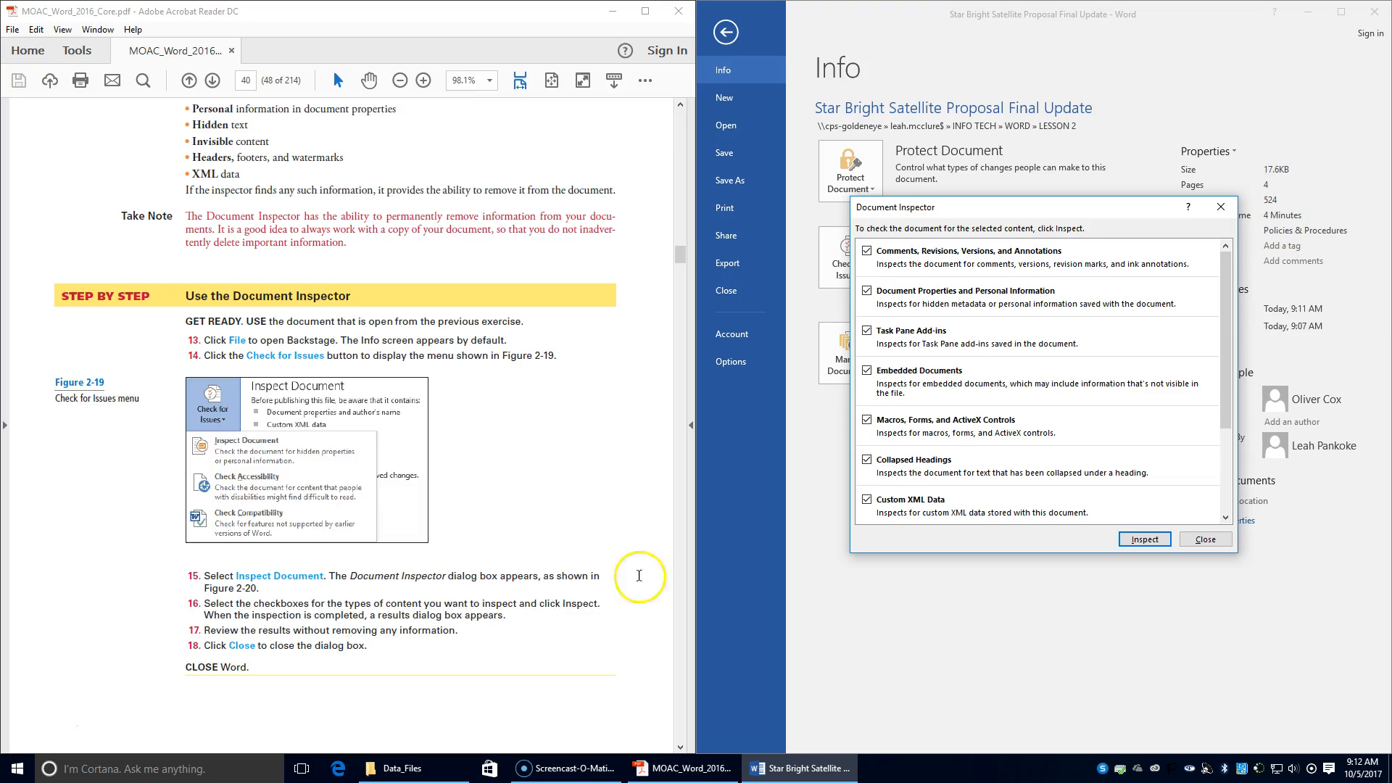
{"action": "scroll", "coordinate": [1069, 290], "scroll_direction": "down", "scroll_amount": 3}
{"action": "left_click", "coordinate": [1146, 539]}
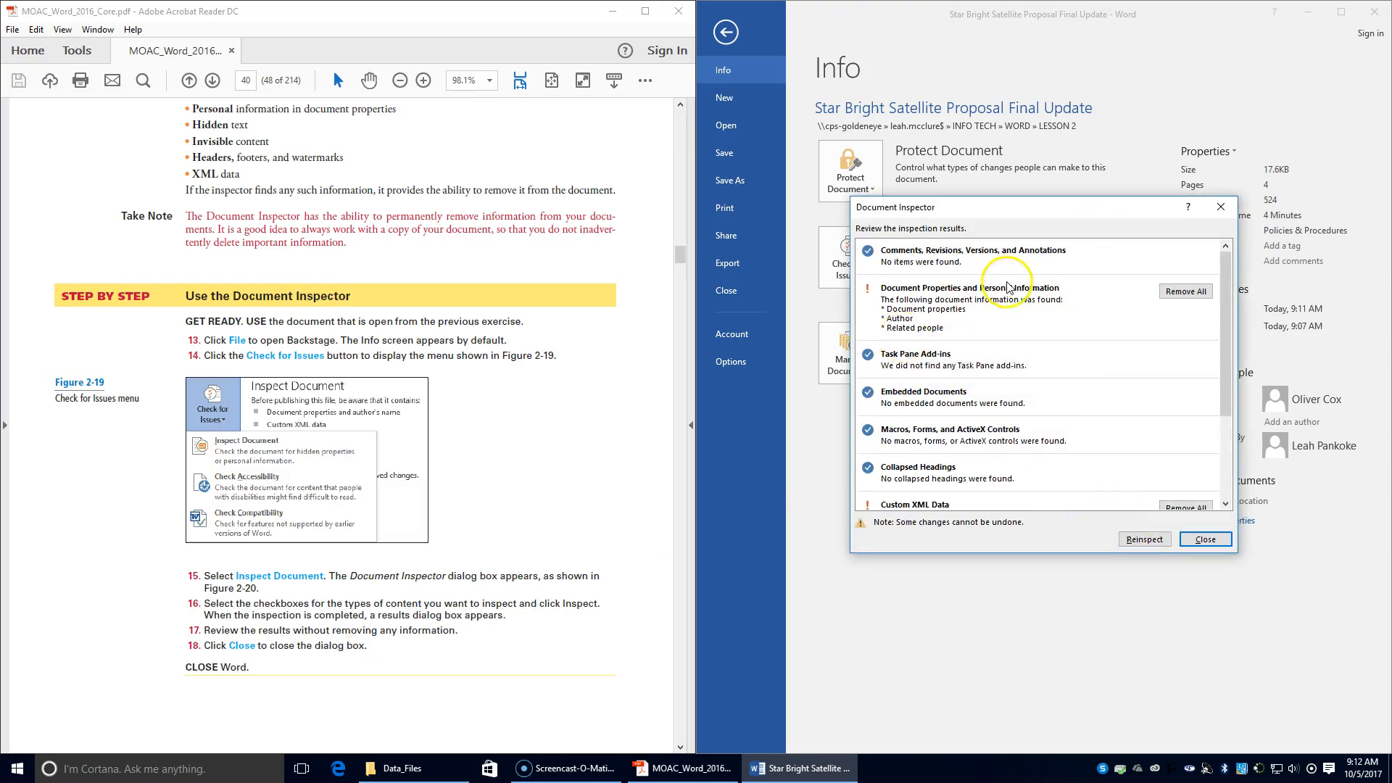
Review all the Document Inspector results without removing any information, and close the inspector.
{"action": "scroll", "coordinate": [1008, 287], "scroll_direction": "down", "scroll_amount": 2}
{"action": "scroll", "coordinate": [964, 409], "scroll_direction": "up", "scroll_amount": 2}
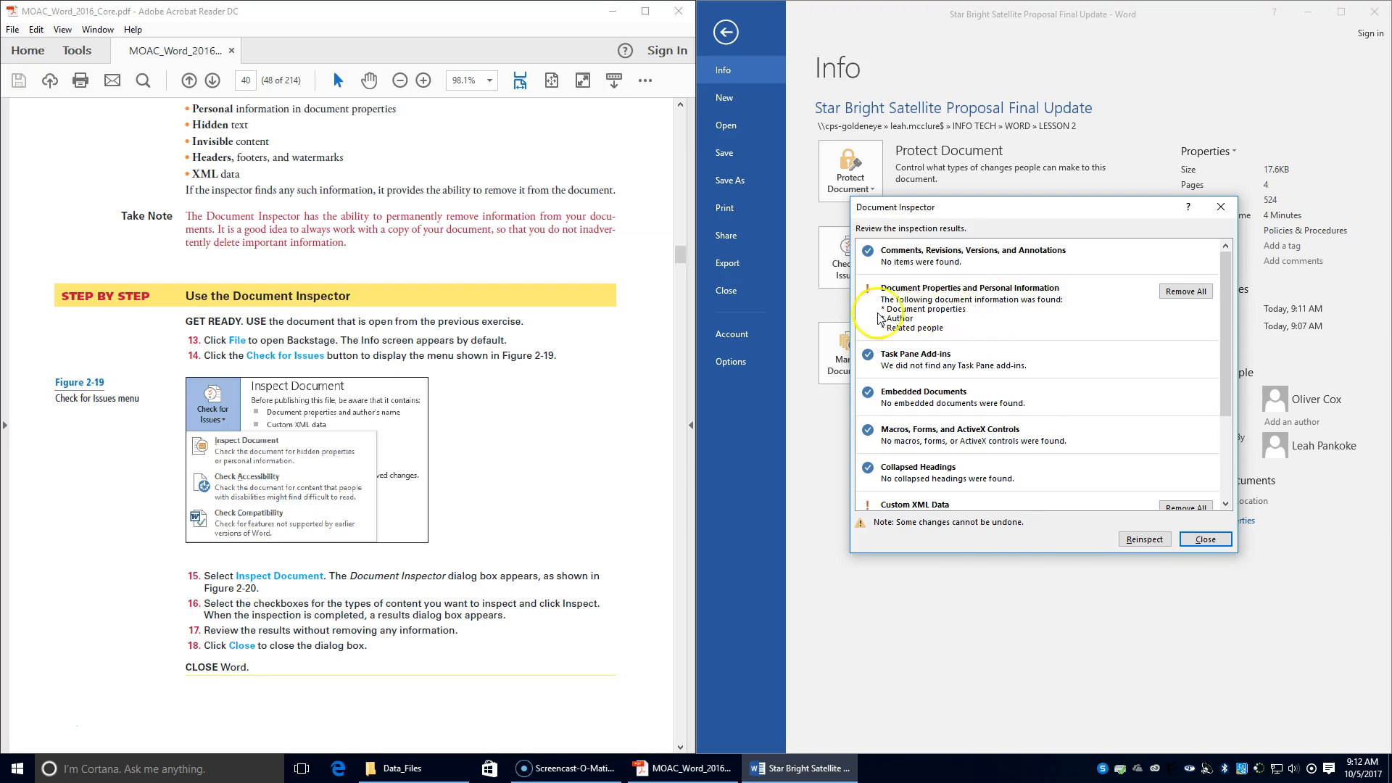
{"action": "scroll", "coordinate": [937, 340], "scroll_direction": "down", "scroll_amount": 1}
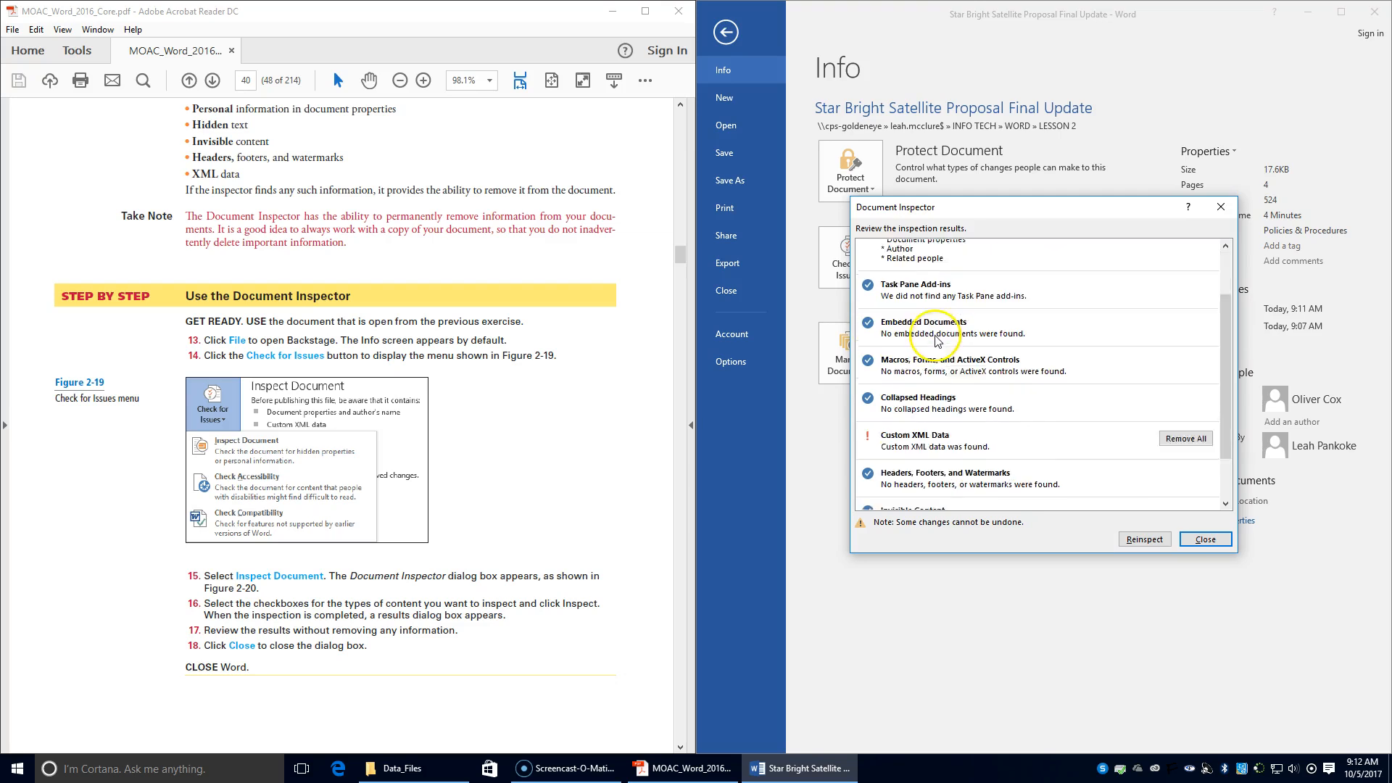
{"action": "scroll", "coordinate": [937, 341], "scroll_direction": "down", "scroll_amount": 1}
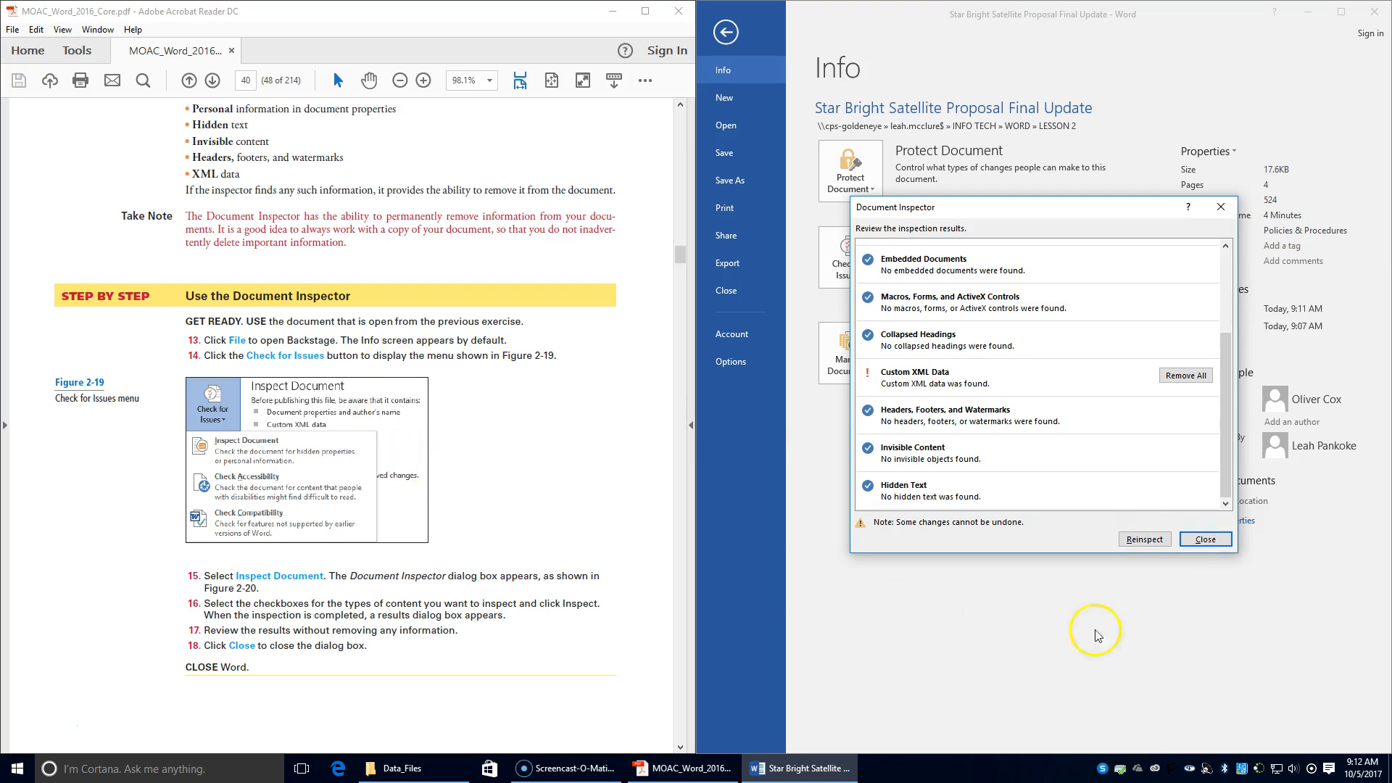
{"action": "left_click", "coordinate": [1203, 540]}
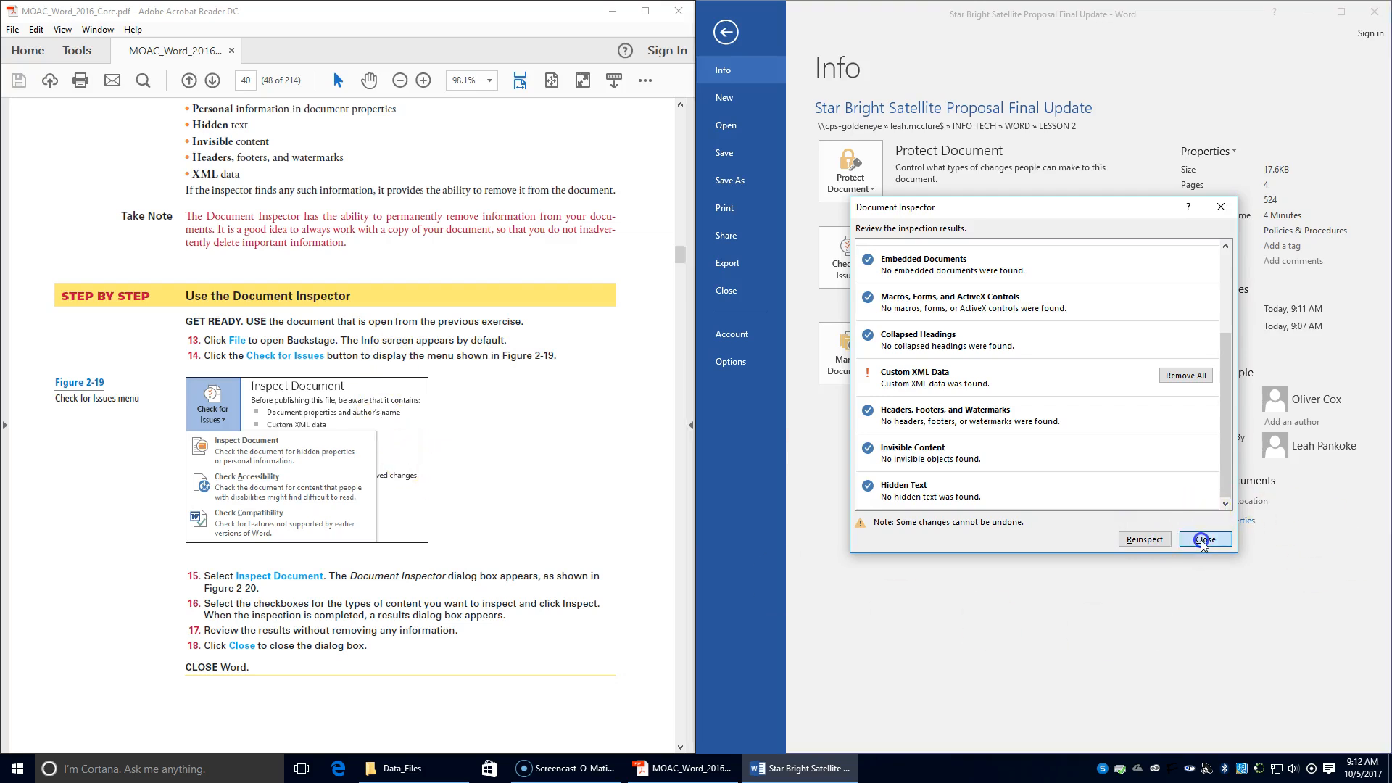
Read the textbook's sections on inspecting for accessibility issues and compatibility issues, including the alternate text, table header and style guidelines.
{"action": "scroll", "coordinate": [354, 465], "scroll_direction": "down", "scroll_amount": 3}
{"action": "scroll", "coordinate": [354, 465], "scroll_direction": "down", "scroll_amount": 14}
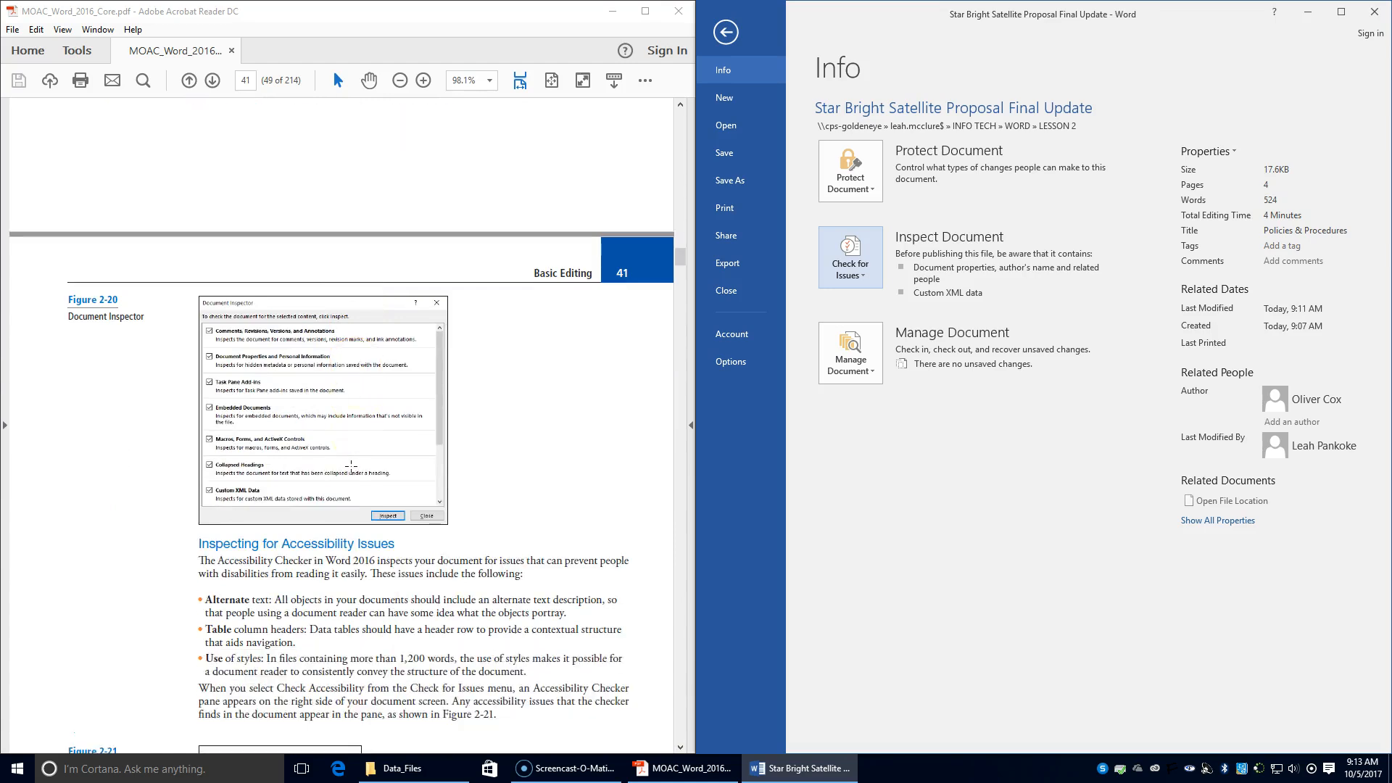
{"action": "scroll", "coordinate": [351, 468], "scroll_direction": "down", "scroll_amount": 10}
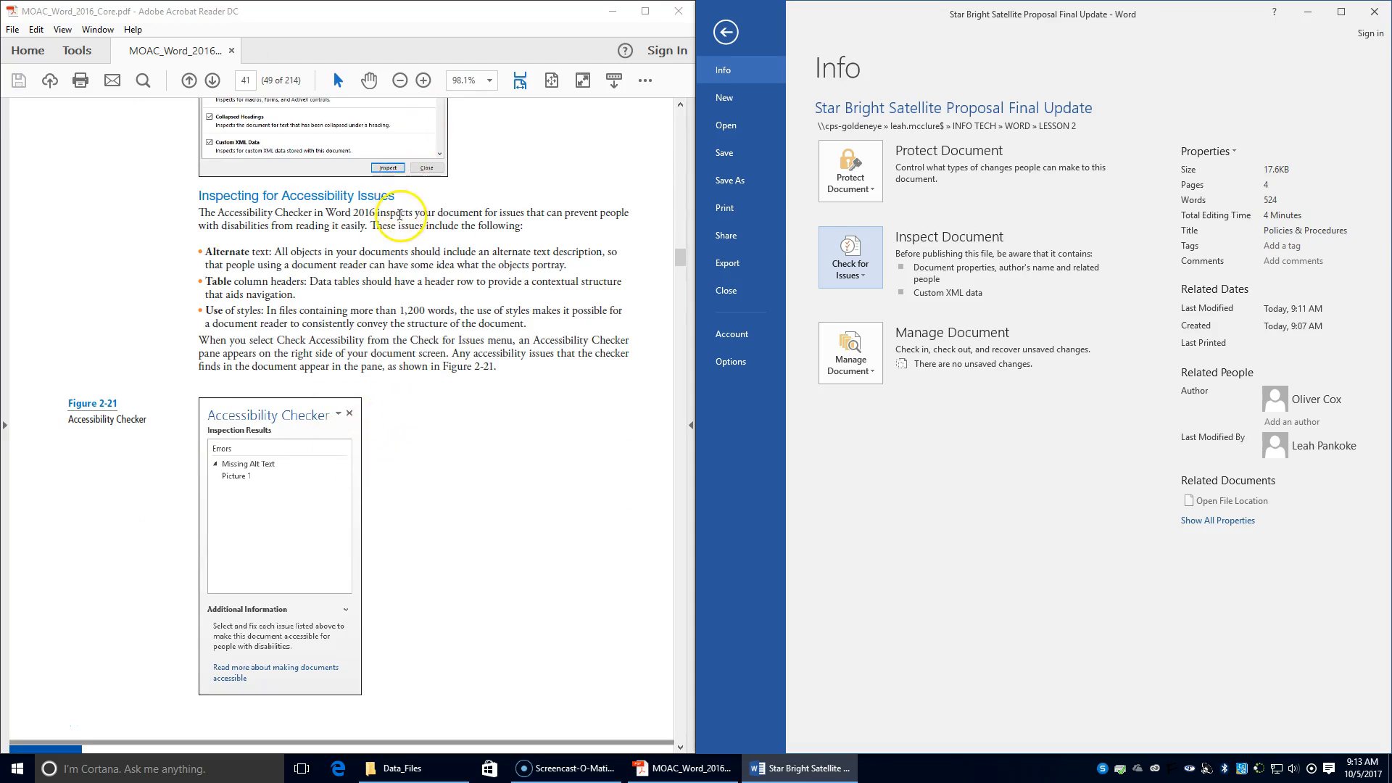
{"action": "left_click_drag", "start_coordinate": [377, 212], "coordinate": [358, 232]}
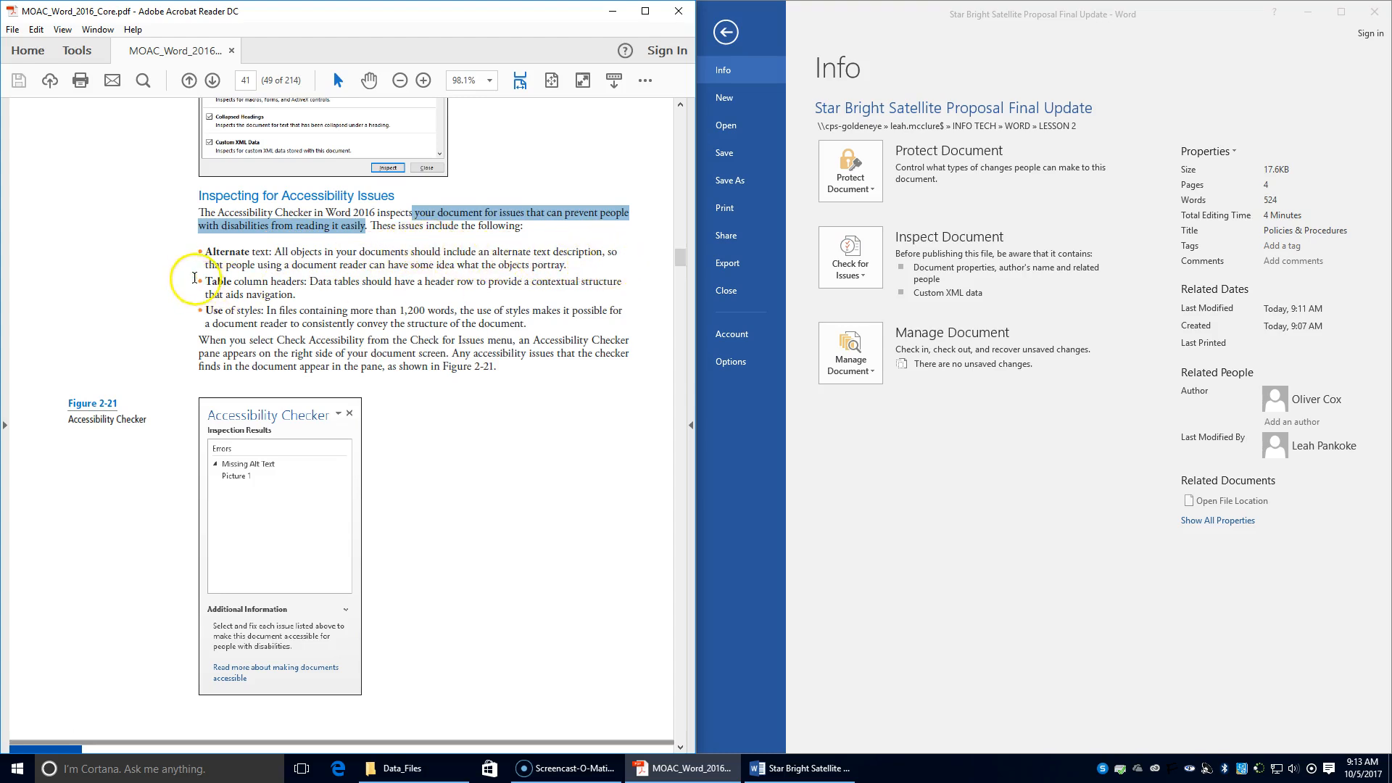
{"action": "left_click_drag", "start_coordinate": [205, 251], "coordinate": [553, 317]}
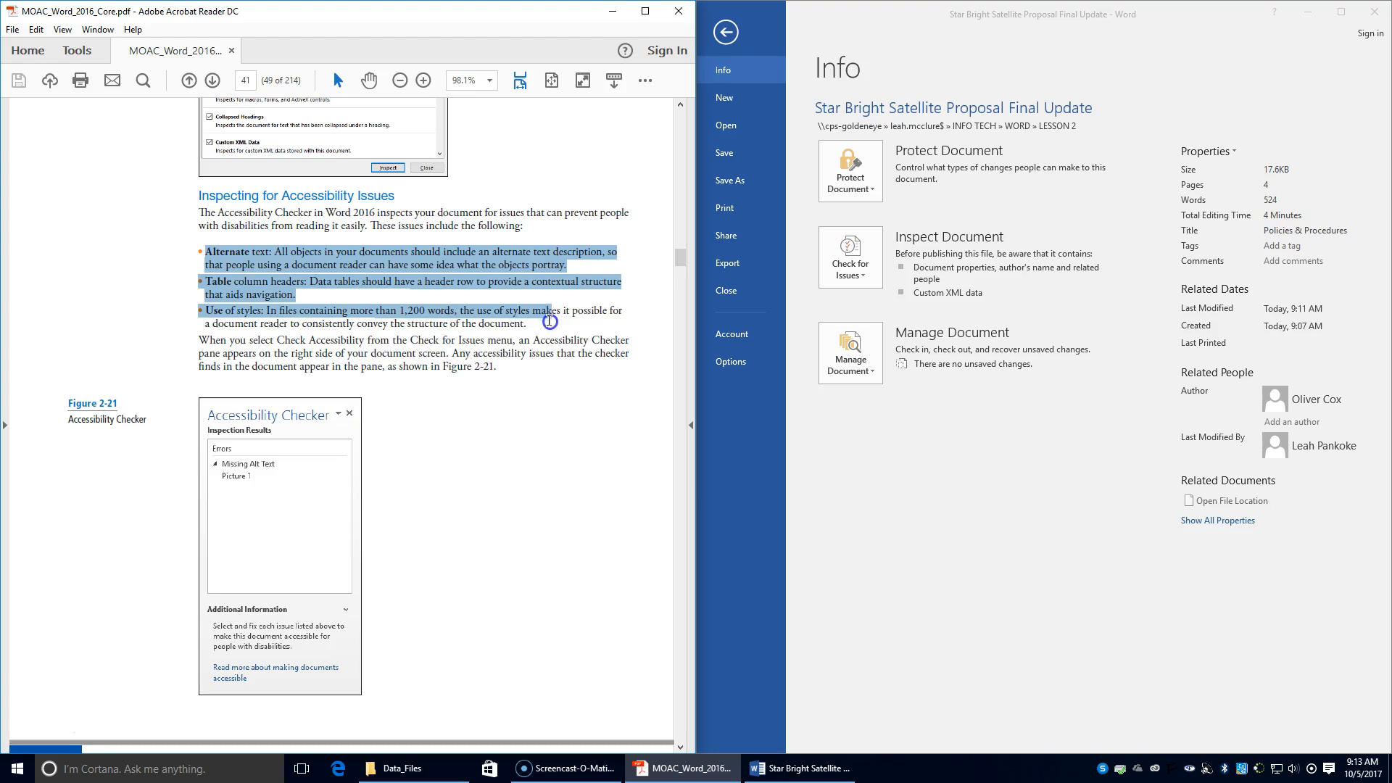
{"action": "left_click_drag", "start_coordinate": [548, 326], "coordinate": [547, 331]}
{"action": "left_click_drag", "start_coordinate": [546, 330], "coordinate": [536, 322]}
{"action": "scroll", "coordinate": [312, 326], "scroll_direction": "down", "scroll_amount": 5}
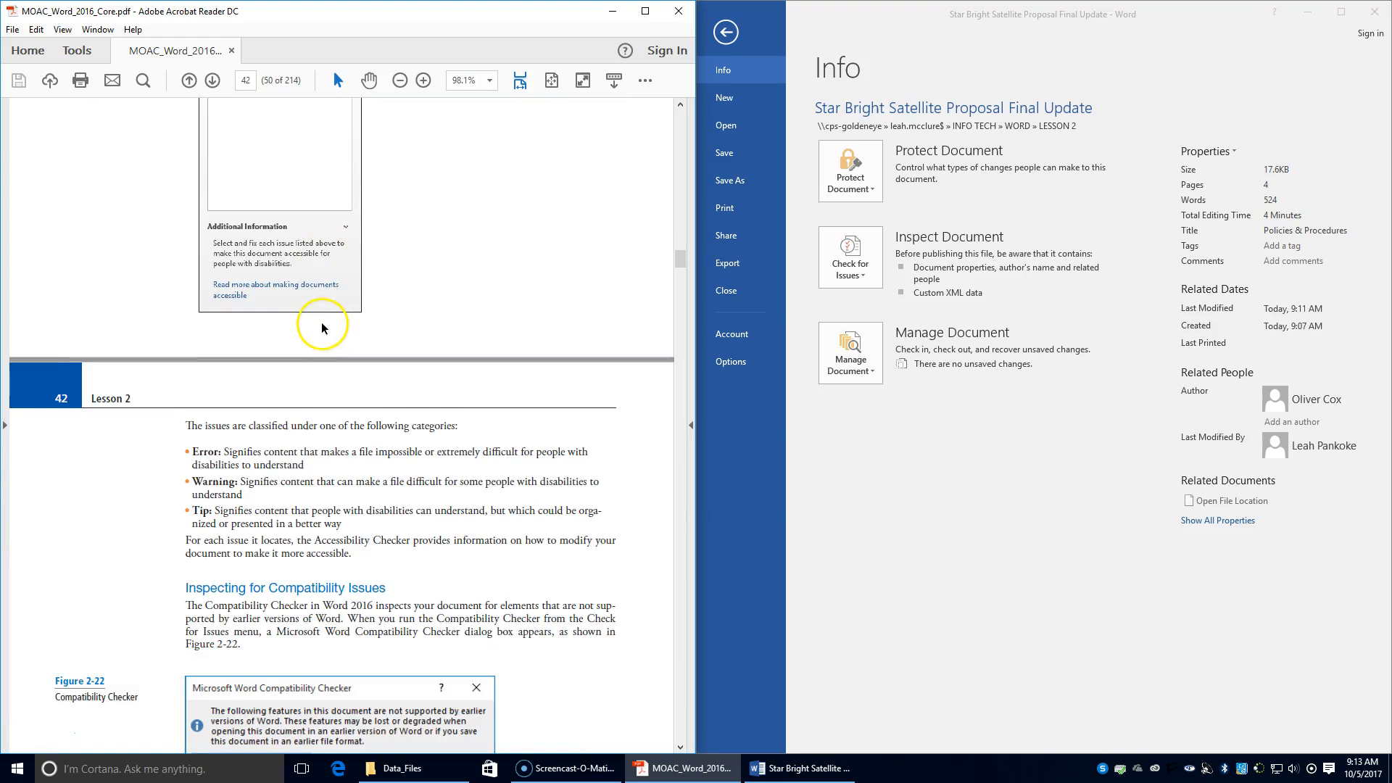
{"action": "scroll", "coordinate": [322, 328], "scroll_direction": "down", "scroll_amount": 5}
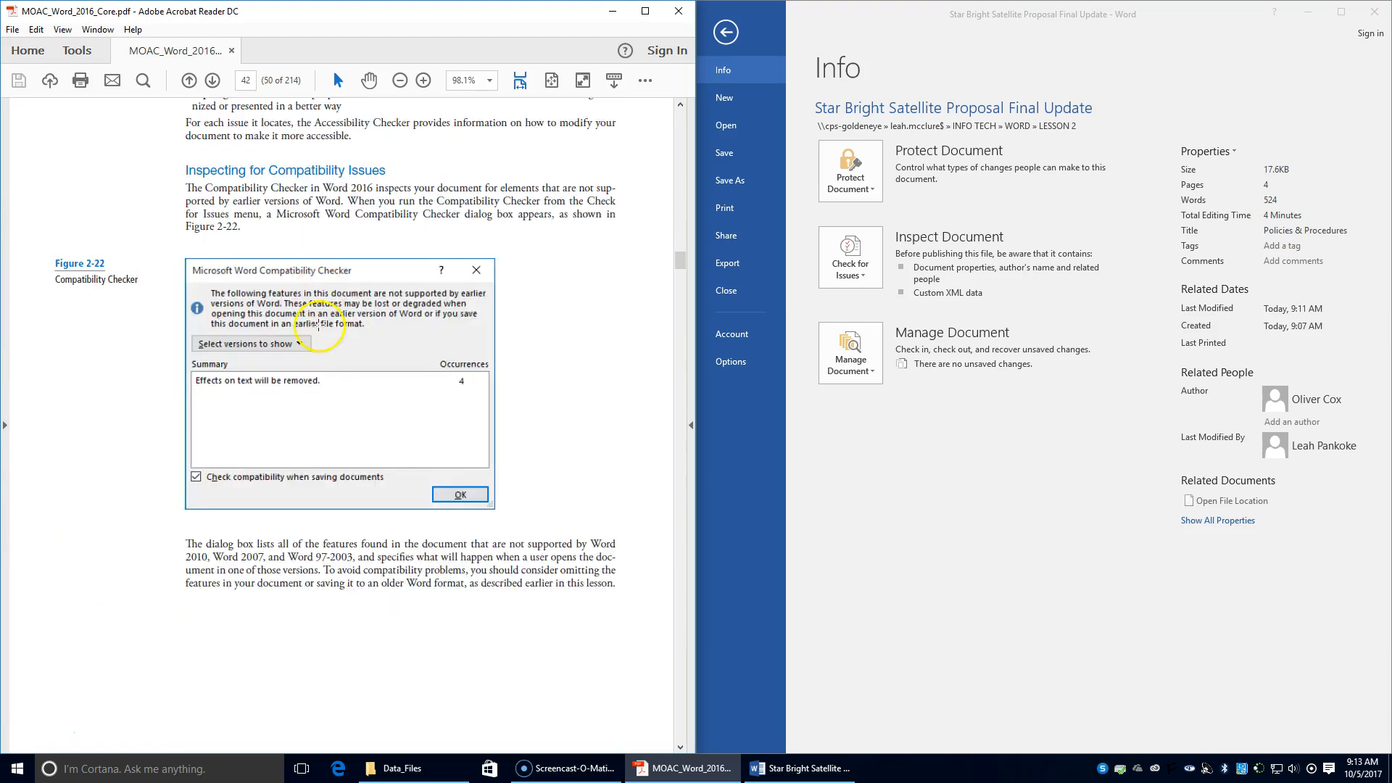
{"action": "scroll", "coordinate": [319, 326], "scroll_direction": "down", "scroll_amount": 5}
{"action": "scroll", "coordinate": [319, 326], "scroll_direction": "up", "scroll_amount": 7}
{"action": "scroll", "coordinate": [319, 325], "scroll_direction": "up", "scroll_amount": 5}
{"action": "scroll", "coordinate": [319, 328], "scroll_direction": "up", "scroll_amount": 9}
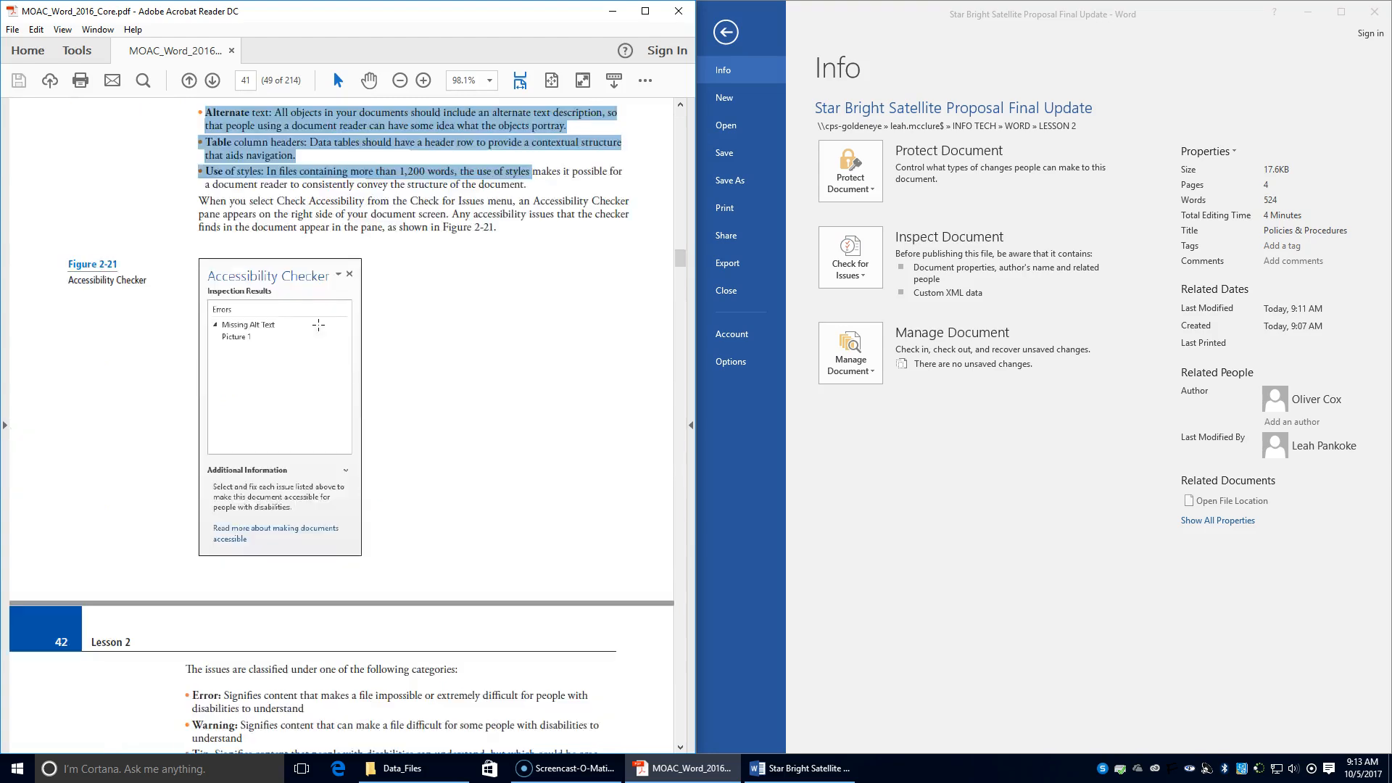
{"action": "scroll", "coordinate": [319, 330], "scroll_direction": "down", "scroll_amount": 5}
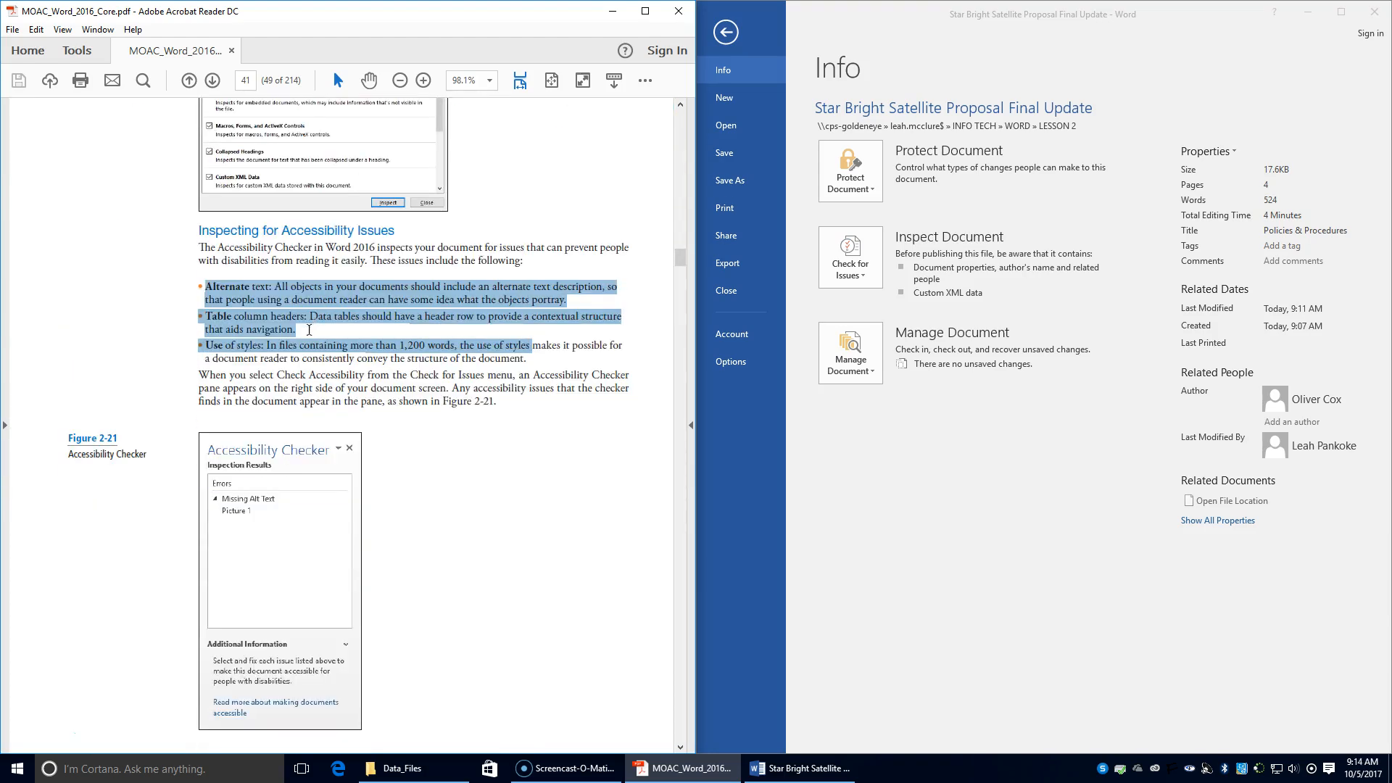
Run the Accessibility Checker on the proposal, review its inspection results, and close the checker.
{"action": "left_click", "coordinate": [852, 269]}
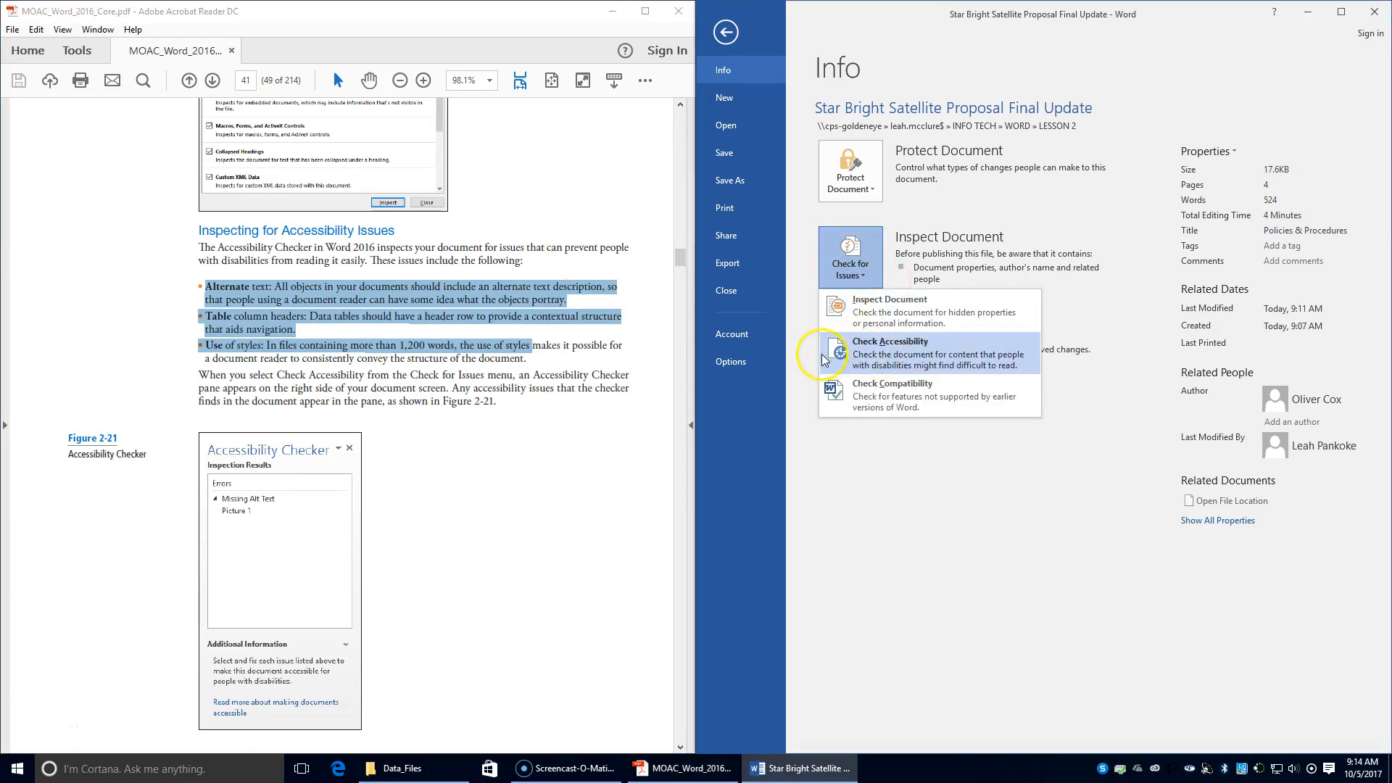
{"action": "left_click", "coordinate": [881, 364]}
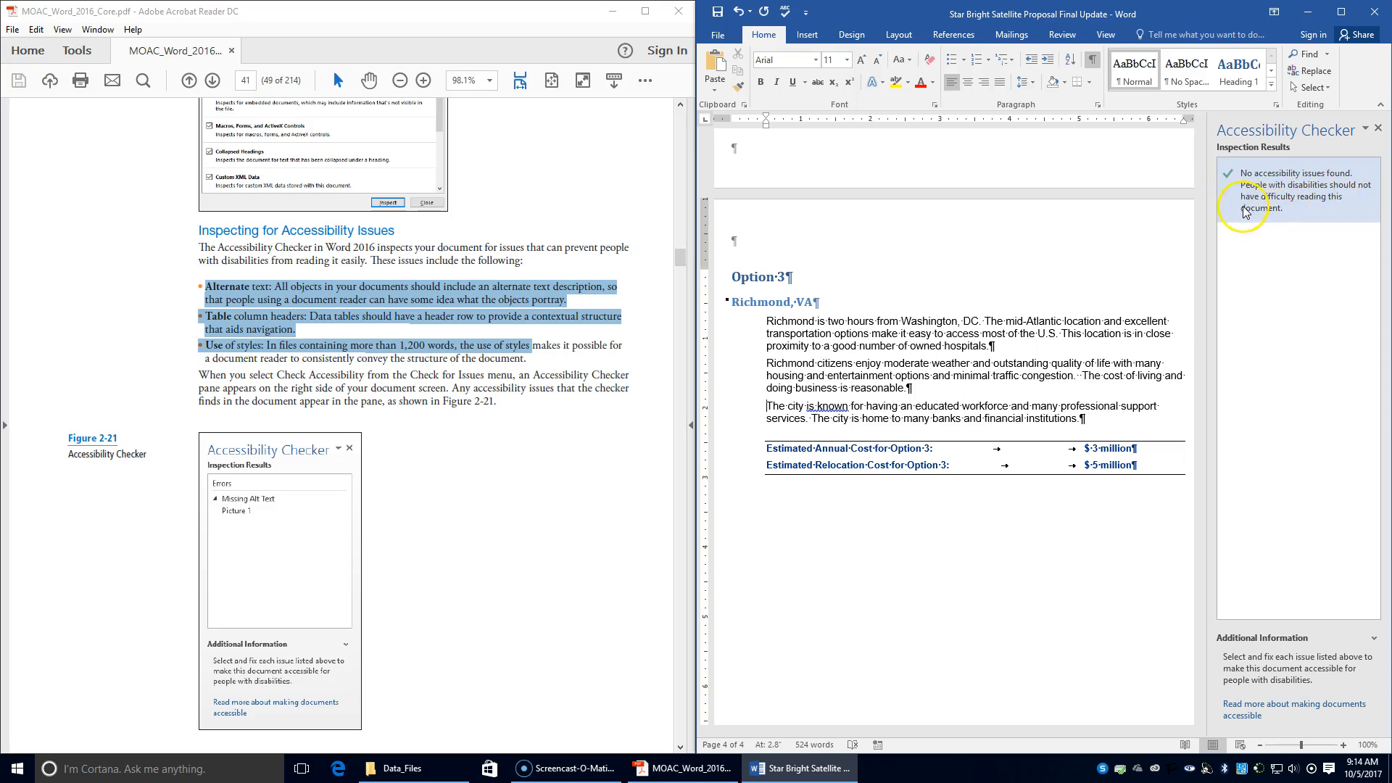
{"action": "left_click", "coordinate": [1378, 129]}
{"action": "left_click", "coordinate": [717, 35]}
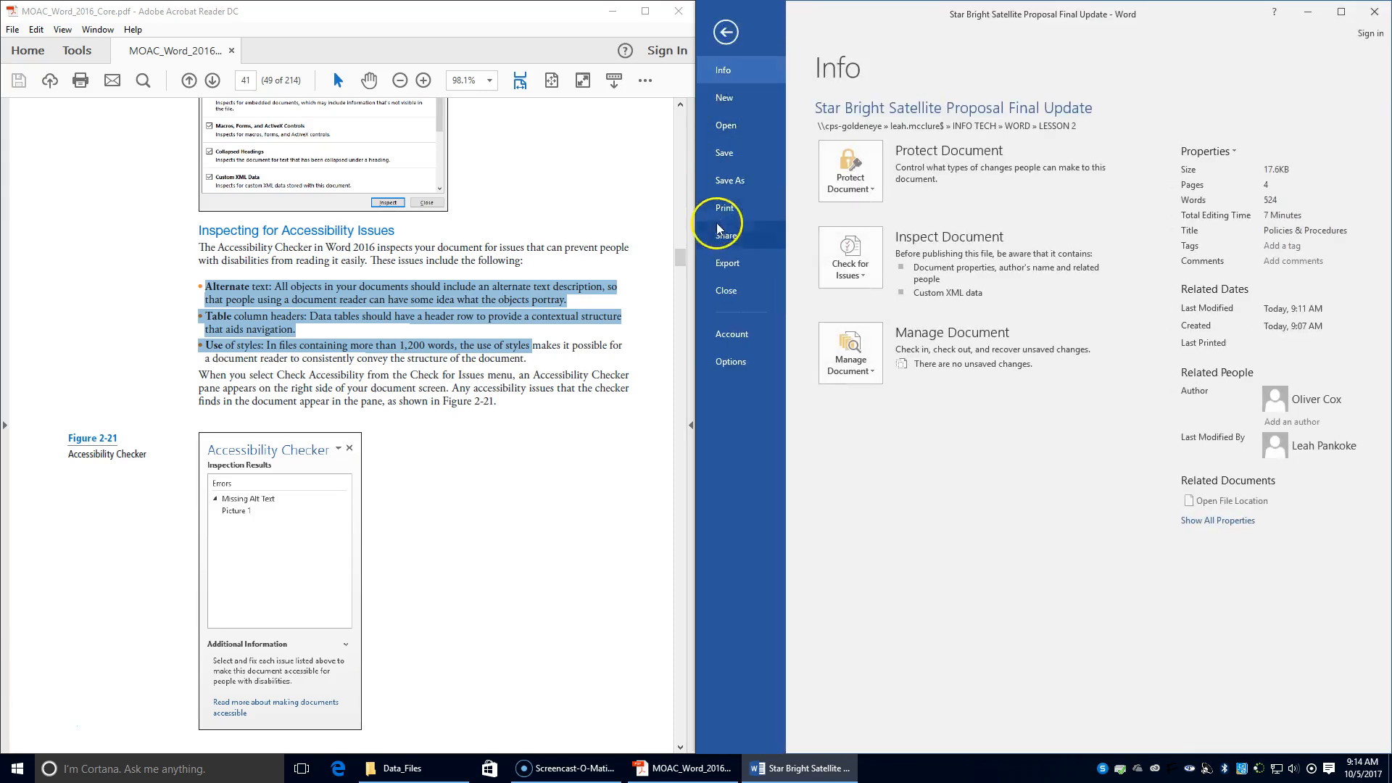
{"action": "left_click", "coordinate": [867, 262]}
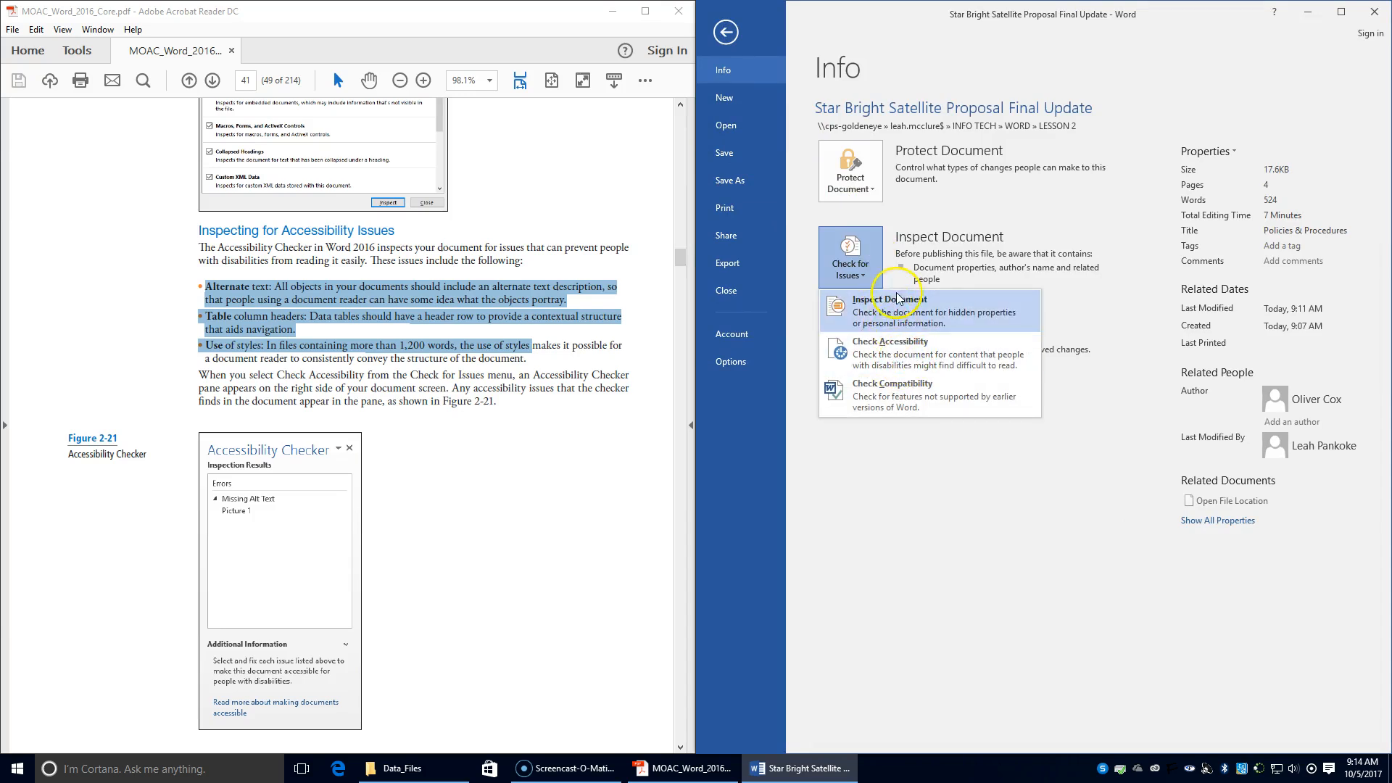
{"action": "left_click", "coordinate": [557, 409]}
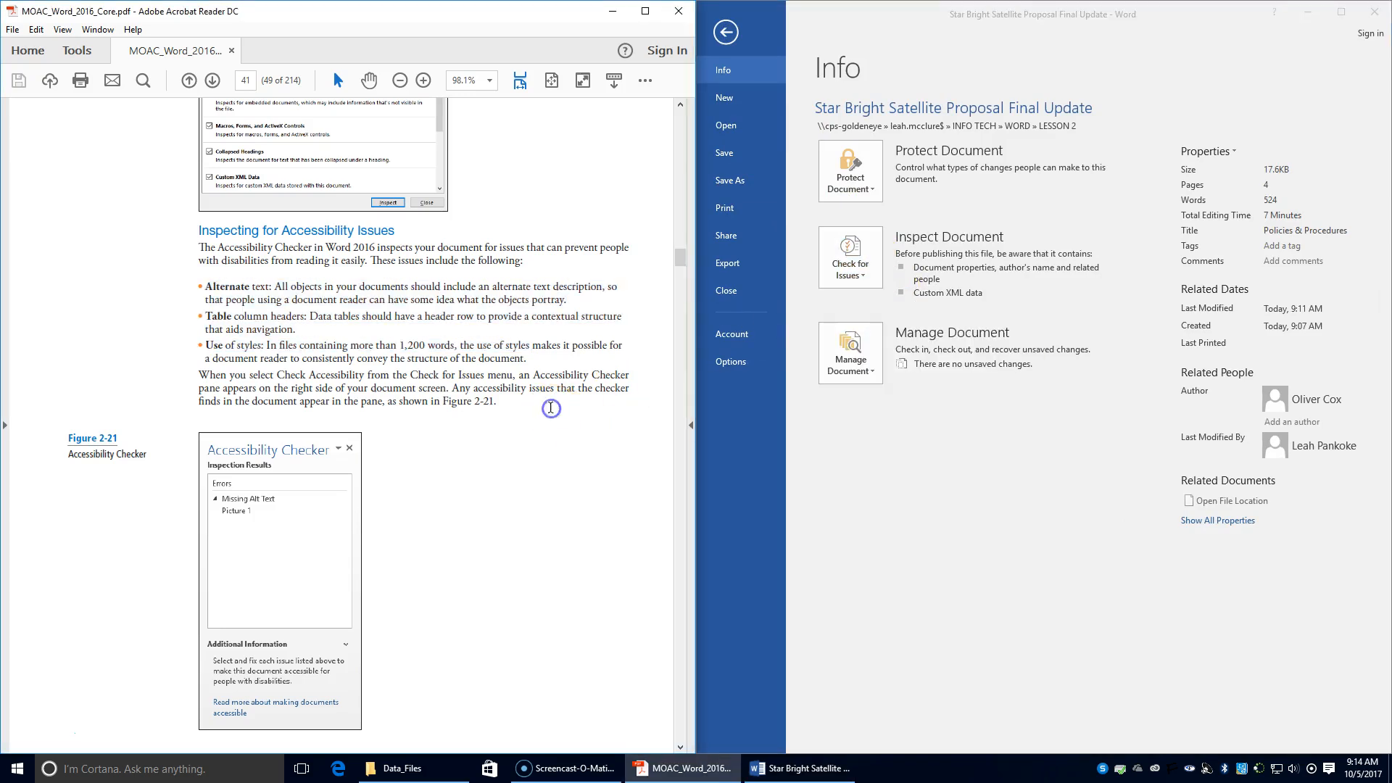
Read the textbook's accessibility issue categories and its Inspecting for Compatibility Issues section, including the Compatibility Checker figure.
{"action": "scroll", "coordinate": [551, 412], "scroll_direction": "down", "scroll_amount": 3}
{"action": "scroll", "coordinate": [554, 403], "scroll_direction": "down", "scroll_amount": 7}
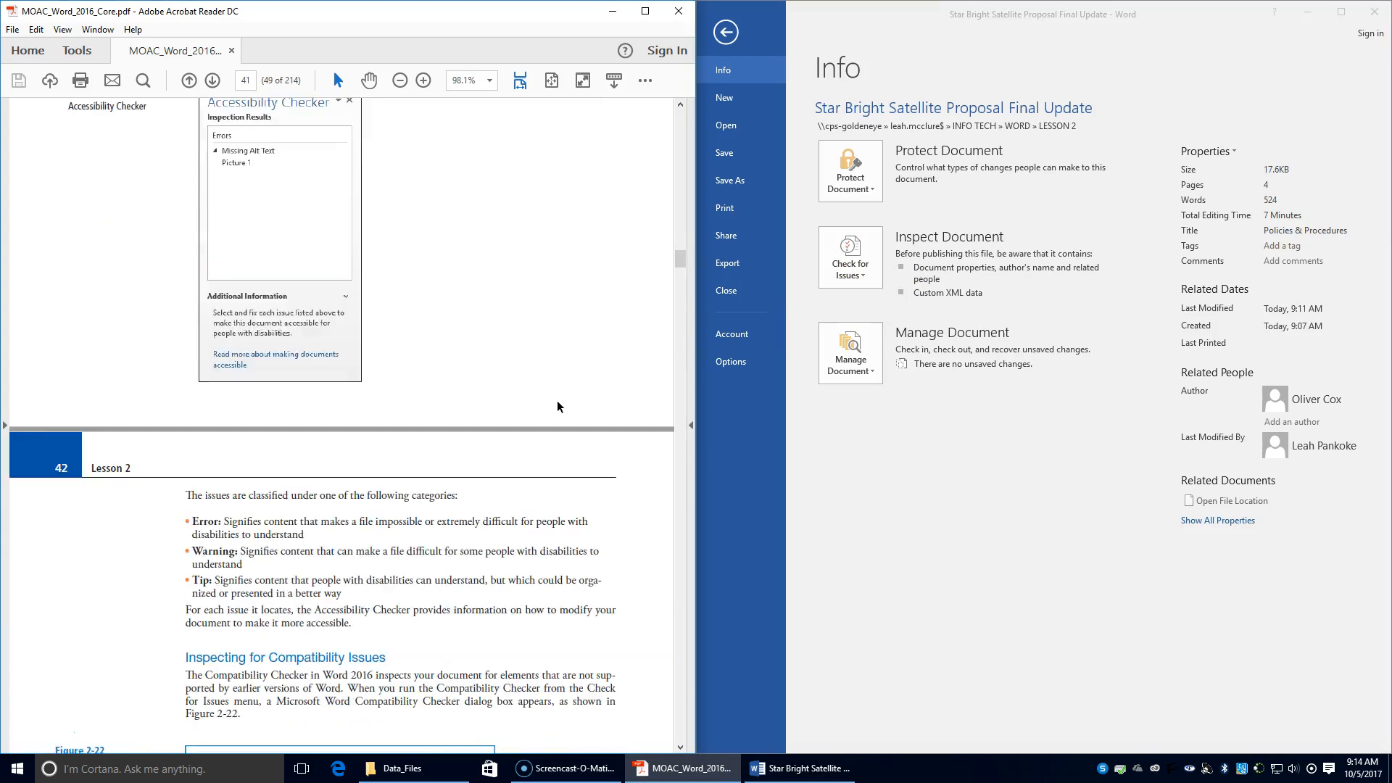
{"action": "scroll", "coordinate": [556, 400], "scroll_direction": "down", "scroll_amount": 3}
{"action": "scroll", "coordinate": [561, 402], "scroll_direction": "down", "scroll_amount": 4}
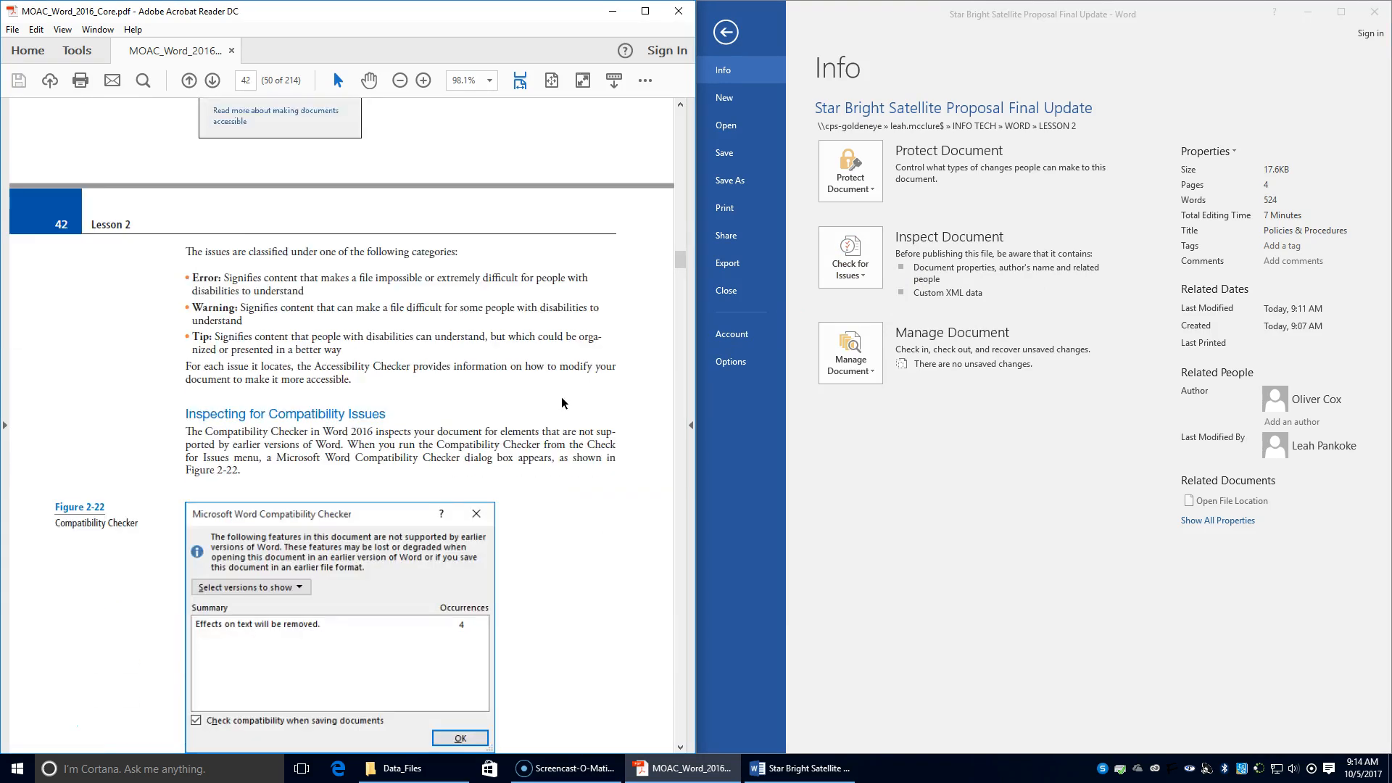
{"action": "scroll", "coordinate": [562, 402], "scroll_direction": "down", "scroll_amount": 6}
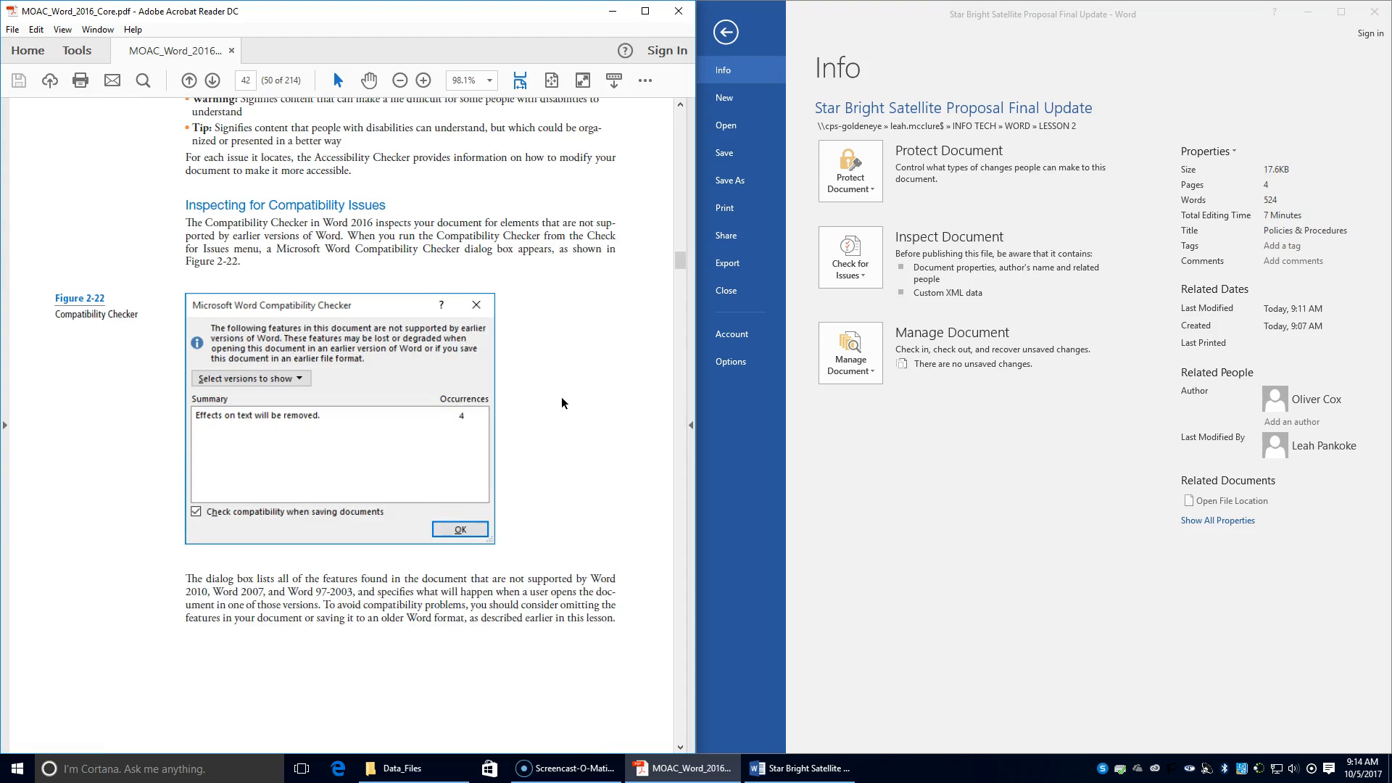
{"action": "scroll", "coordinate": [561, 402], "scroll_direction": "down", "scroll_amount": 12}
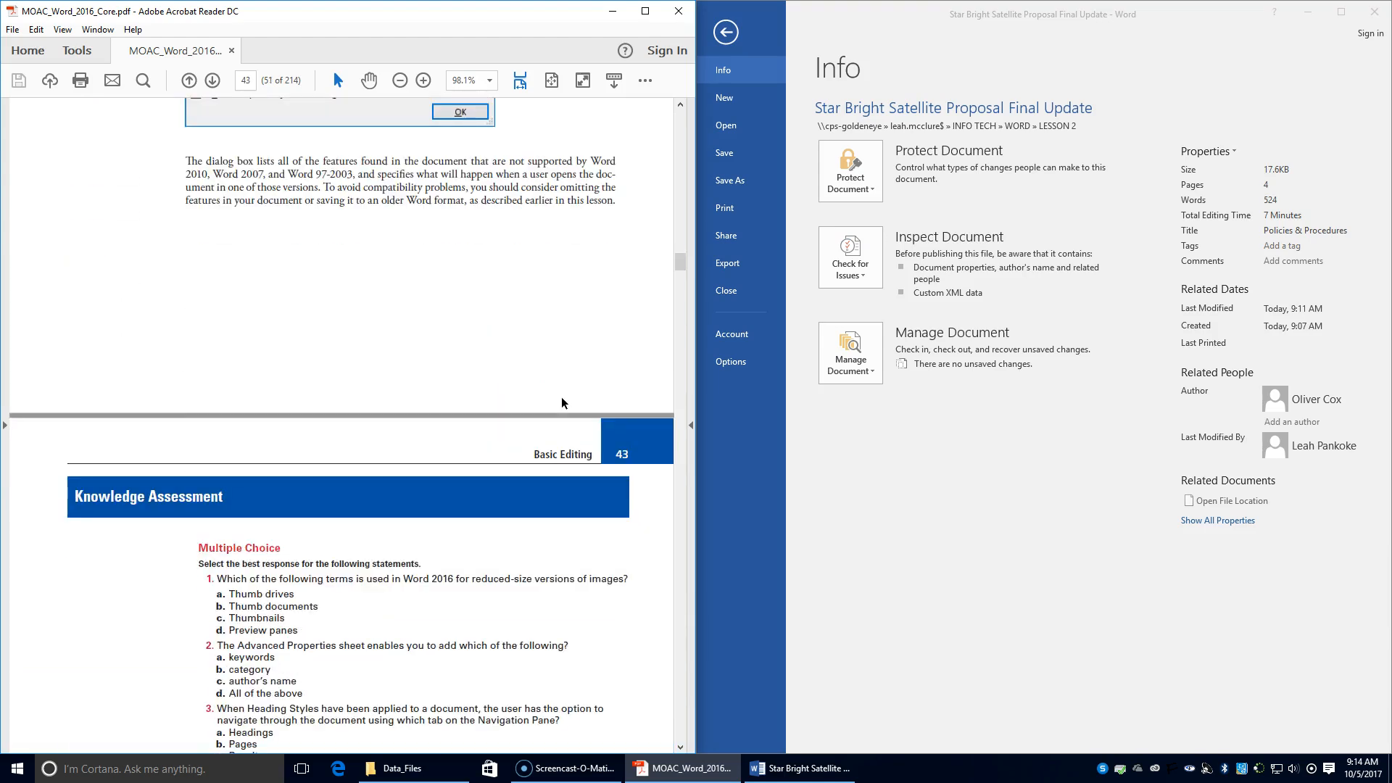
Look over the end-of-lesson Knowledge Assessment questions and the instructions for Project 2-1: Updating a Document and Project 2-2: Editing Text.
{"action": "scroll", "coordinate": [562, 403], "scroll_direction": "down", "scroll_amount": 2}
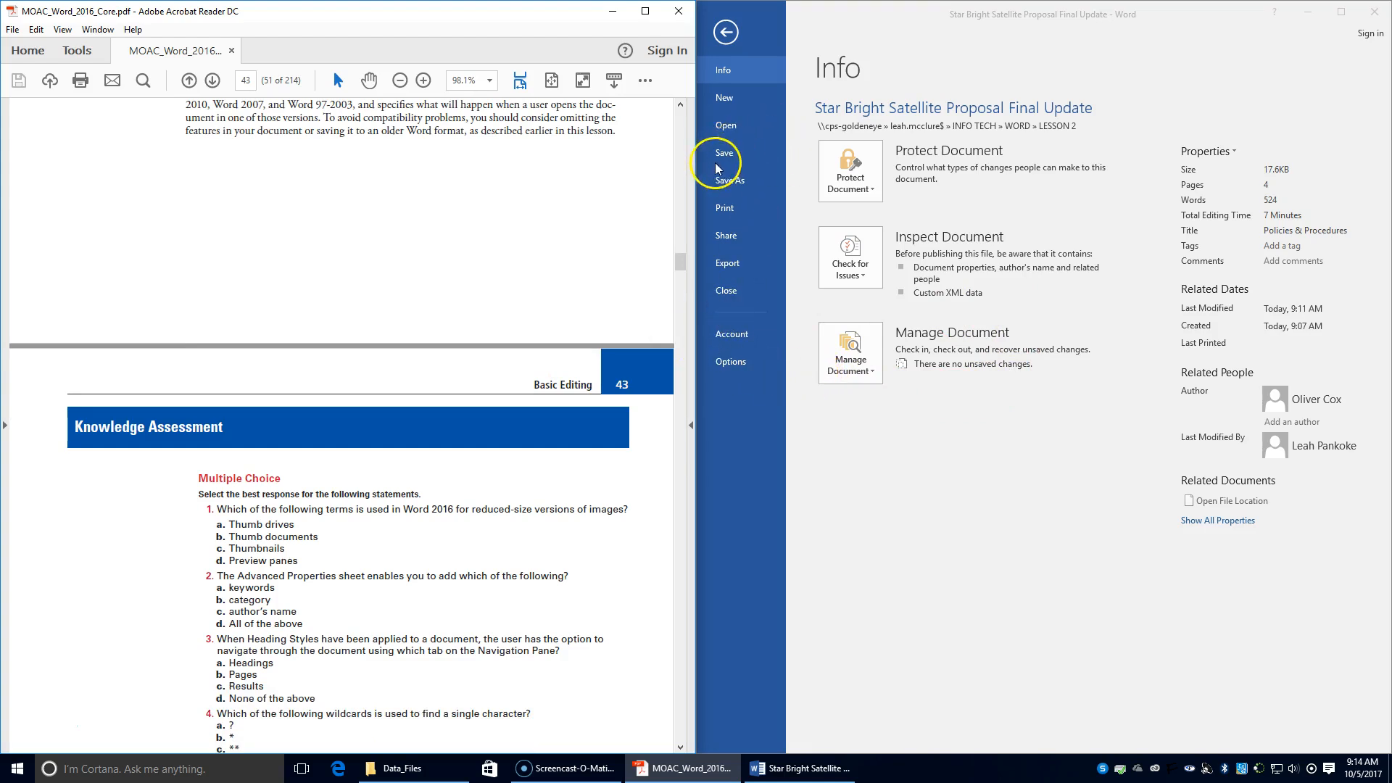
{"action": "scroll", "coordinate": [232, 427], "scroll_direction": "down", "scroll_amount": 10}
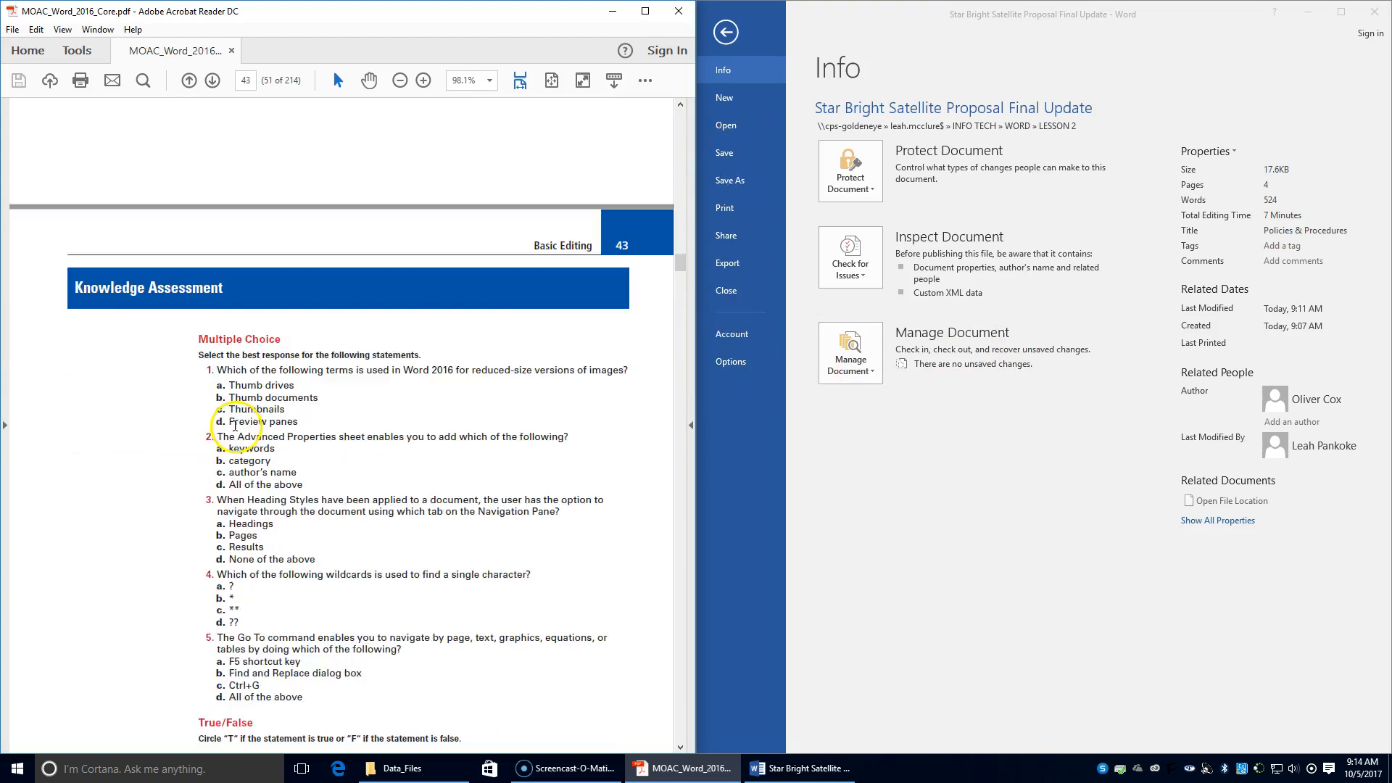
{"action": "scroll", "coordinate": [241, 430], "scroll_direction": "down", "scroll_amount": 10}
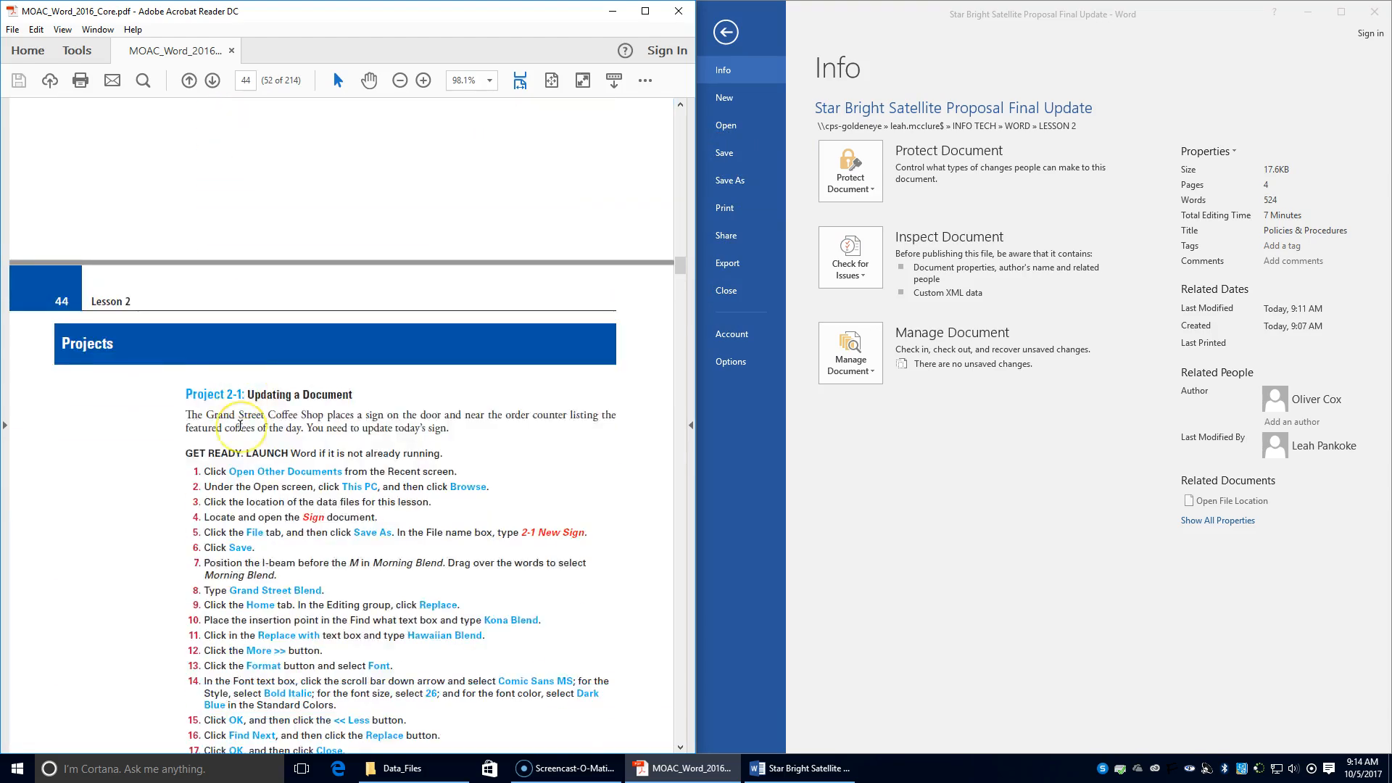
{"action": "scroll", "coordinate": [240, 426], "scroll_direction": "up", "scroll_amount": 2}
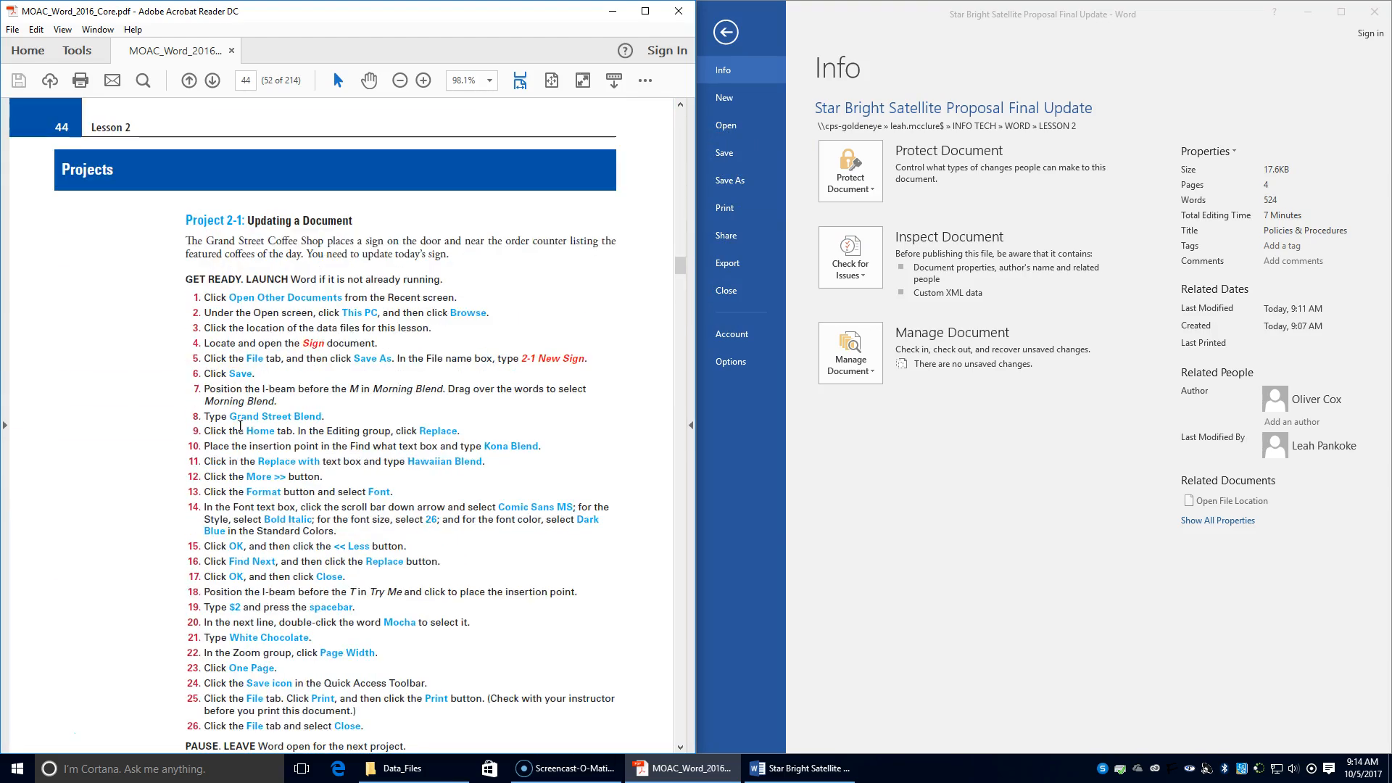
{"action": "scroll", "coordinate": [359, 388], "scroll_direction": "down", "scroll_amount": 4}
{"action": "scroll", "coordinate": [359, 388], "scroll_direction": "down", "scroll_amount": 15}
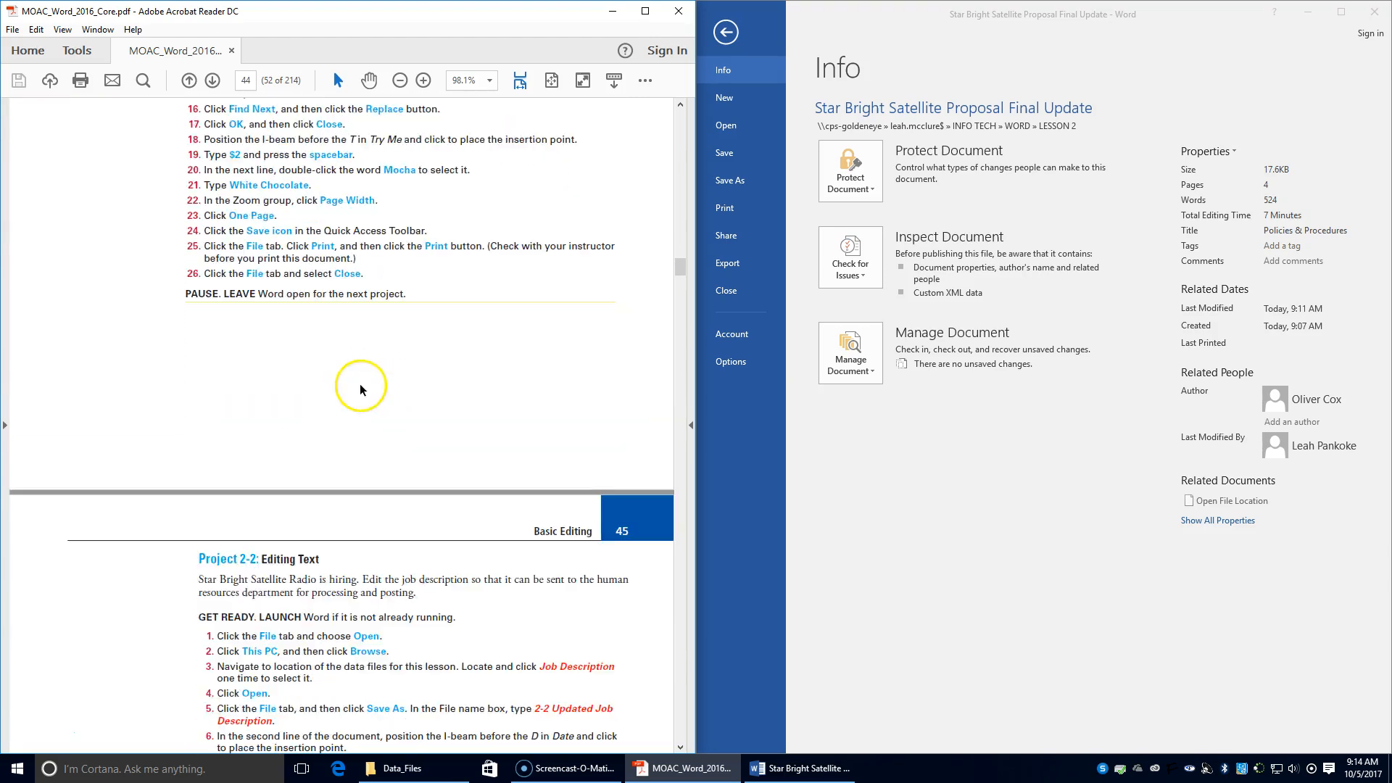
{"action": "scroll", "coordinate": [361, 384], "scroll_direction": "up", "scroll_amount": 2}
{"action": "scroll", "coordinate": [360, 383], "scroll_direction": "down", "scroll_amount": 7}
{"action": "scroll", "coordinate": [361, 370], "scroll_direction": "up", "scroll_amount": 20}
{"action": "scroll", "coordinate": [362, 361], "scroll_direction": "up", "scroll_amount": 20}
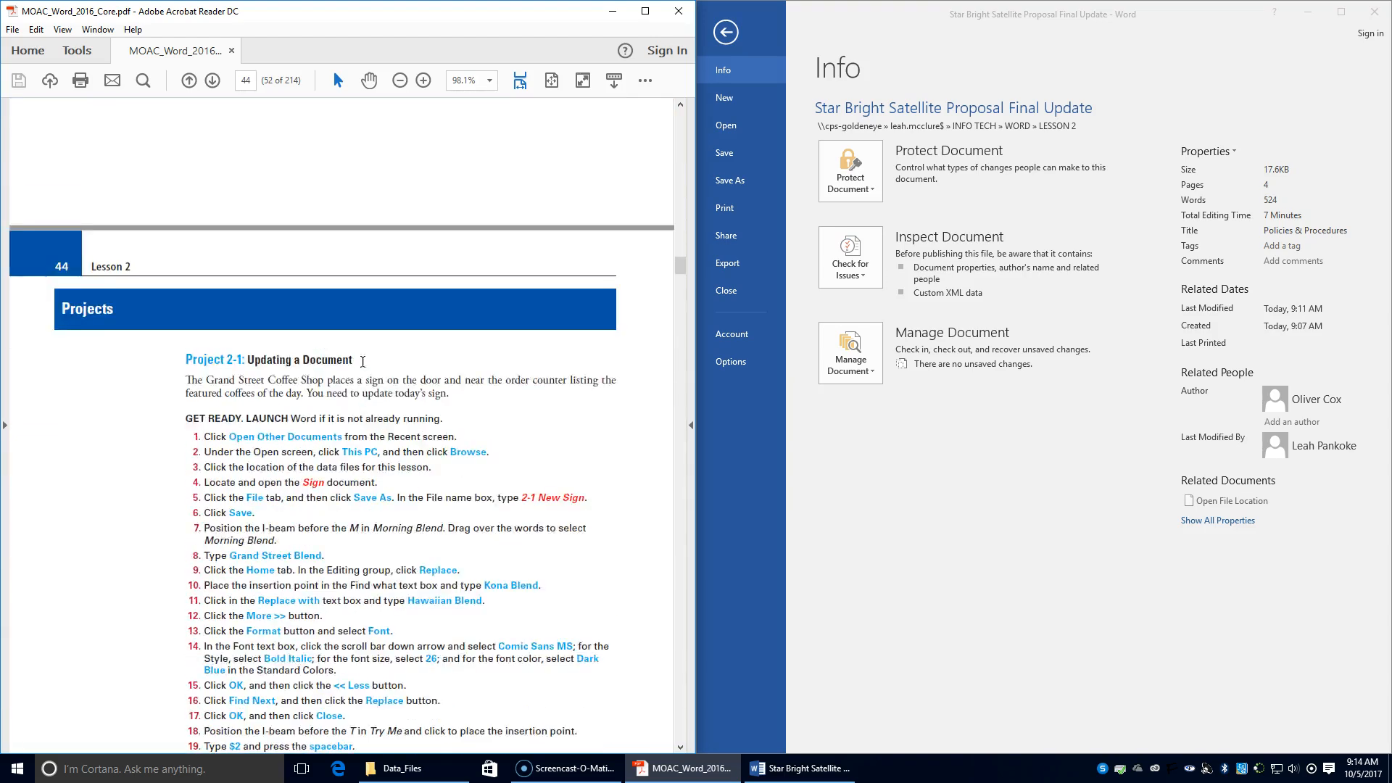